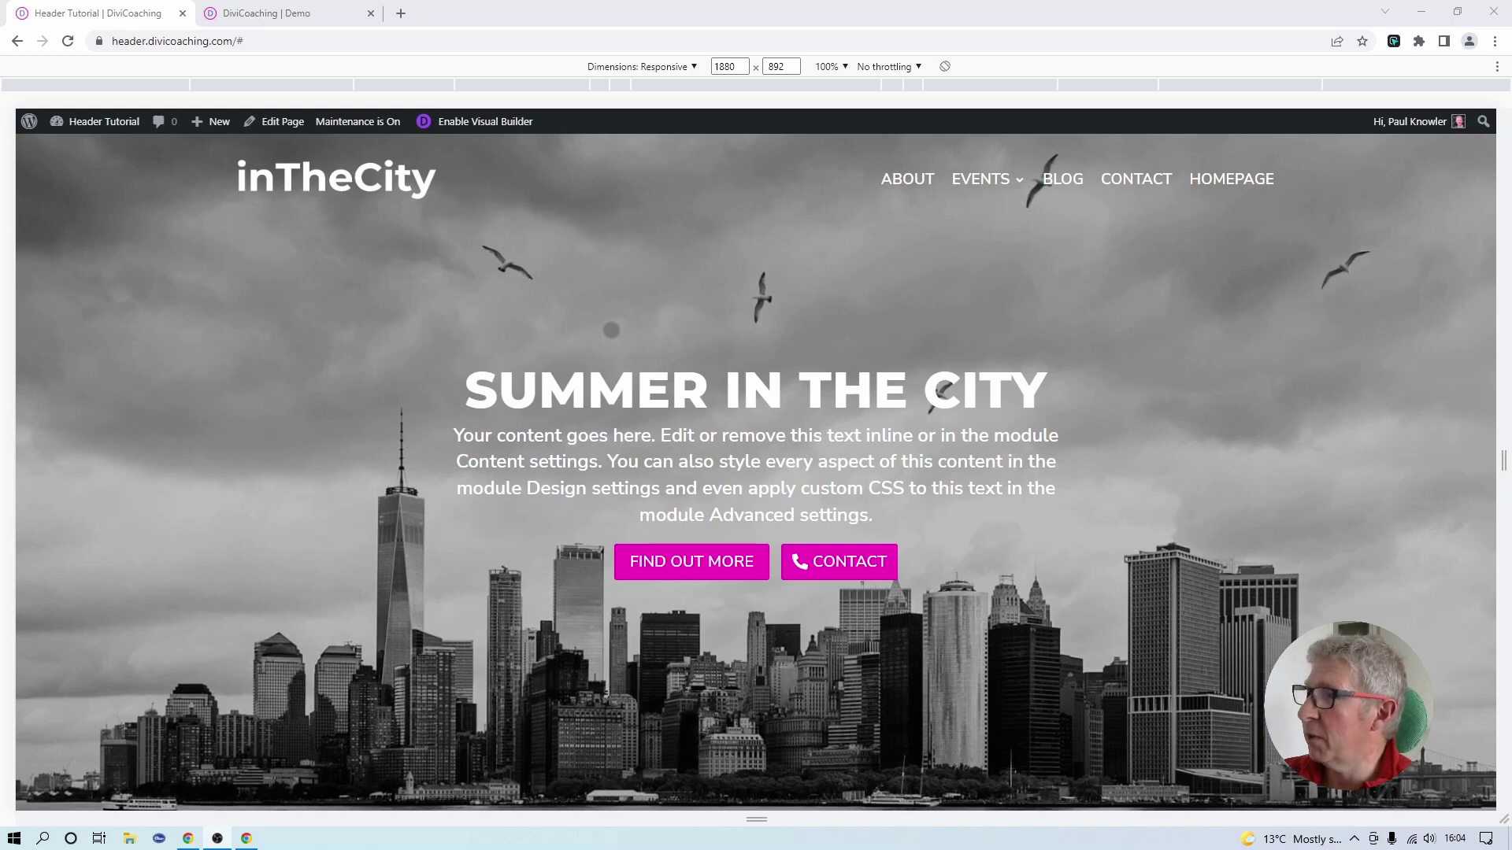
- Examine how the inTheCity header changes as the page scrolls at responsive desktop width
scroll(611, 330, down, 6)
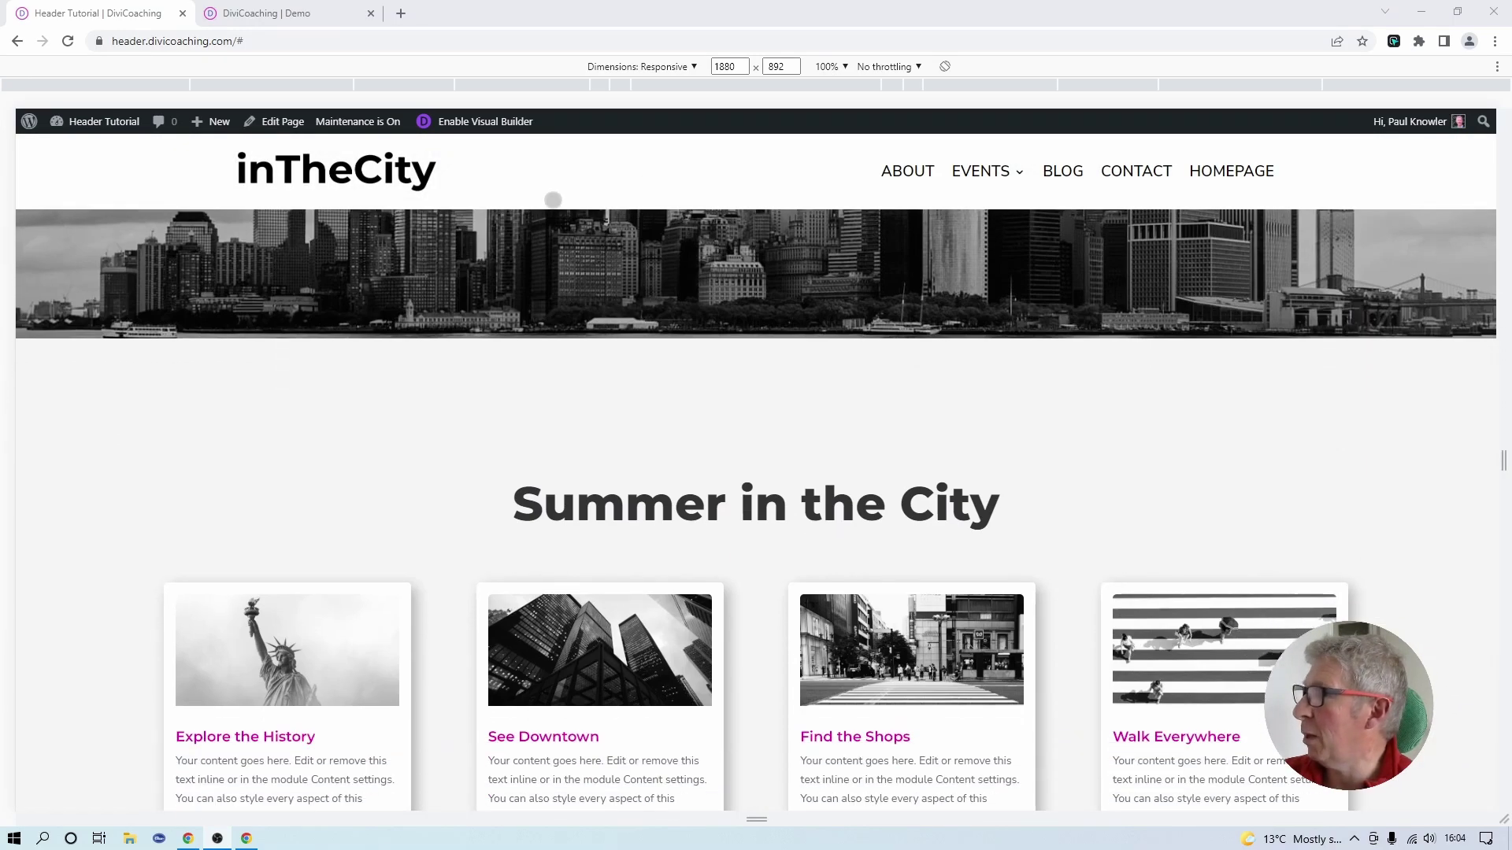
scroll(677, 371, up, 6)
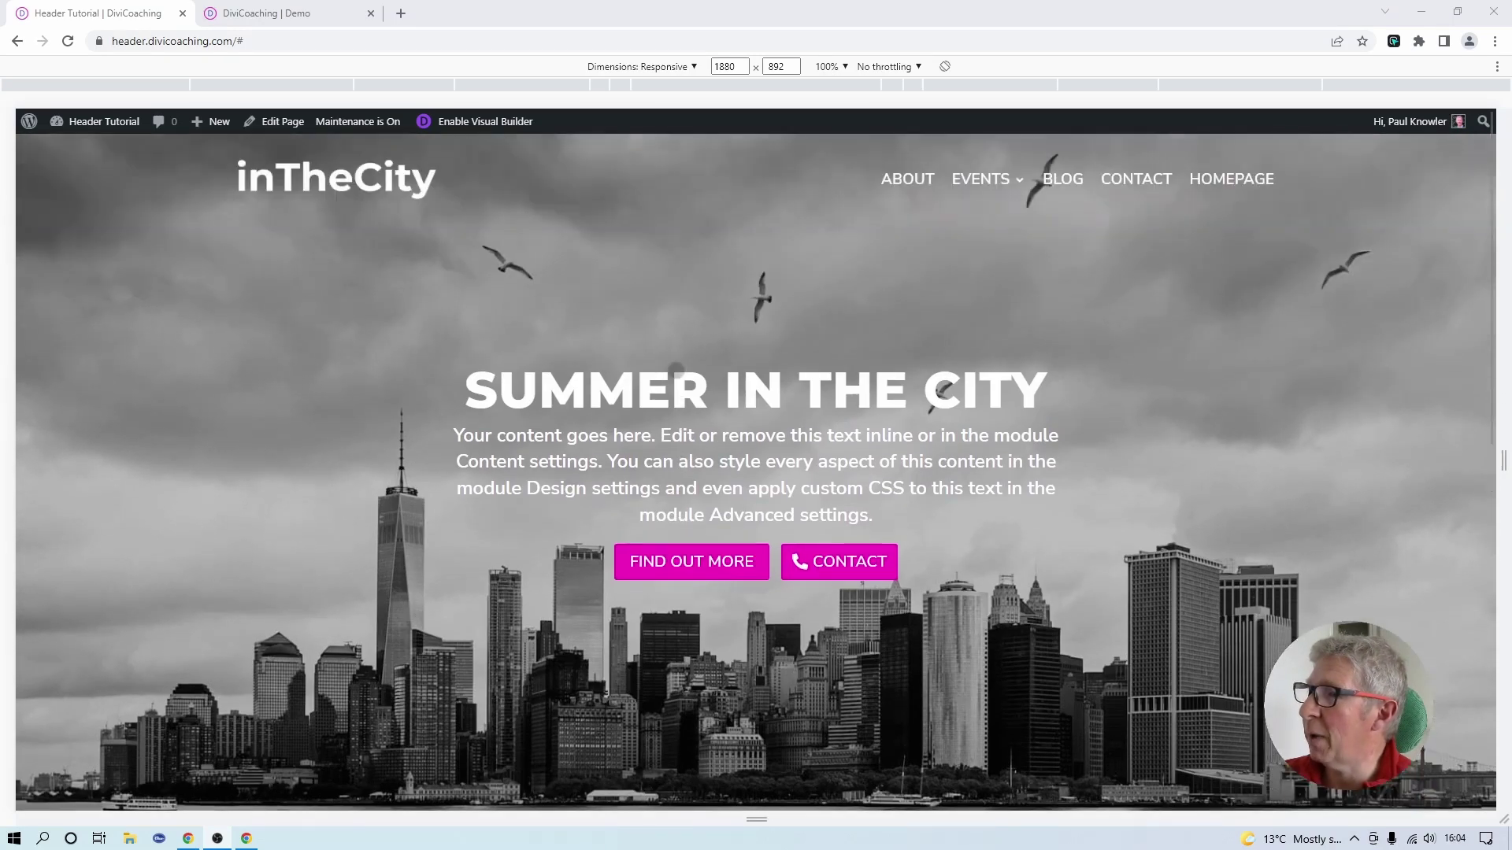
scroll(732, 213, down, 4)
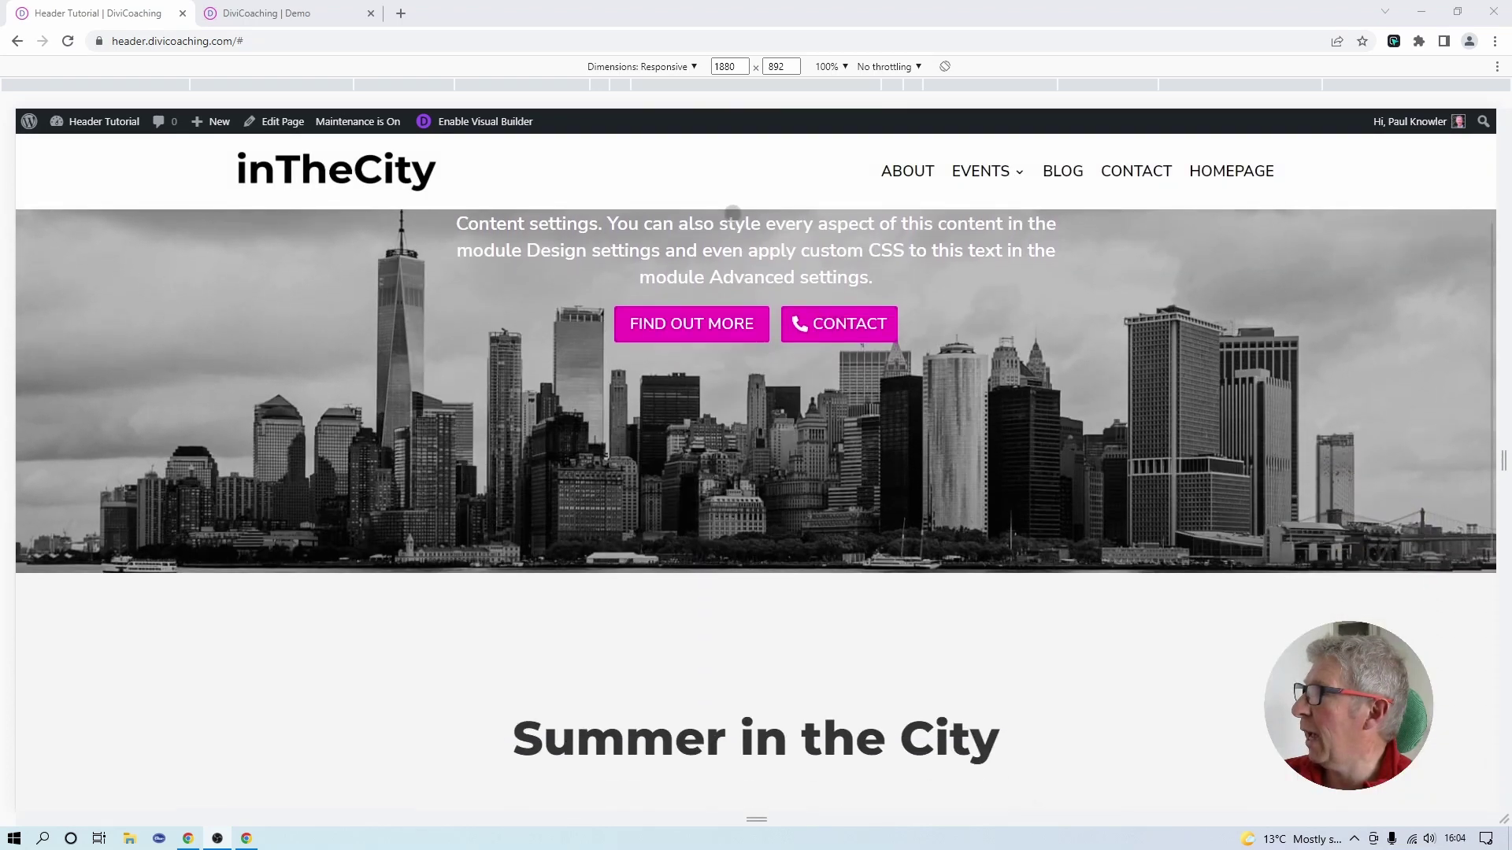
scroll(636, 334, up, 4)
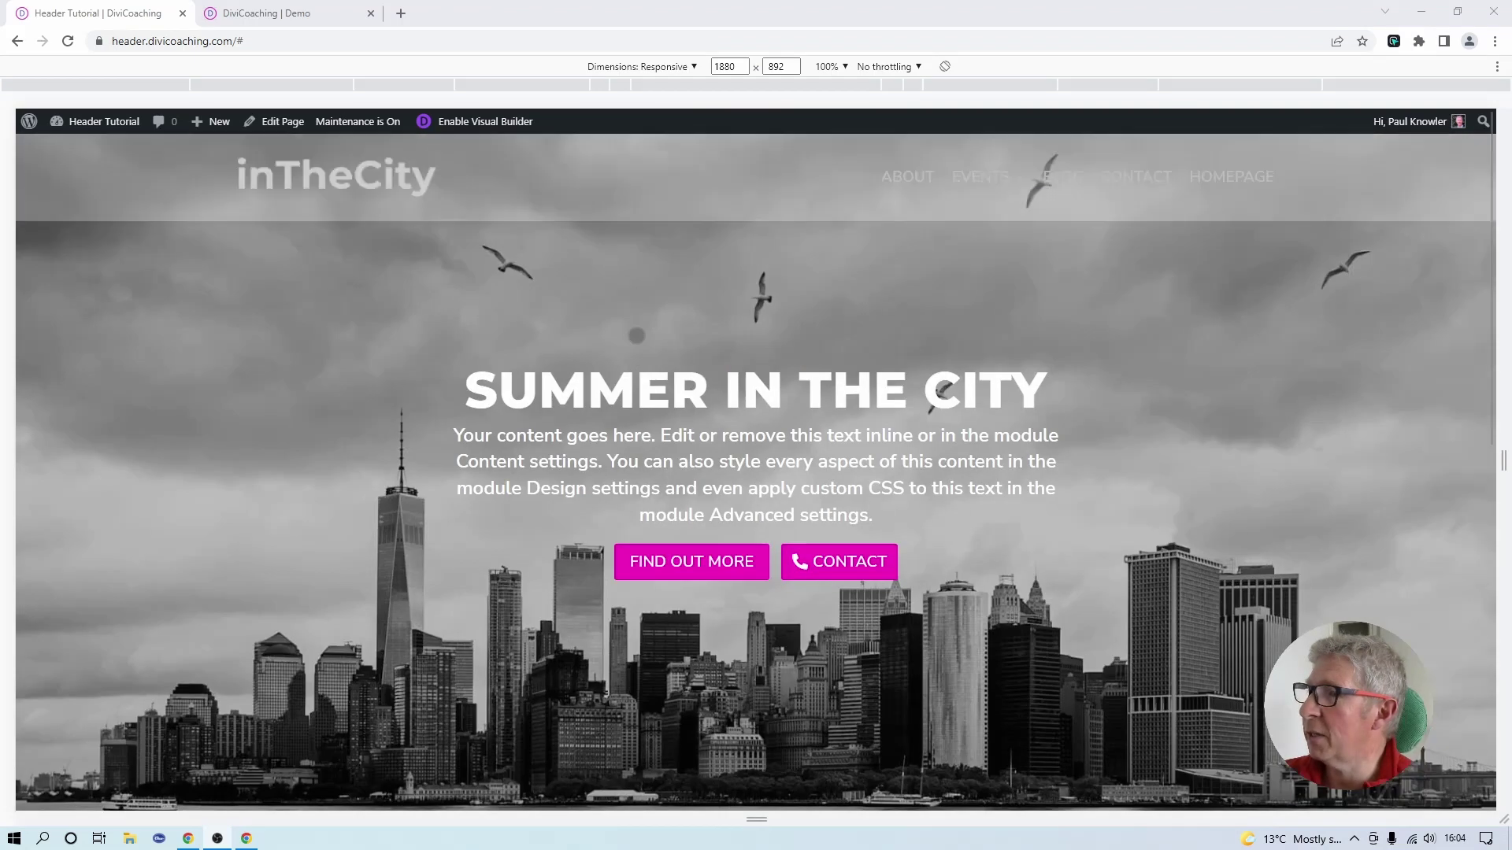
- Preview the page as an iPhone 12 Pro and examine the expanded mobile menu while the page scrolls
click(690, 68)
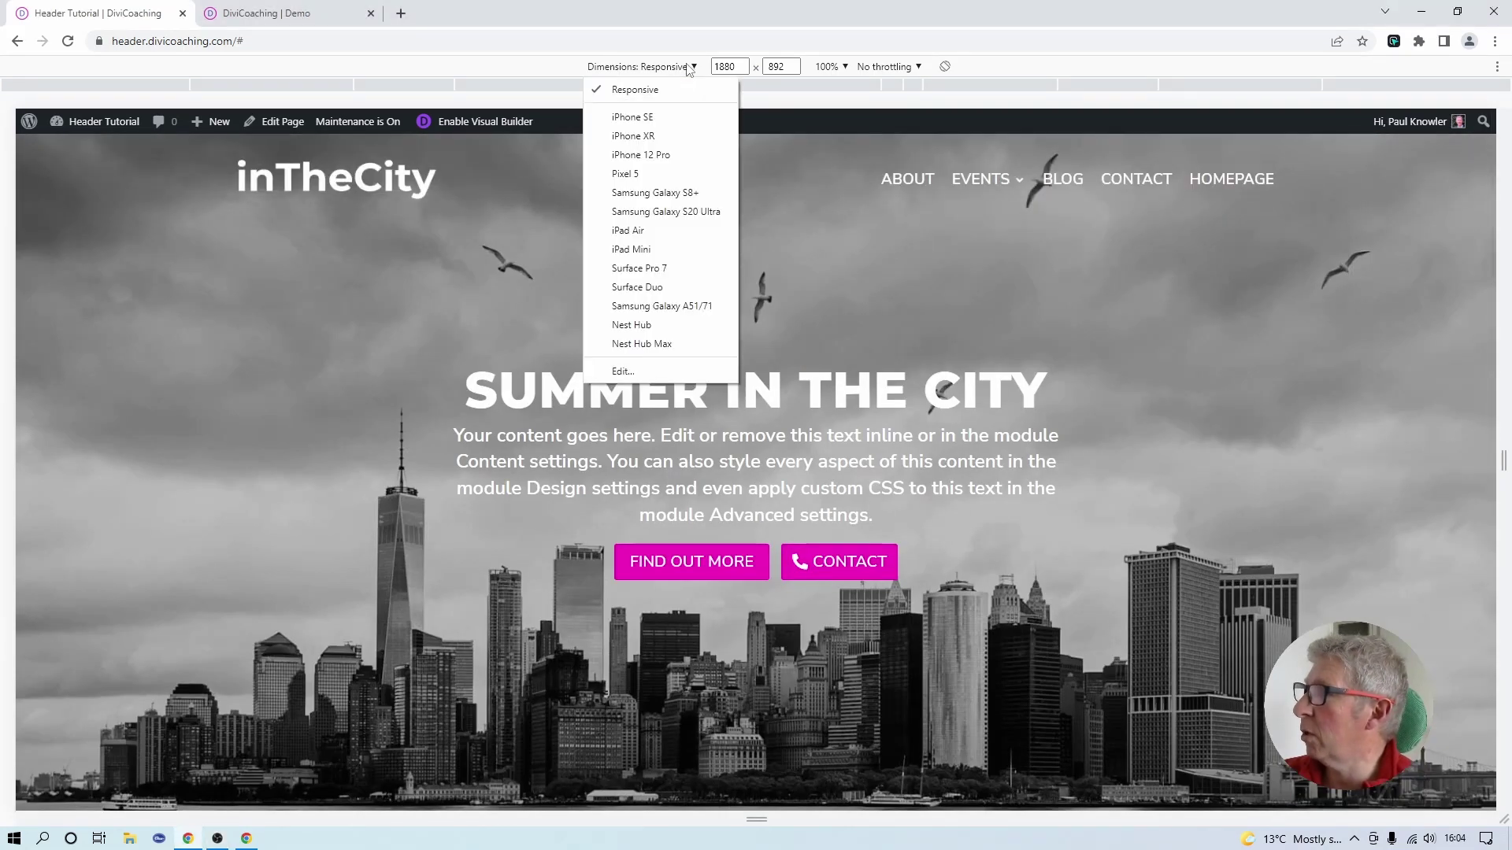
click(617, 150)
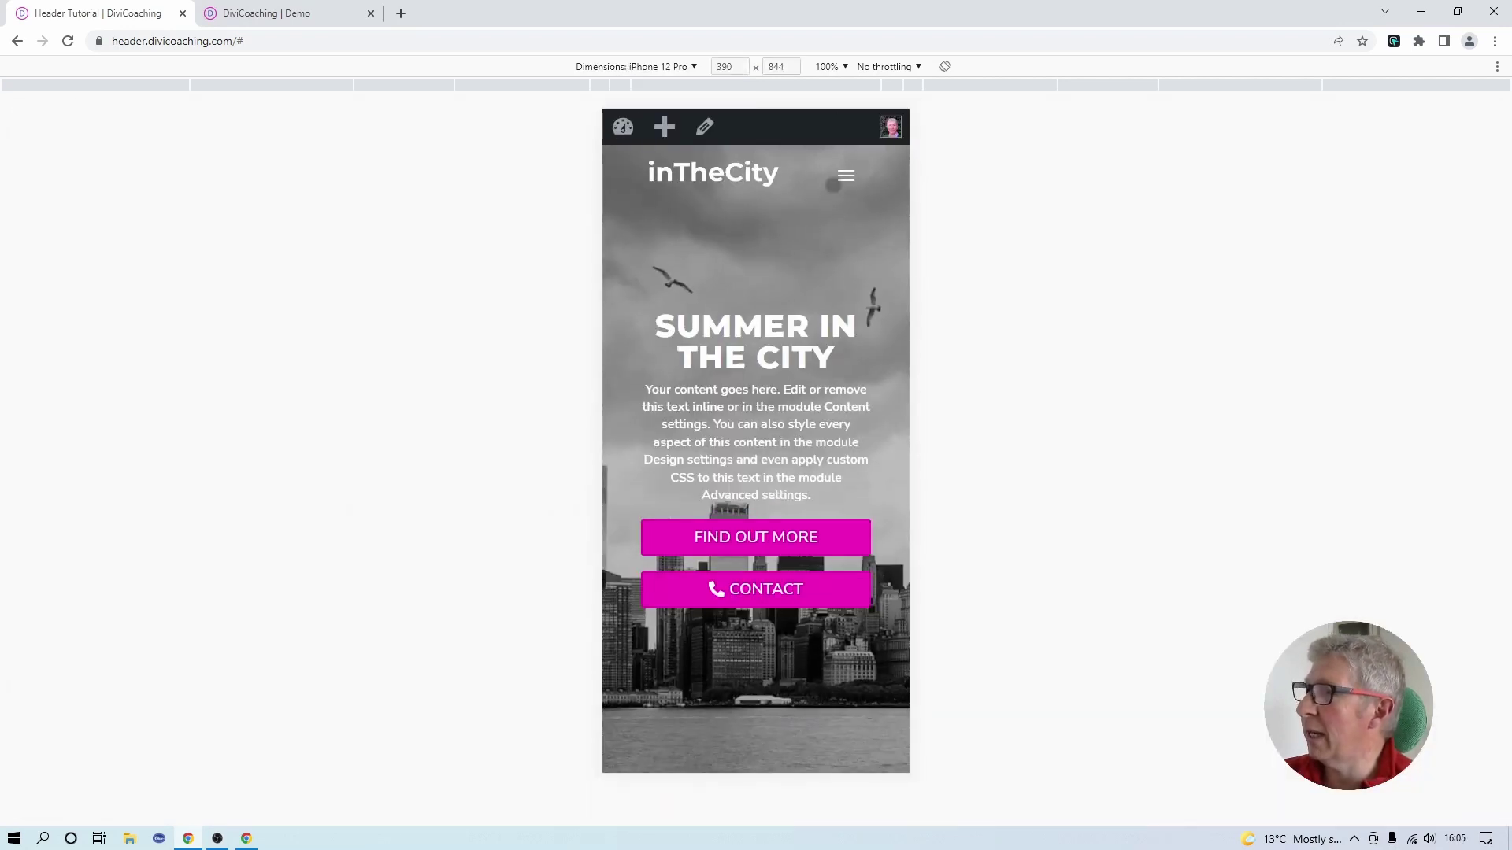
click(846, 175)
scroll(767, 246, down, 5)
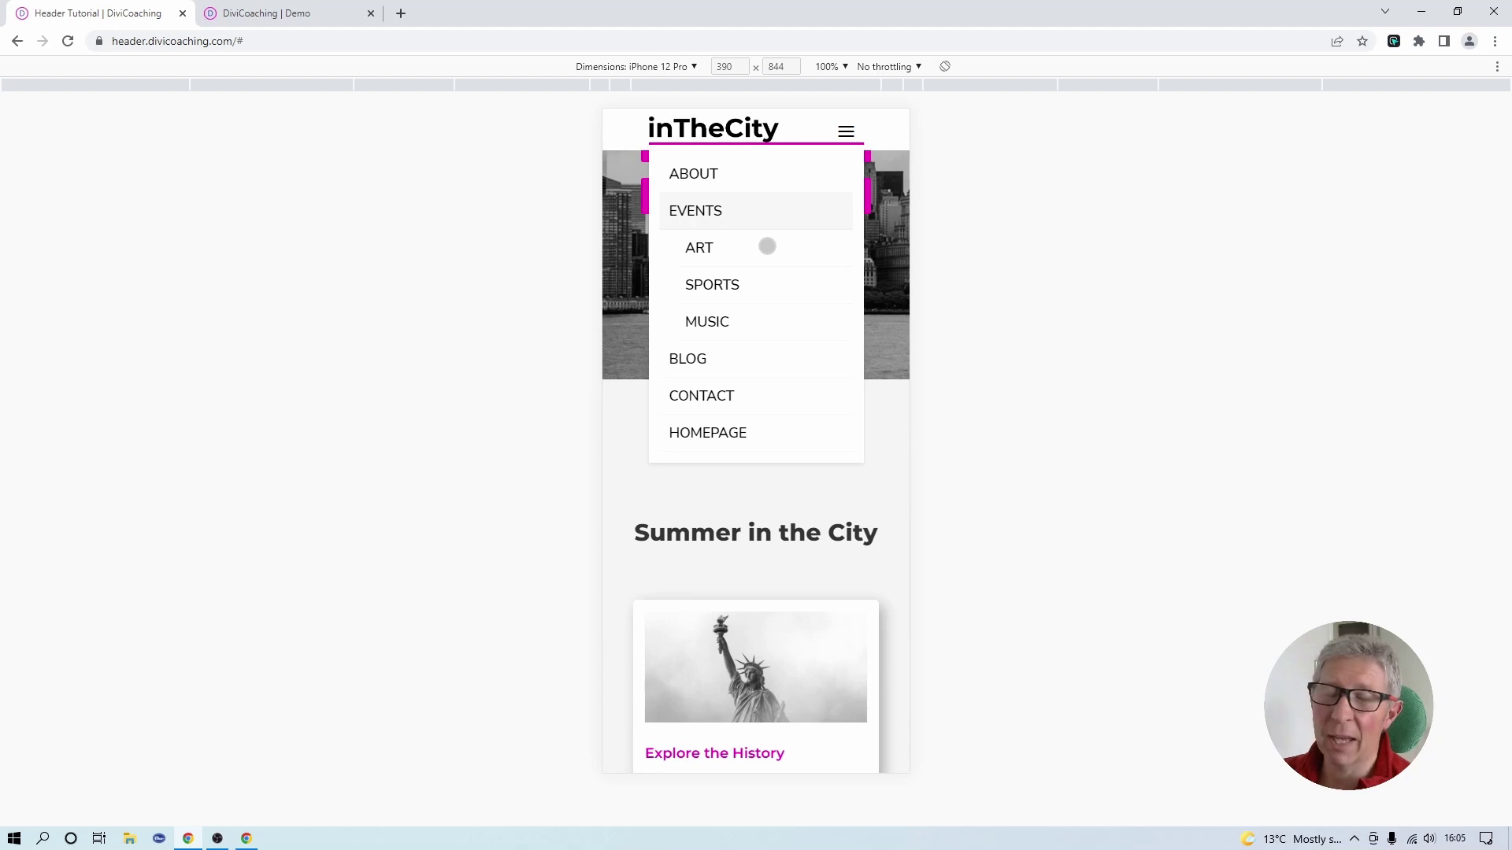
scroll(767, 247, up, 5)
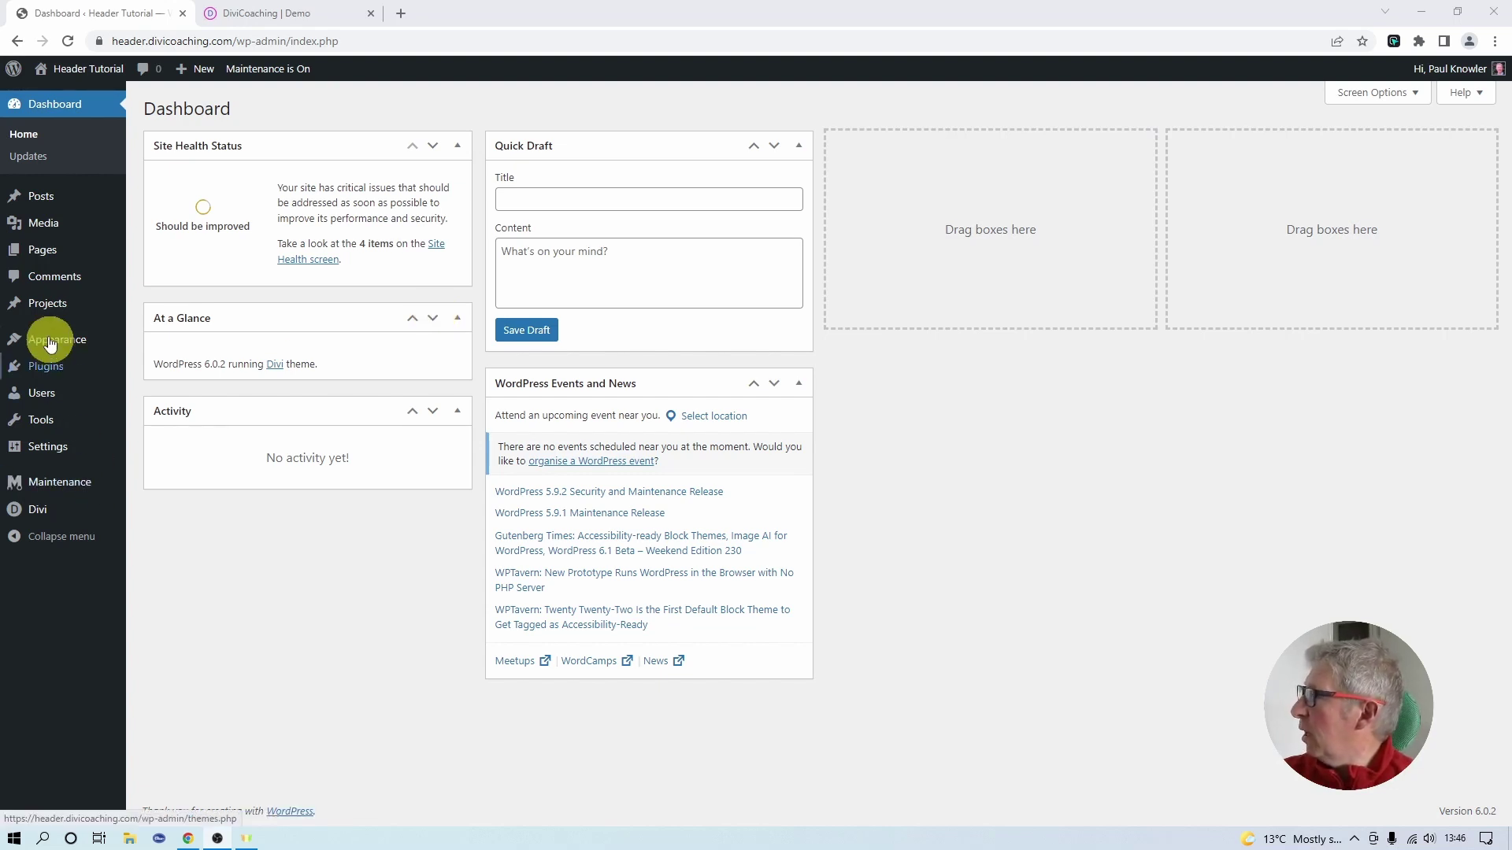
- Open the Site Identity settings under General Settings in the WordPress theme customiser
mouse_move(58, 341)
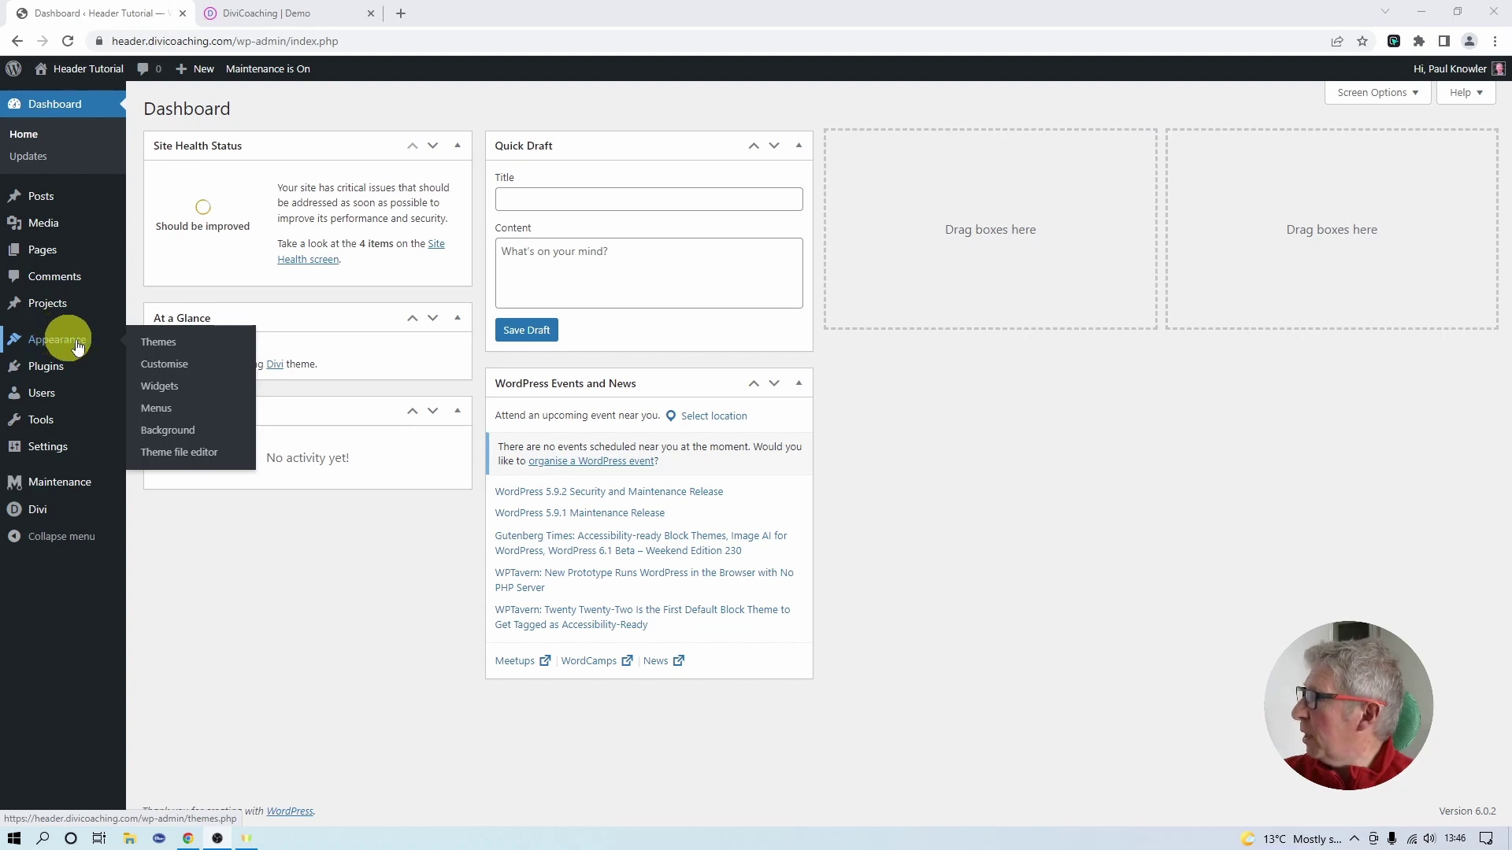
click(166, 369)
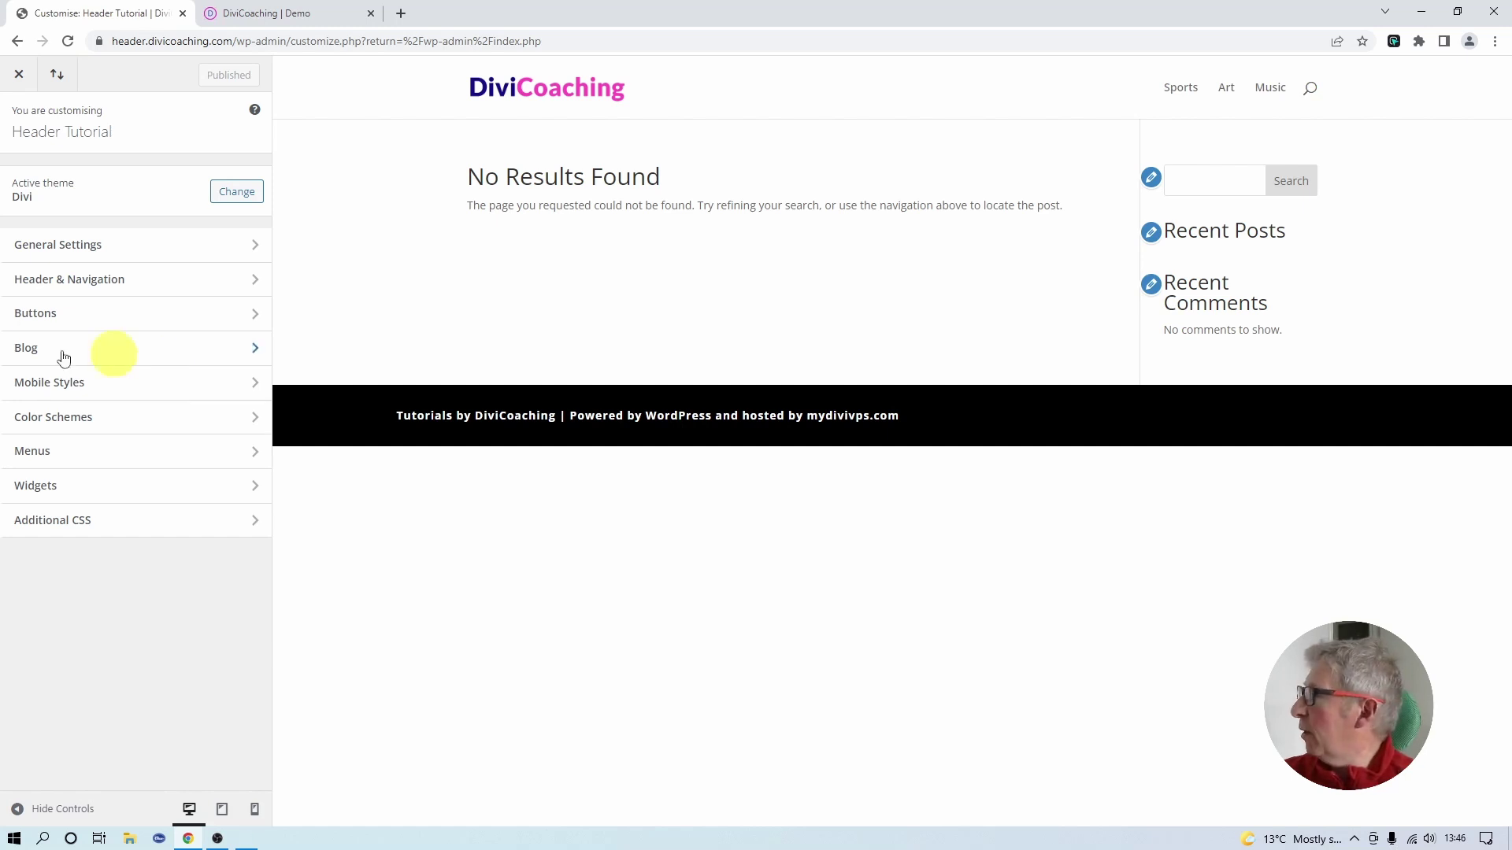
click(45, 249)
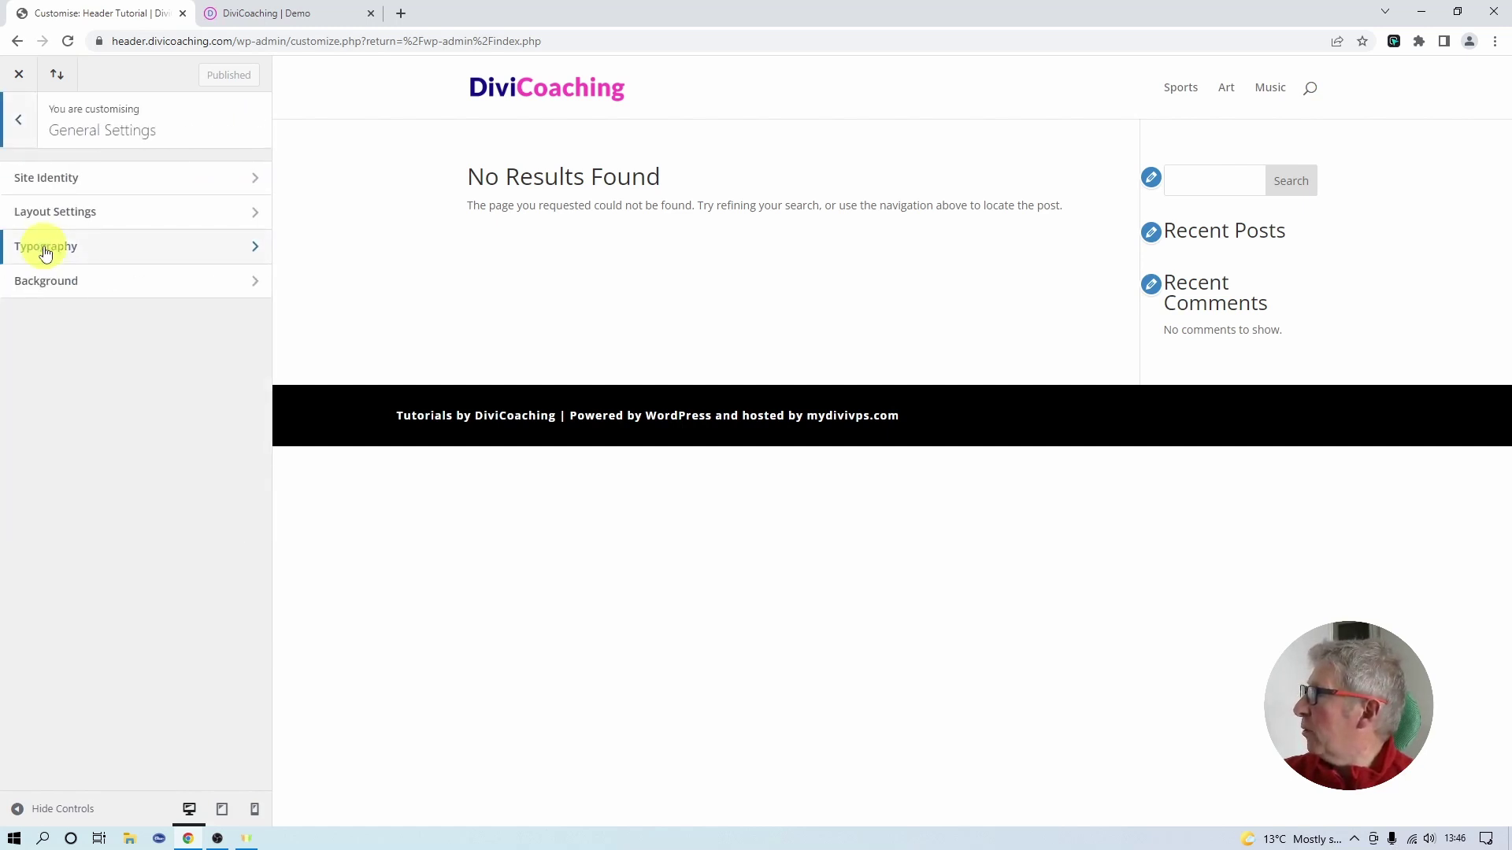
click(44, 179)
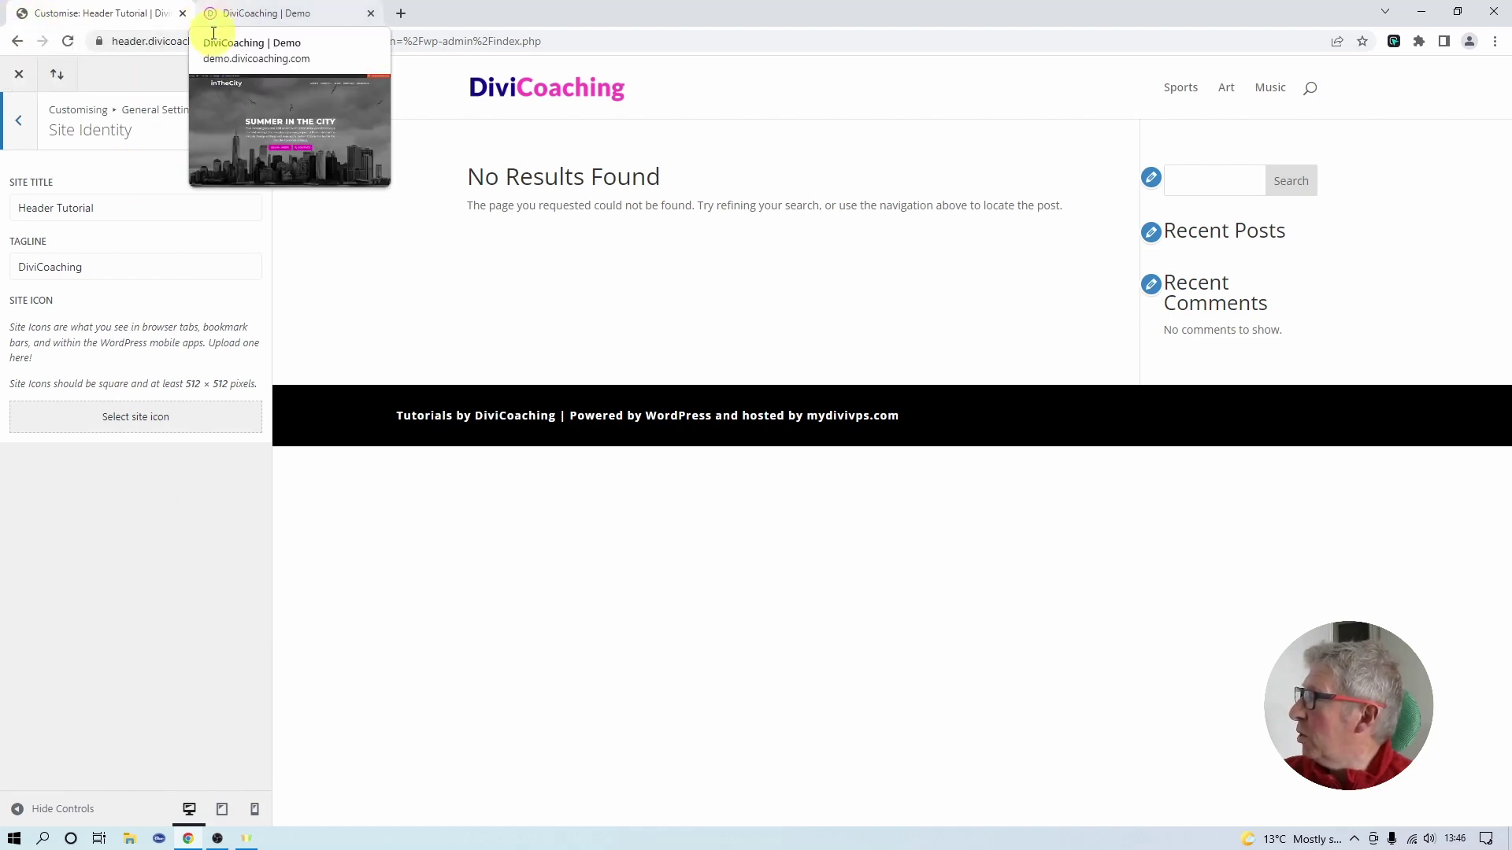
- Upload cropped-siteicon-1.png from Downloads and use it as the site icon
click(131, 418)
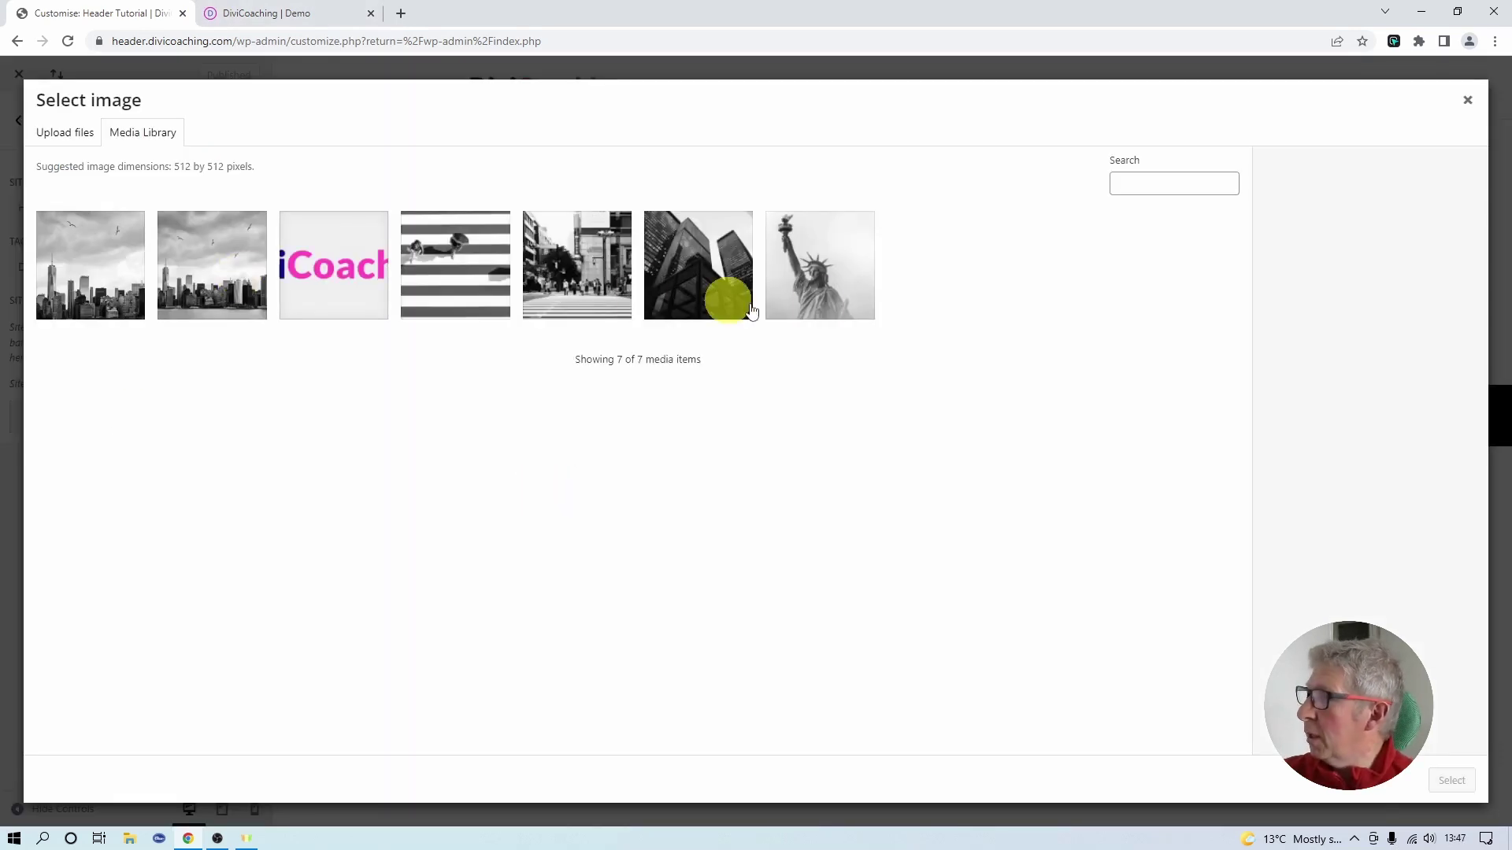
click(83, 133)
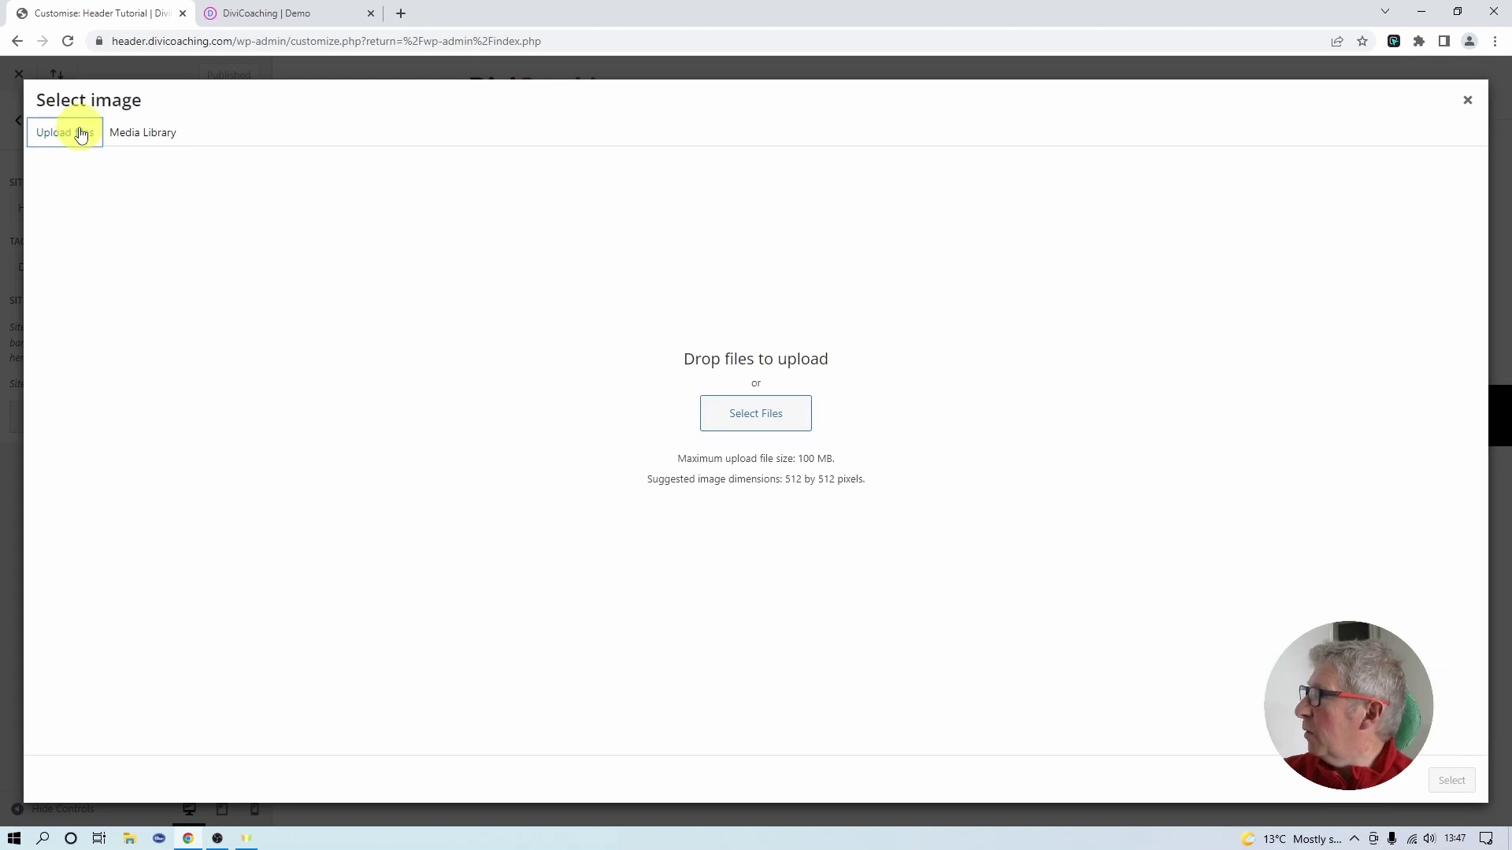
click(732, 412)
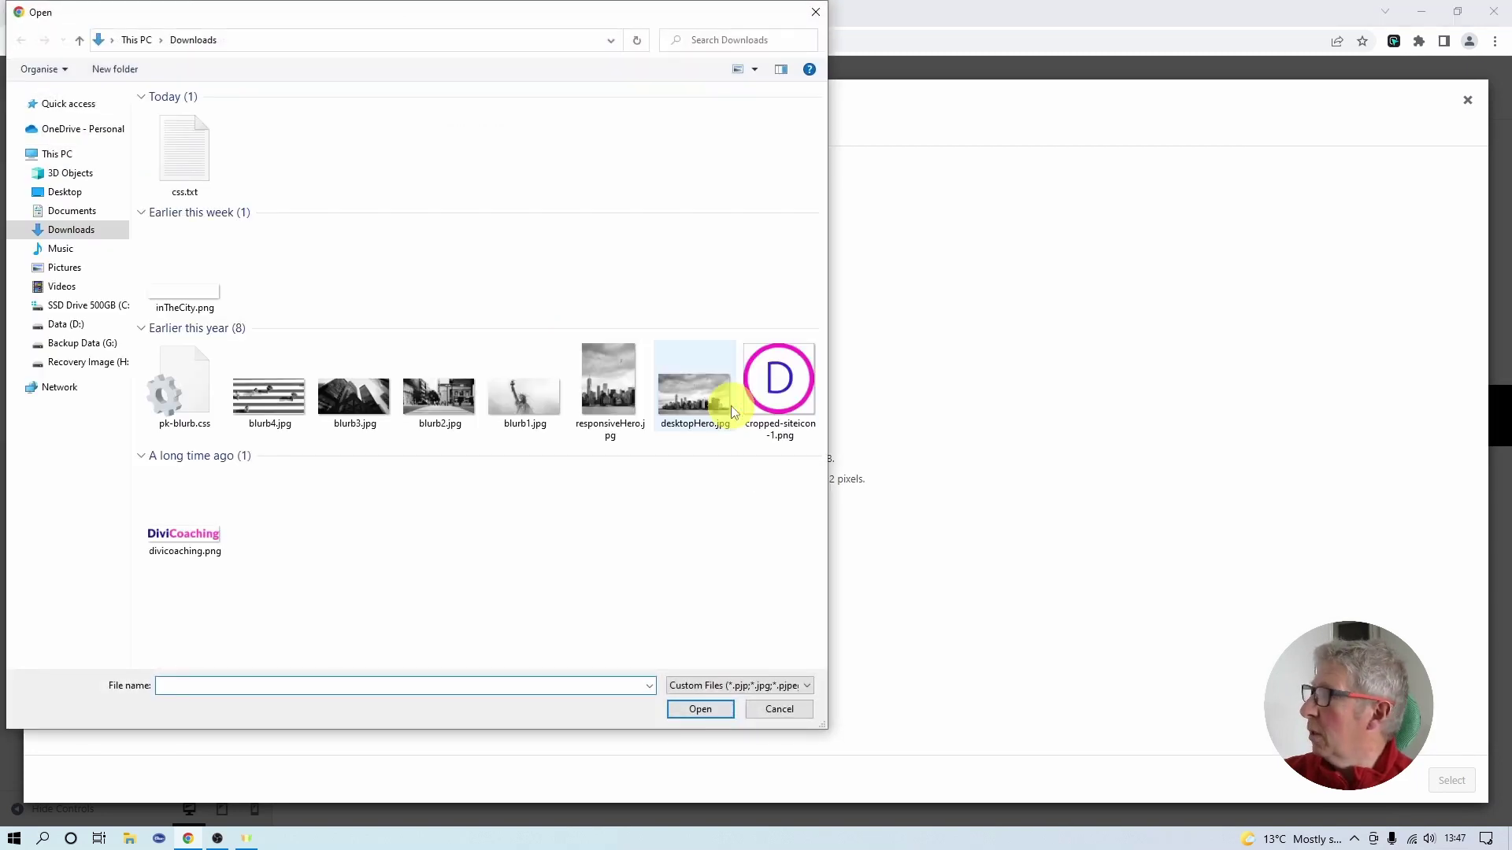
click(781, 382)
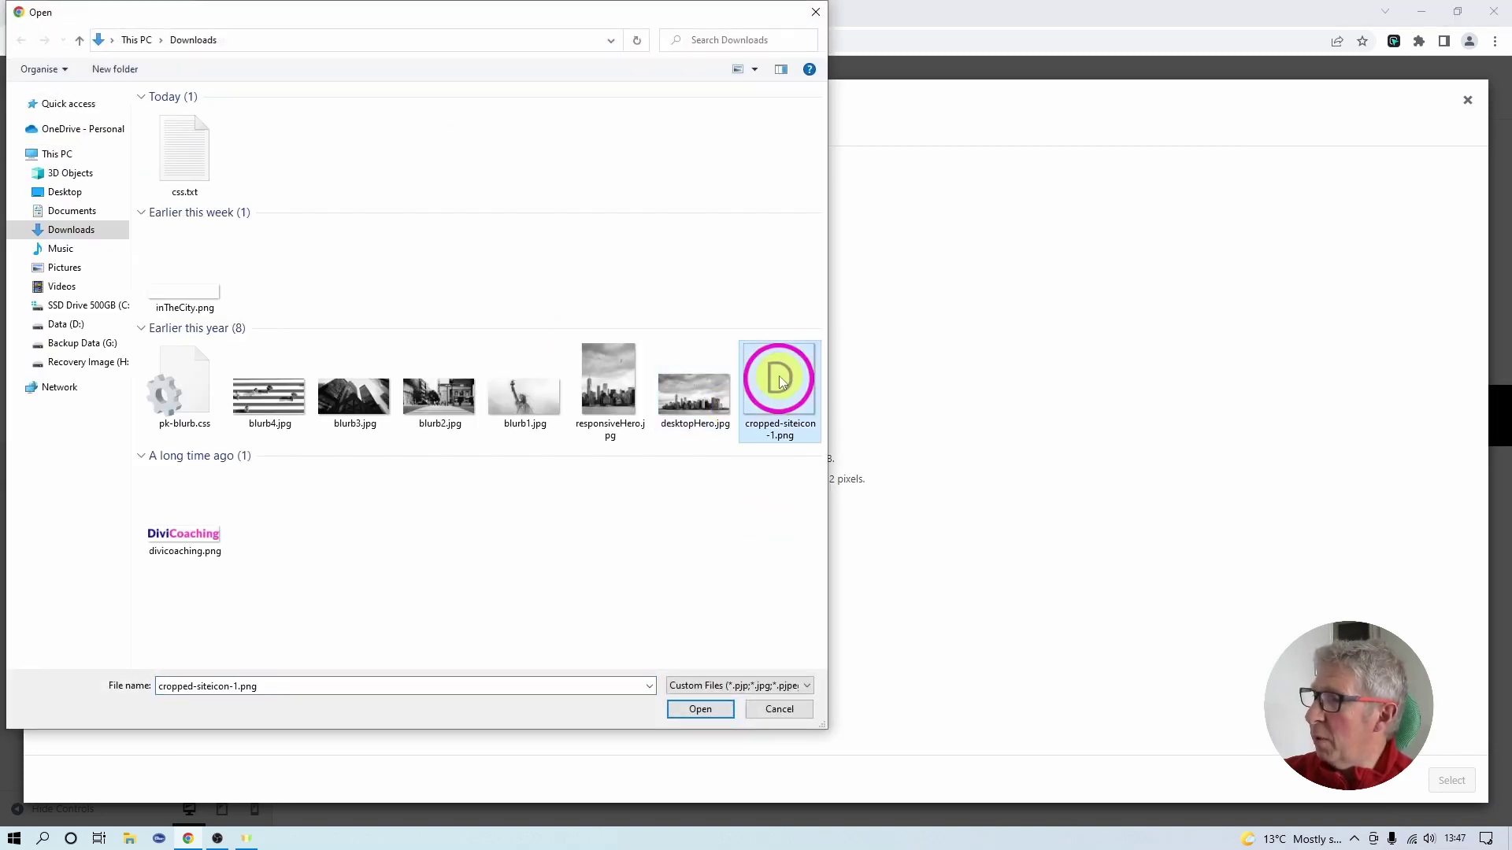
click(700, 710)
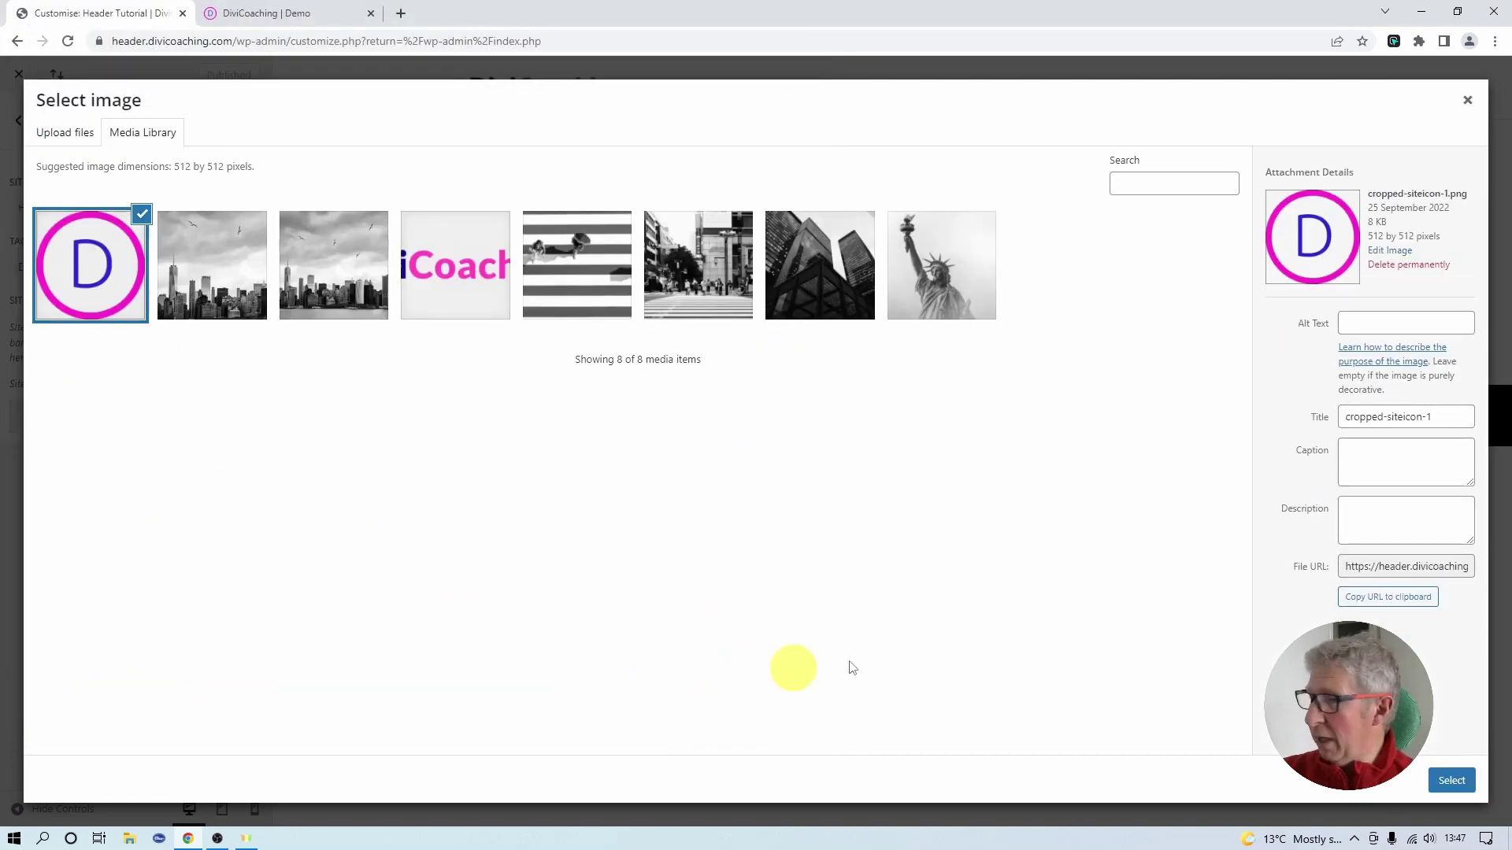
click(1451, 780)
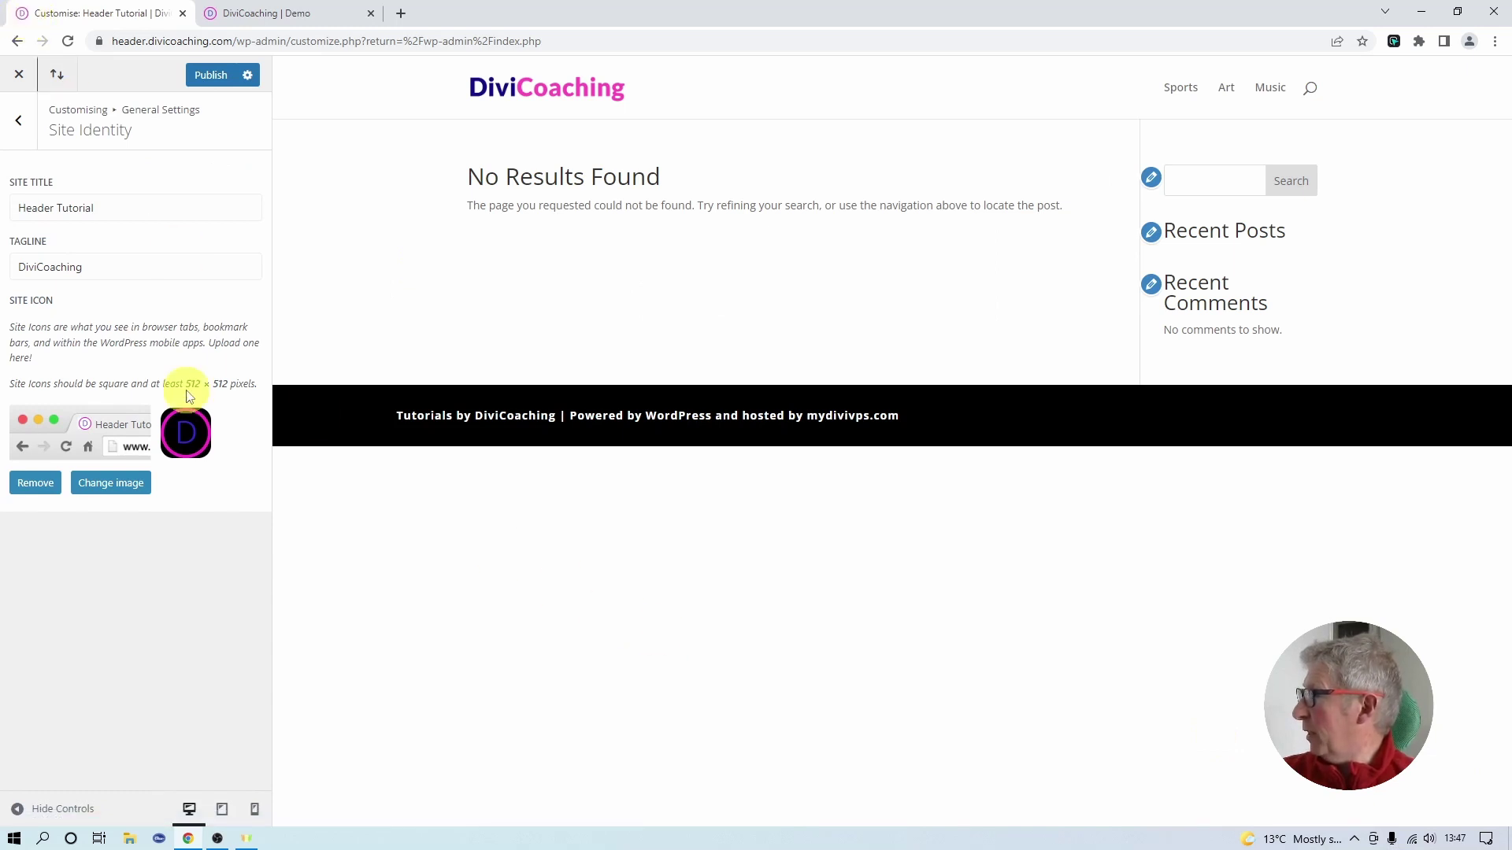
- Set the website content width to 1200 in the general Layout Settings
click(20, 122)
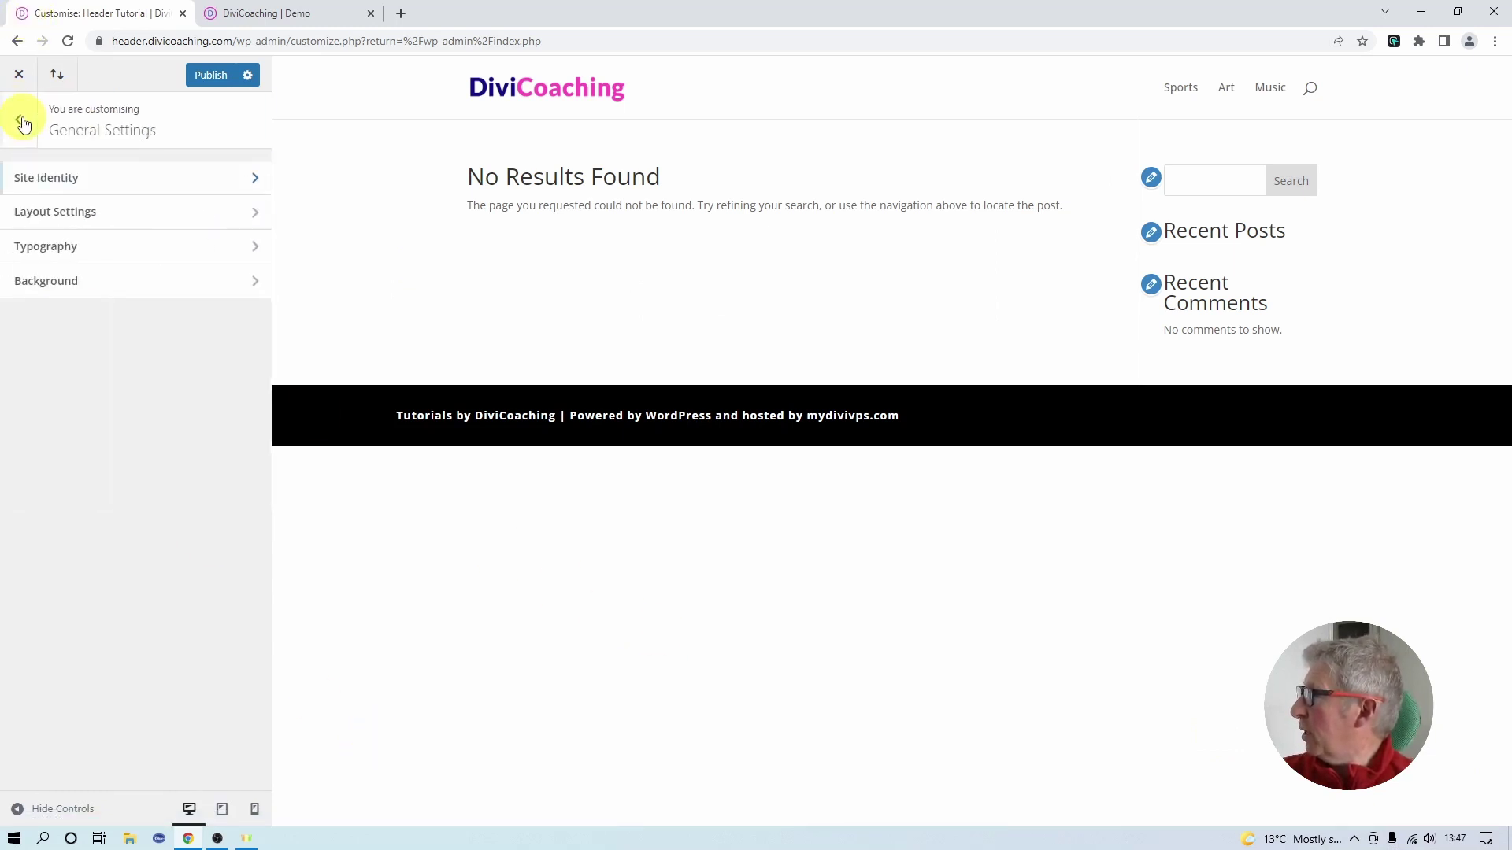
click(43, 211)
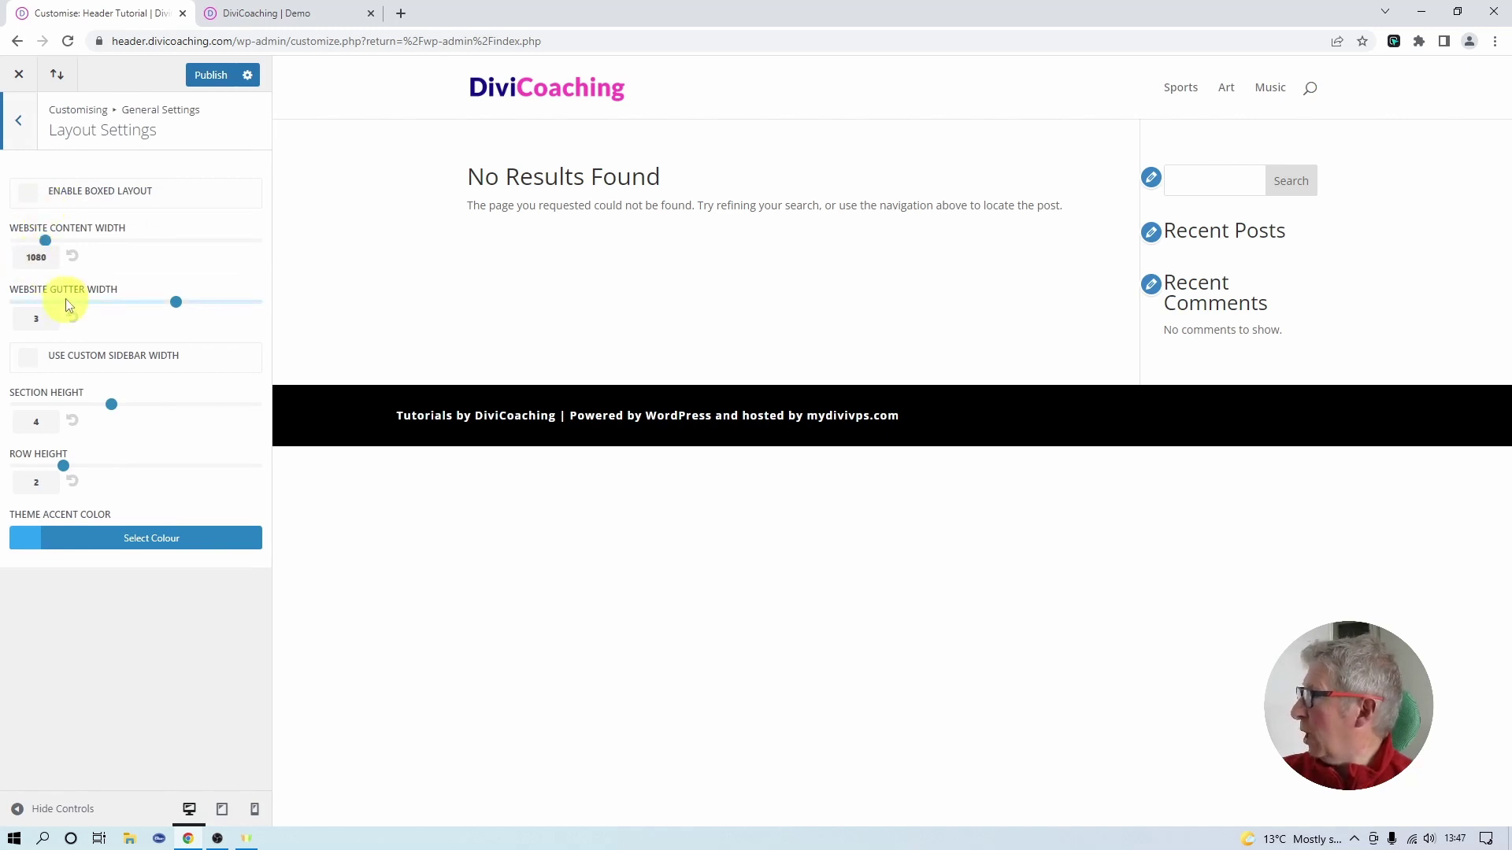
drag(53, 257, 22, 258)
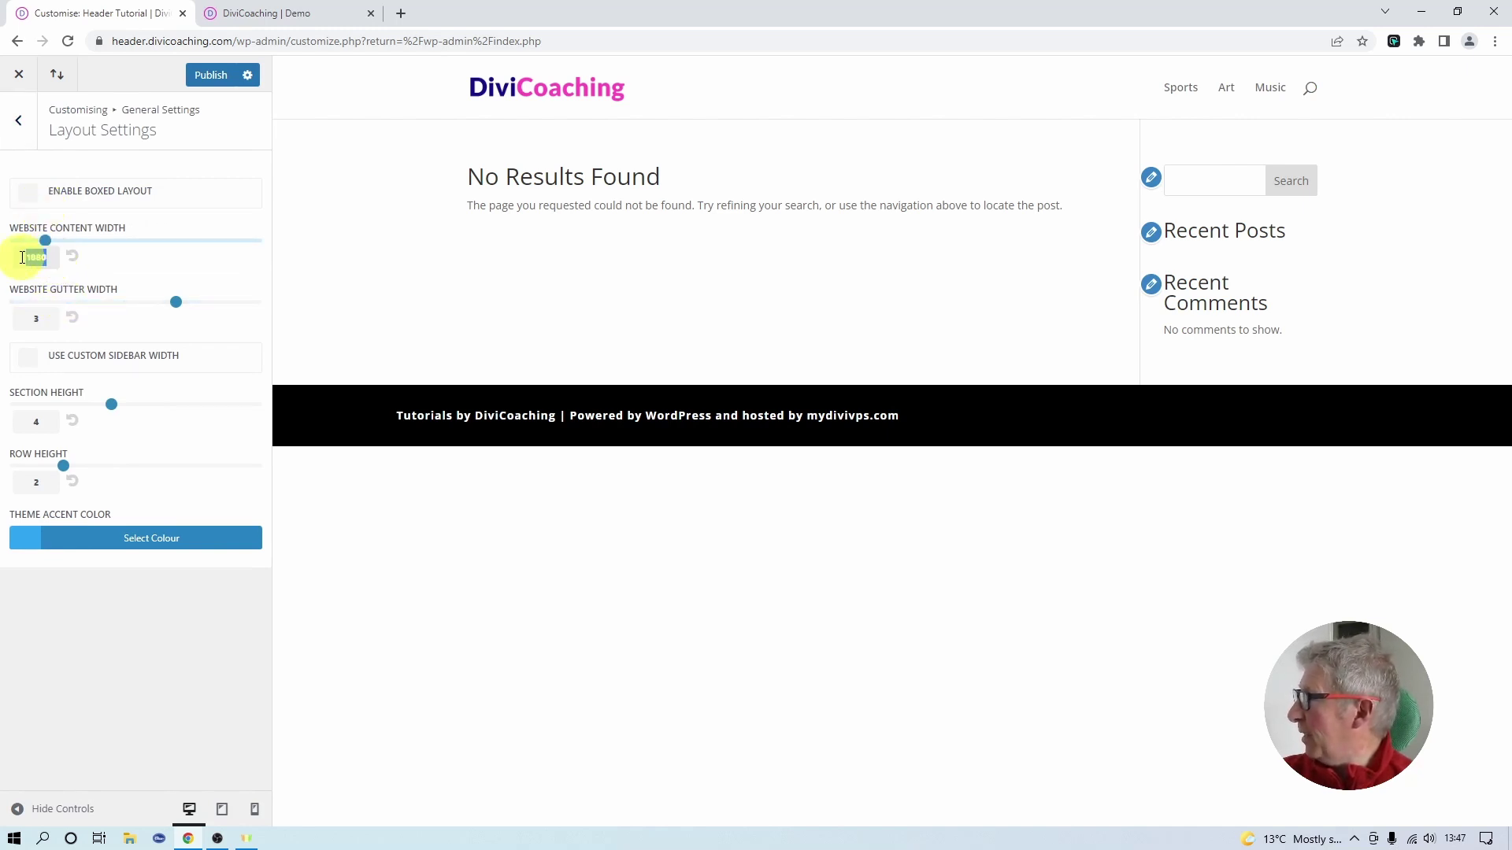
text(1200)
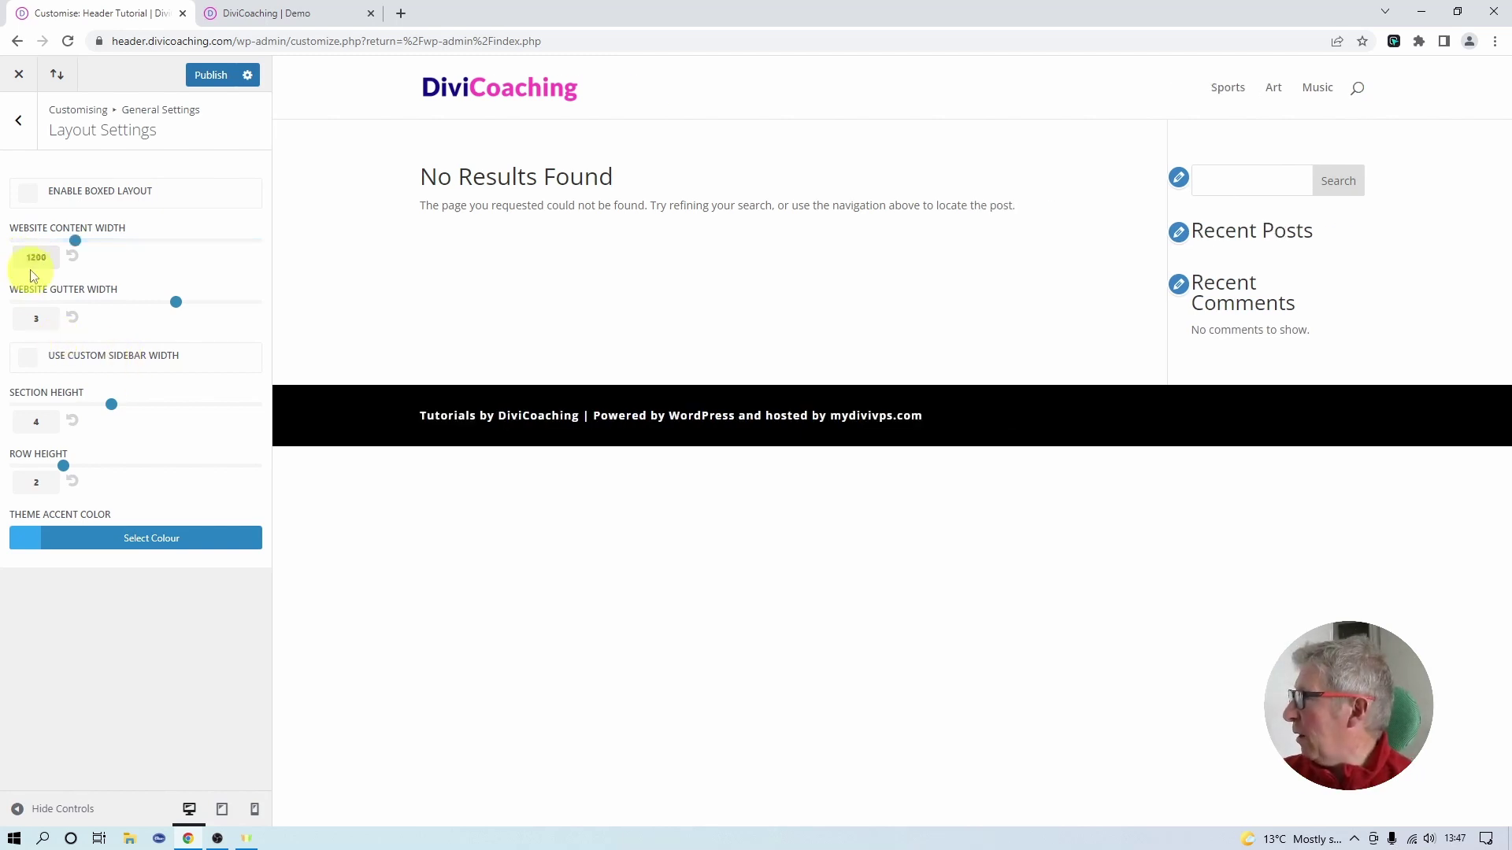
- Set the theme accent colour to #f200bb in the Layout Settings
click(92, 543)
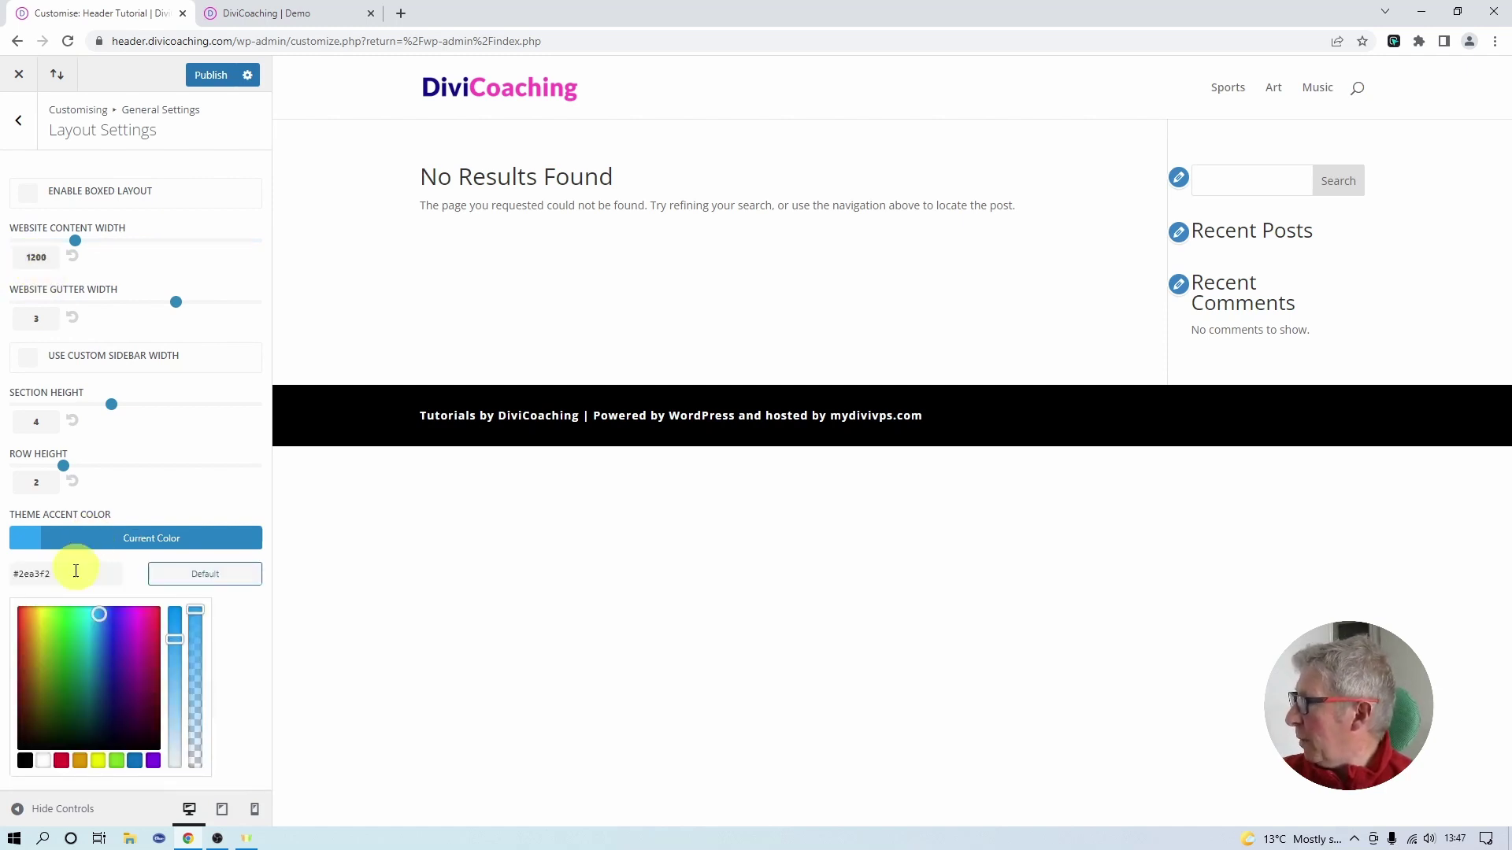
drag(54, 573, 26, 577)
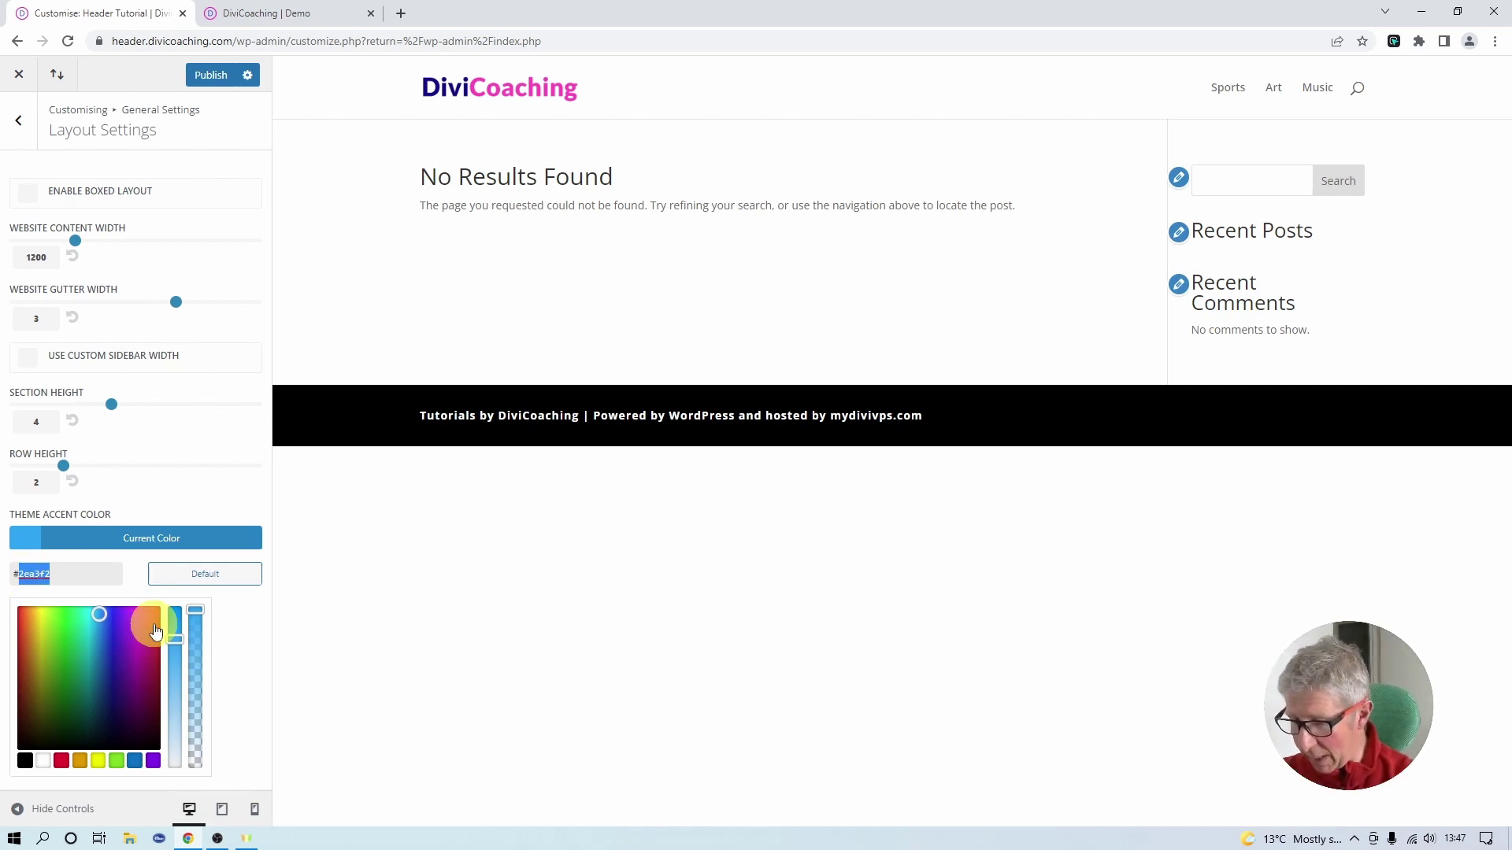
text(f200bb)
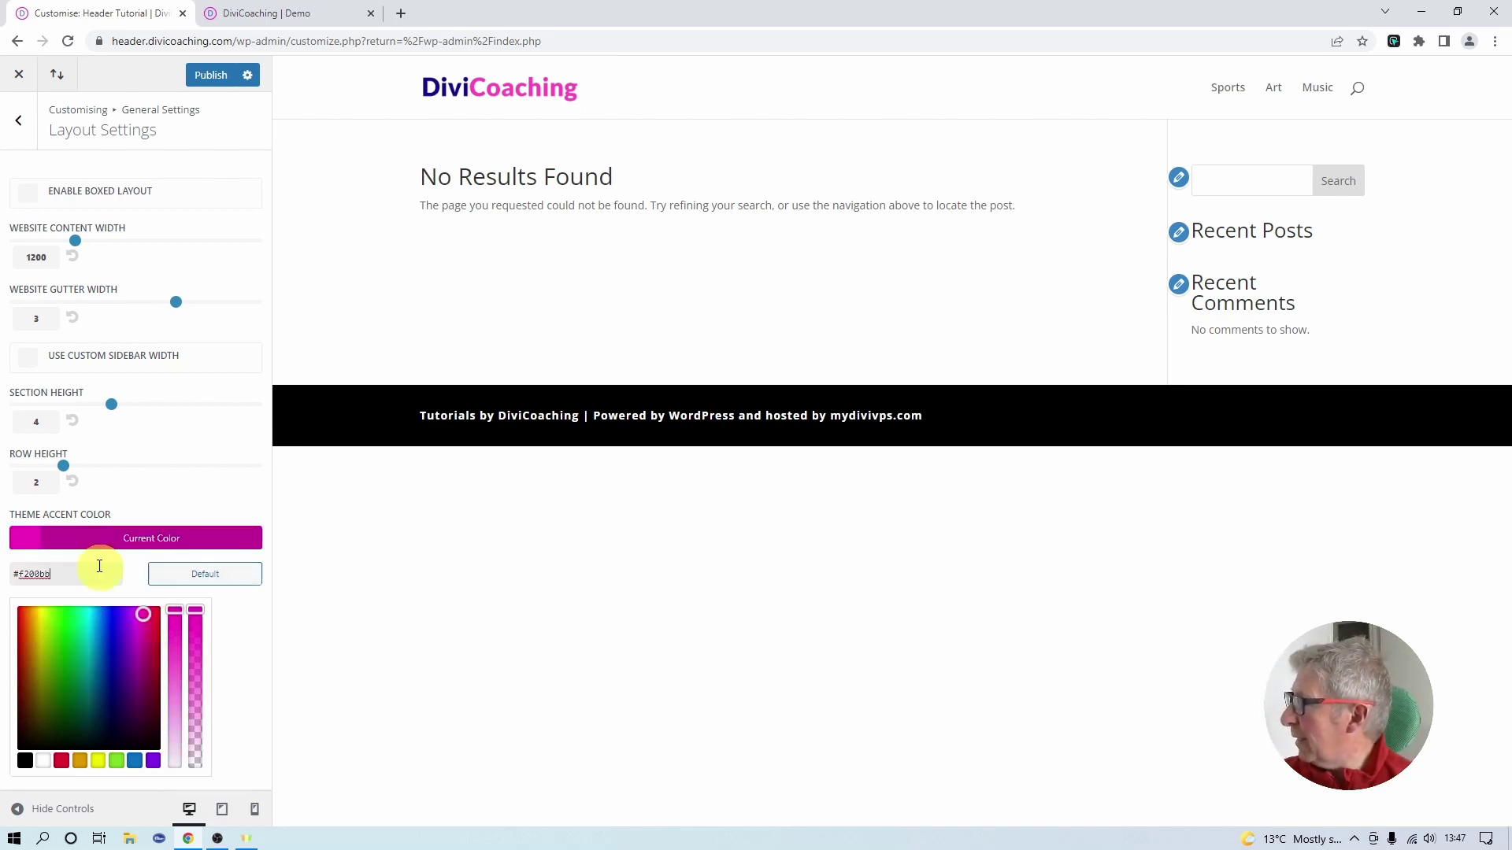
click(158, 492)
- Set the header font to Montserrat in the general Typography settings
click(20, 126)
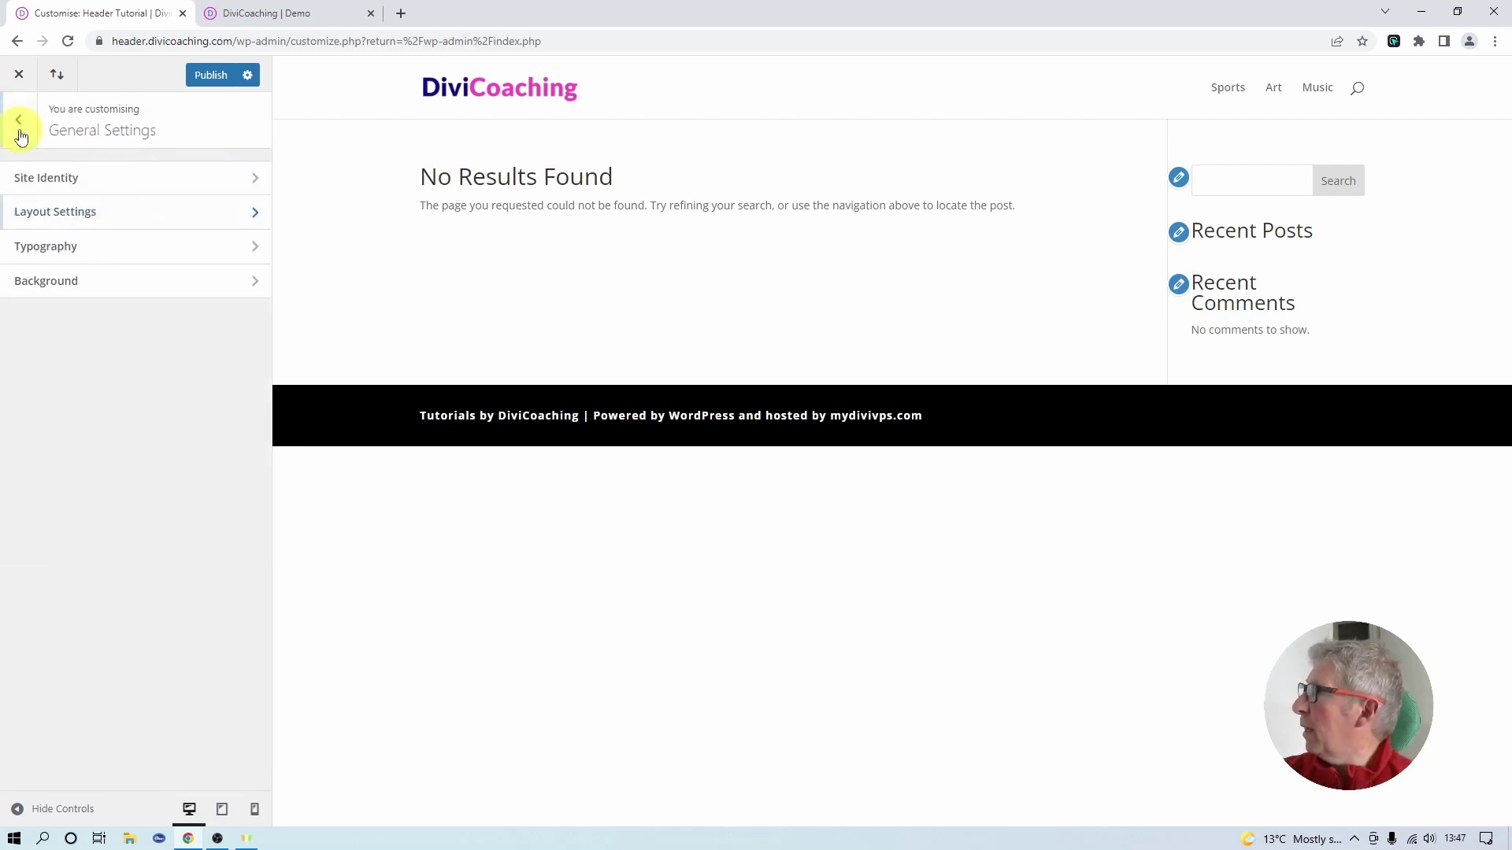
click(45, 244)
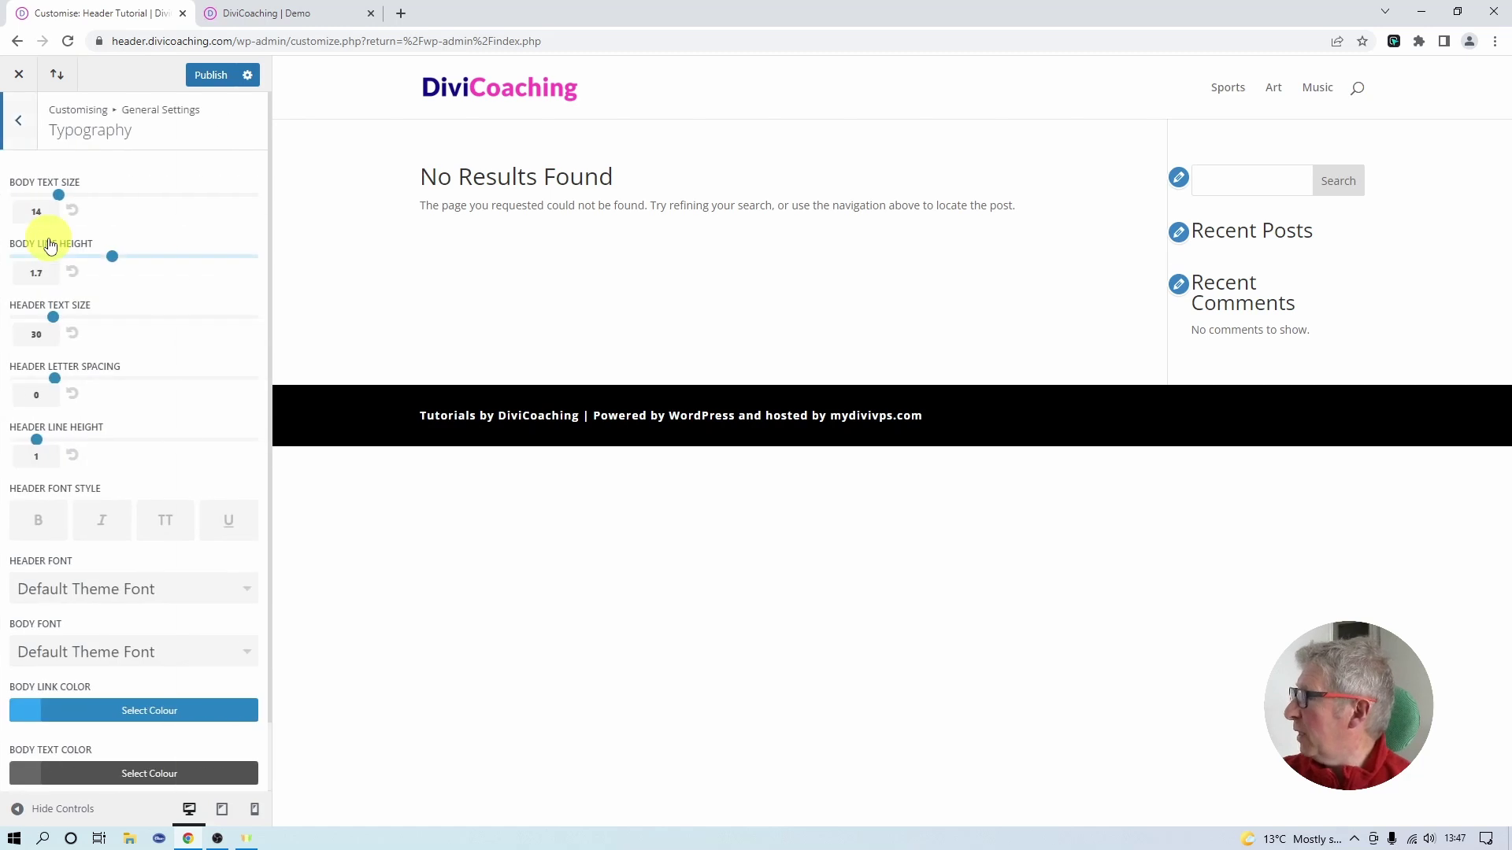
click(153, 600)
drag(250, 598, 247, 715)
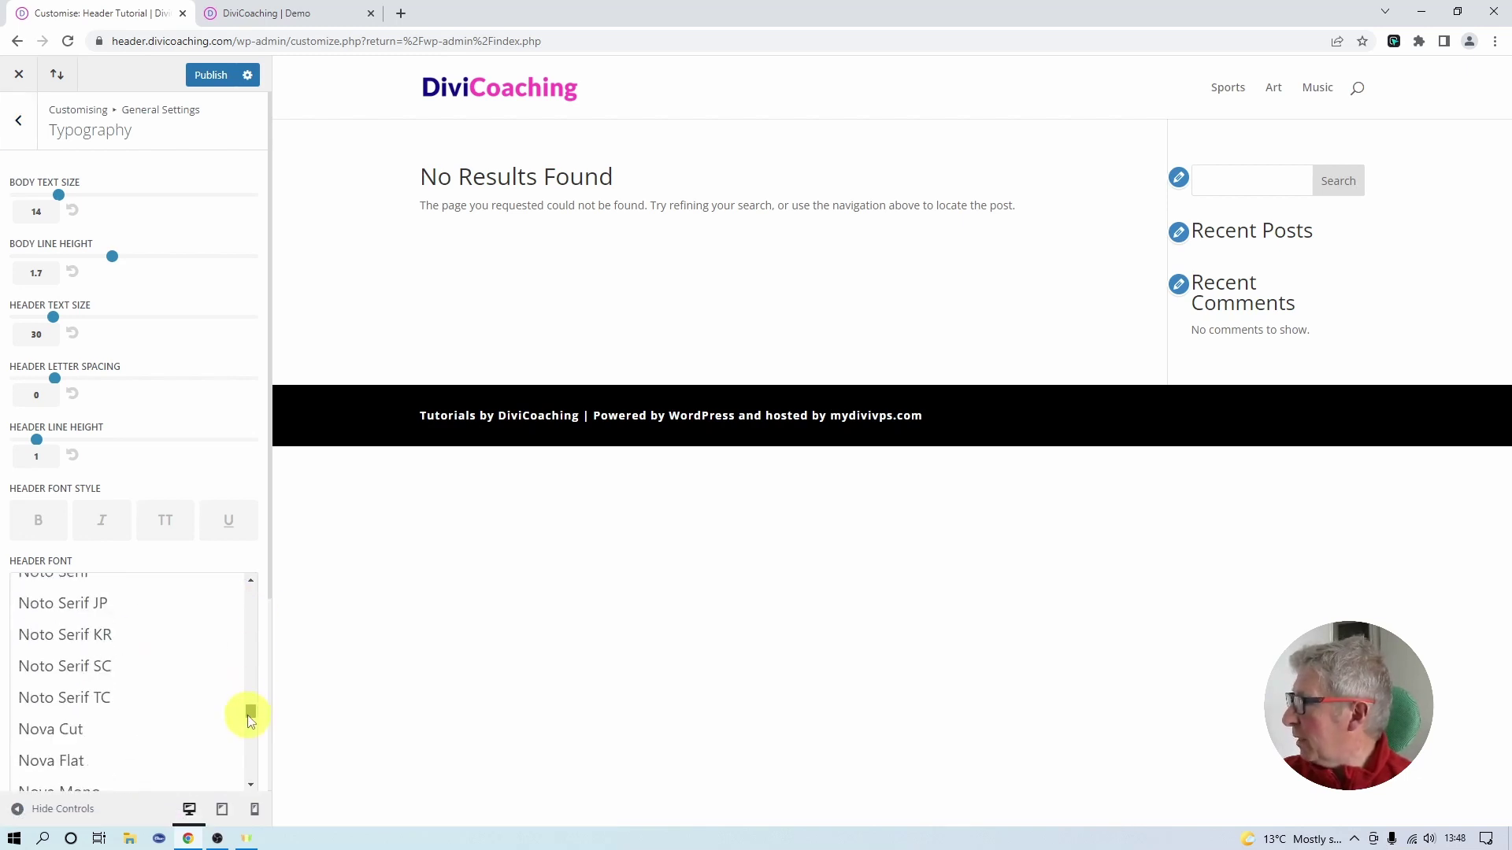
scroll(146, 713, up, 5)
scroll(148, 716, down, 3)
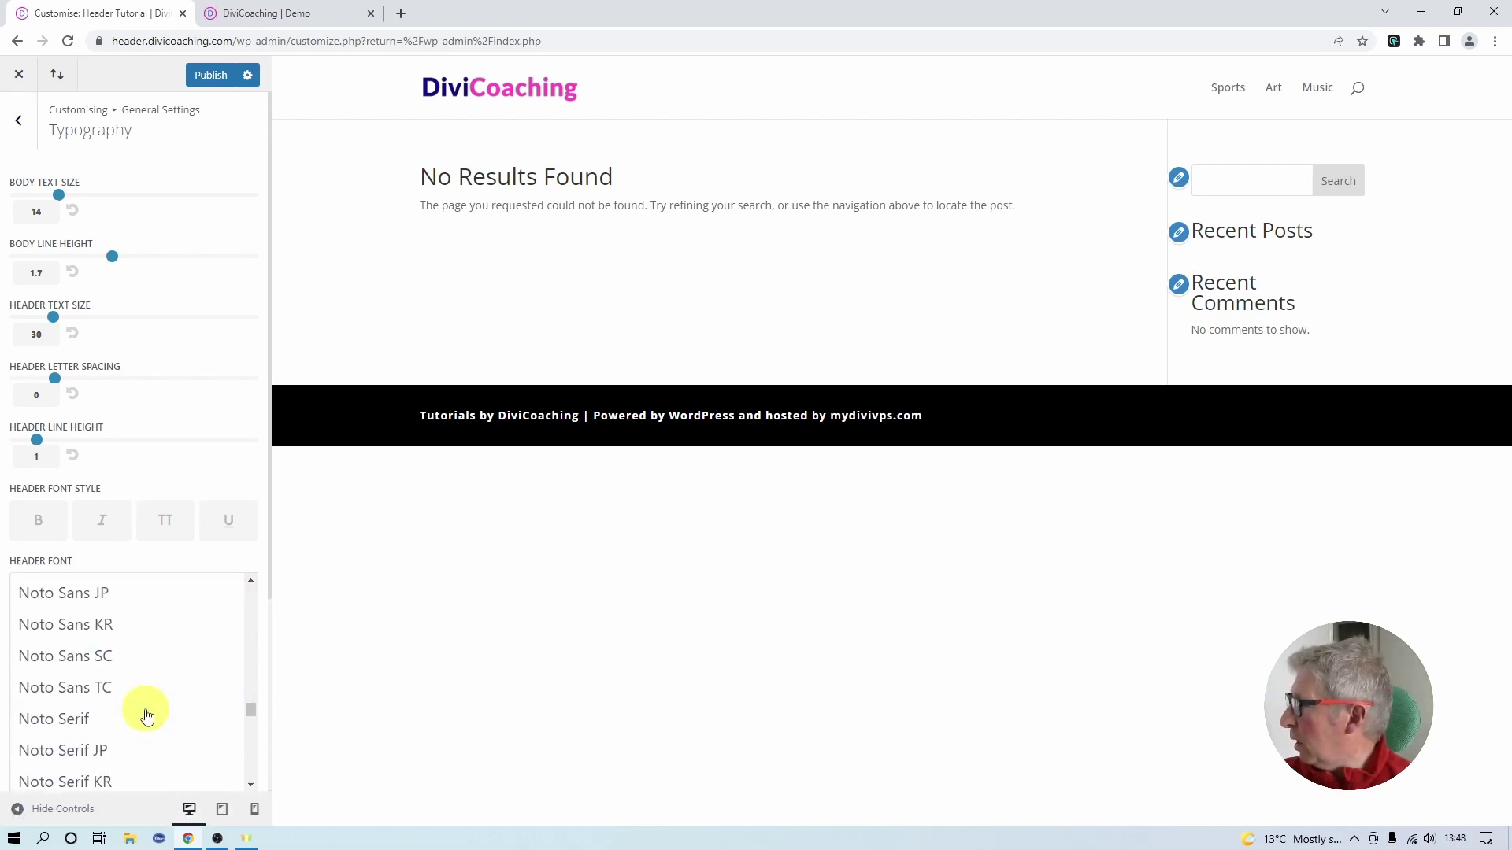
scroll(148, 715, down, 4)
scroll(149, 715, up, 15)
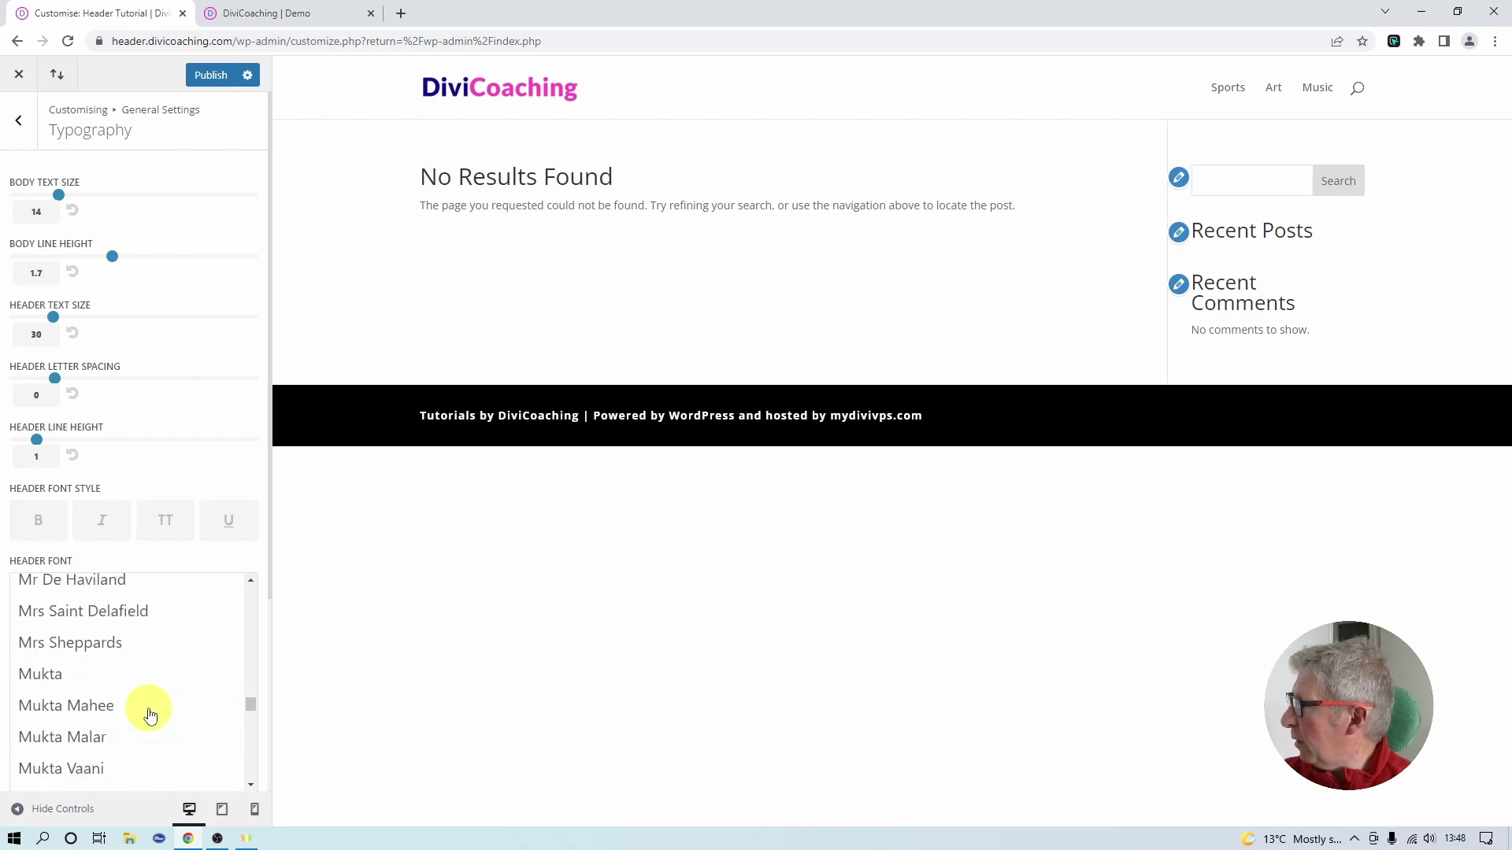
scroll(151, 715, up, 5)
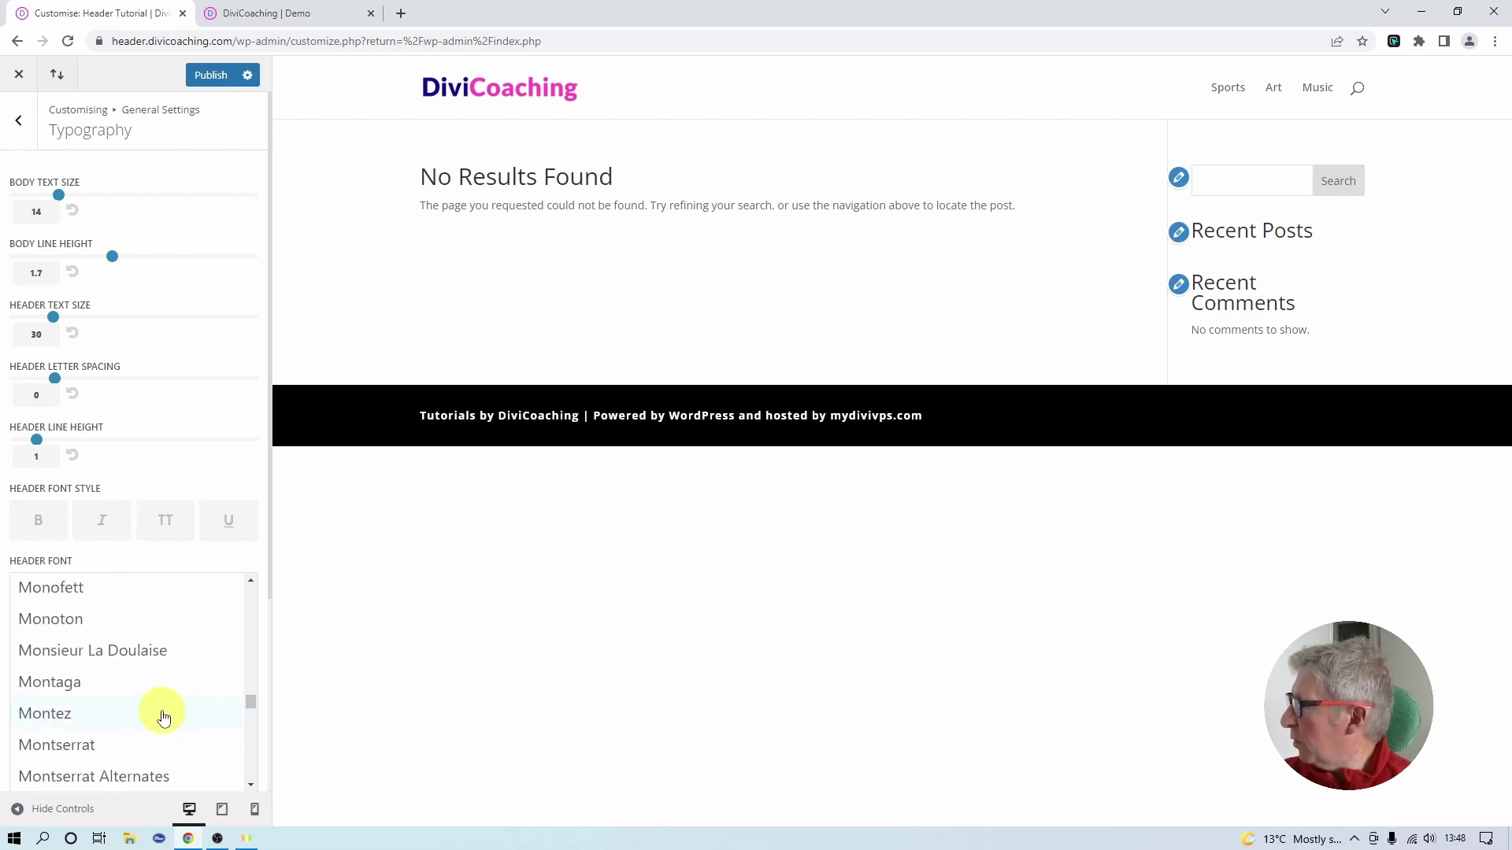
click(67, 747)
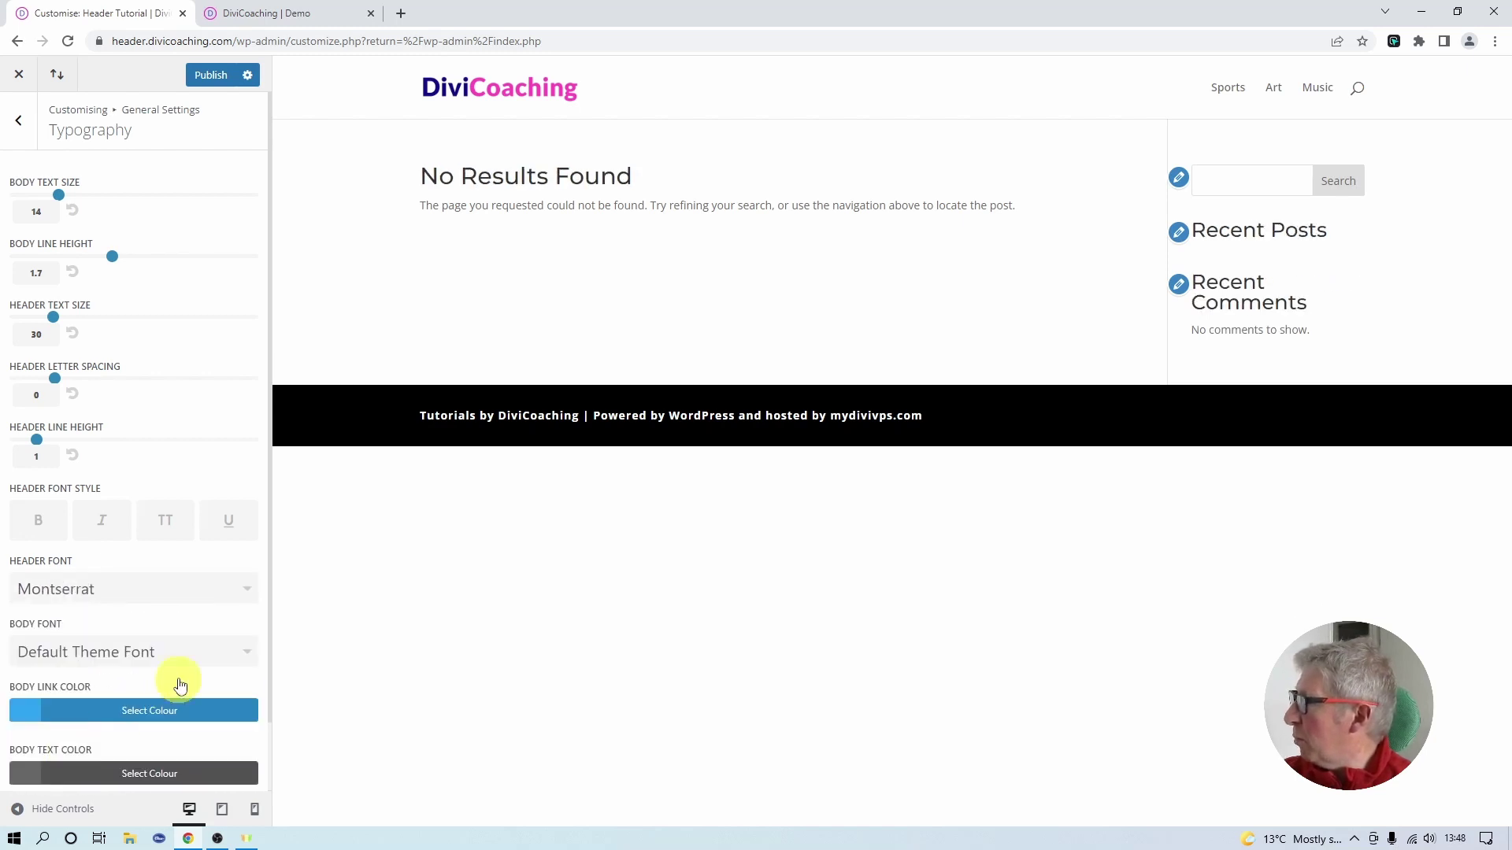
- Set the body font to Nunito Sans in the Typography settings
click(199, 653)
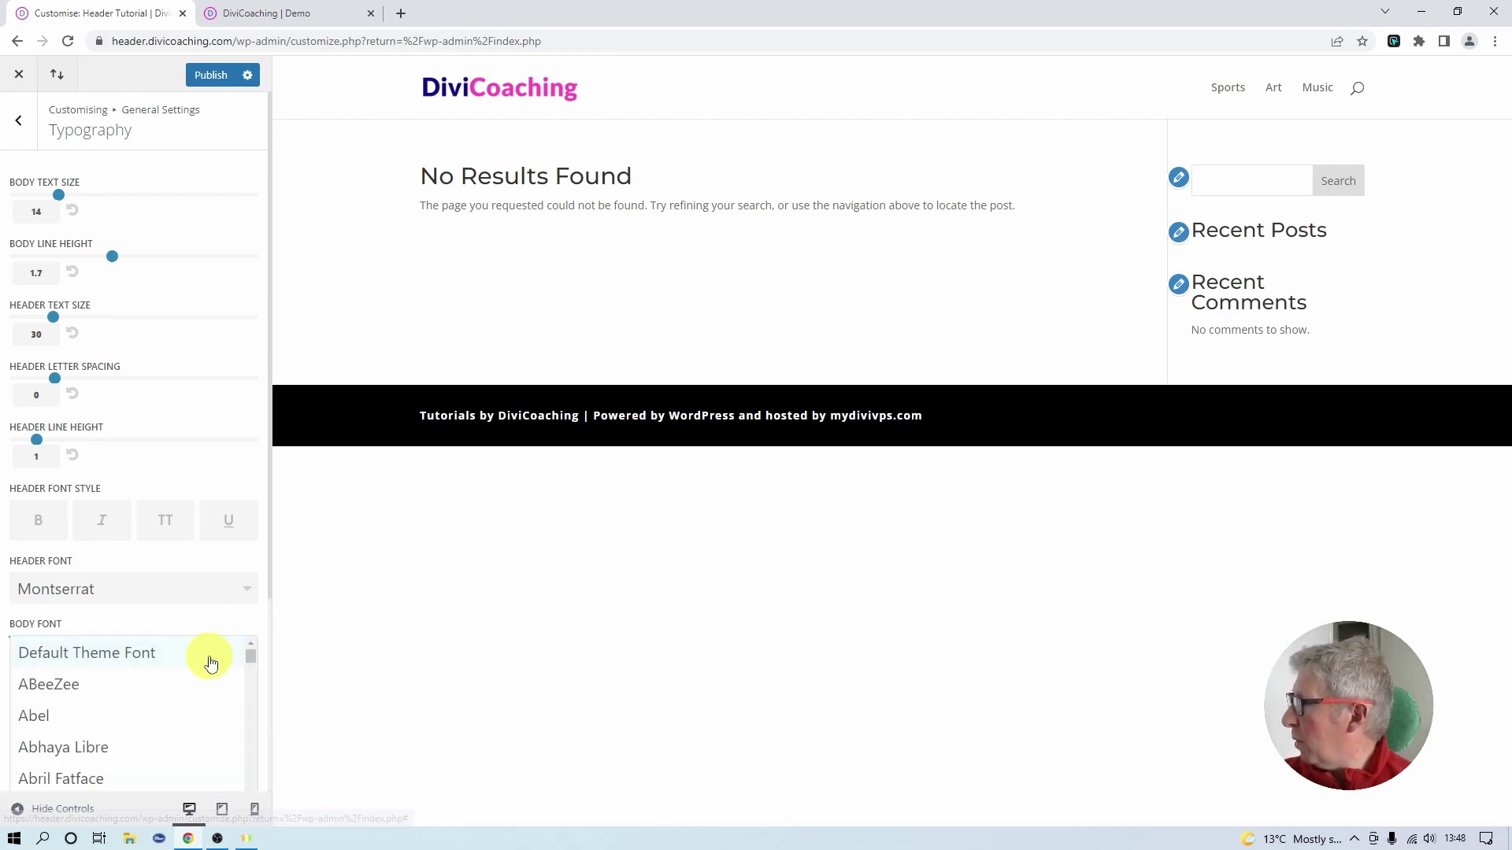
scroll(201, 693, down, 20)
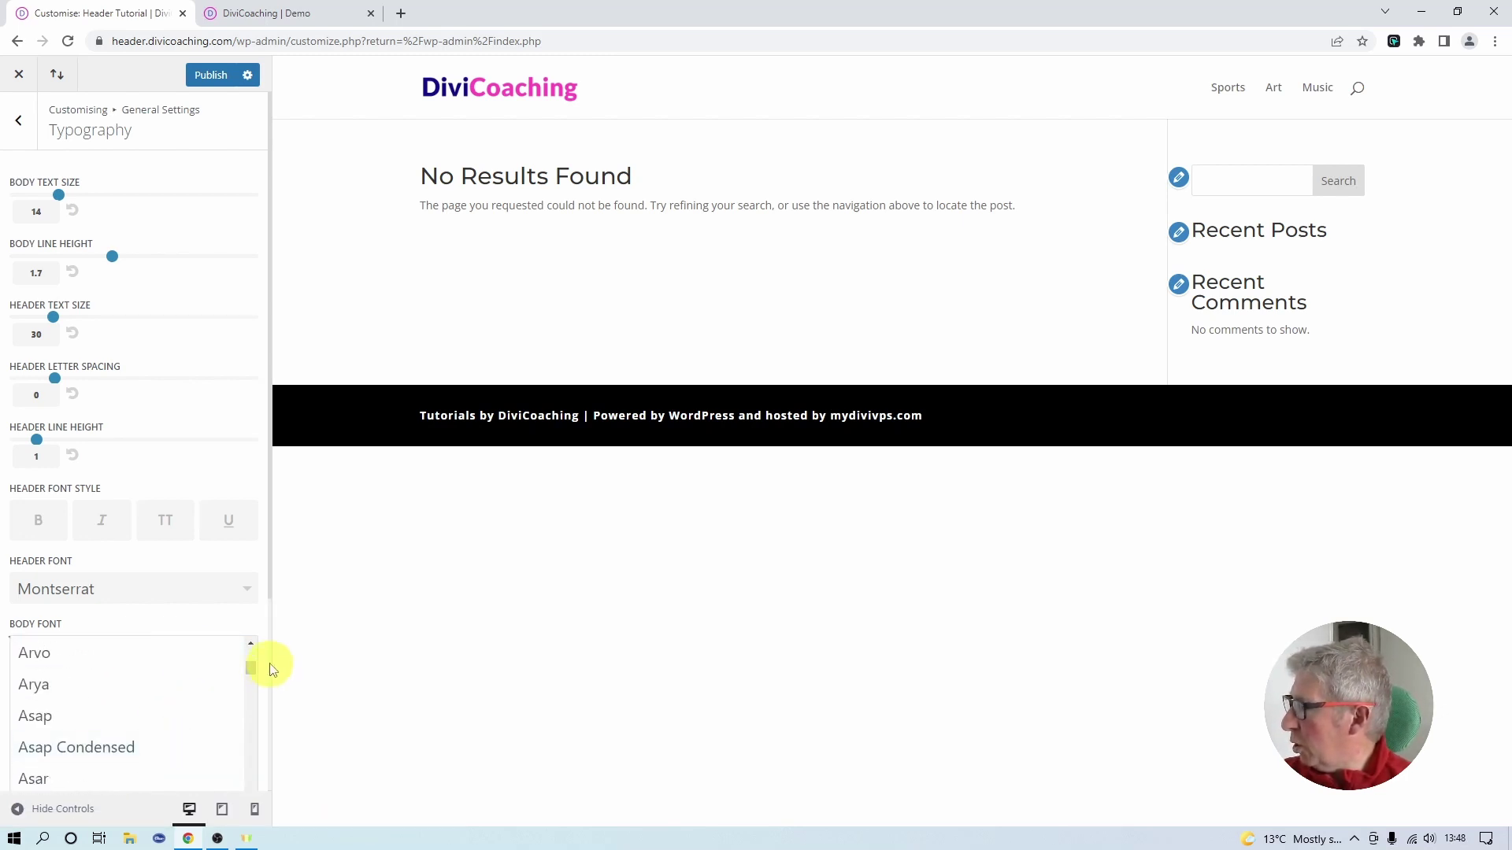
drag(251, 667, 252, 743)
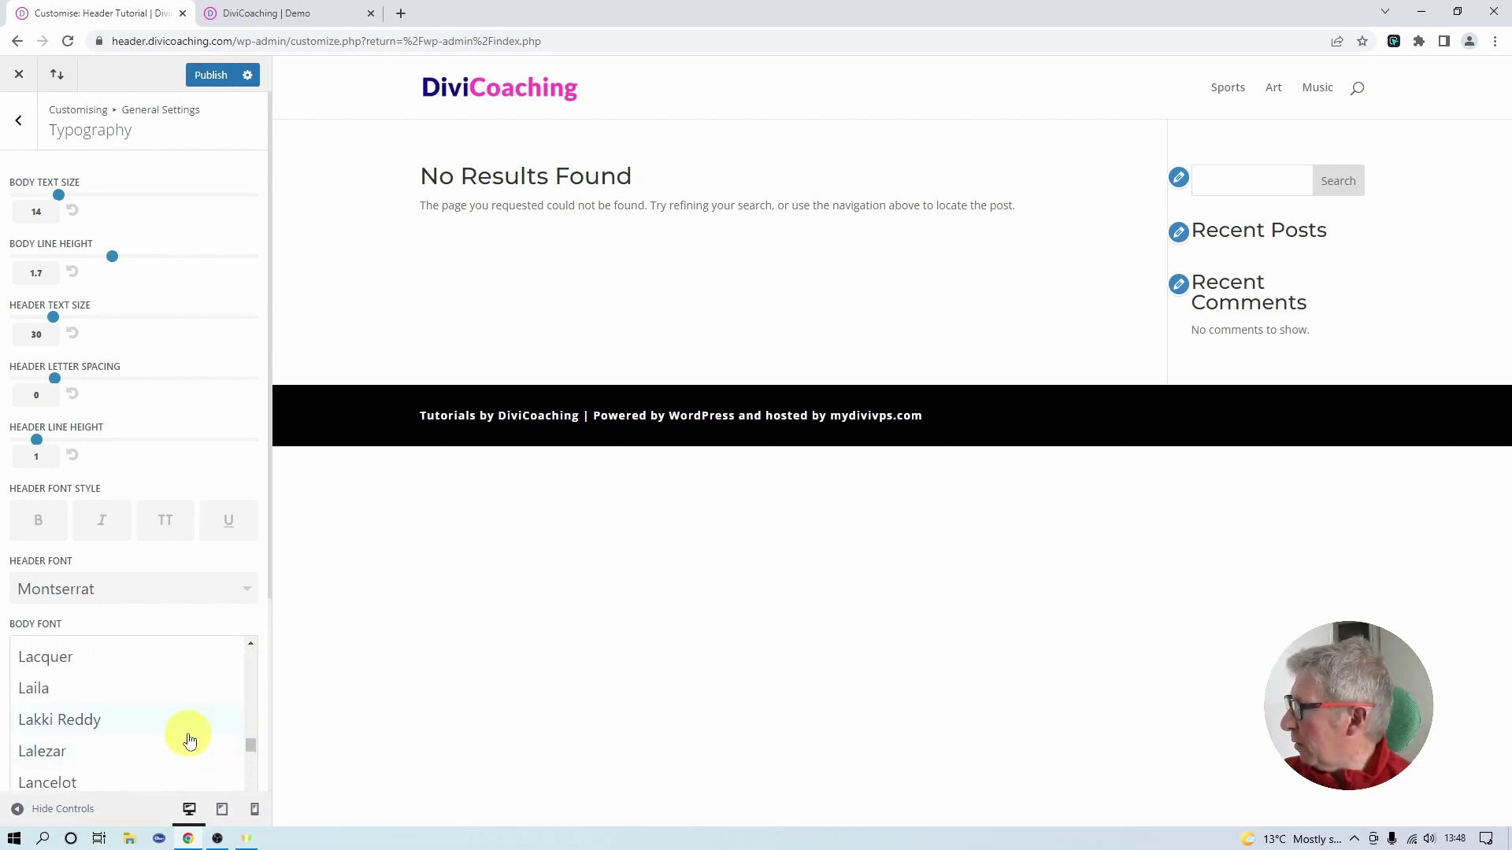
scroll(190, 739, down, 20)
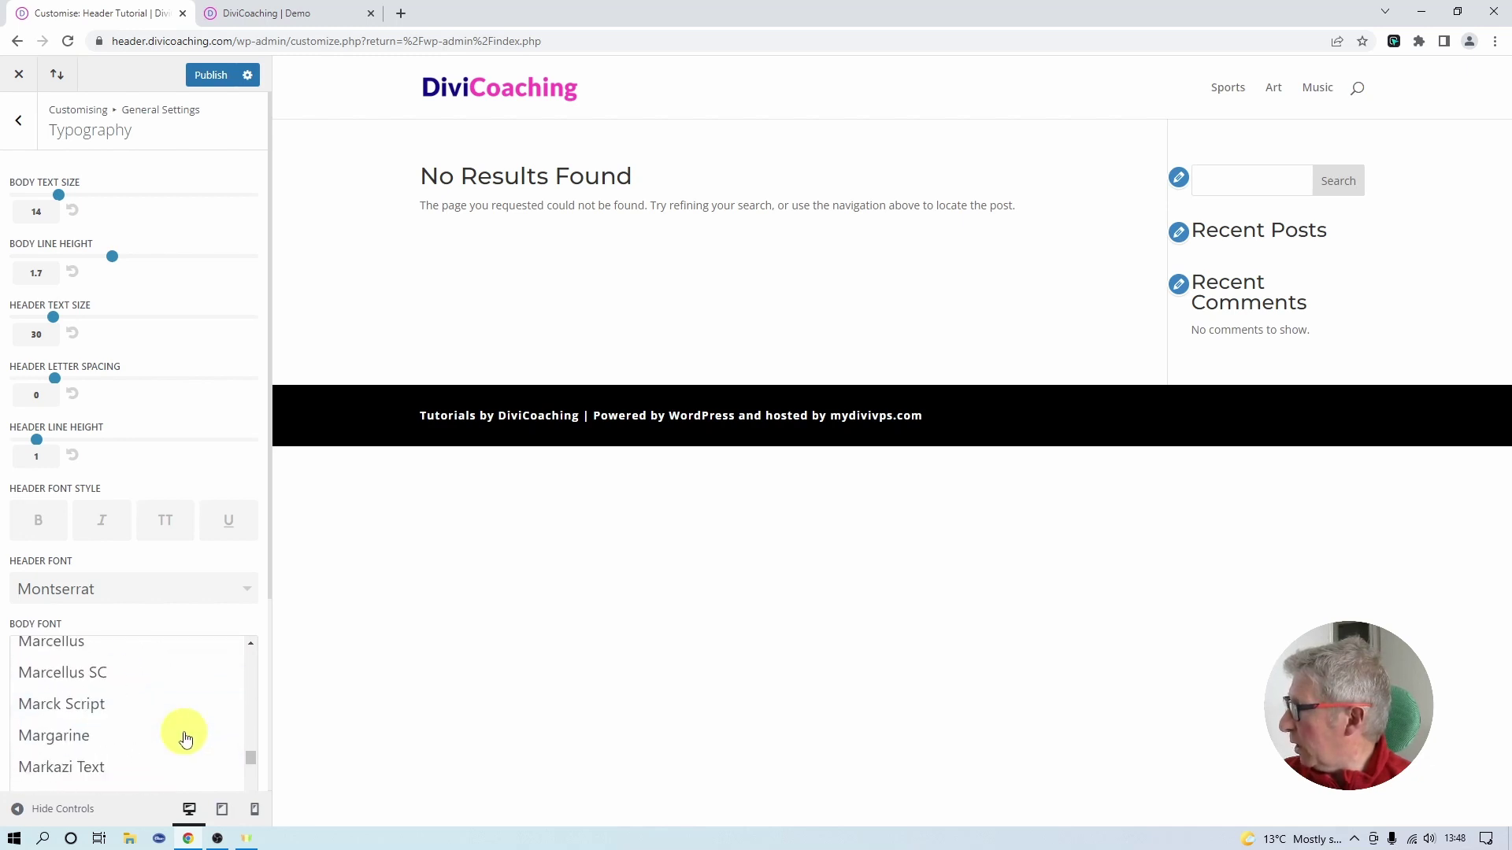
scroll(186, 739, down, 20)
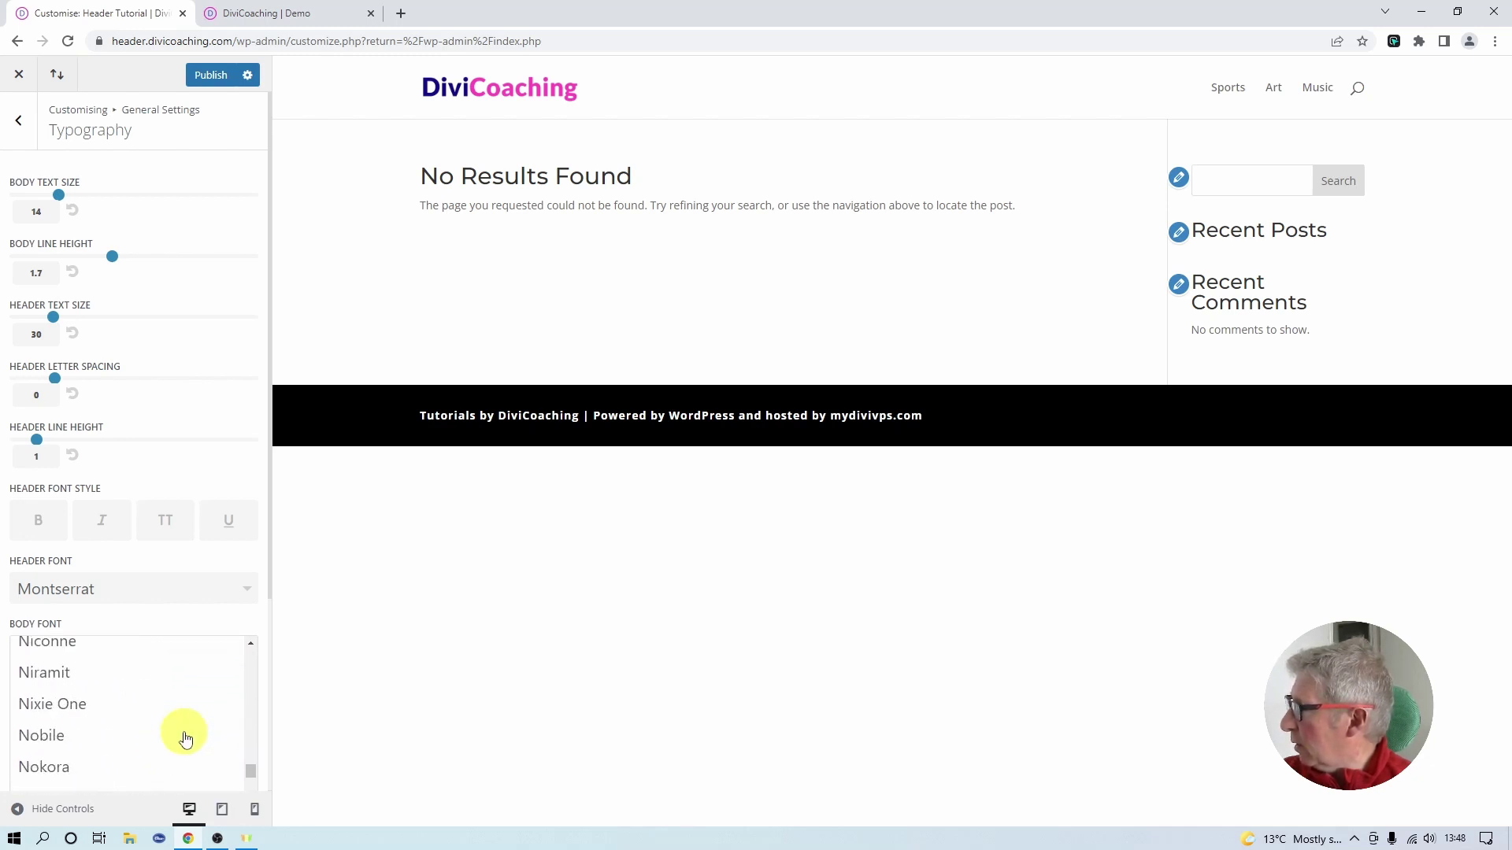
scroll(185, 739, down, 5)
scroll(186, 739, down, 20)
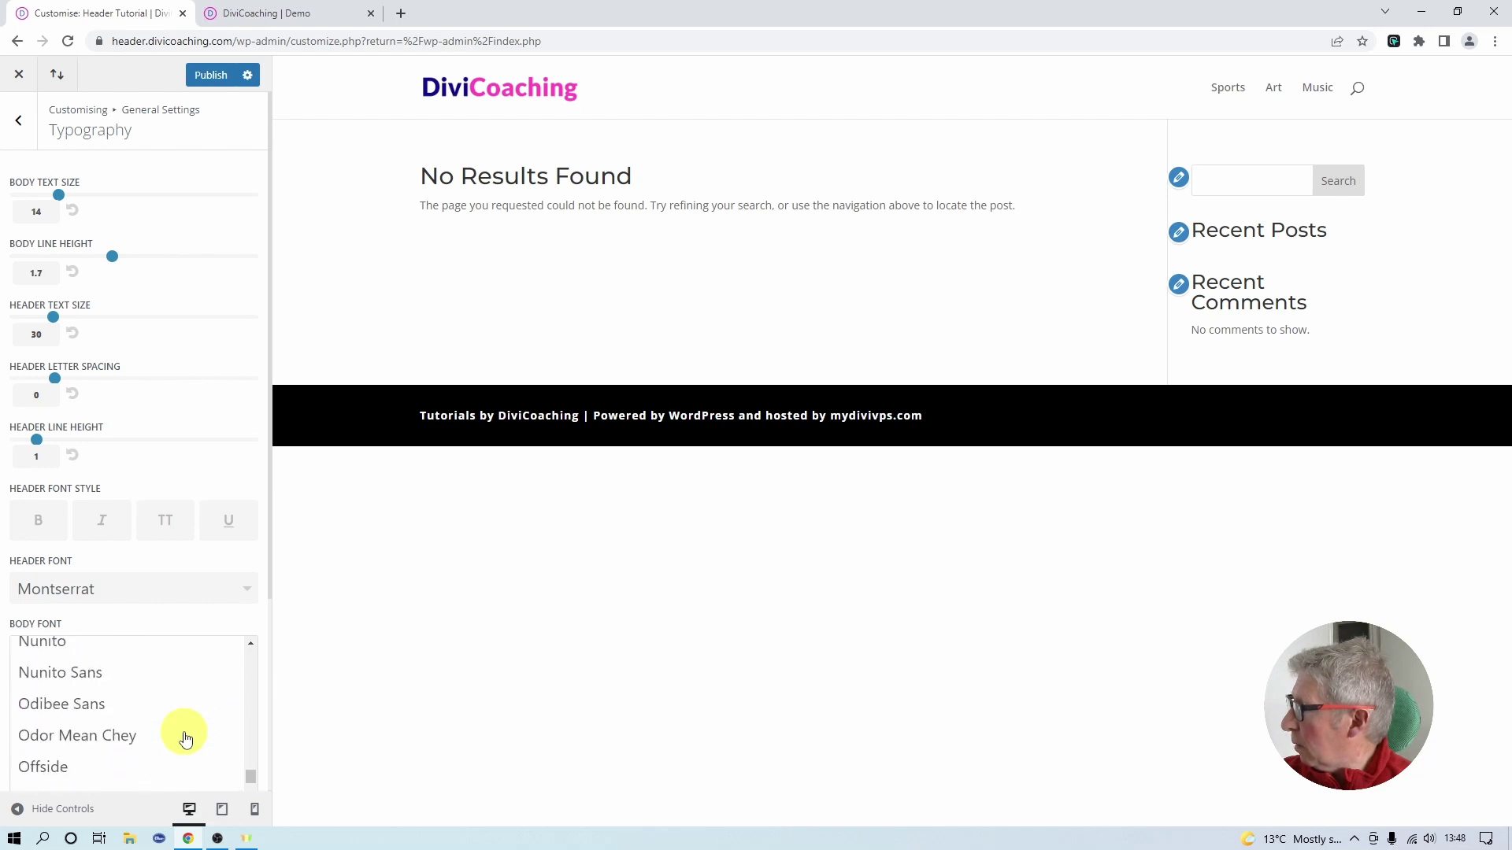
click(77, 671)
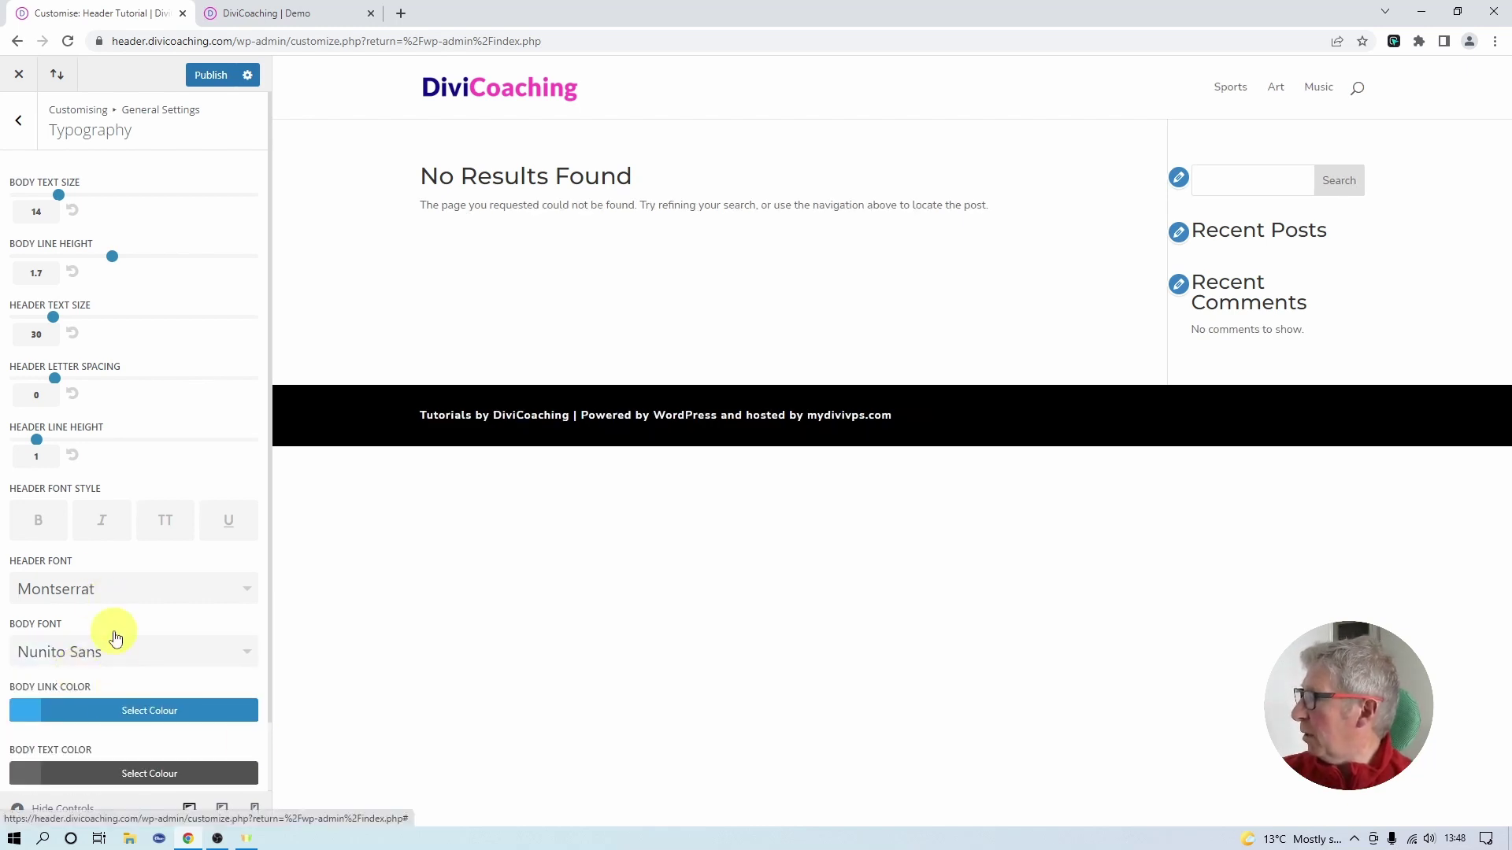
- Set the body link colour to #f200bb, then publish the changes and close the theme customizer
click(87, 717)
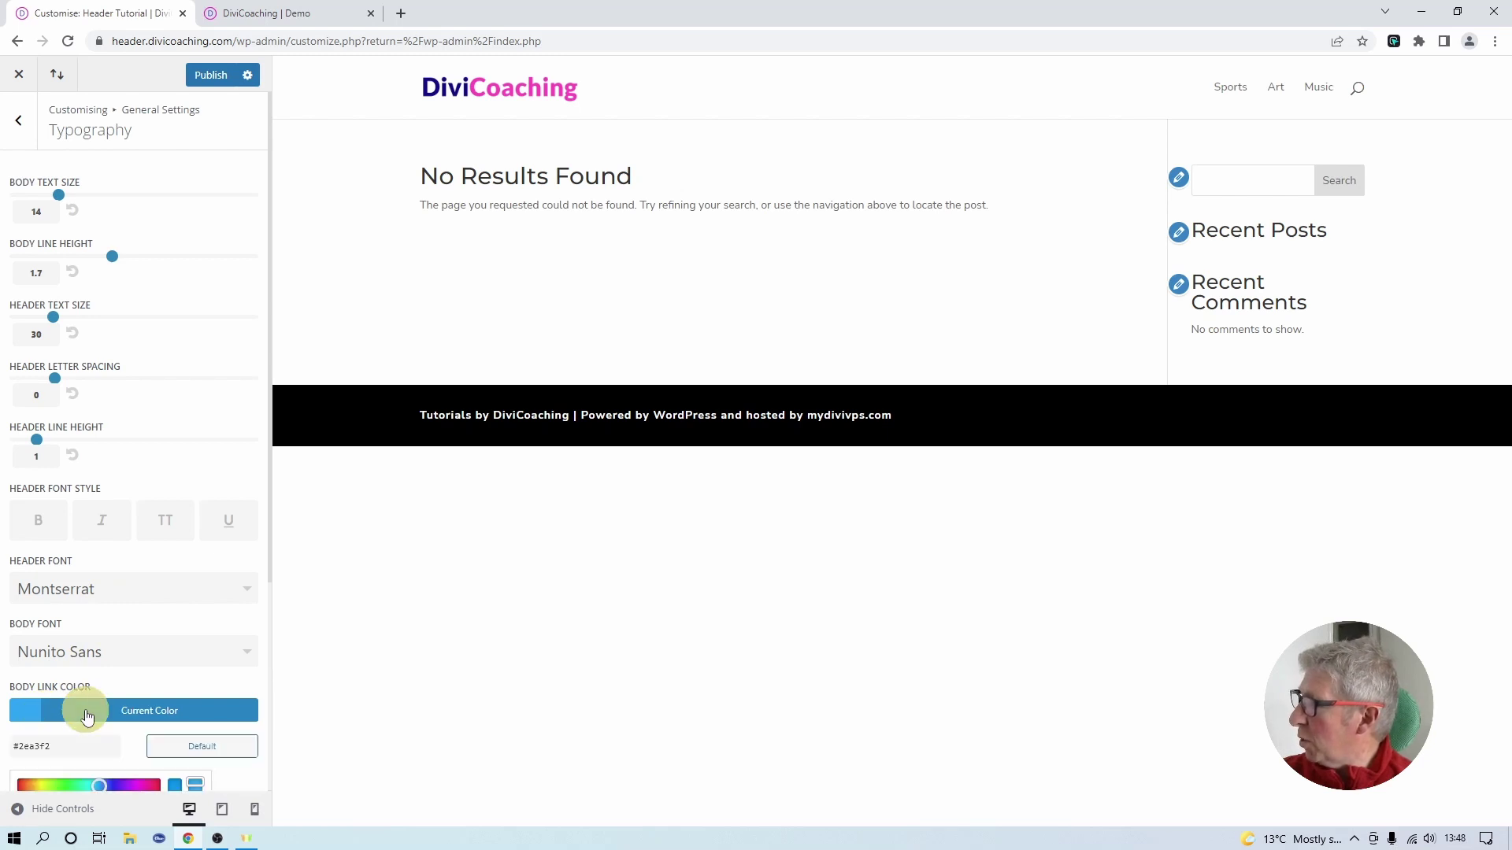
scroll(86, 717, down, 3)
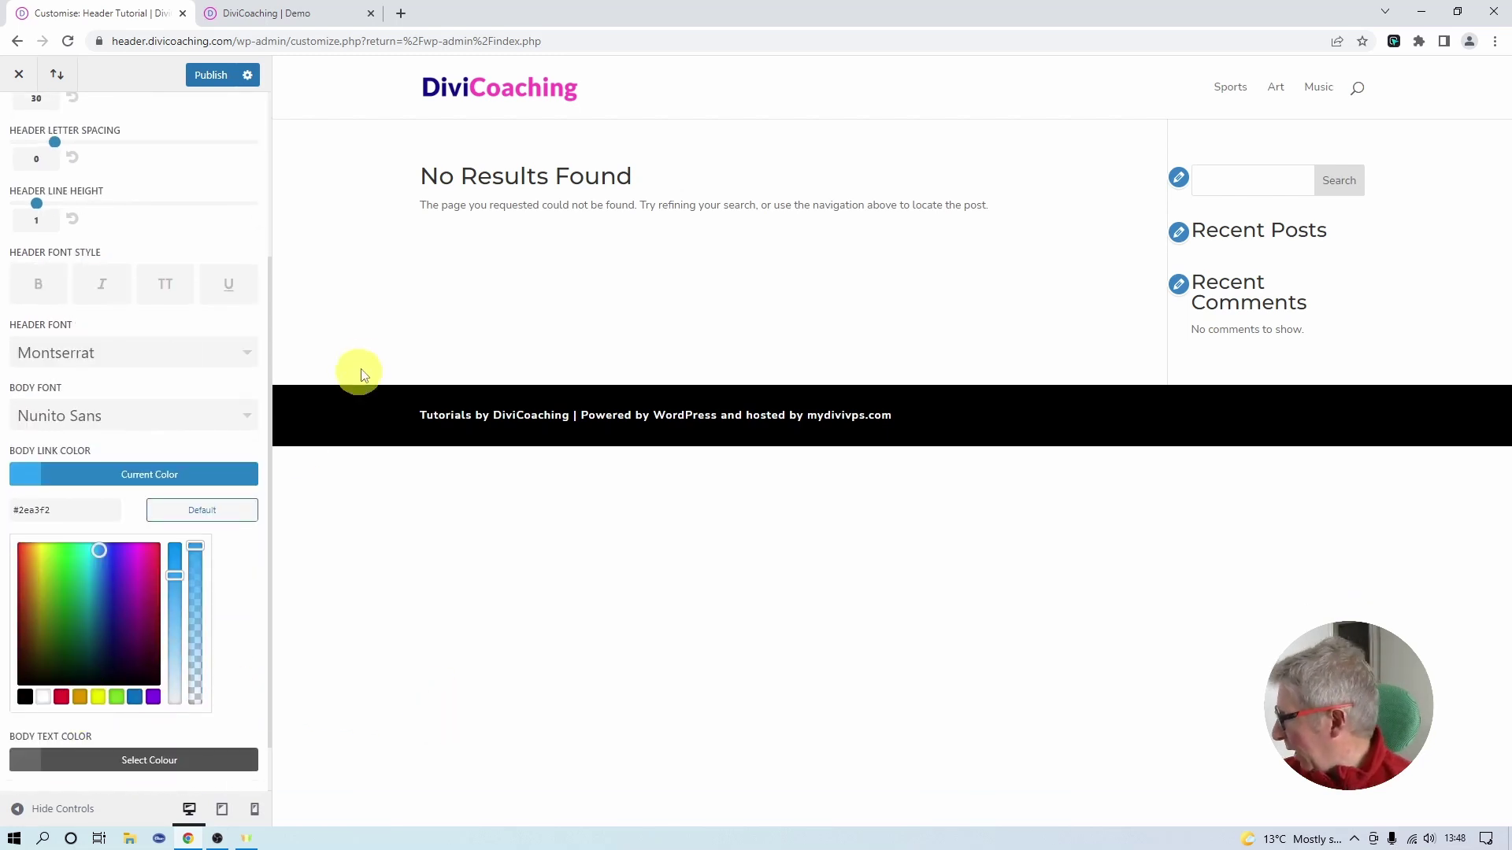
drag(50, 510, 20, 511)
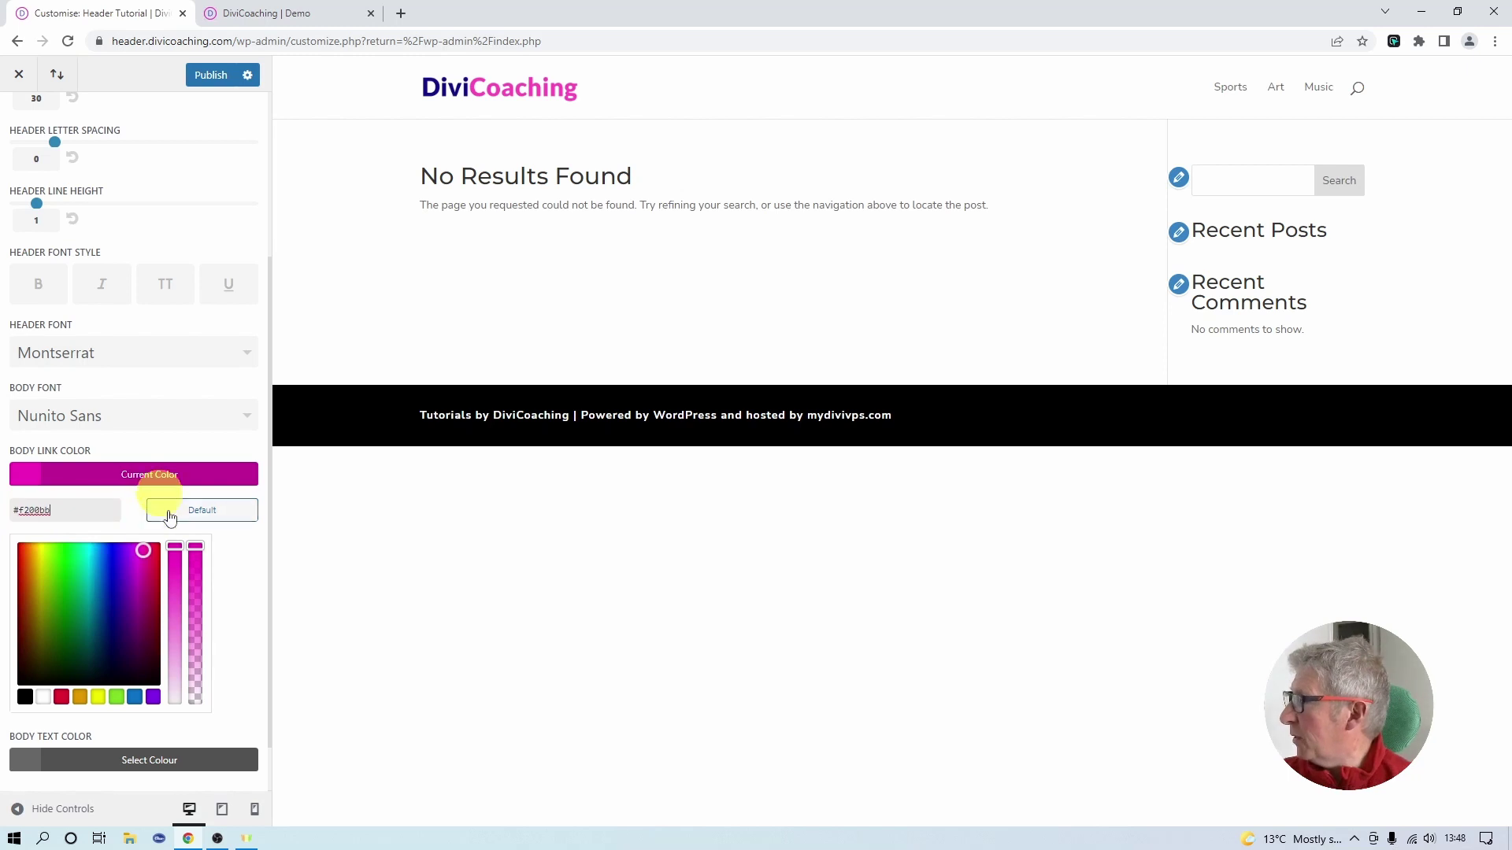
click(210, 76)
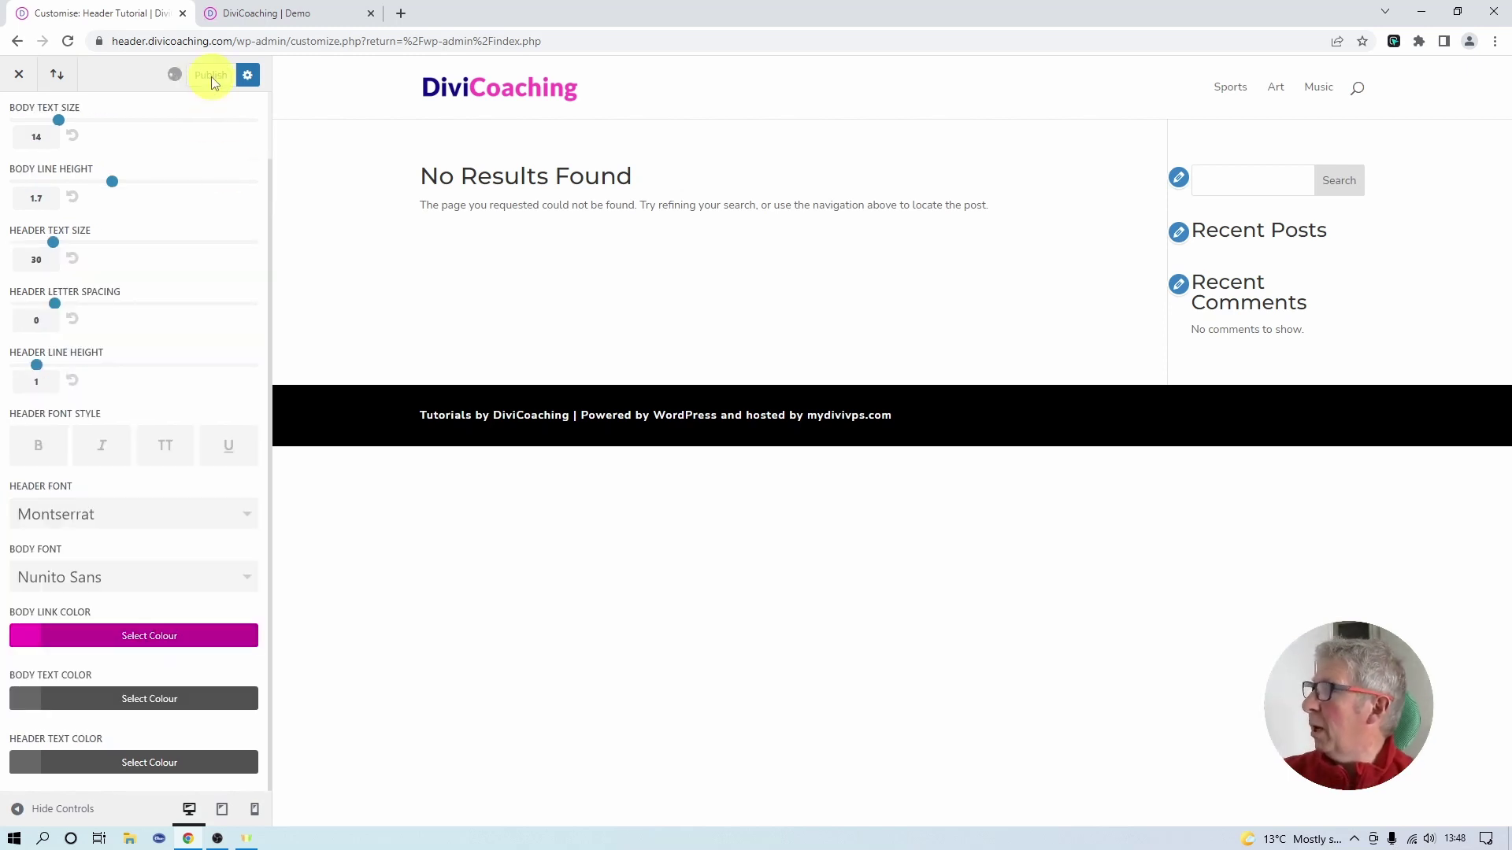
click(19, 77)
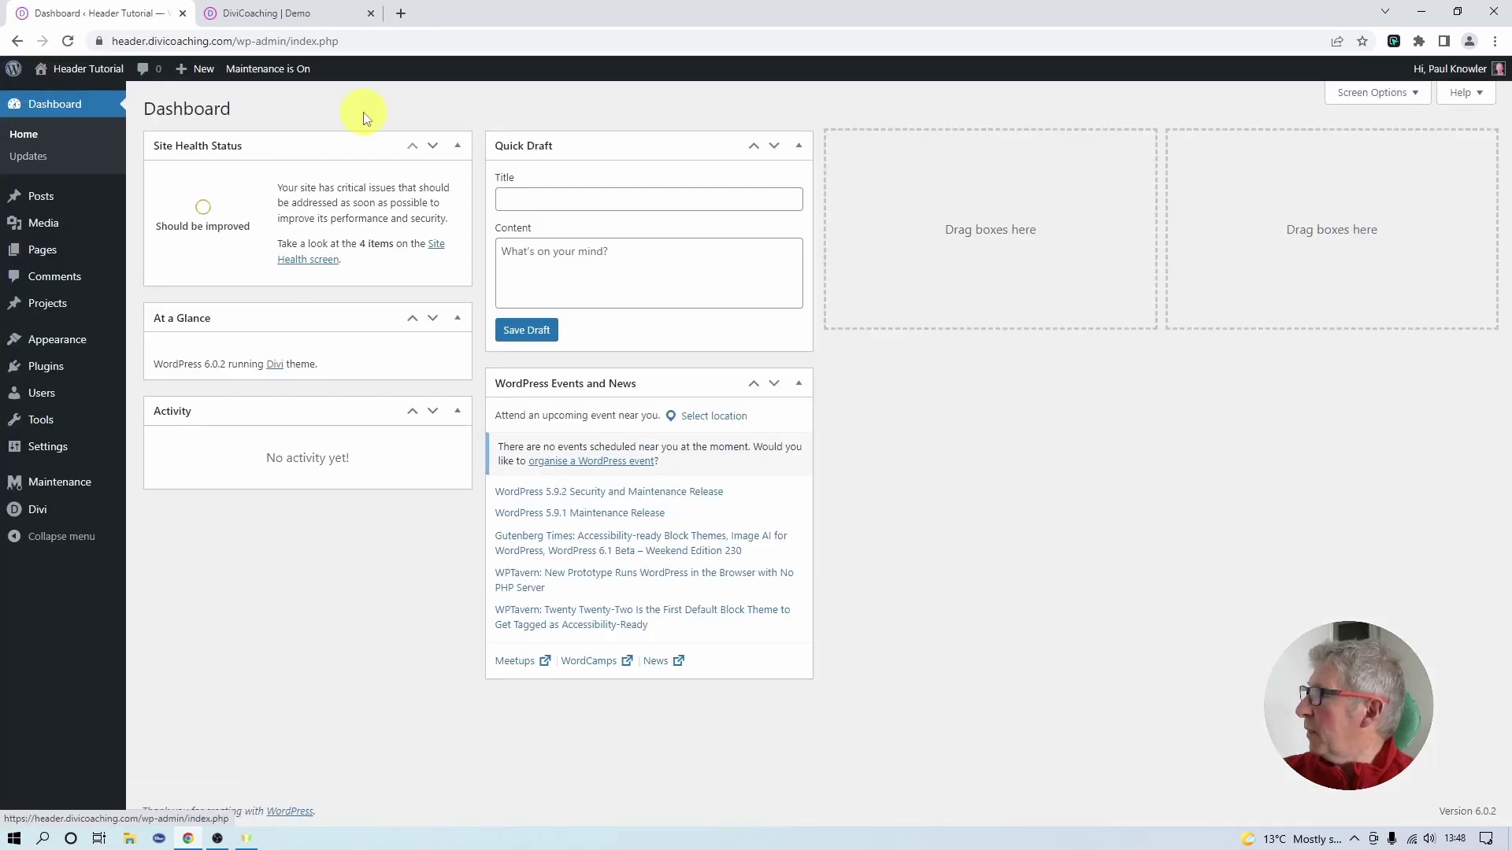
- Replace the red swatch of the Color Pickers Default Palette in Divi Theme Options with #f200bb and save
mouse_move(42, 517)
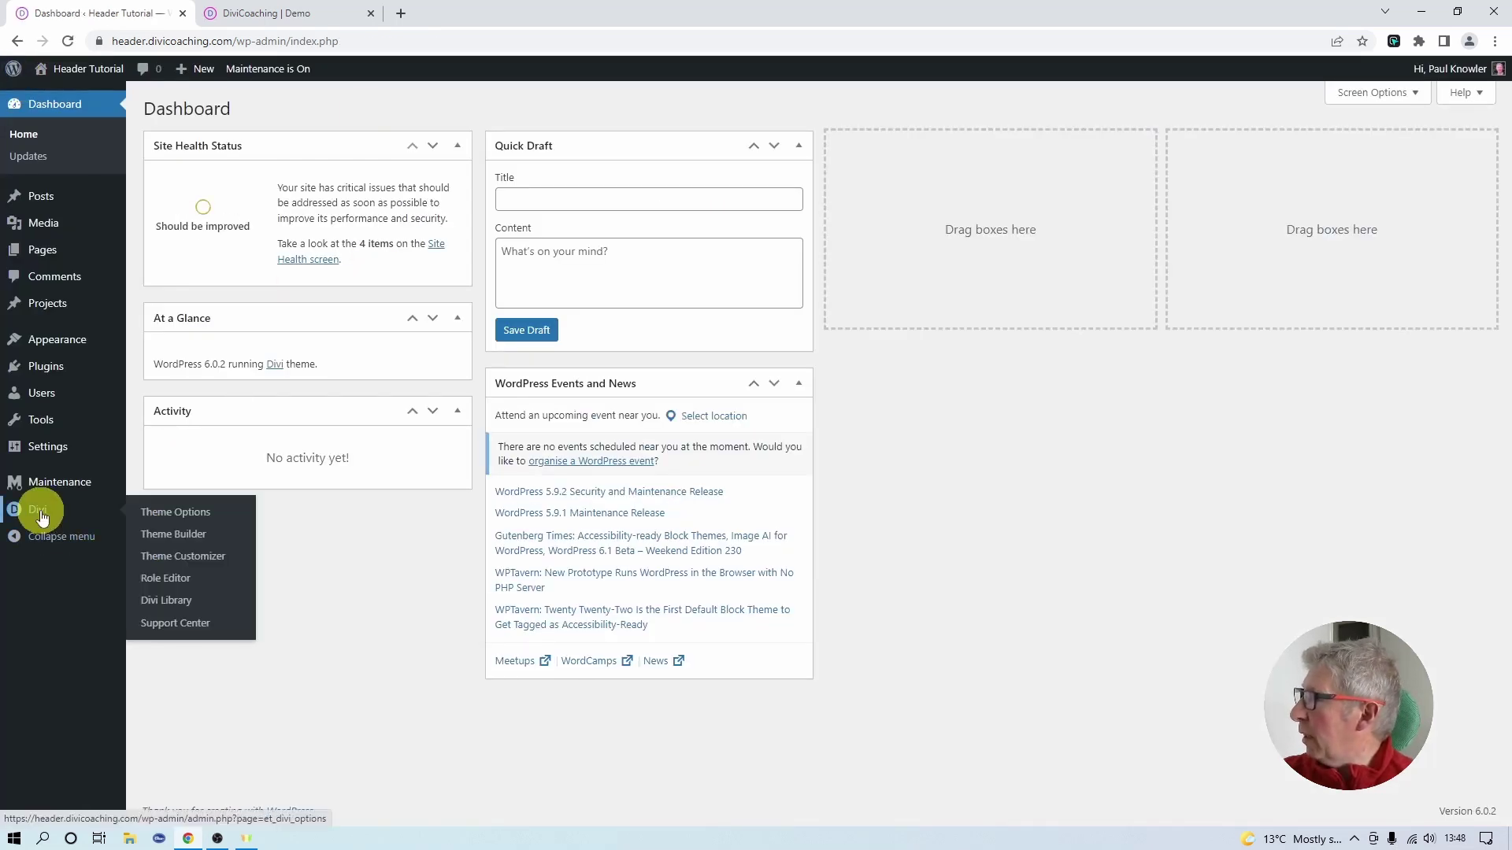
click(166, 514)
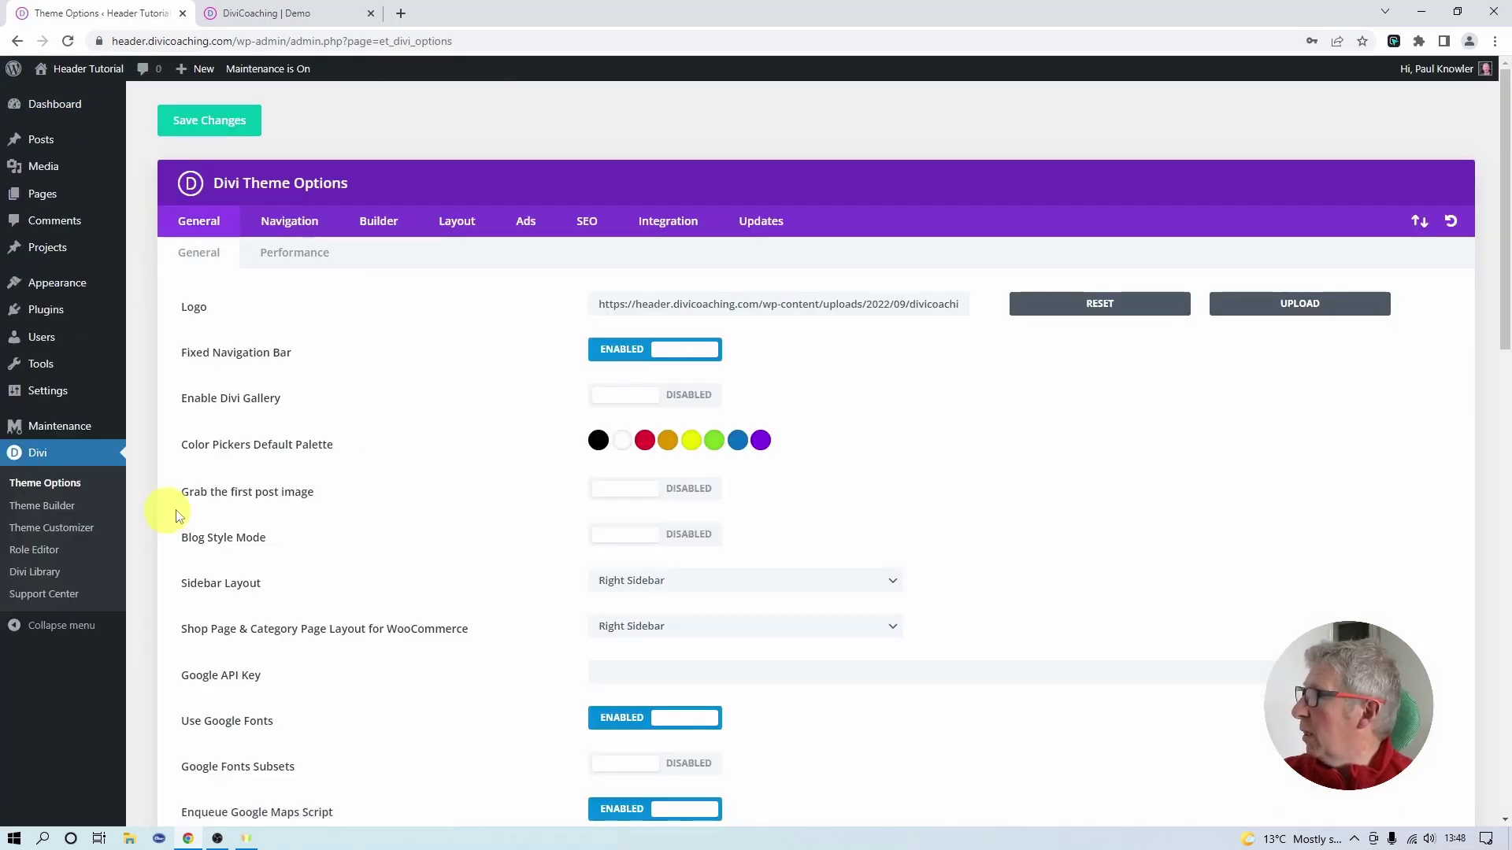
click(646, 443)
double_click(600, 473)
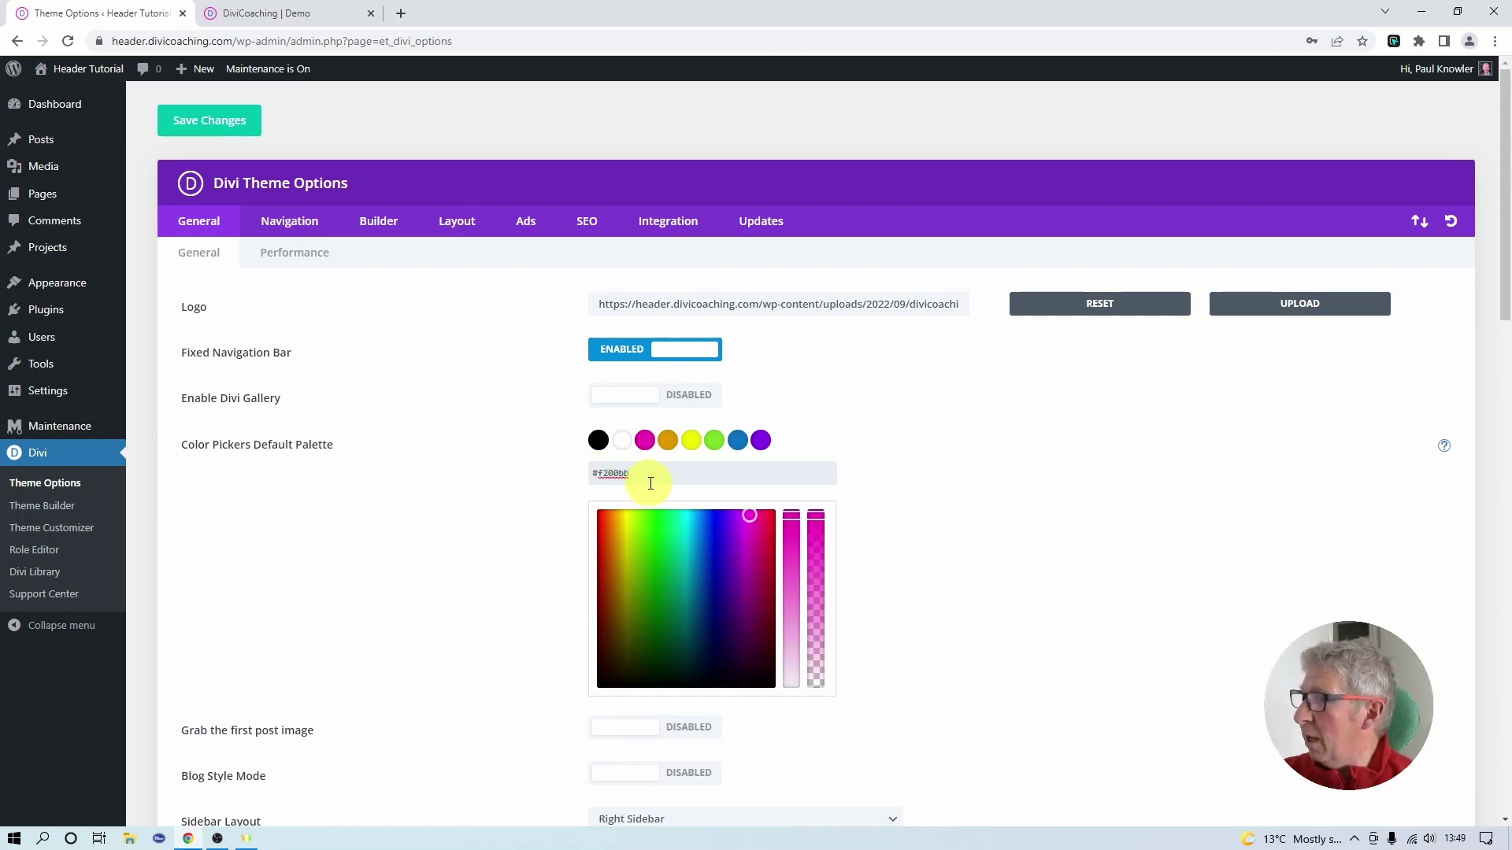
click(205, 126)
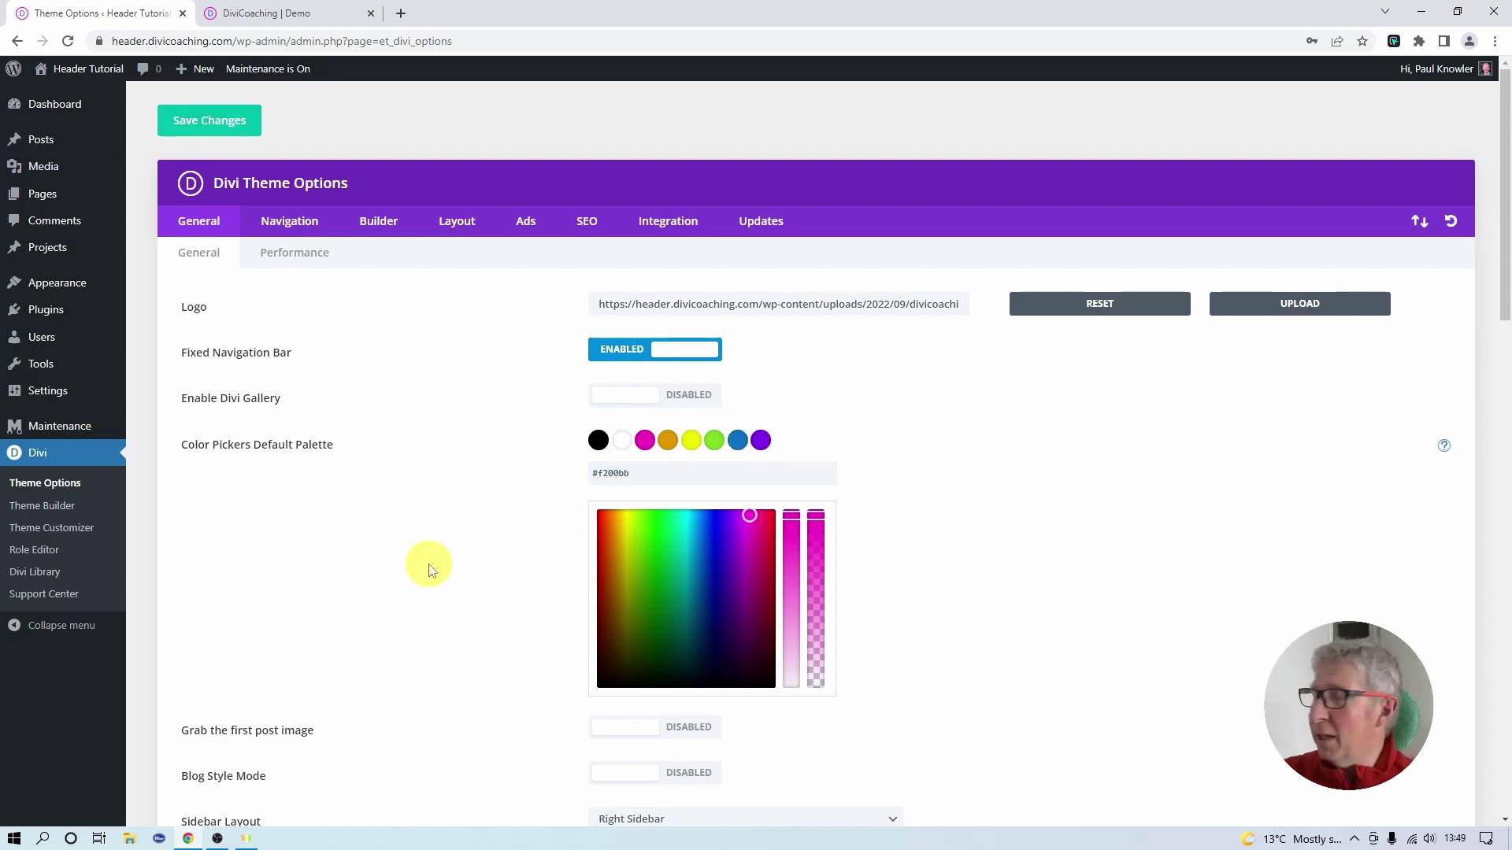
- Create a new page titled Homepage and start building it from scratch with the Divi Builder, without inserting a row
click(49, 200)
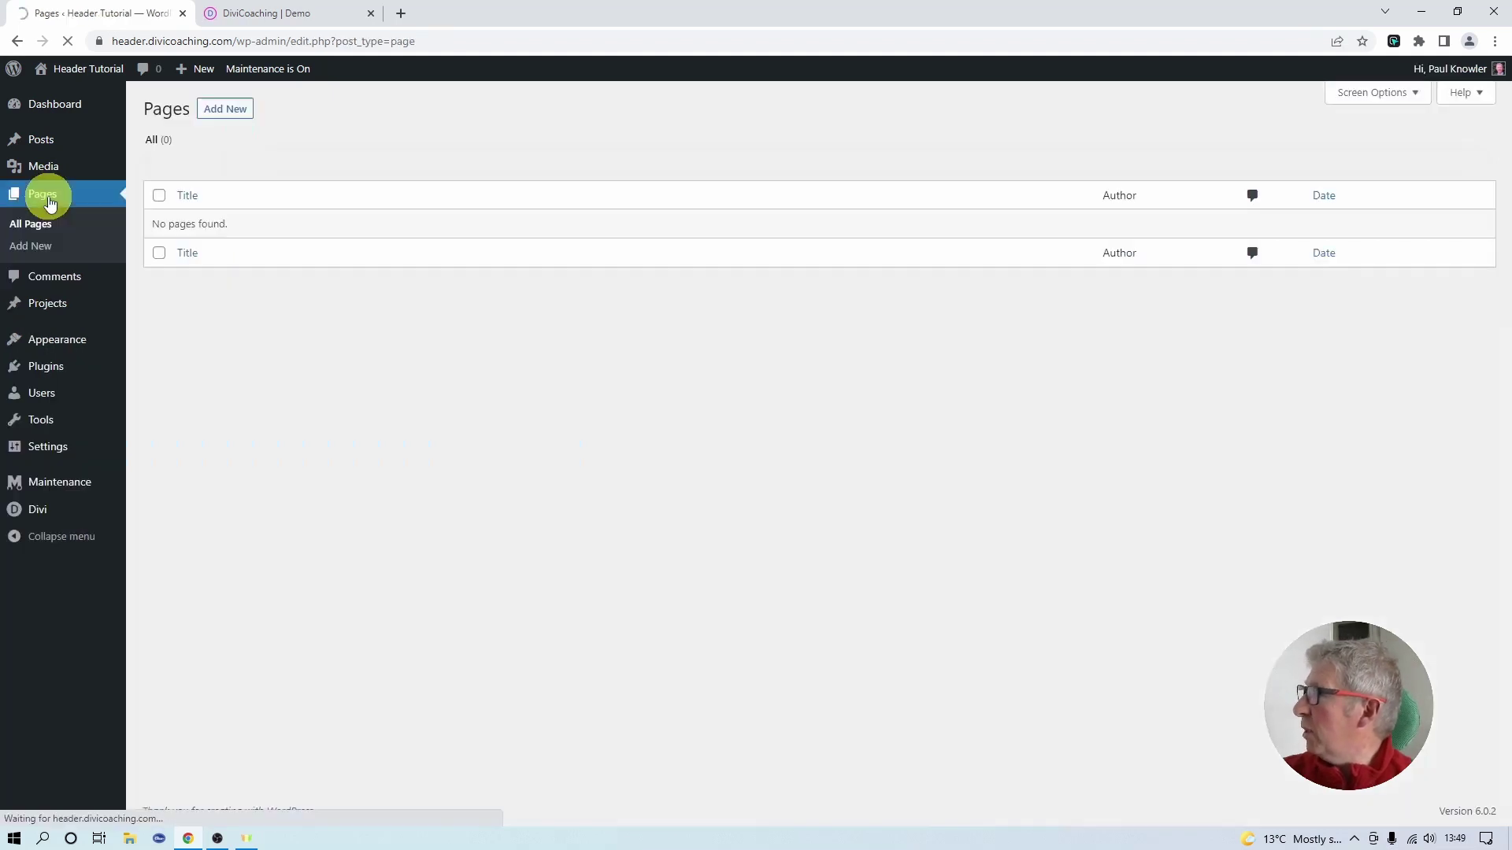
click(230, 116)
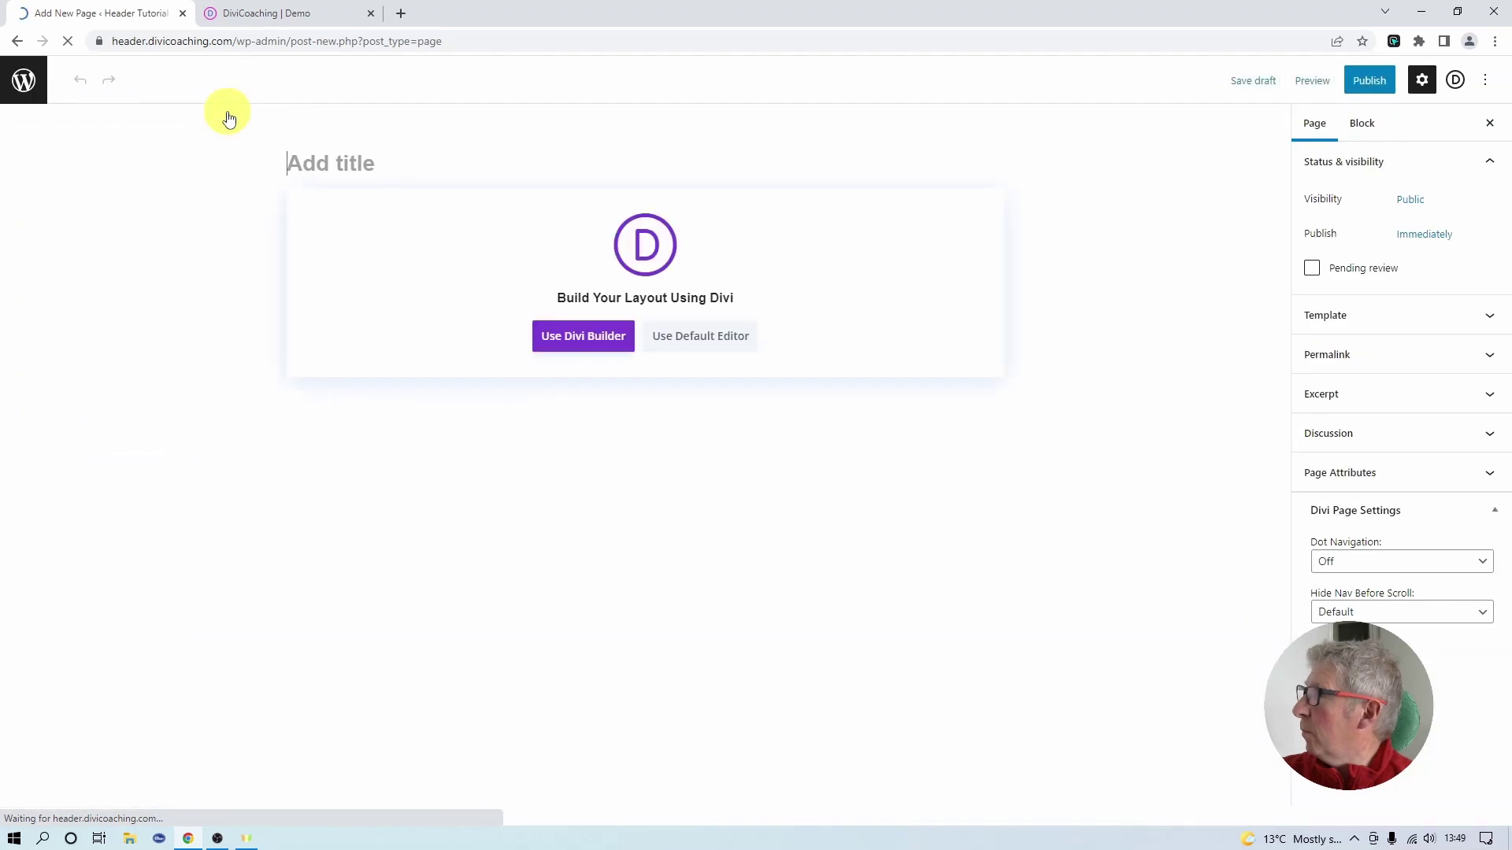
text(Homepage)
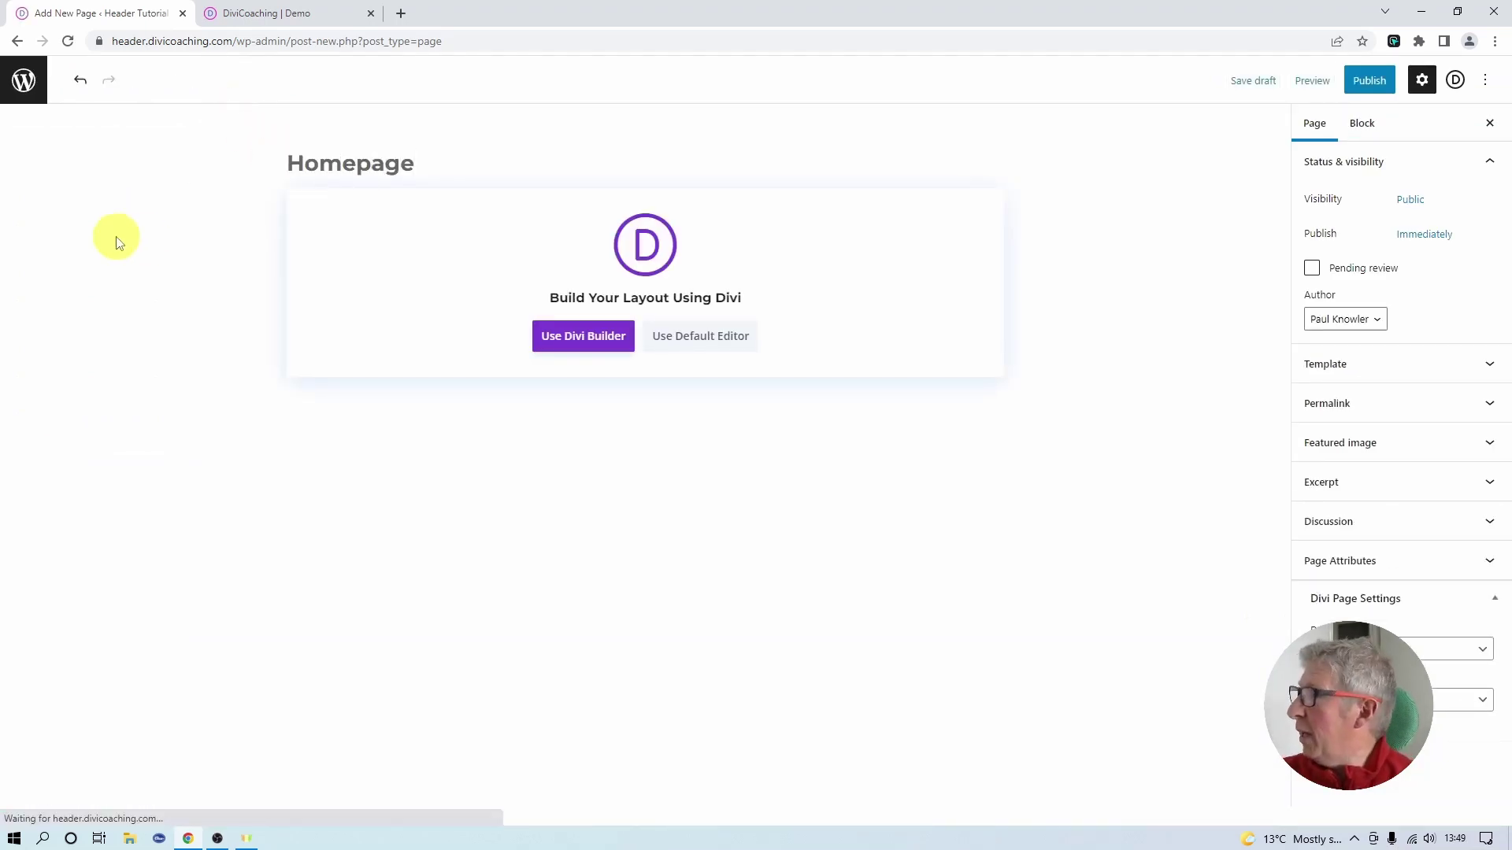
click(577, 346)
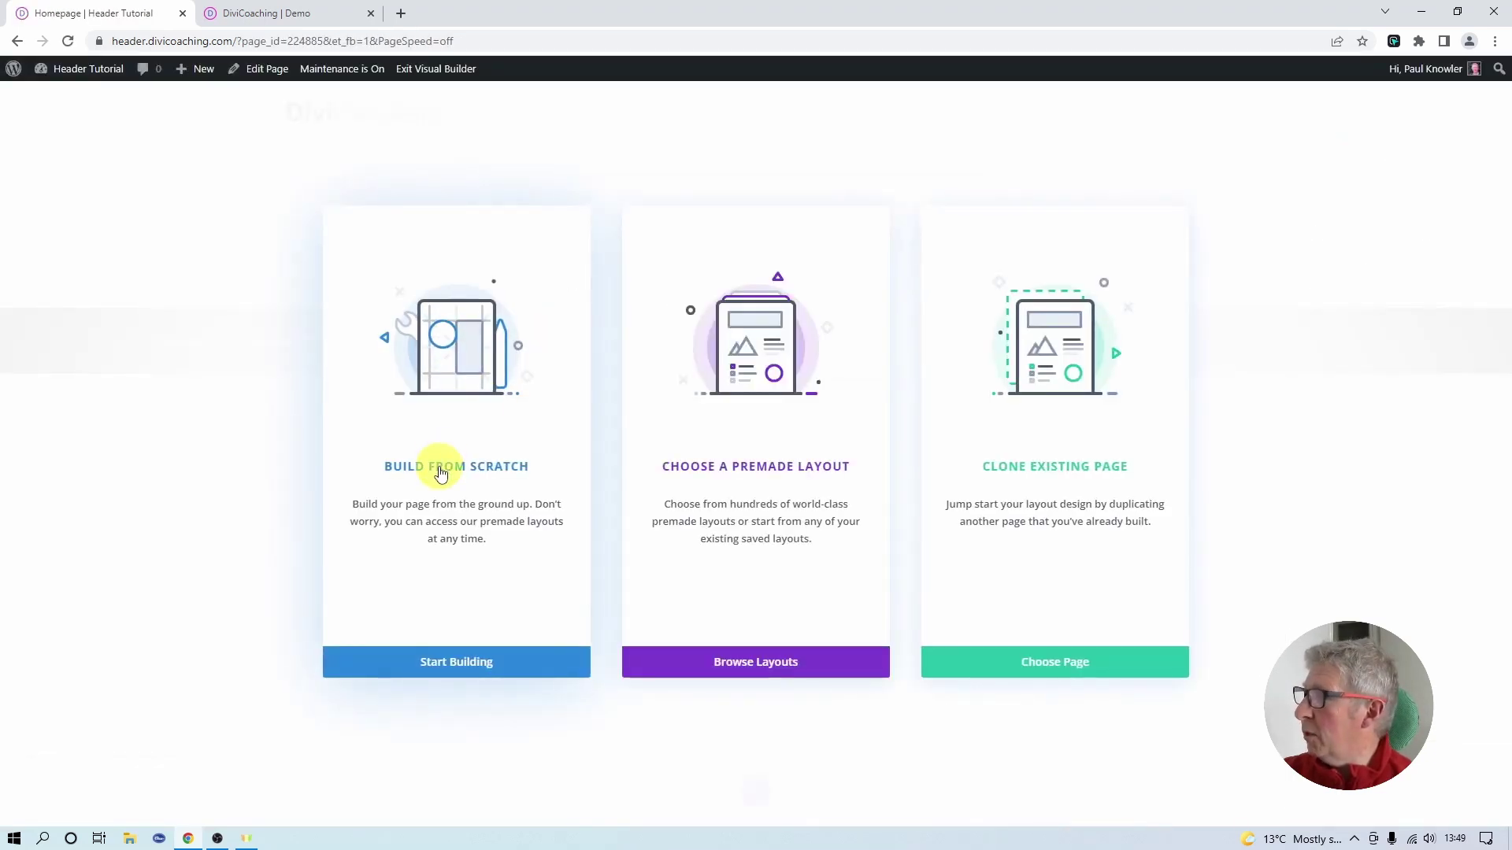
click(438, 465)
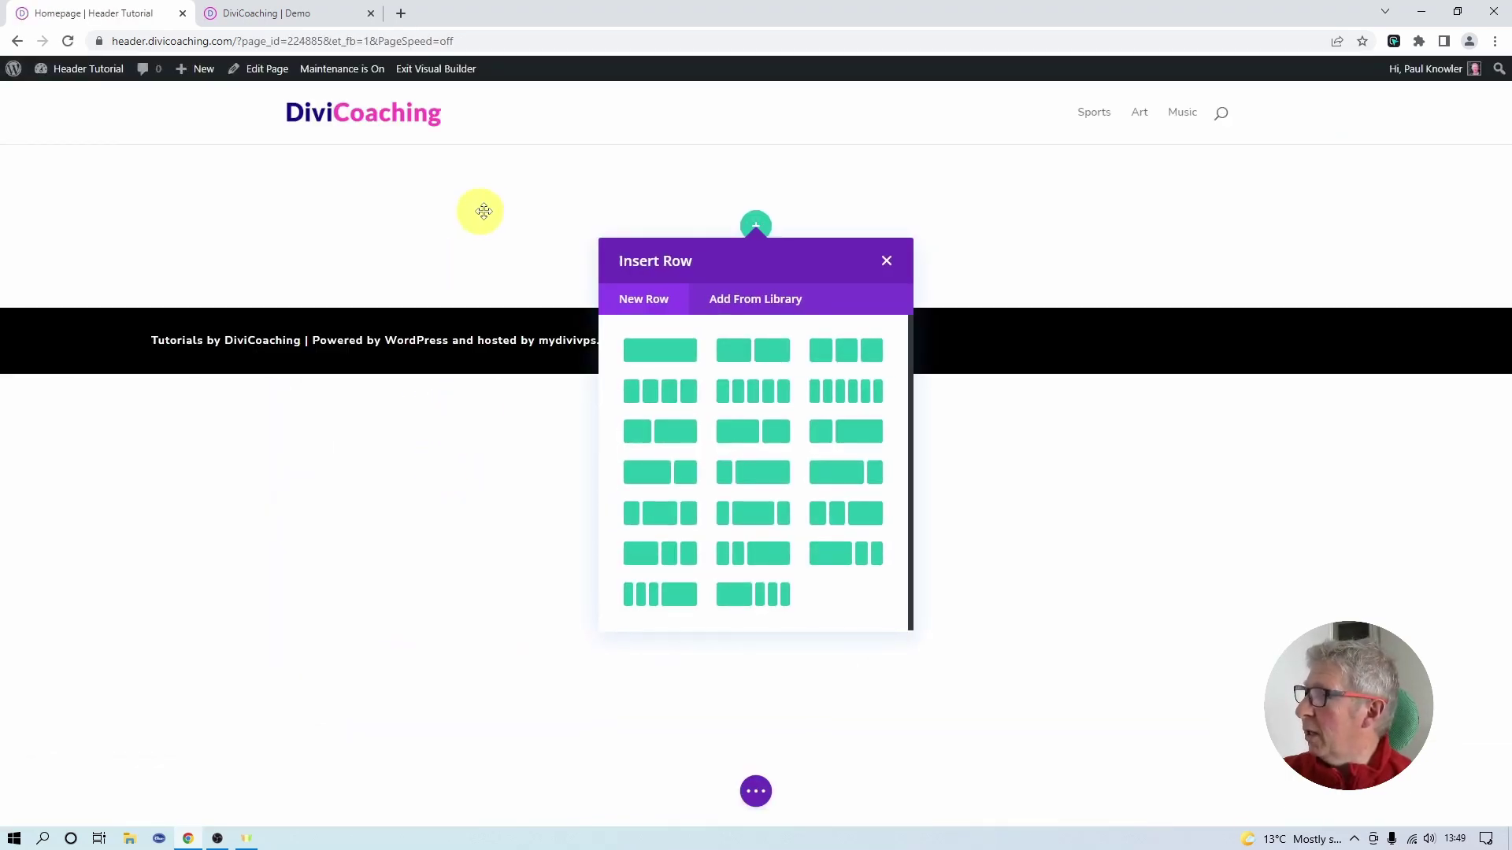
click(886, 263)
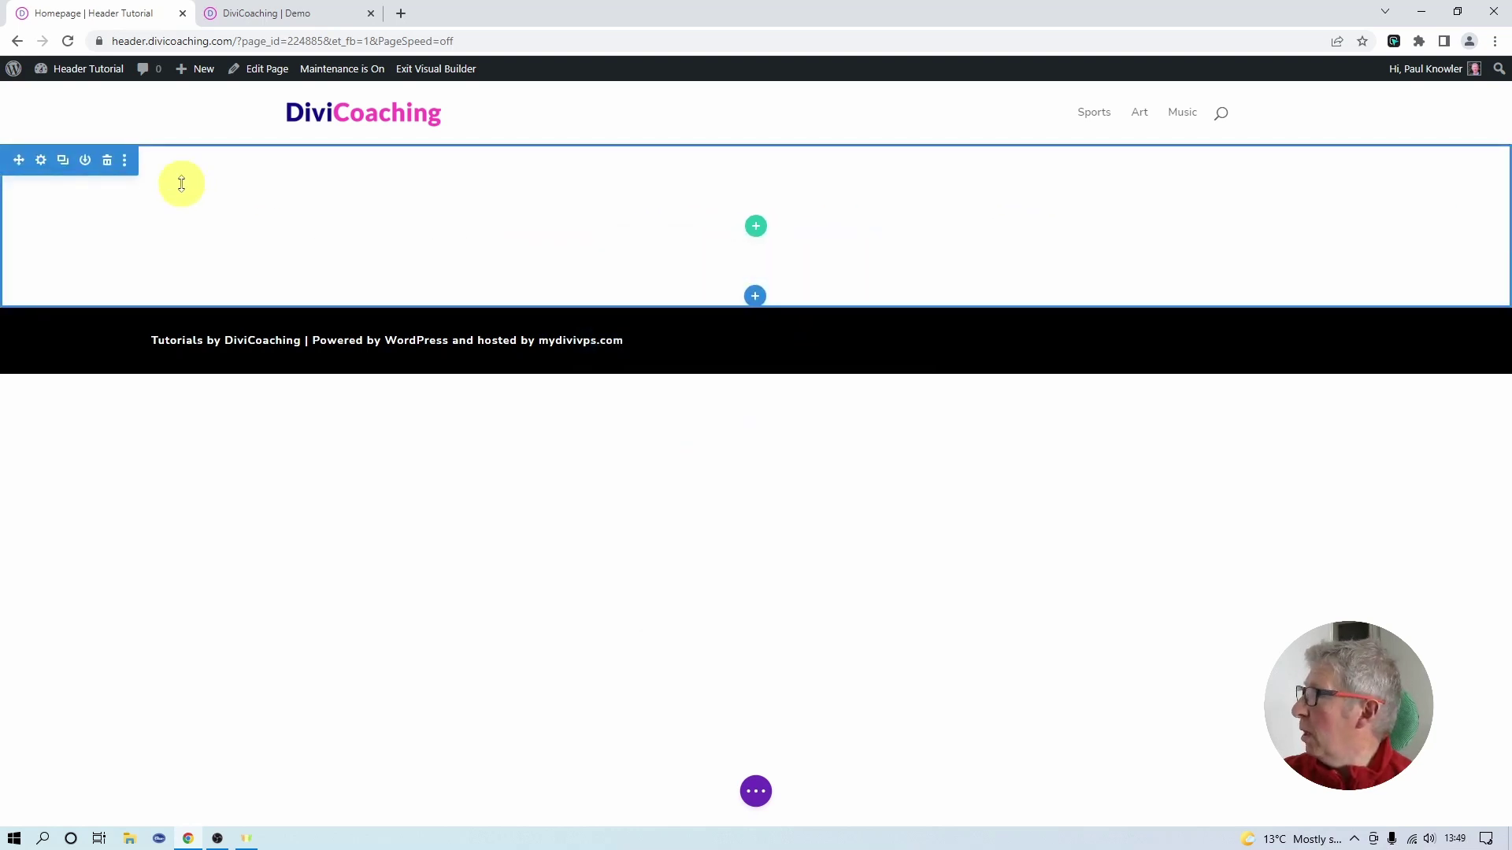
- Add a fullwidth section containing a Fullwidth Header module below the empty regular section
click(754, 297)
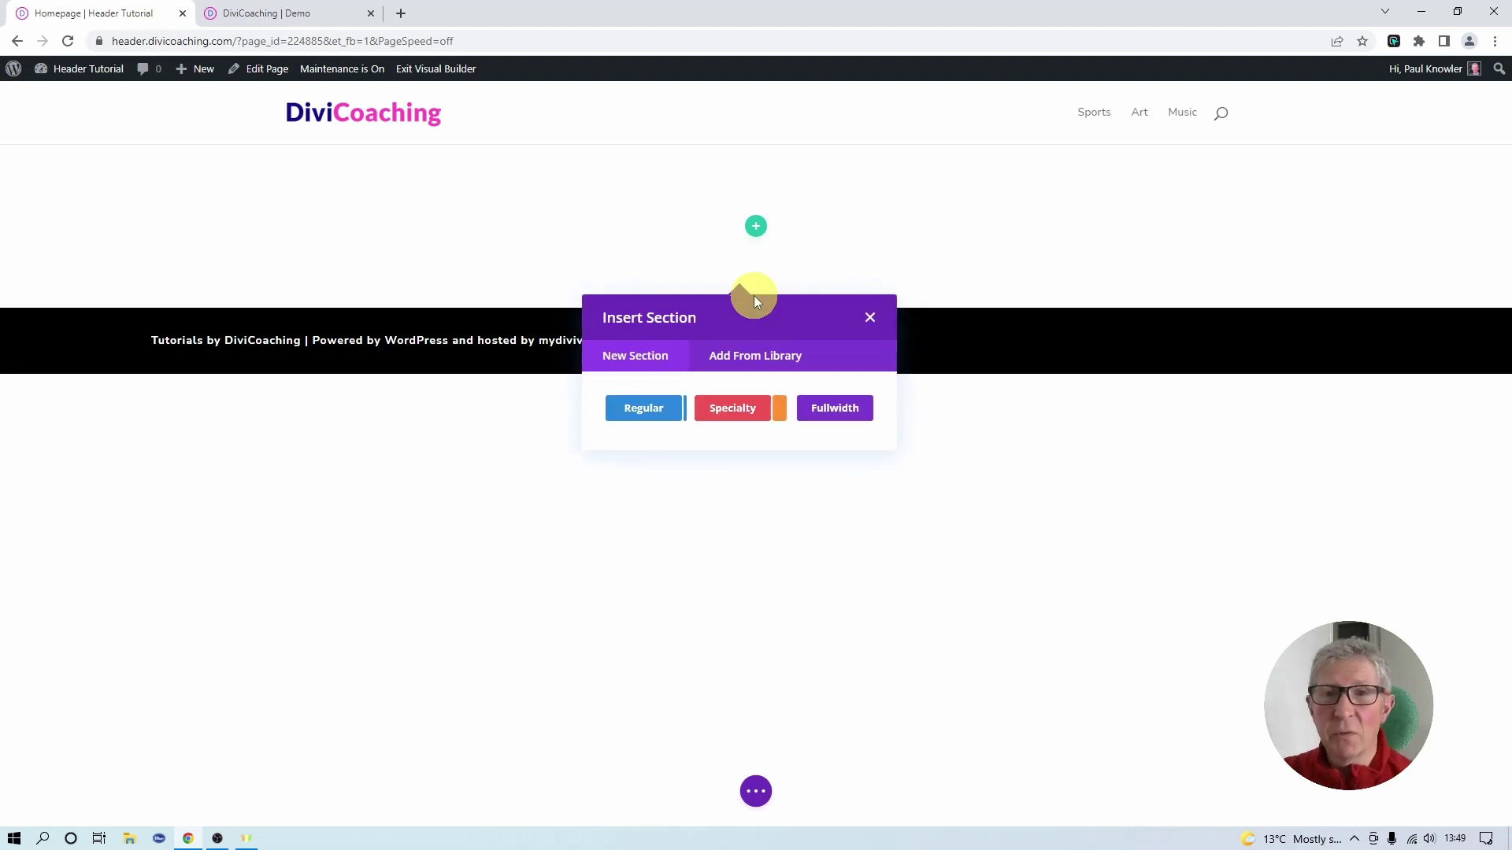
click(841, 415)
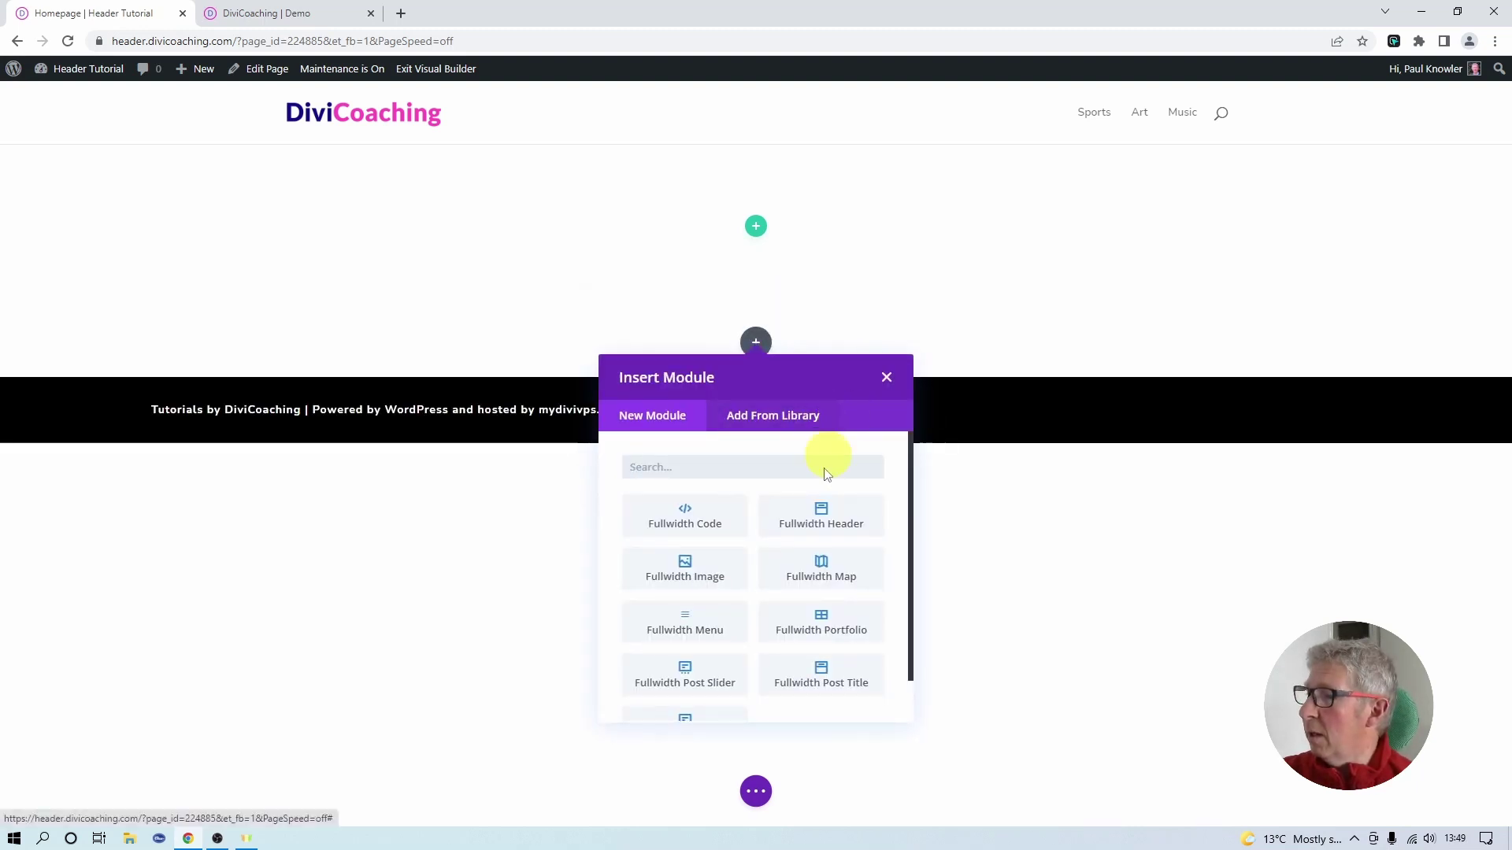
click(818, 518)
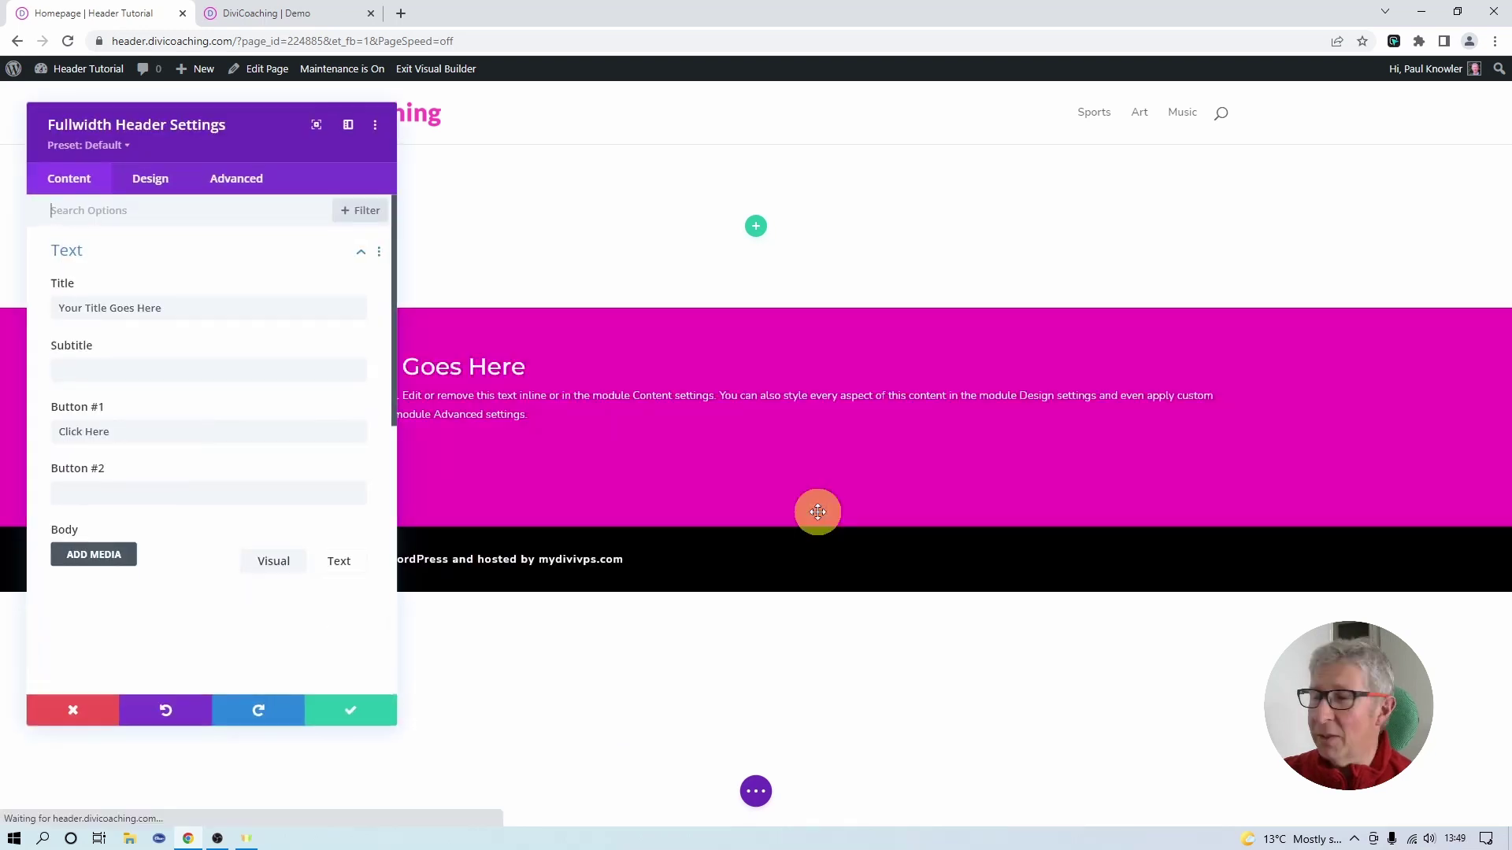
- Centre the Fullwidth Header's text and logo alignment, make it fullscreen, and save the module settings
click(151, 193)
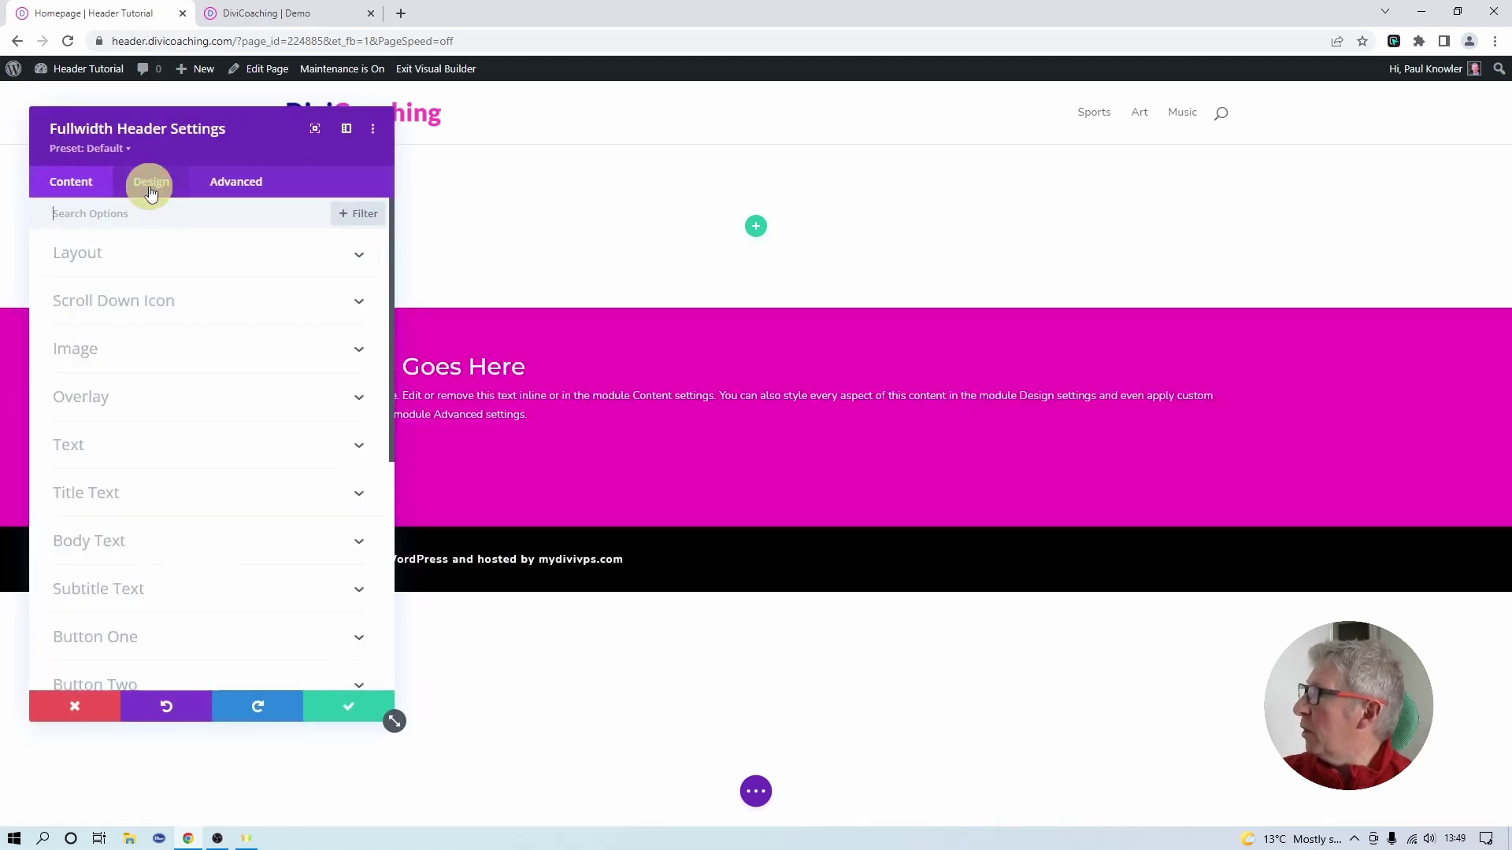
click(115, 256)
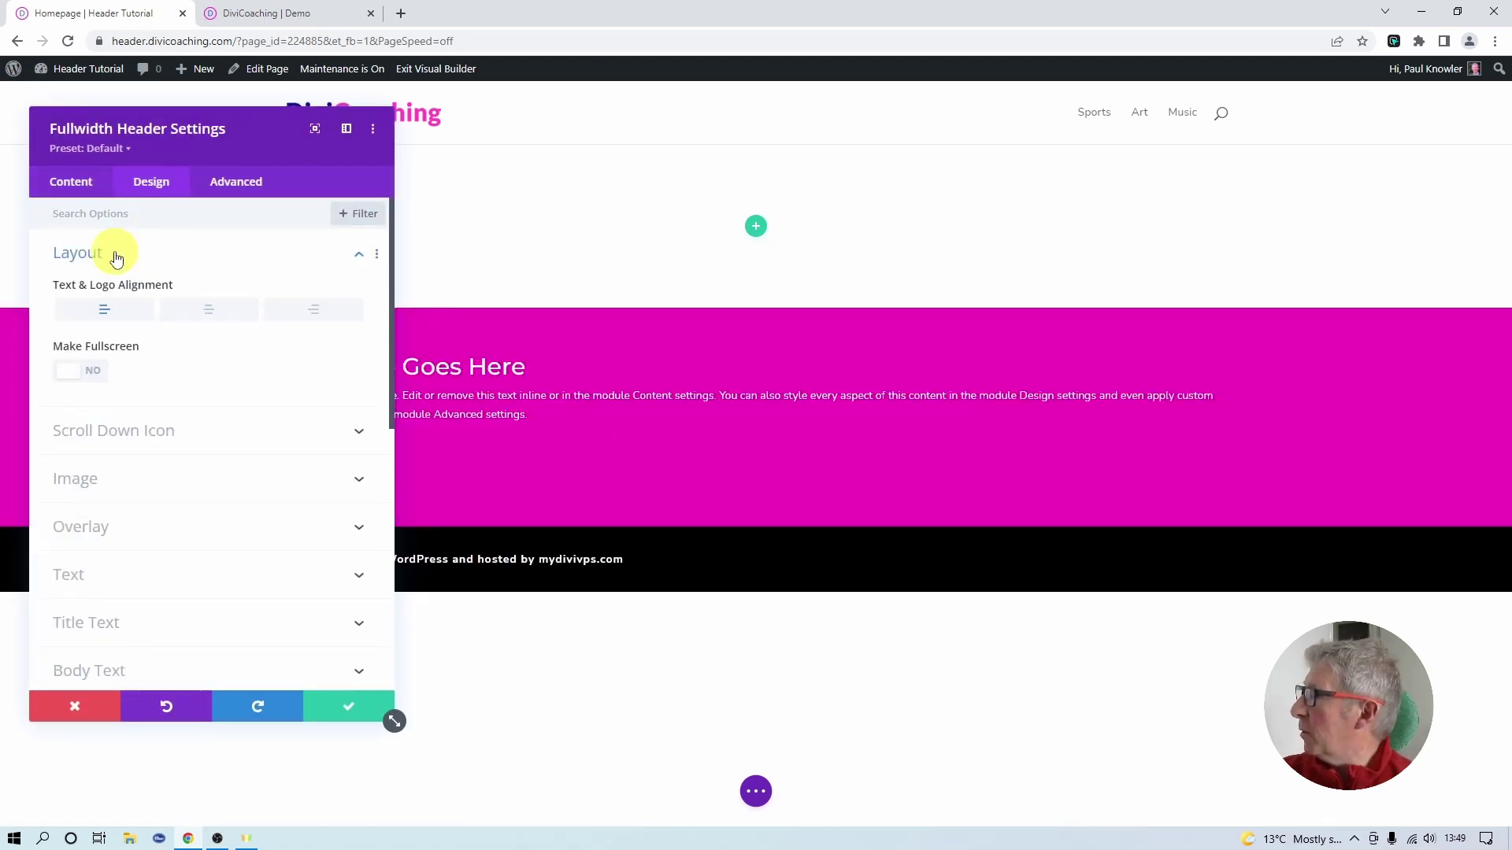
click(209, 314)
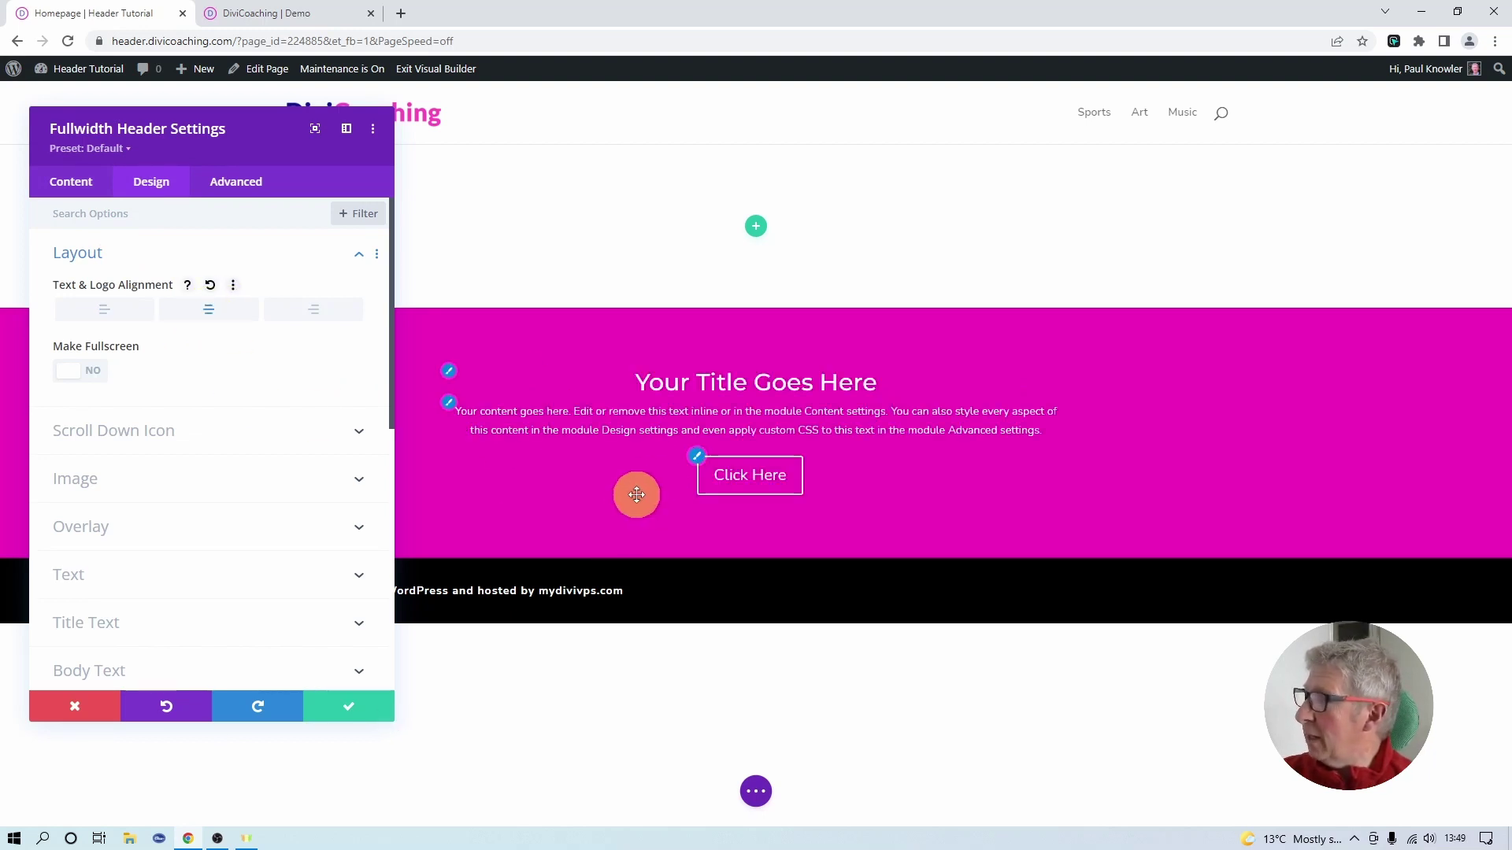
click(92, 372)
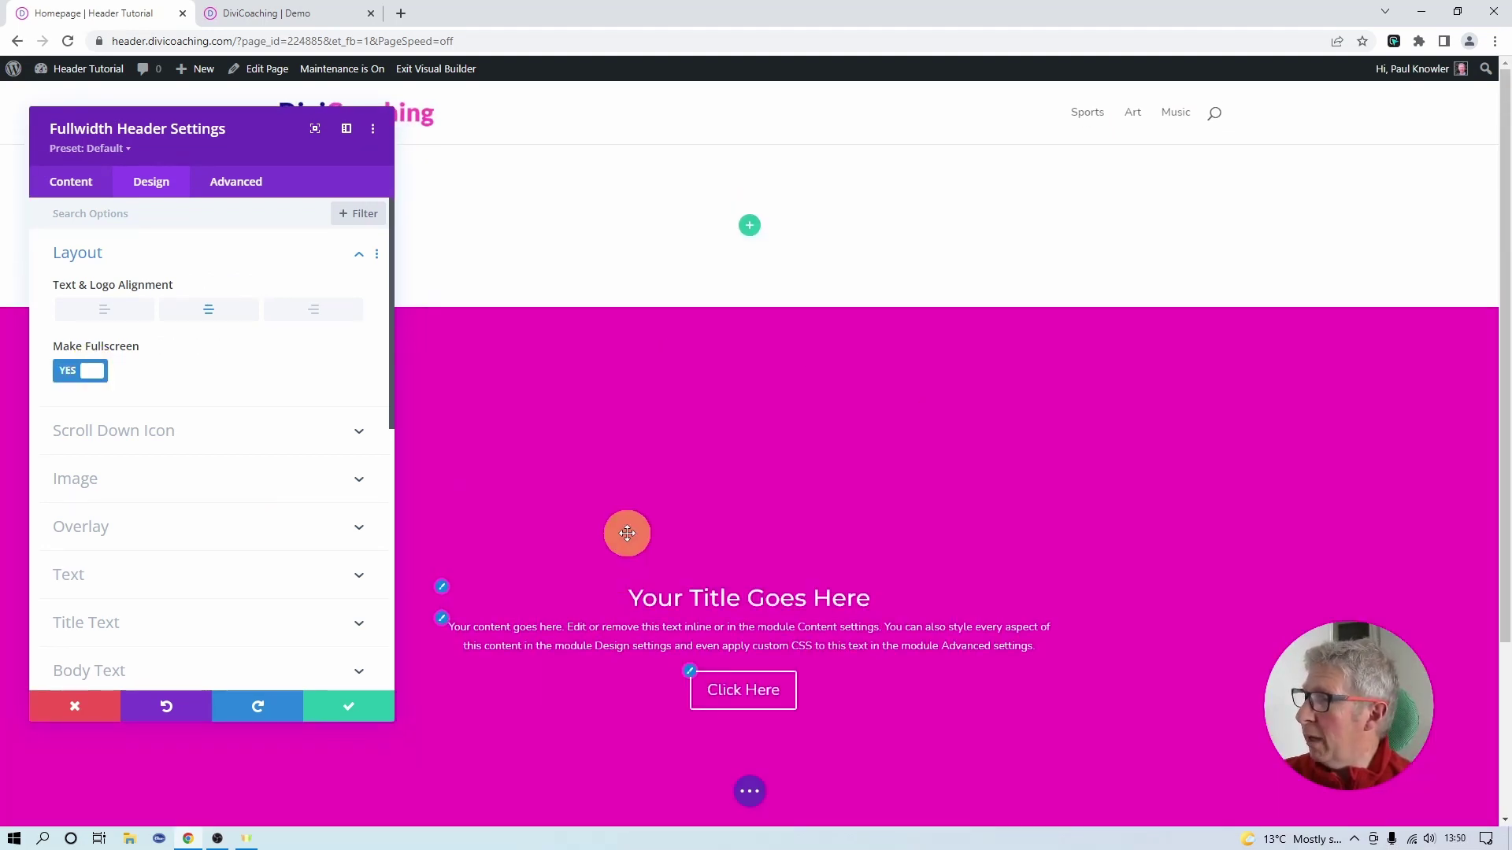
click(340, 711)
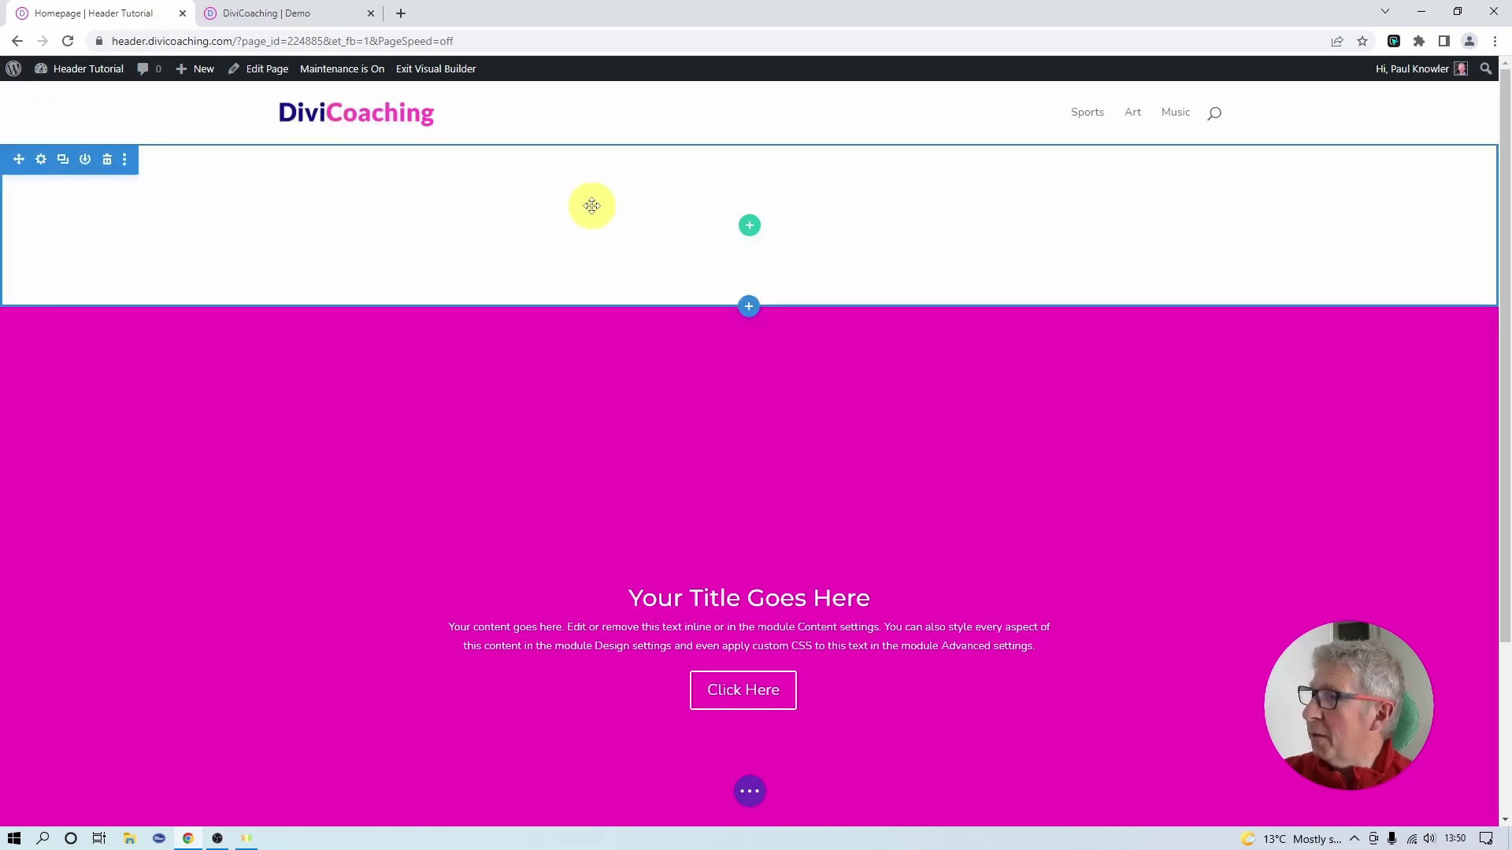
- Delete the empty regular section above the Fullwidth Header
click(108, 161)
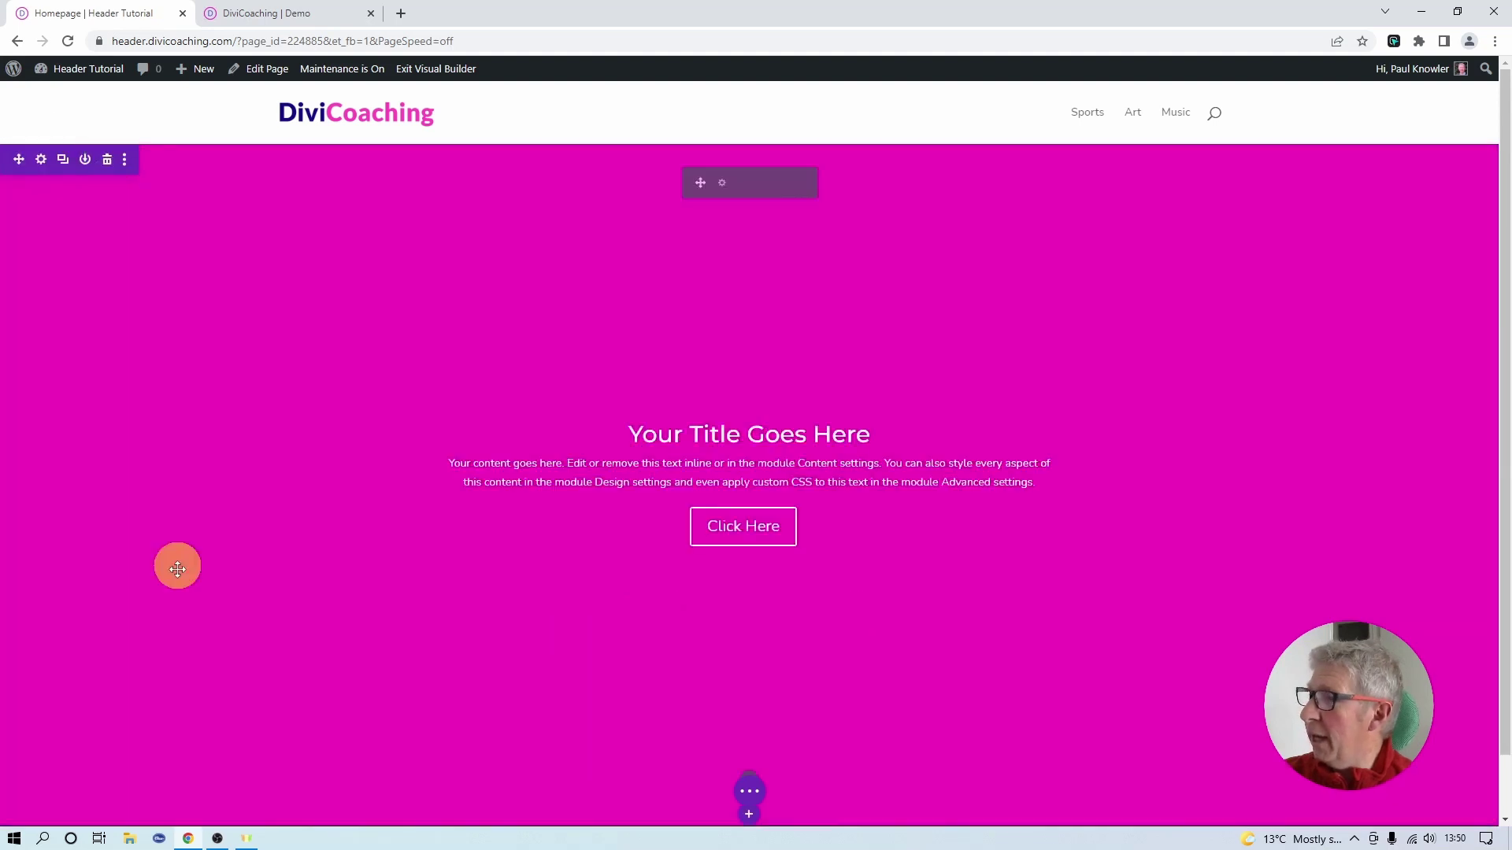
- Remove the background colour from the Fullwidth Header module
click(721, 183)
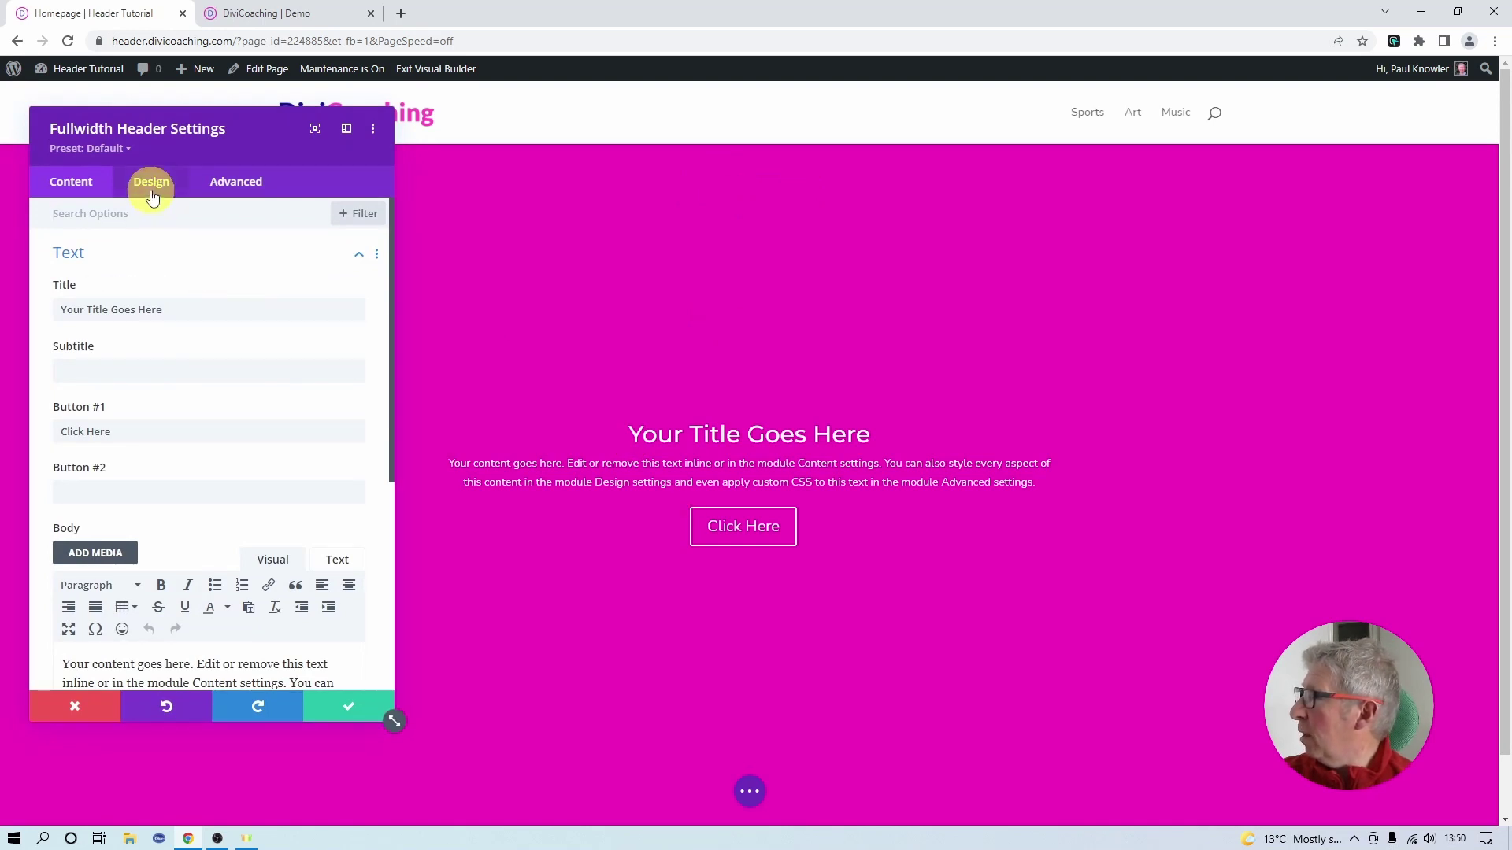
scroll(182, 463, down, 4)
scroll(179, 466, down, 1)
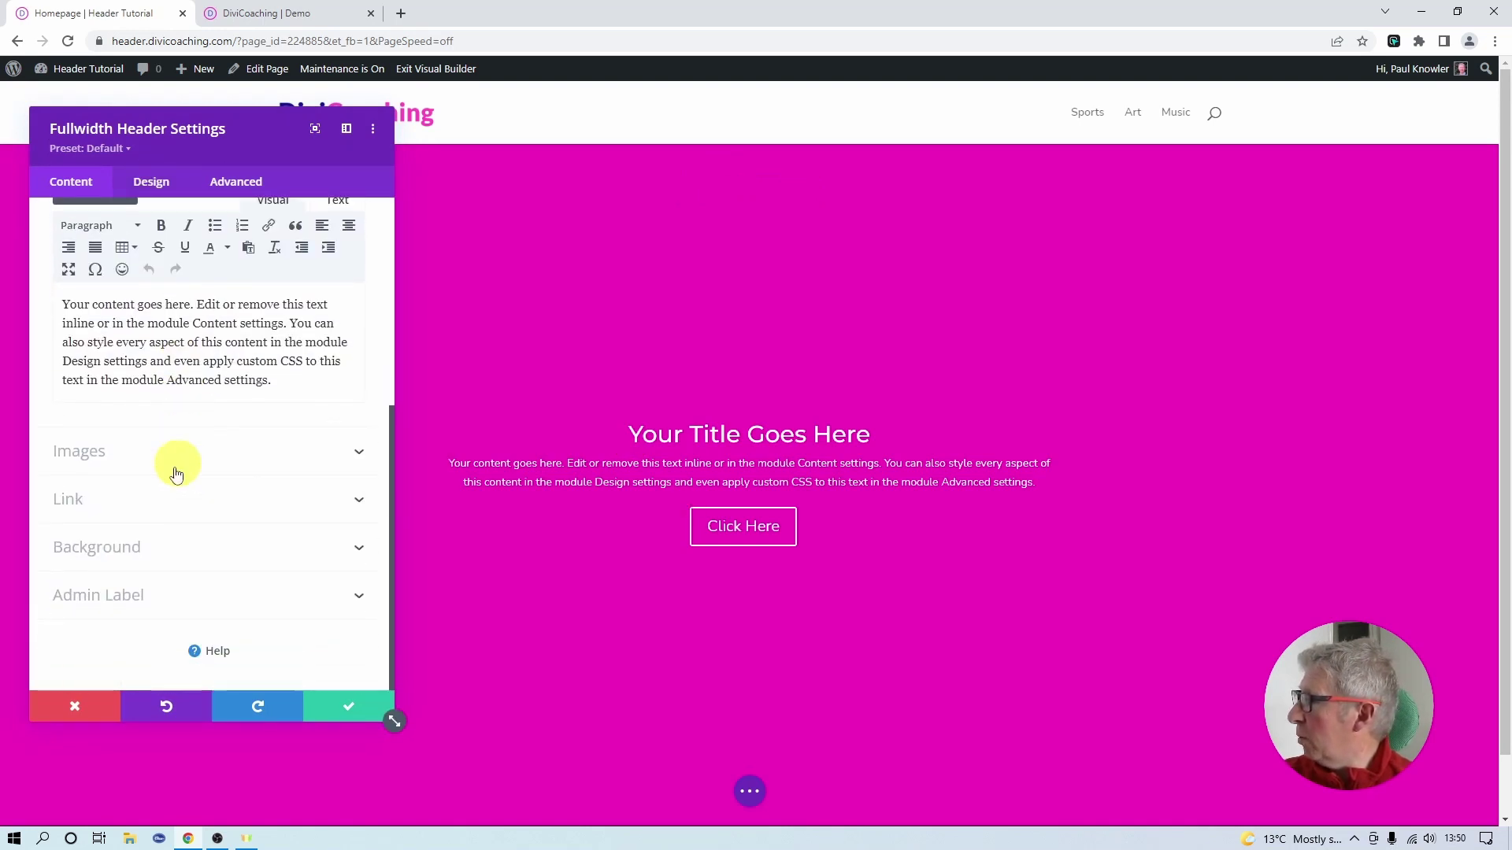
click(112, 548)
mouse_move(196, 405)
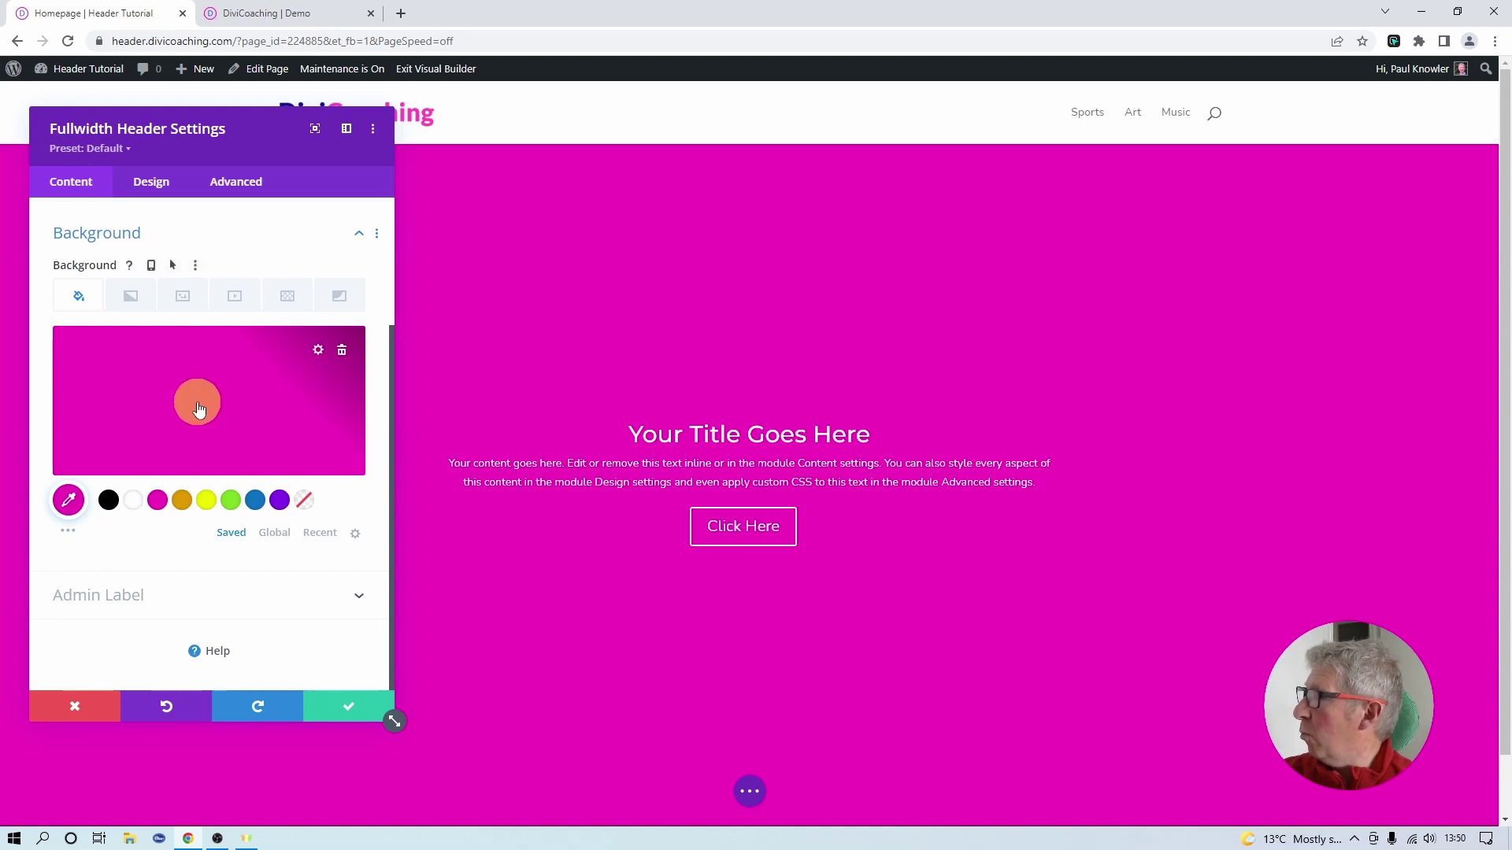
click(342, 352)
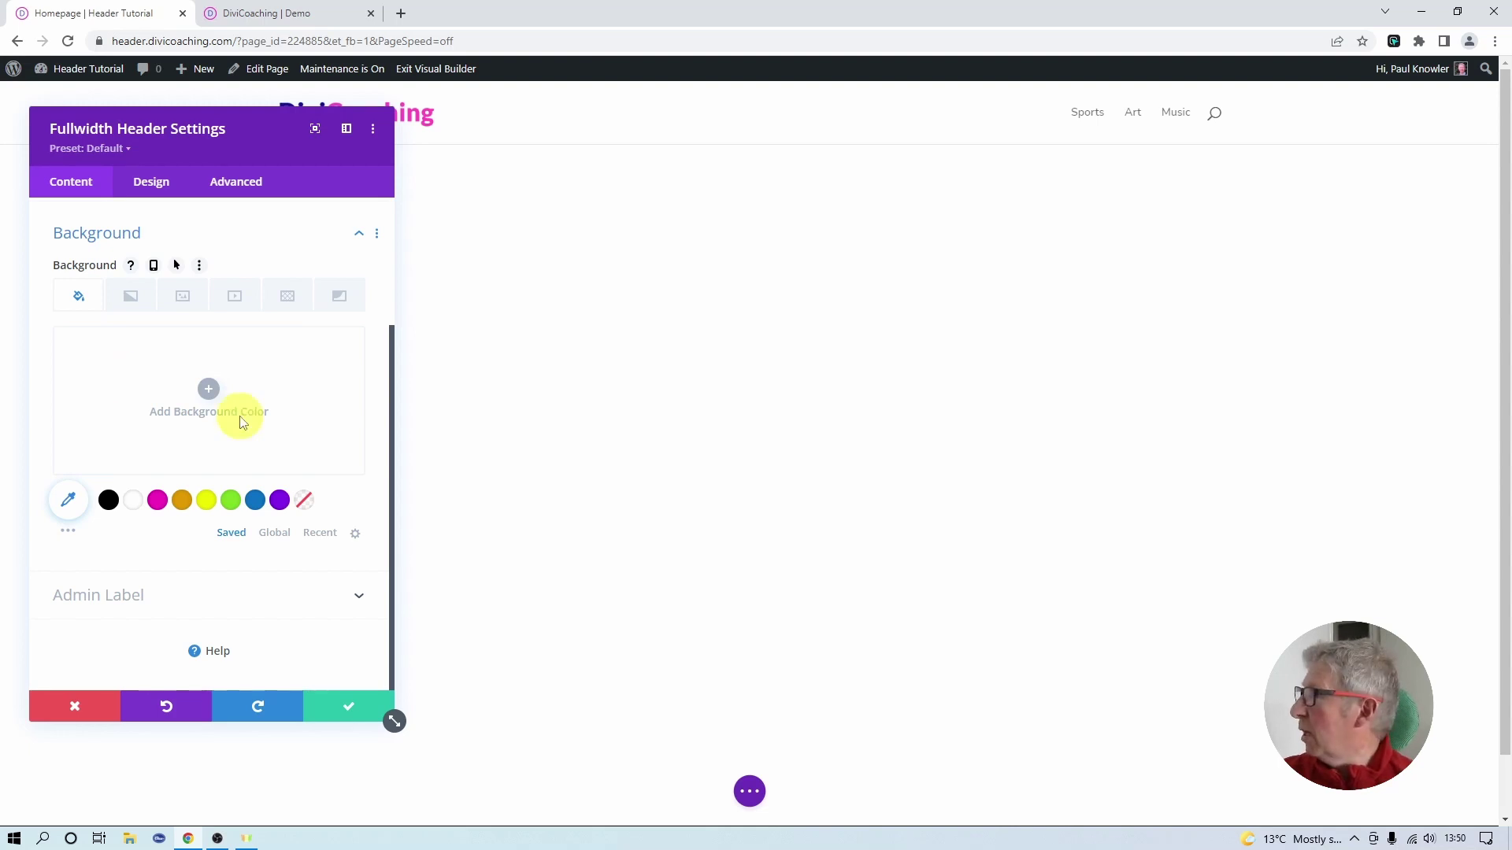
- Enable responsive backgrounds for the Fullwidth Header and set desktopHero.jpg as its desktop background image
click(154, 268)
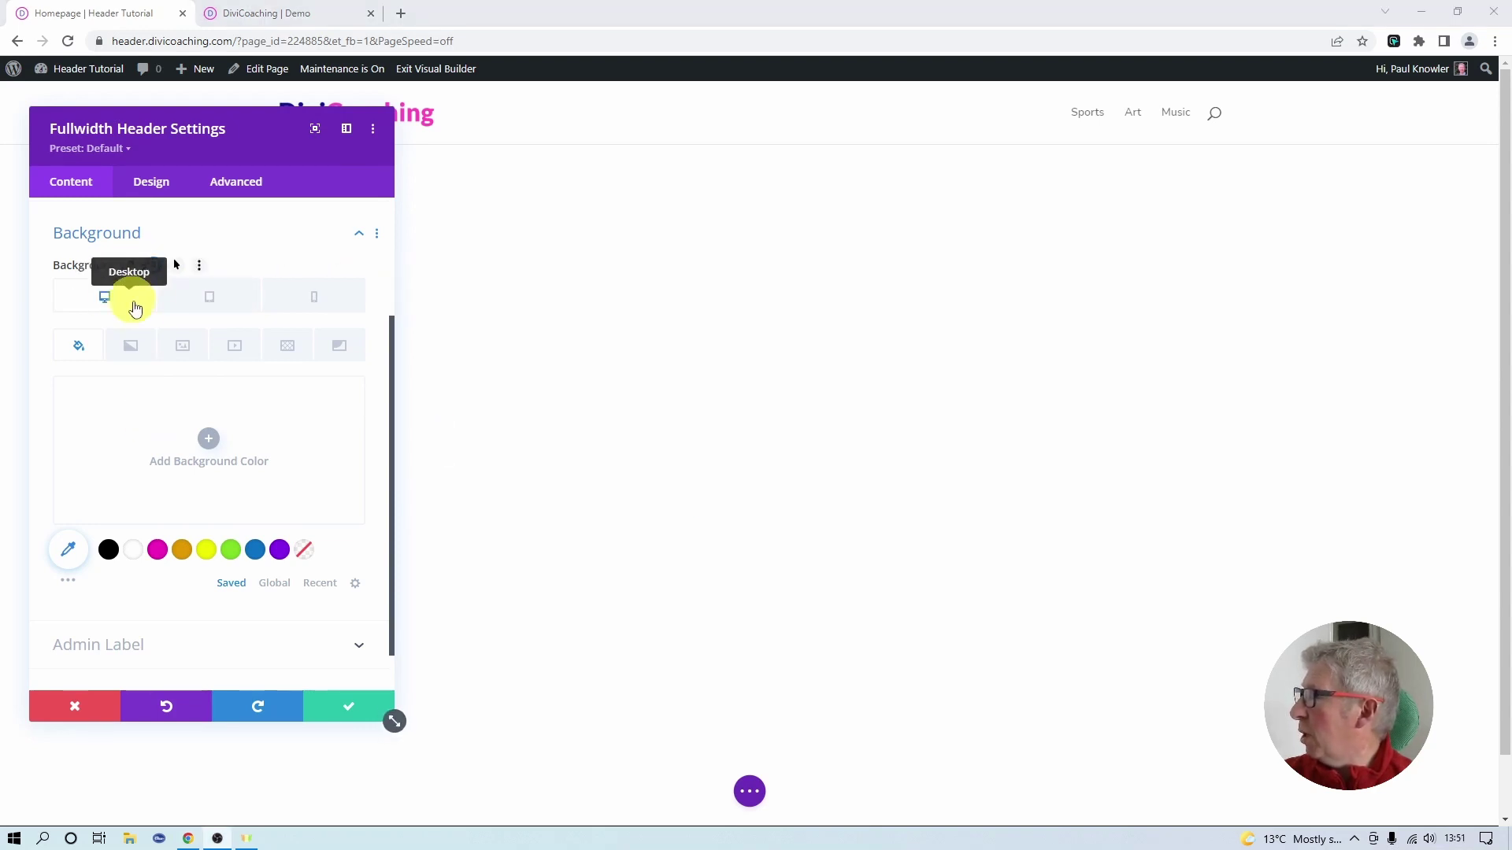
click(181, 347)
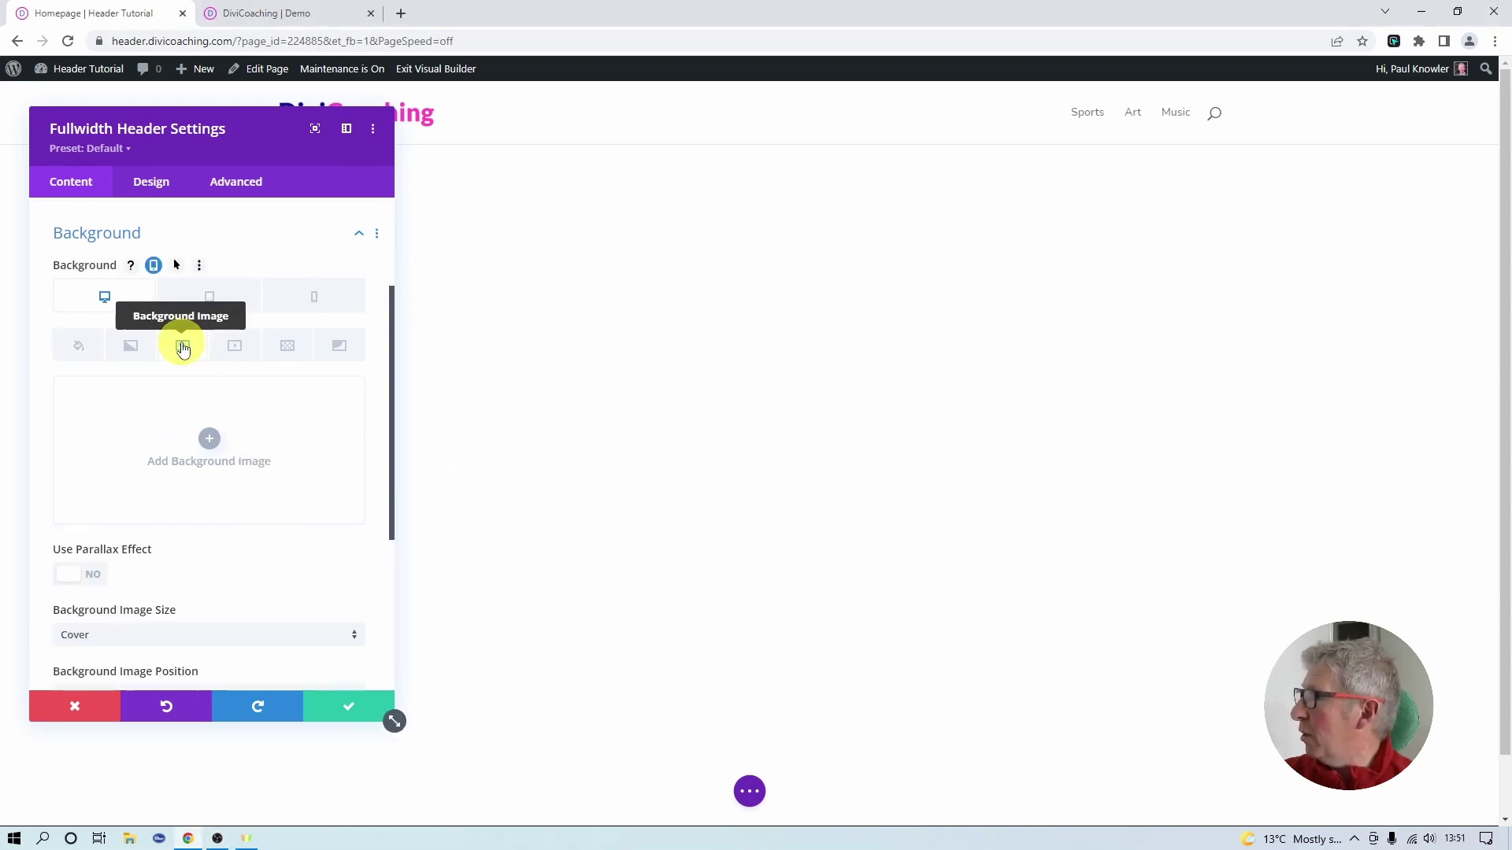
click(209, 437)
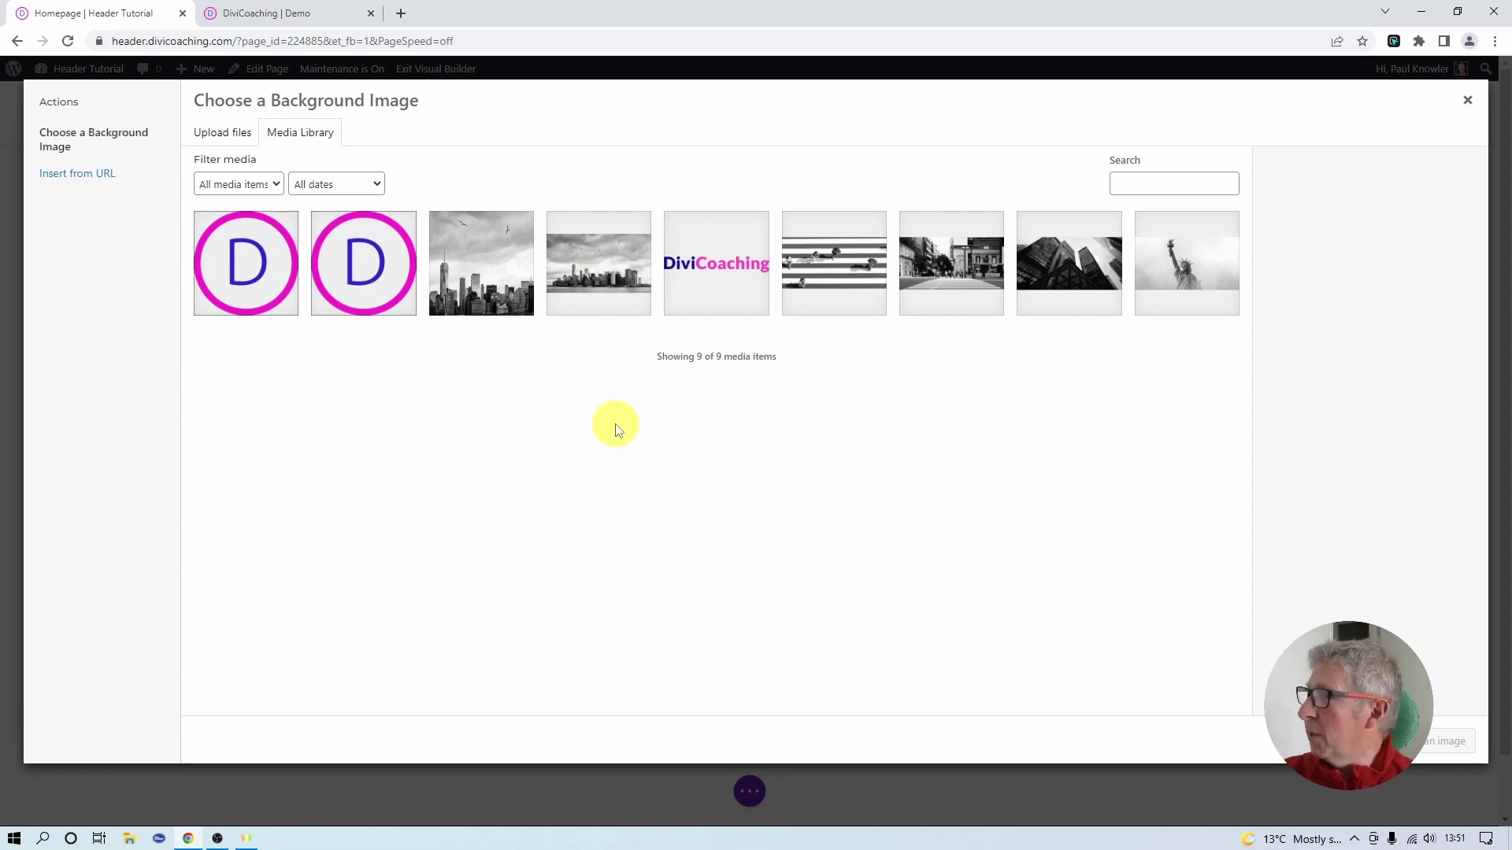
click(604, 271)
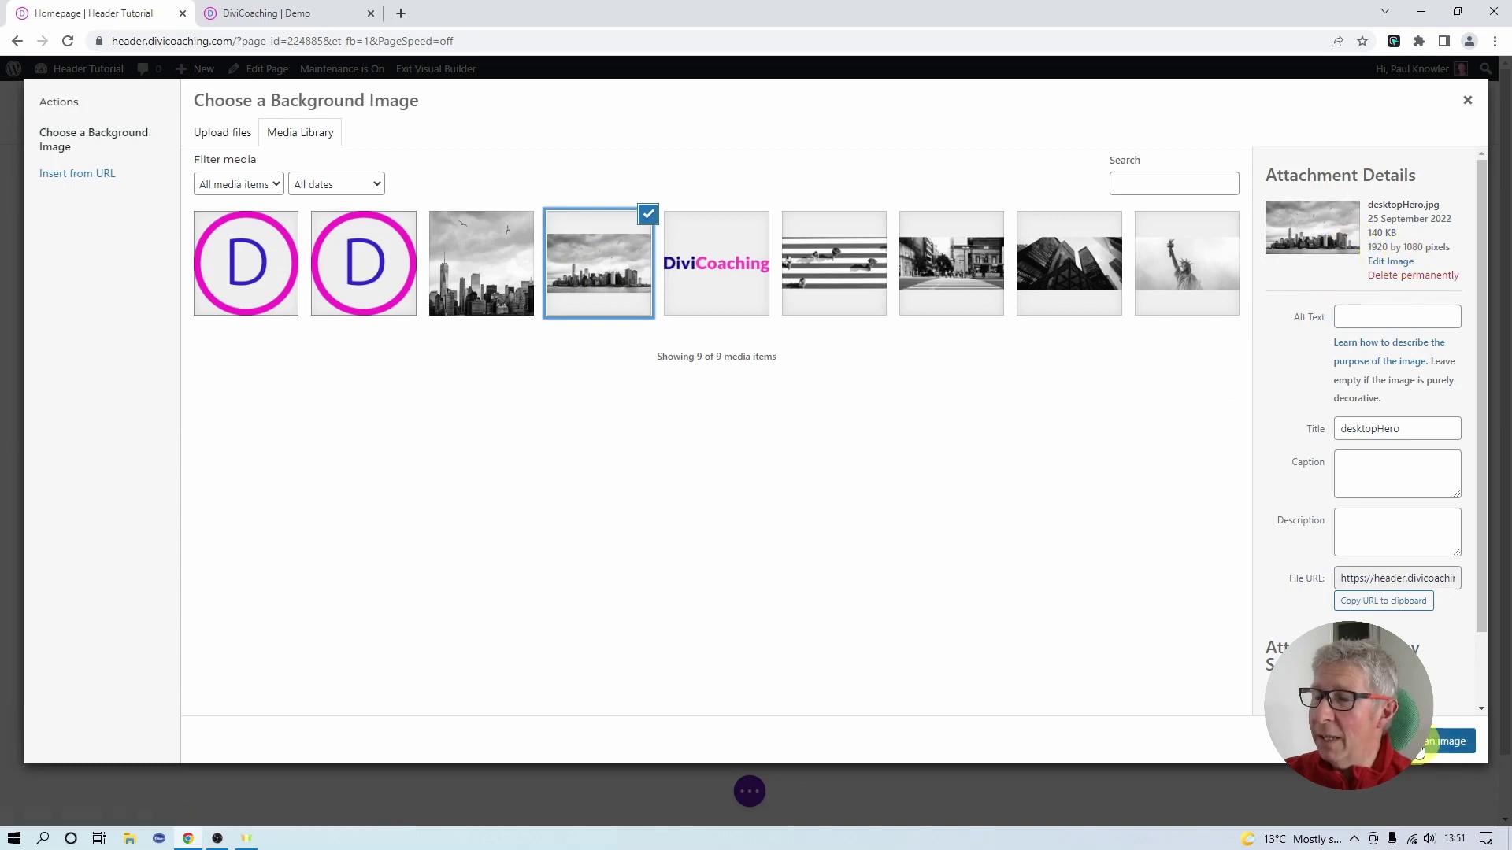
click(1453, 741)
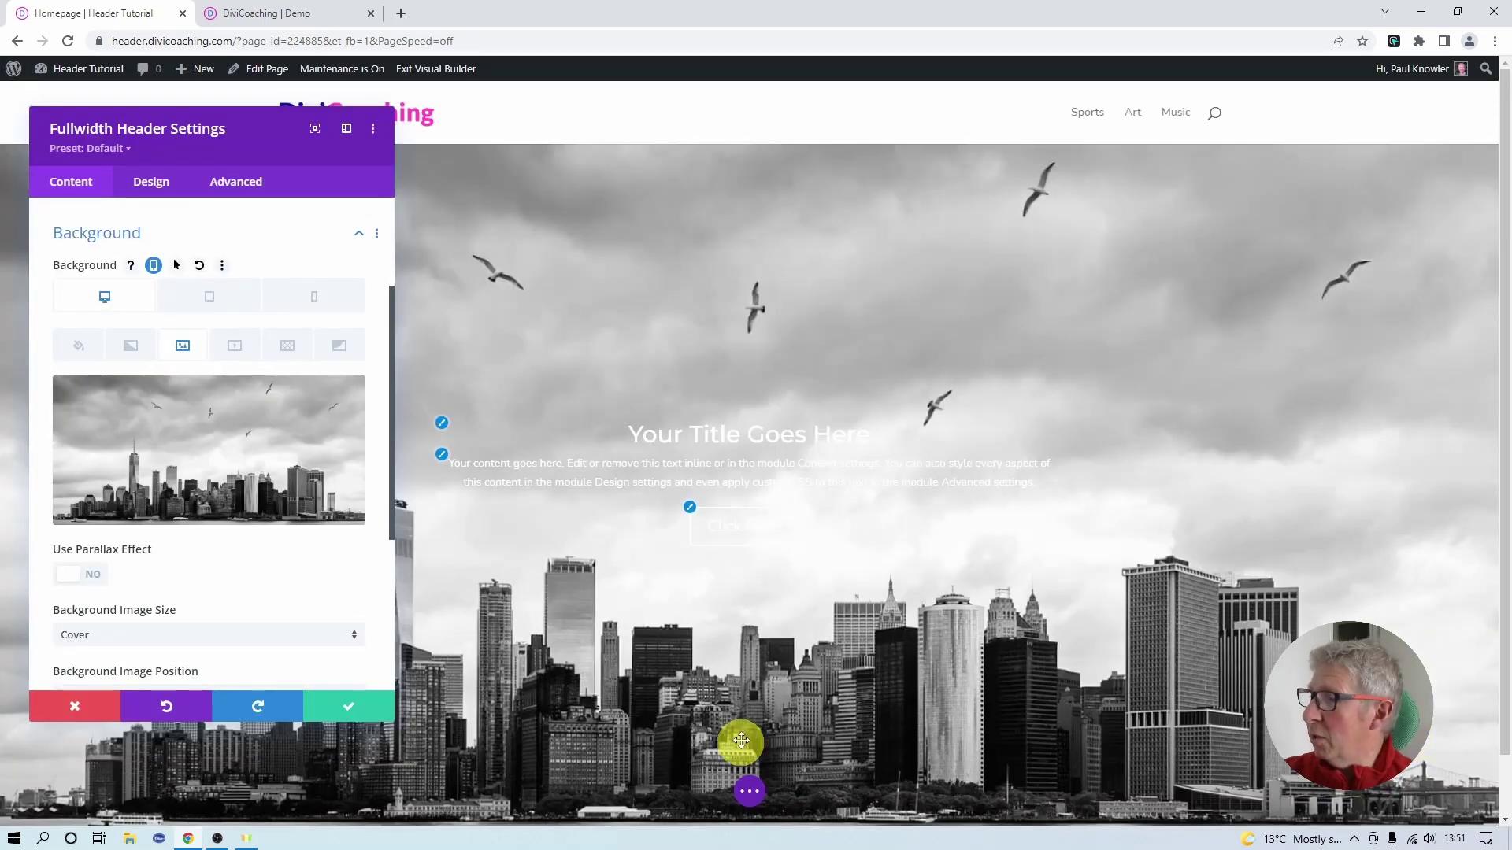
click(202, 301)
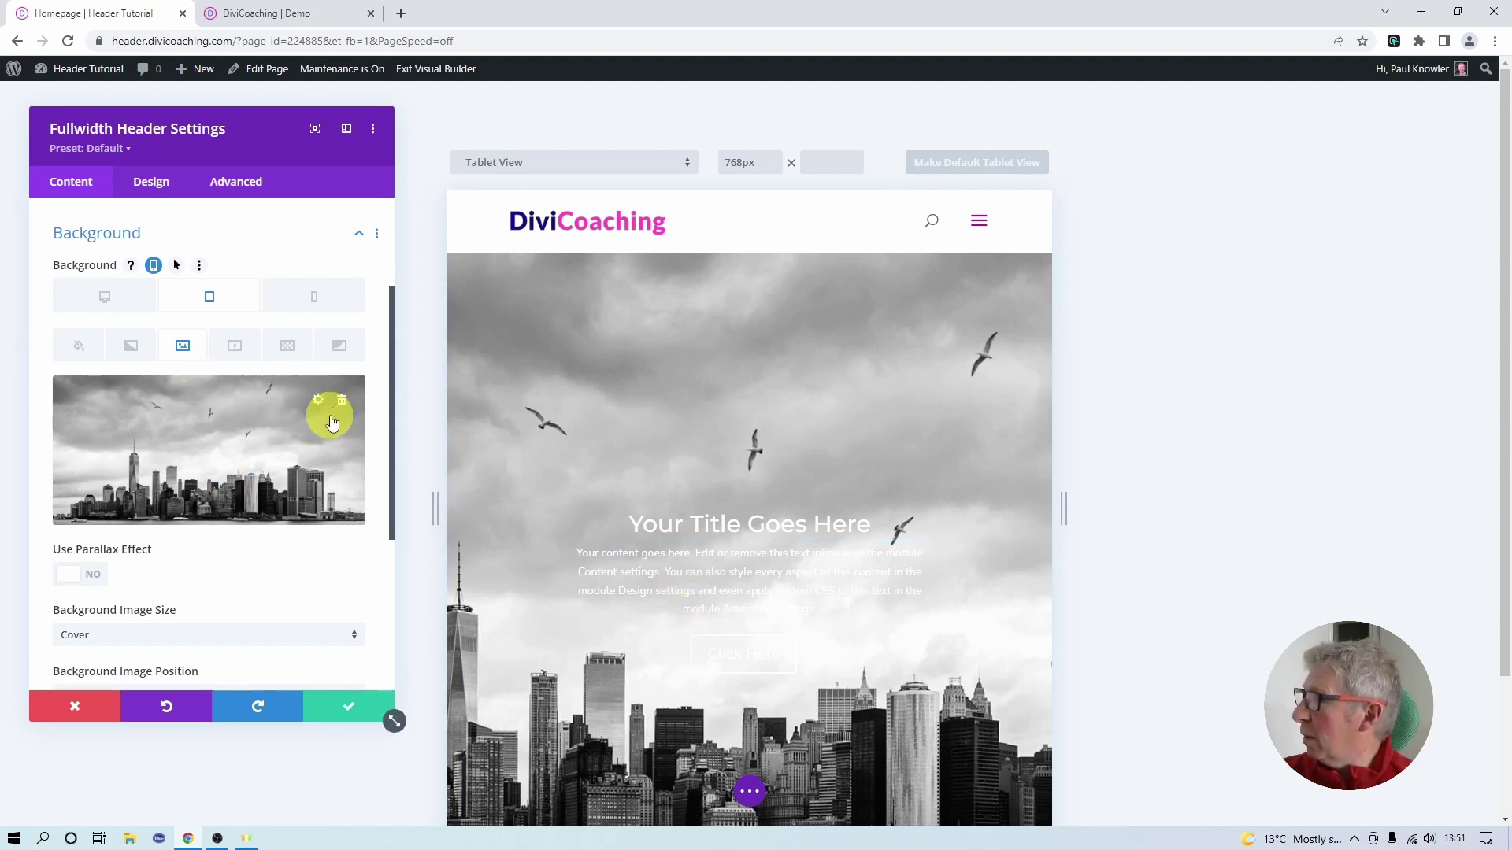
click(345, 404)
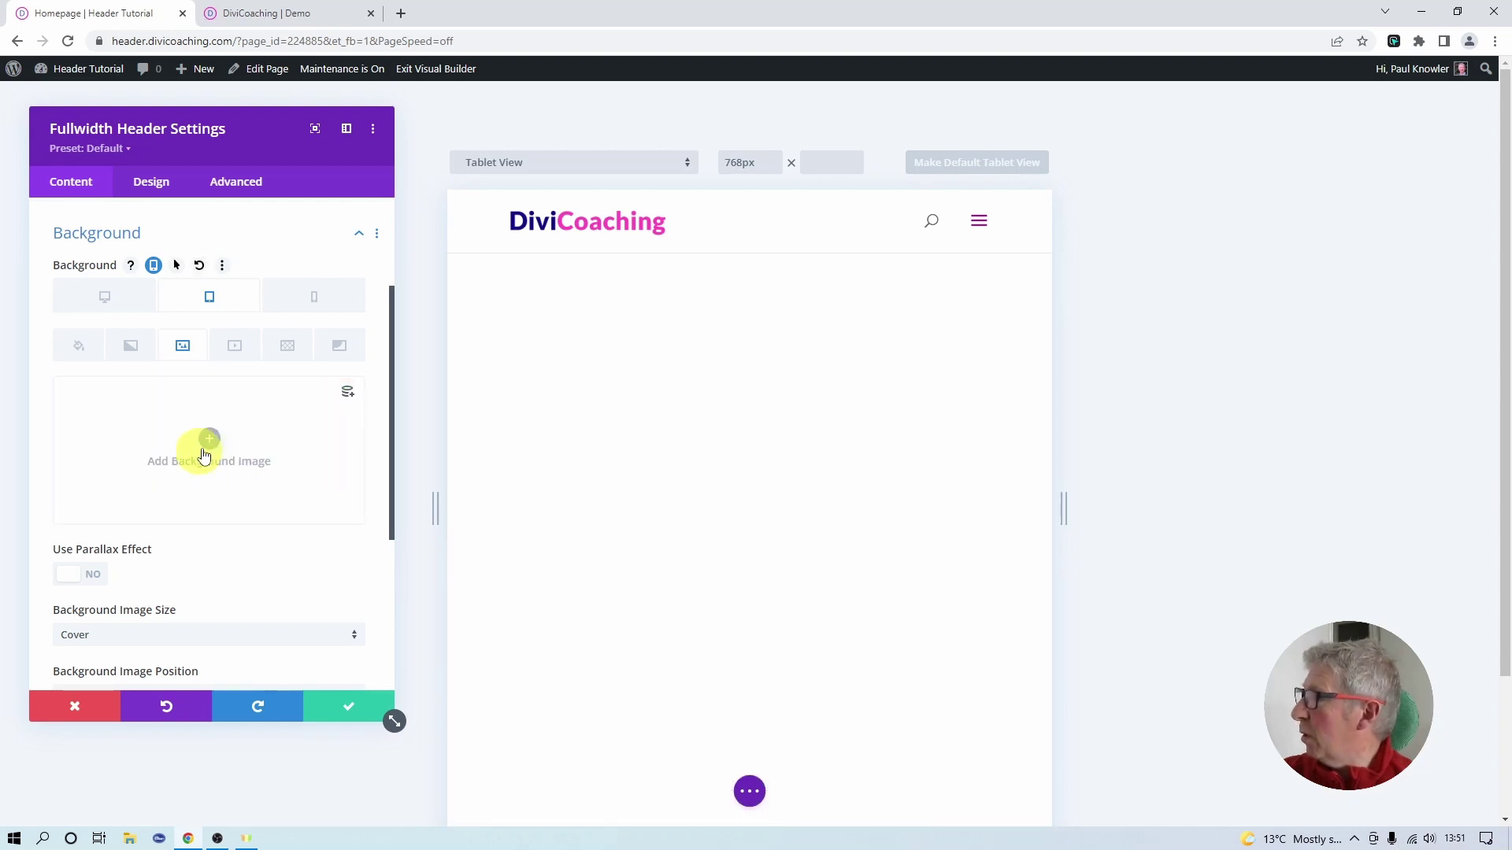
click(214, 443)
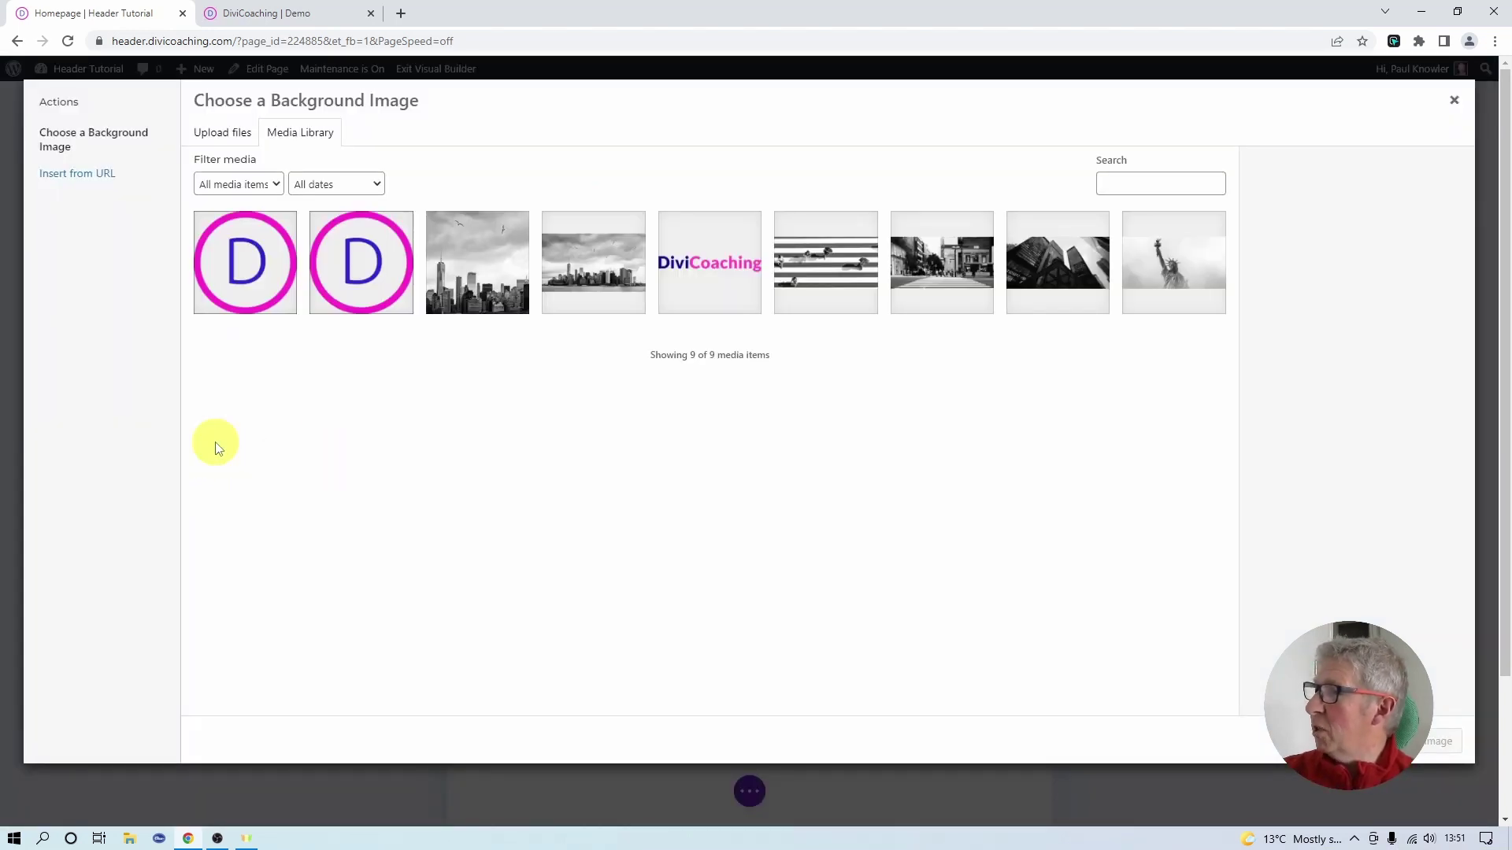
click(477, 272)
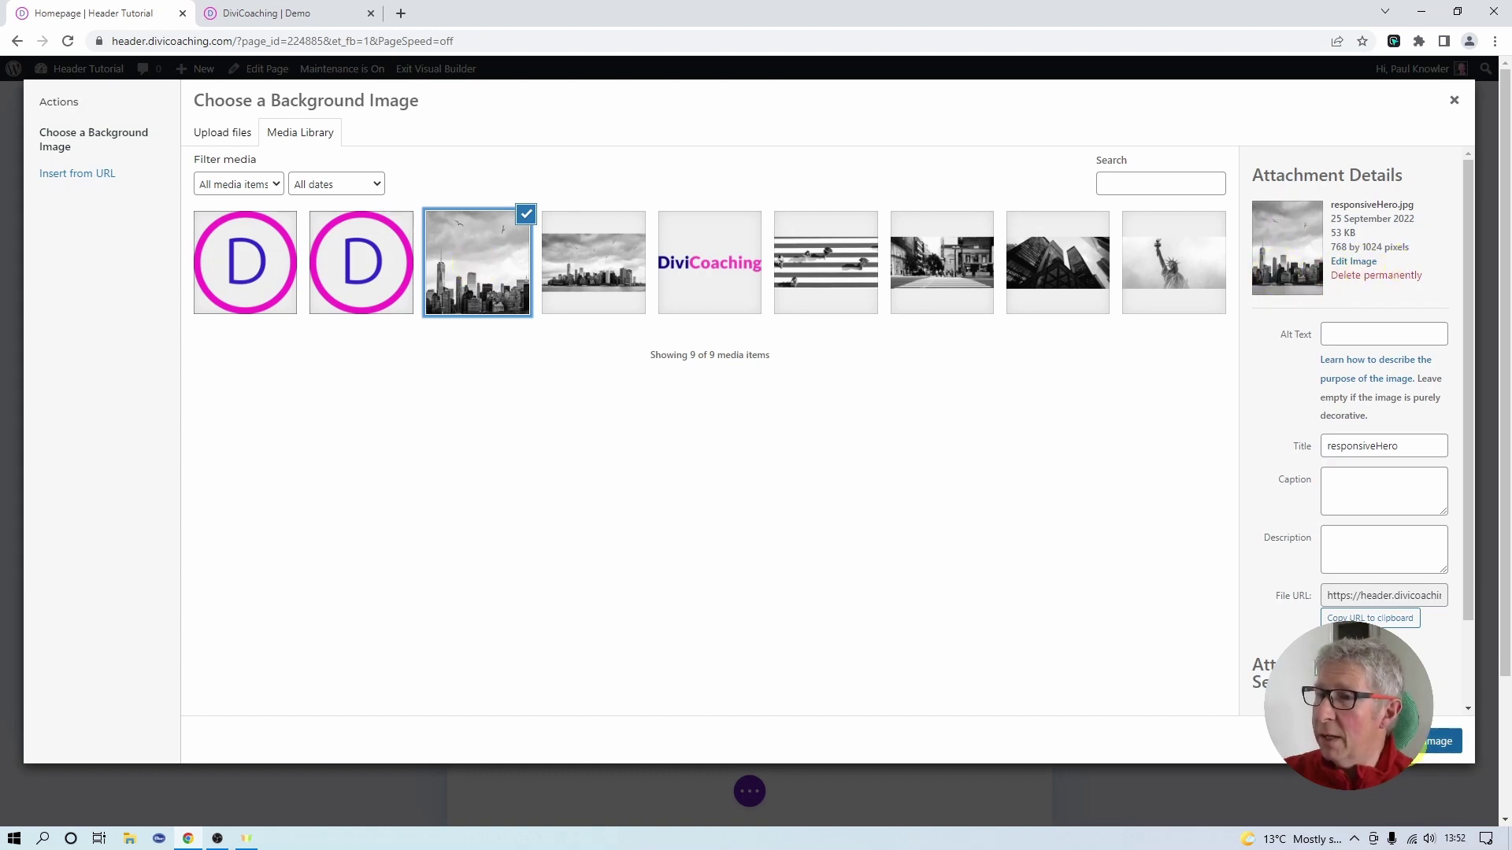
click(1441, 741)
scroll(796, 676, down, 2)
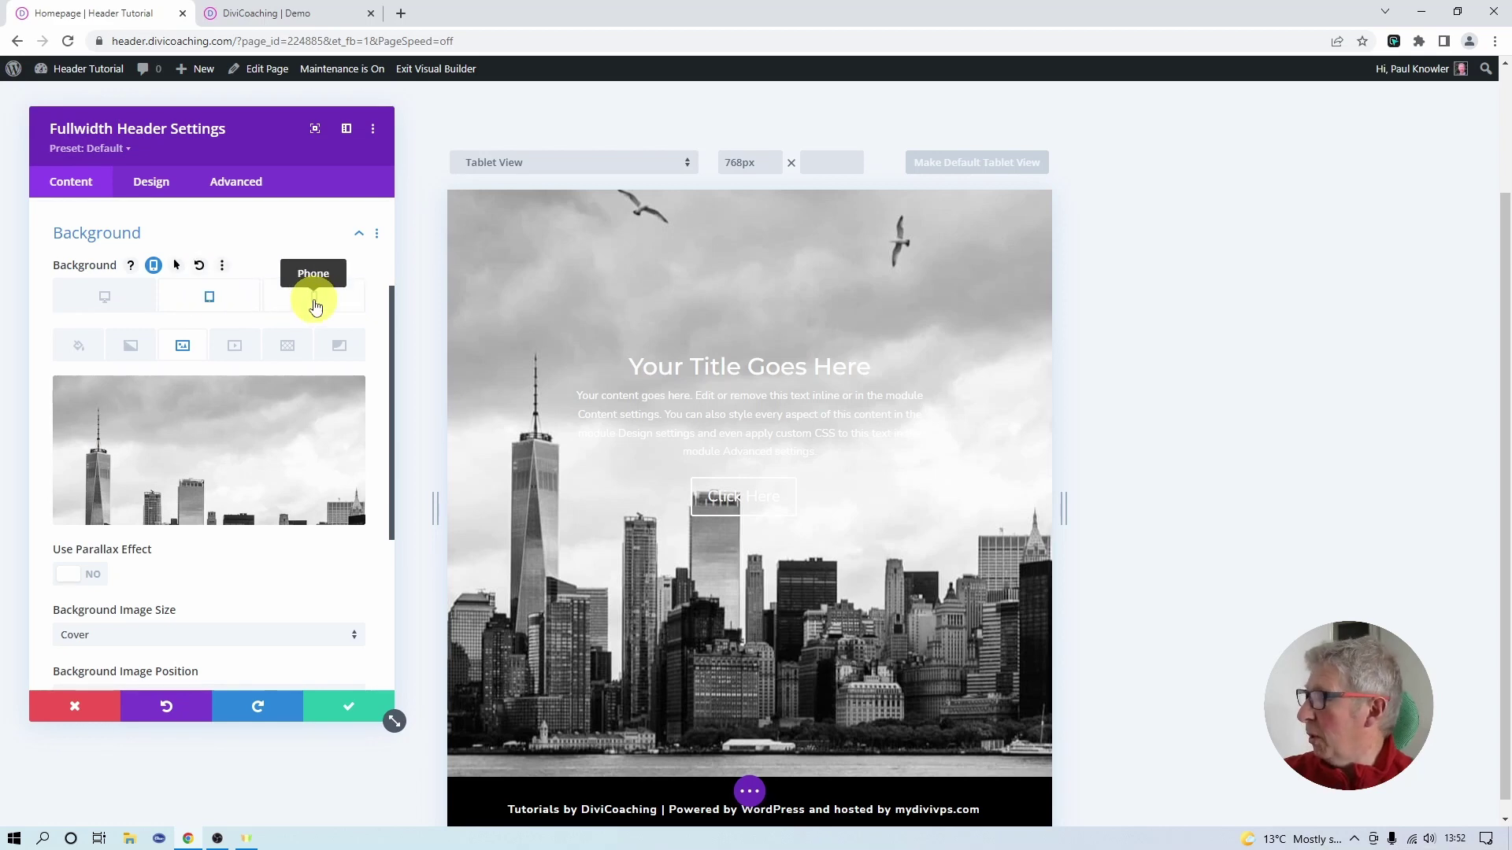
click(353, 729)
click(351, 706)
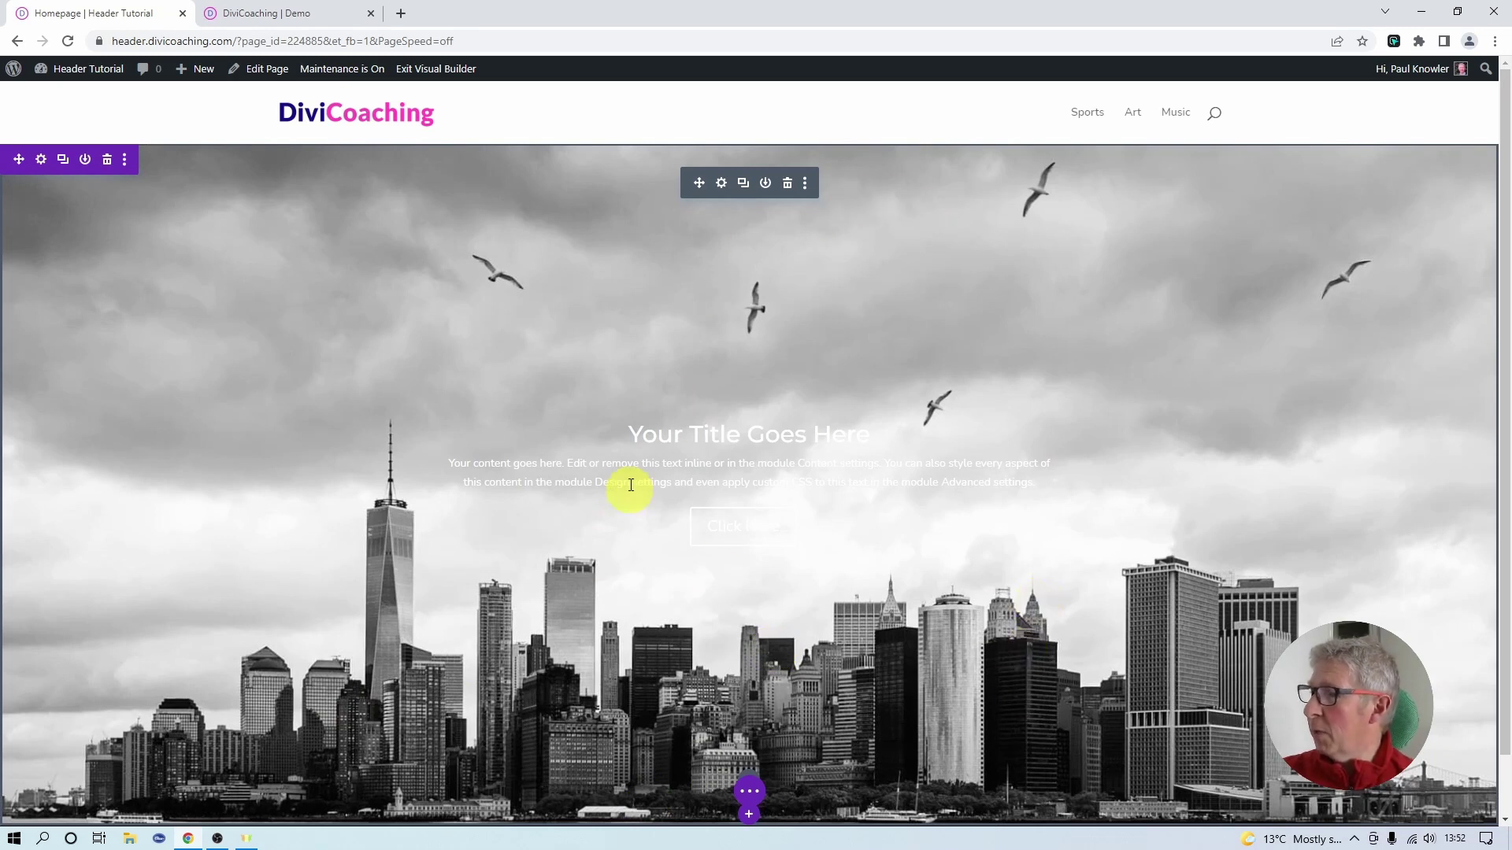
- Change the Fullwidth Header's title to "Summer in the city"
click(721, 186)
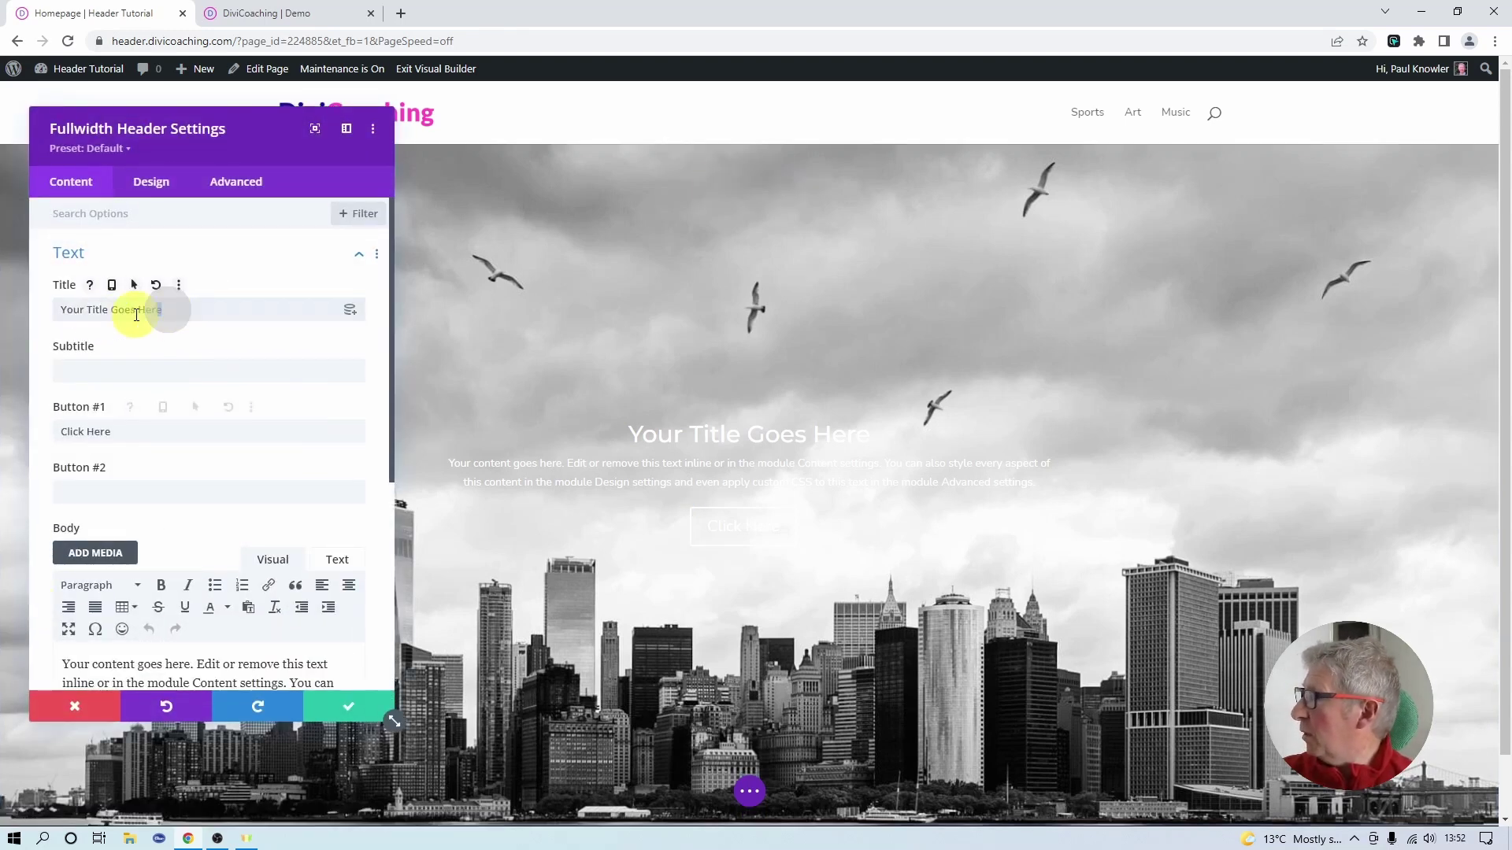
drag(161, 310, 47, 313)
text(Su)
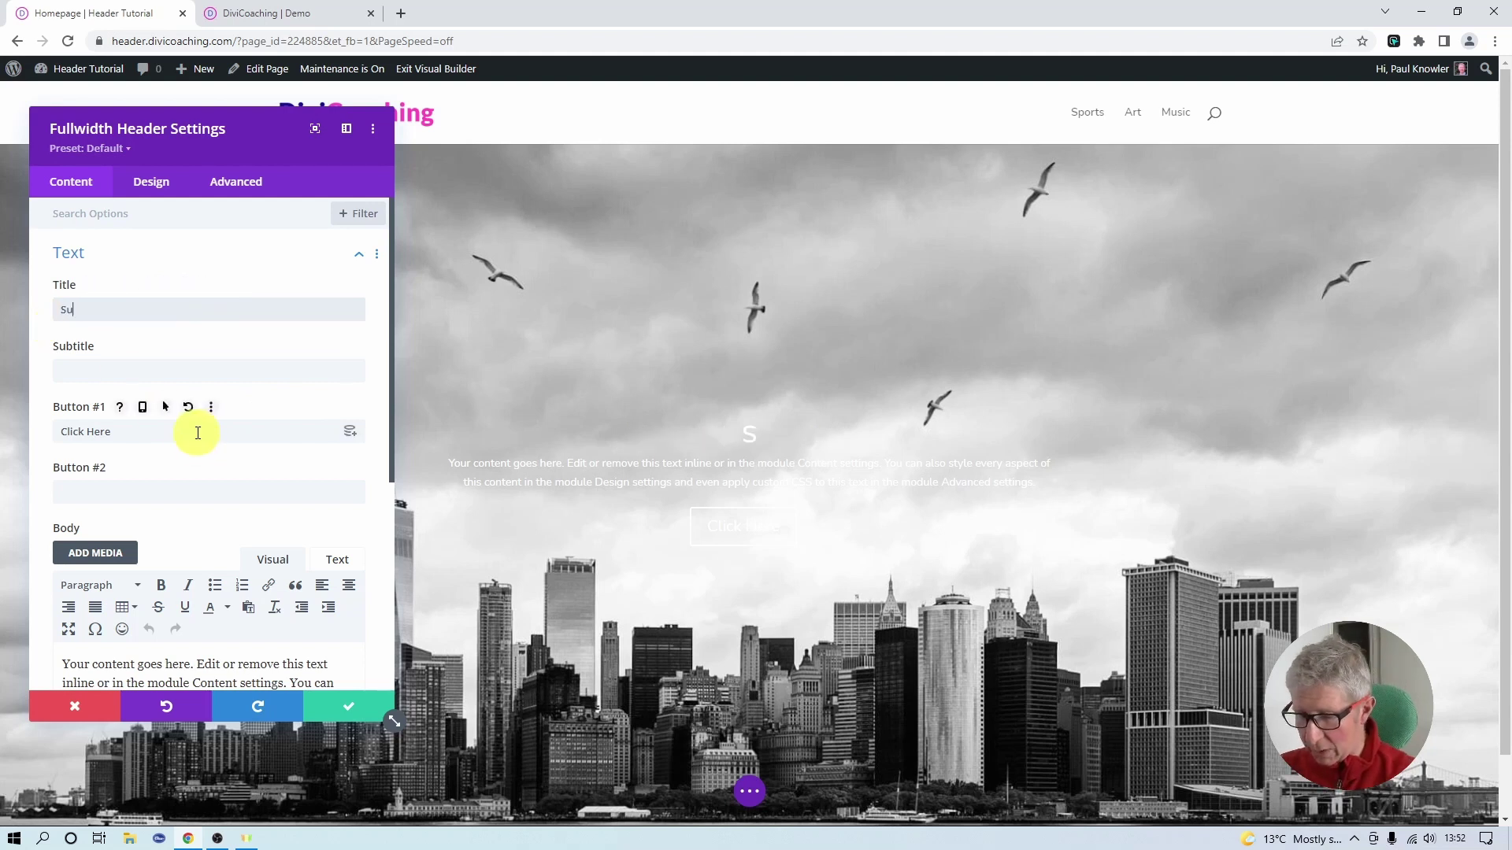
text(mmer in the c)
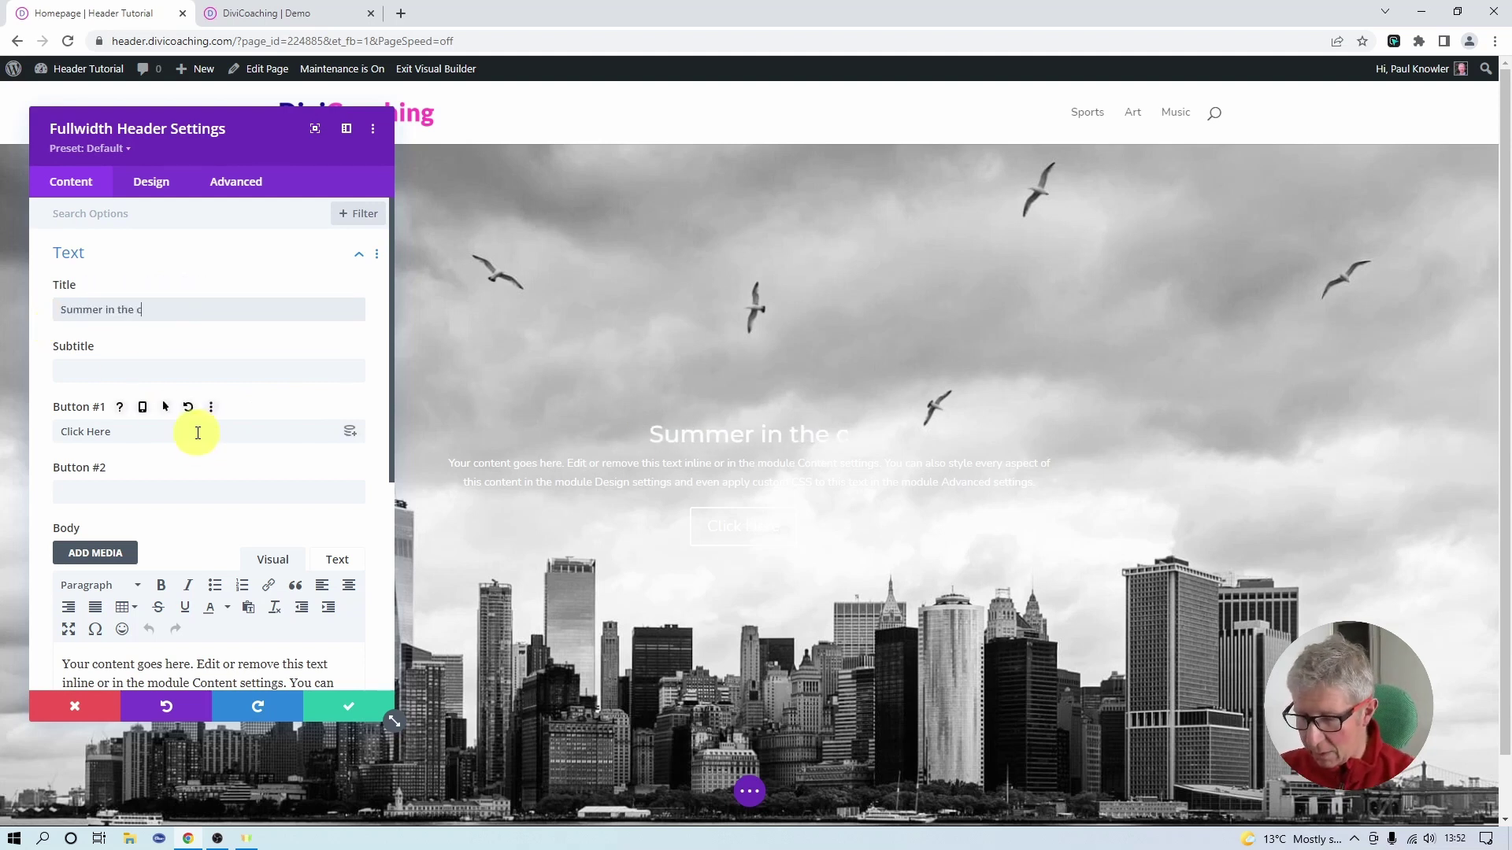
text(ity)
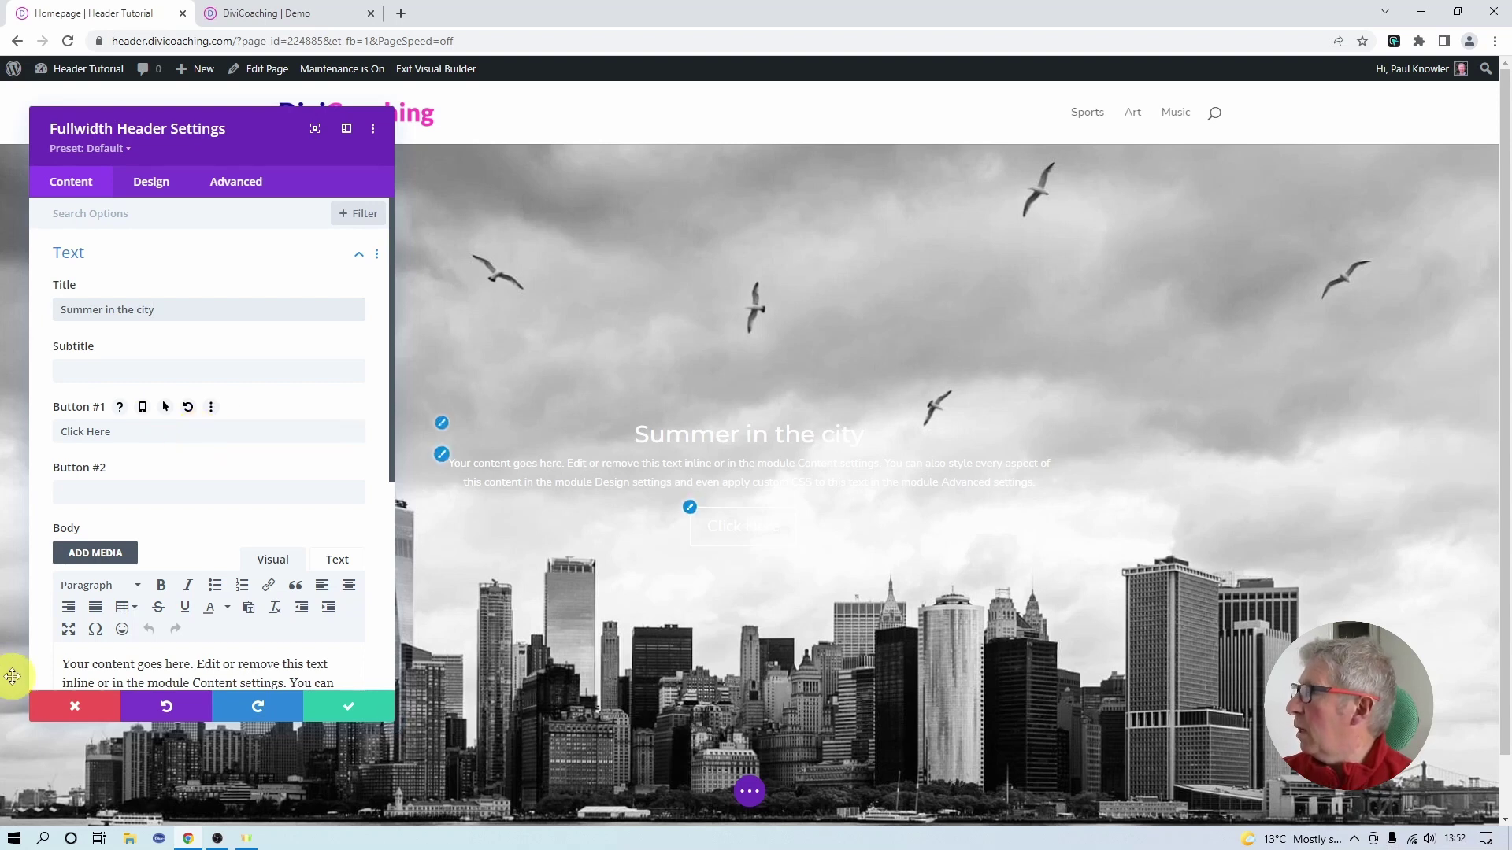
- Style the header title as an H1 heading in the Default font with Ultra Bold weight
click(156, 187)
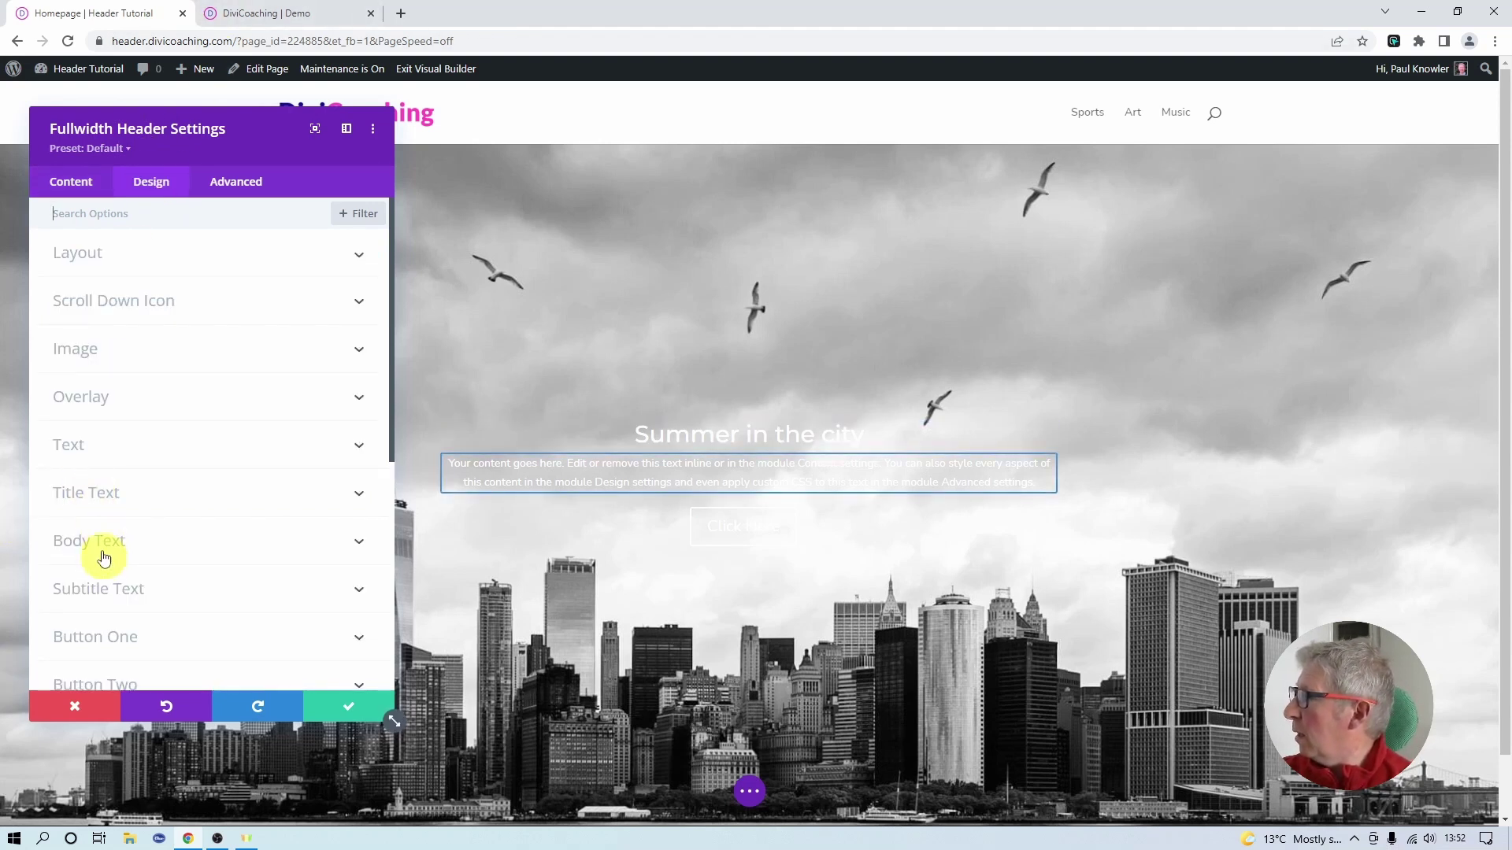
click(91, 496)
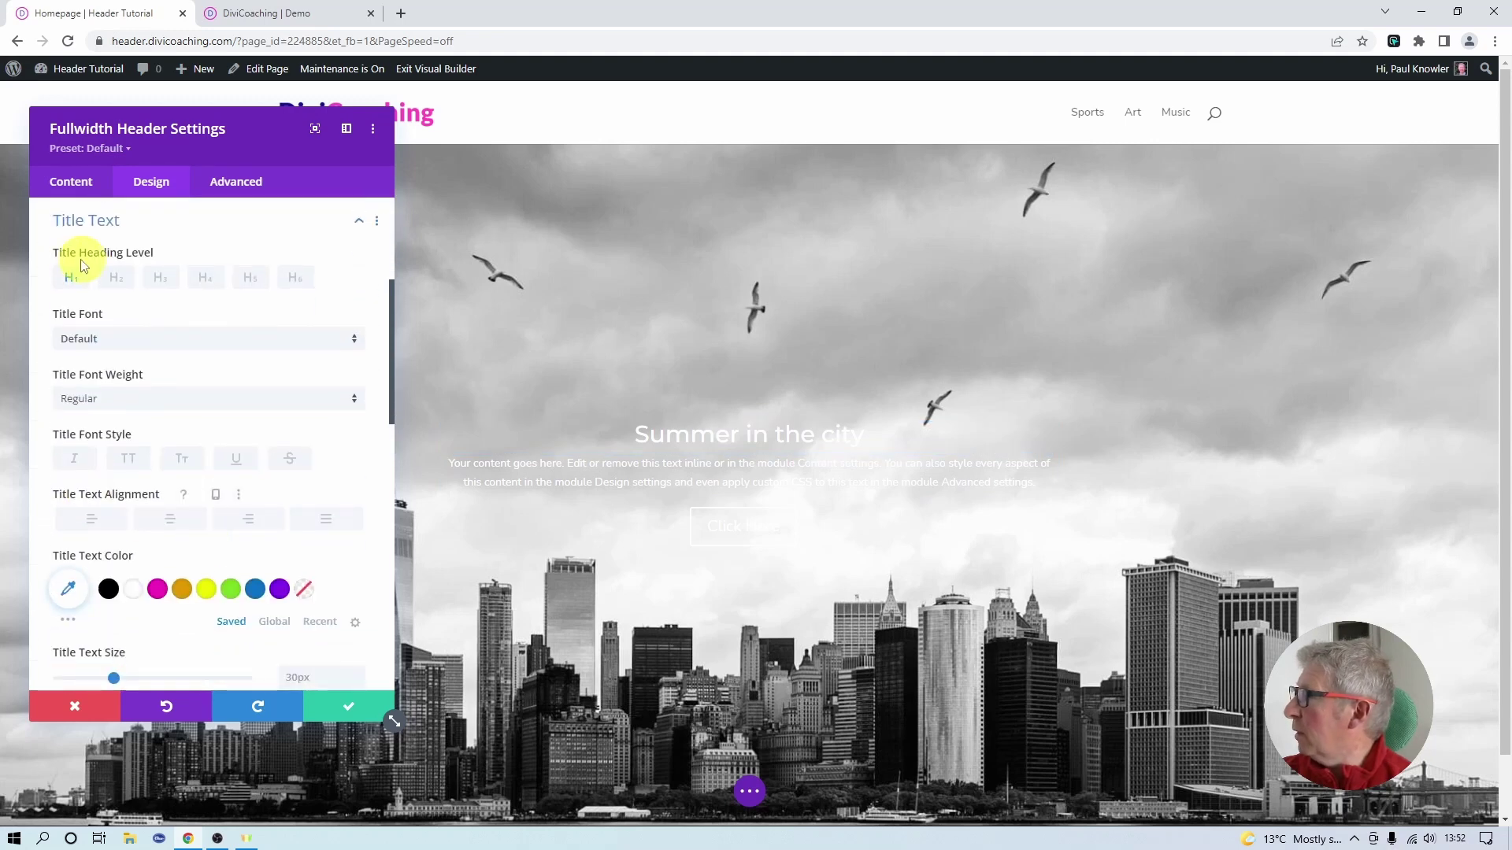
click(70, 280)
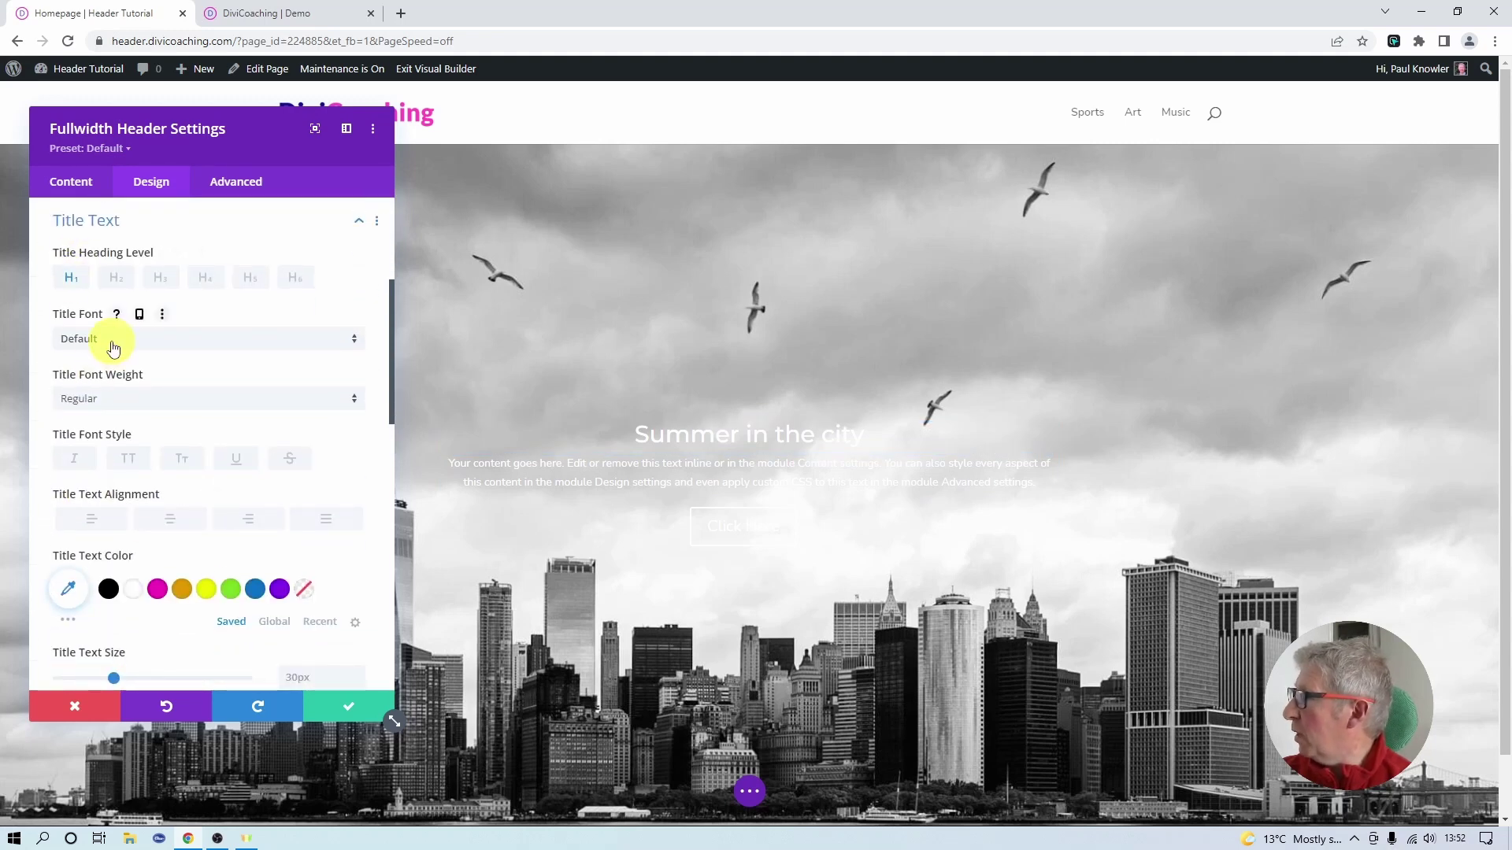
click(113, 346)
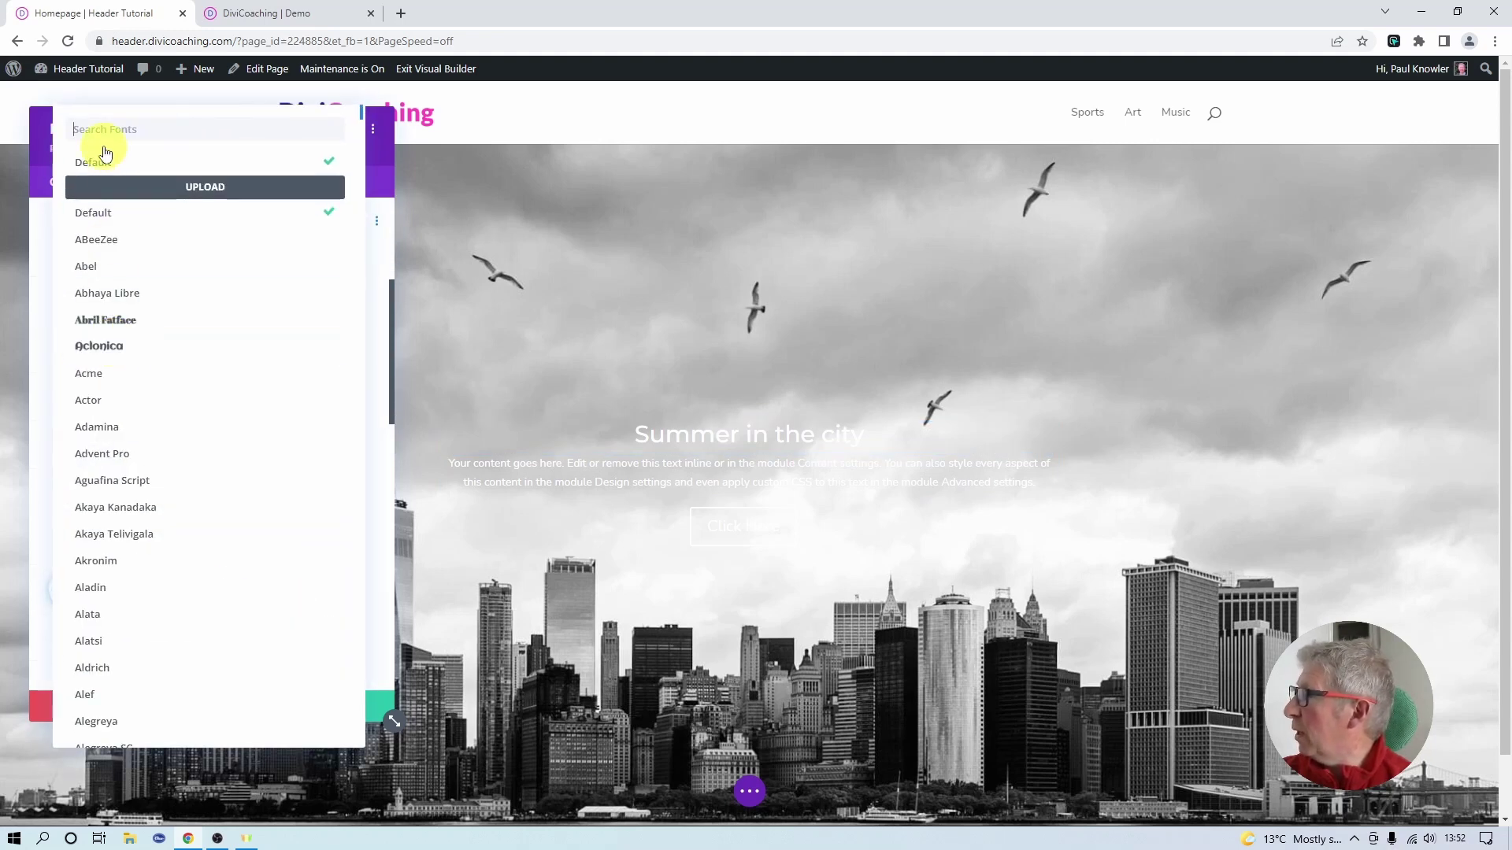
click(93, 161)
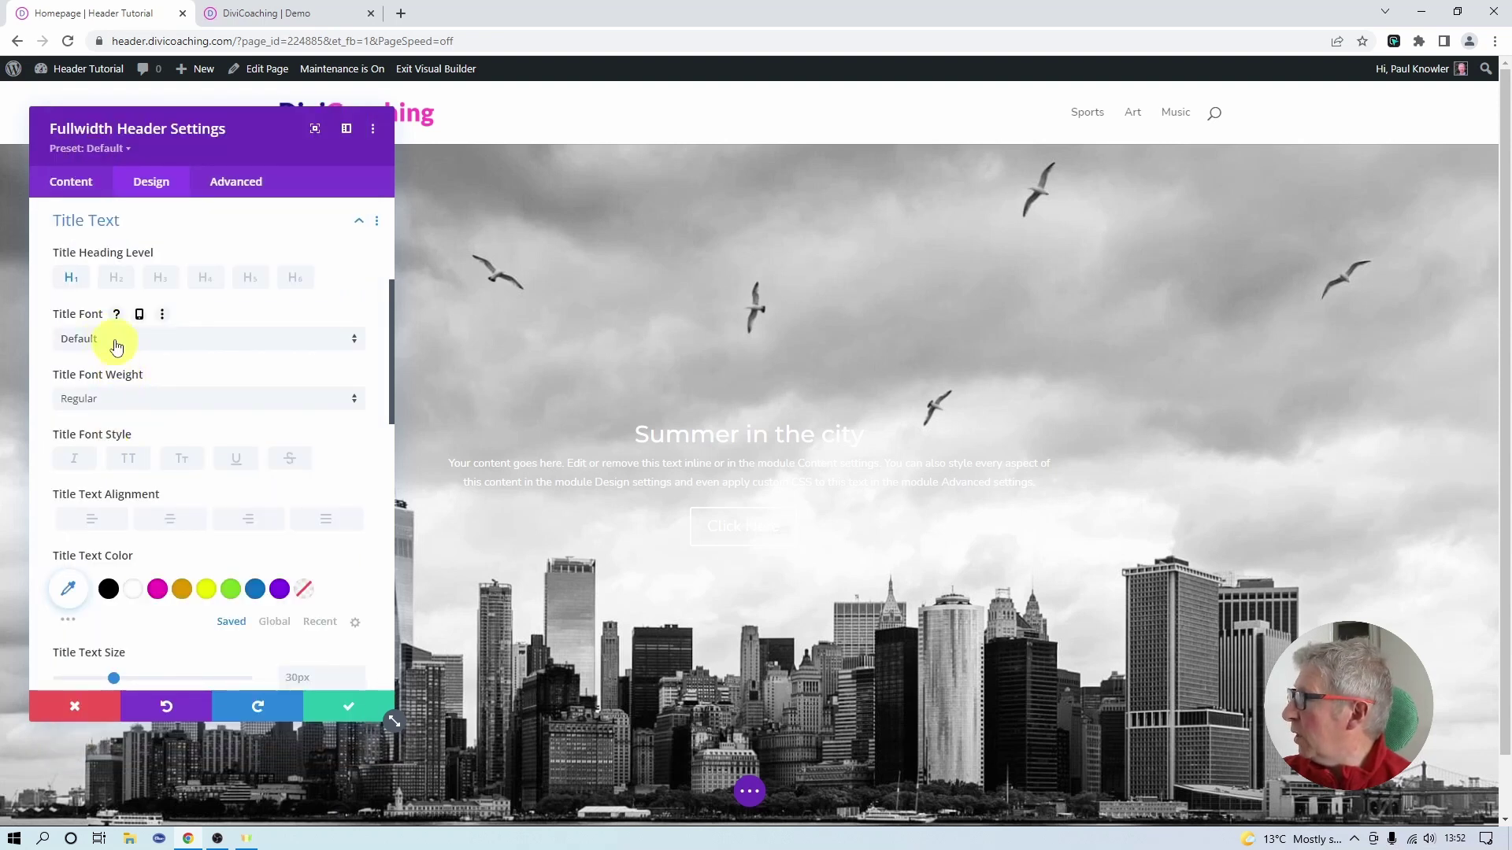
click(114, 406)
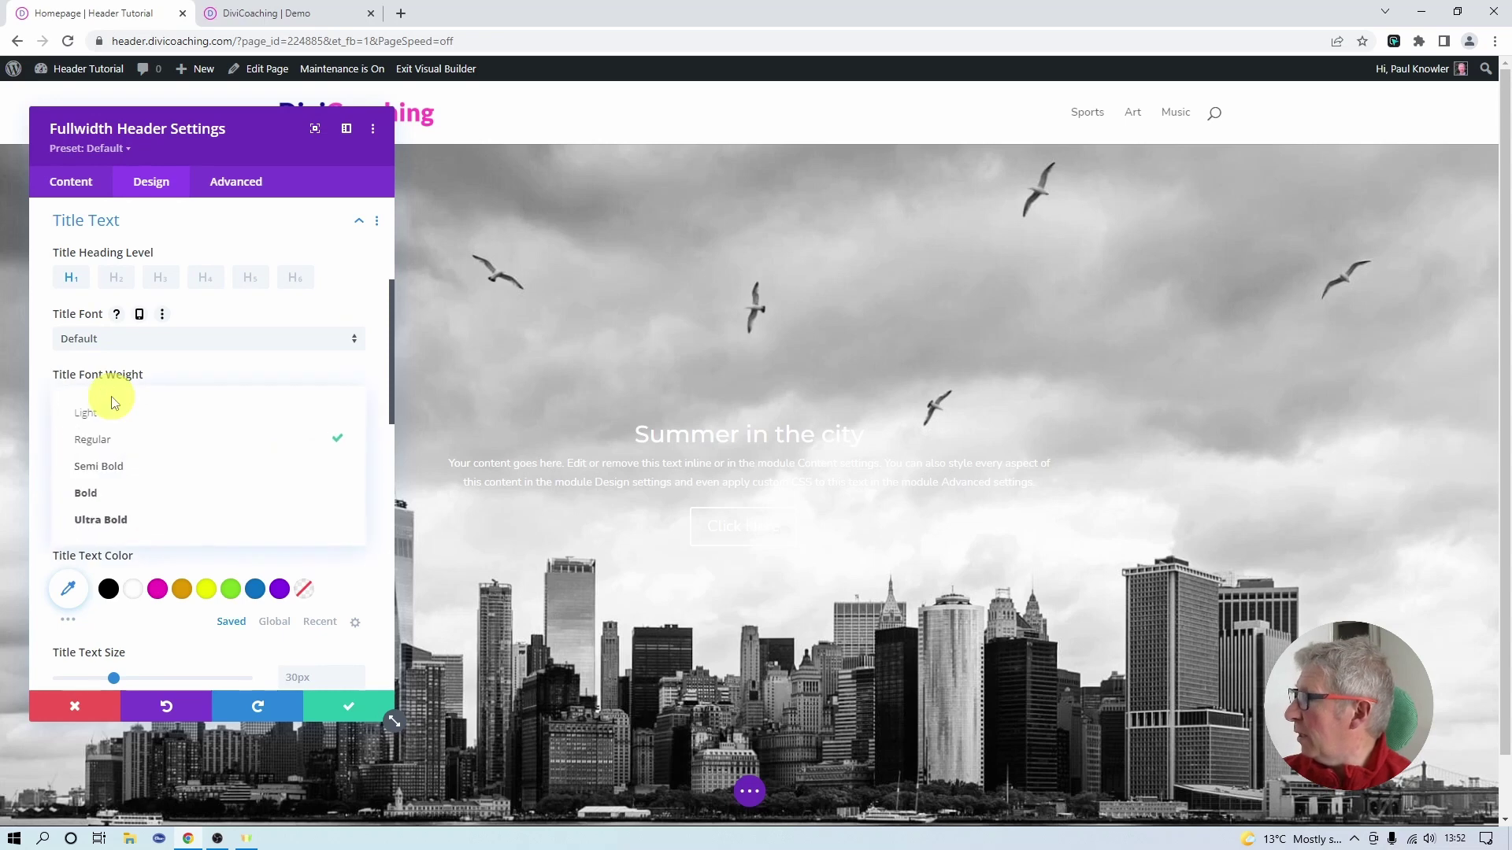
click(114, 522)
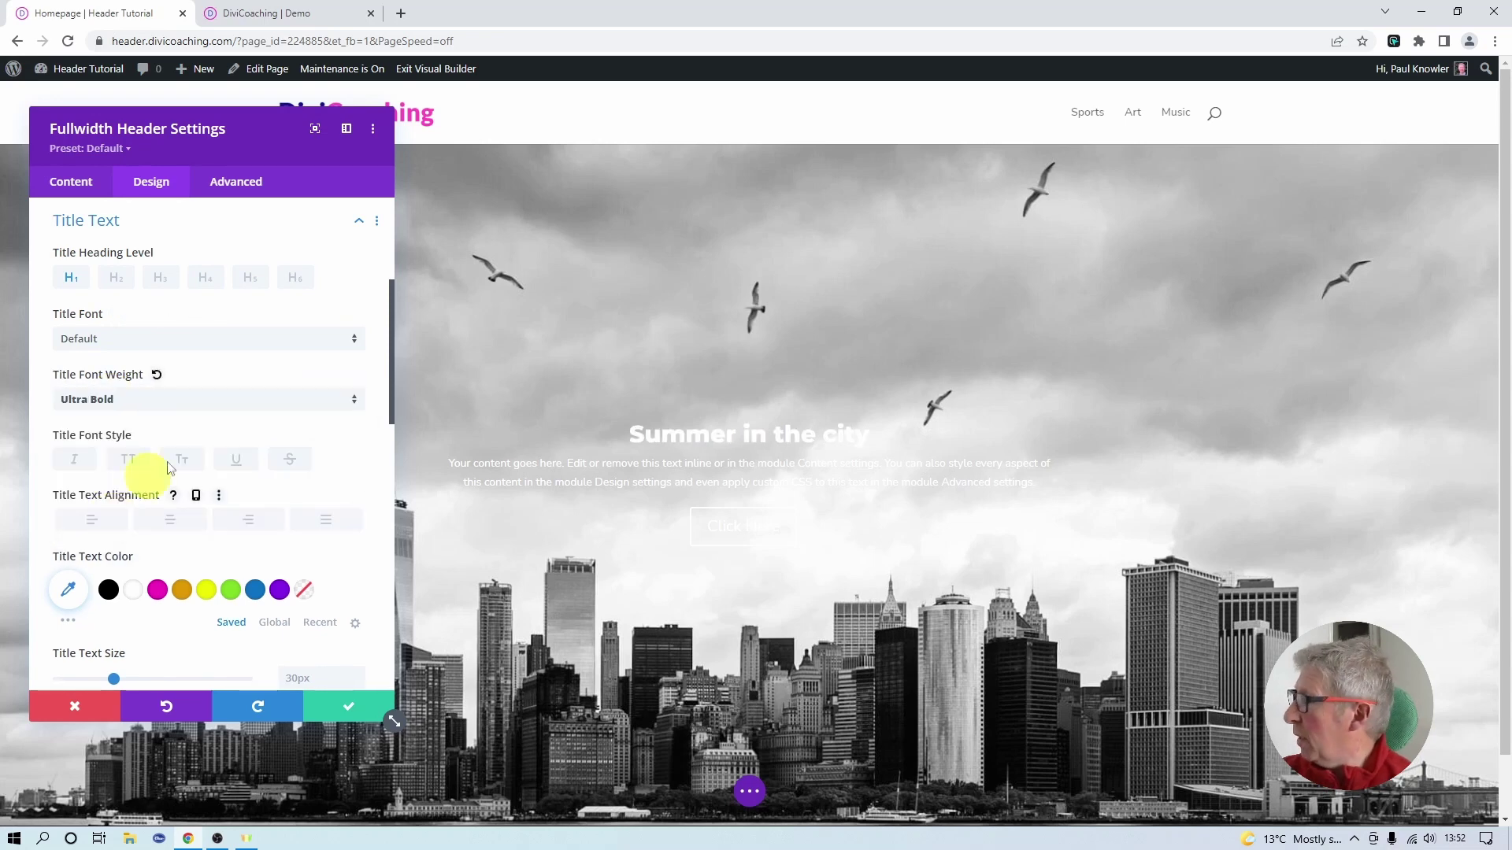
- Enable responsive title text sizing, set the desktop size to 4rem, and set the title letter spacing to 1px
scroll(127, 604, down, 3)
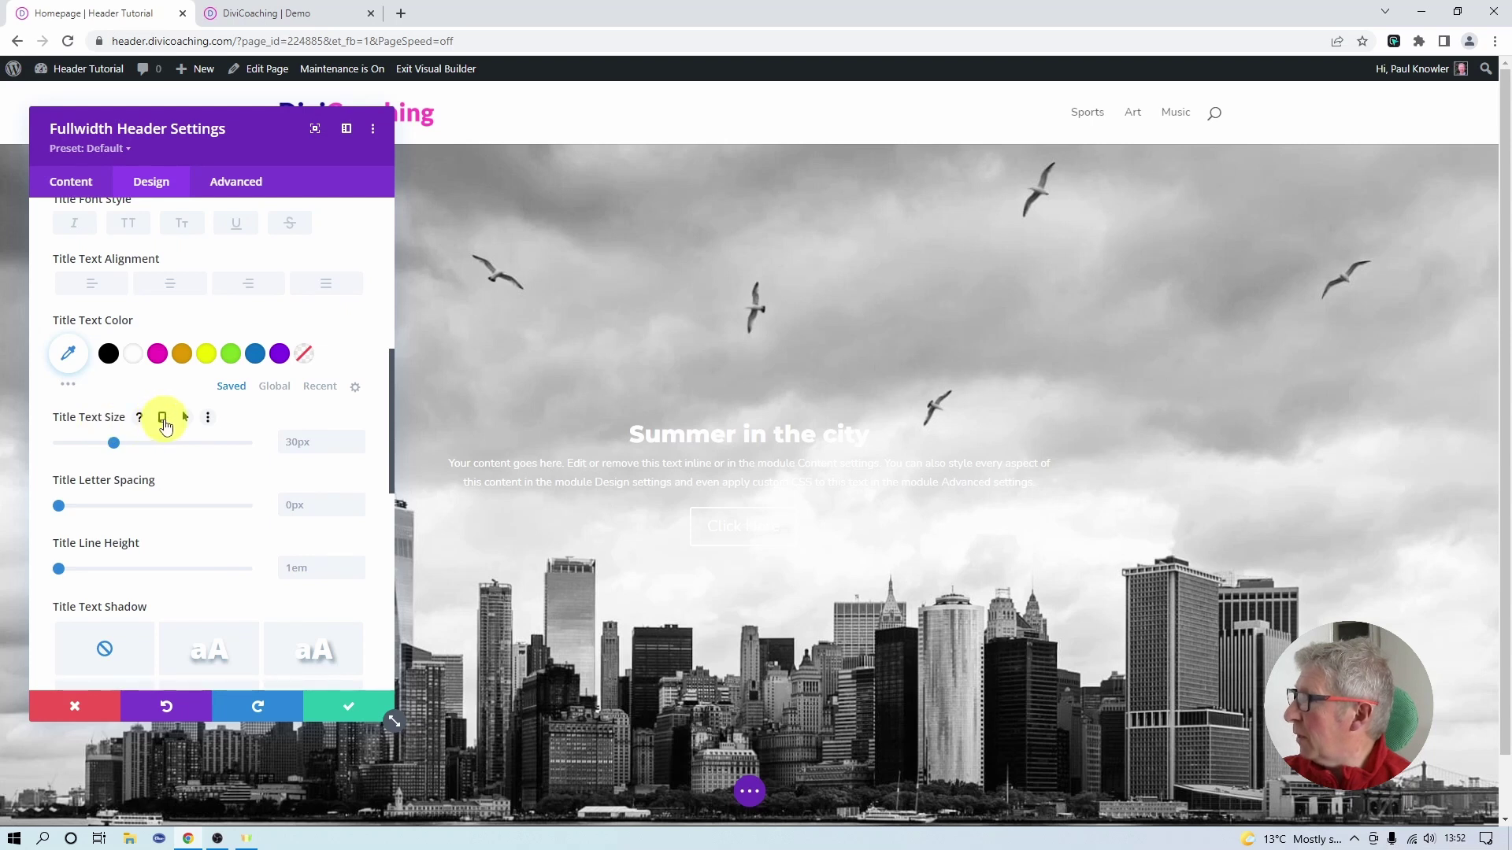
click(163, 418)
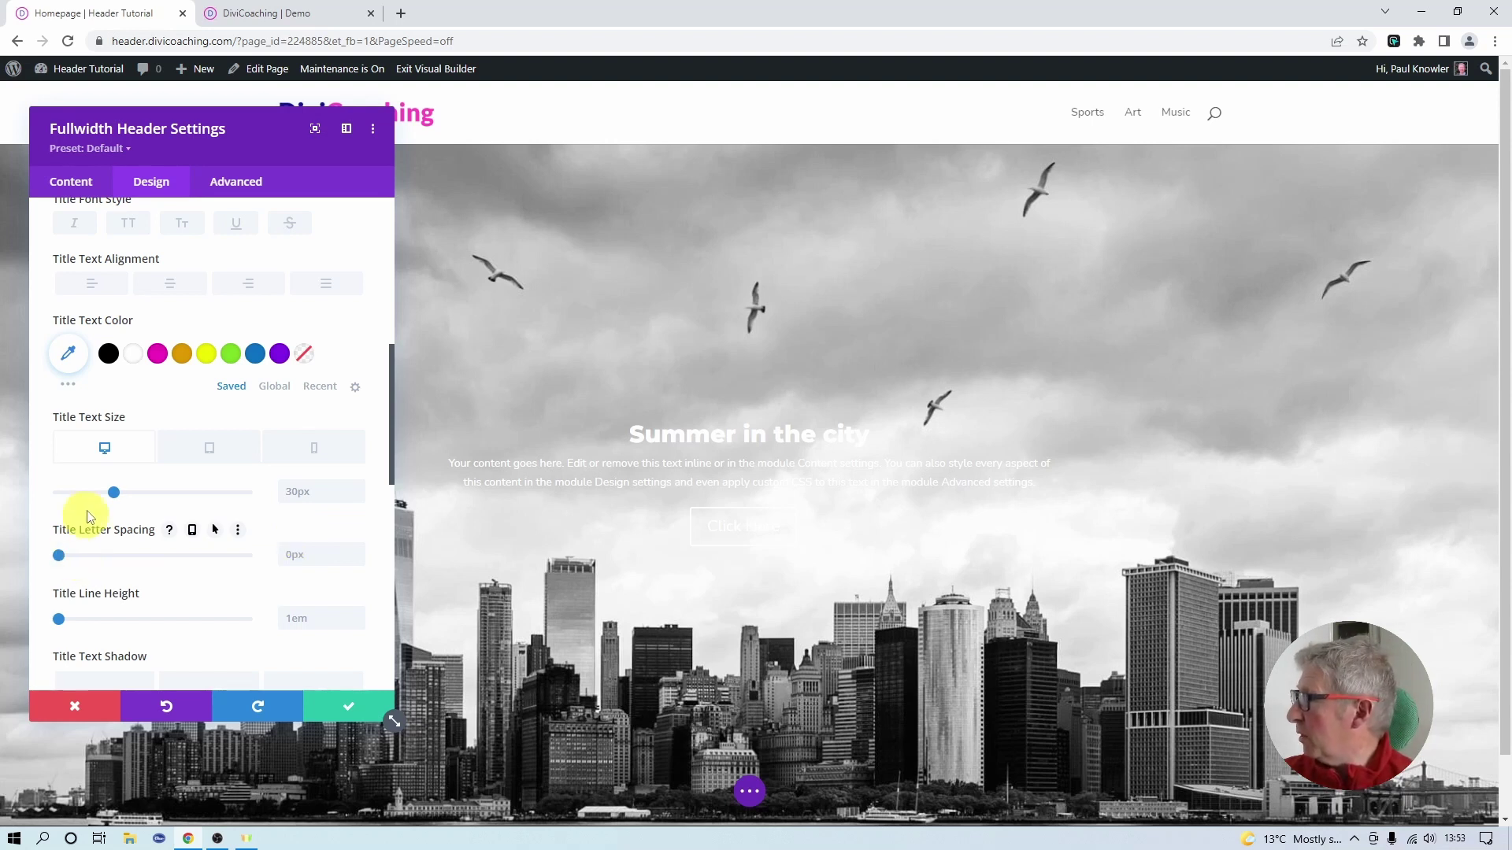
click(292, 496)
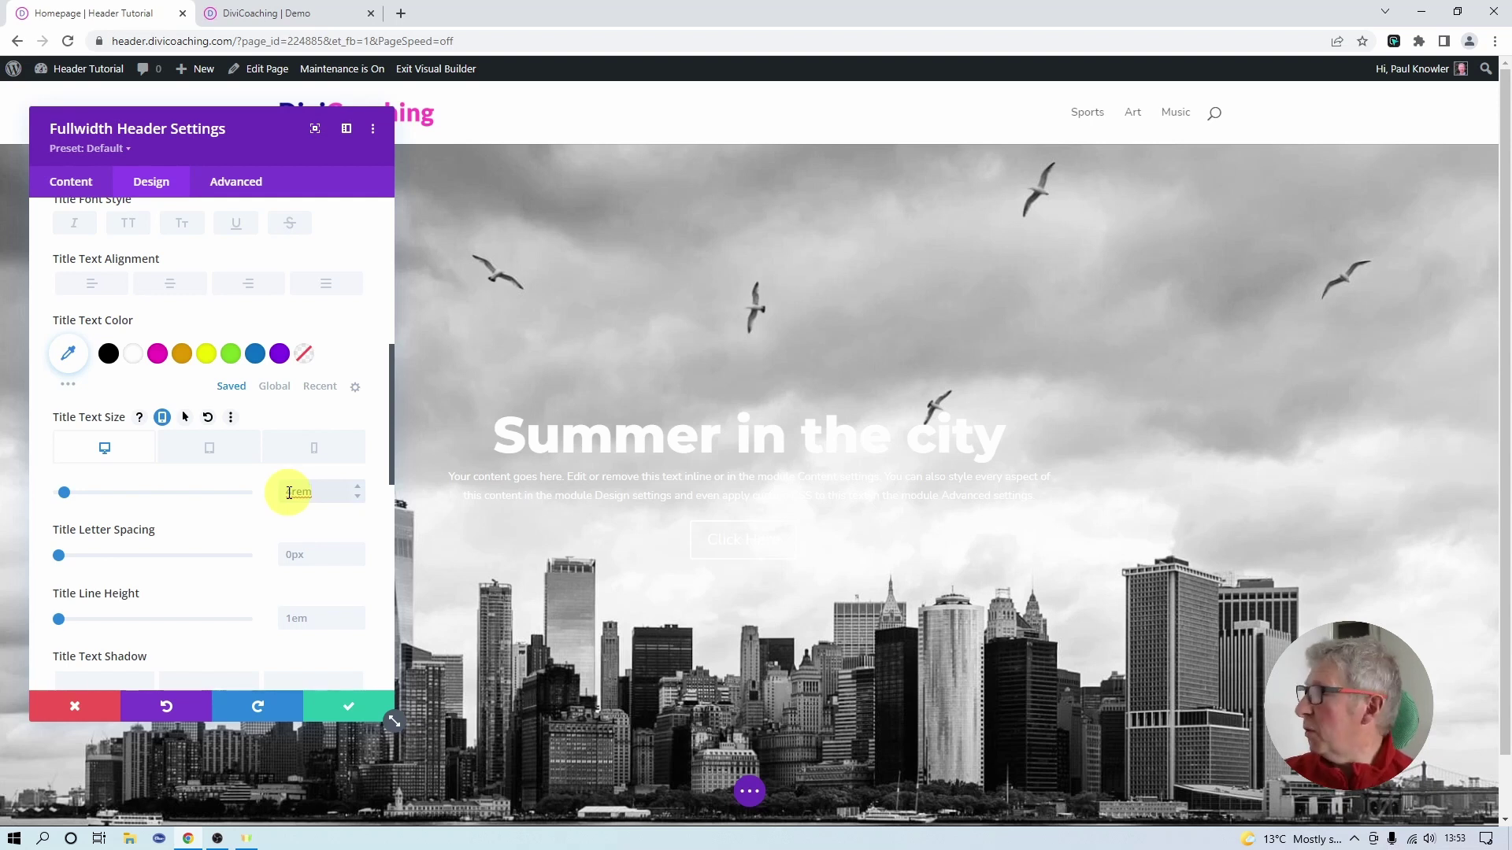
scroll(169, 513, down, 1)
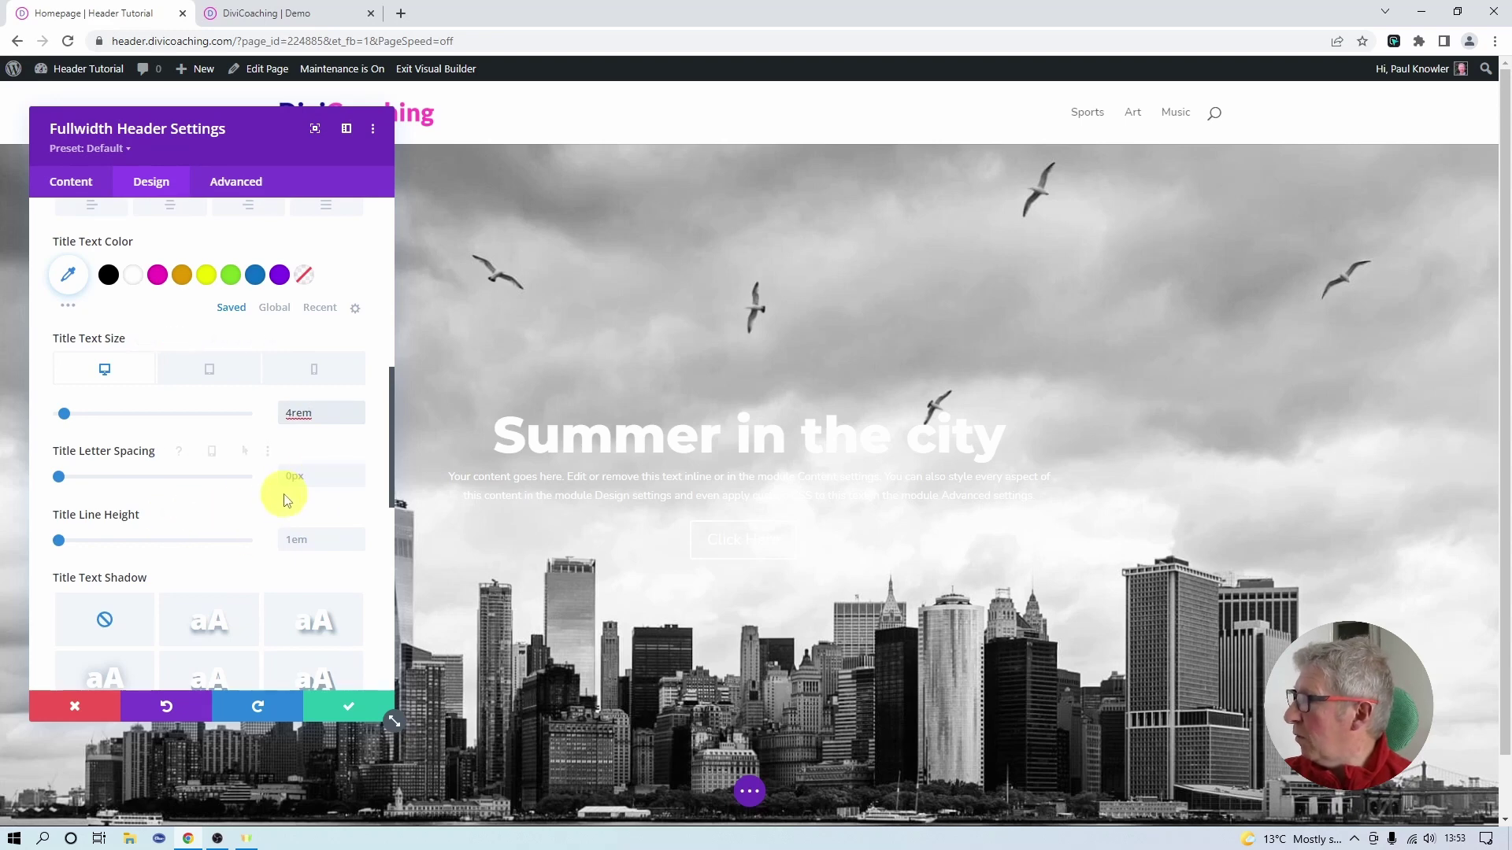
click(301, 472)
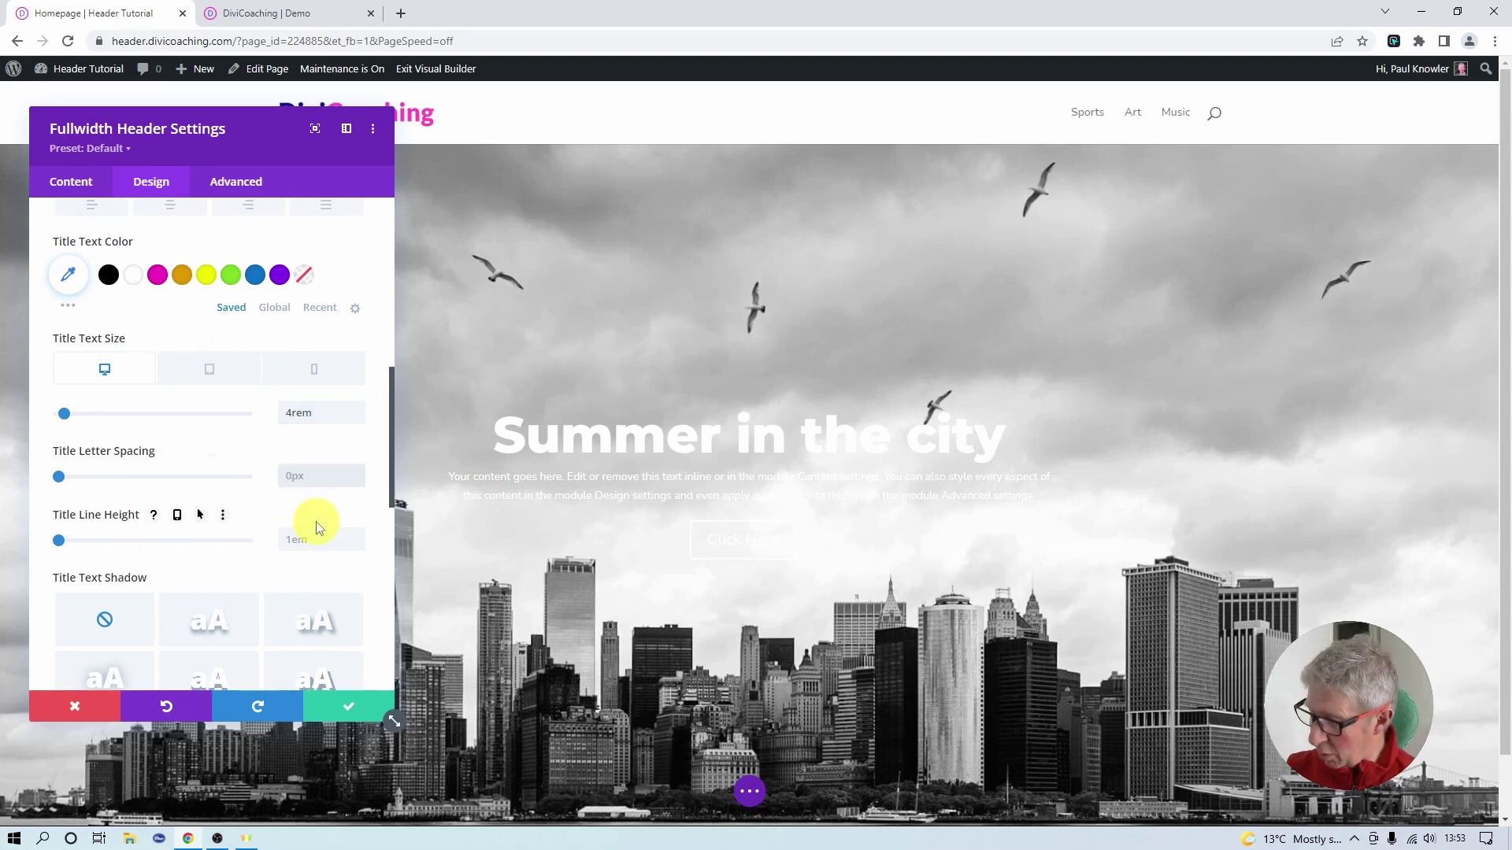
text(1px)
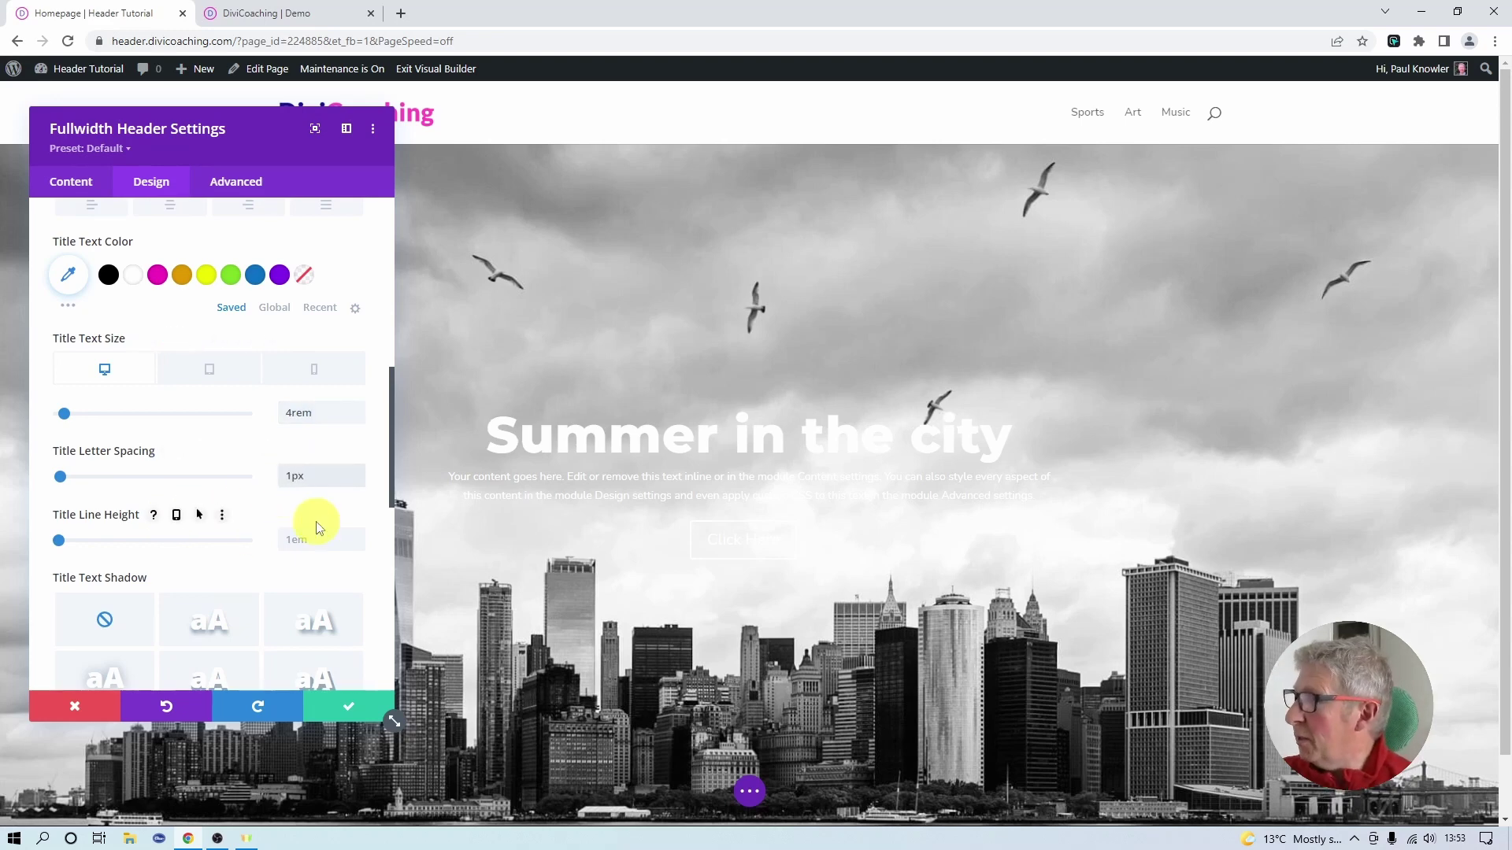
- Apply the uppercase font style to the header title
scroll(291, 565, down, 1)
scroll(291, 564, down, 3)
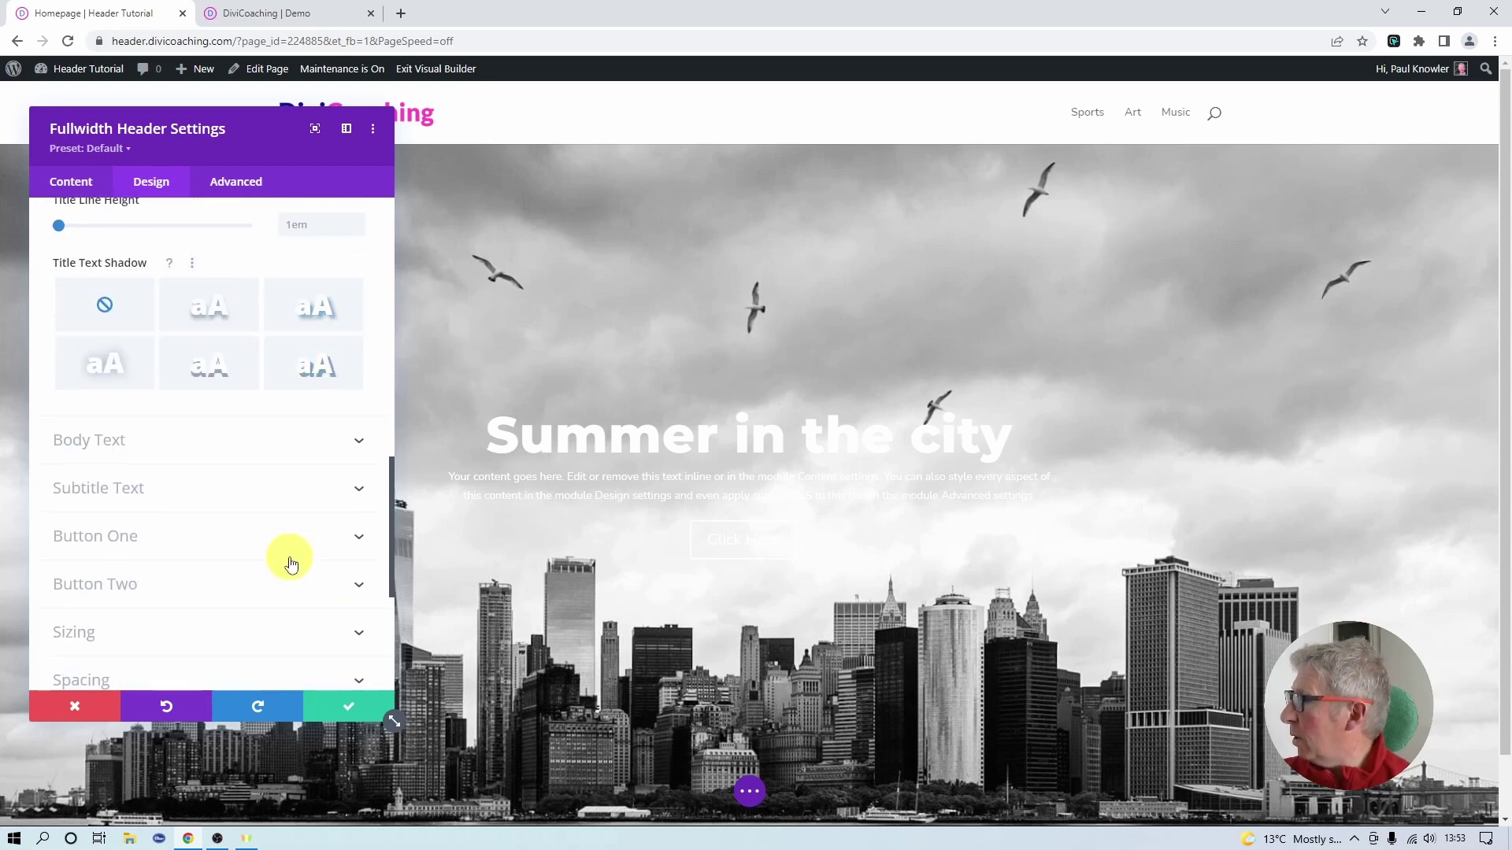
scroll(290, 561, up, 6)
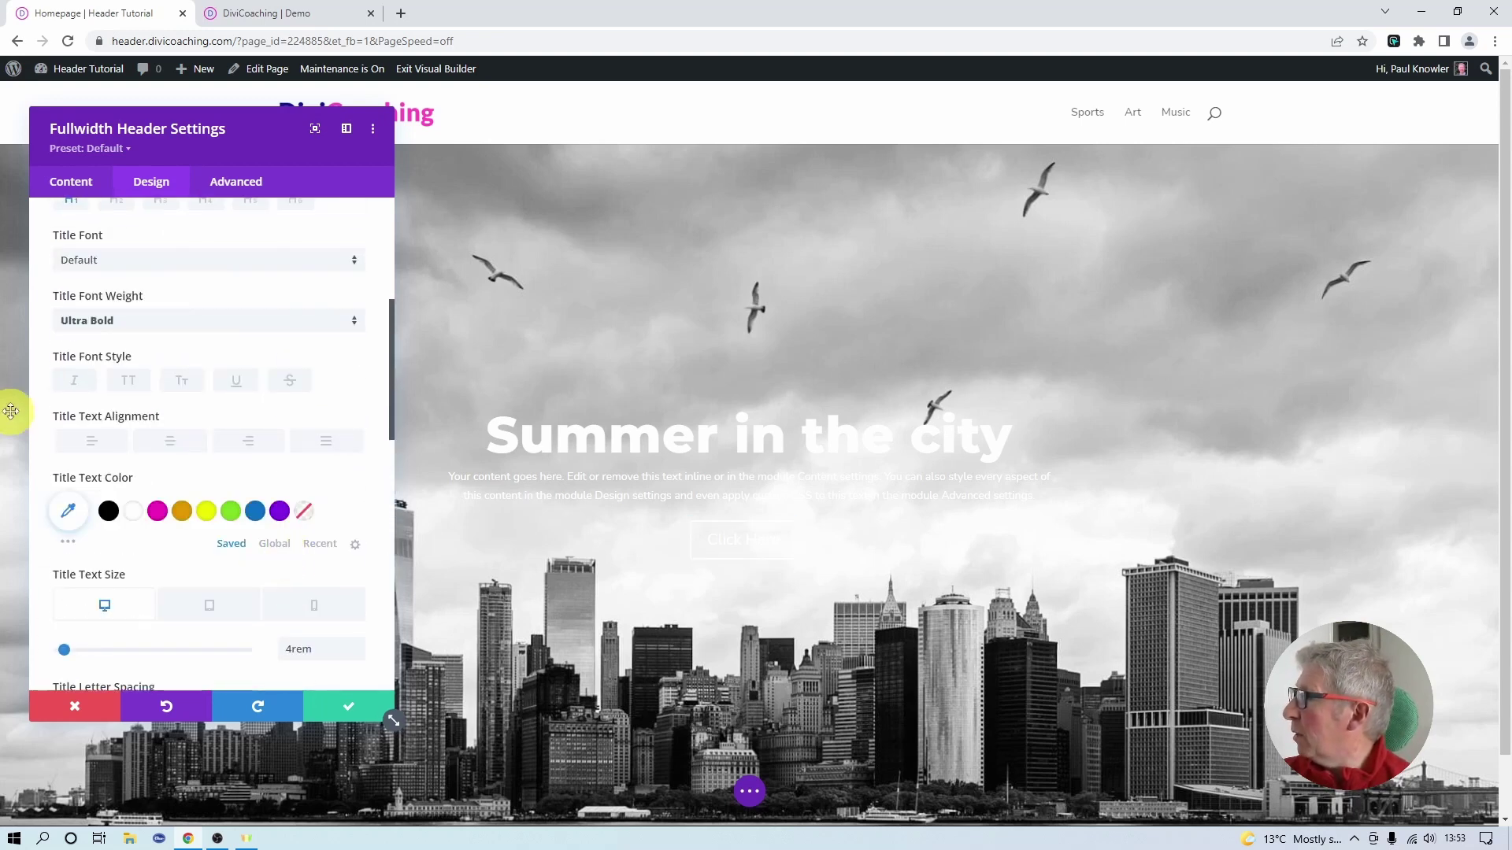
click(127, 382)
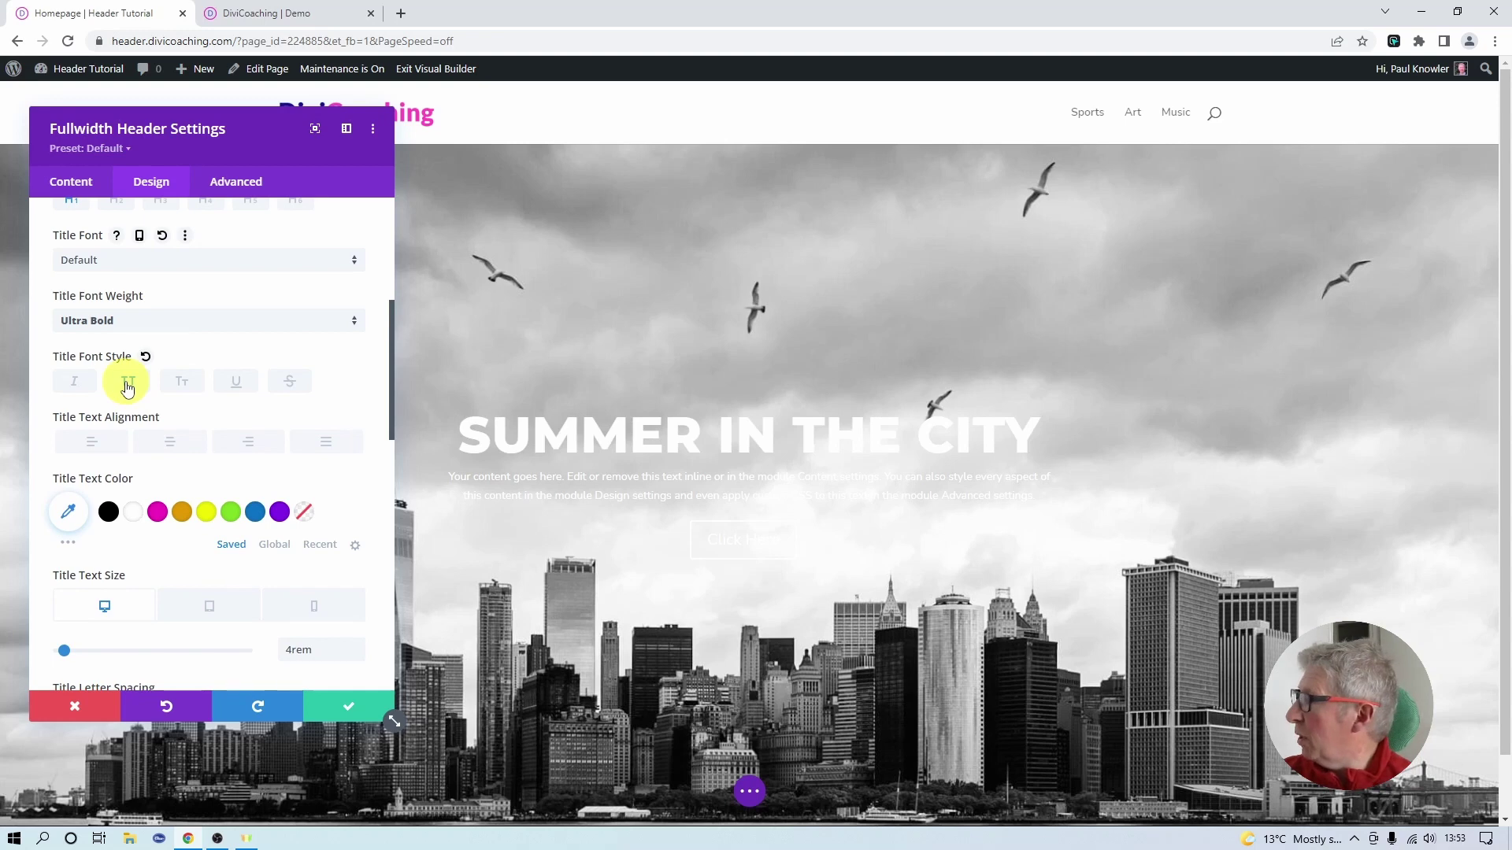
- Set the header title's phone text size to 2rem, checking the tablet size as well, and save the module settings
scroll(209, 533, down, 1)
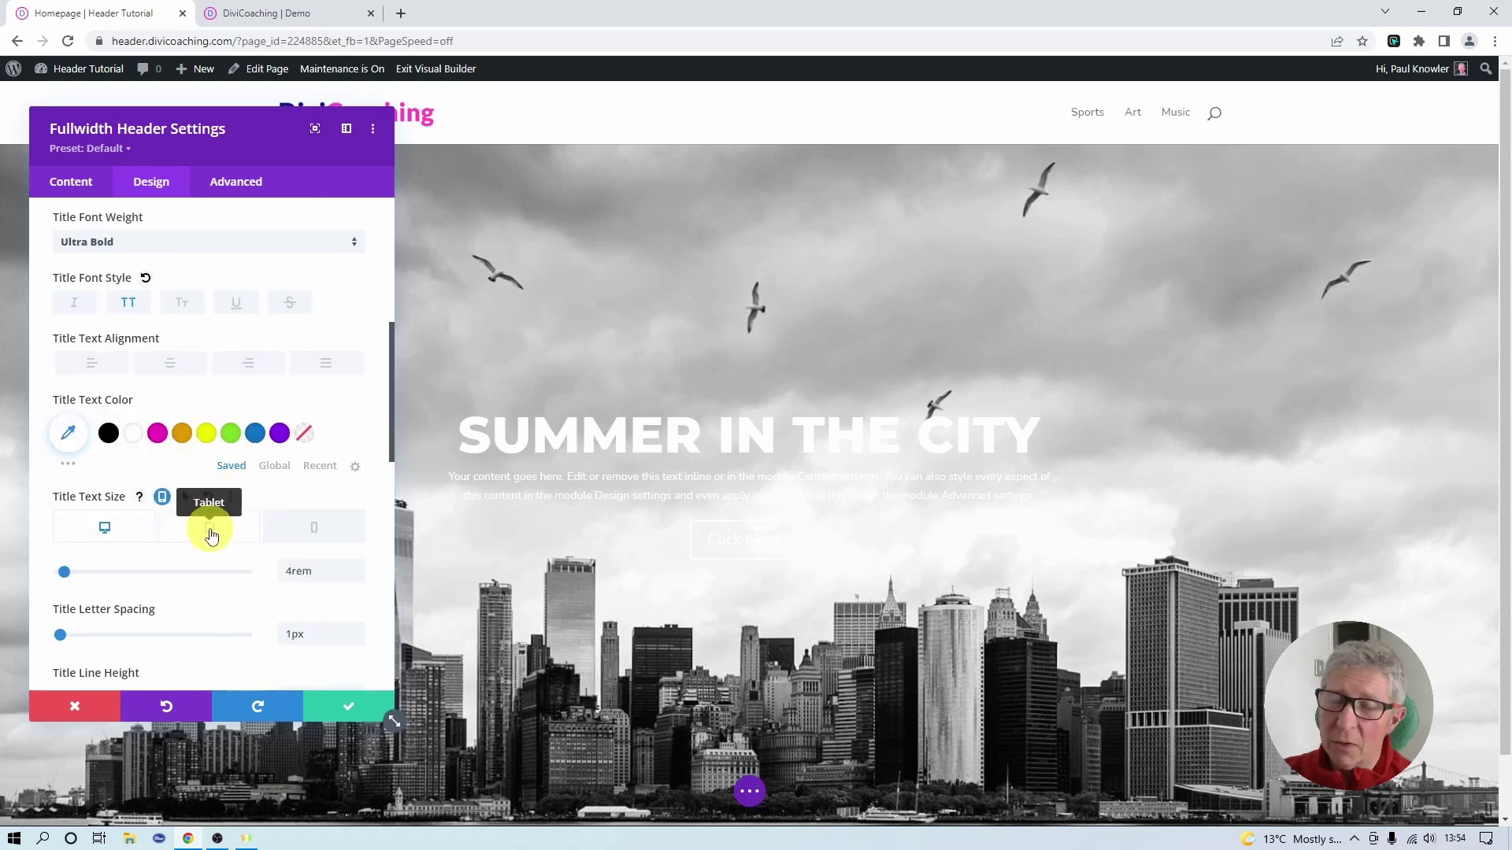
click(211, 535)
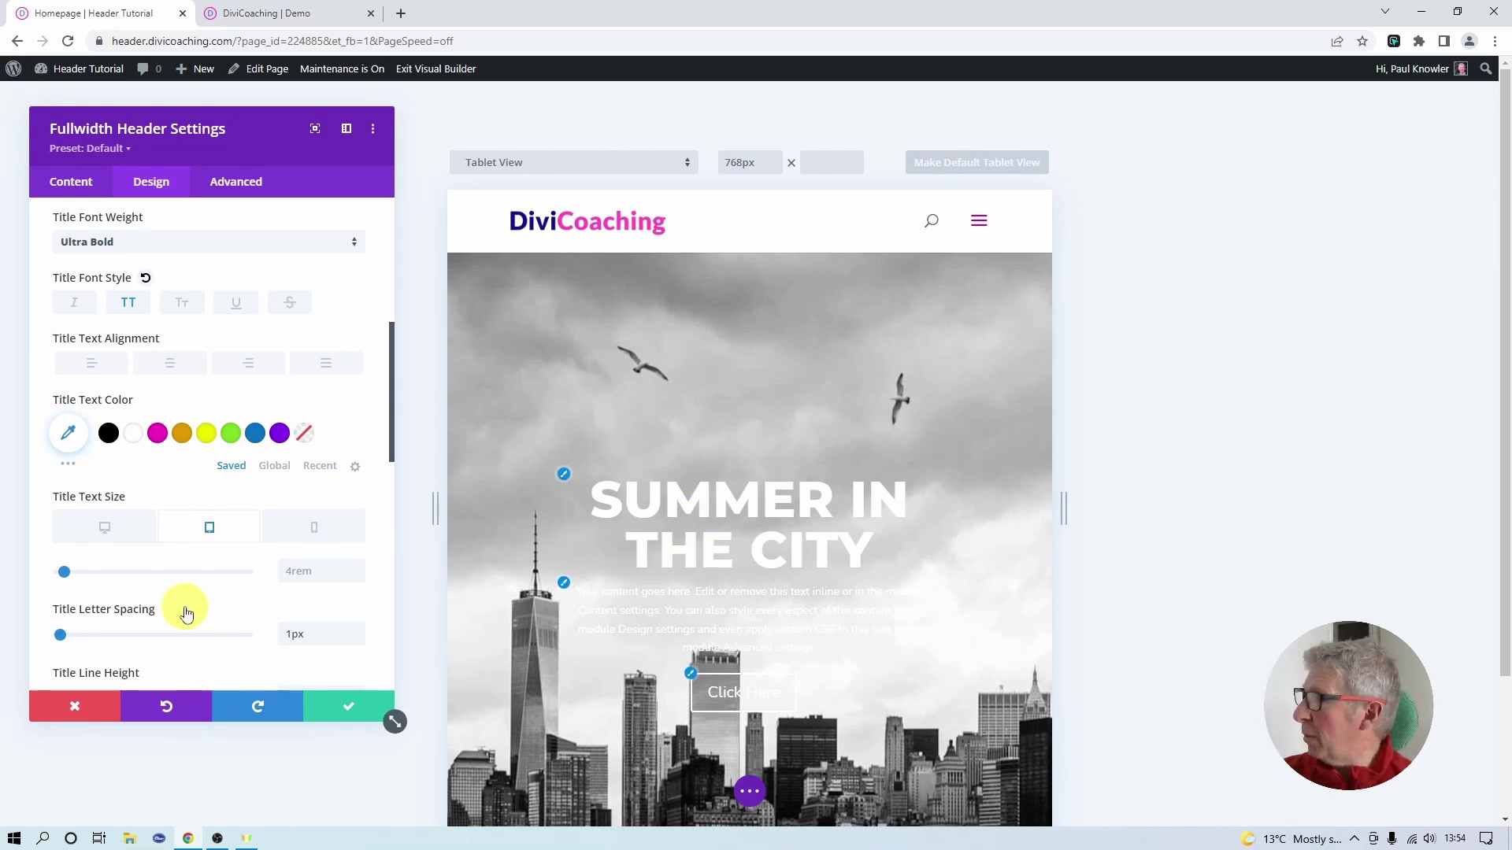
click(310, 536)
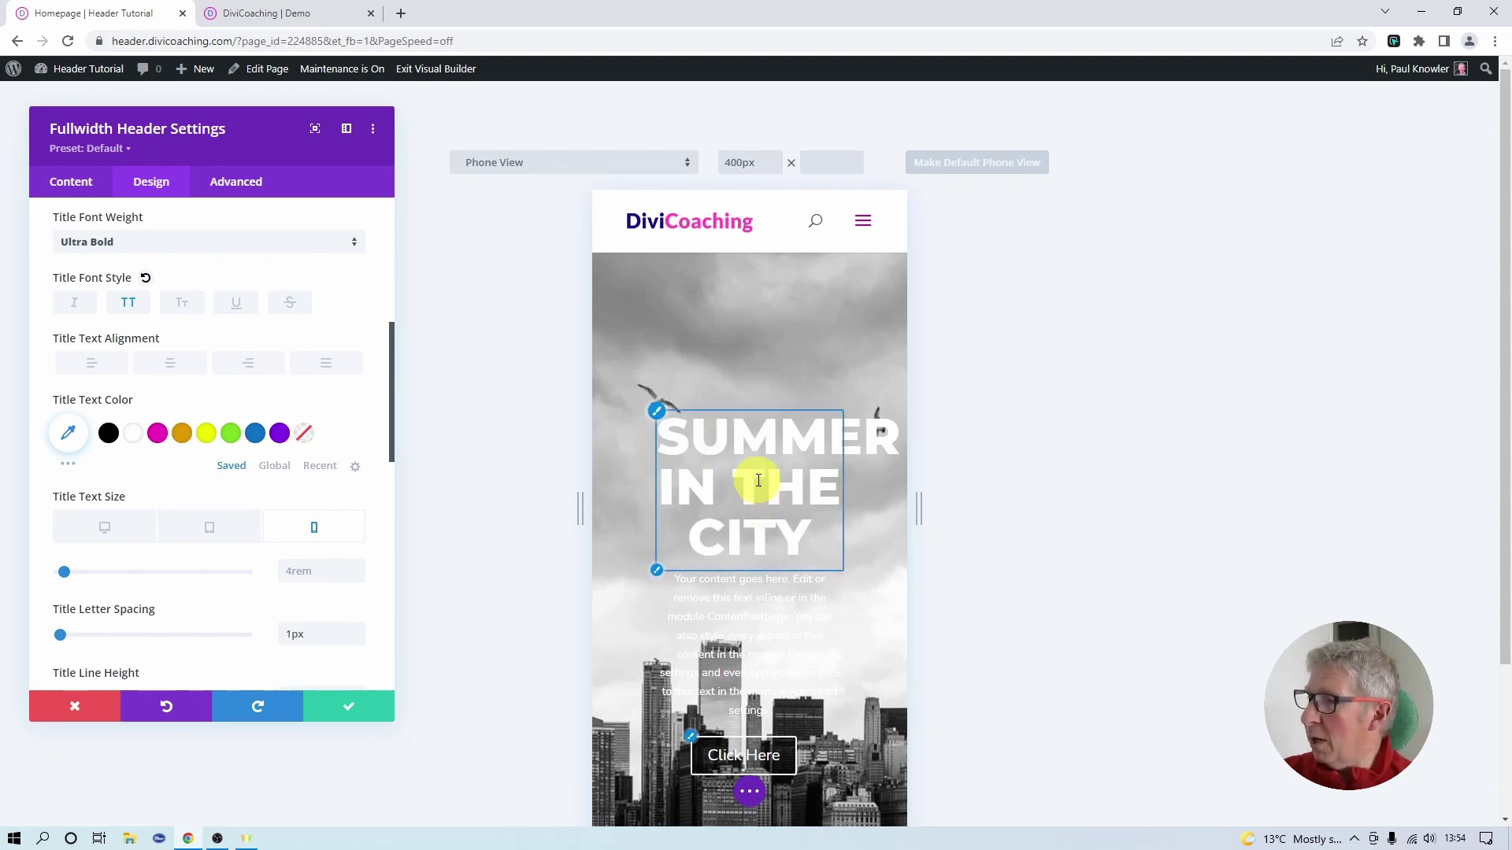
click(298, 572)
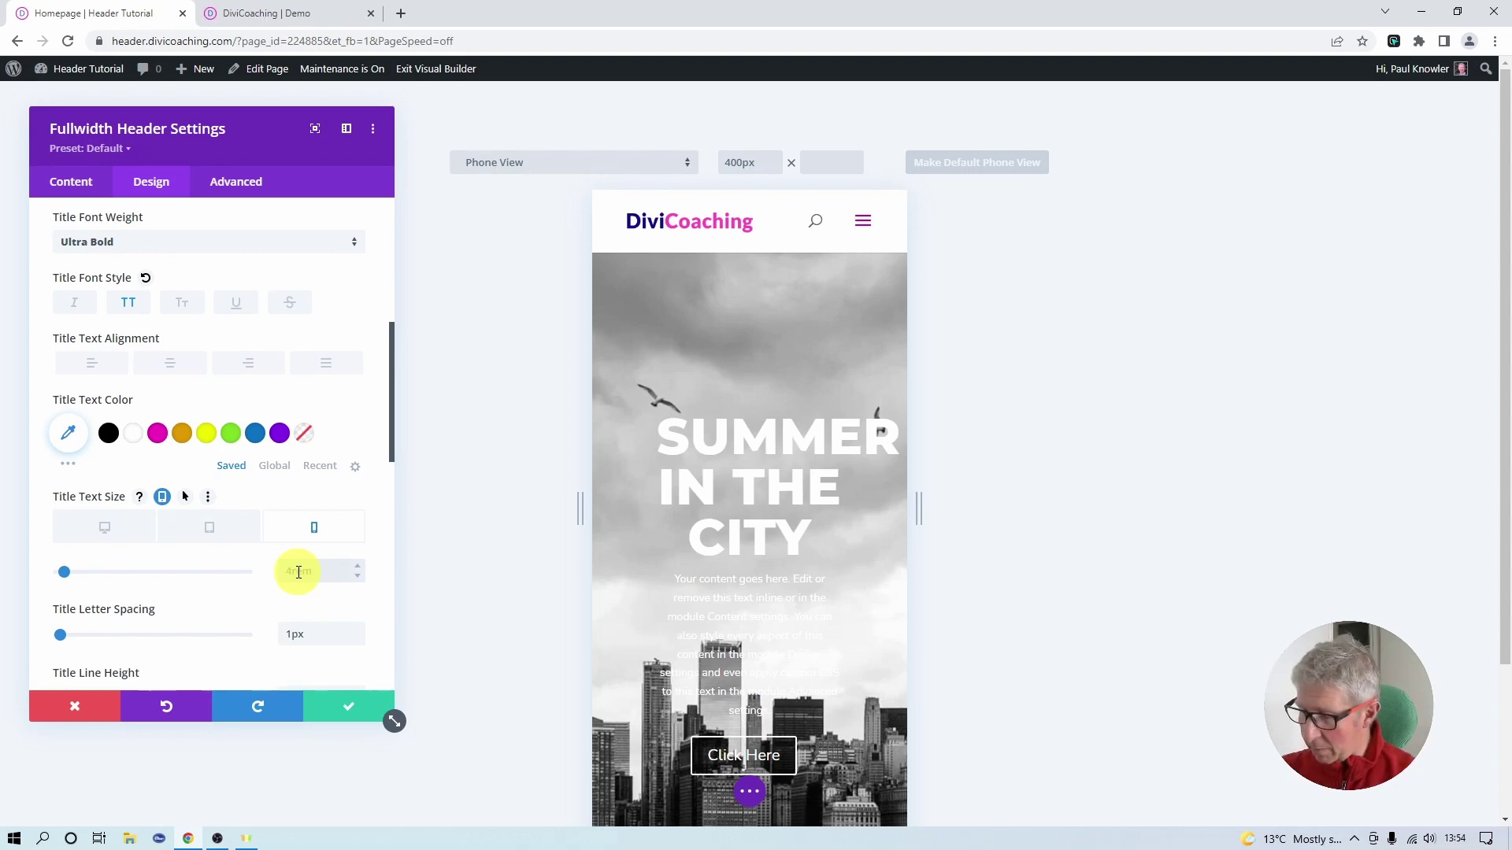
text(2rem)
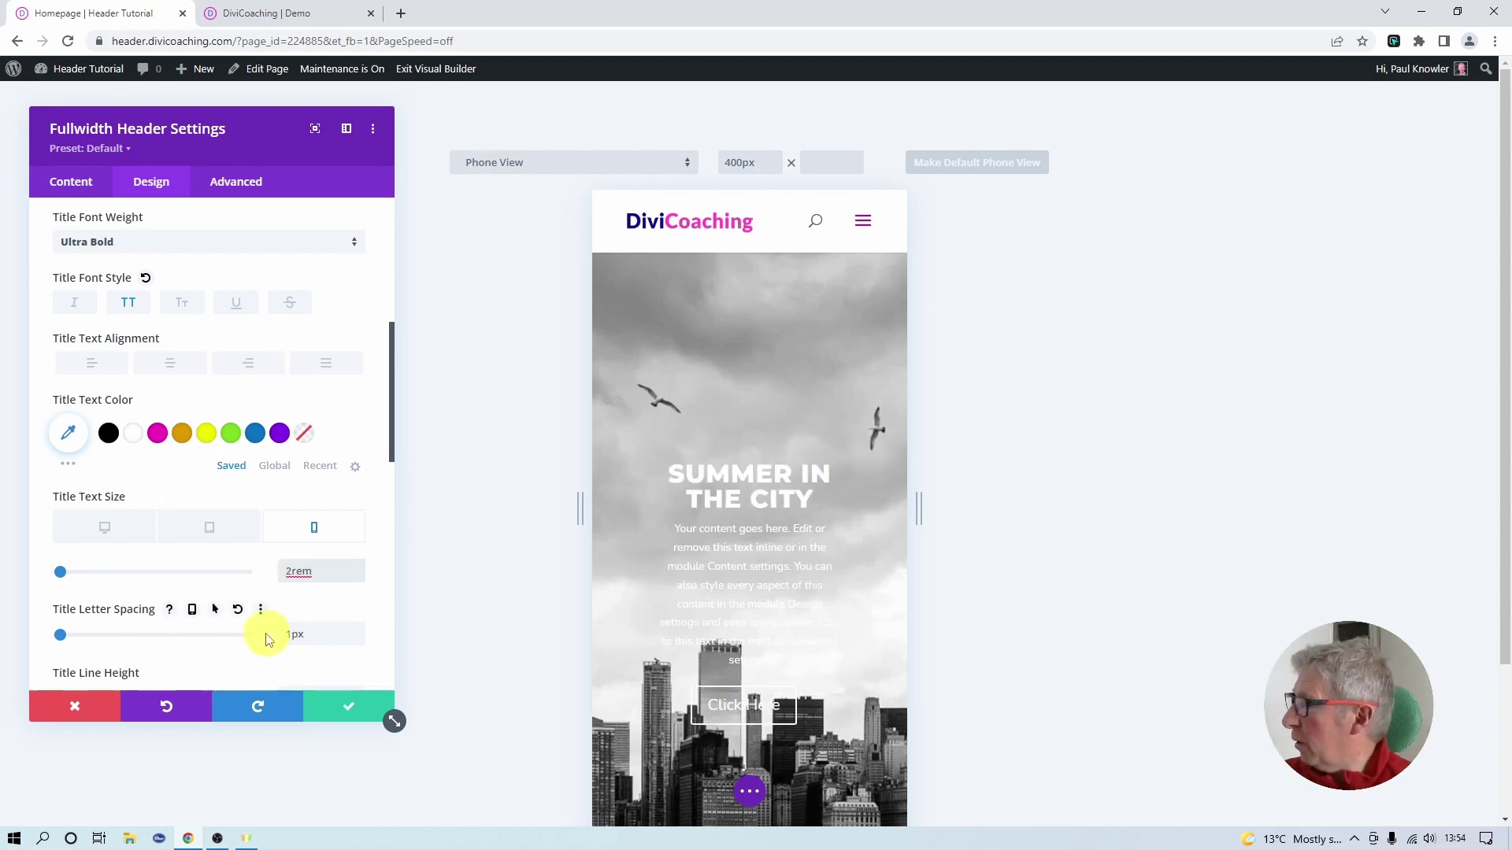
click(349, 719)
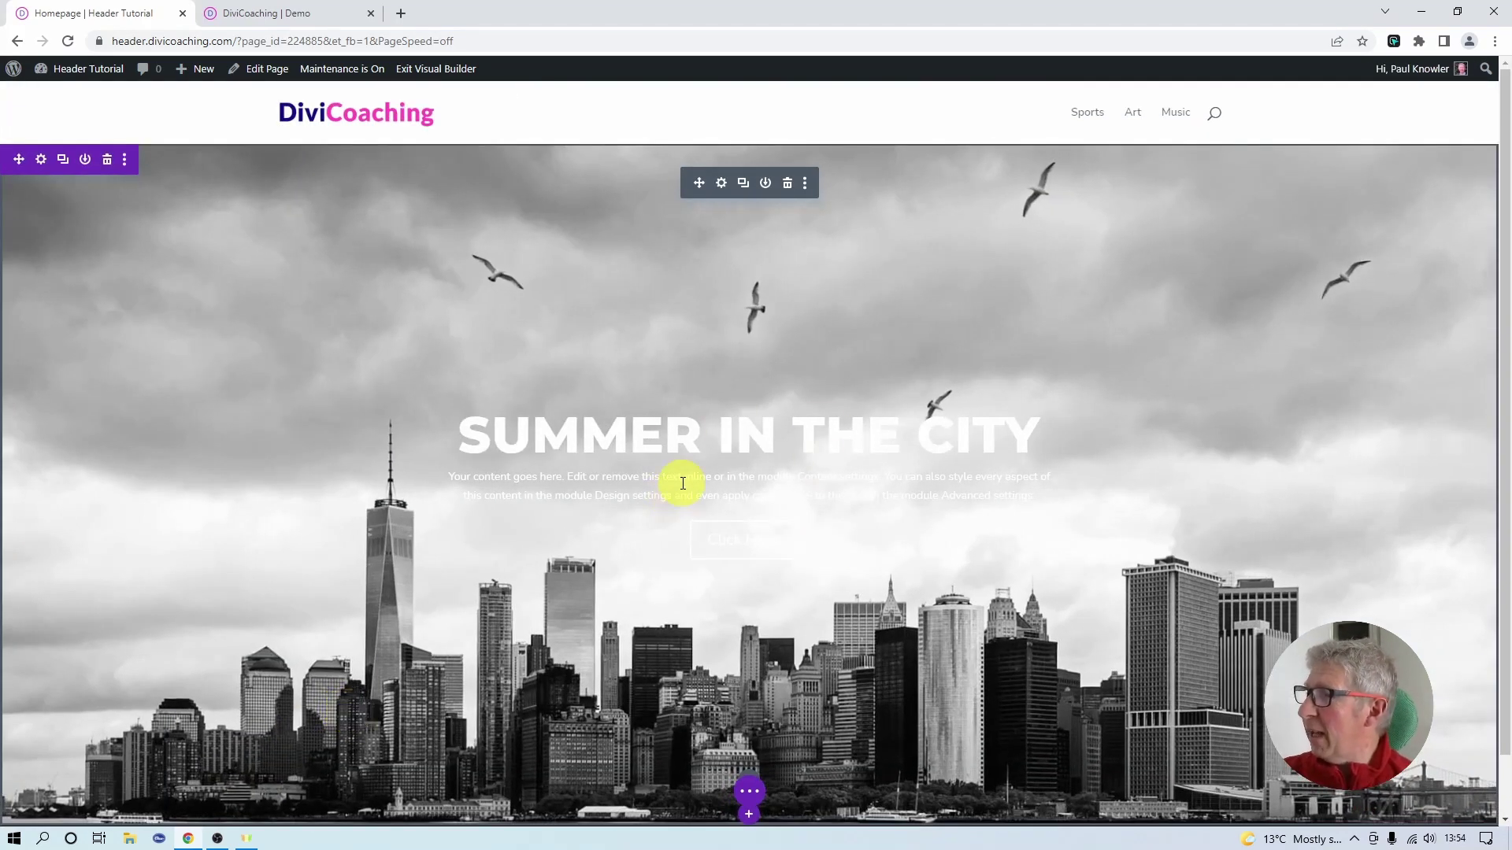
- Add a black background color at 0.25 opacity, rgba(0,0,0,0.25), over the Fullwidth Header's background image
click(721, 183)
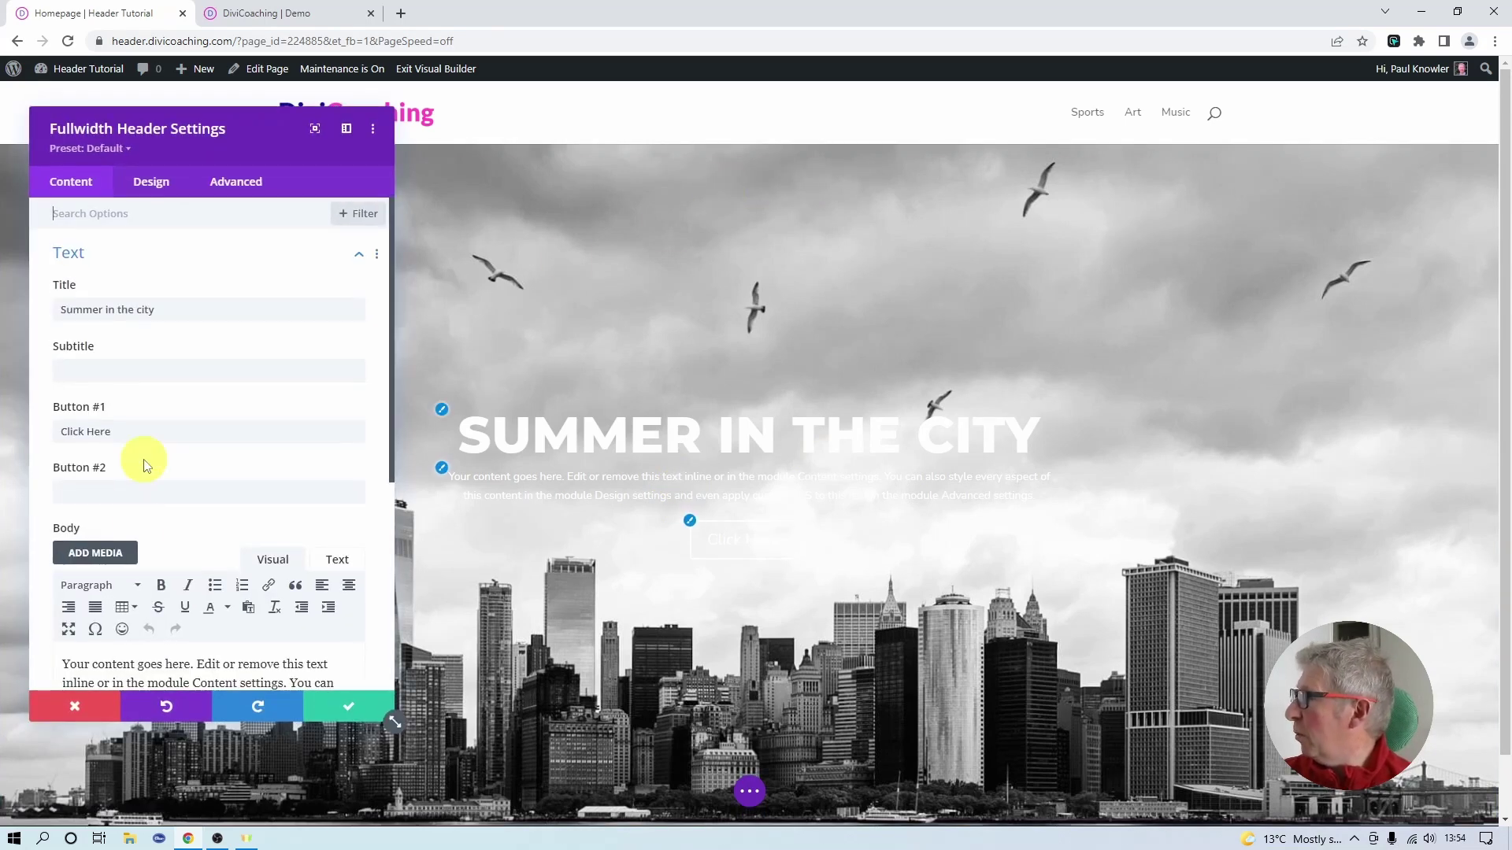
scroll(145, 464, down, 5)
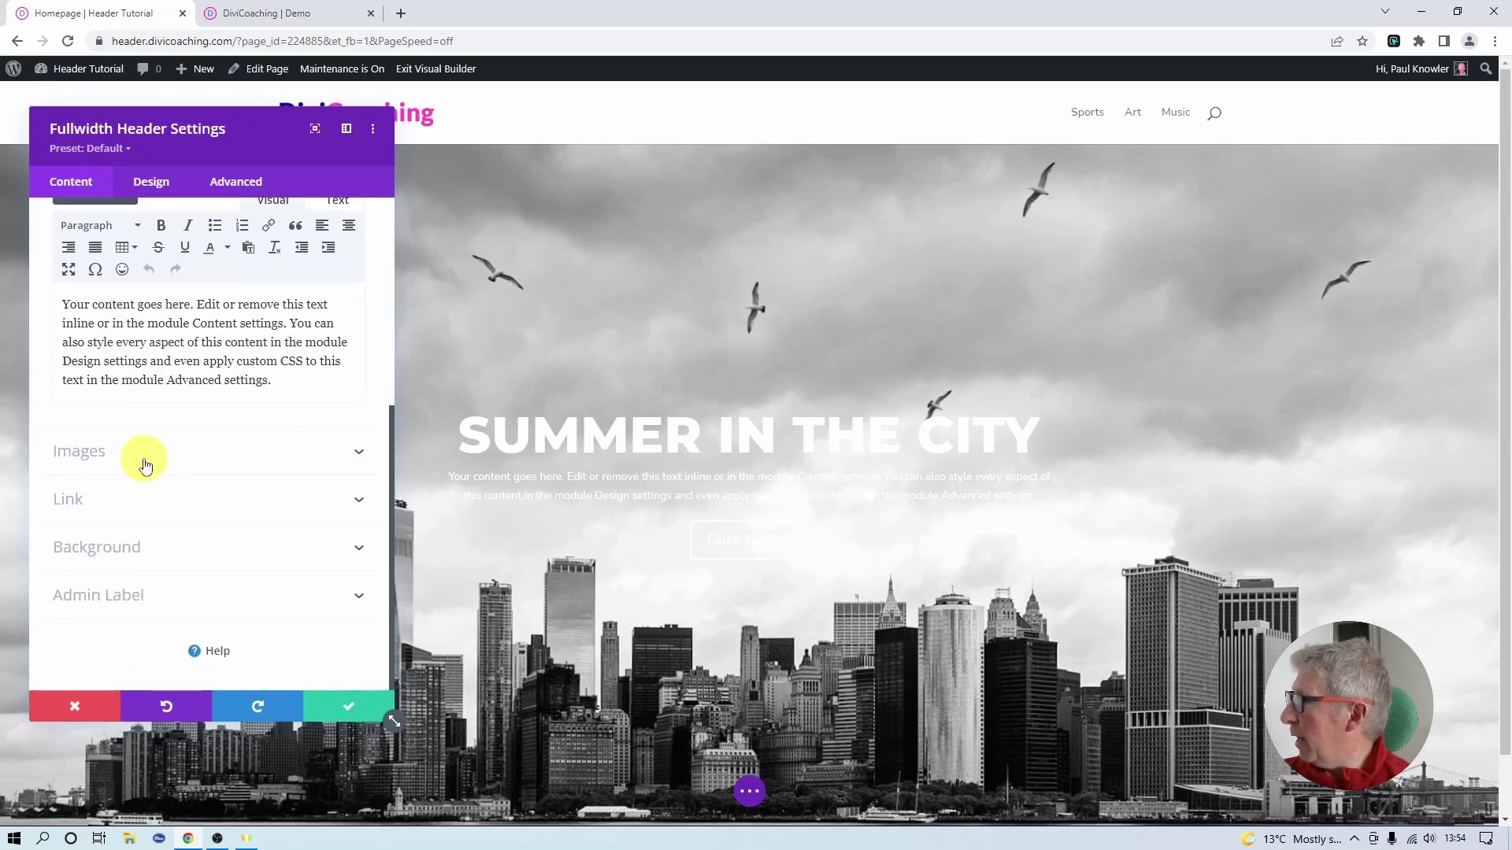
click(90, 545)
click(183, 332)
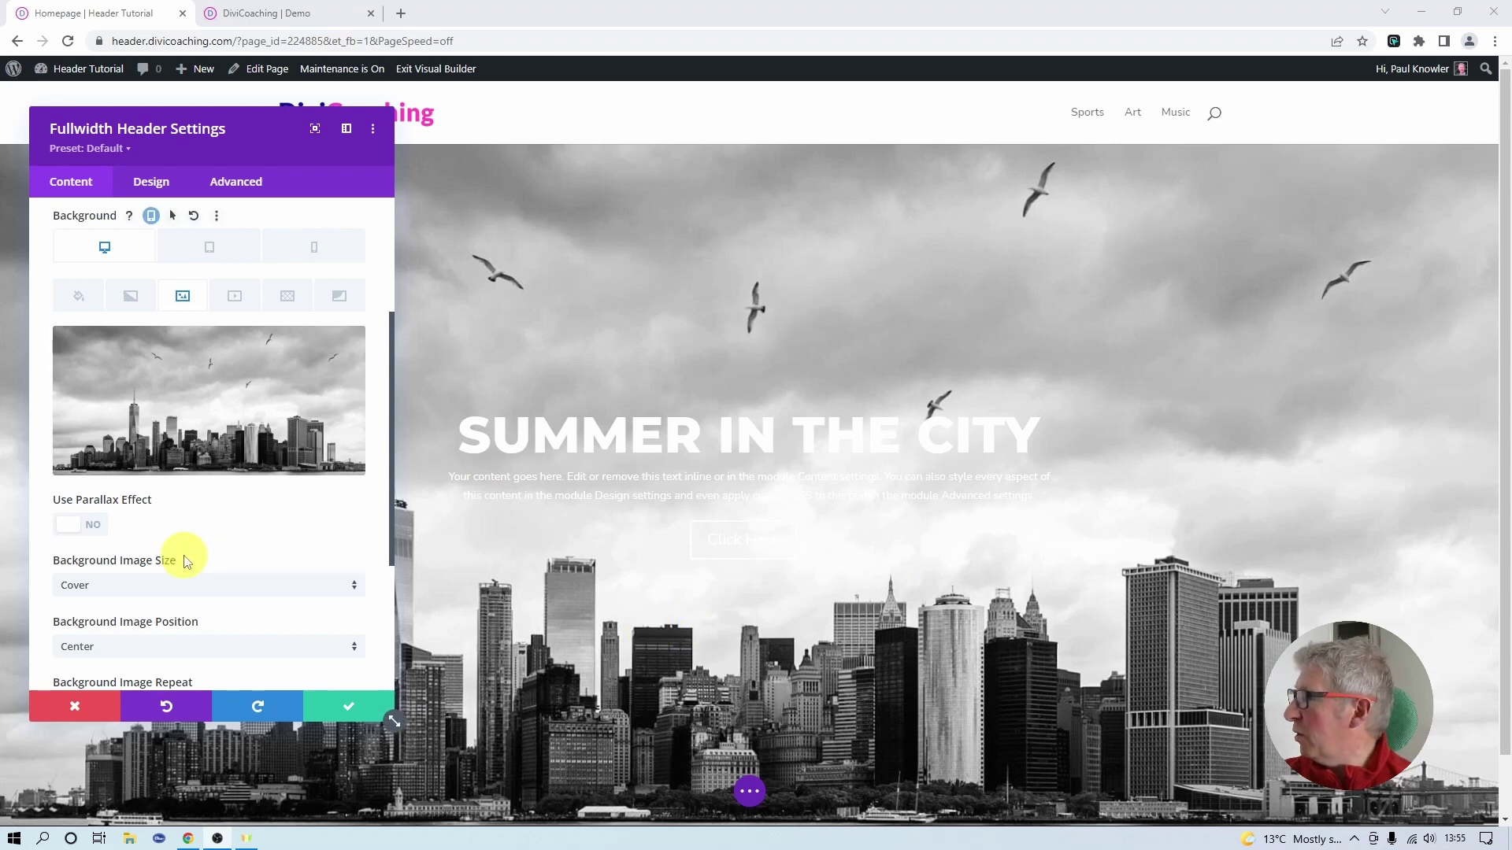
click(79, 300)
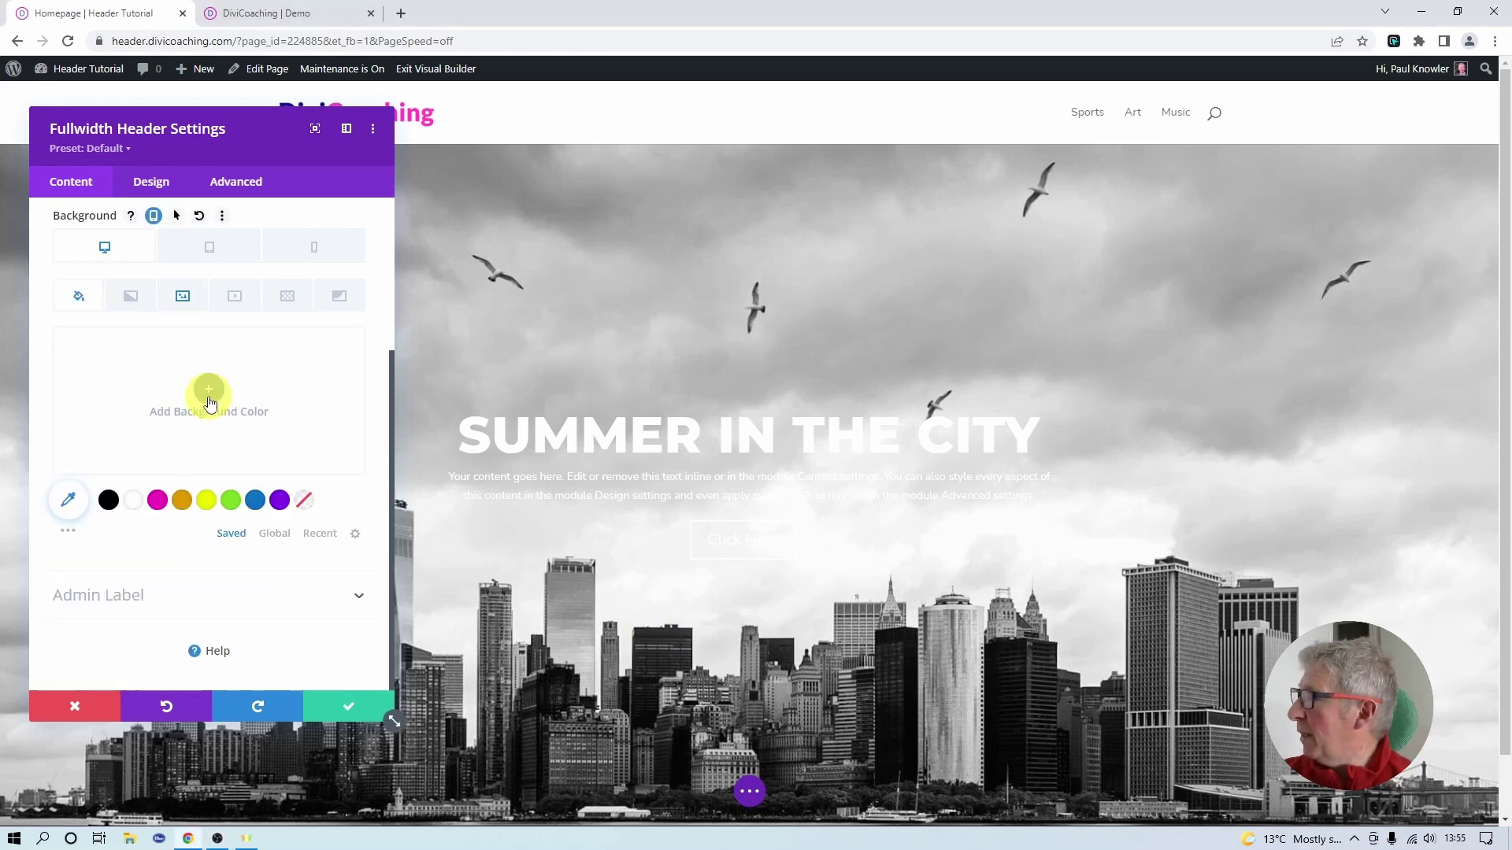
click(109, 501)
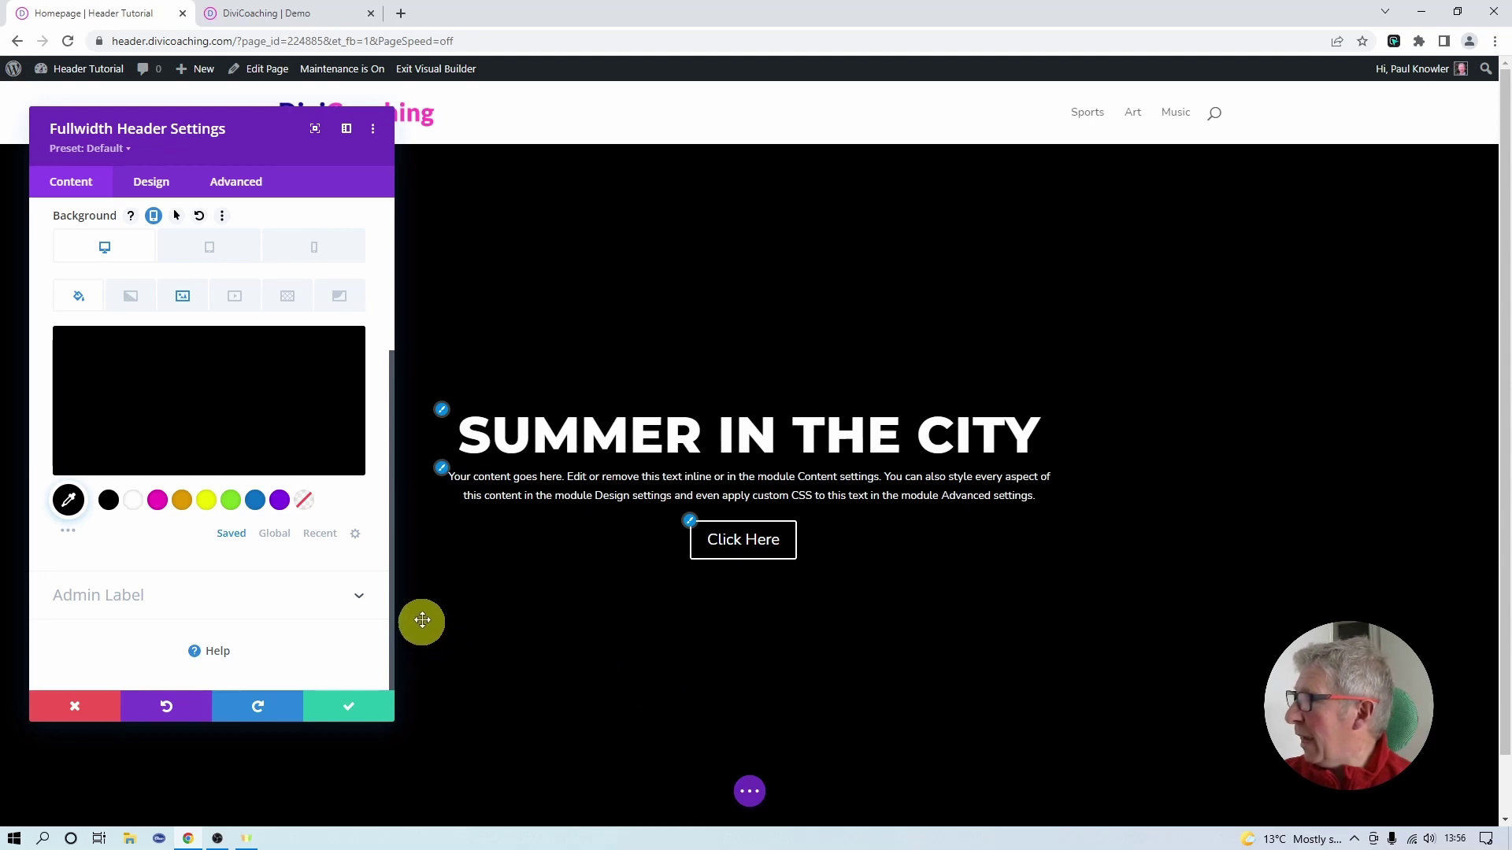
click(210, 398)
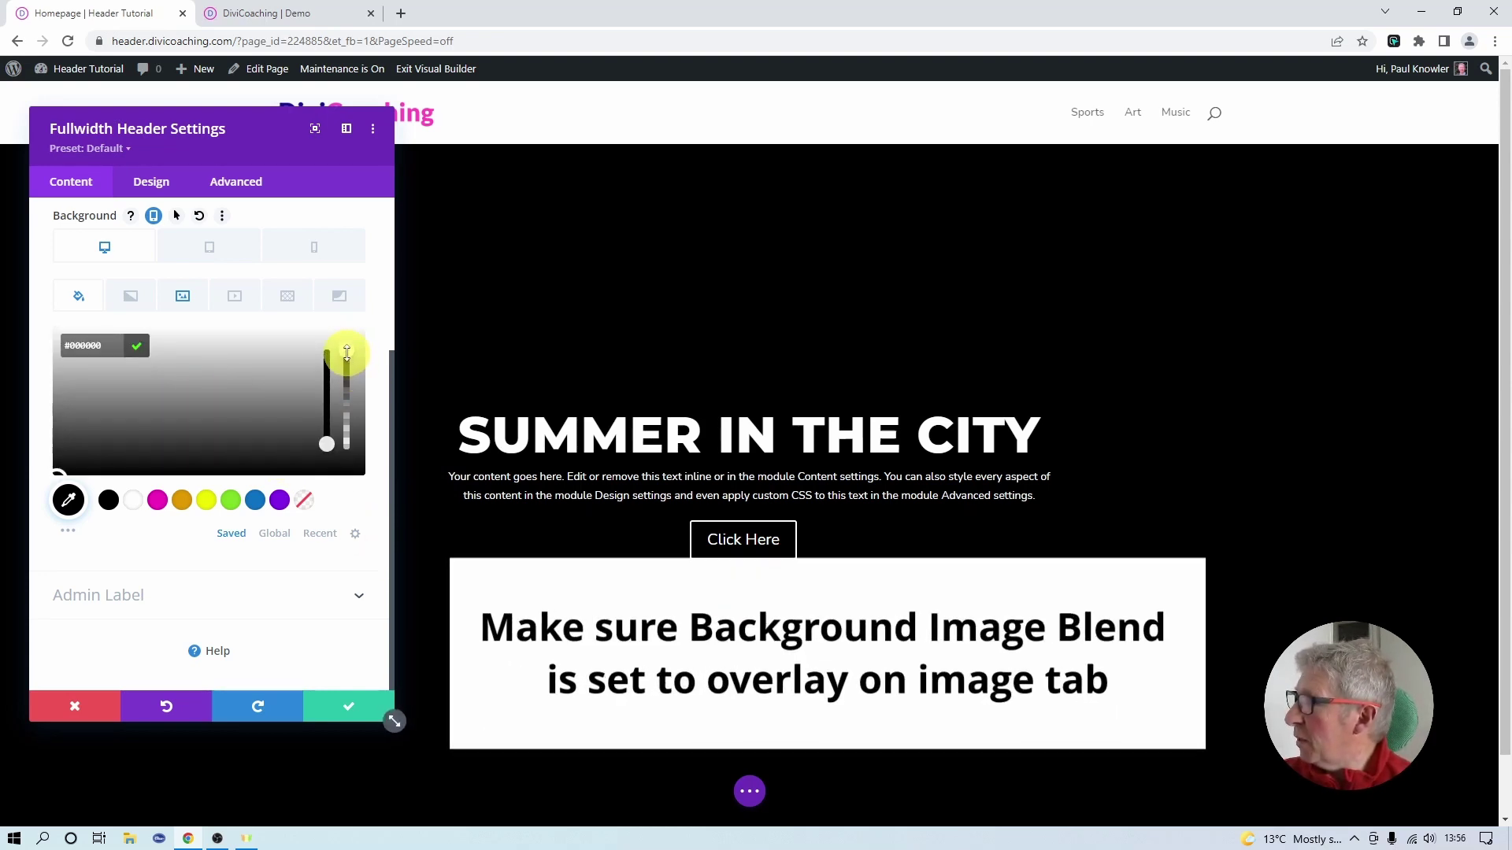
drag(347, 352, 352, 438)
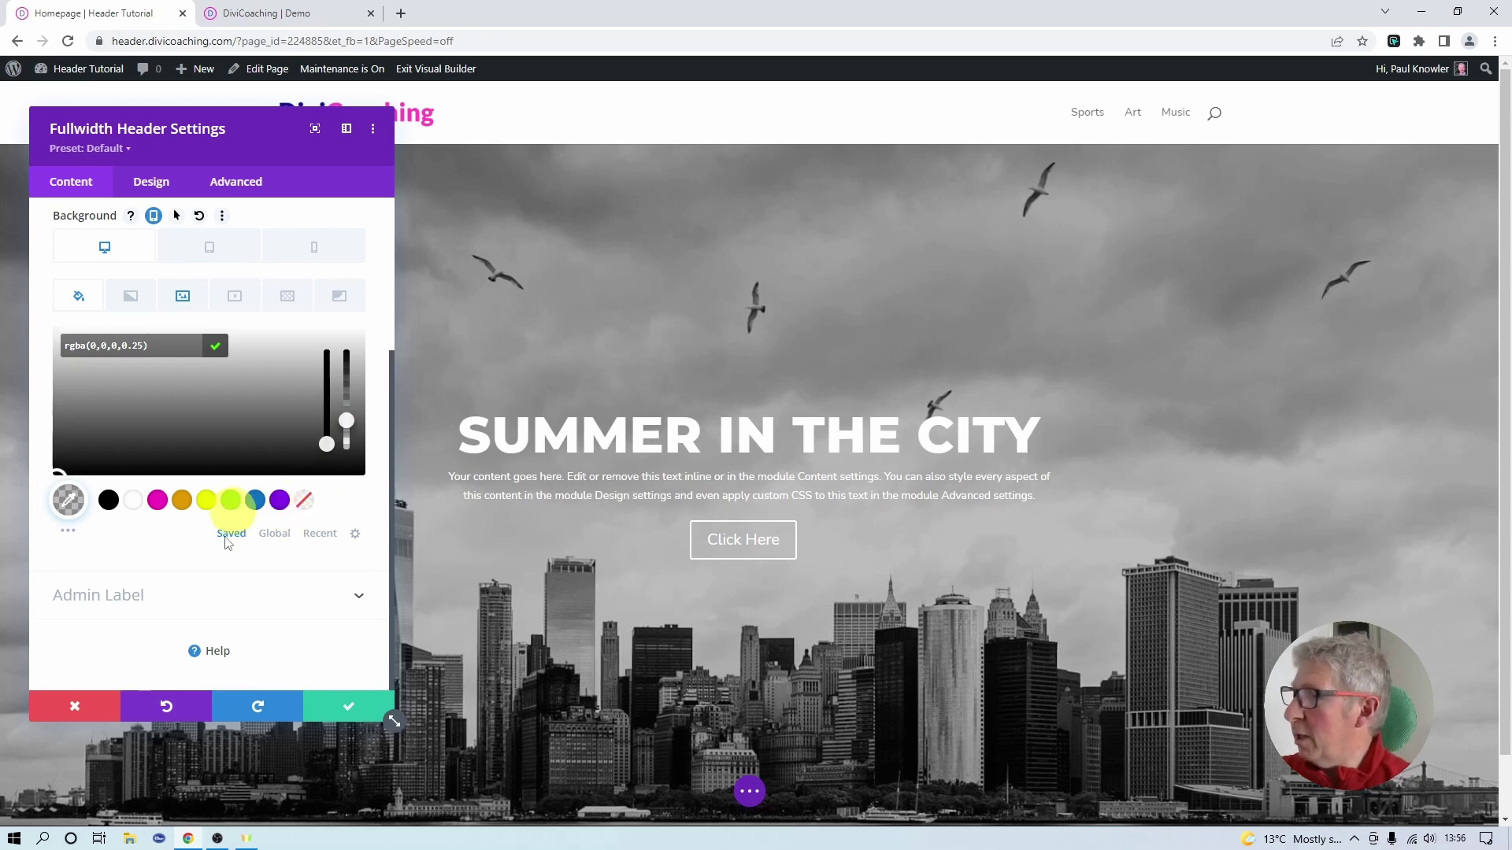
- Preview the darkened header background in tablet and phone views, and save the module settings
click(210, 249)
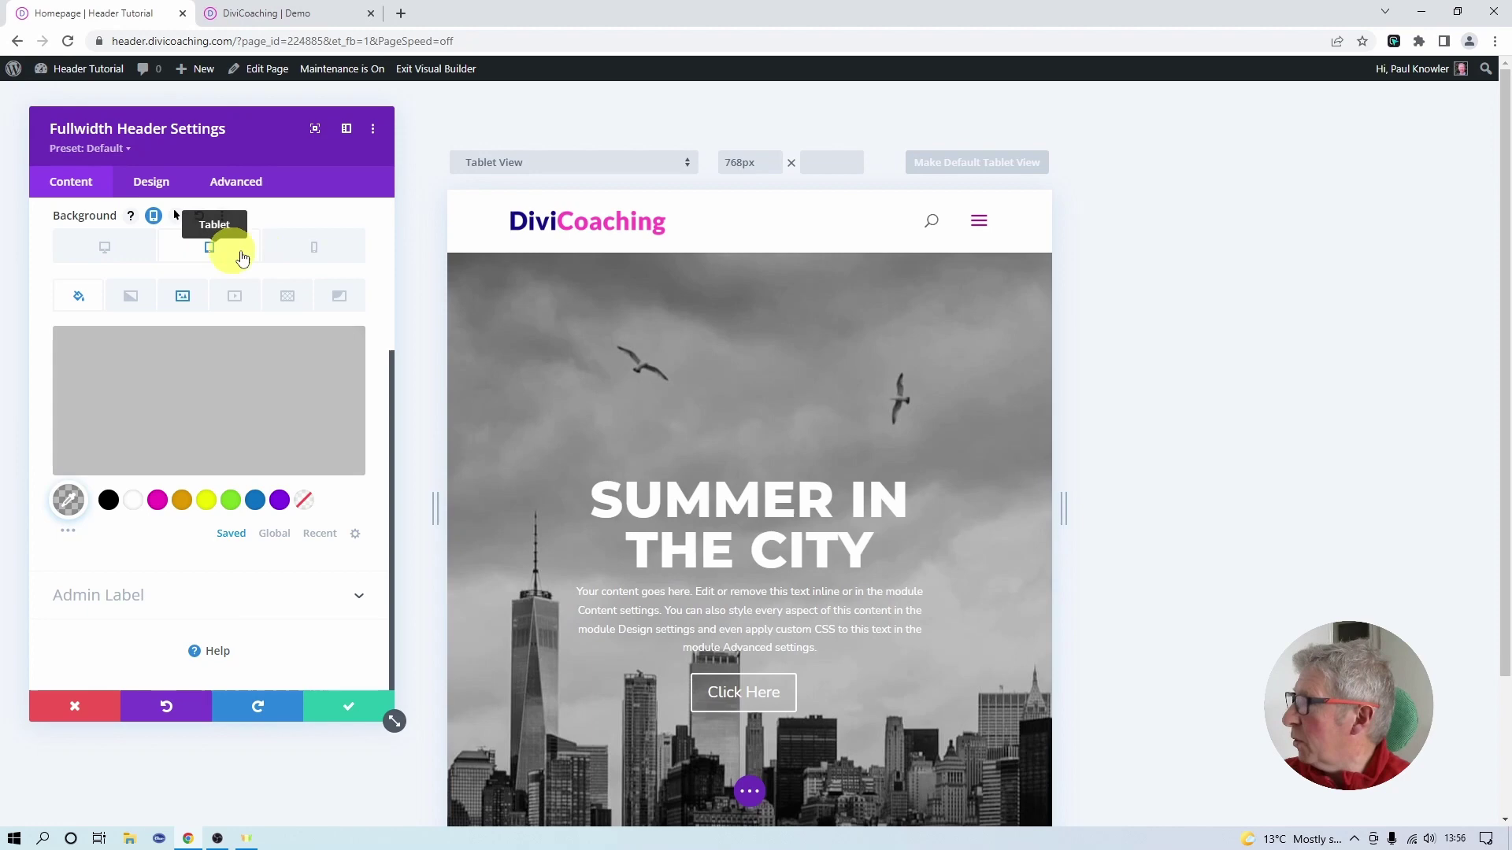
click(313, 250)
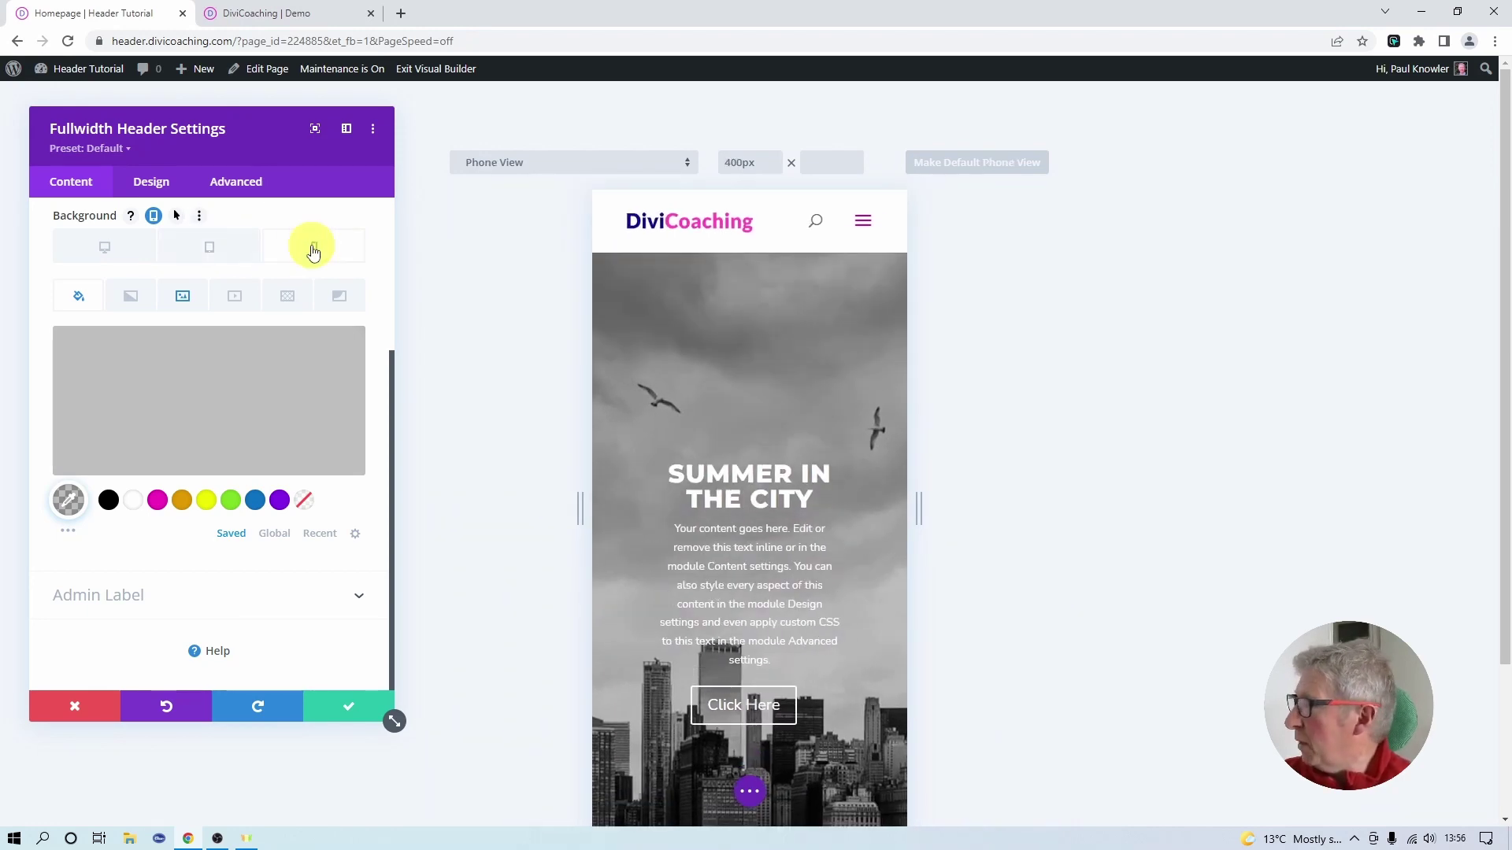
click(348, 706)
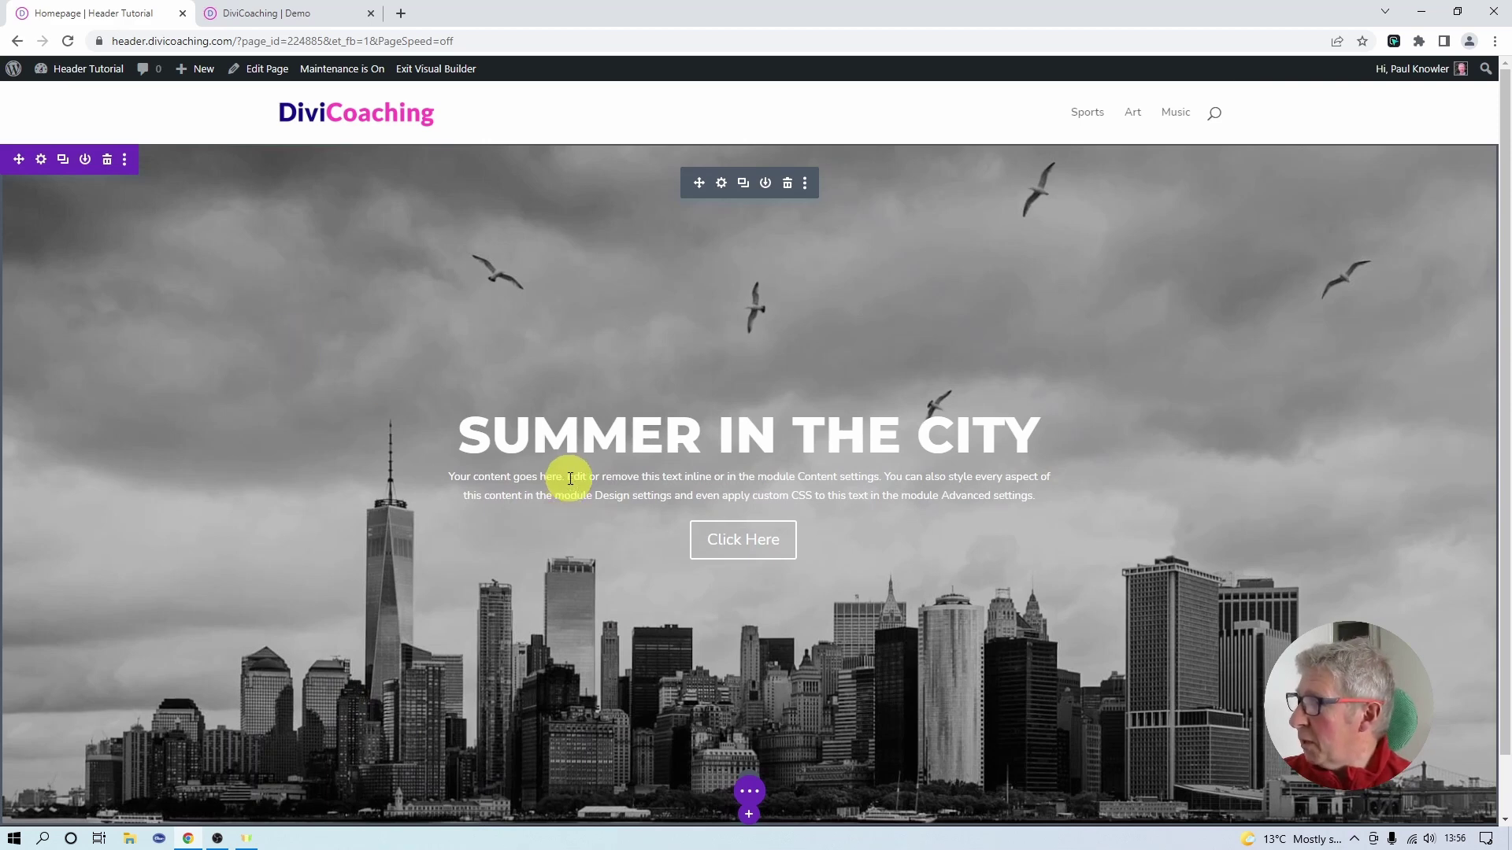
- Set the Fullwidth Header's body font weight to Semi Bold
click(722, 186)
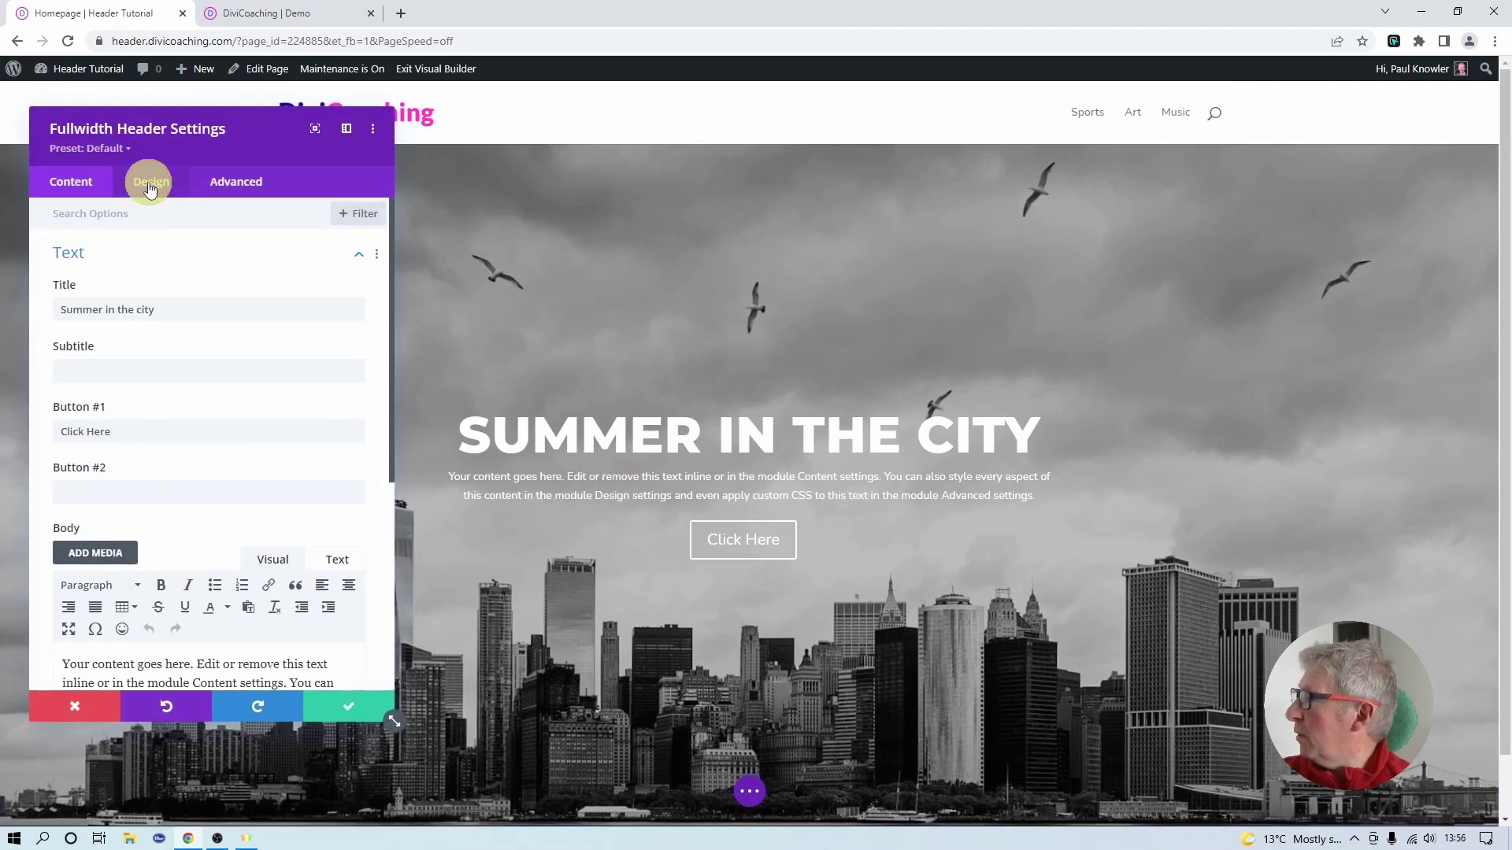
click(149, 188)
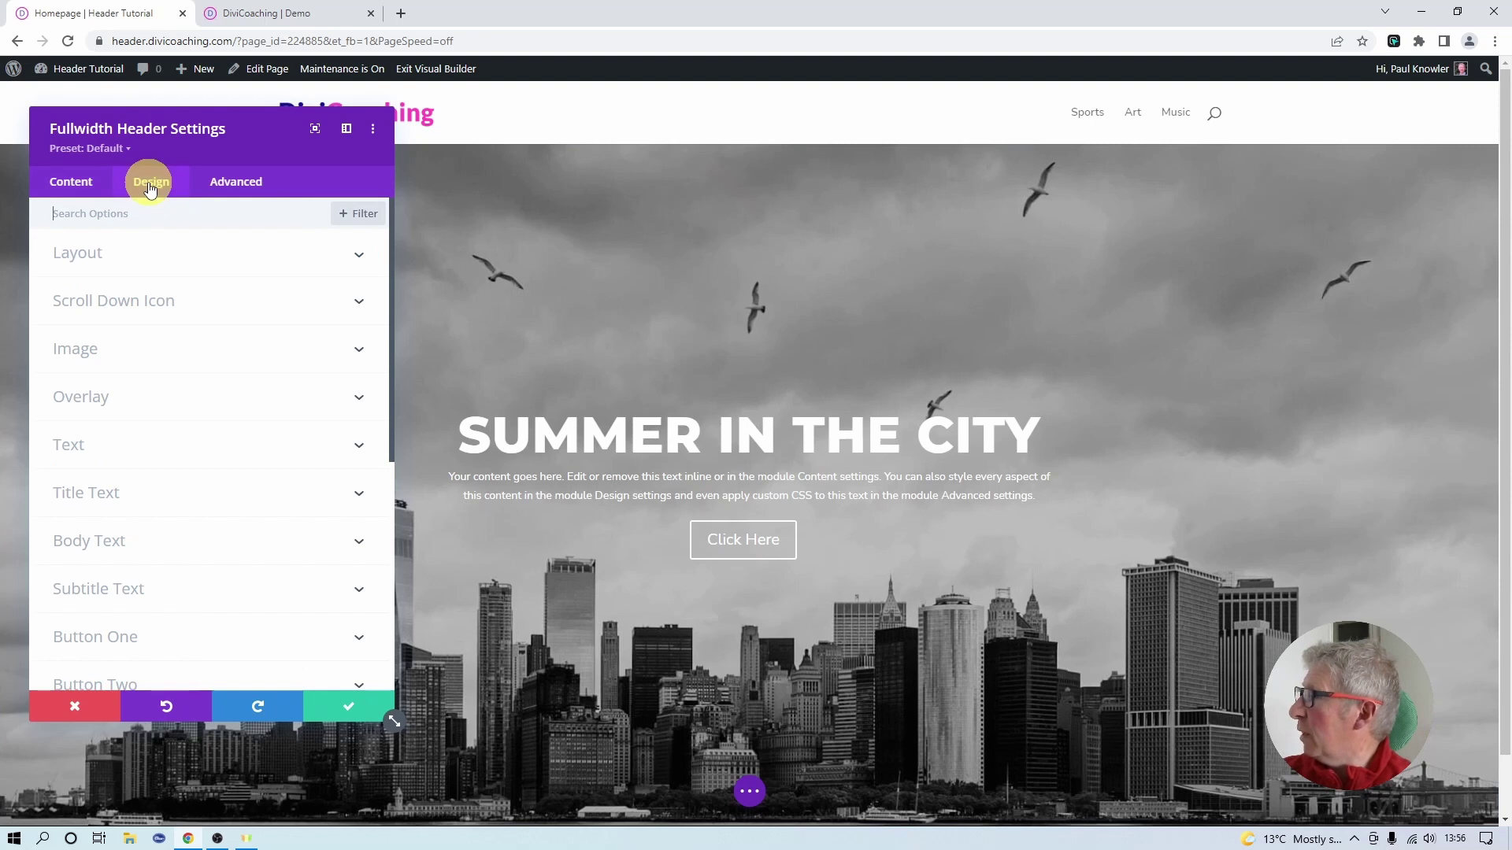
click(92, 544)
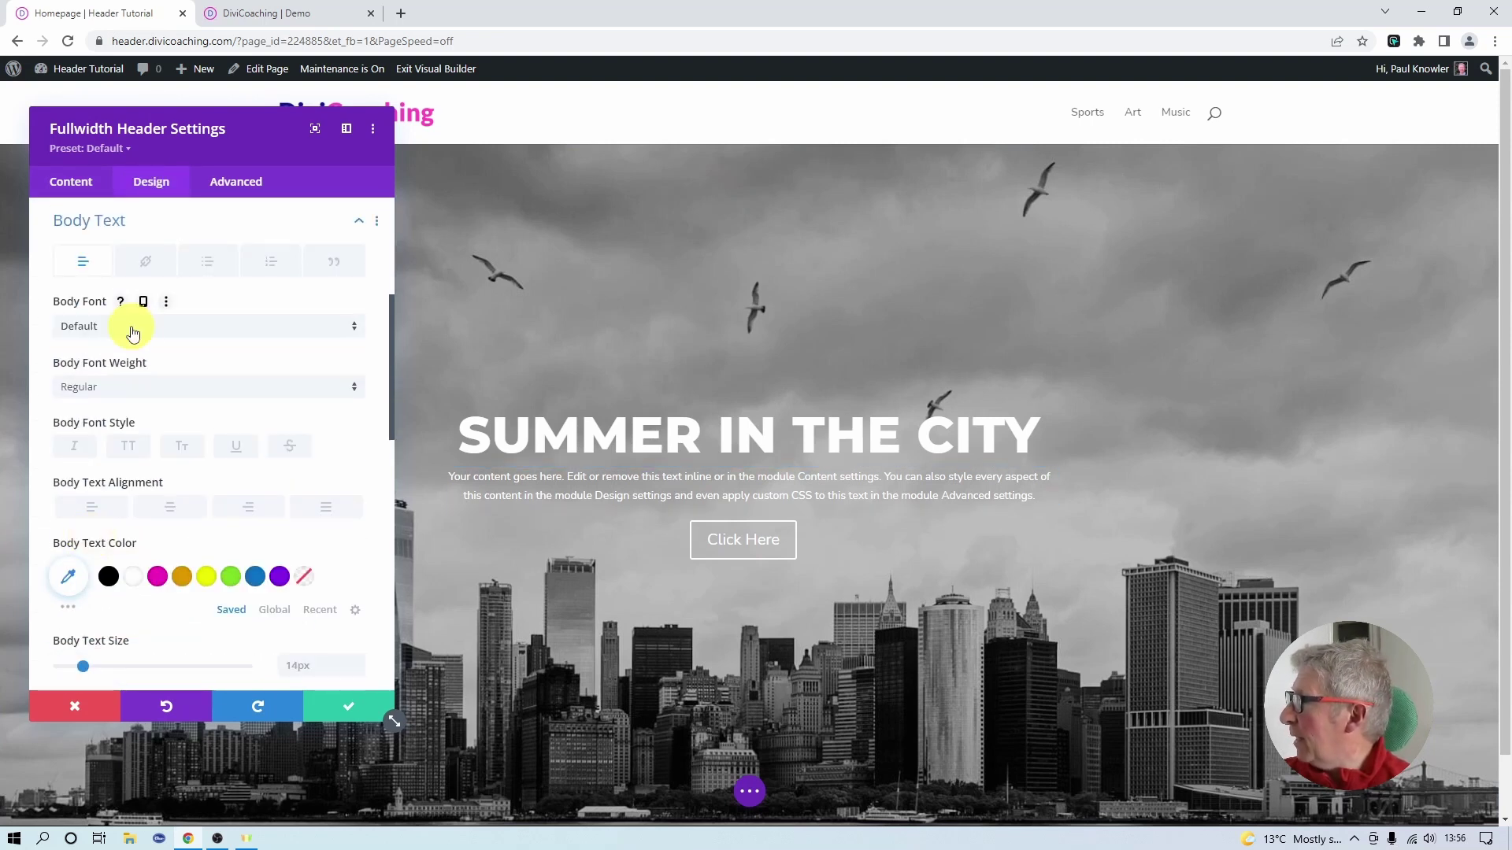
click(121, 386)
click(122, 461)
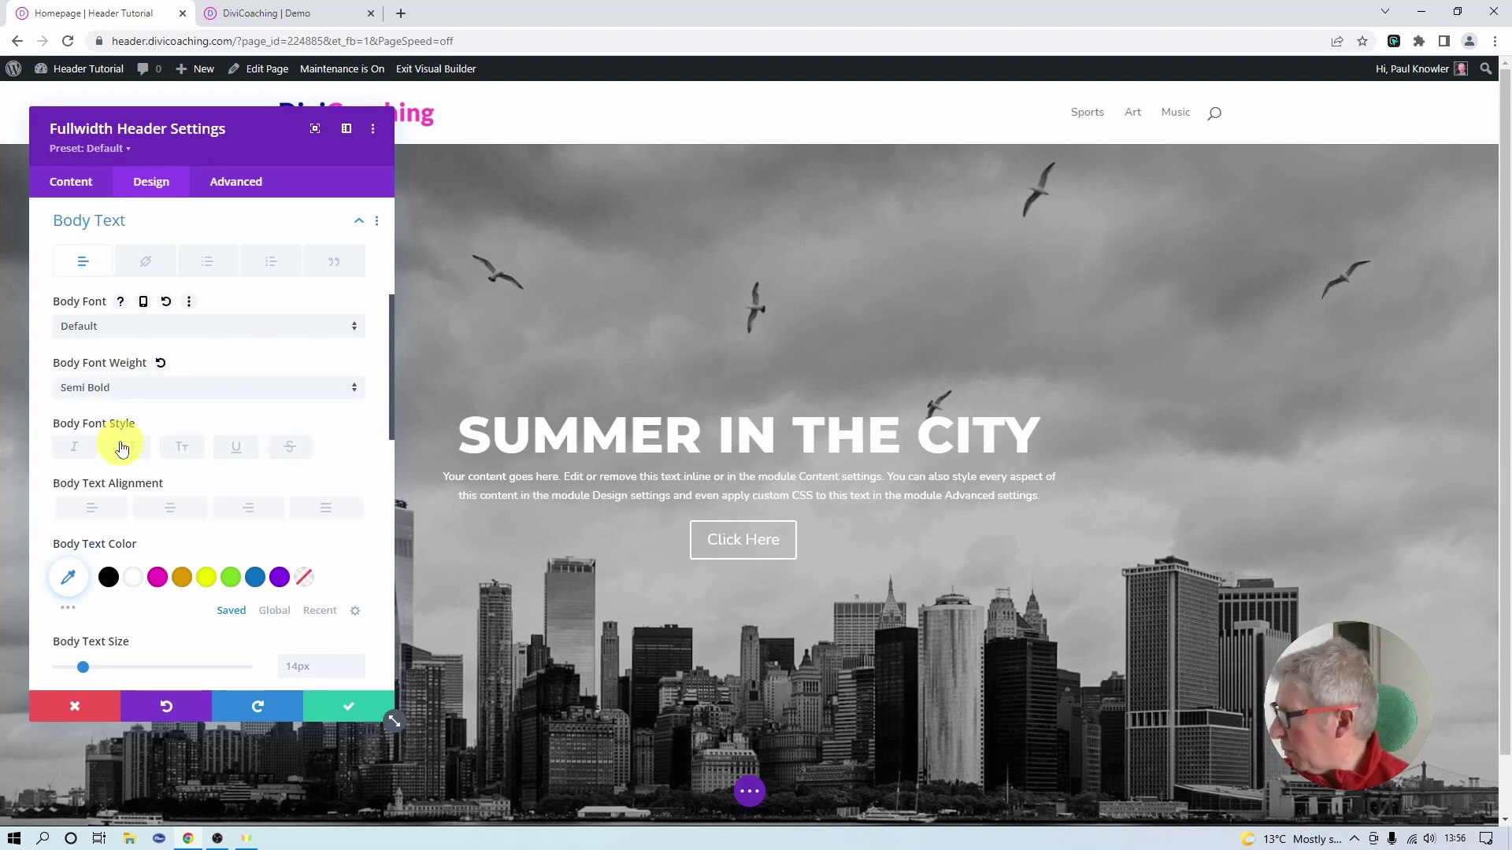
- Enable responsive body text sizing with a desktop size of 1.5rem, and set the body line height to 1.4em
scroll(161, 495, down, 2)
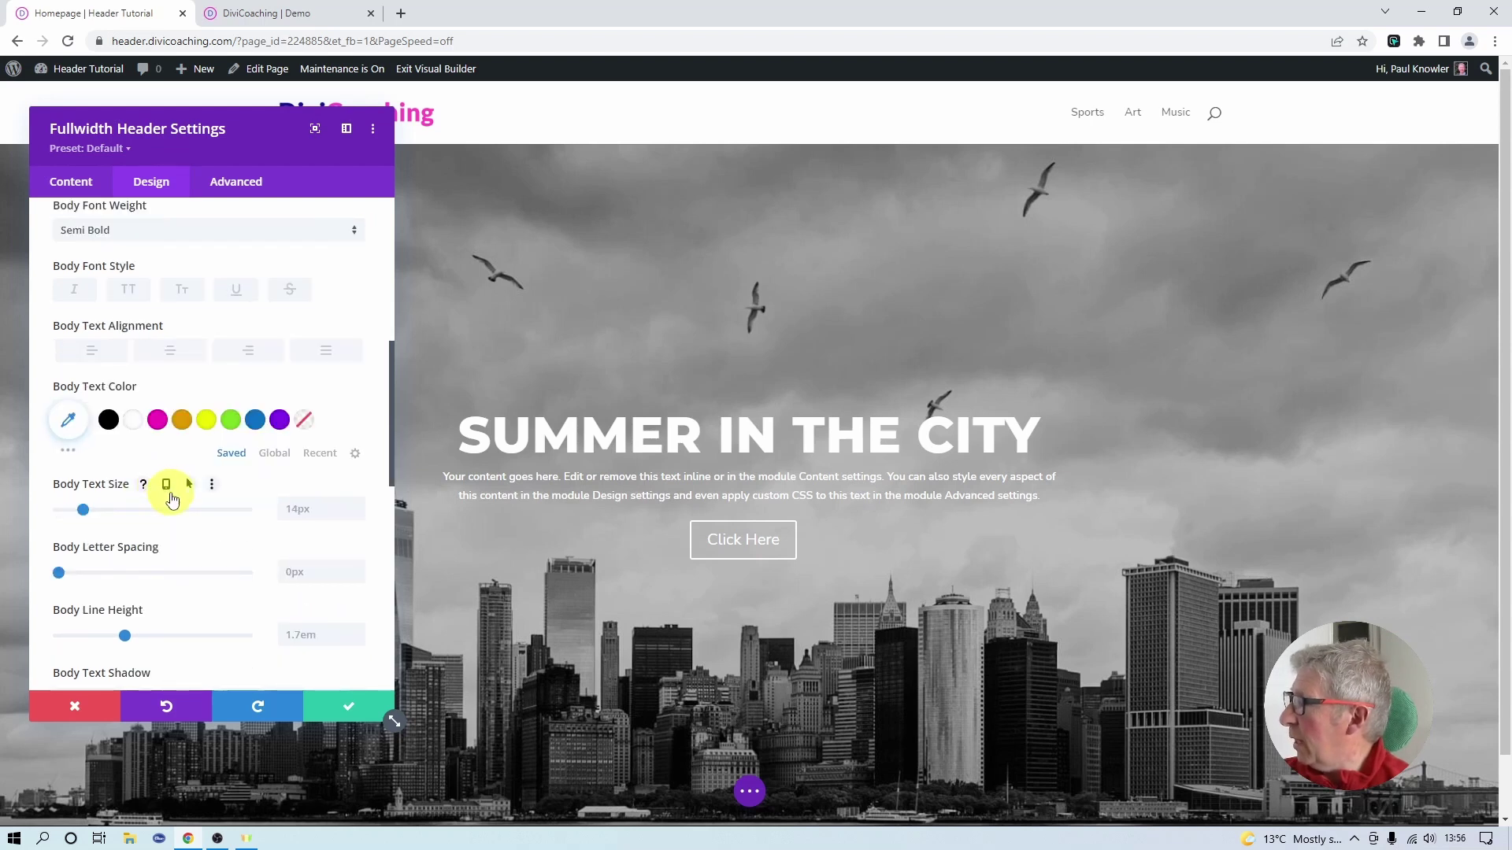
click(166, 485)
click(322, 561)
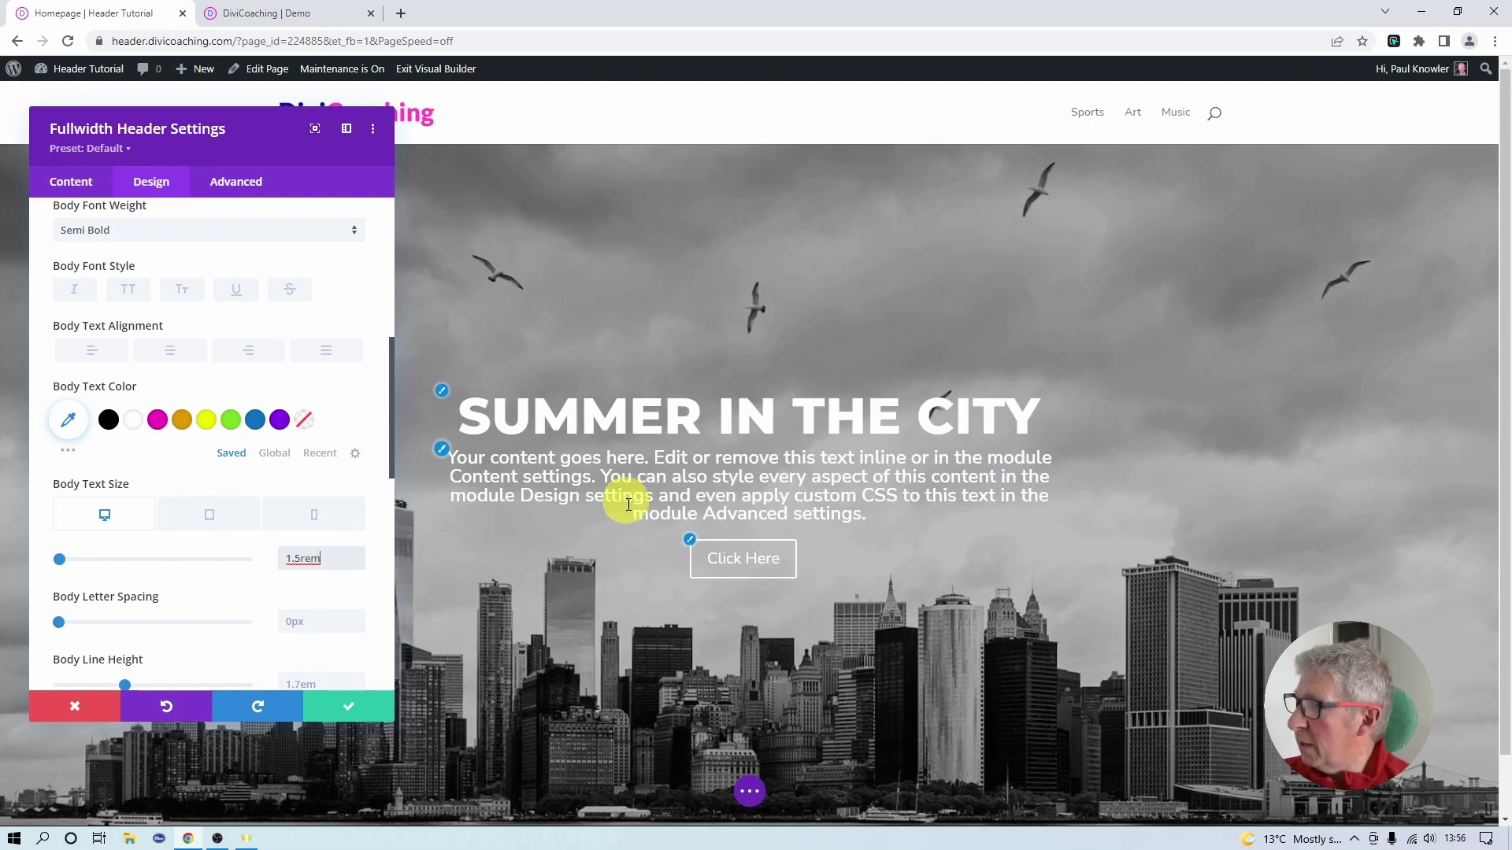
scroll(315, 628, down, 1)
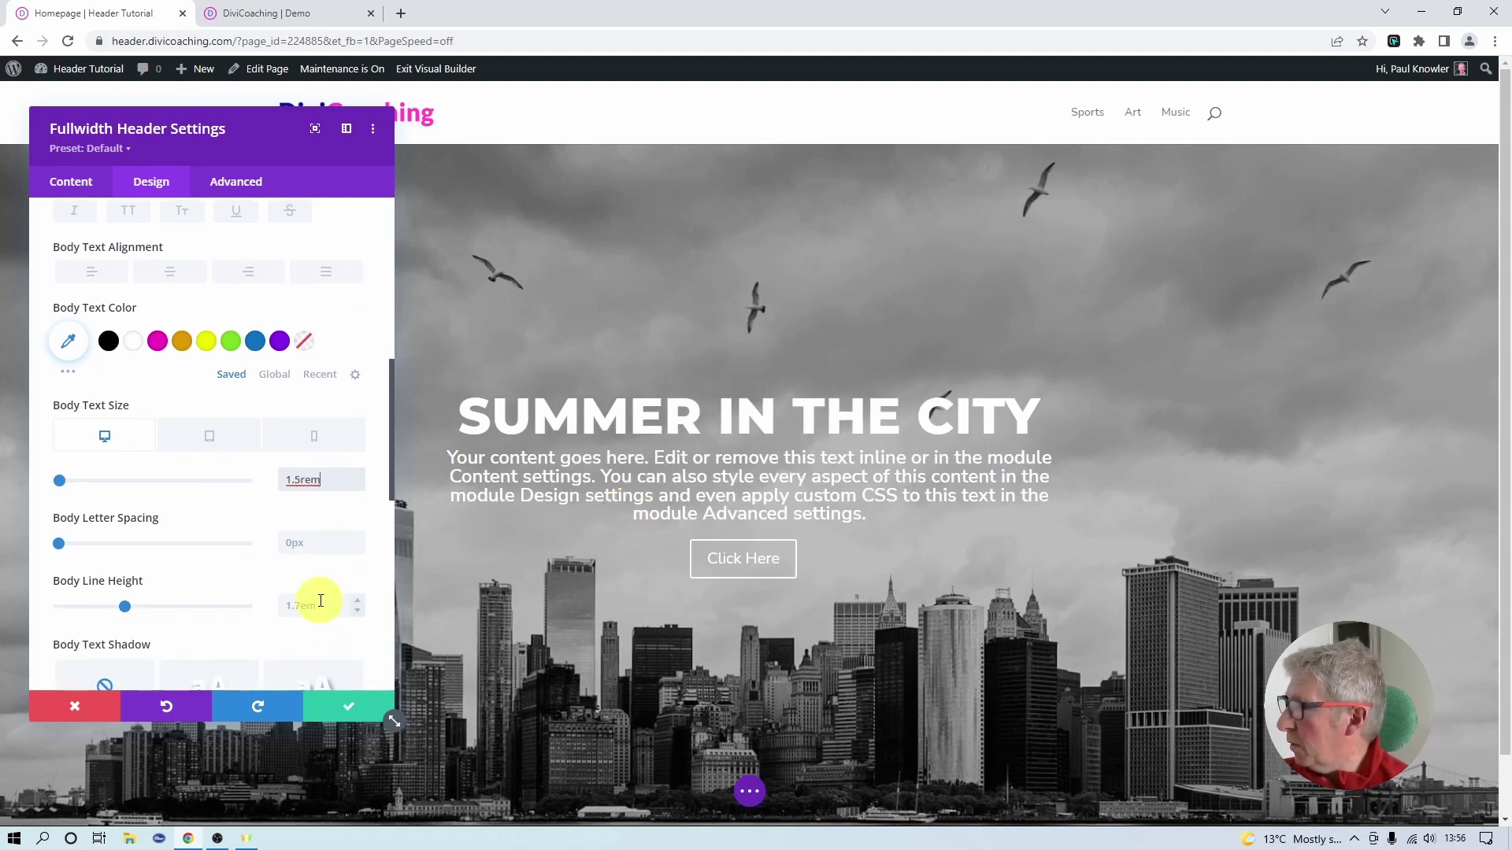
click(275, 615)
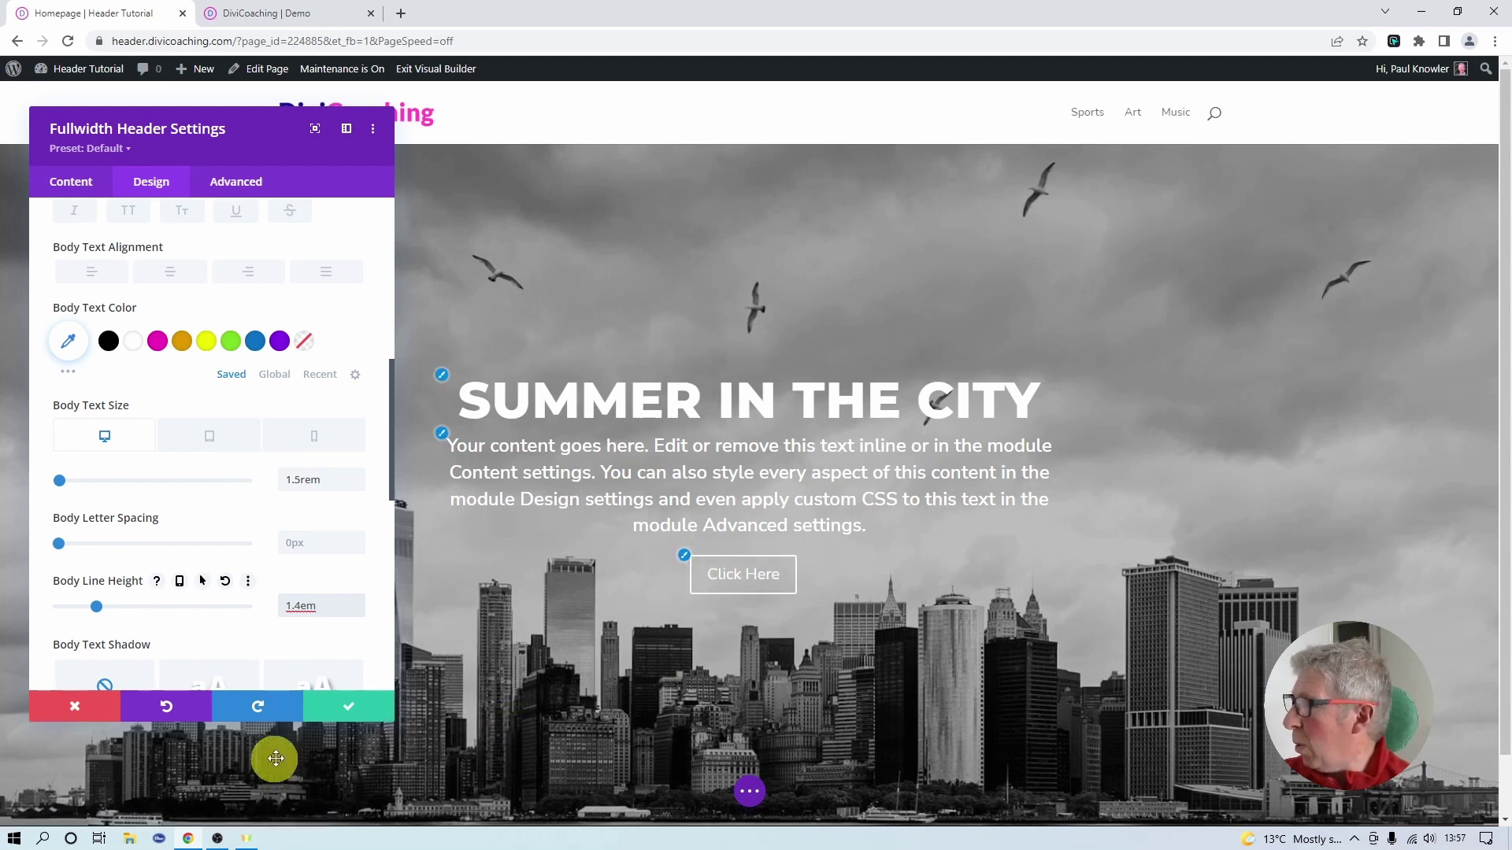
- Label the header's second button "Contact" and change the first button's text to "Find out more"
click(66, 186)
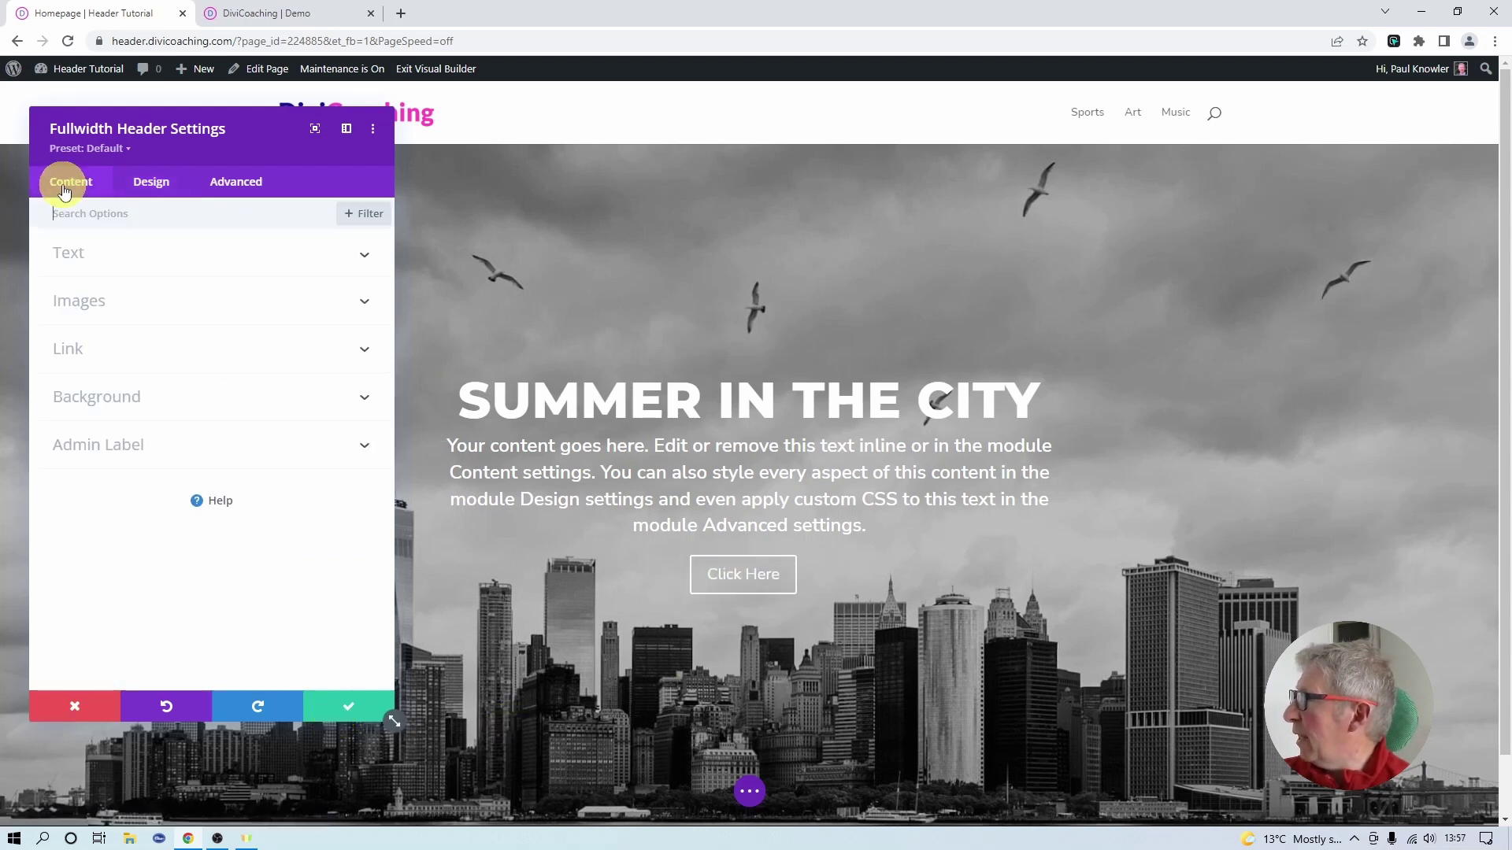
click(69, 253)
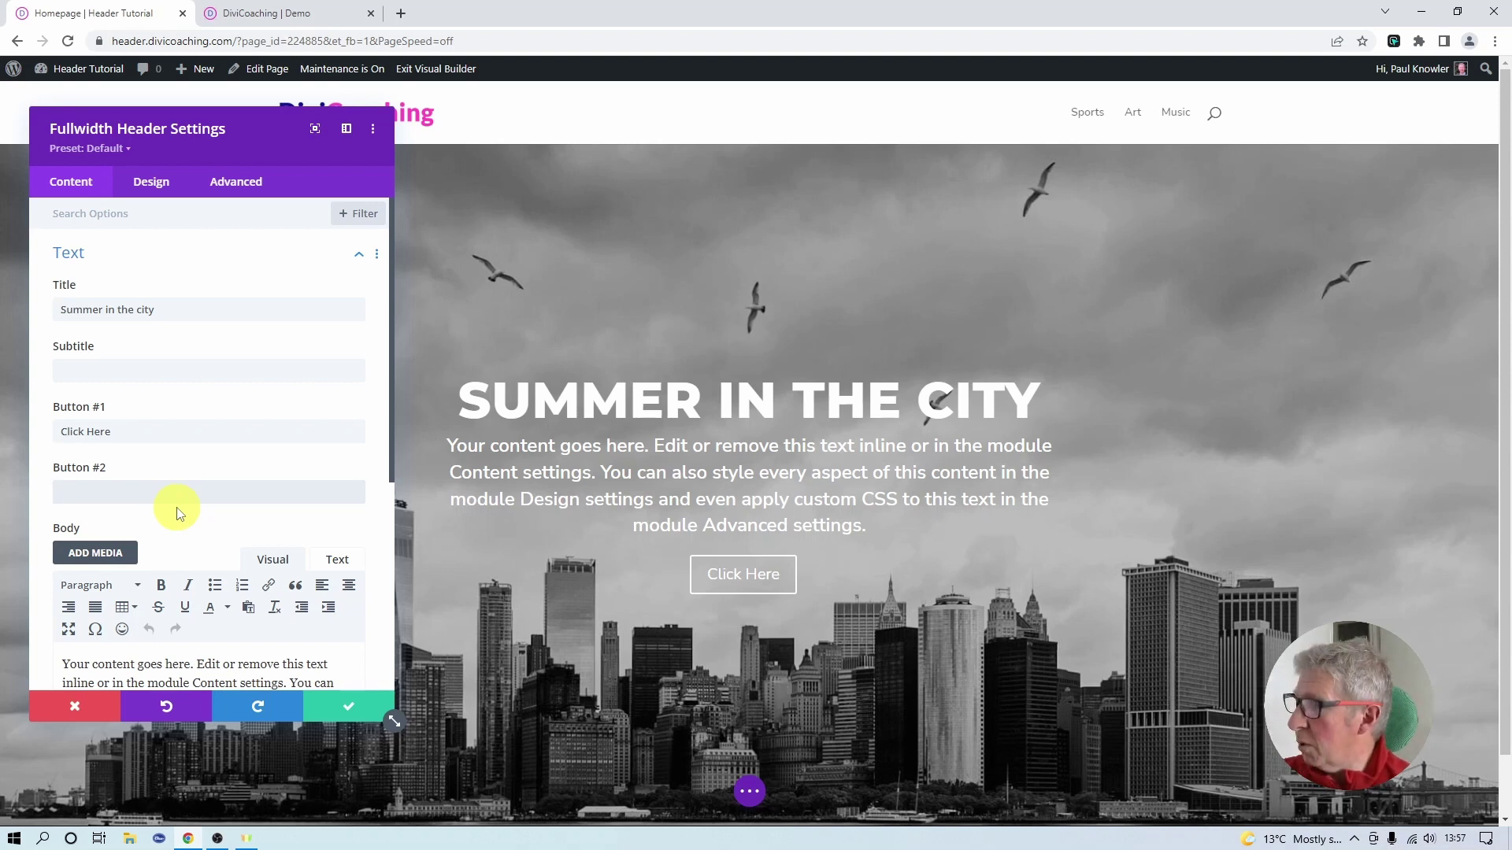
text(Ciontac)
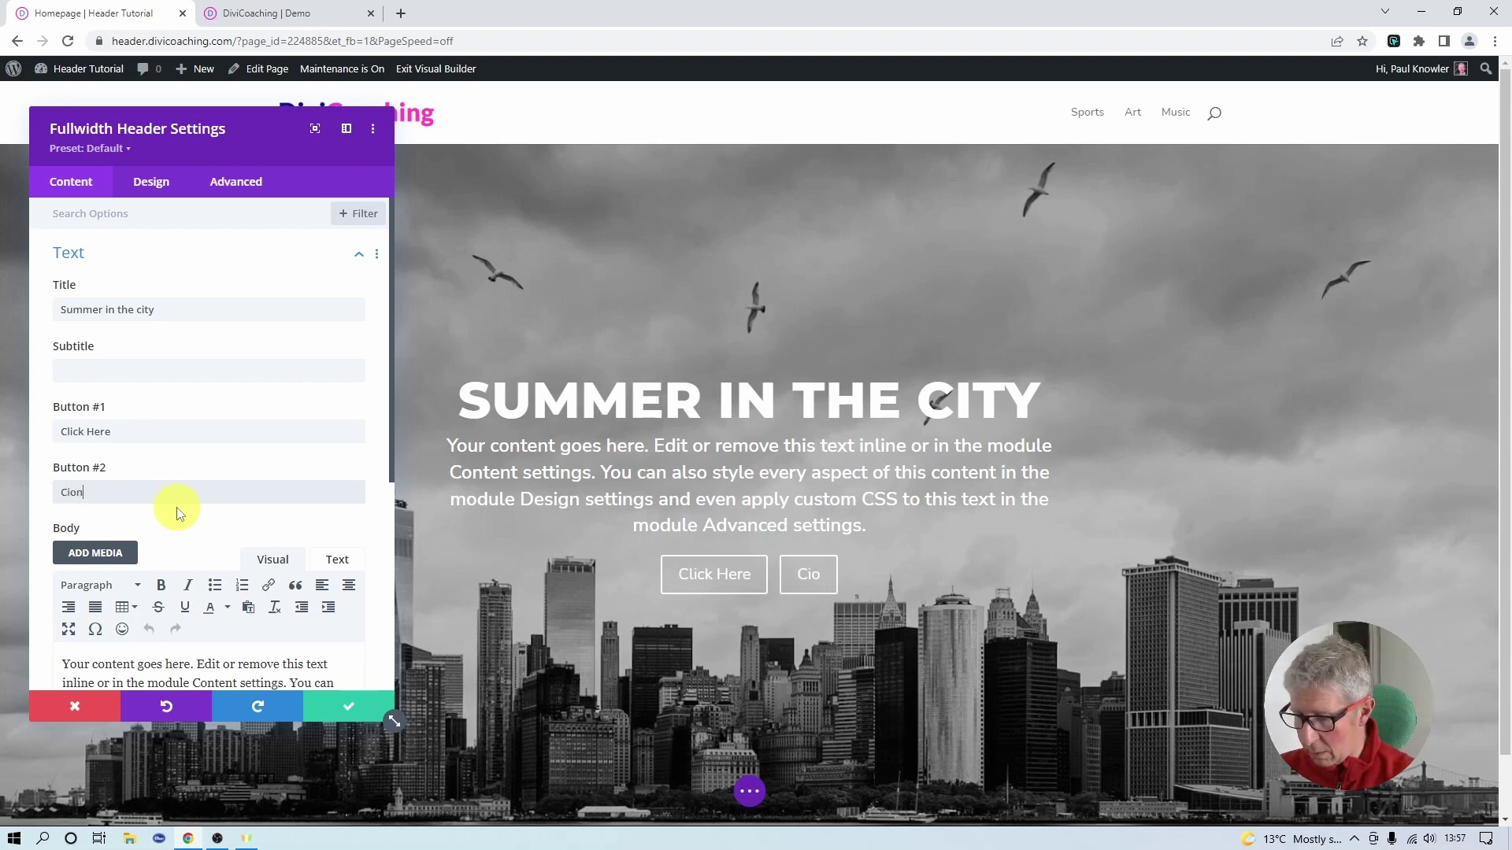
key(BackSpace)
key(BackSpace)
key(BackSpace)
key(BackSpace)
key(BackSpace)
key(BackSpace)
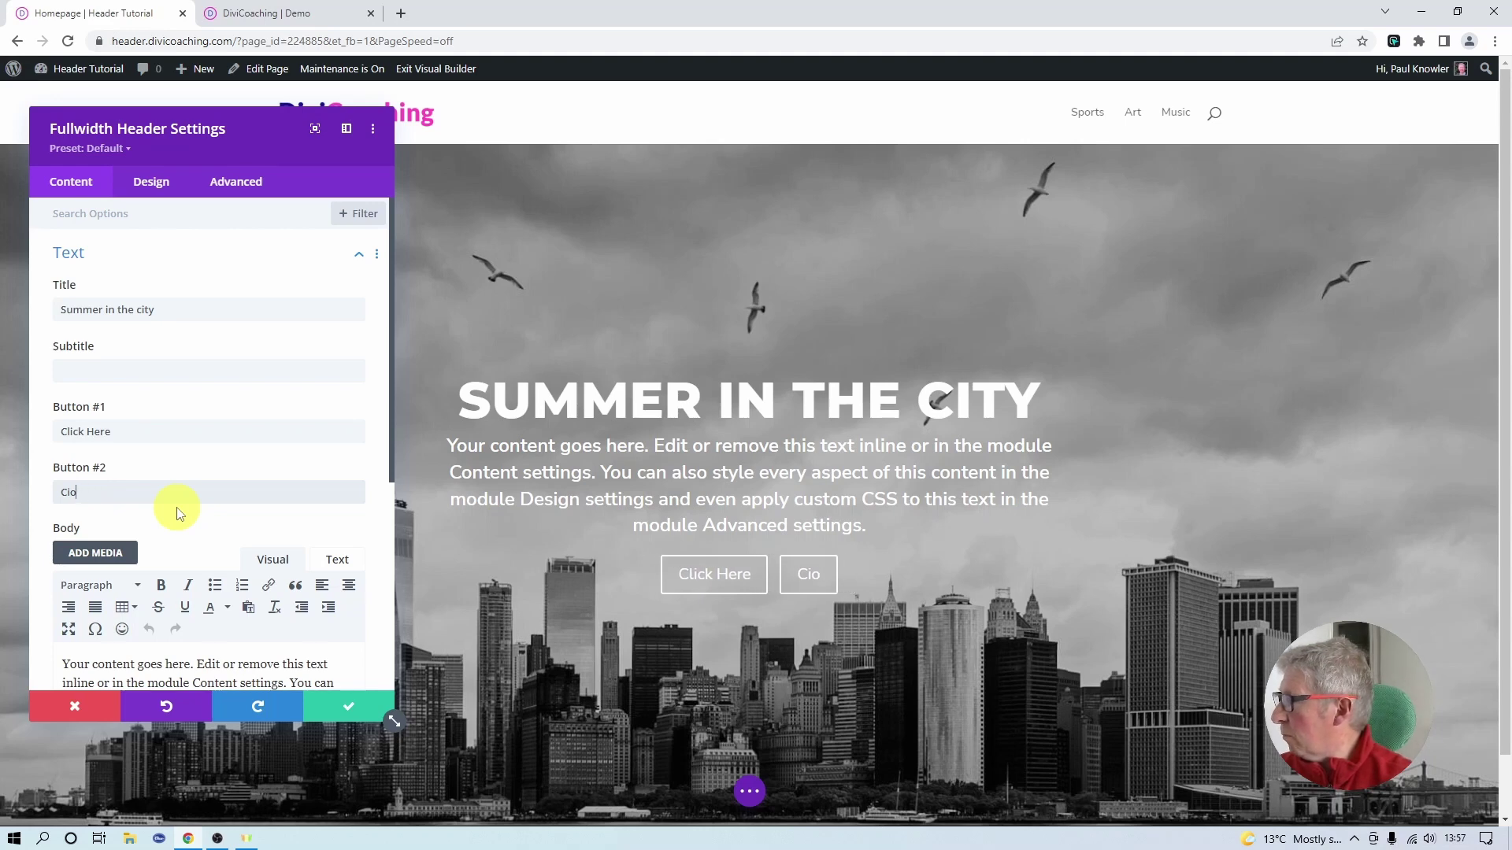
text(ontact)
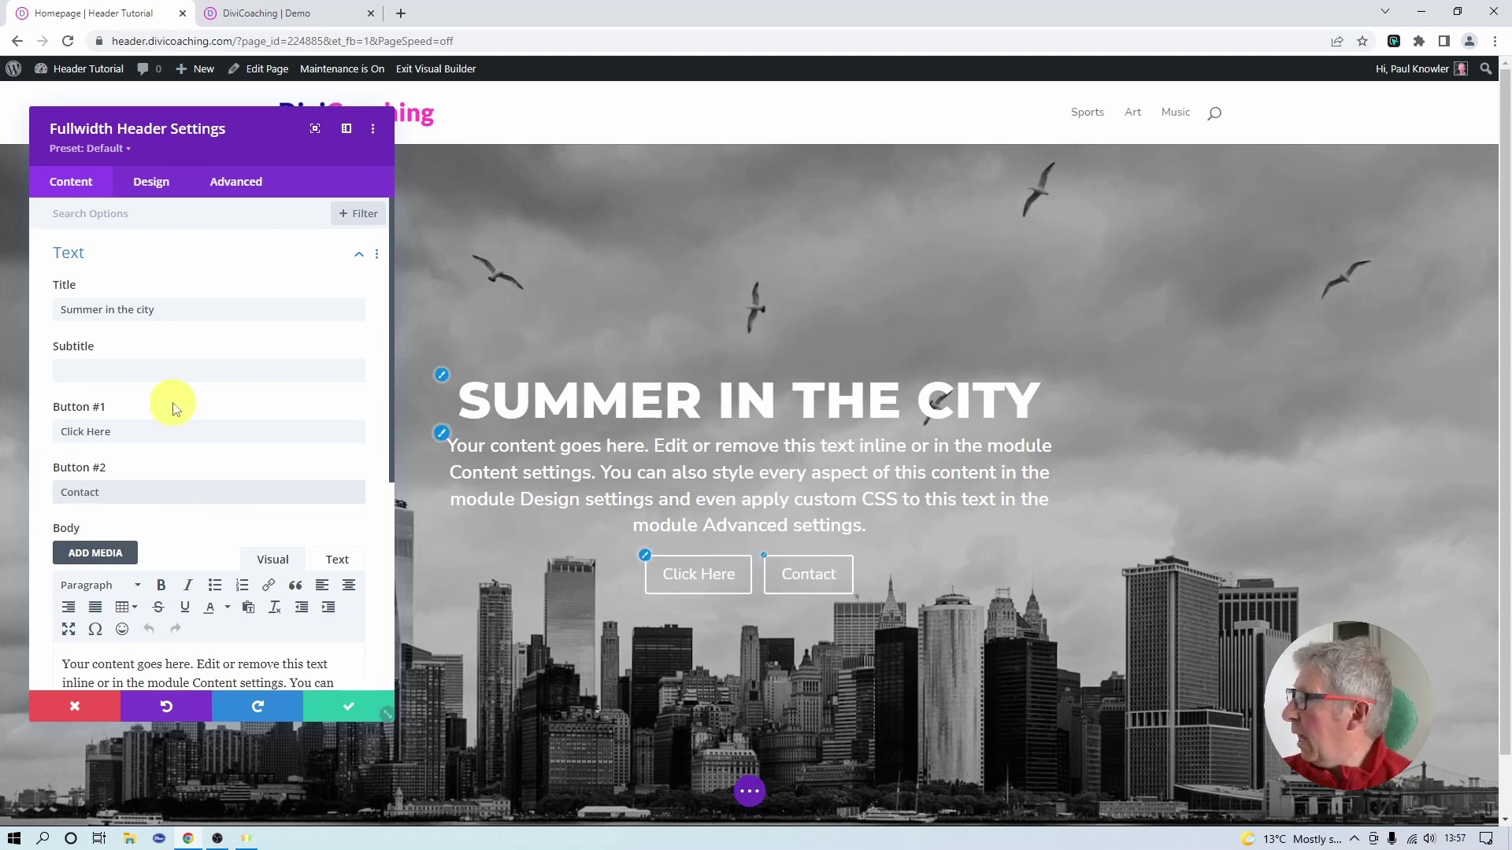
drag(118, 432, 69, 431)
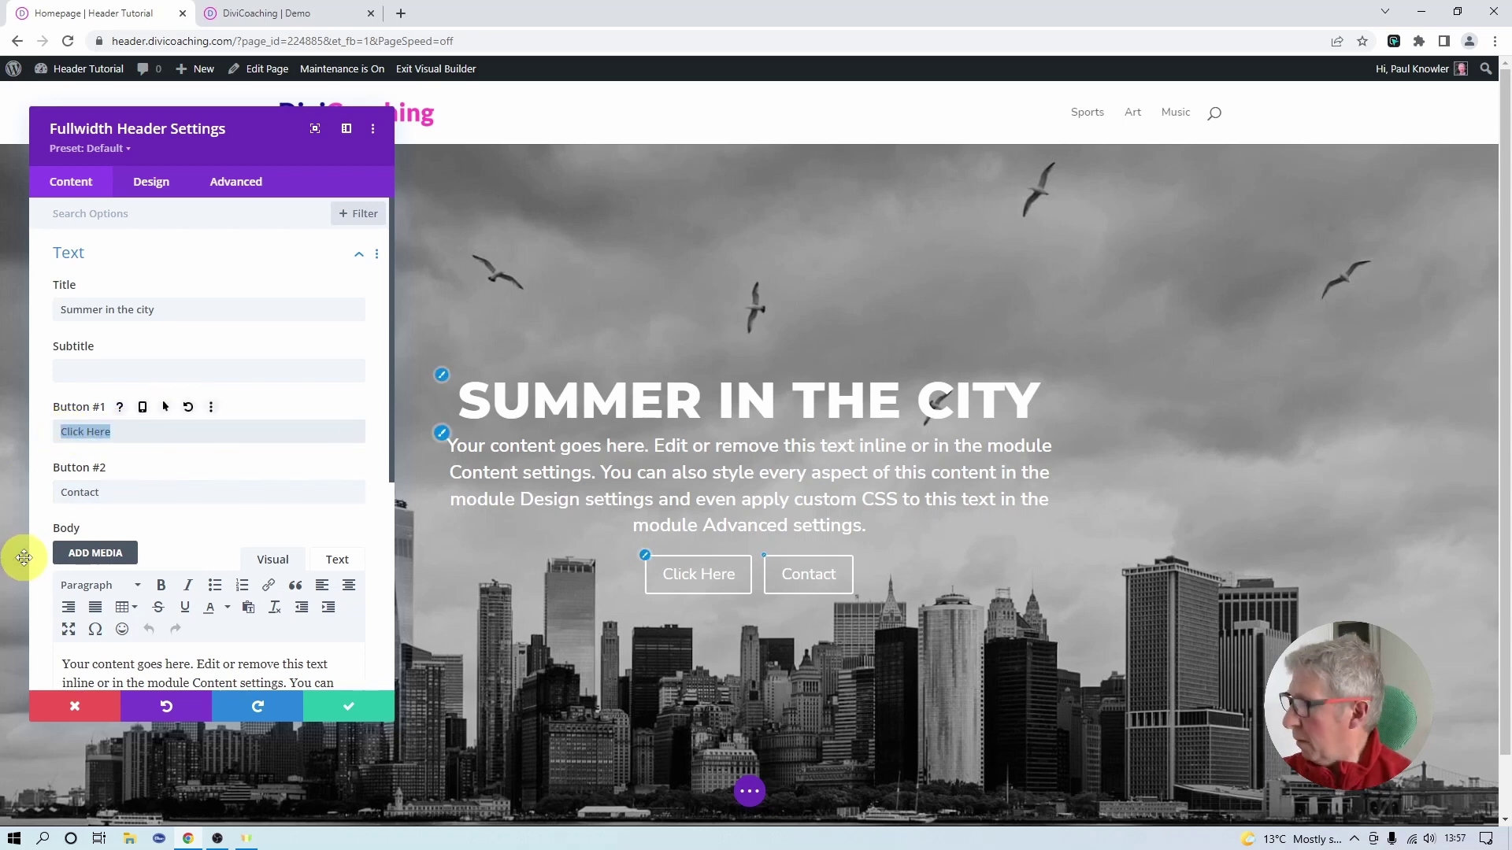
text(Find out more)
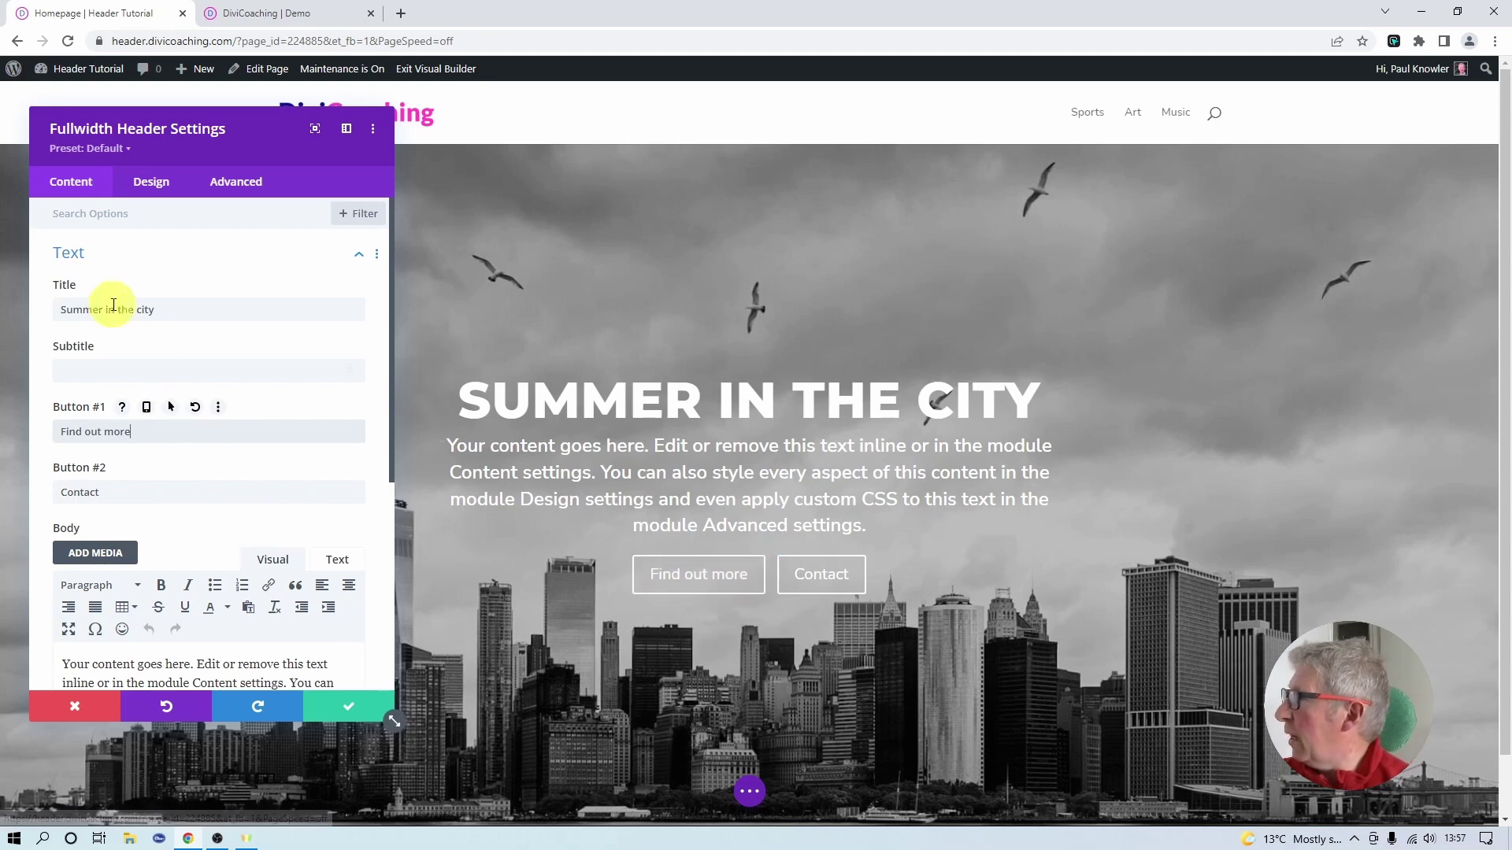
- Enable custom styles for Button One, giving it the saved pink background color and a 0px border width
click(150, 184)
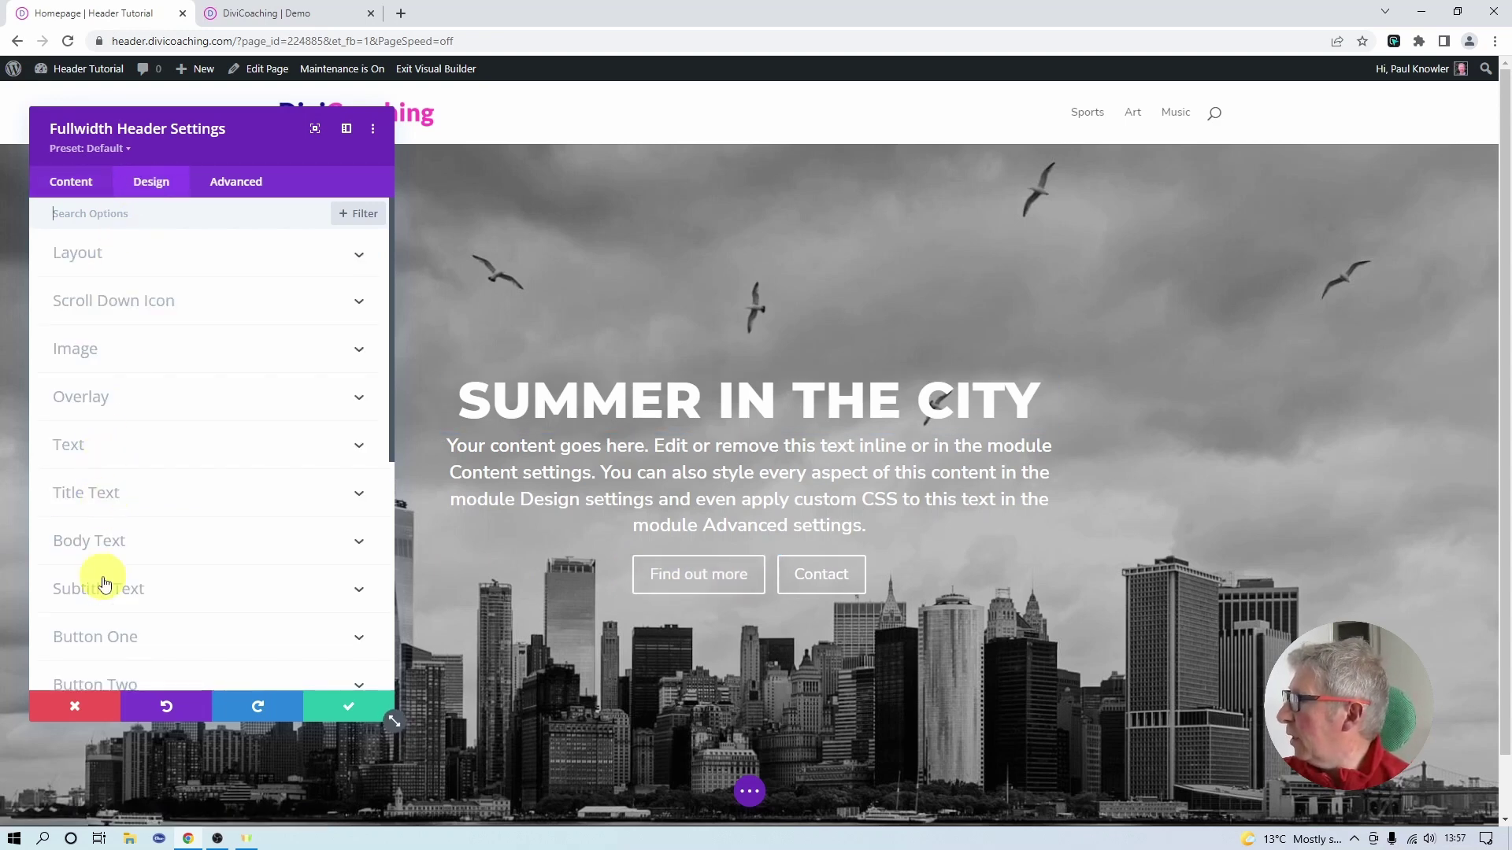
scroll(94, 540, down, 3)
click(91, 403)
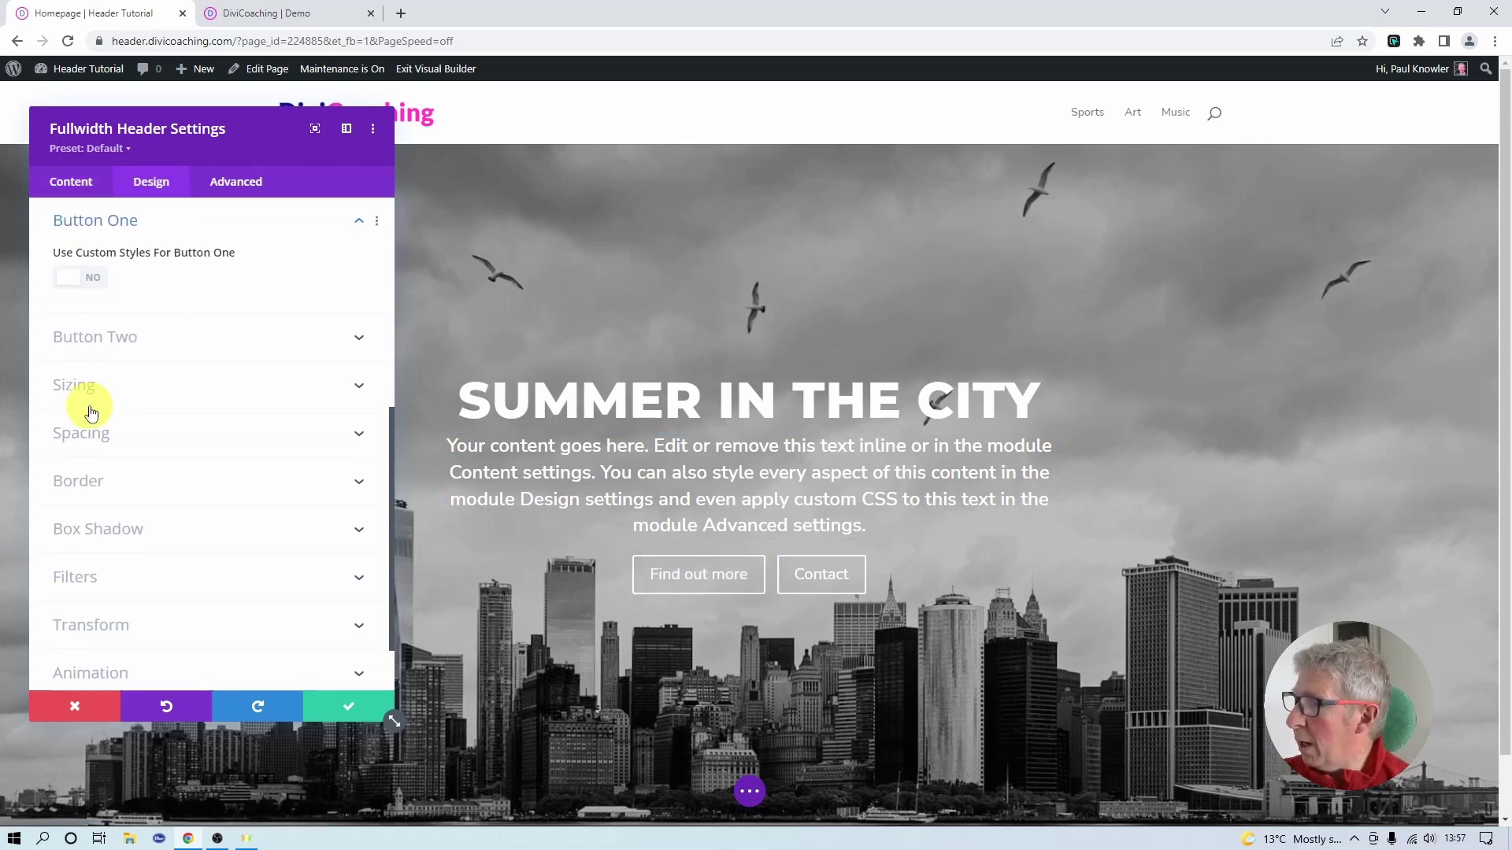
click(93, 280)
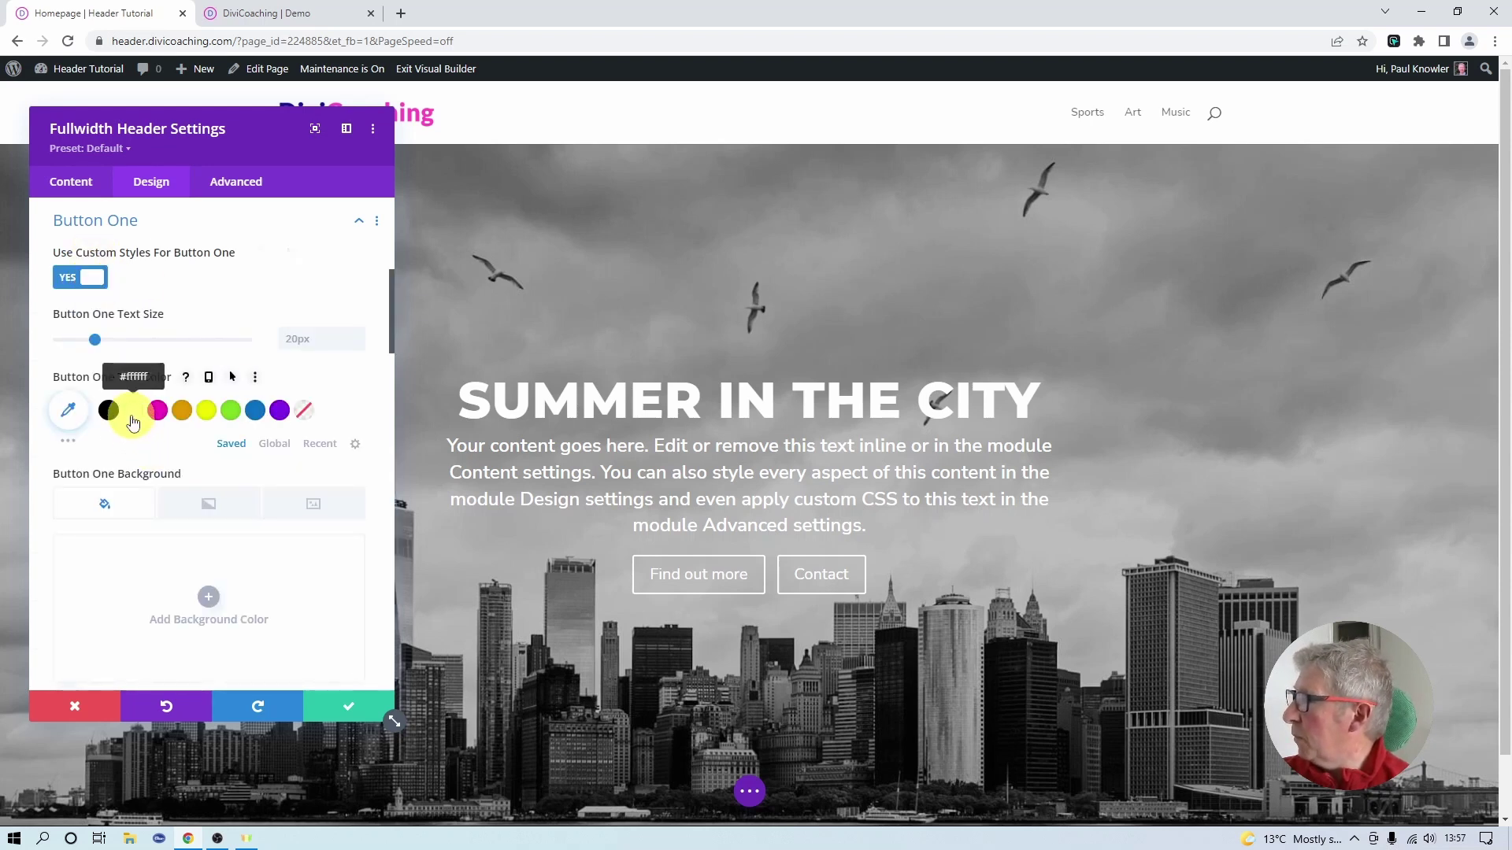
scroll(220, 567, down, 2)
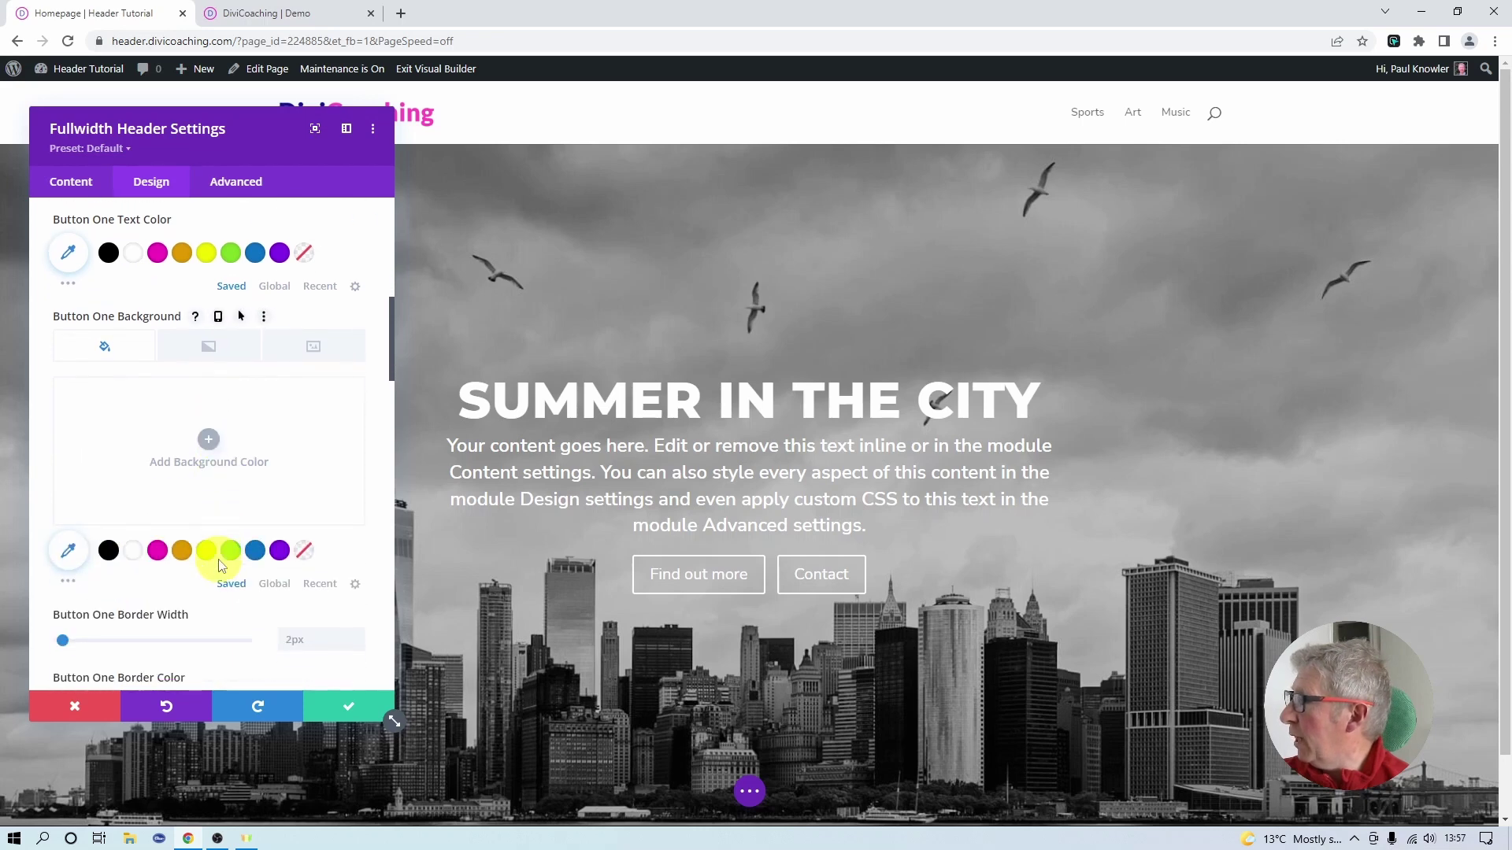
click(209, 440)
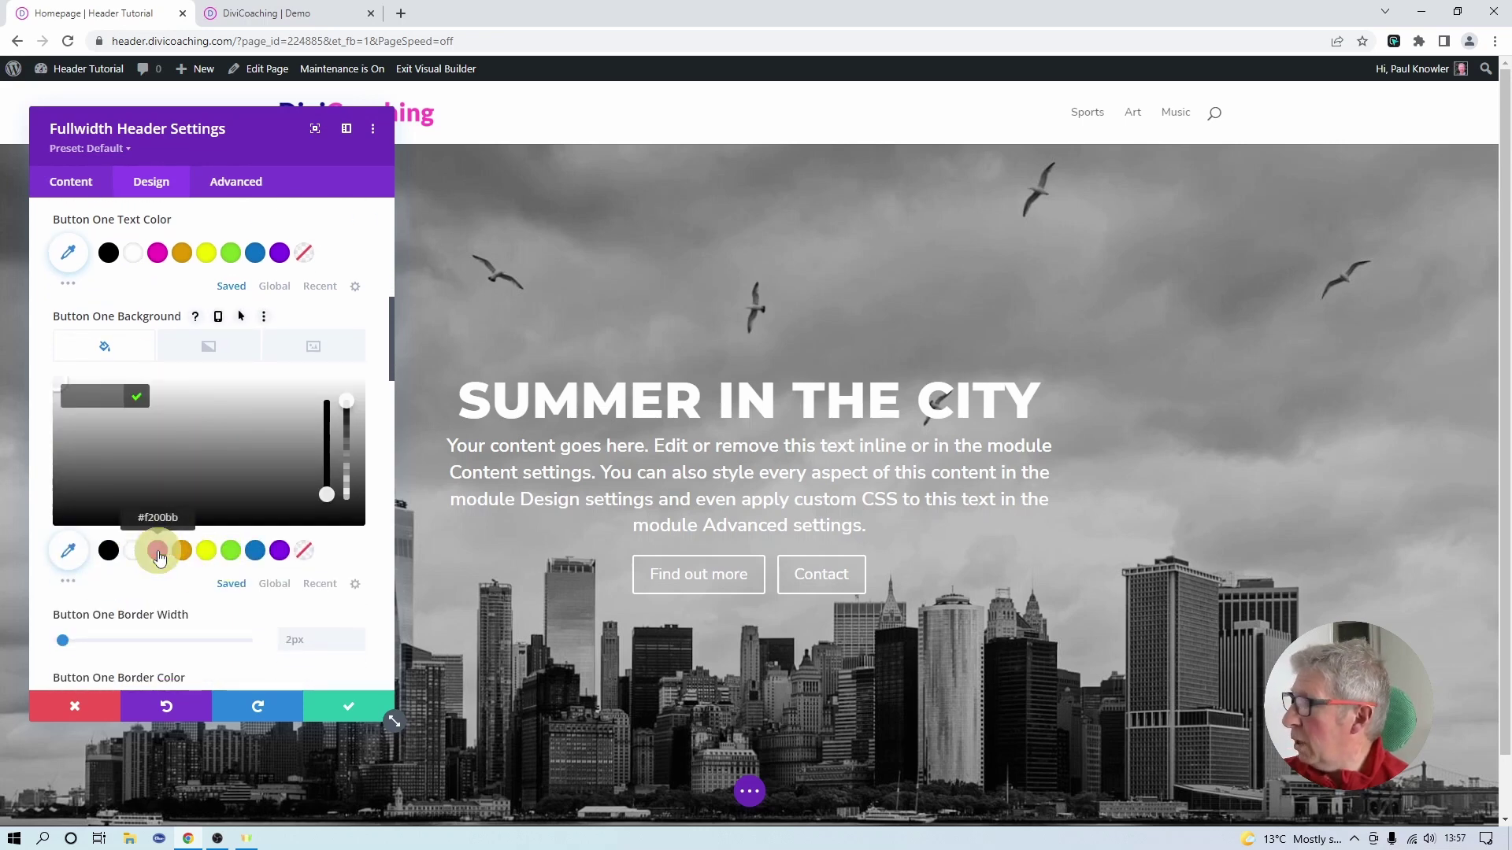
click(157, 551)
scroll(186, 564, down, 3)
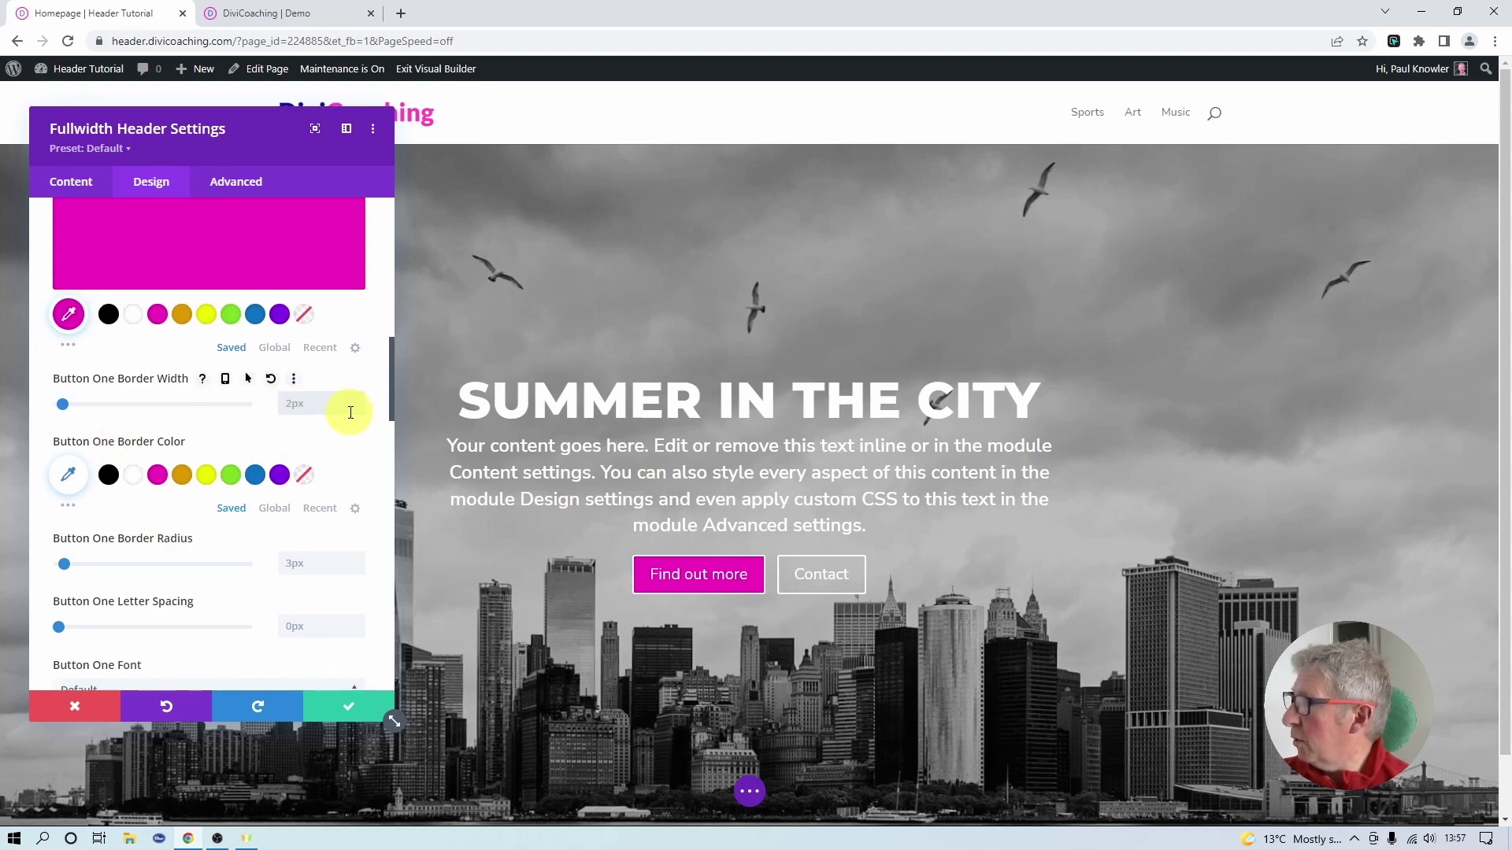
text(0)
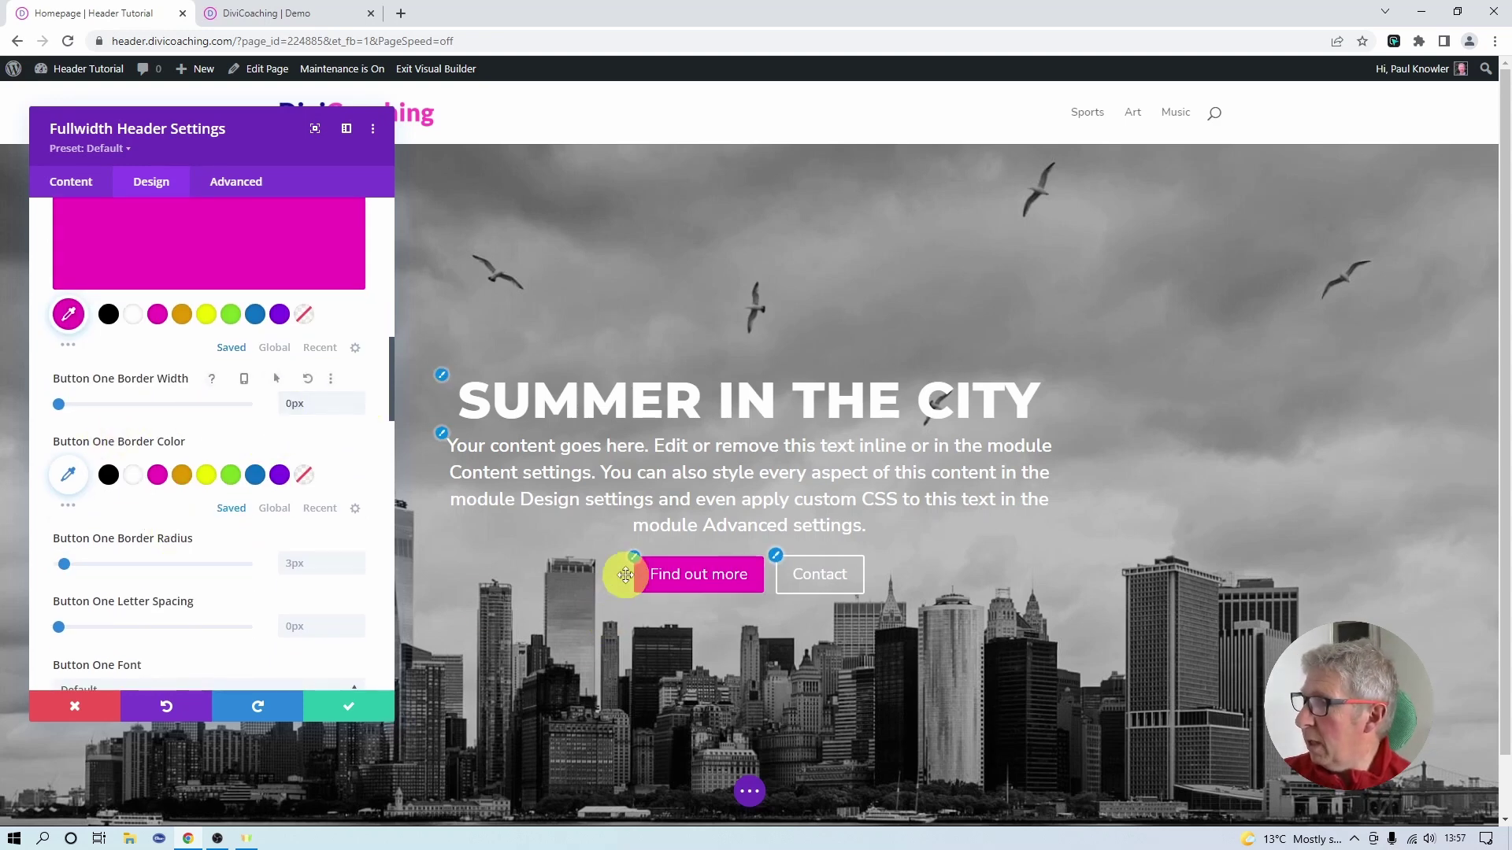
- Set Button One's font weight to Semi Bold and its font style to uppercase
scroll(186, 607, down, 1)
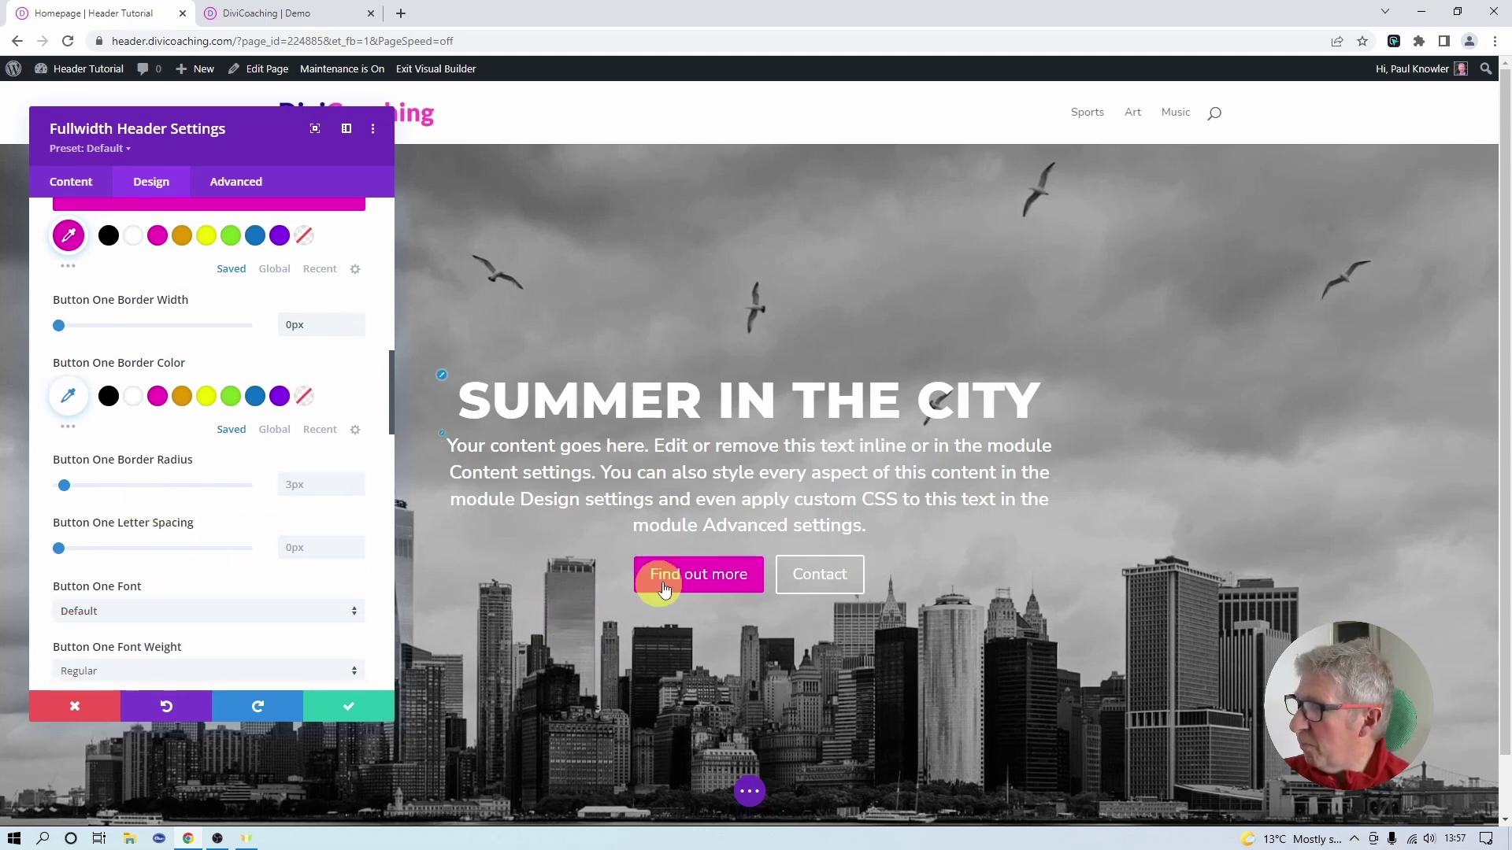
scroll(311, 643, down, 2)
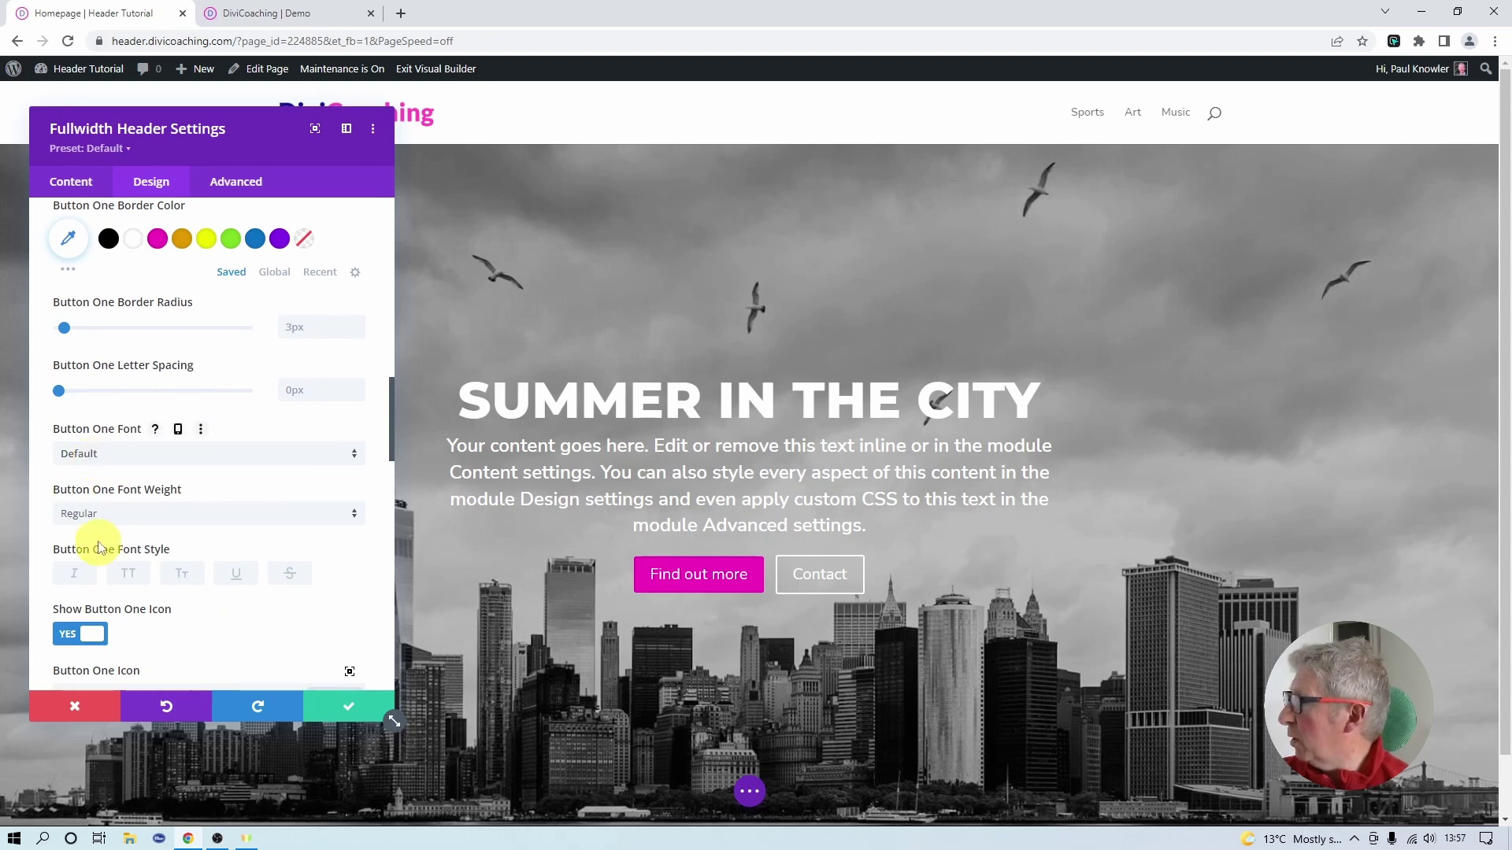
click(110, 512)
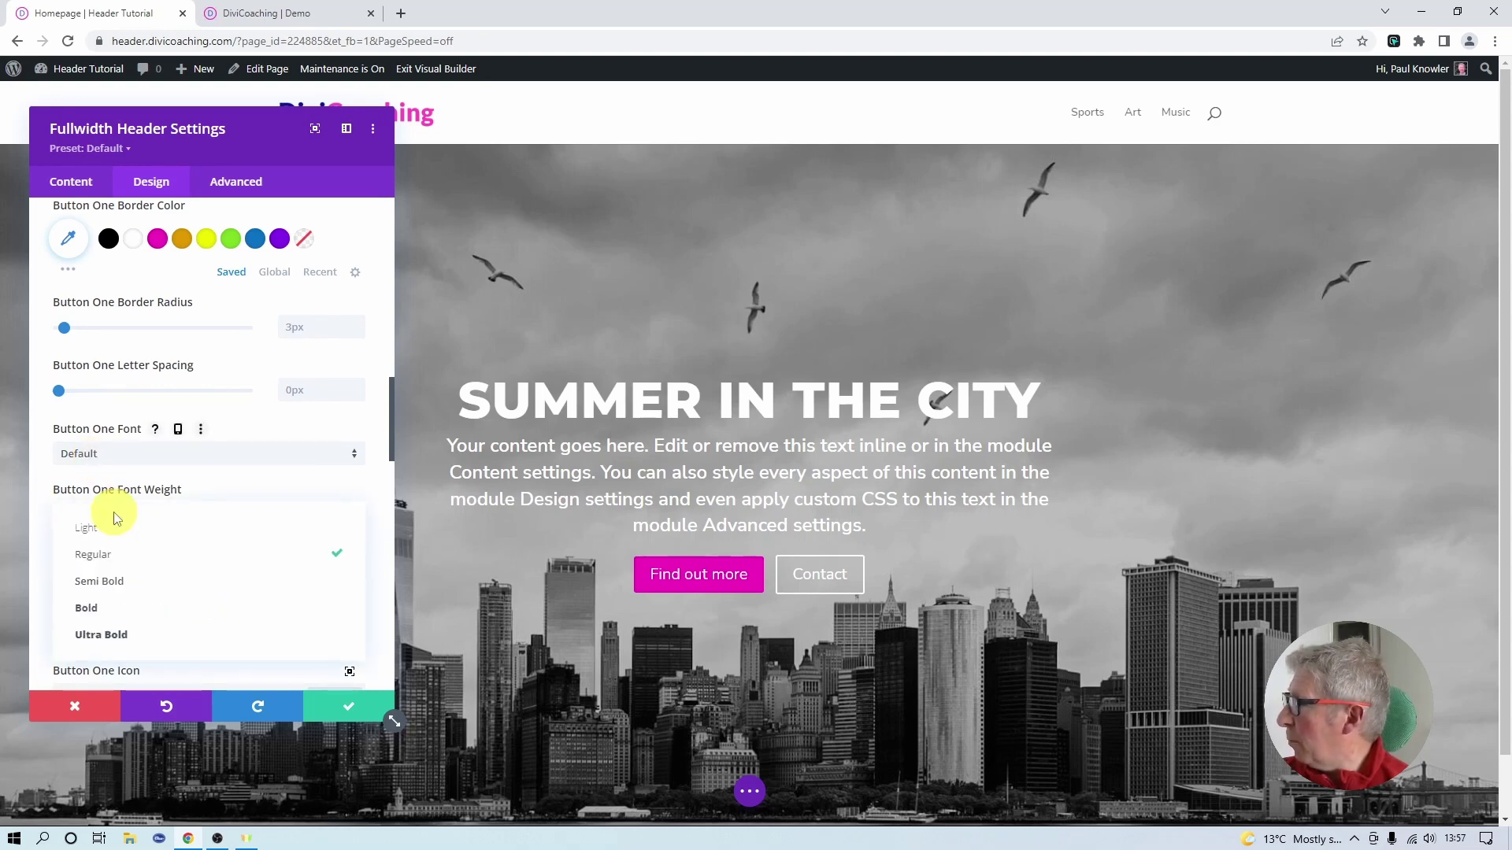
click(118, 587)
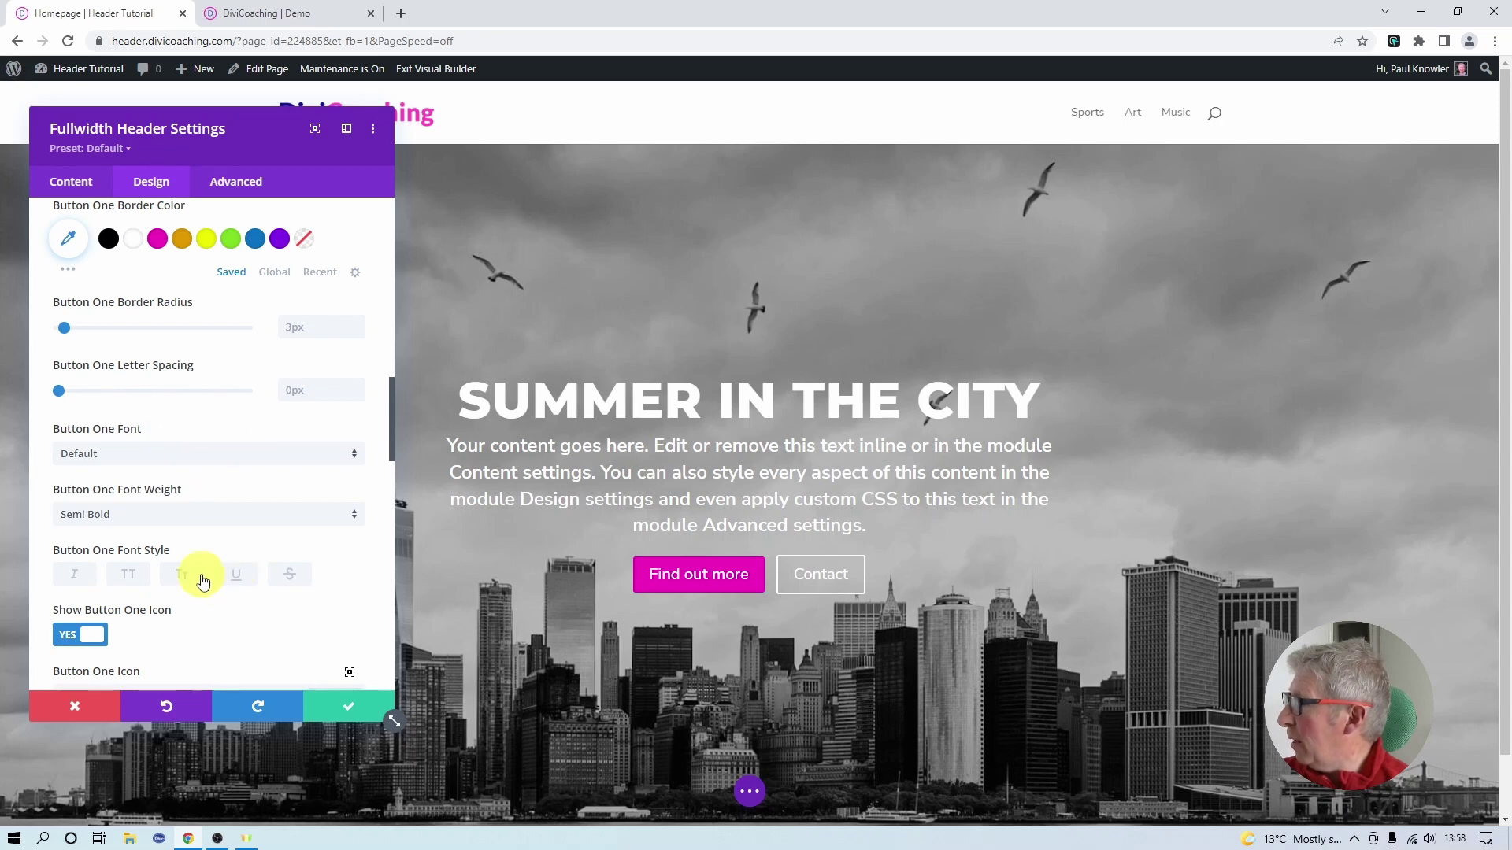
click(131, 577)
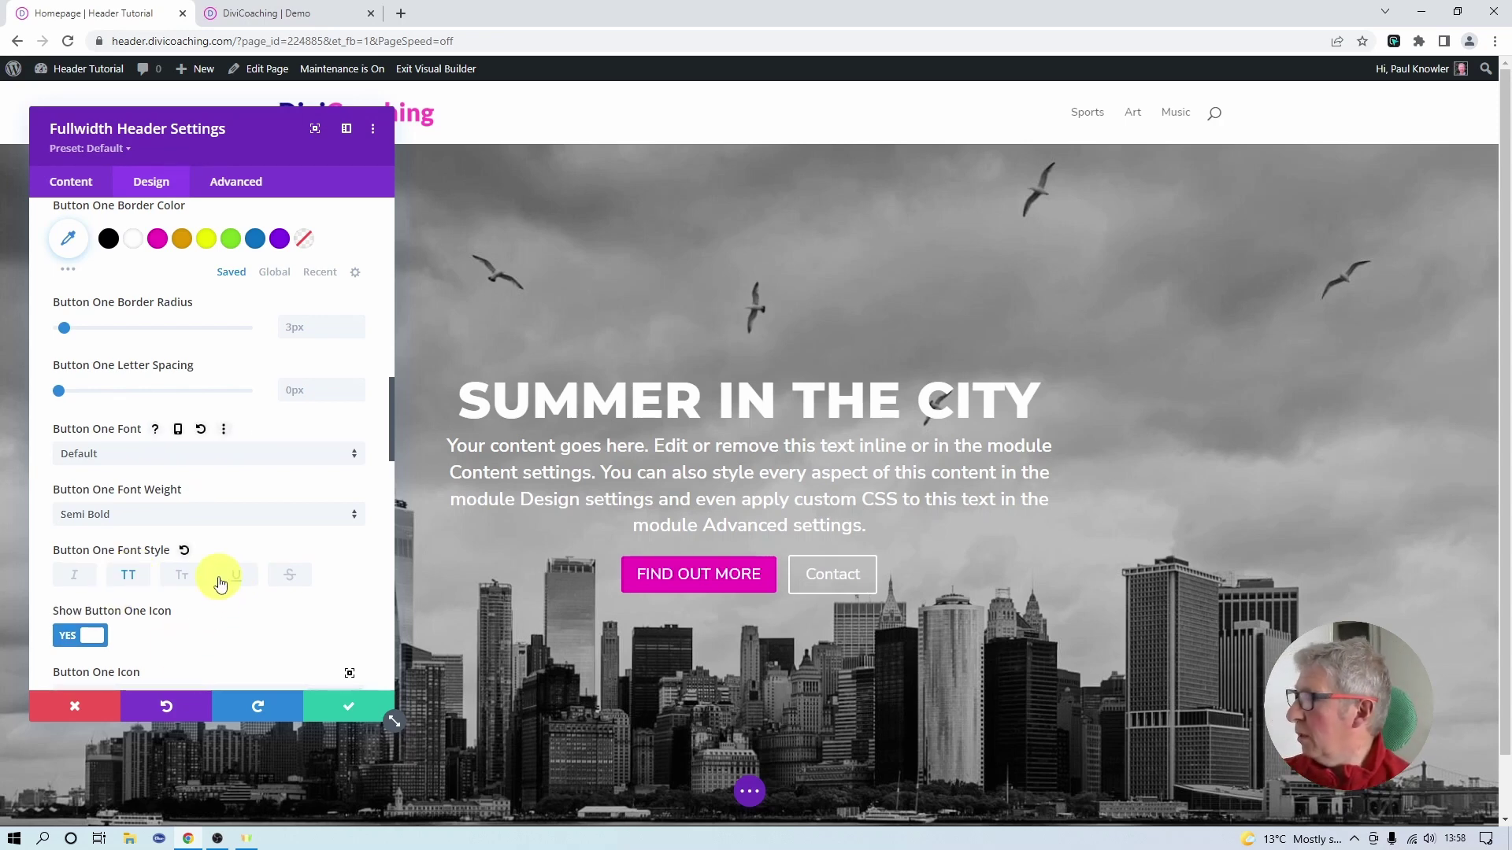
- Turn off the icon for Button One
scroll(212, 574, down, 2)
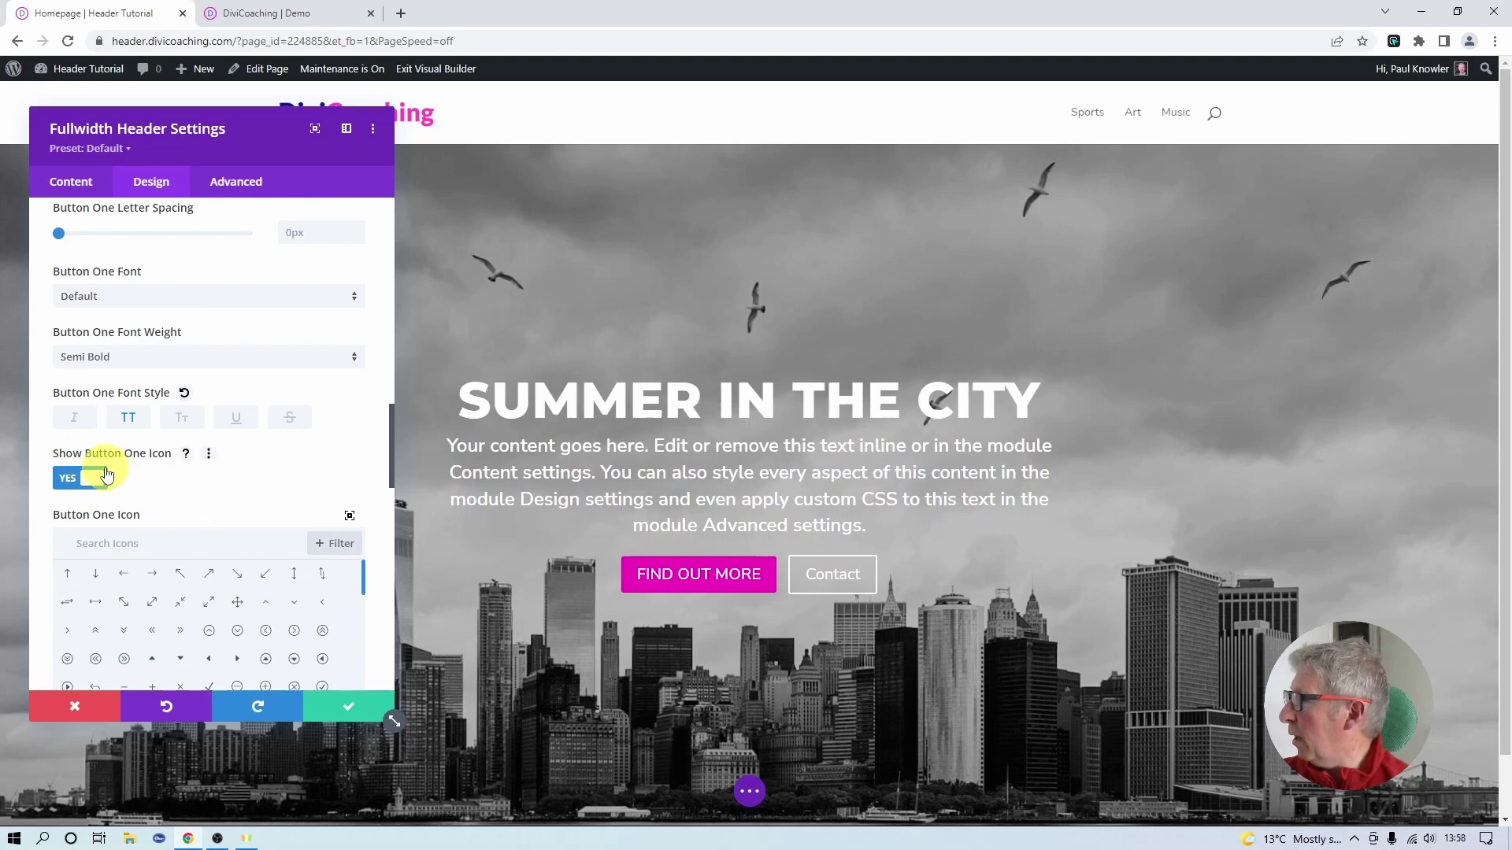
click(71, 478)
click(69, 478)
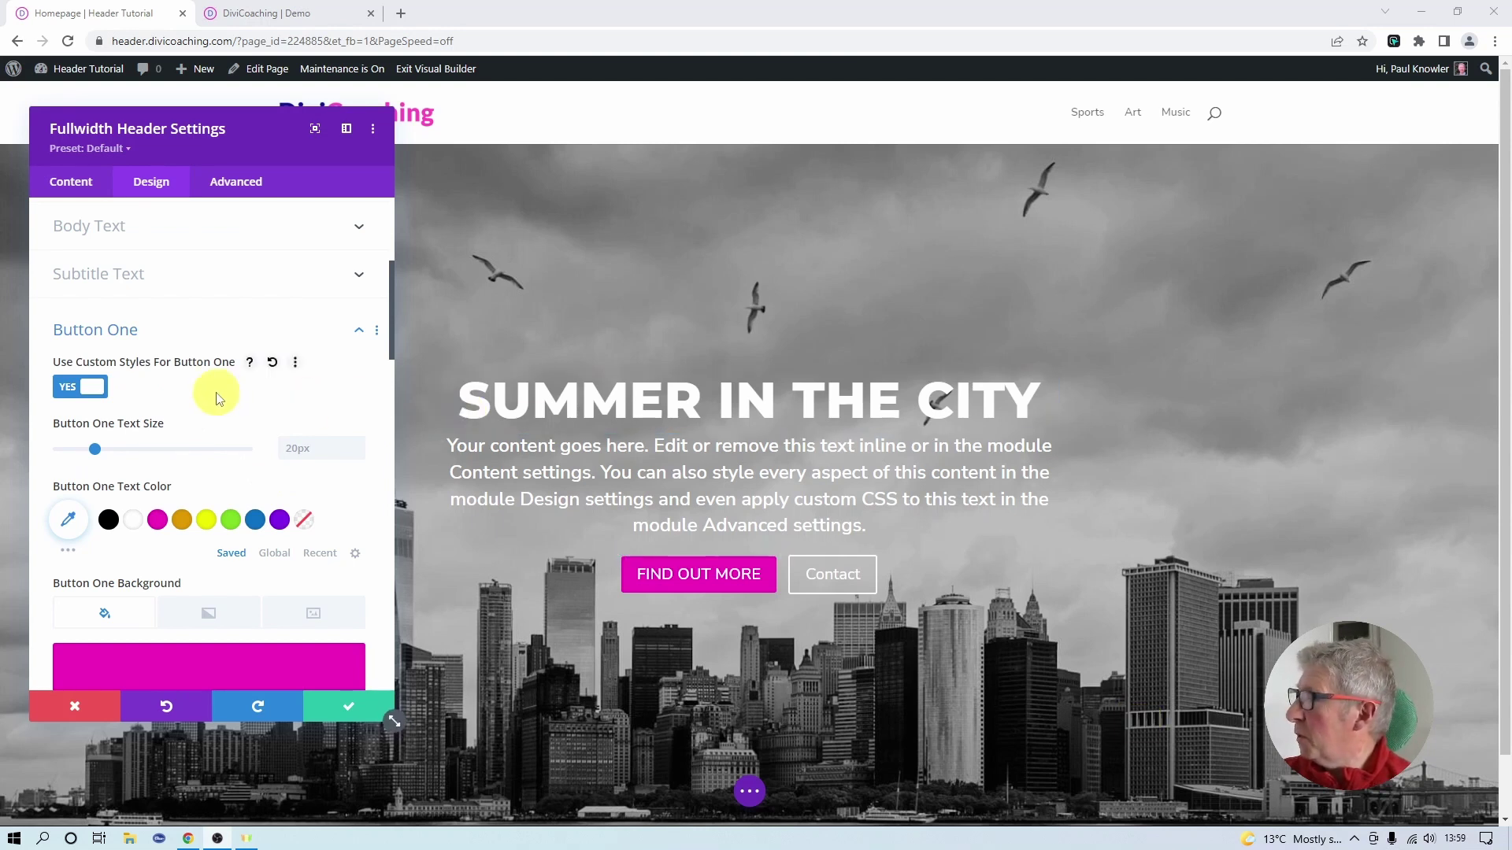
- Copy the Button One styles and paste them onto Button Two with its custom styles enabled
click(377, 333)
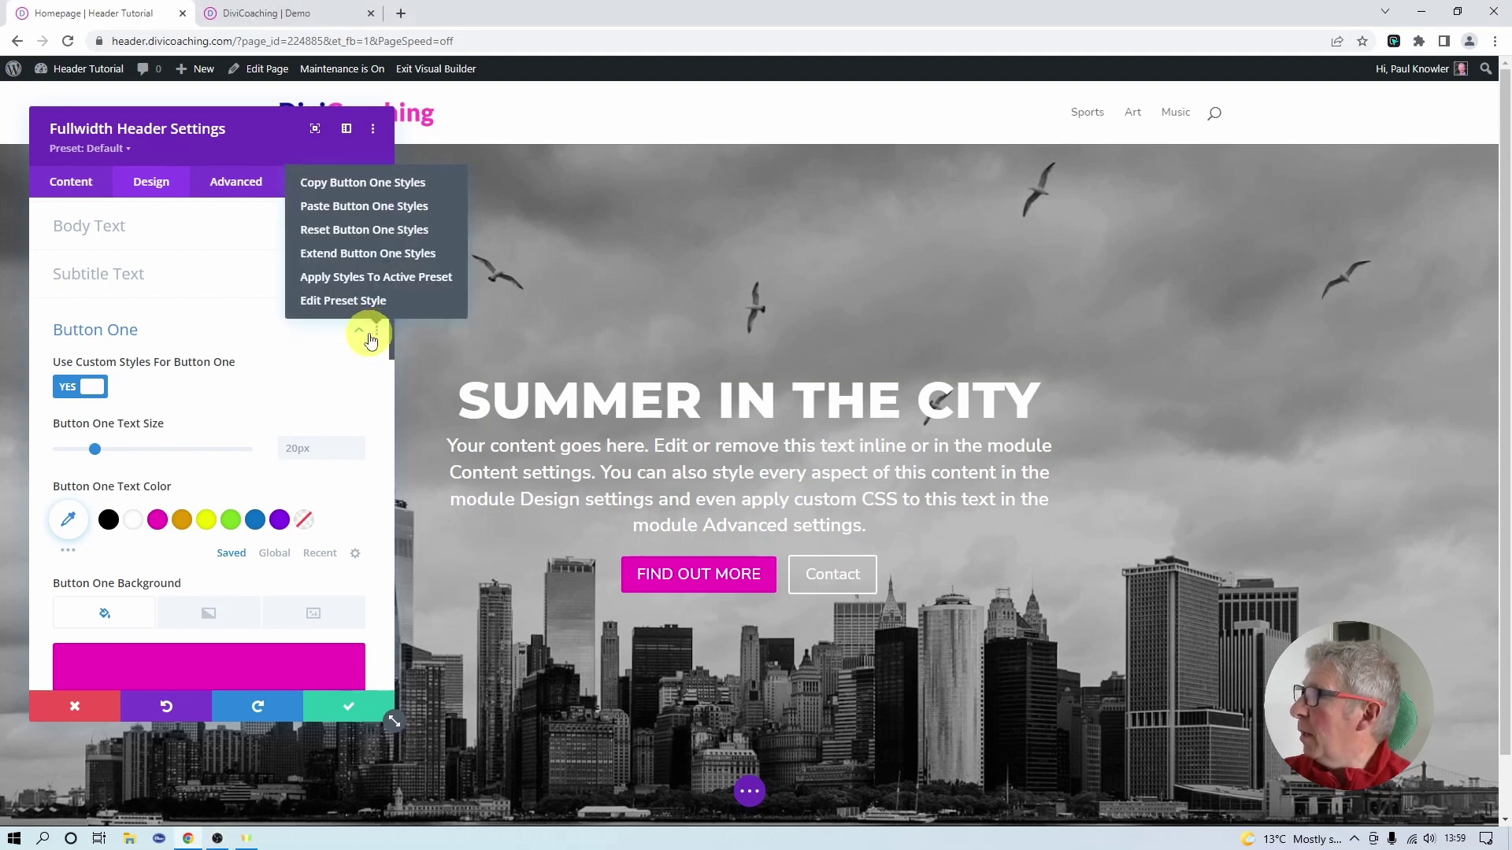
click(328, 183)
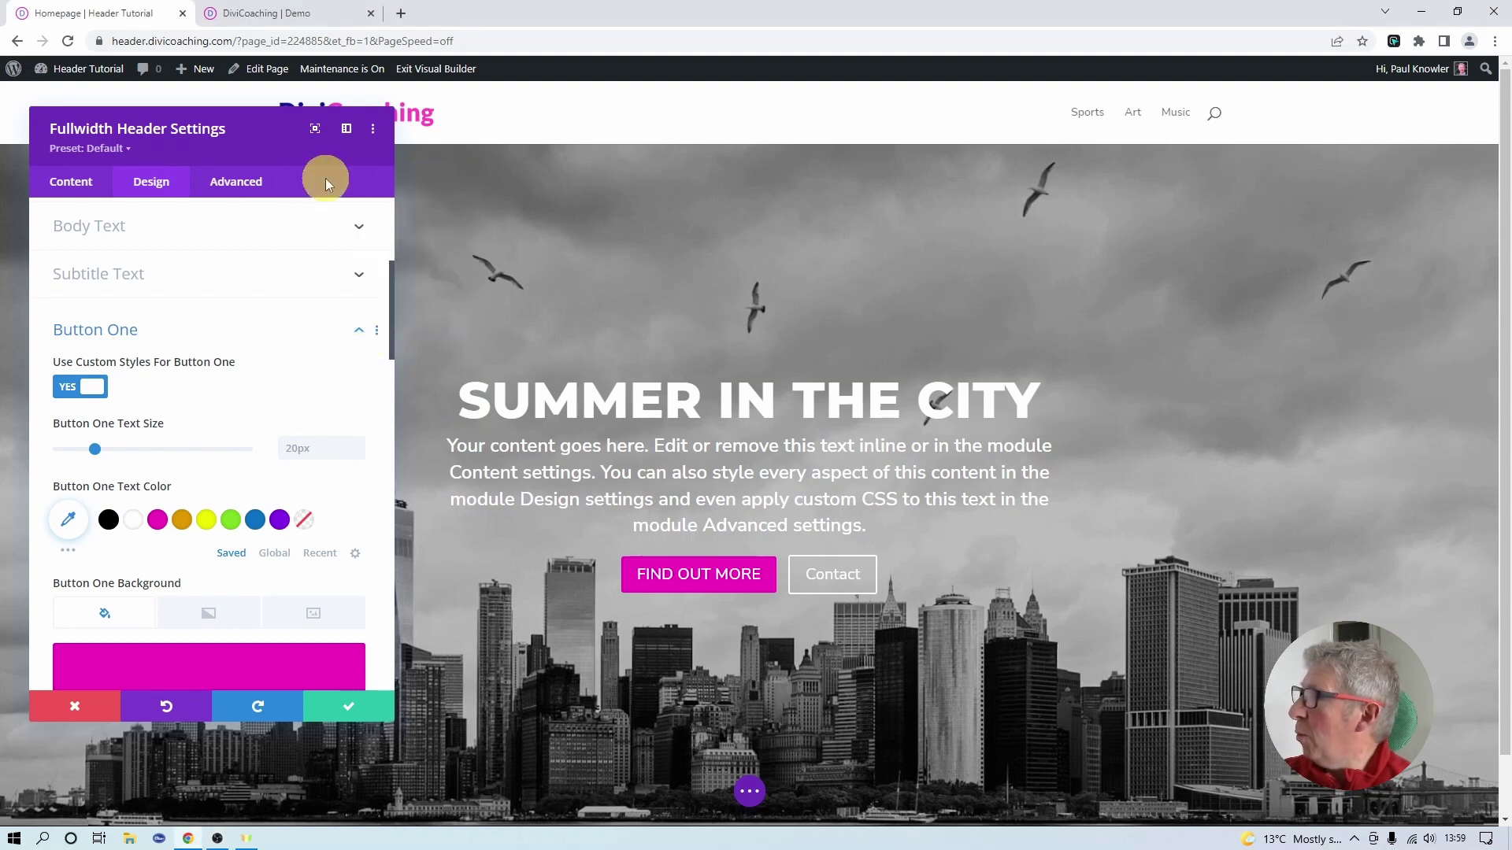
scroll(298, 517, down, 7)
scroll(300, 520, down, 15)
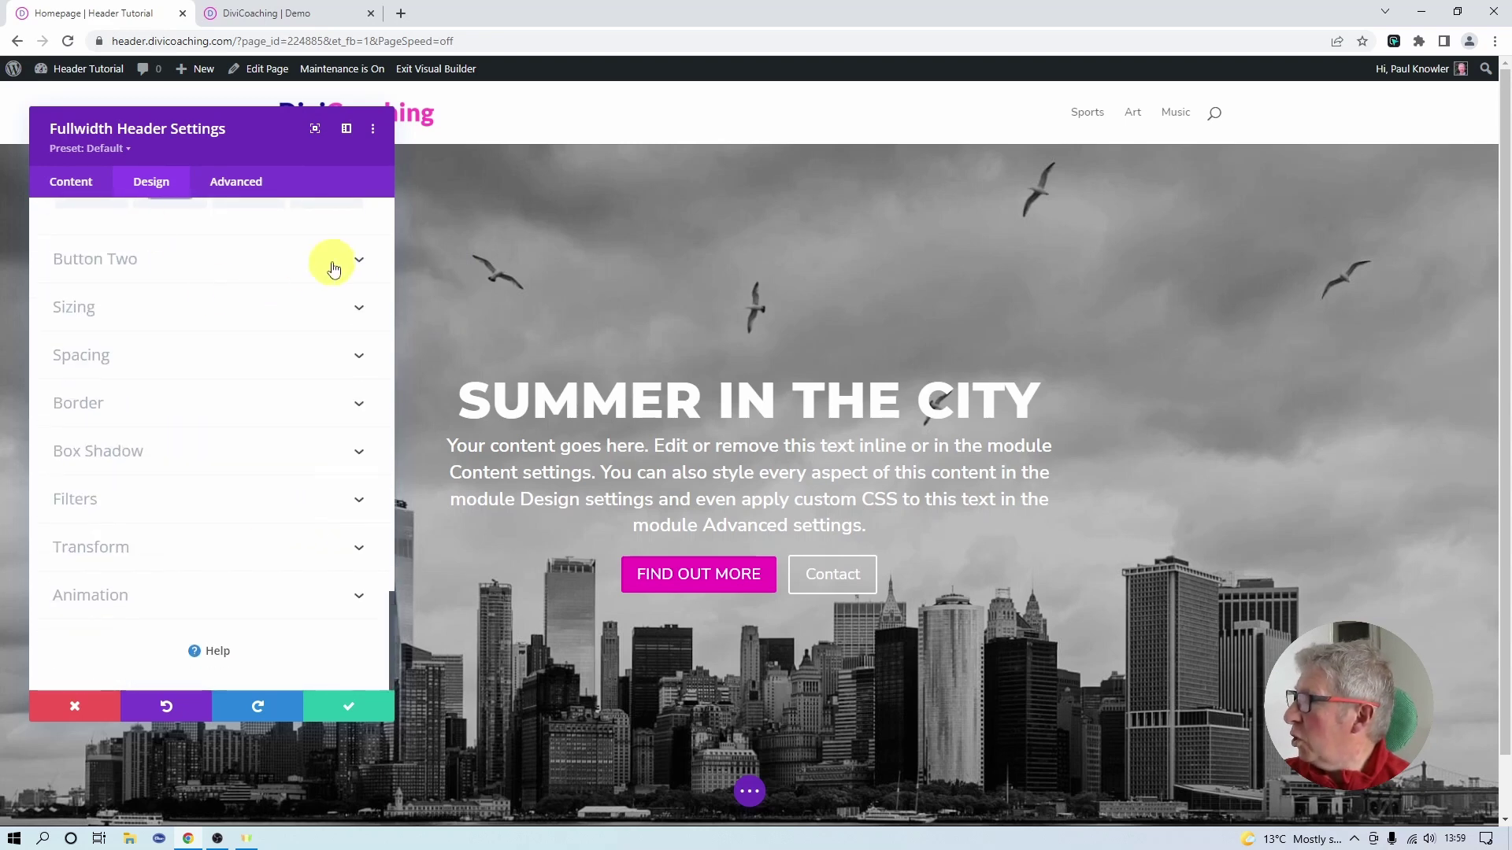
click(358, 259)
click(93, 281)
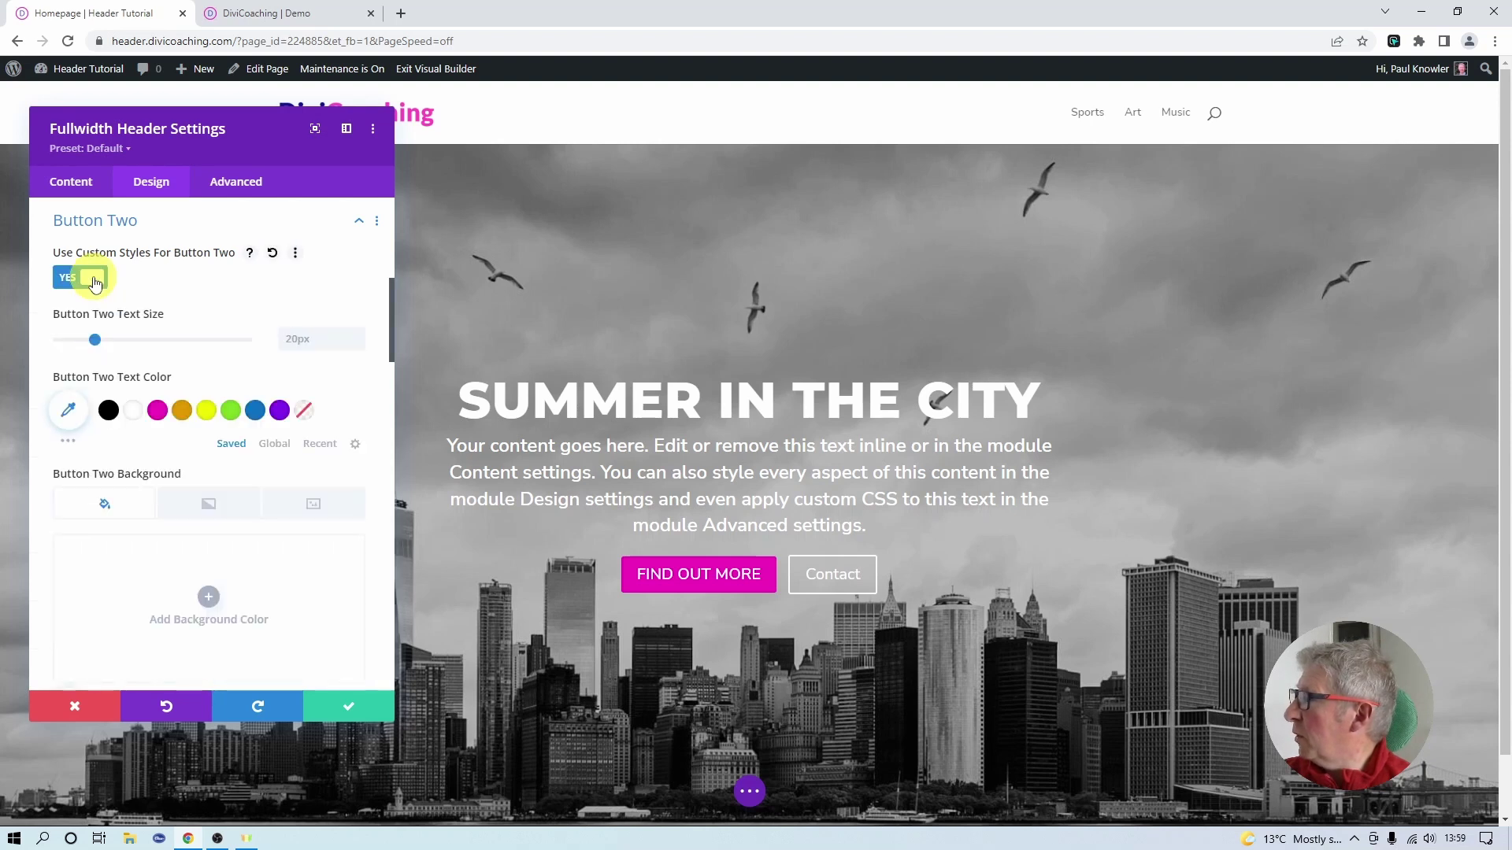
click(376, 223)
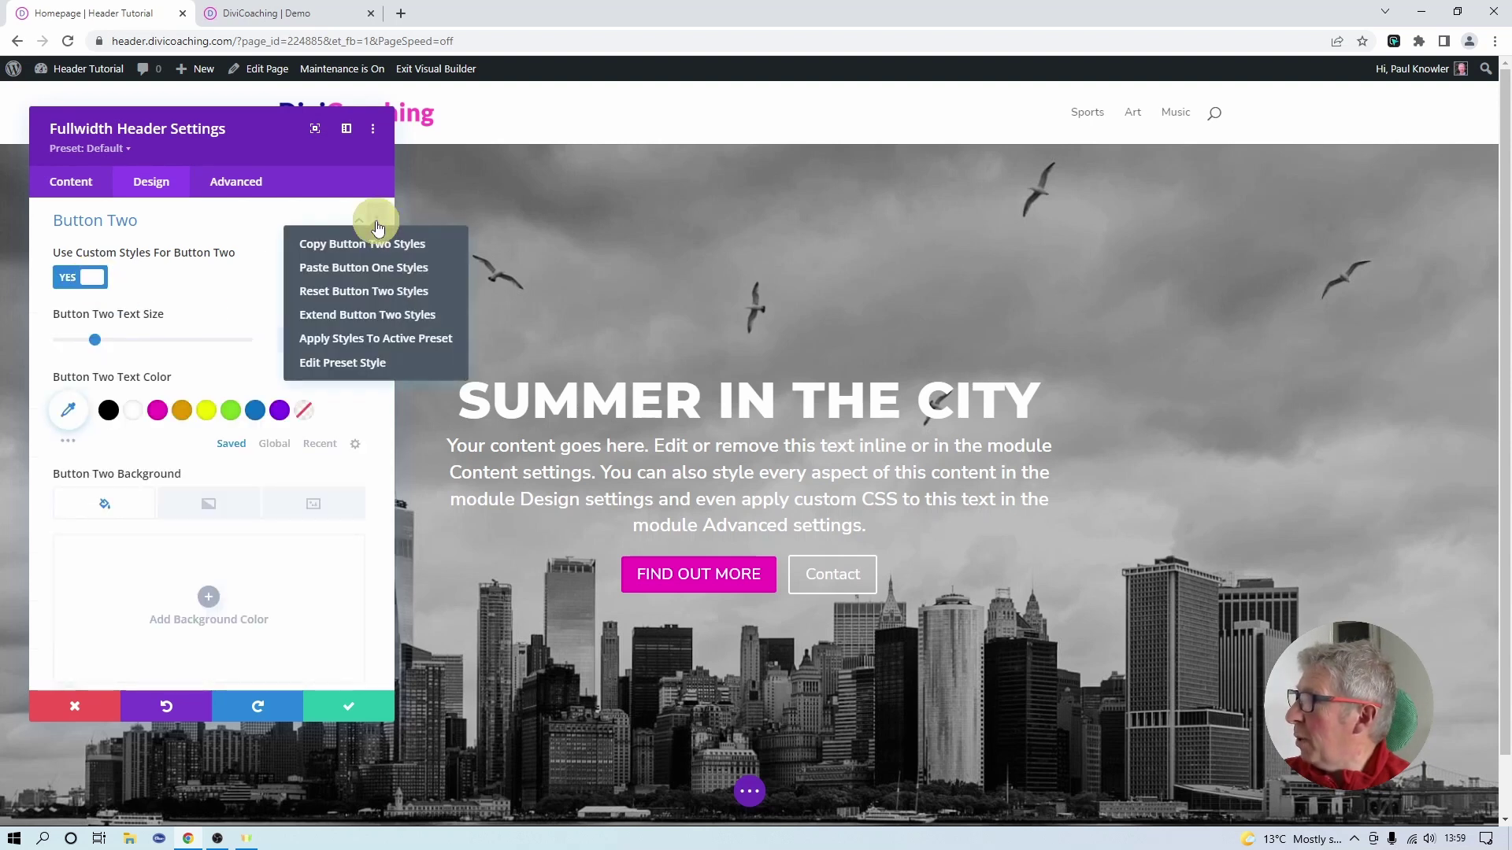
click(366, 268)
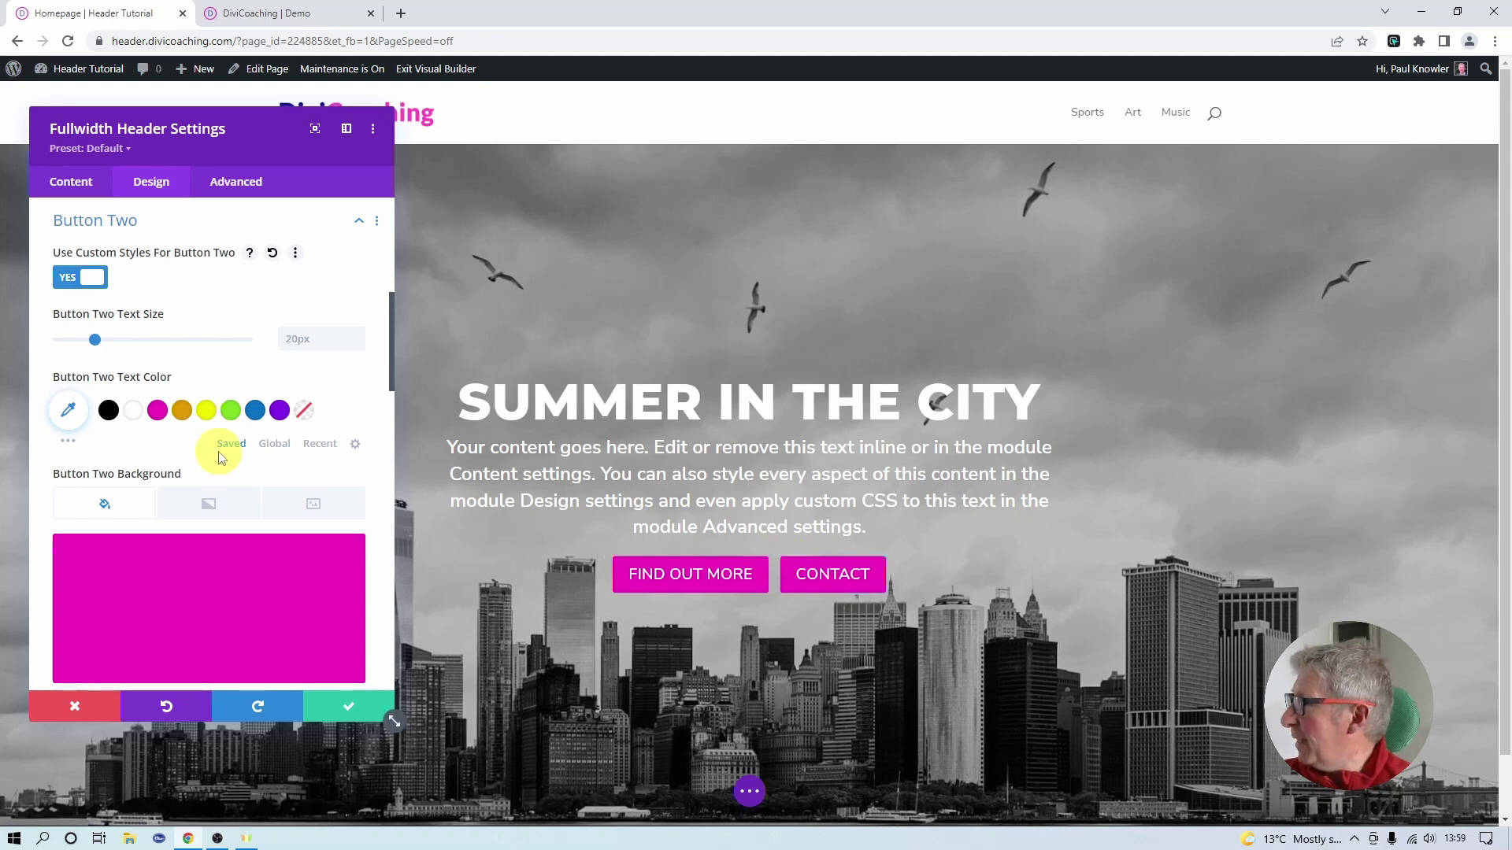
- Turn on the Button Two icon, search the icons for "phone" and choose the solid phone handset
scroll(221, 459, down, 8)
scroll(220, 459, down, 10)
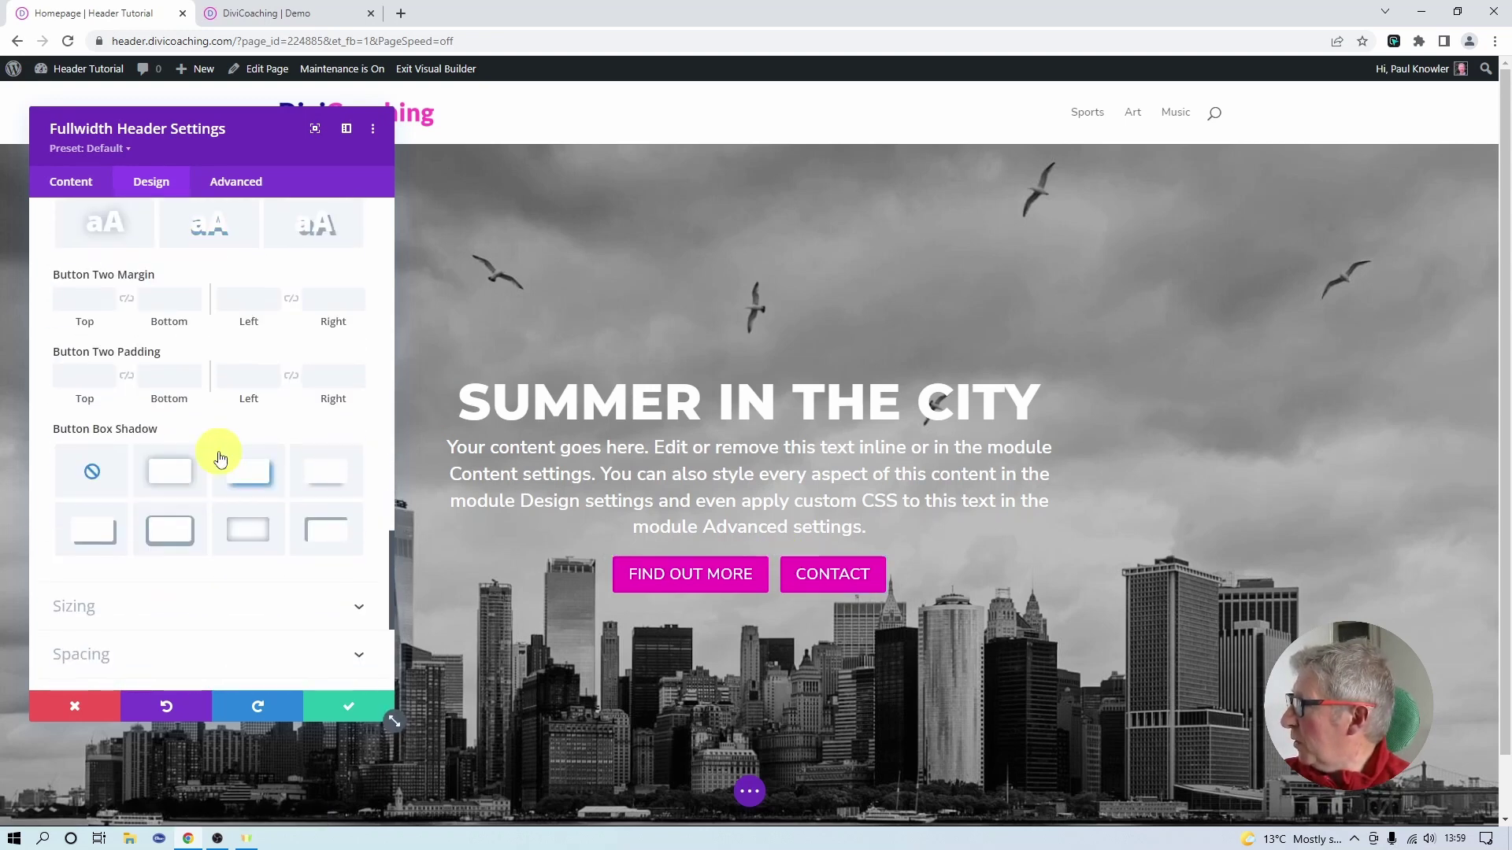
scroll(220, 459, up, 8)
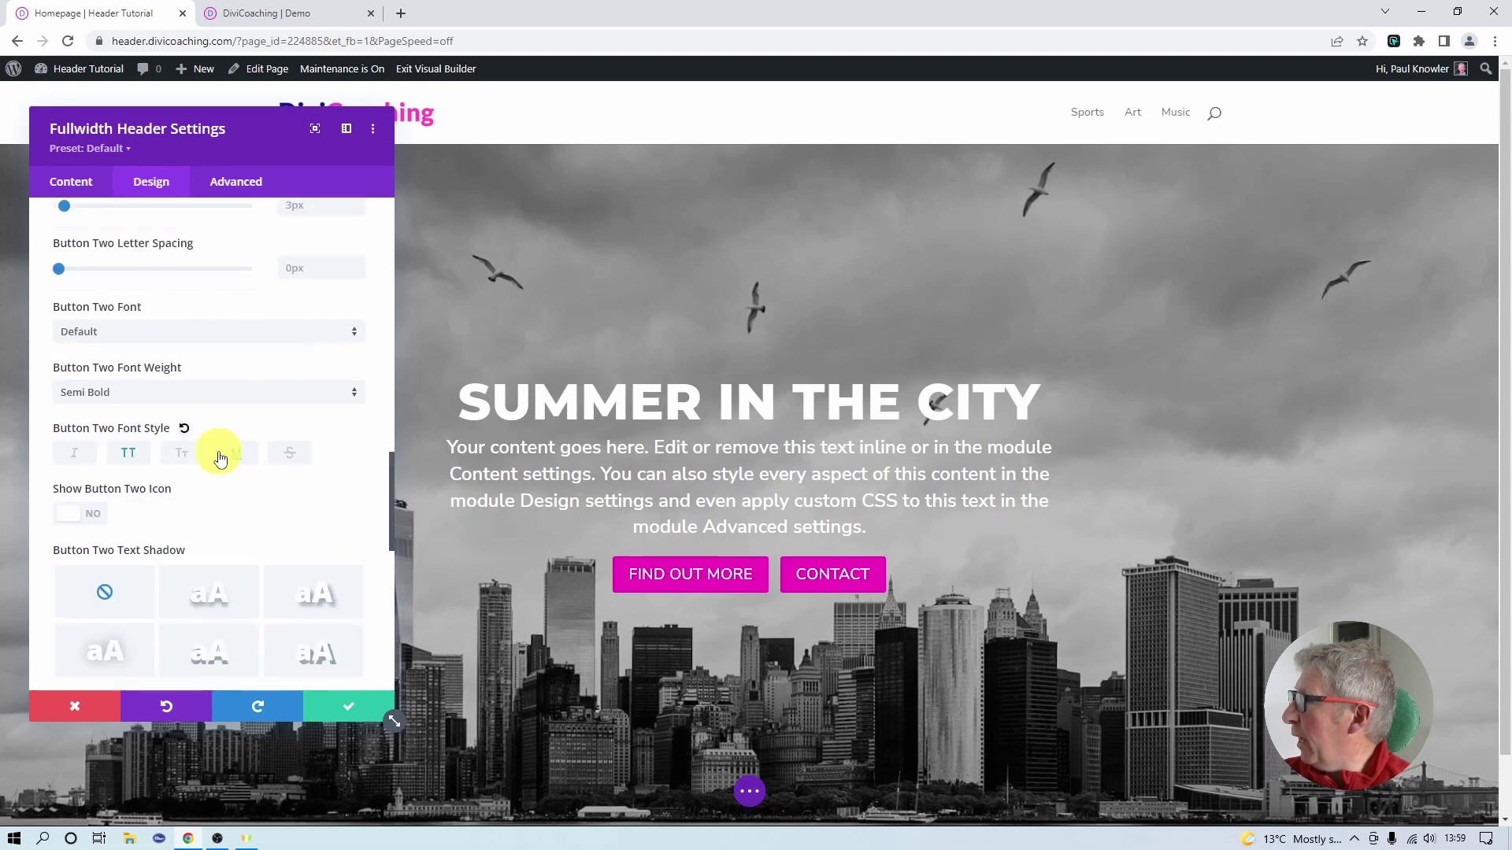
click(93, 560)
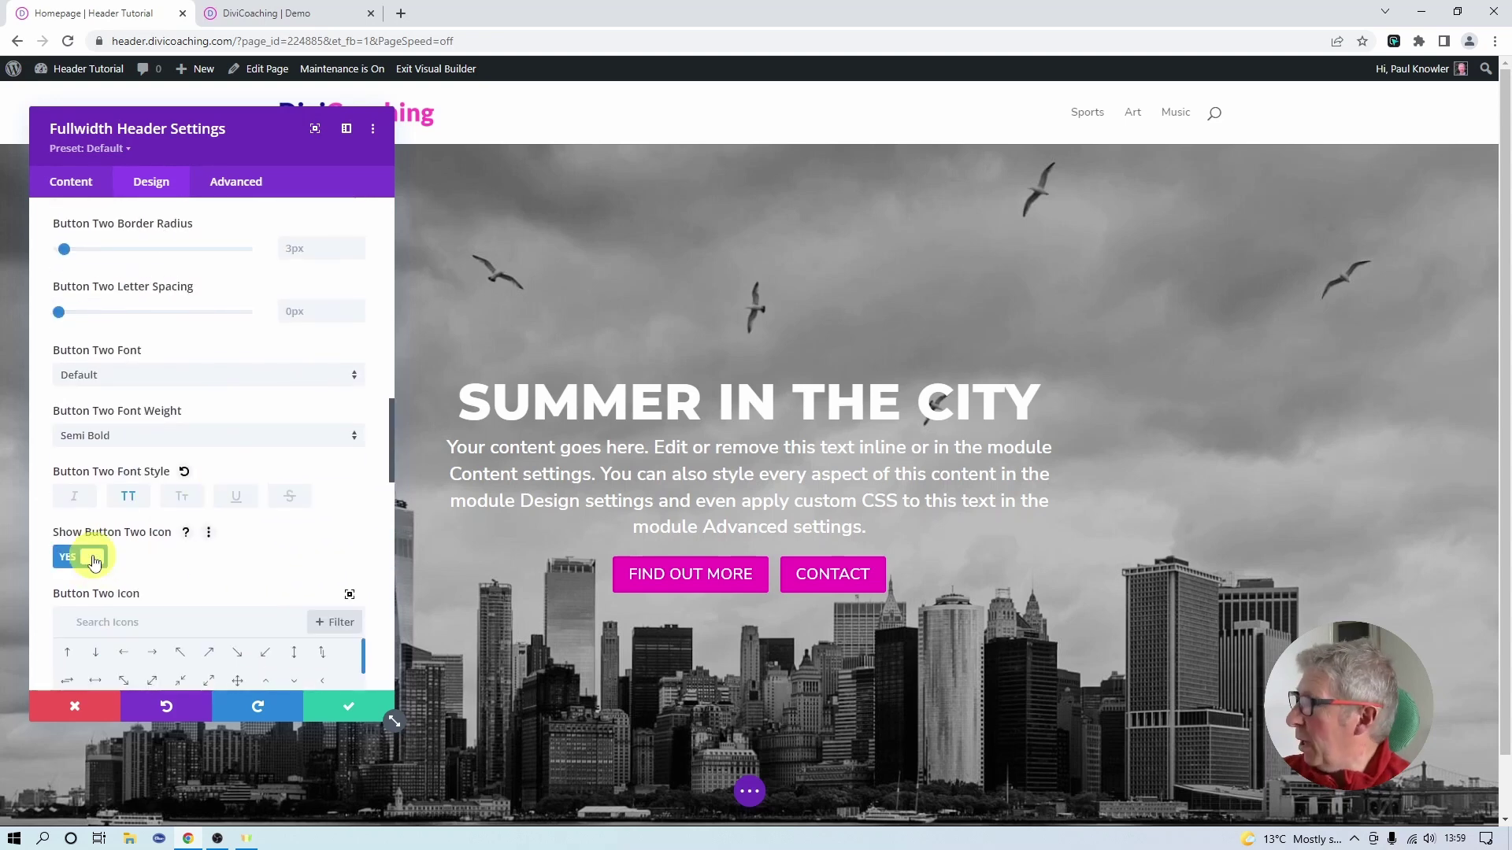
scroll(249, 534, down, 2)
click(98, 464)
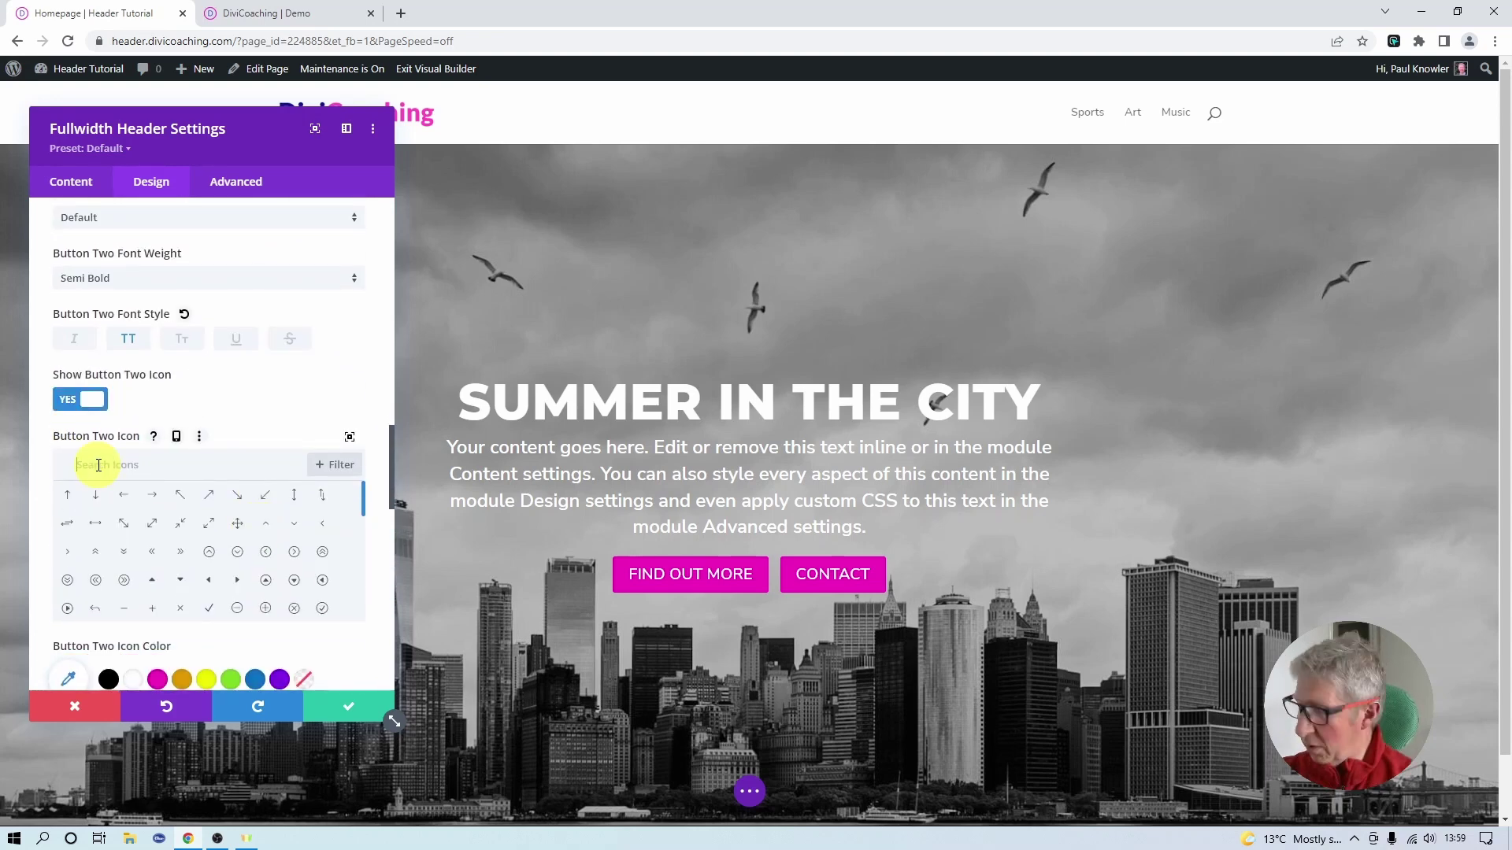
text(phone)
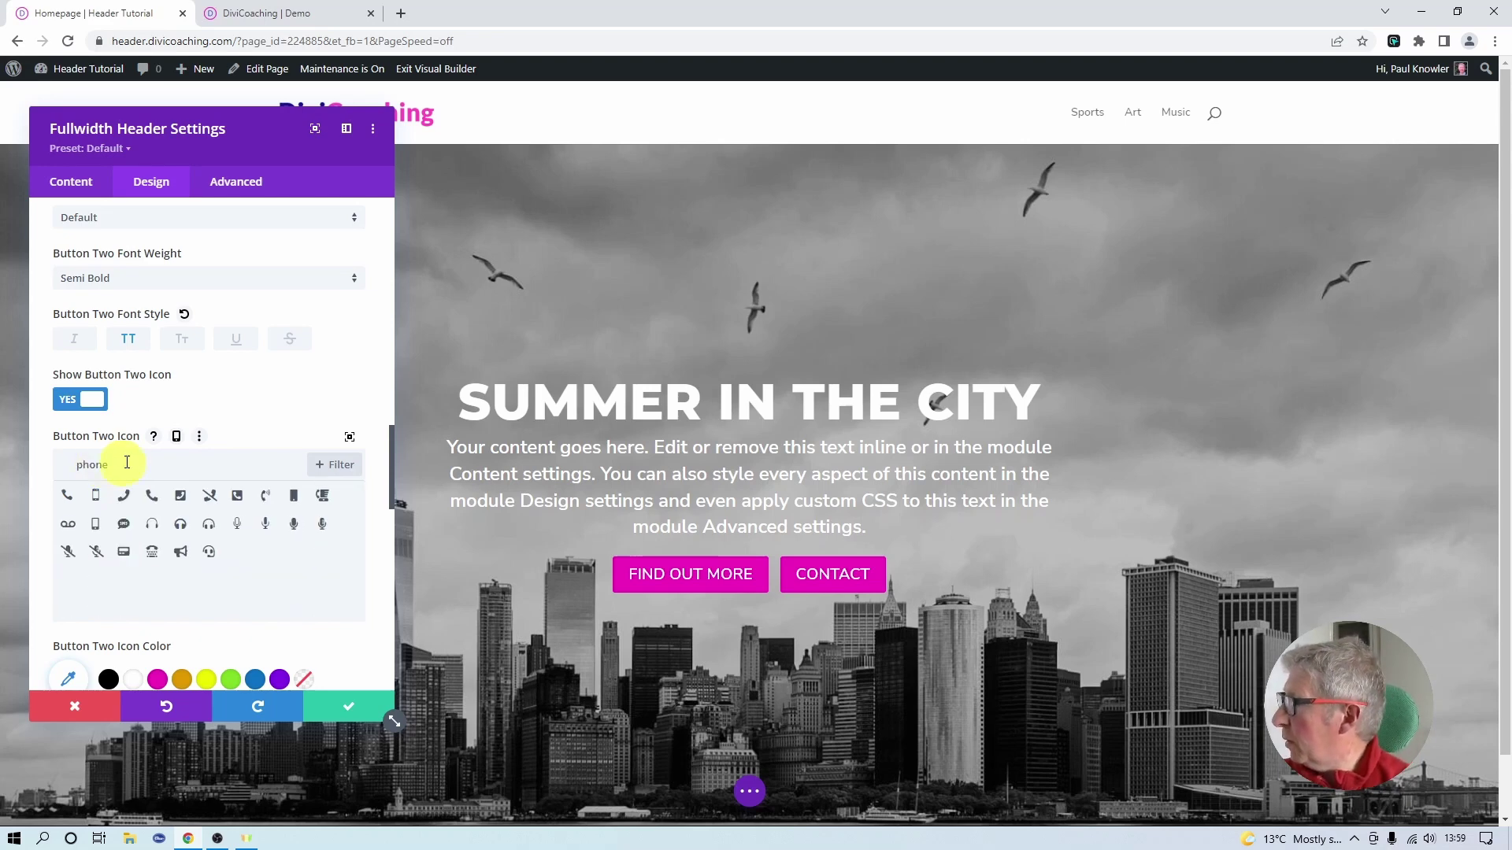
click(154, 507)
- Place Button Two's icon on the left, show it without hovering, and save the module settings
scroll(227, 555, down, 5)
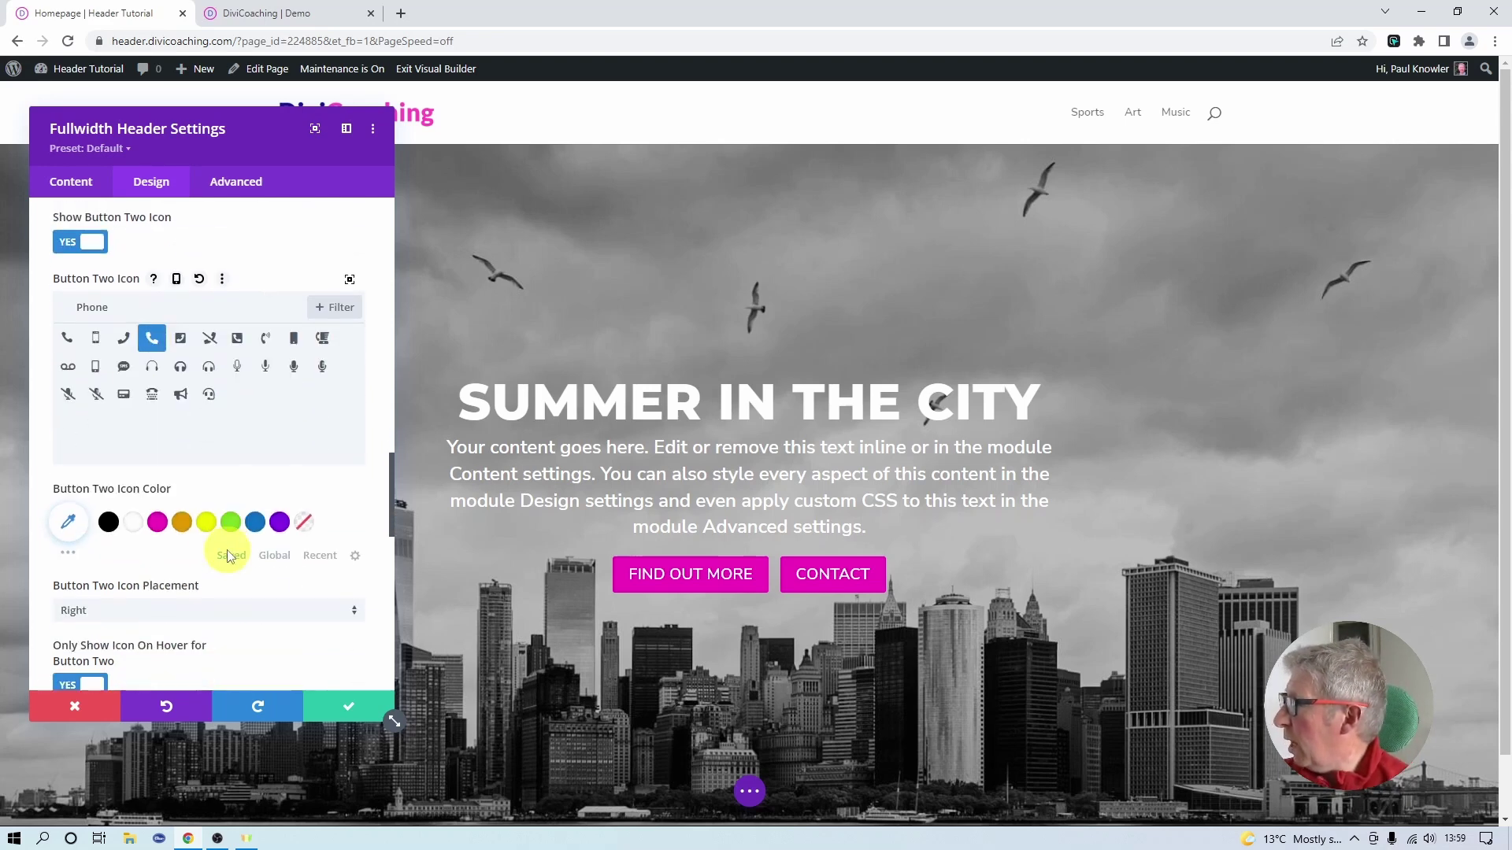
click(118, 460)
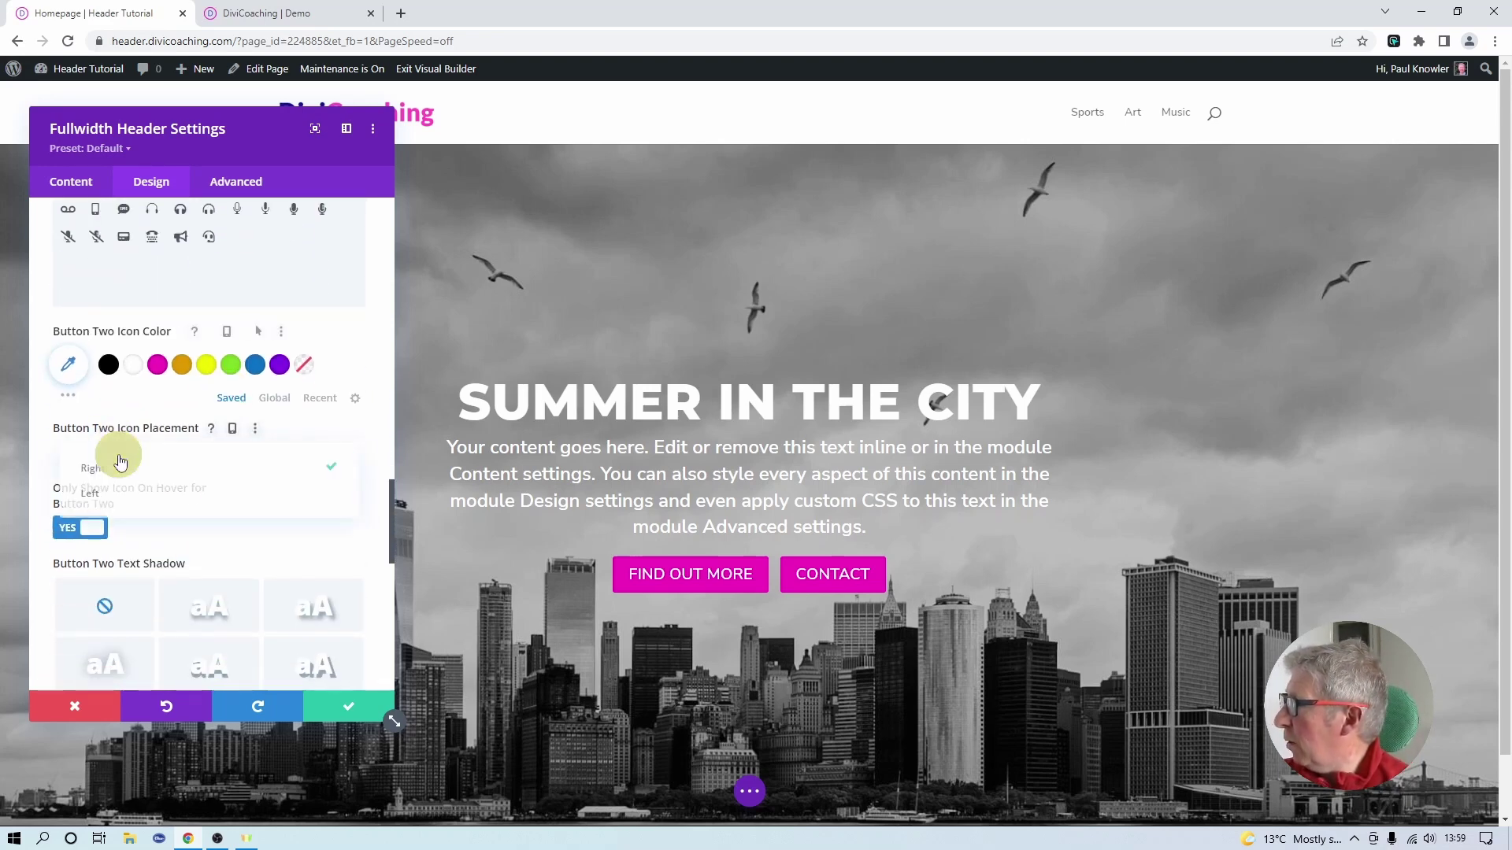
click(96, 493)
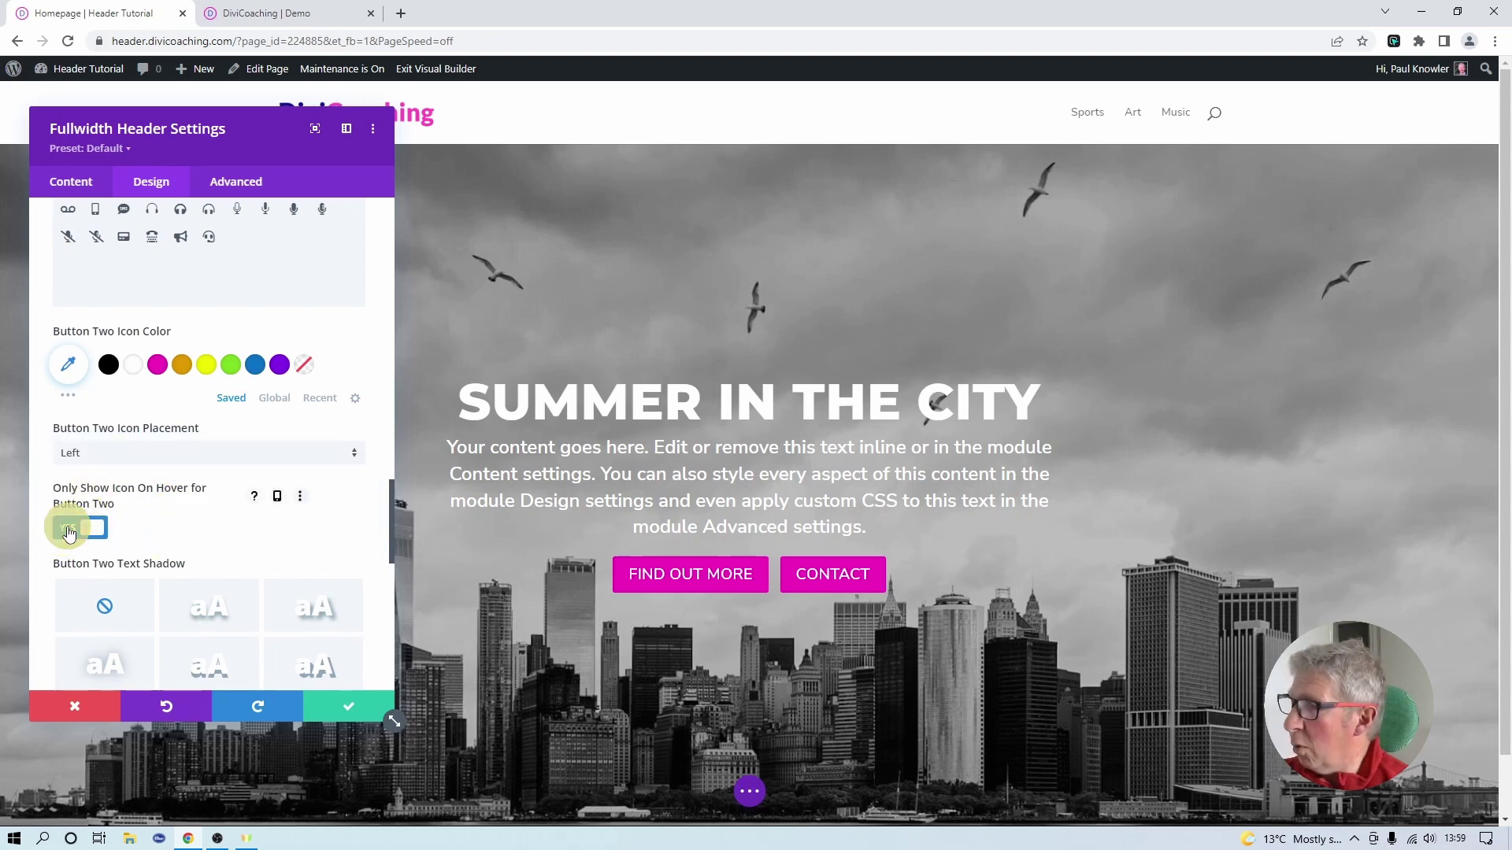
click(70, 530)
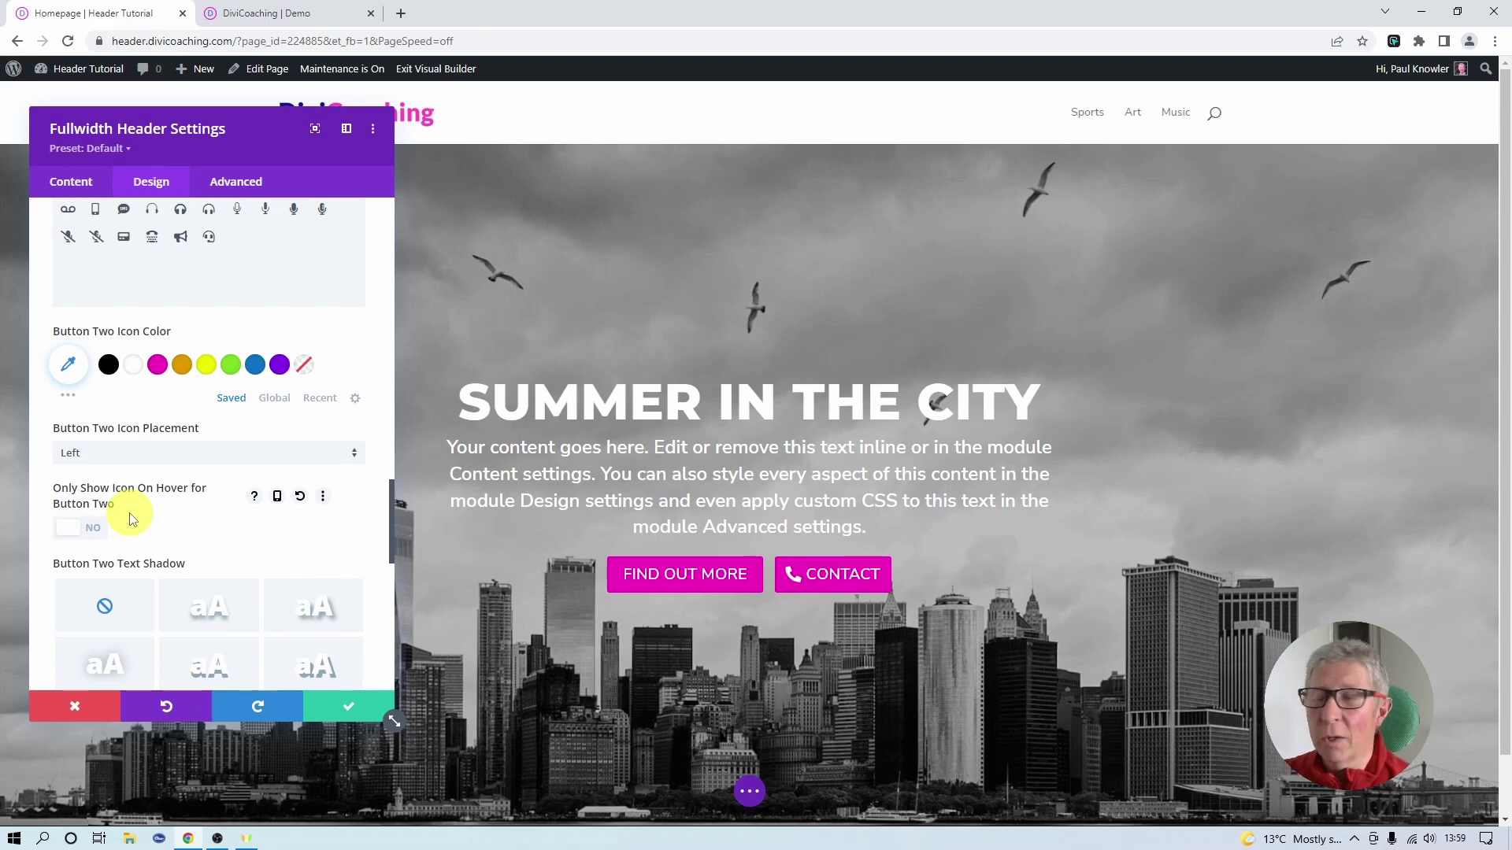
click(340, 707)
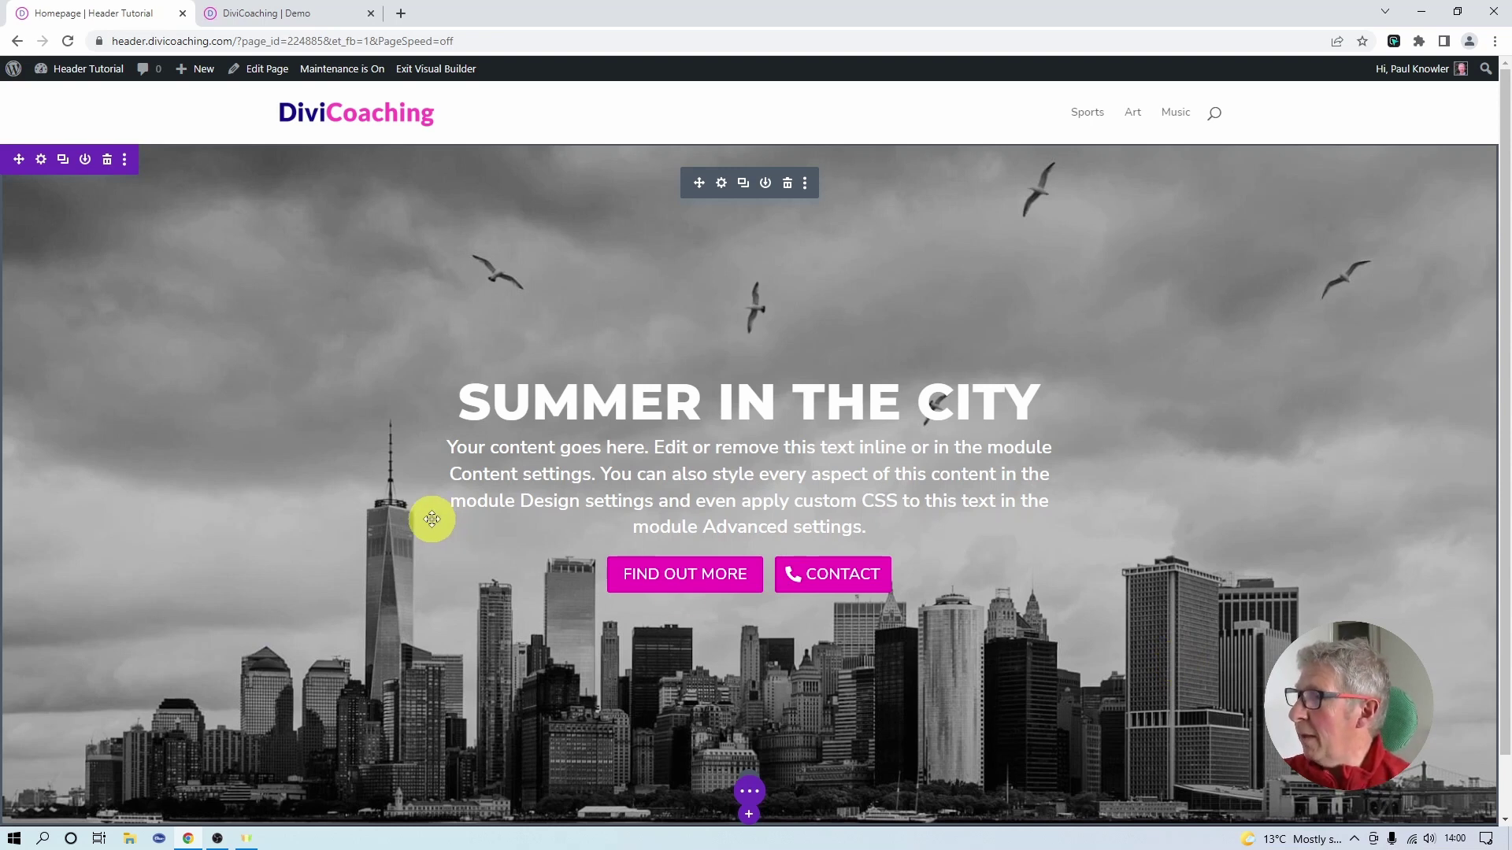
- Preview the header section with its styled buttons in tablet and phone views
click(750, 791)
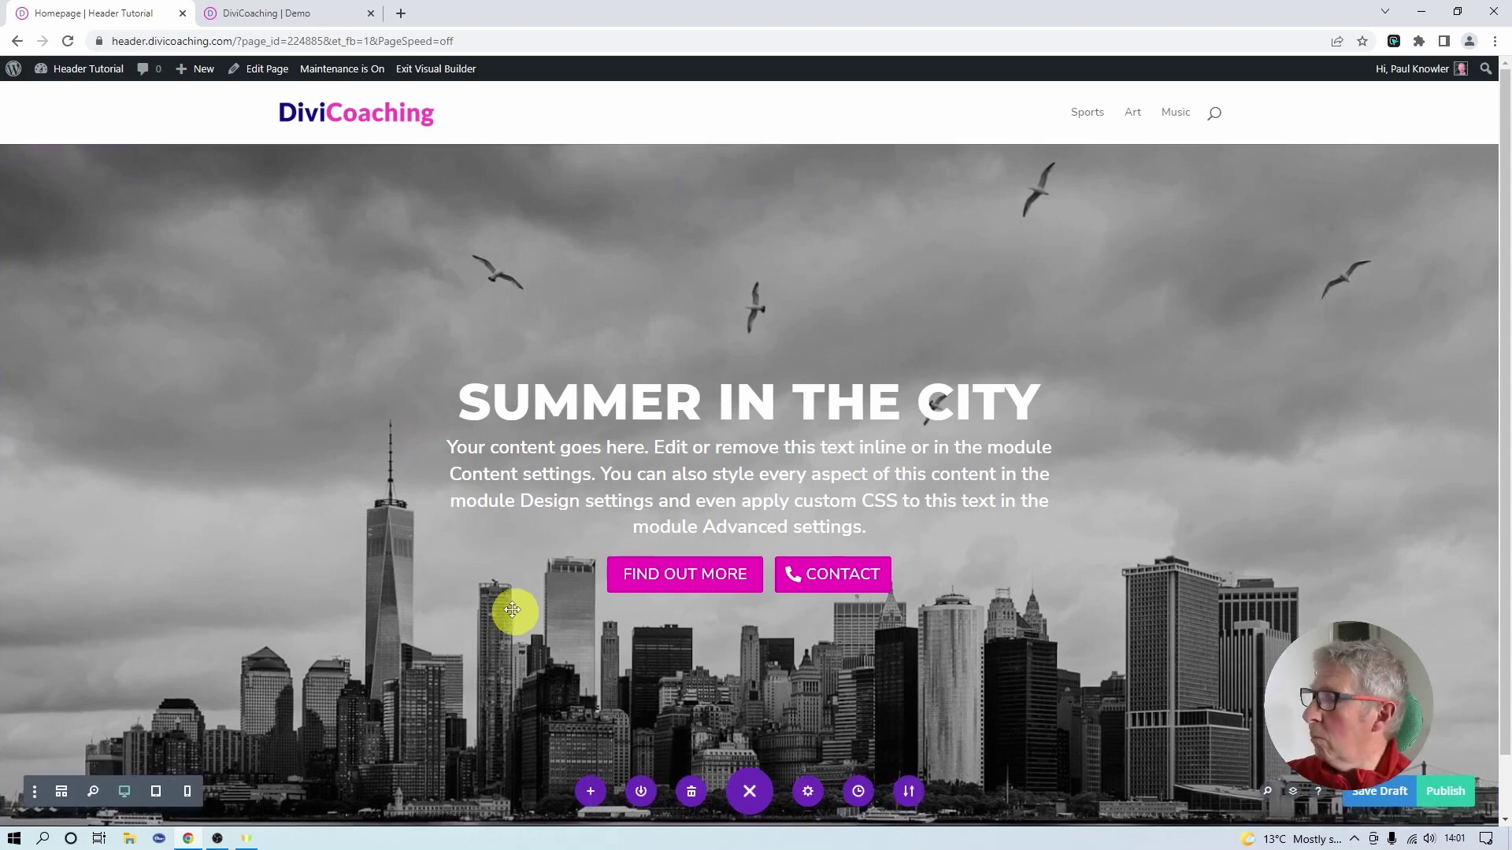
click(156, 791)
scroll(327, 679, down, 2)
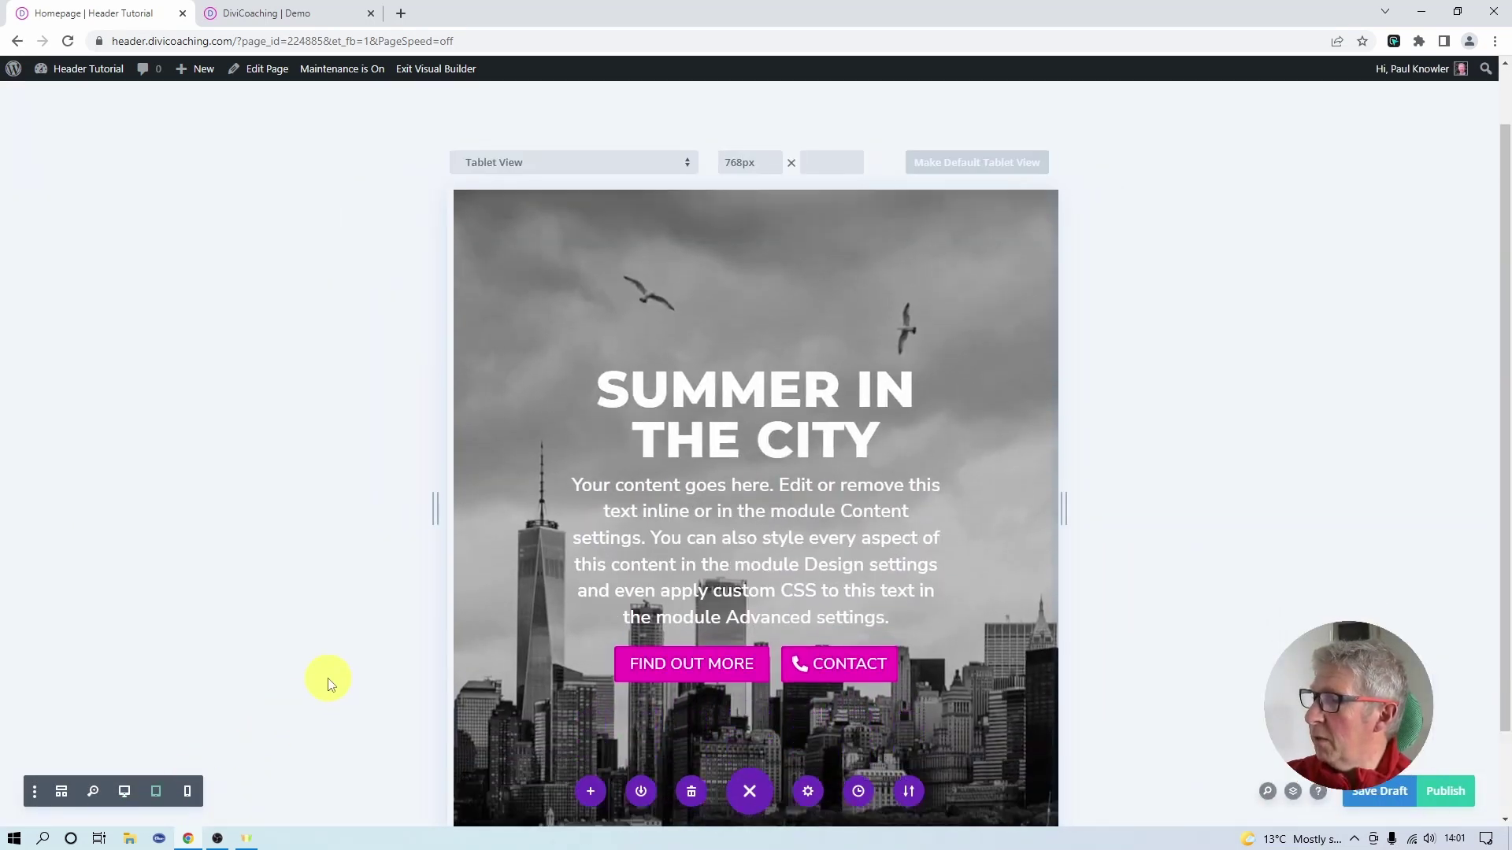
scroll(328, 678, up, 3)
scroll(328, 679, down, 3)
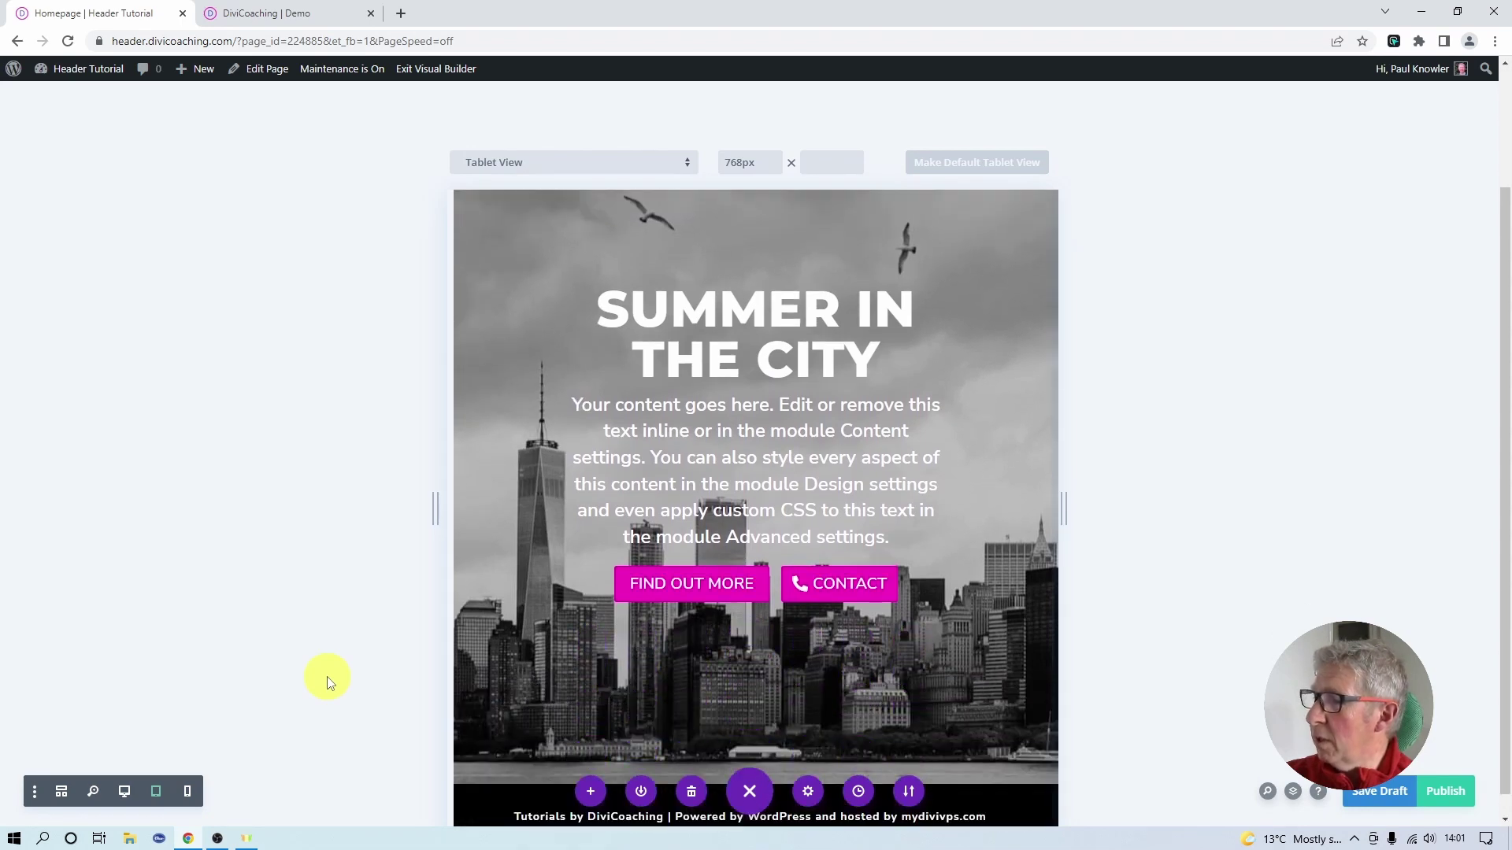
click(188, 791)
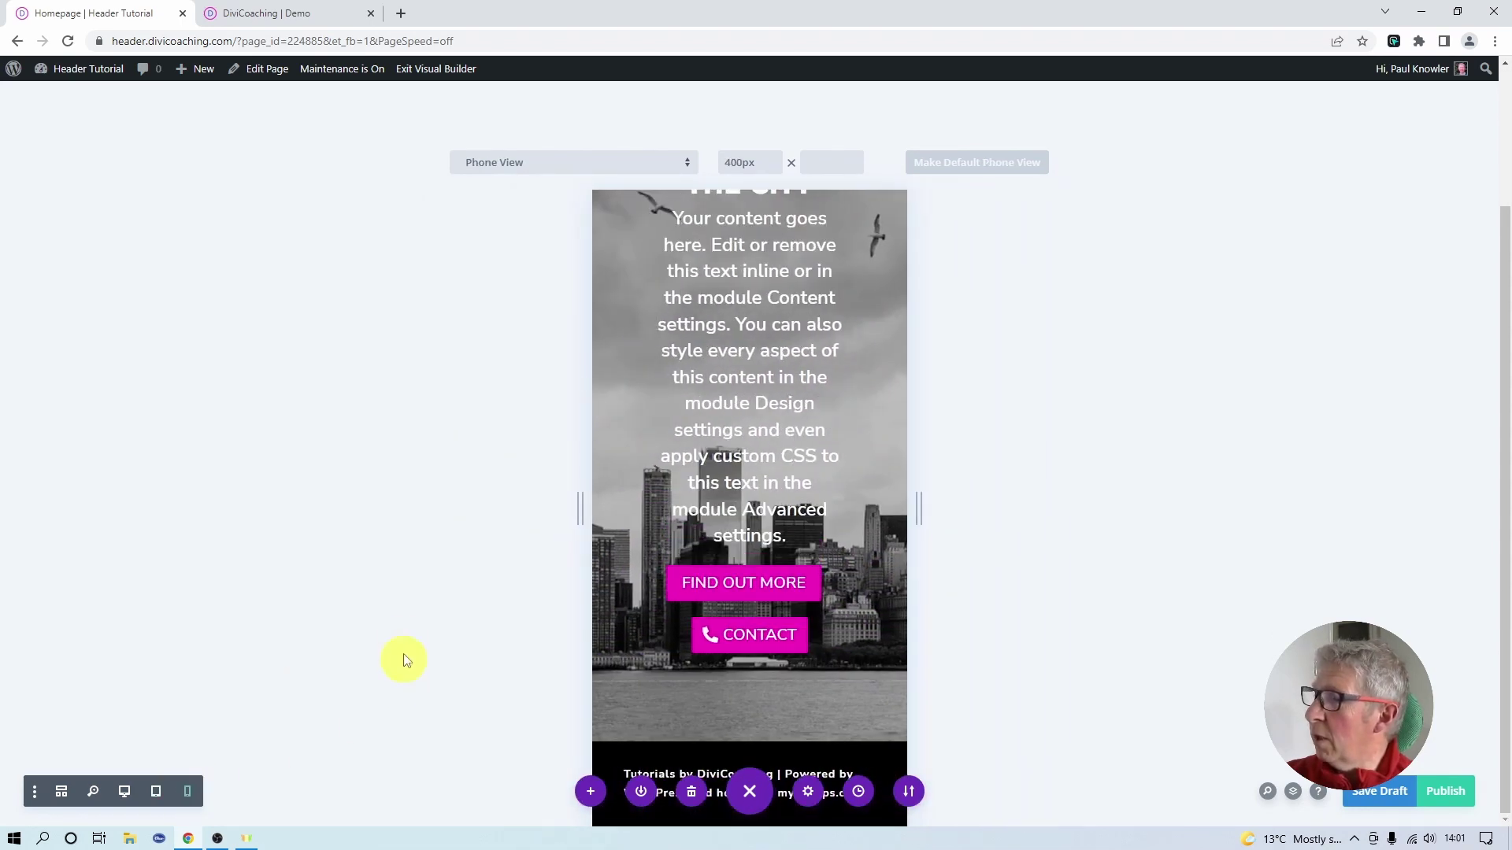
scroll(421, 642, down, 1)
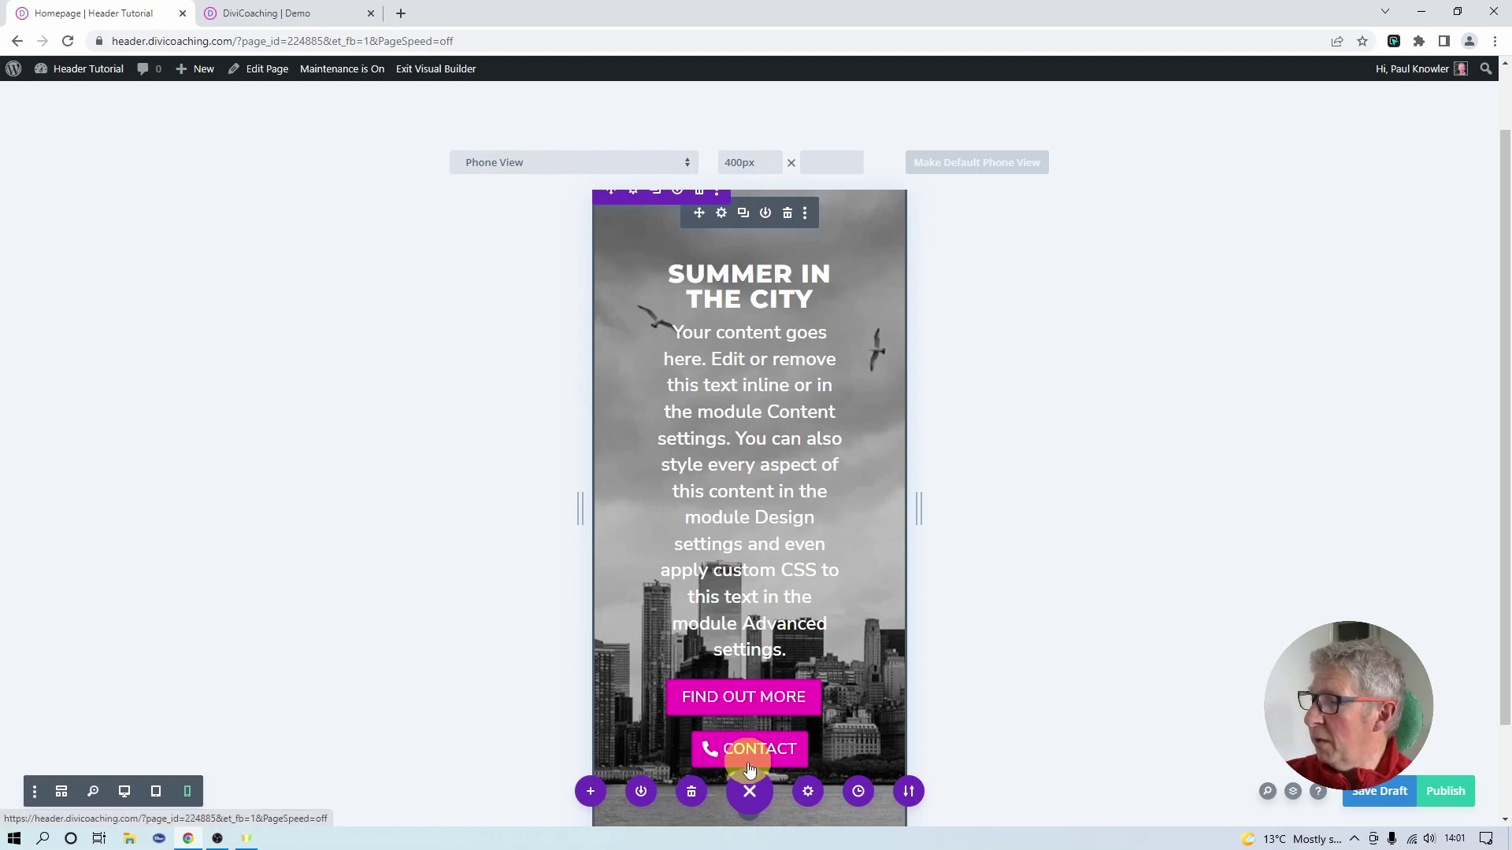
- Open the fullwidth header's settings and set the title text size for phones to 2.5rem
scroll(729, 550, up, 1)
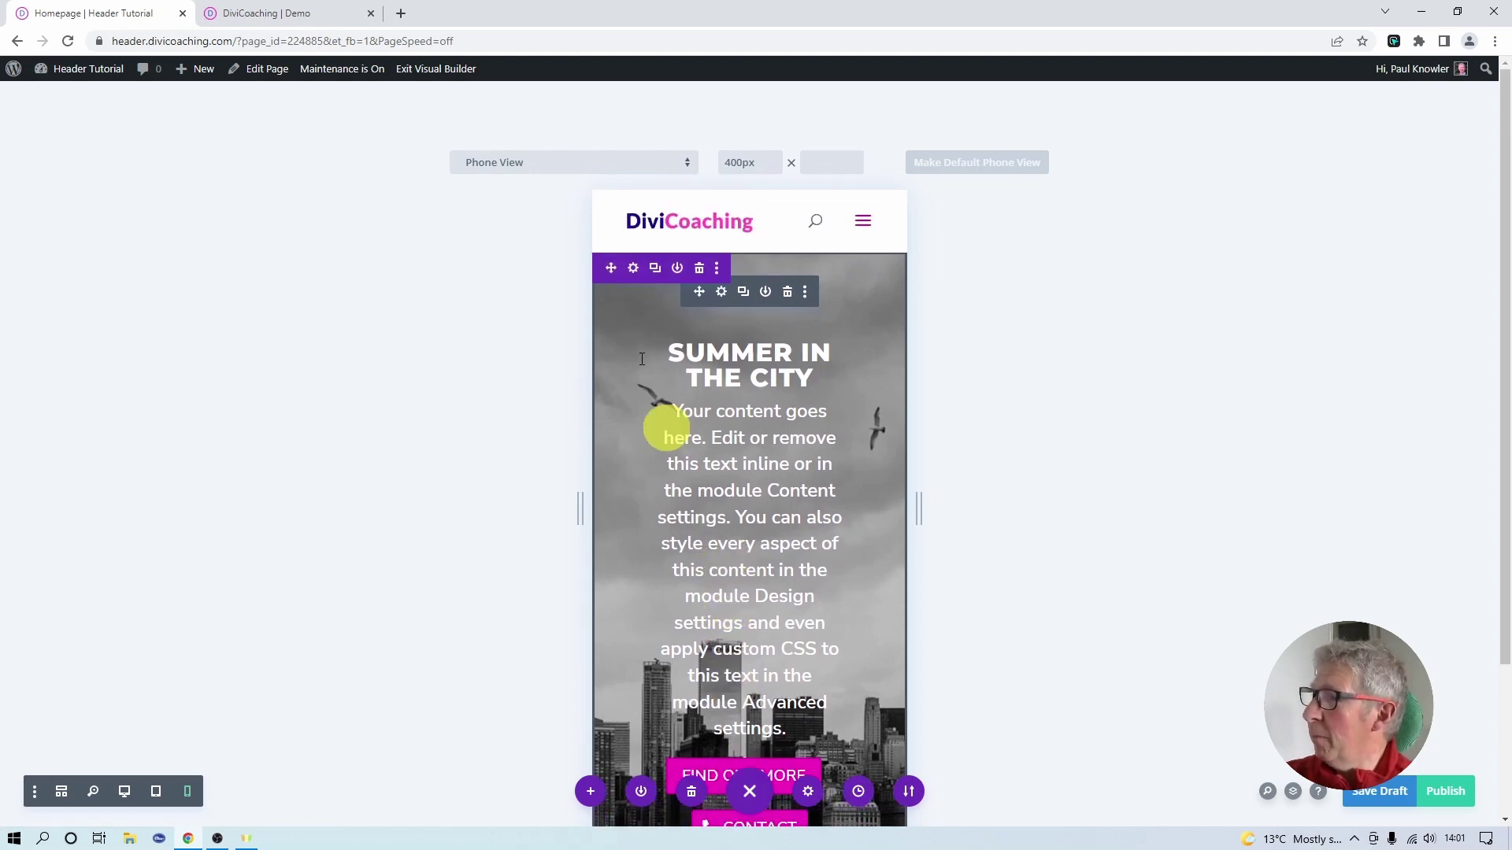
click(721, 293)
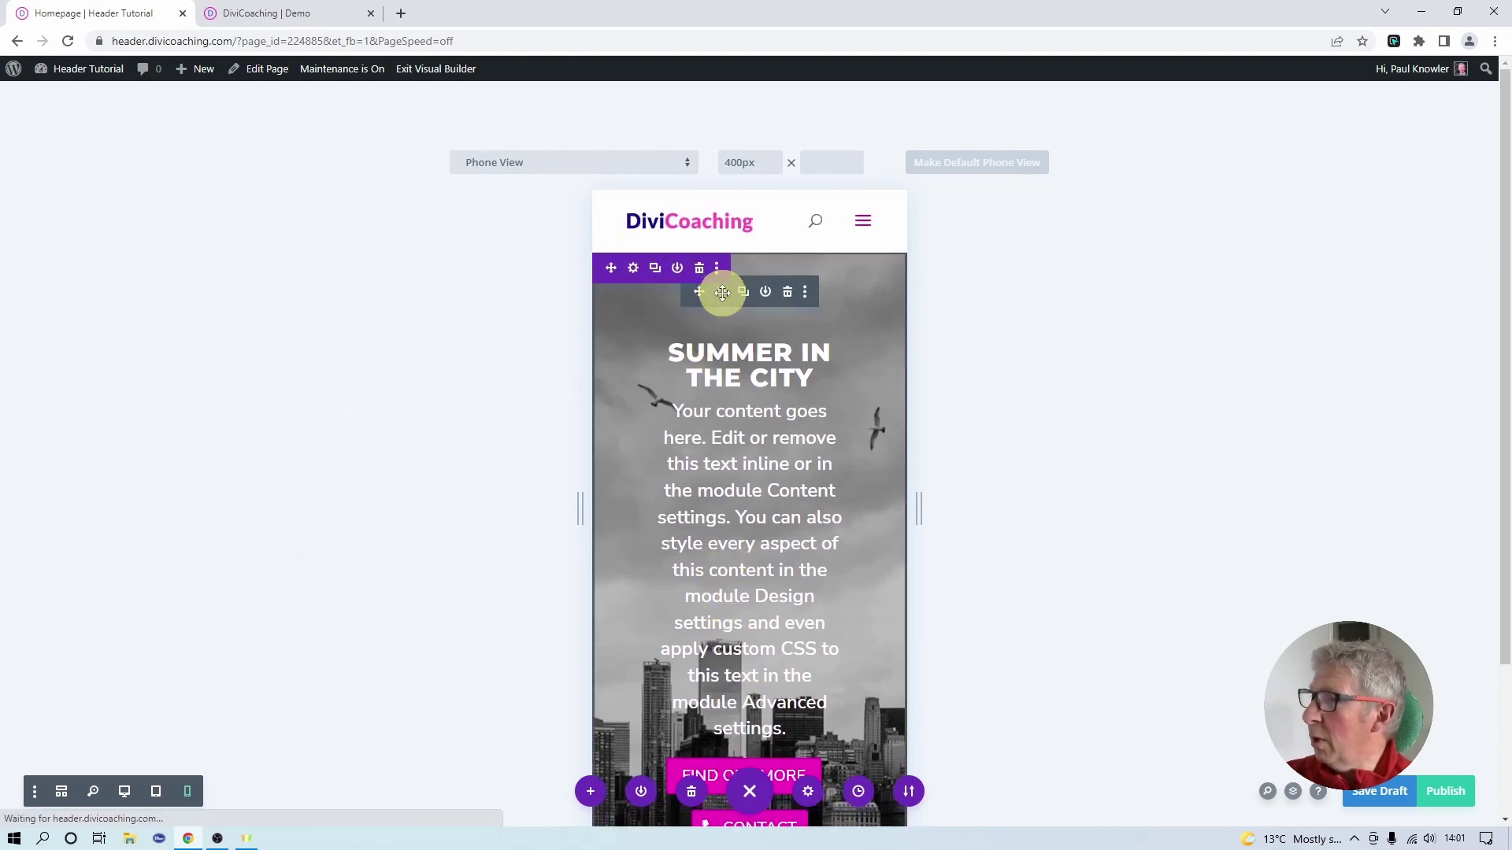
drag(237, 127, 311, 115)
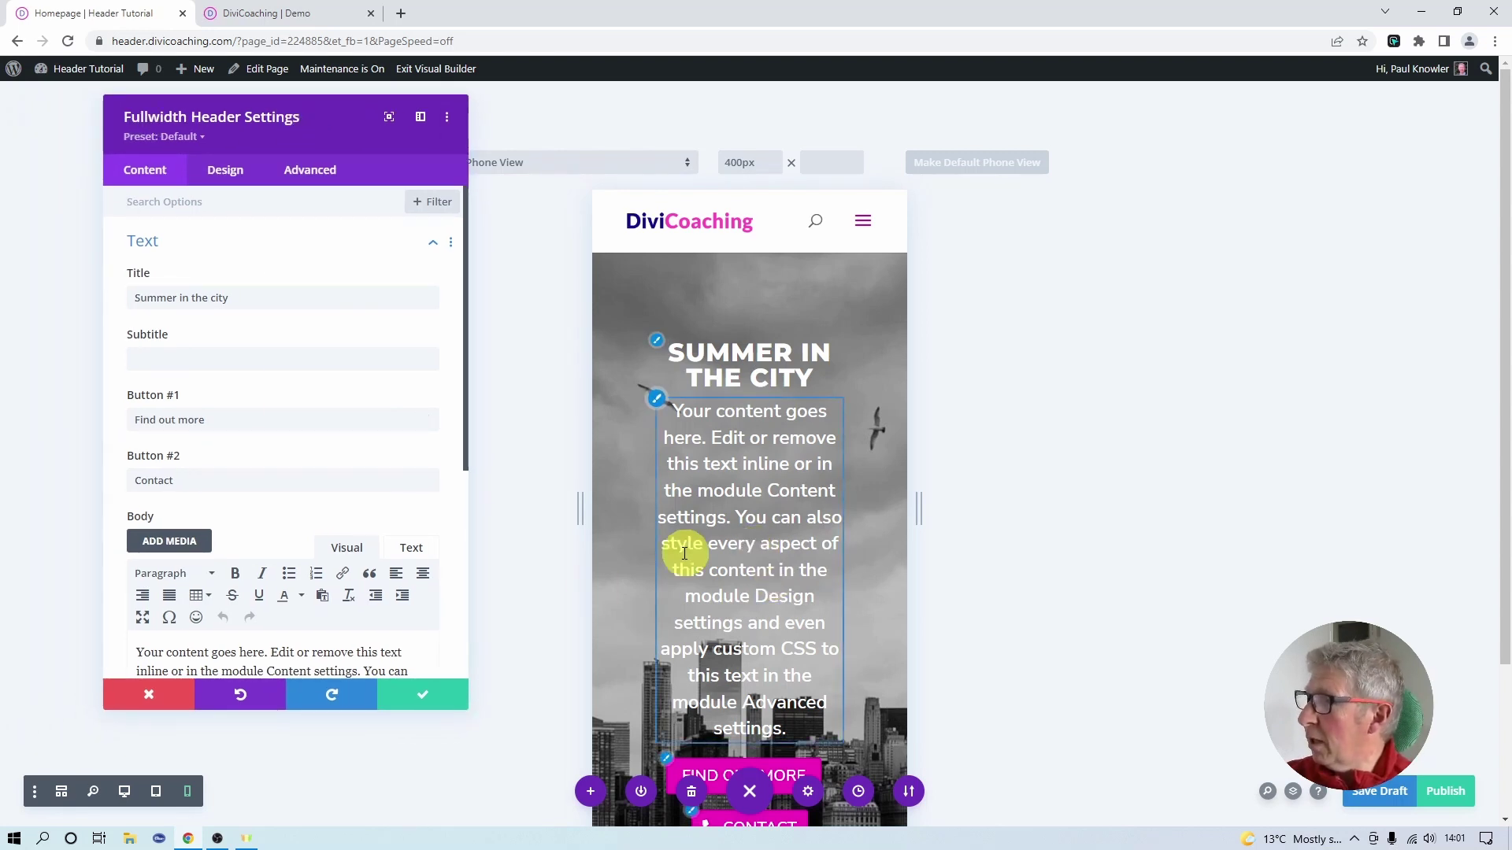
click(658, 346)
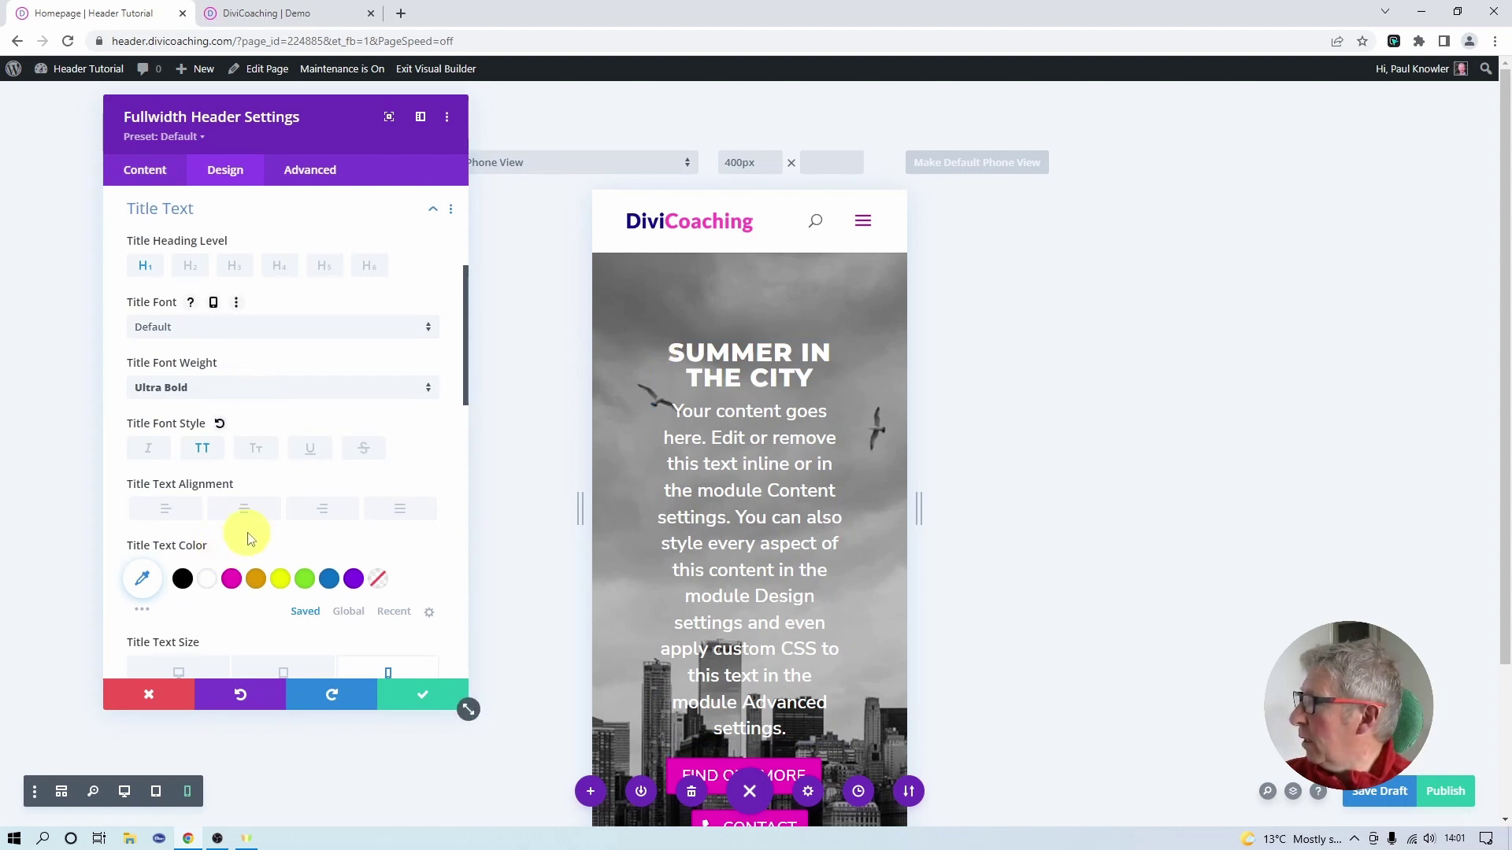
scroll(244, 529, down, 4)
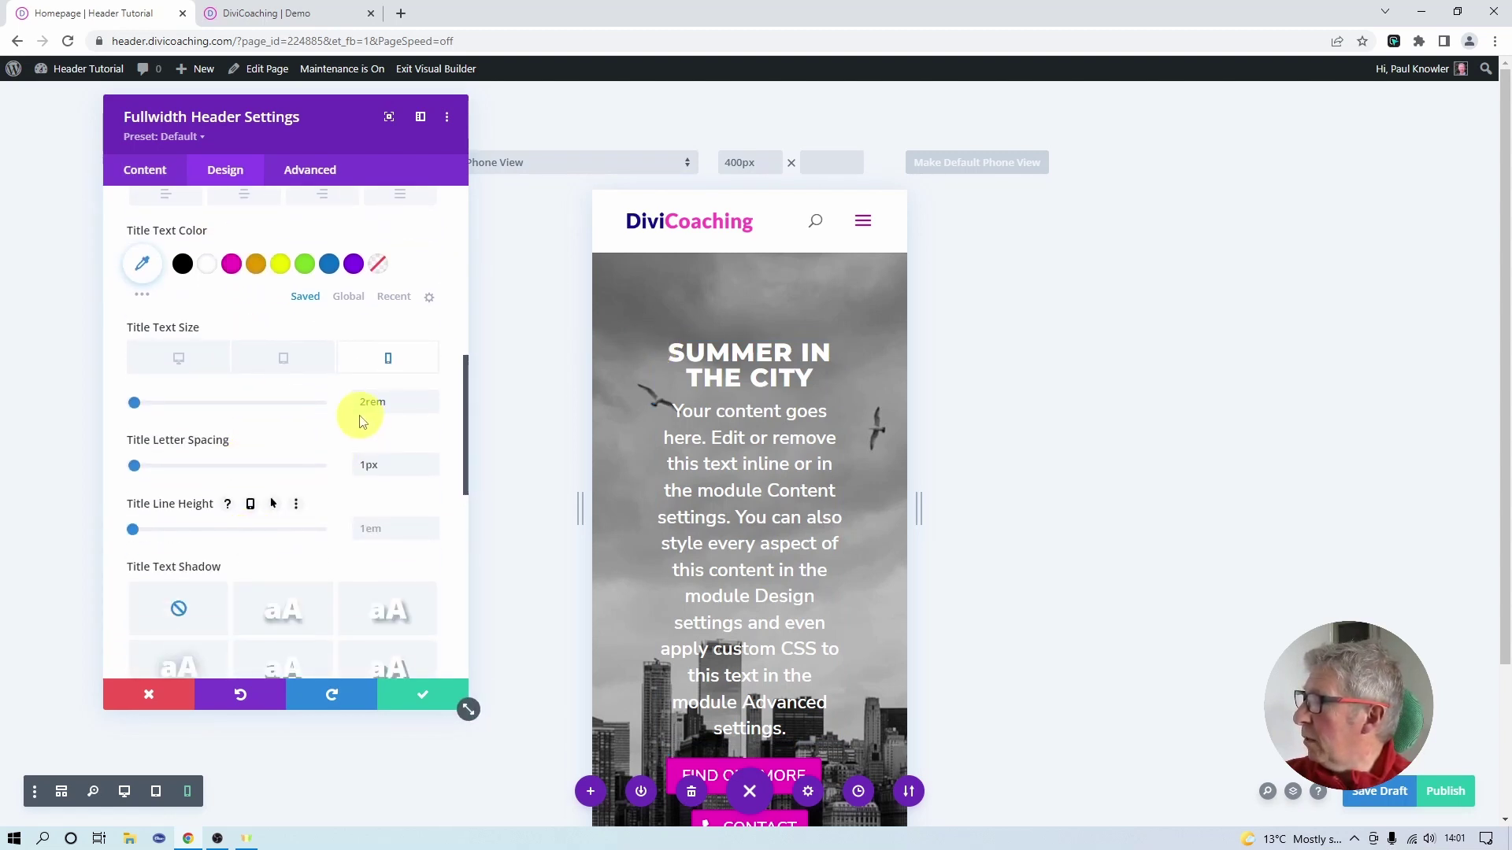
click(368, 402)
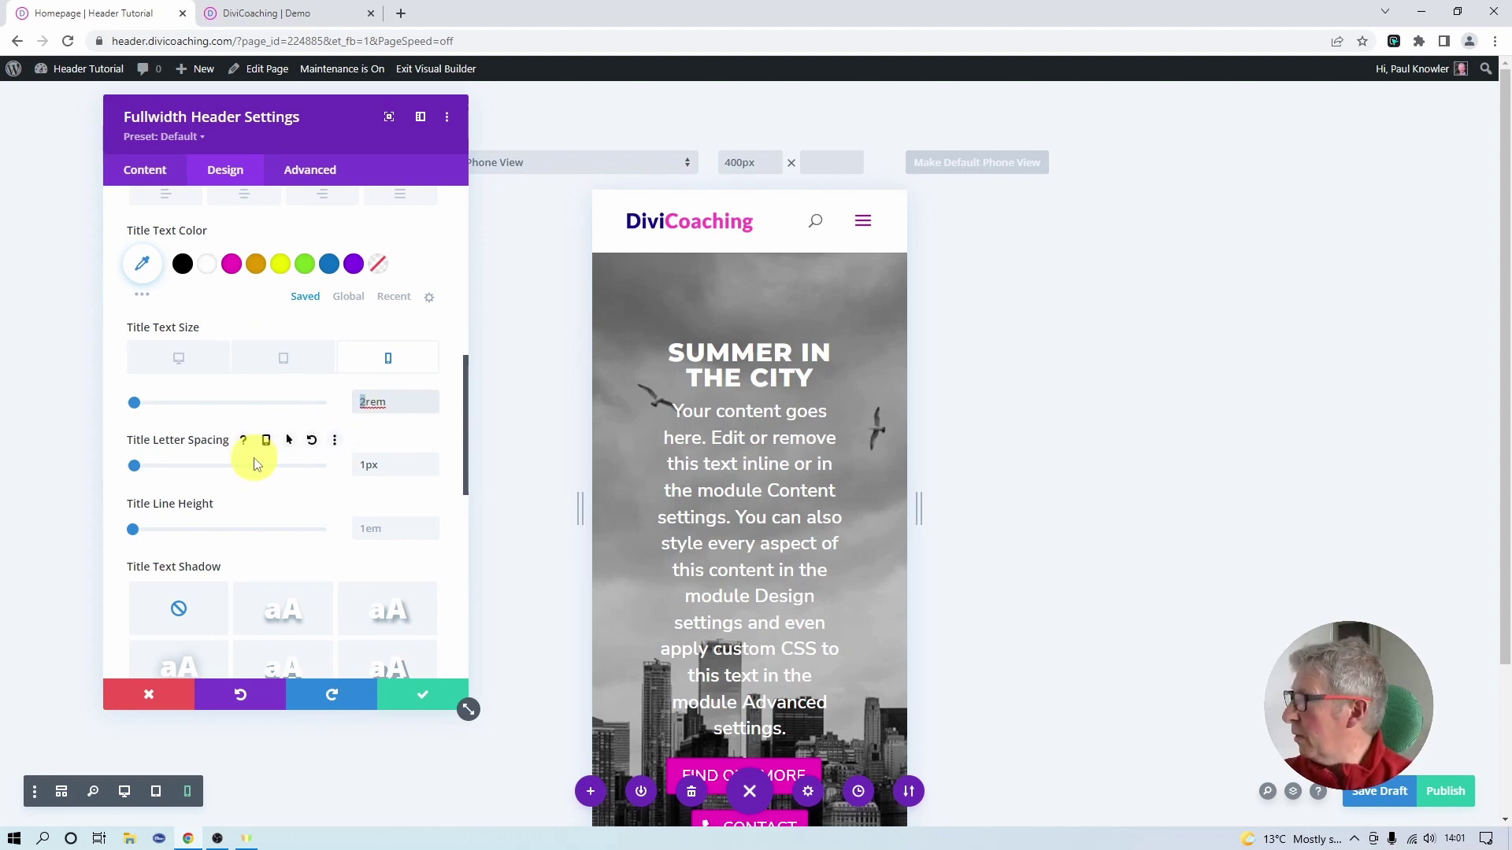
text(.5)
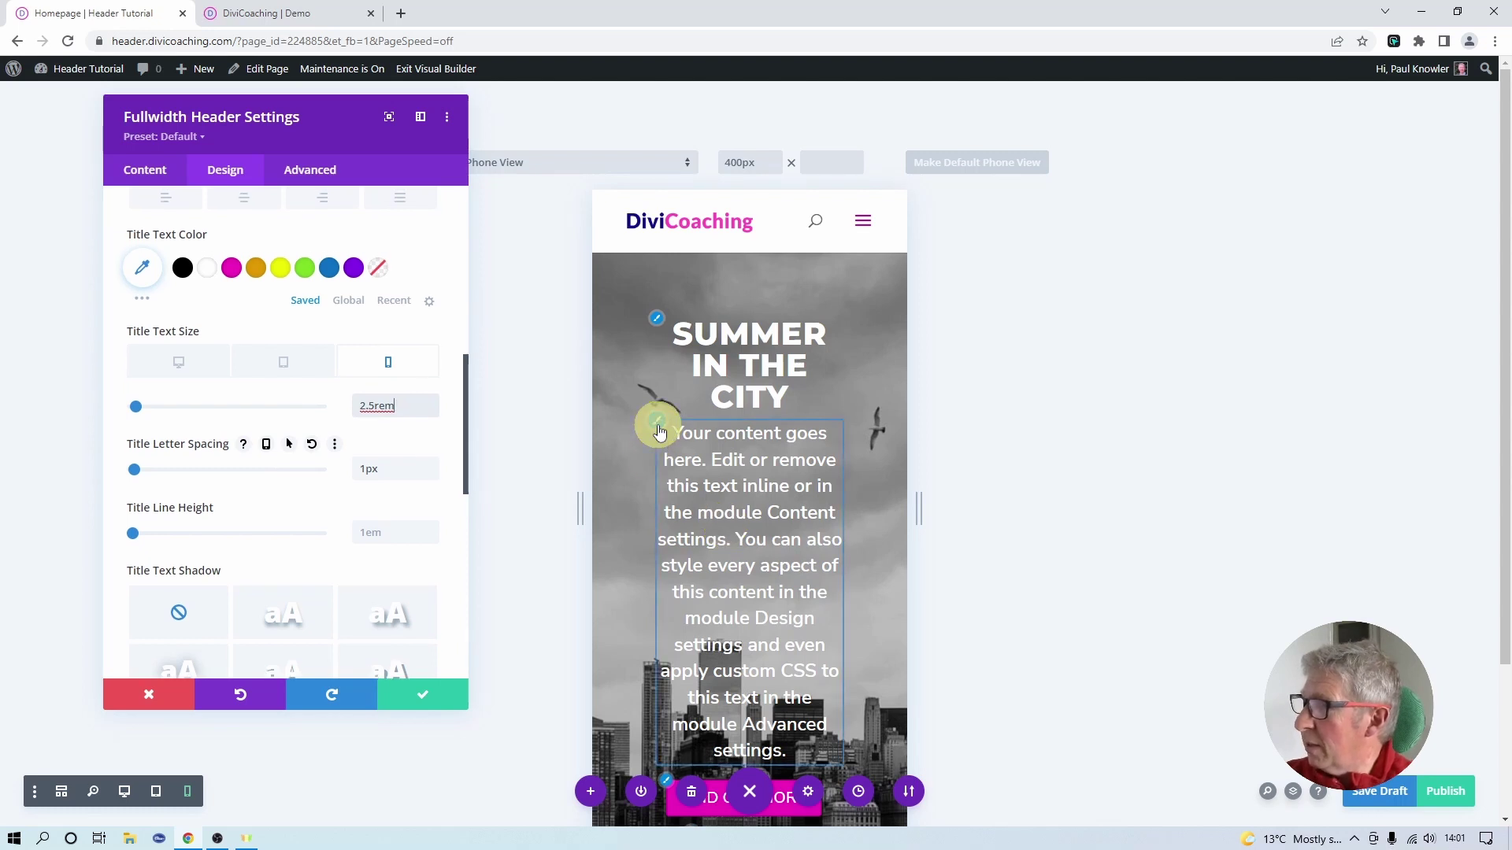
- Set the header's body text size for phones to 1rem and check the phone preview
click(658, 425)
scroll(382, 580, down, 3)
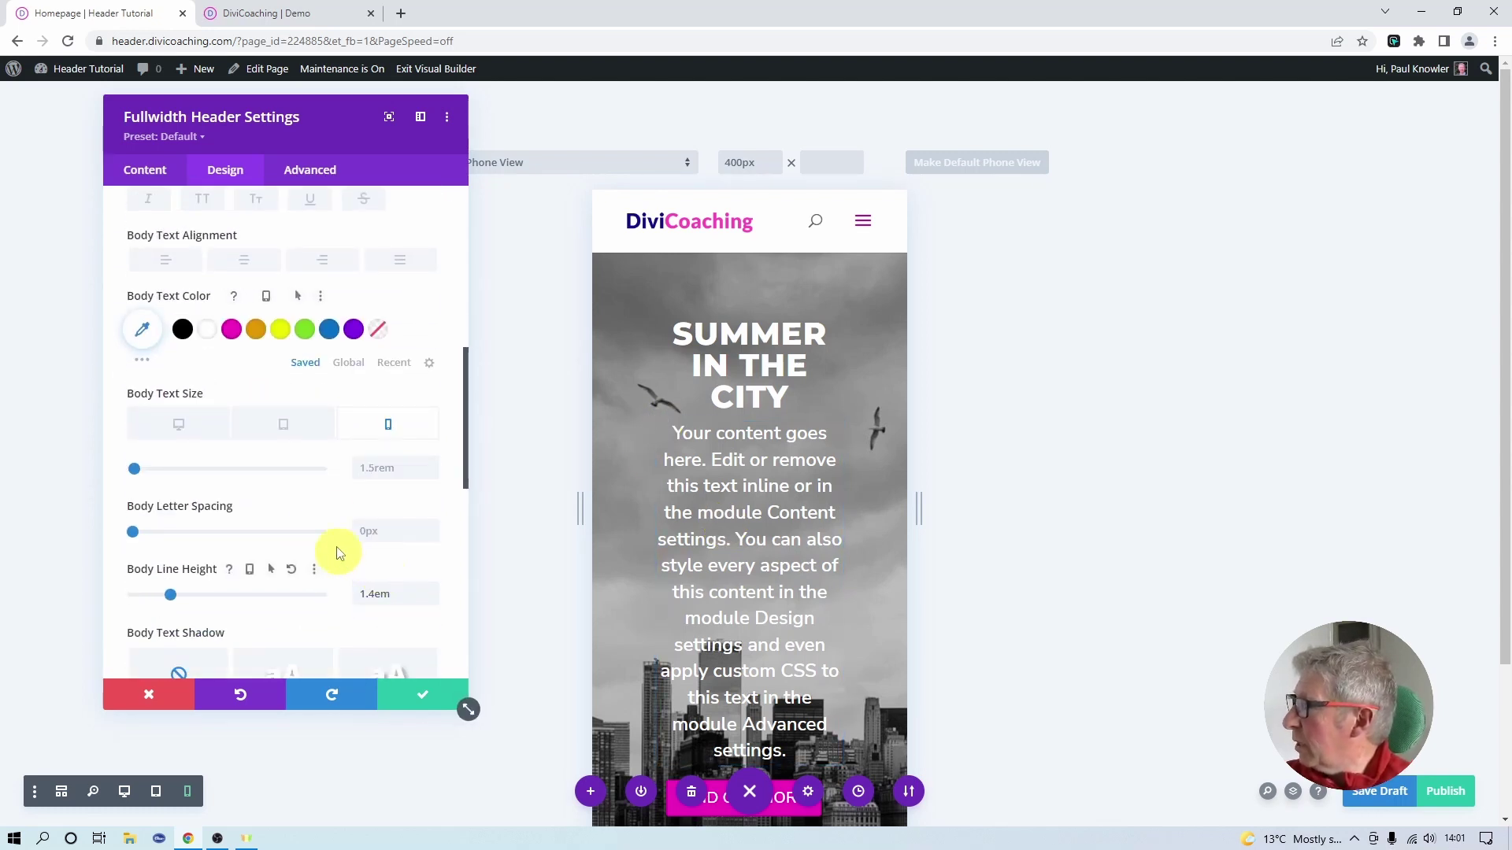
click(377, 469)
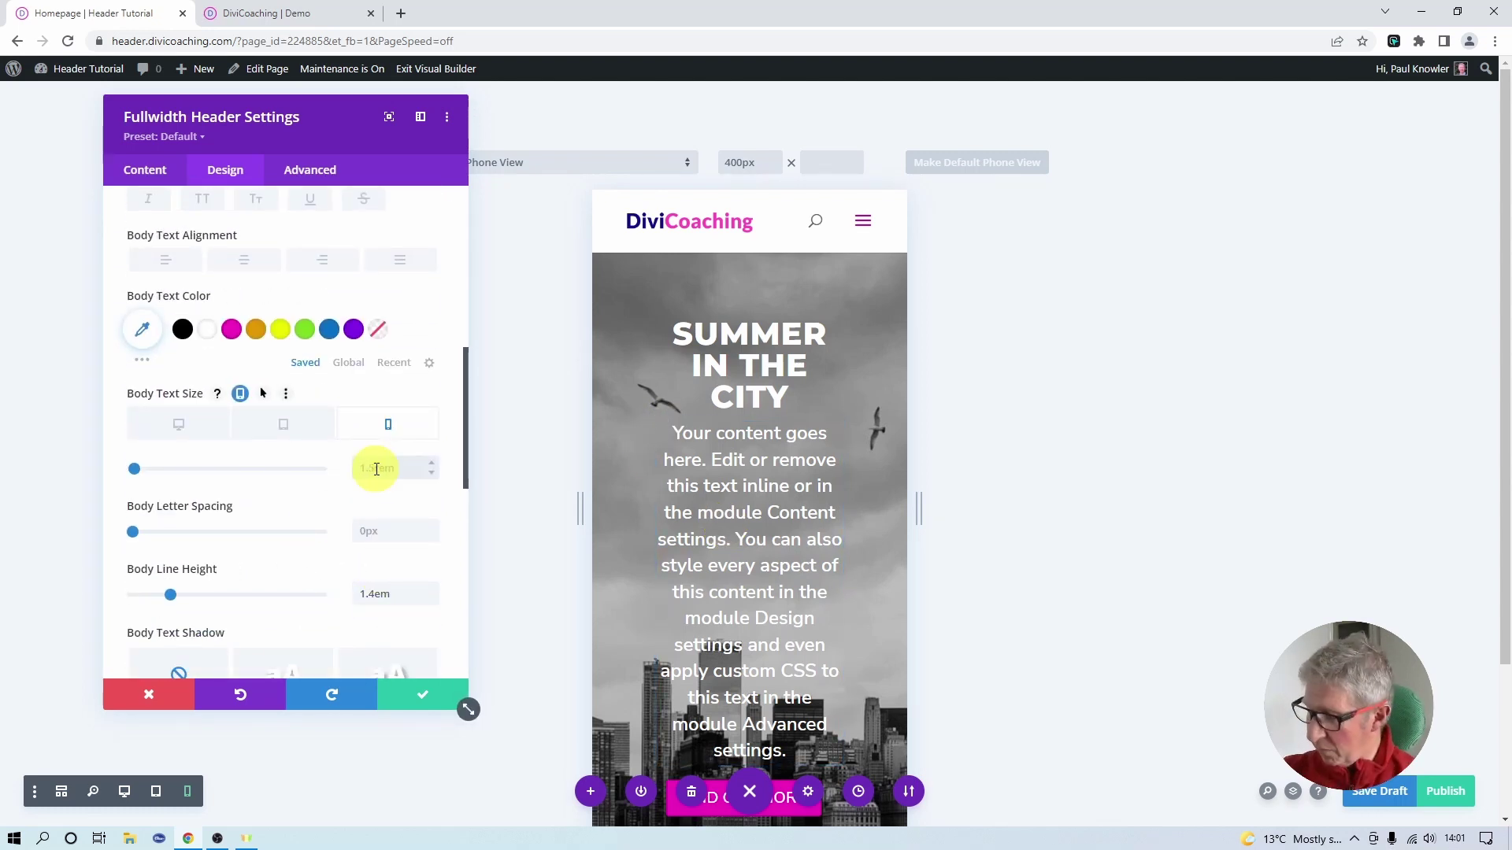
text(1rem)
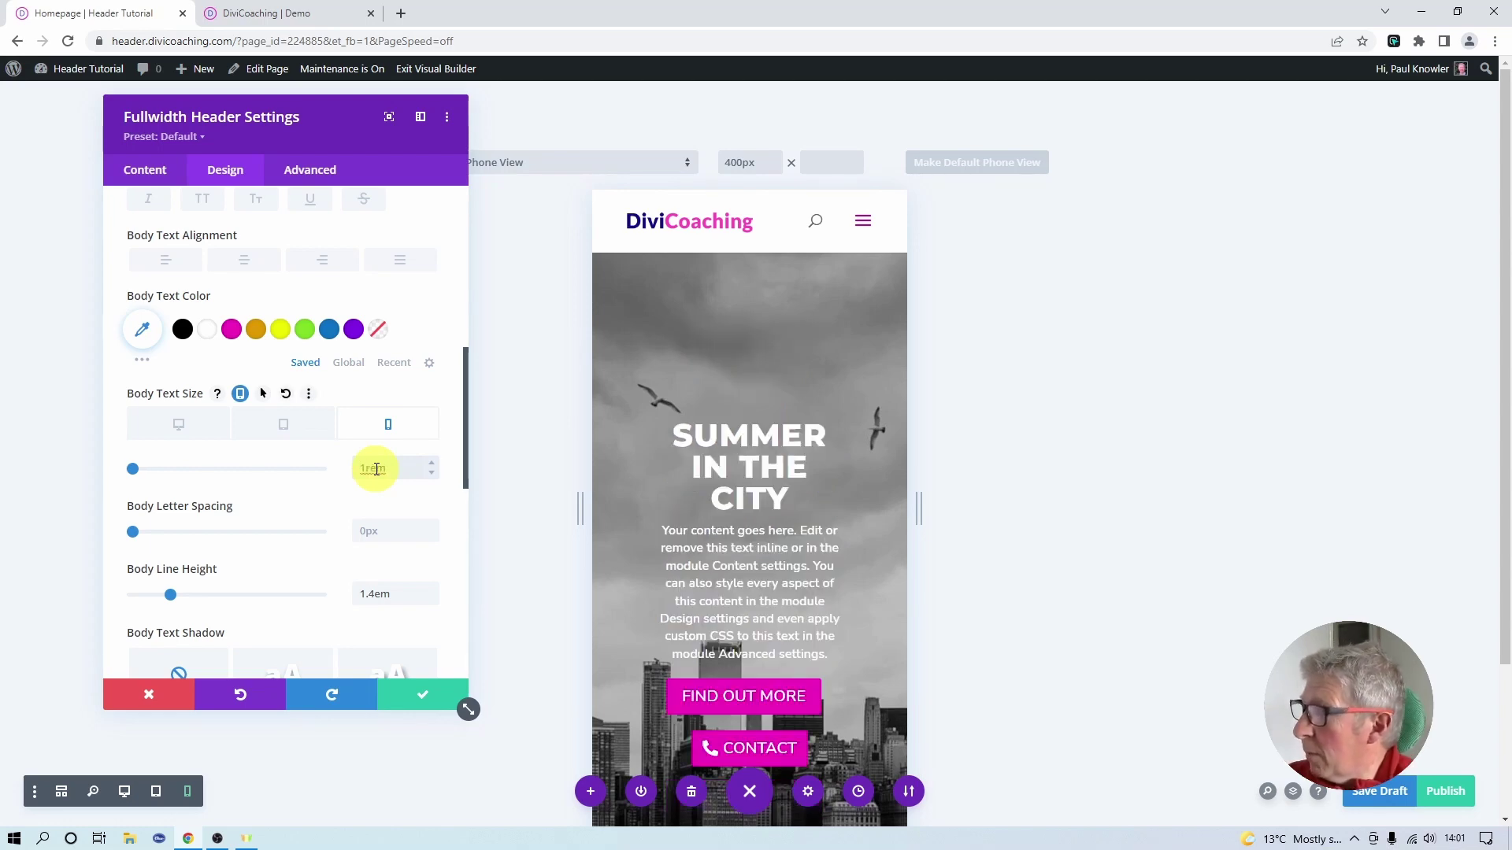
scroll(795, 520, down, 3)
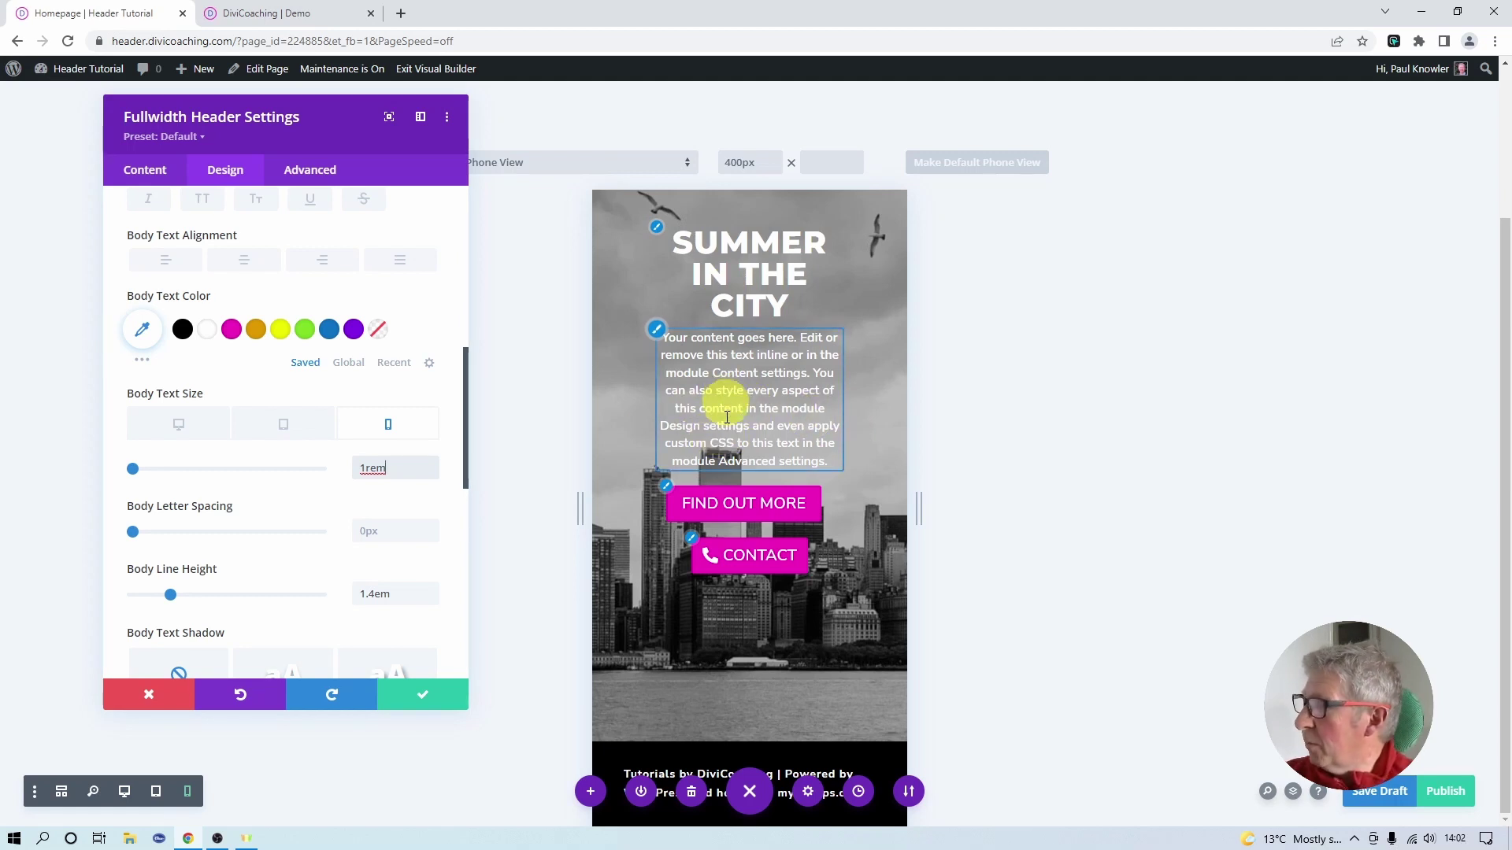
click(667, 495)
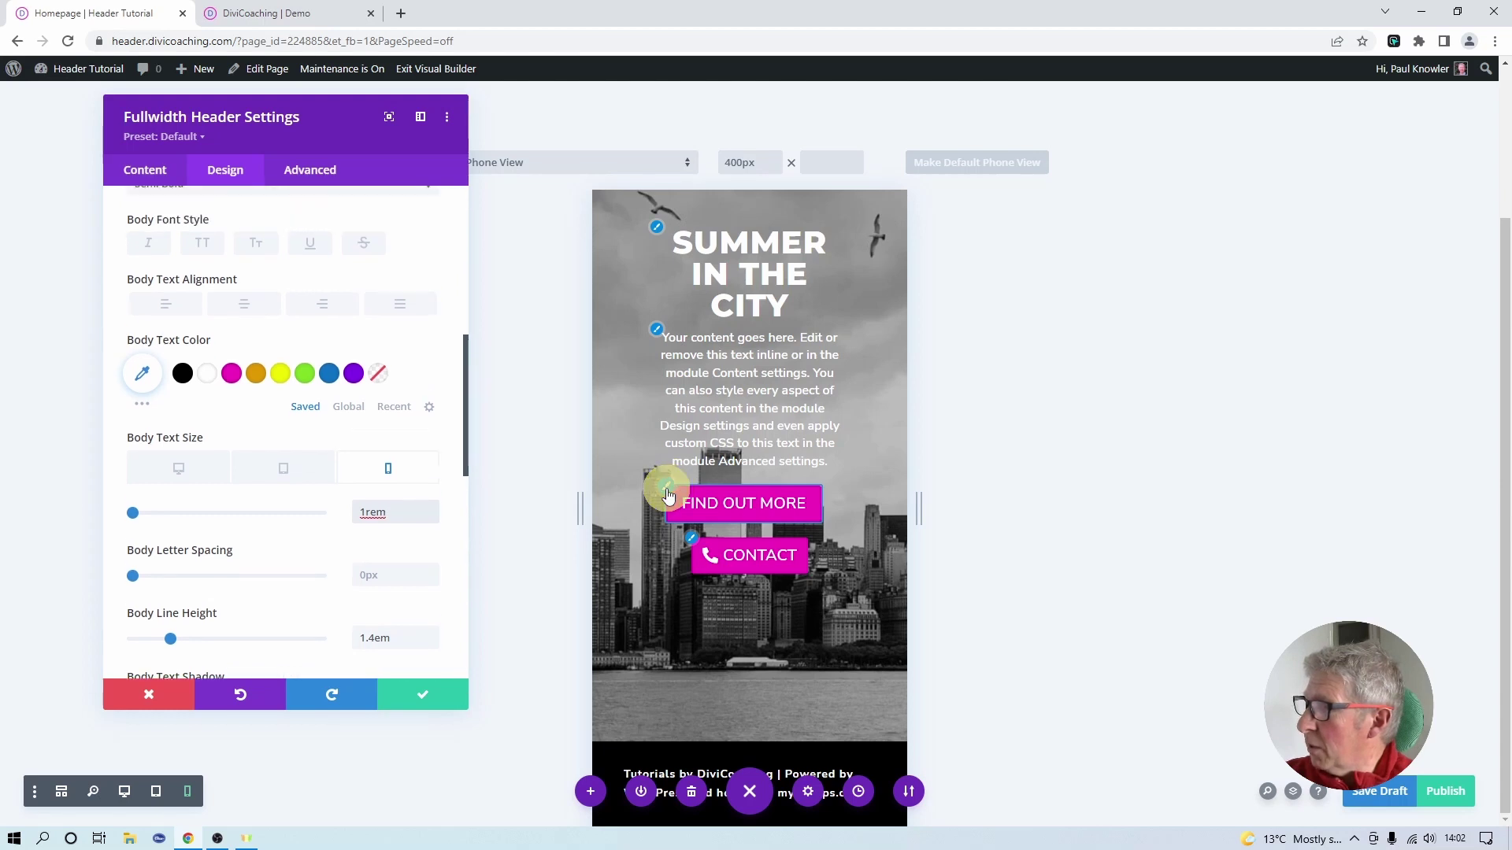
scroll(362, 449, down, 2)
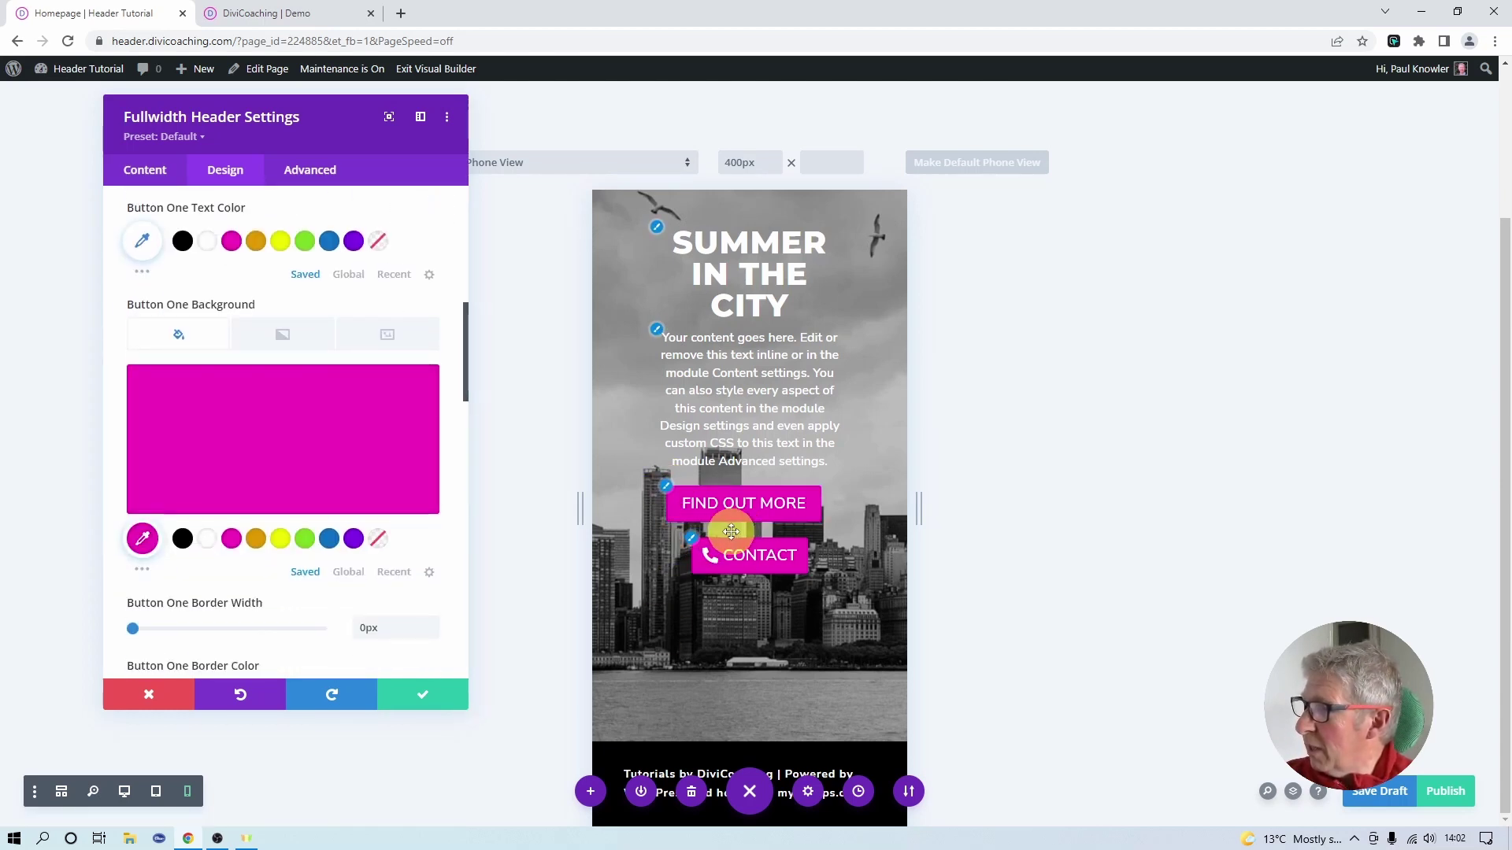
scroll(301, 479, down, 4)
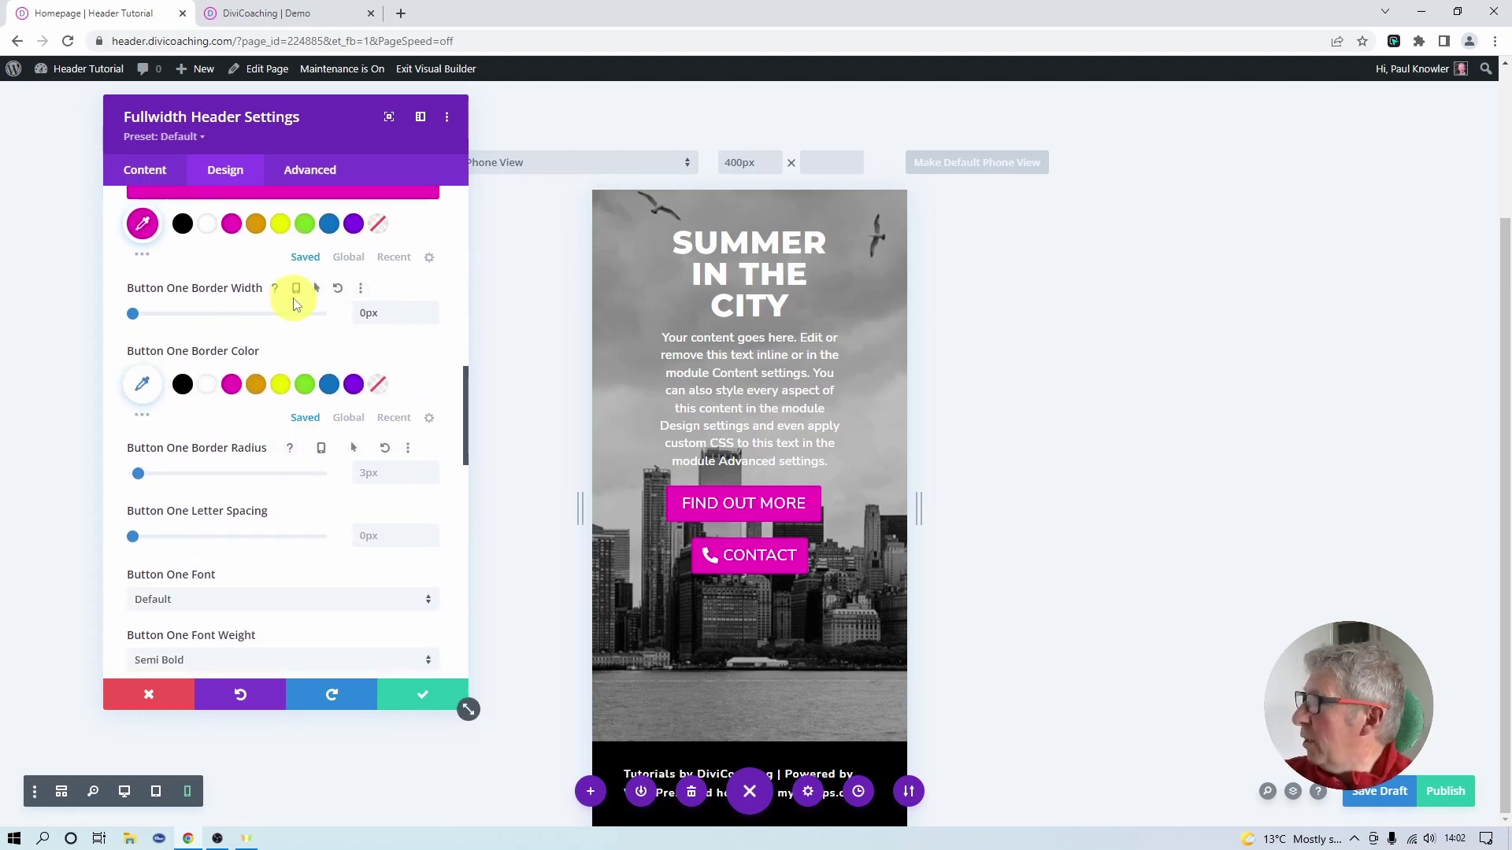
scroll(290, 299, up, 10)
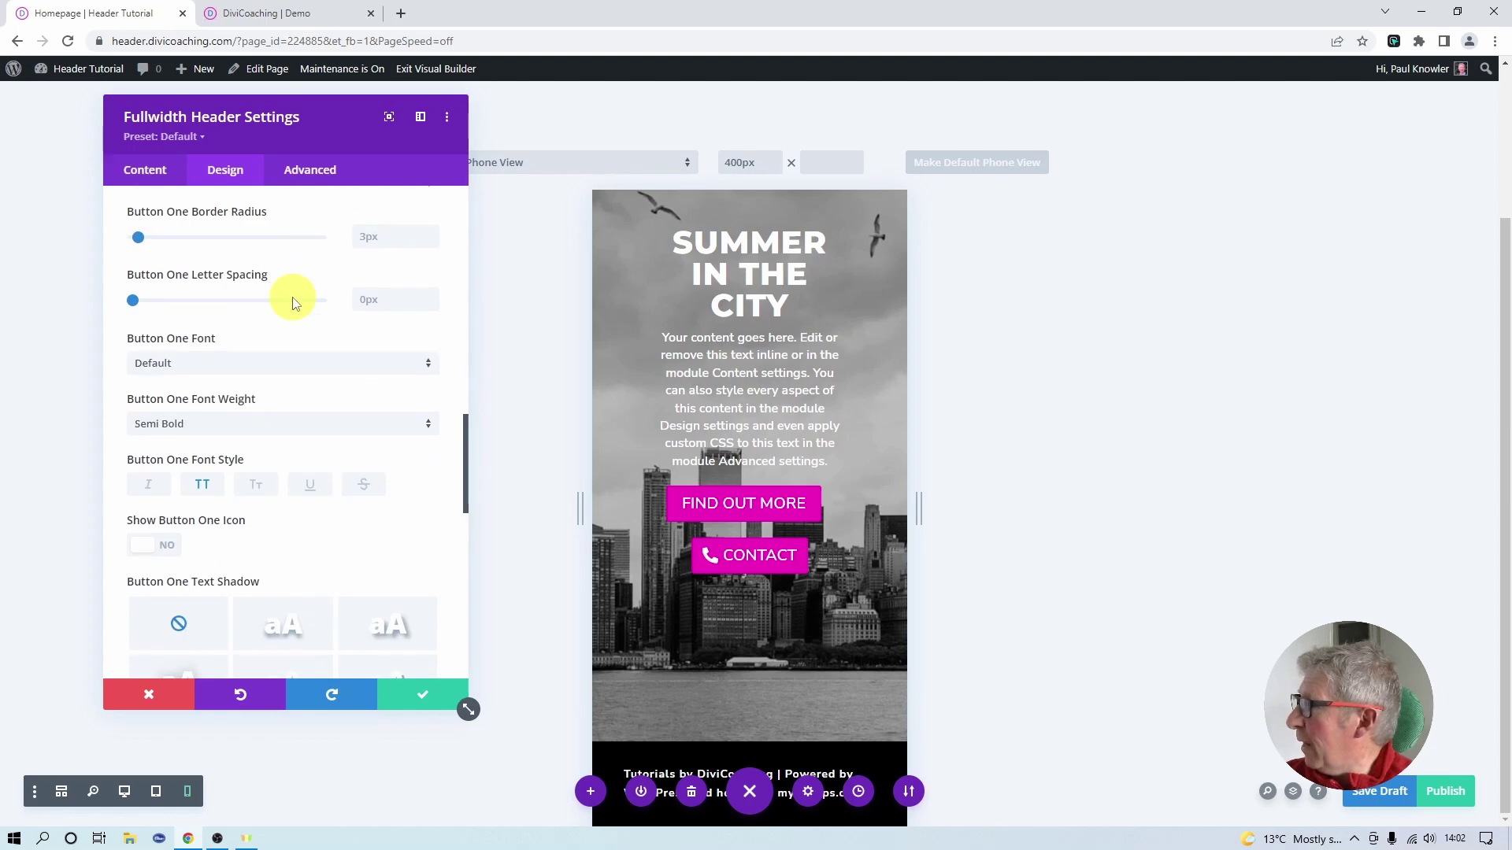
- Add the custom CSS "width:100%;" to Button One of the fullwidth header module
click(299, 170)
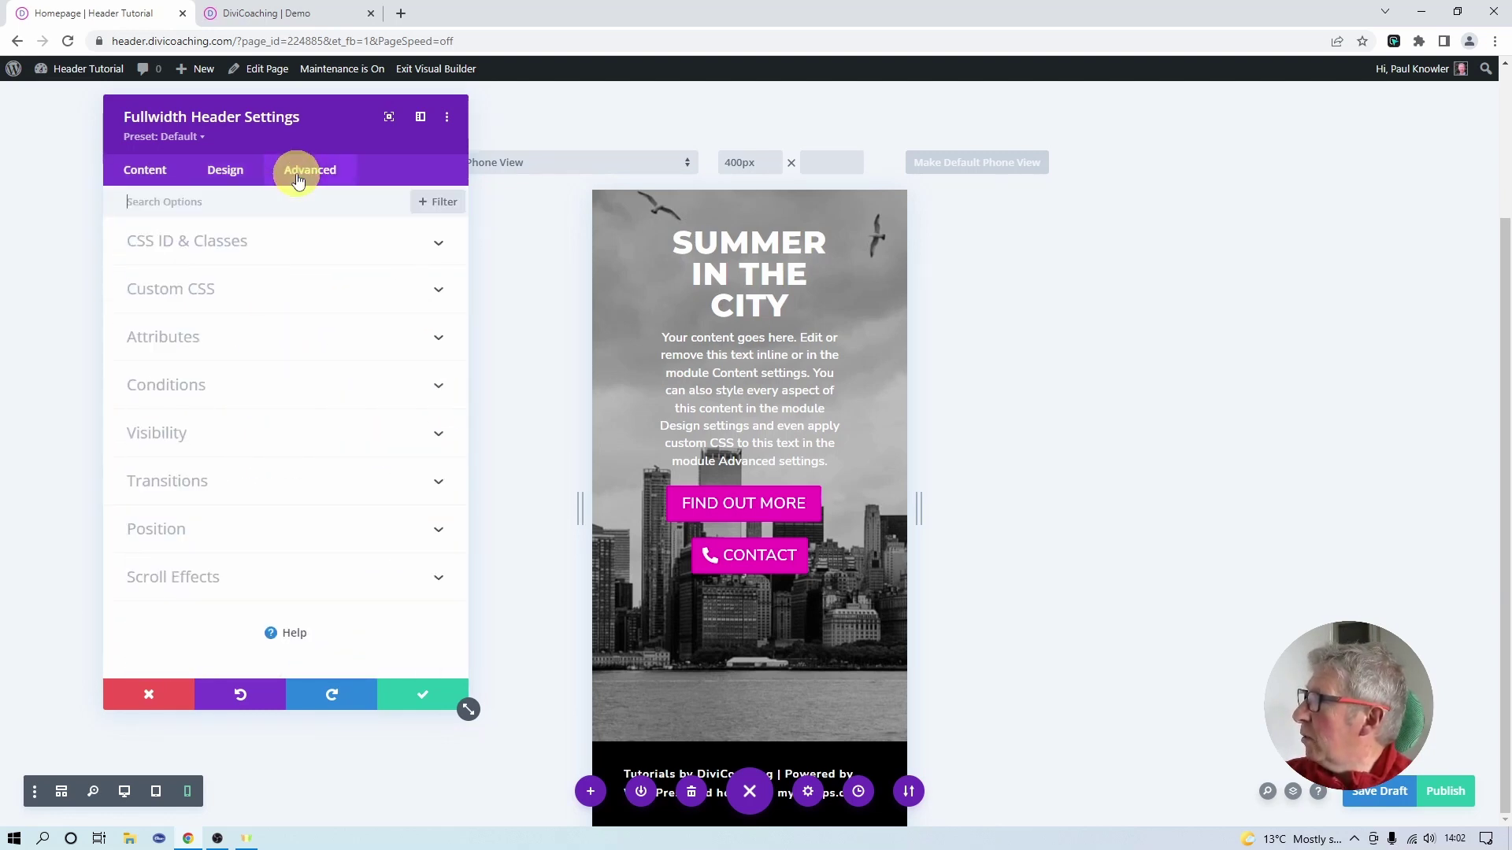
click(175, 292)
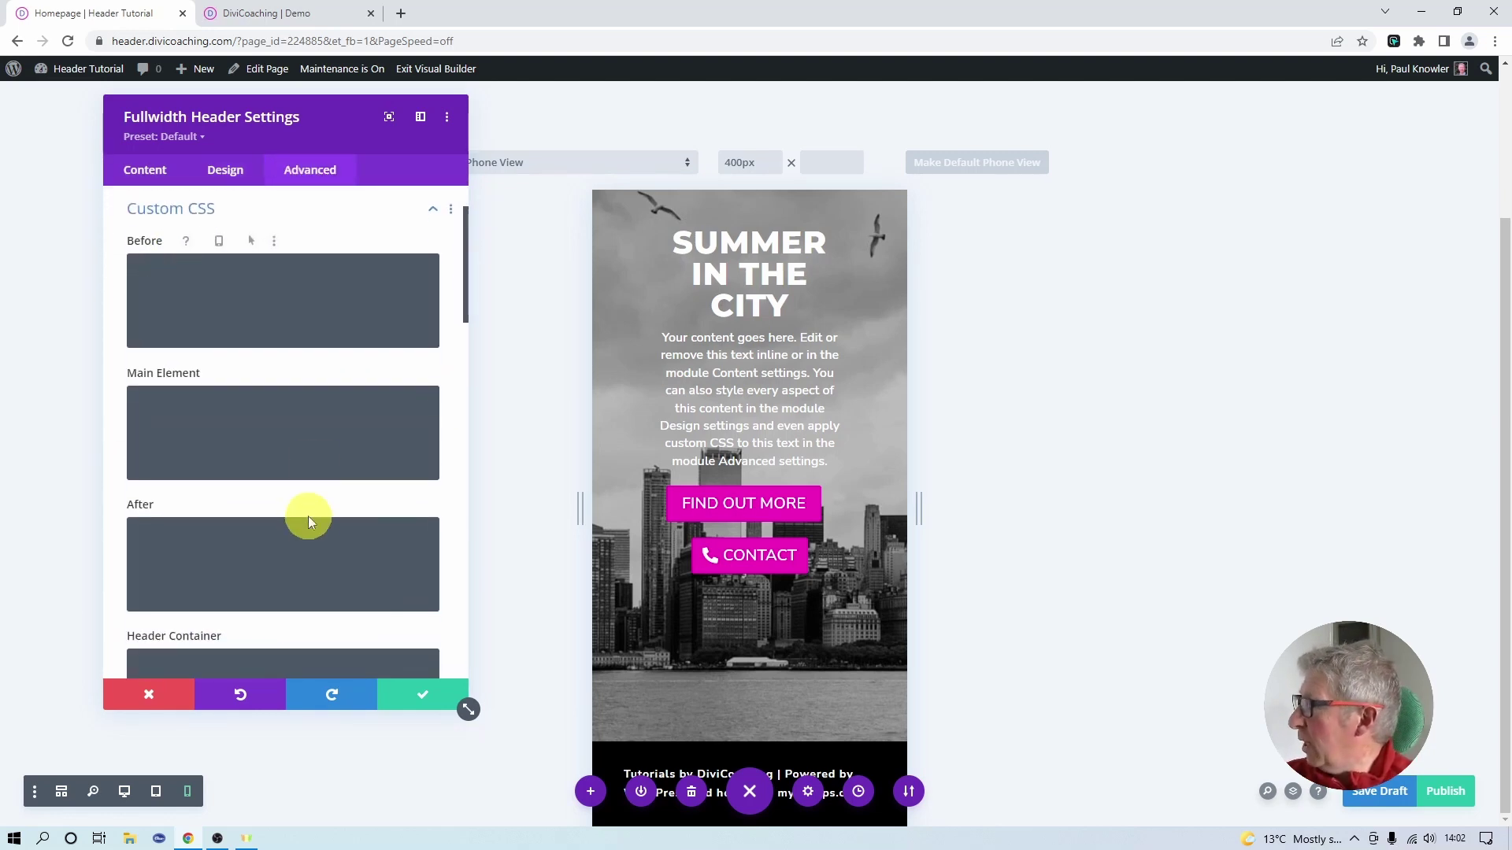
scroll(296, 448, down, 1)
scroll(290, 446, down, 7)
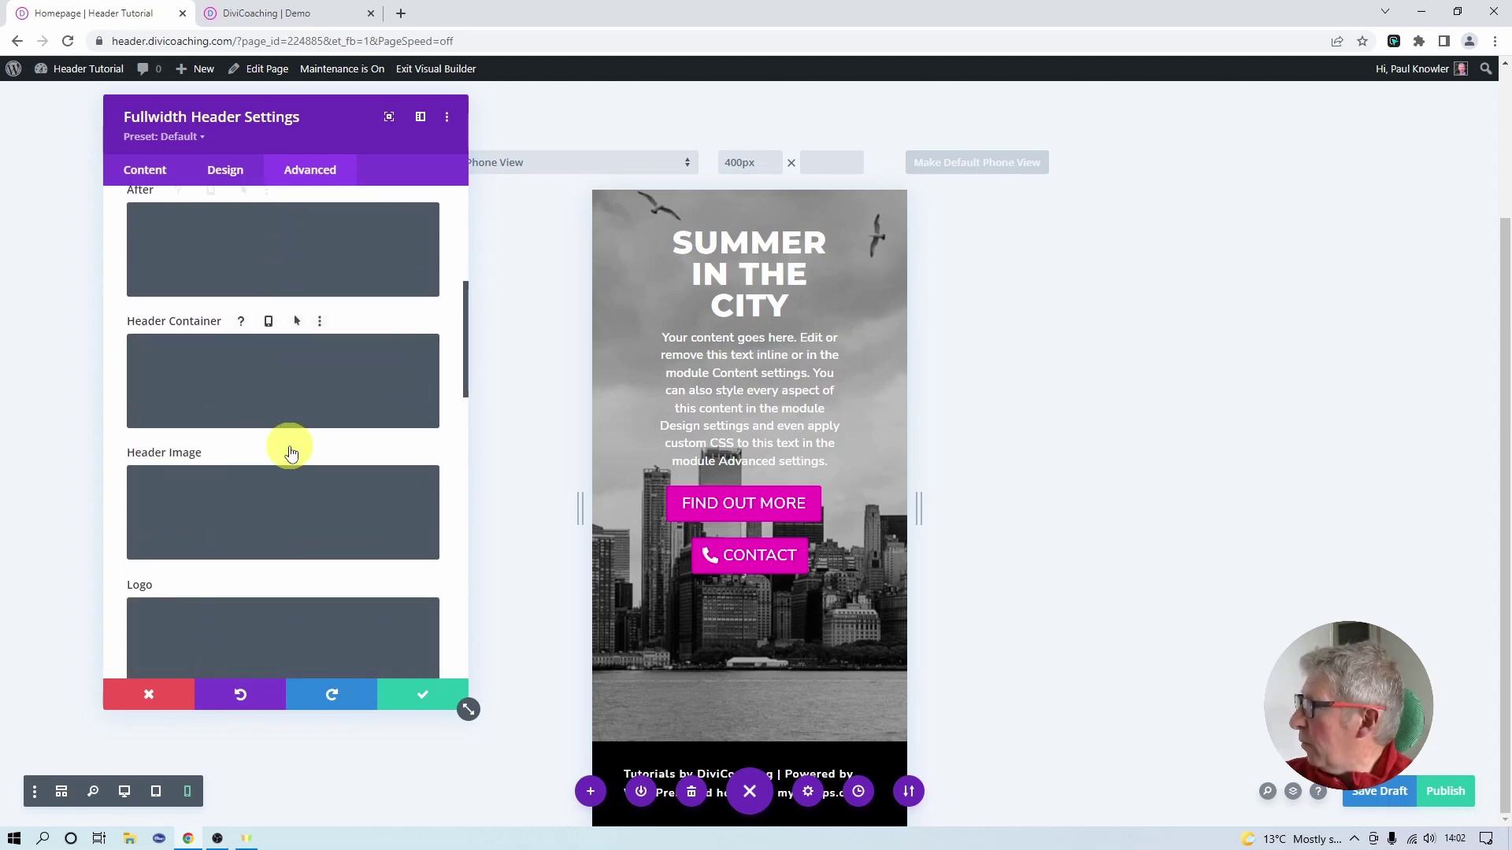
scroll(290, 444, down, 5)
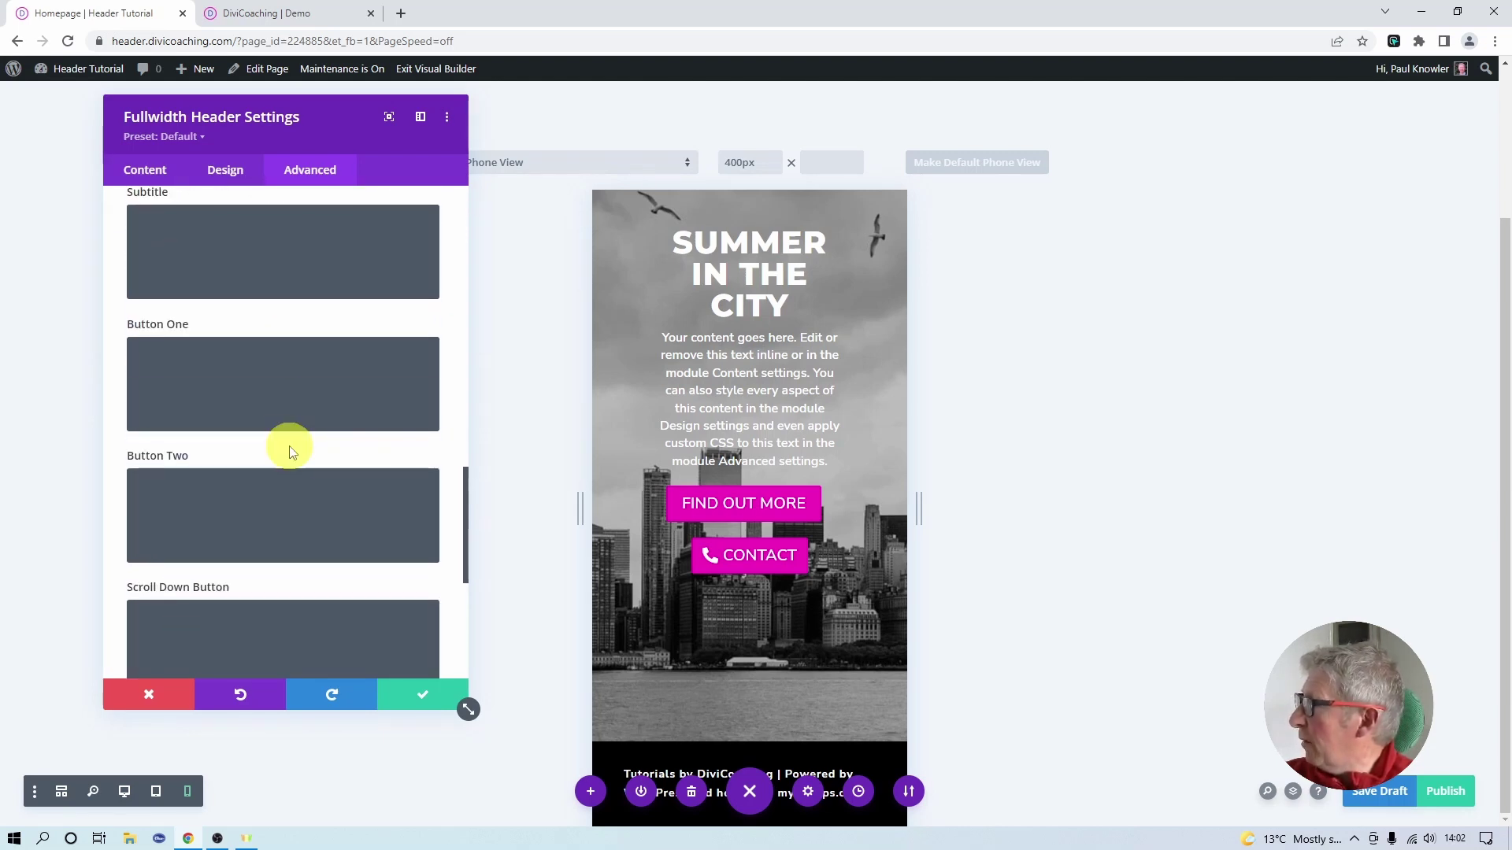
click(179, 358)
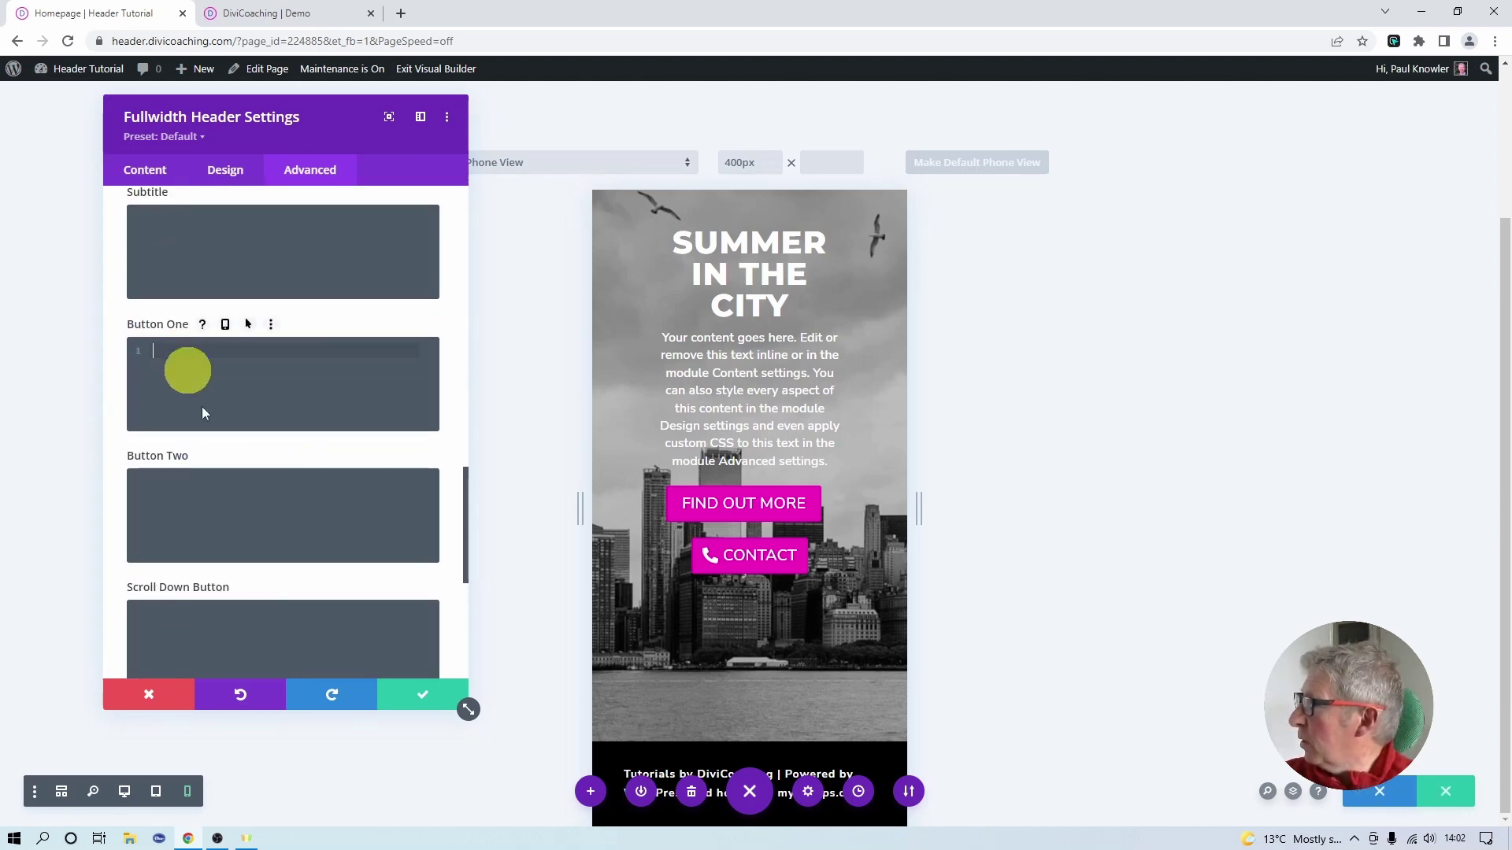
text(width:1)
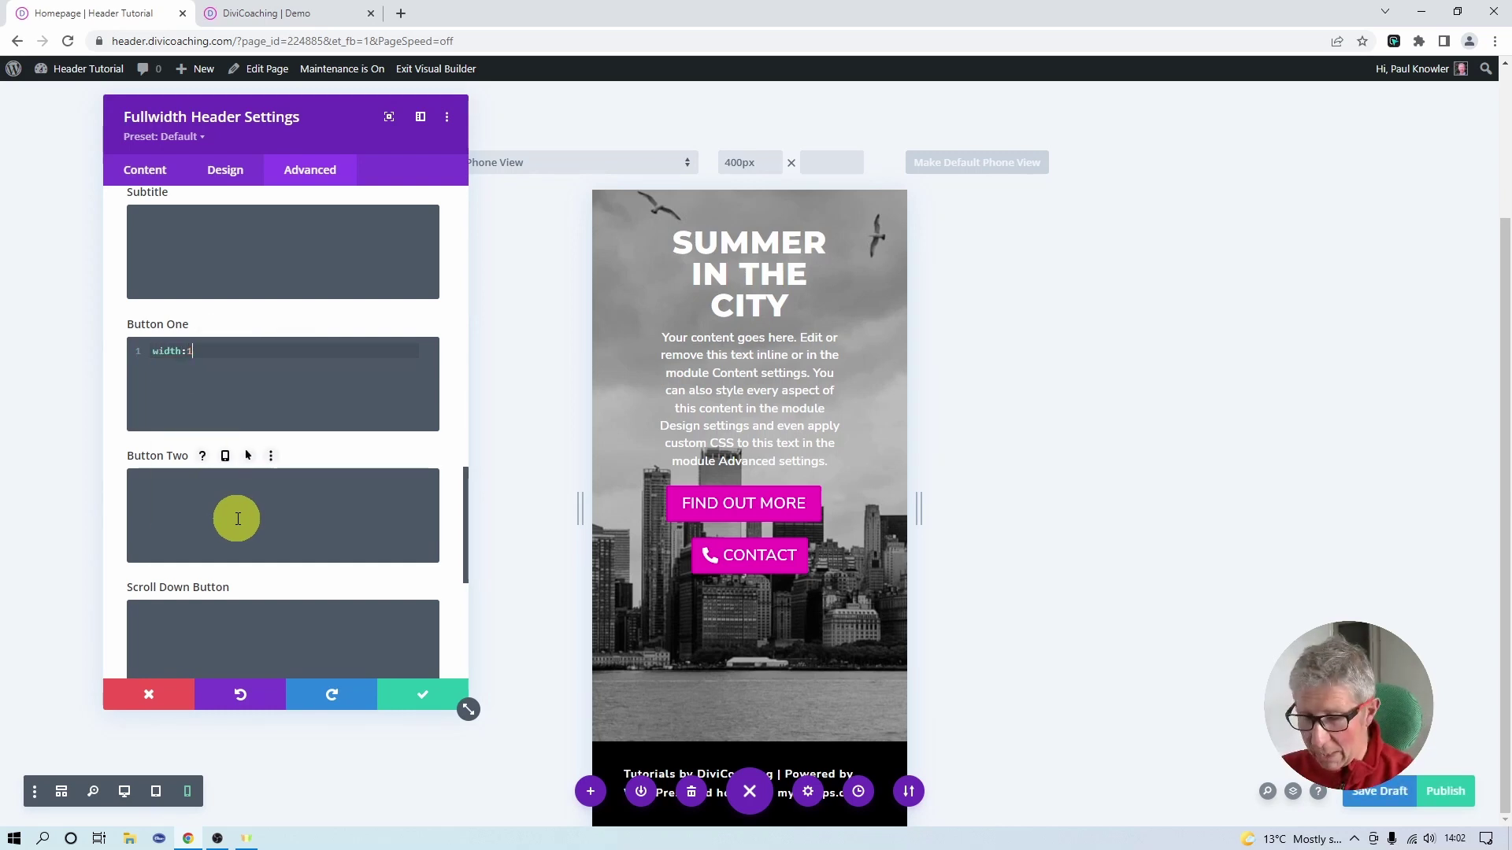
text(00%)
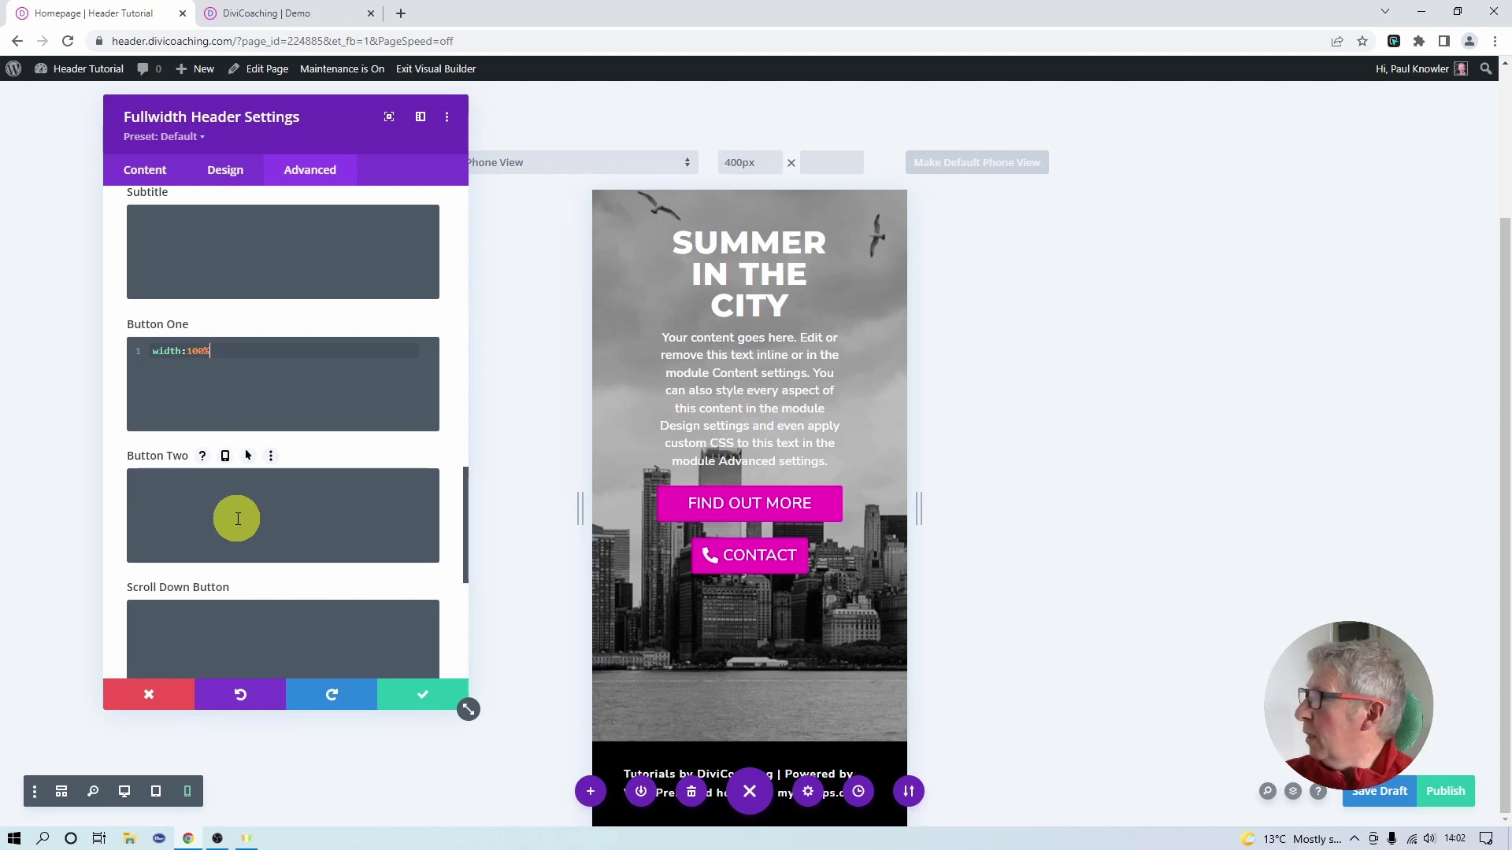
text(;)
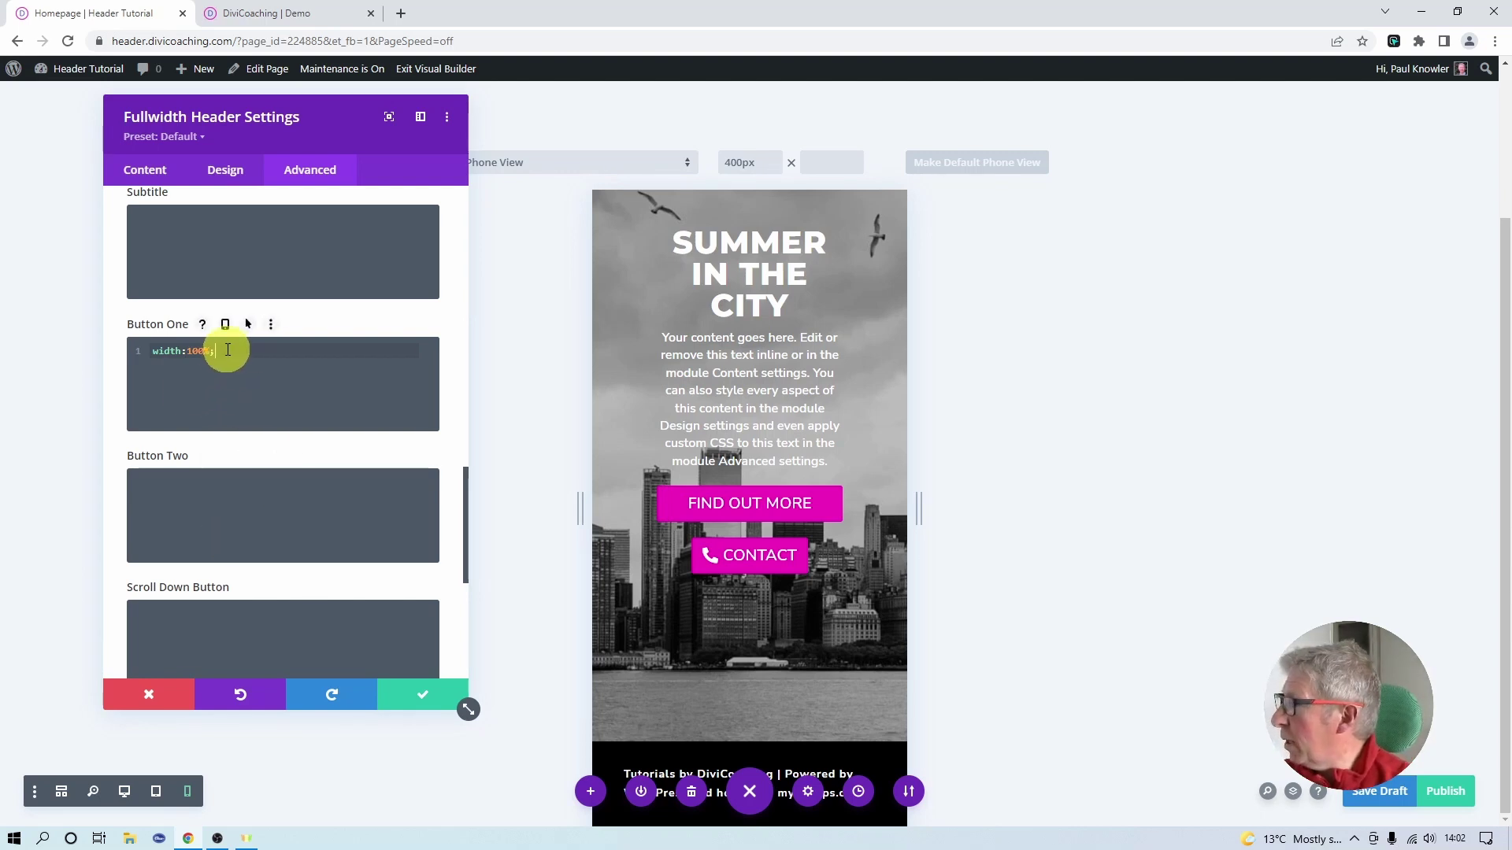
- Copy Button One's custom CSS "width:100%;" into Button Two's custom CSS
drag(214, 352, 164, 353)
key(ctrl+c)
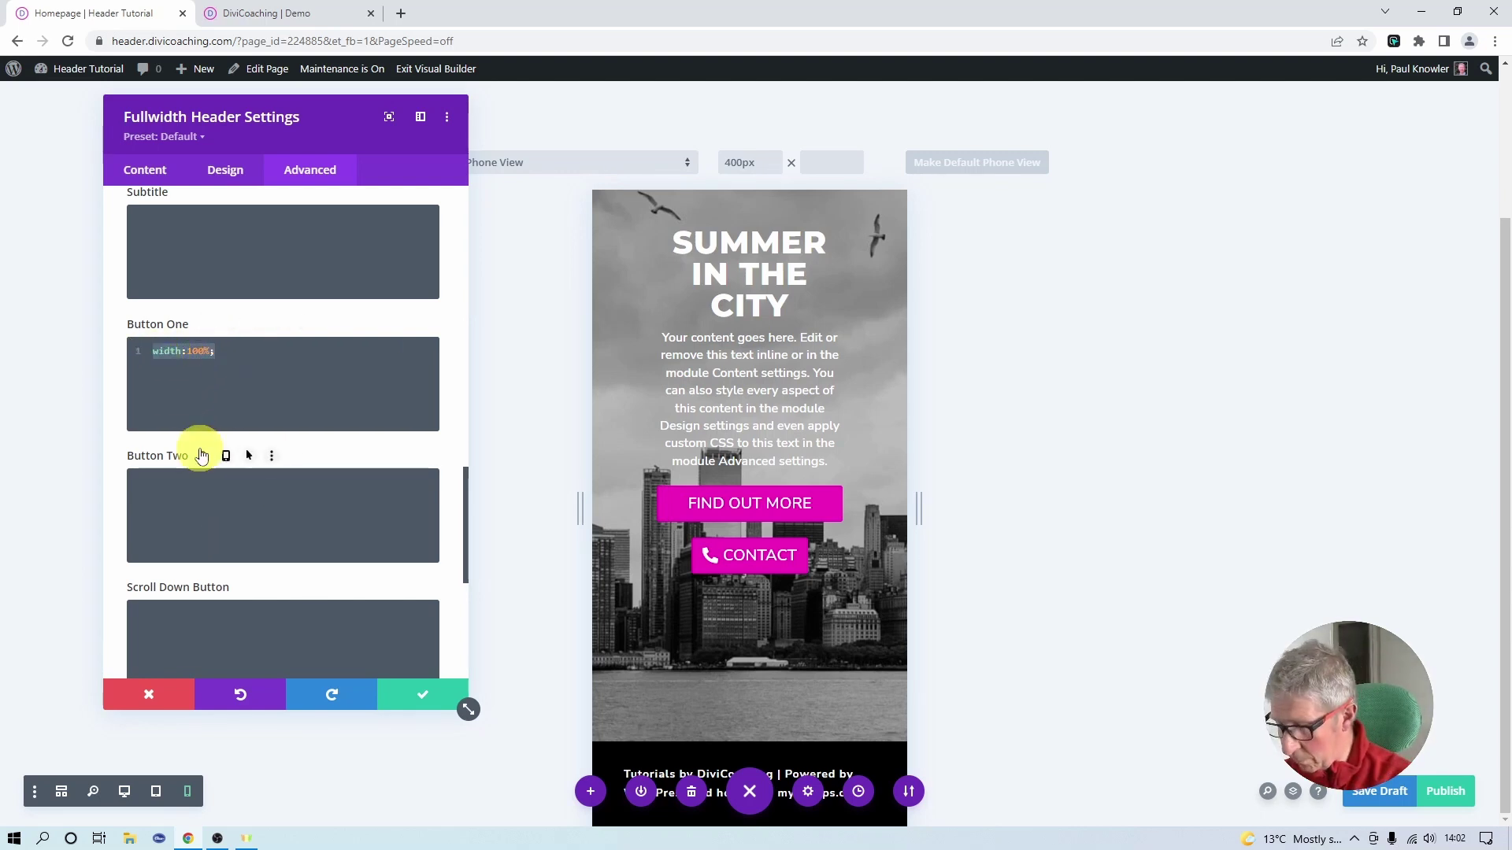
click(174, 490)
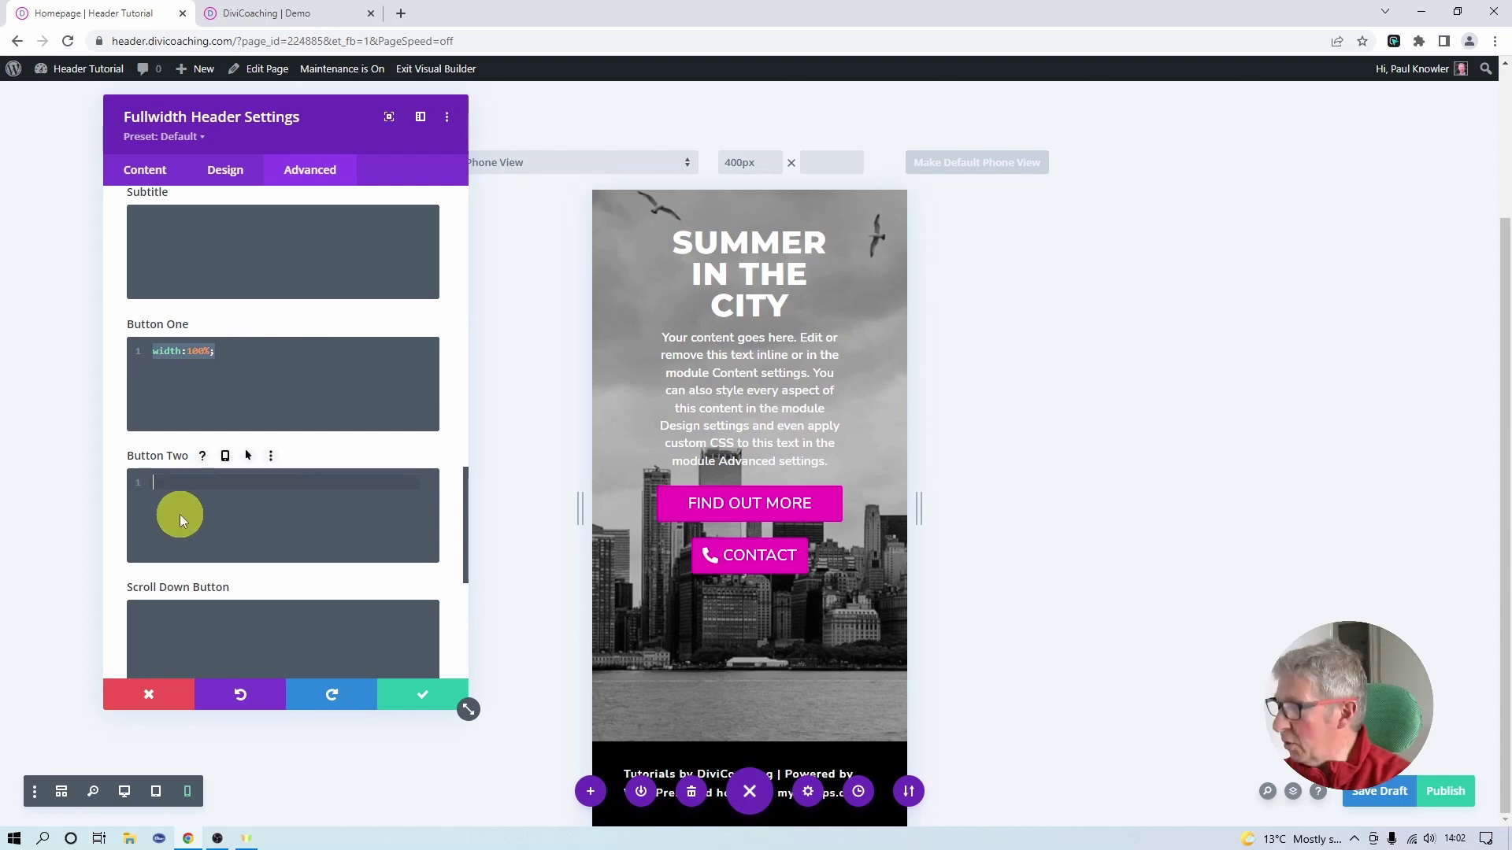
key(ctrl+v)
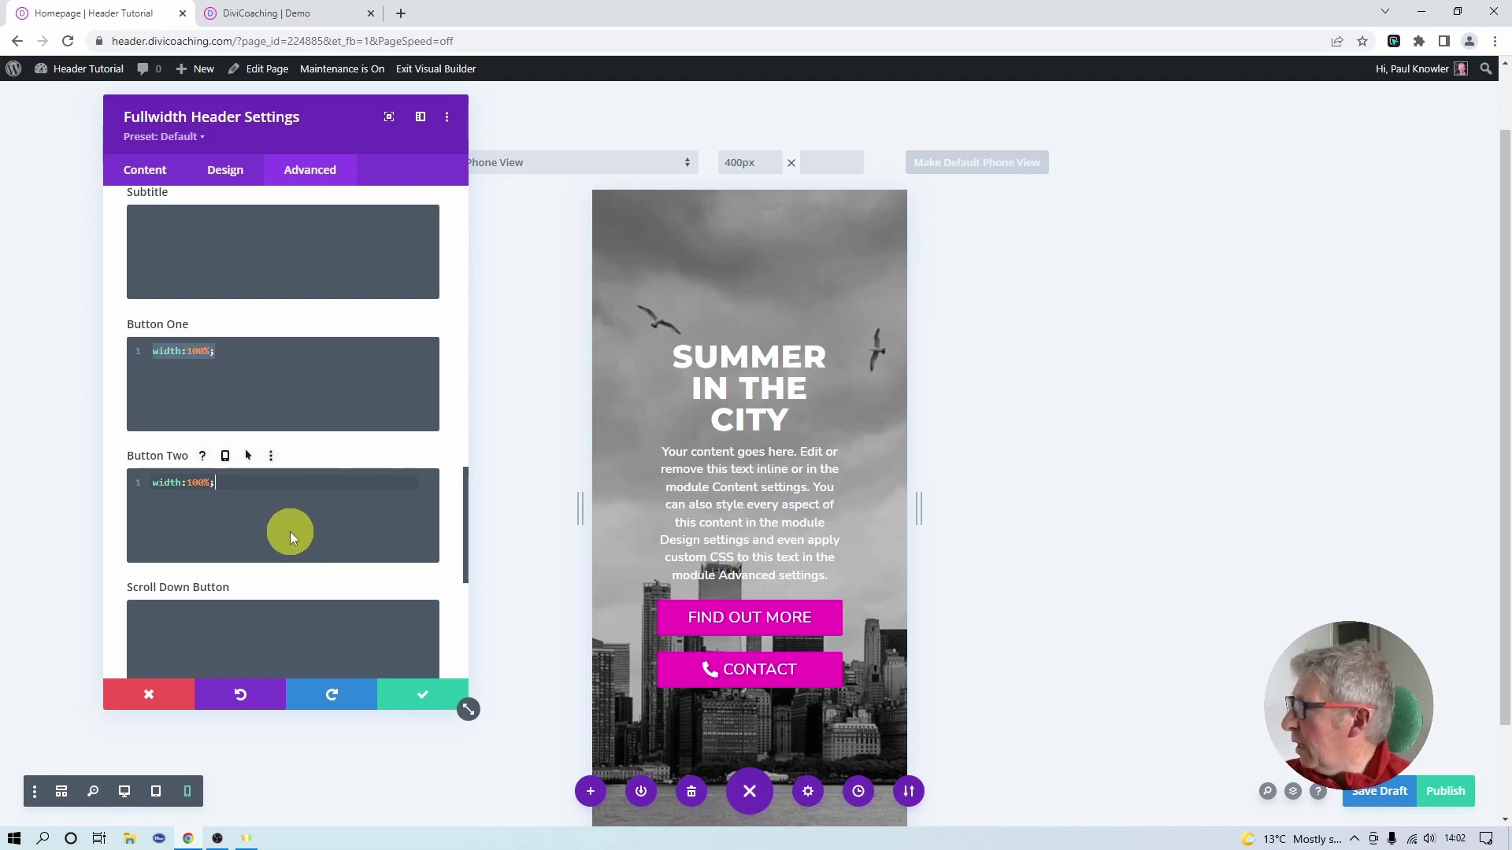
- Add the custom CSS "width:100%" to the Header Container and save the module settings
scroll(290, 531, down, 4)
scroll(290, 531, up, 7)
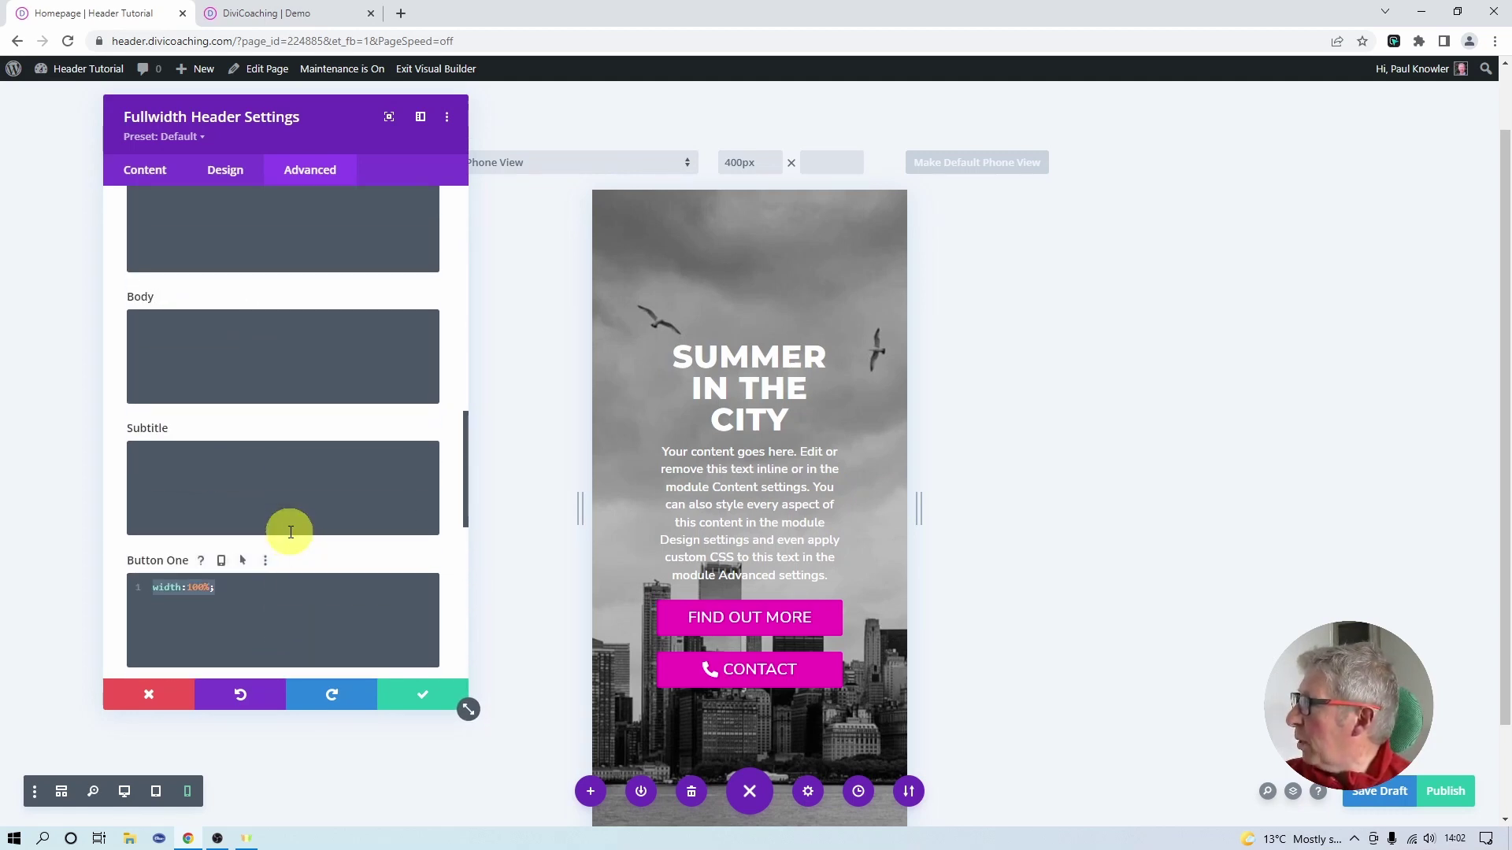
scroll(291, 532, up, 8)
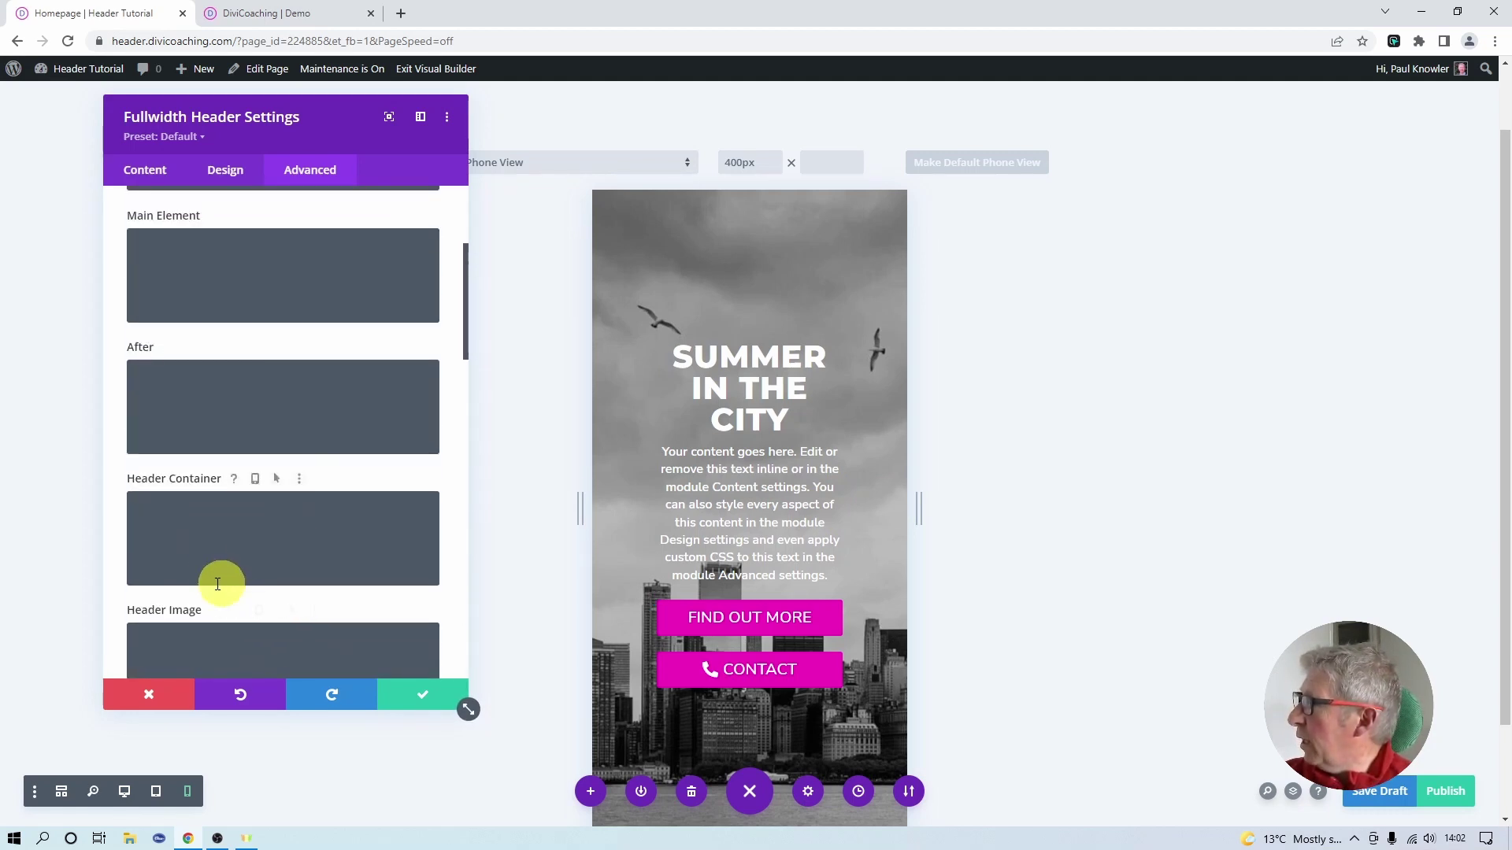
click(192, 505)
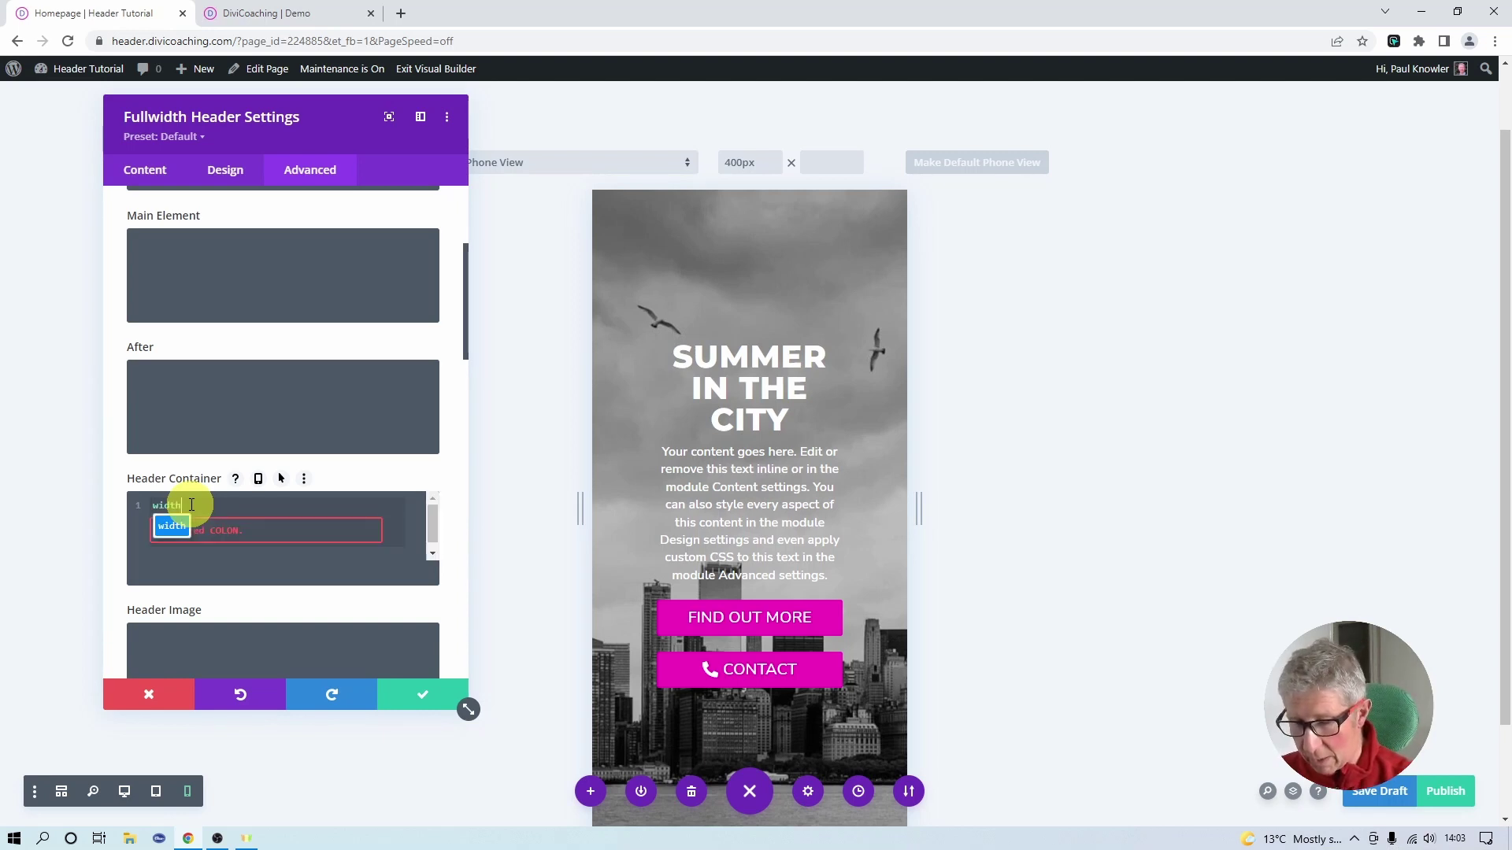
text(%;)
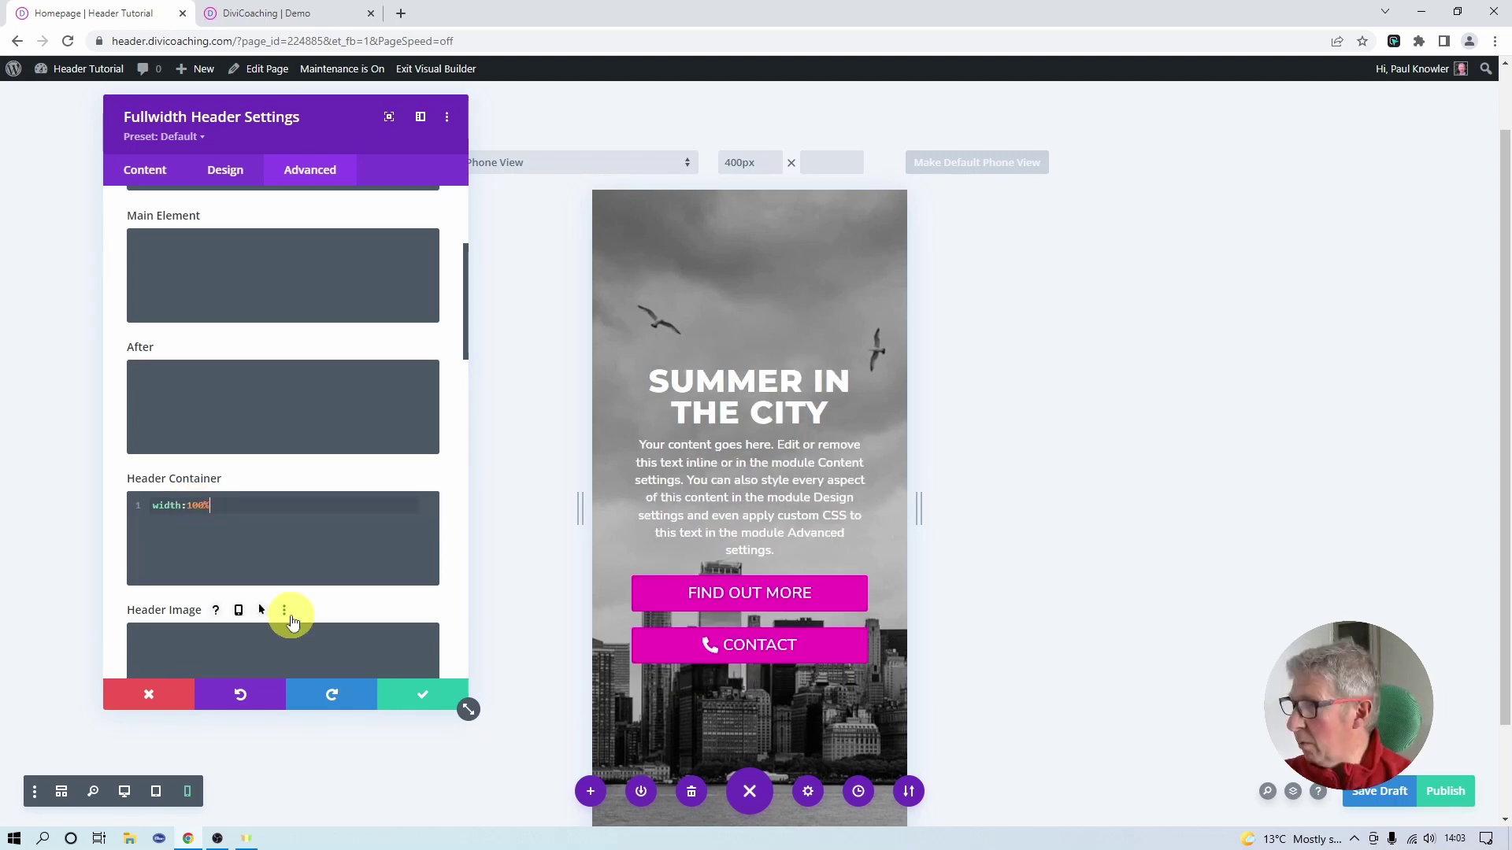
click(432, 700)
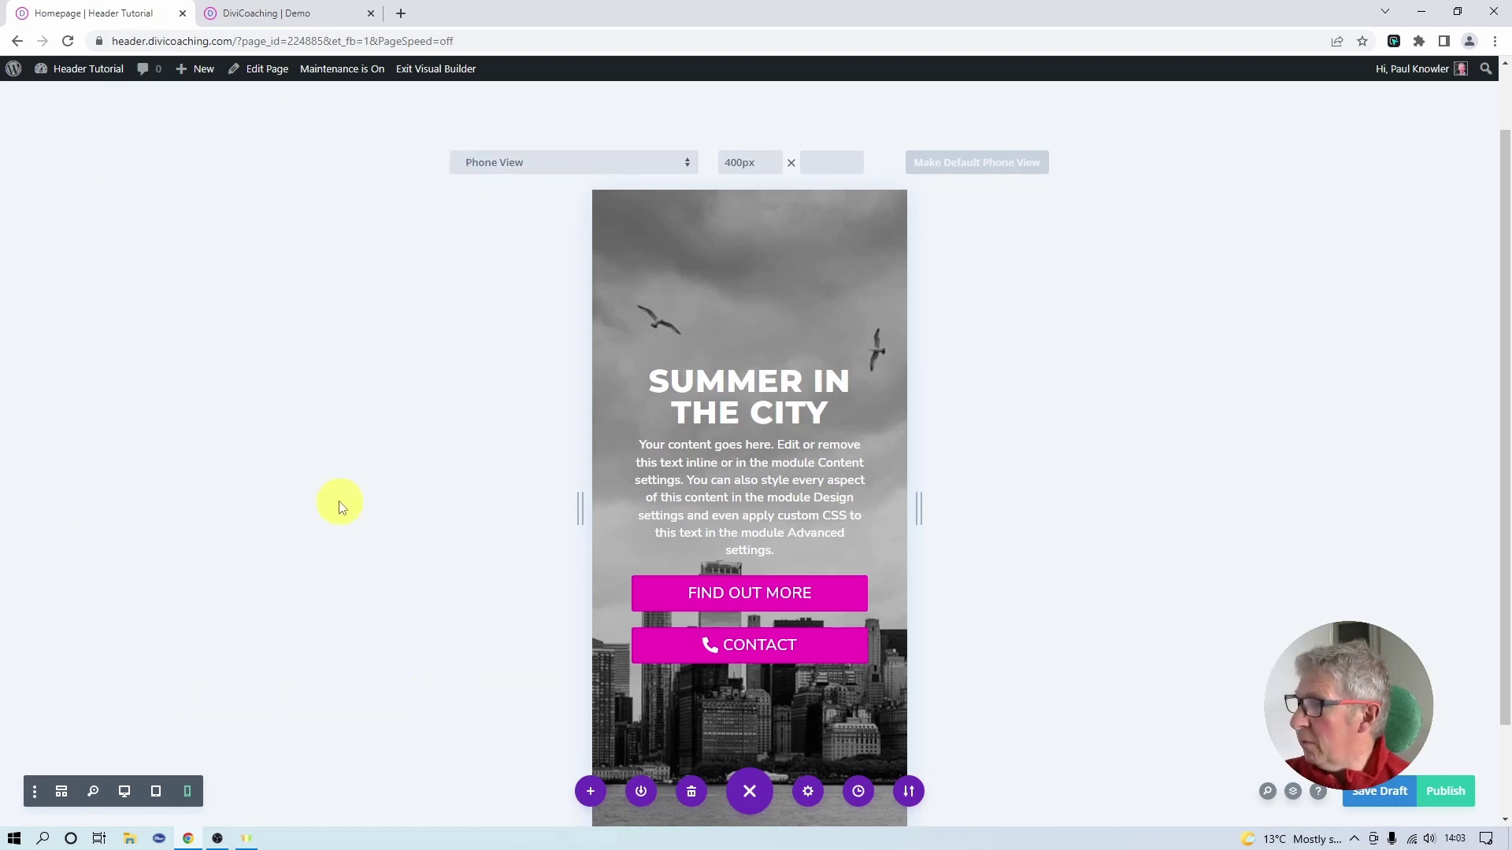
- Check the desktop preview and enable responsive custom CSS for Button One and Button Two of the fullwidth header module
click(125, 792)
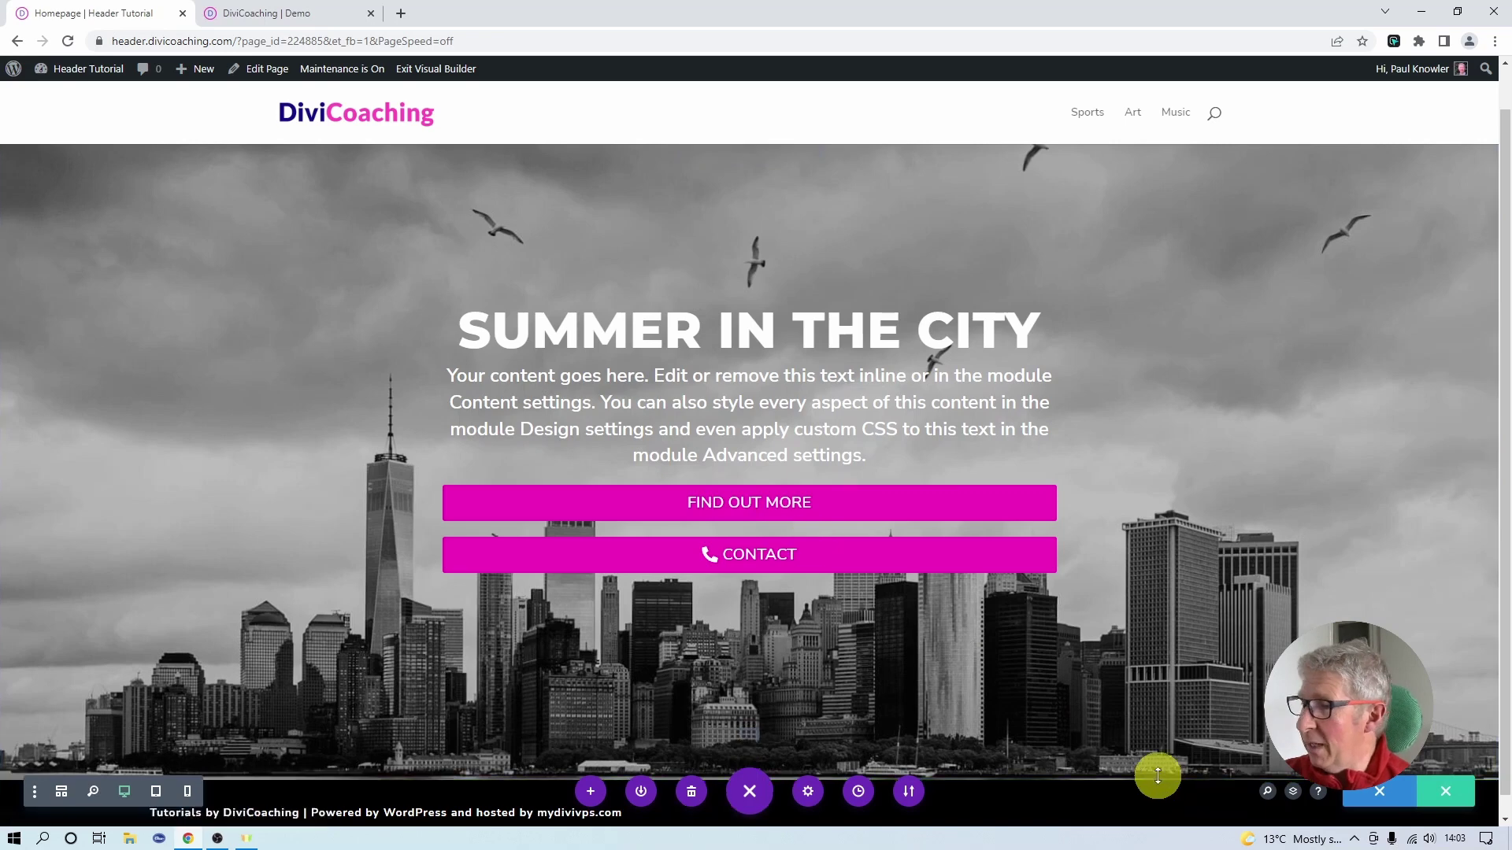
click(1292, 793)
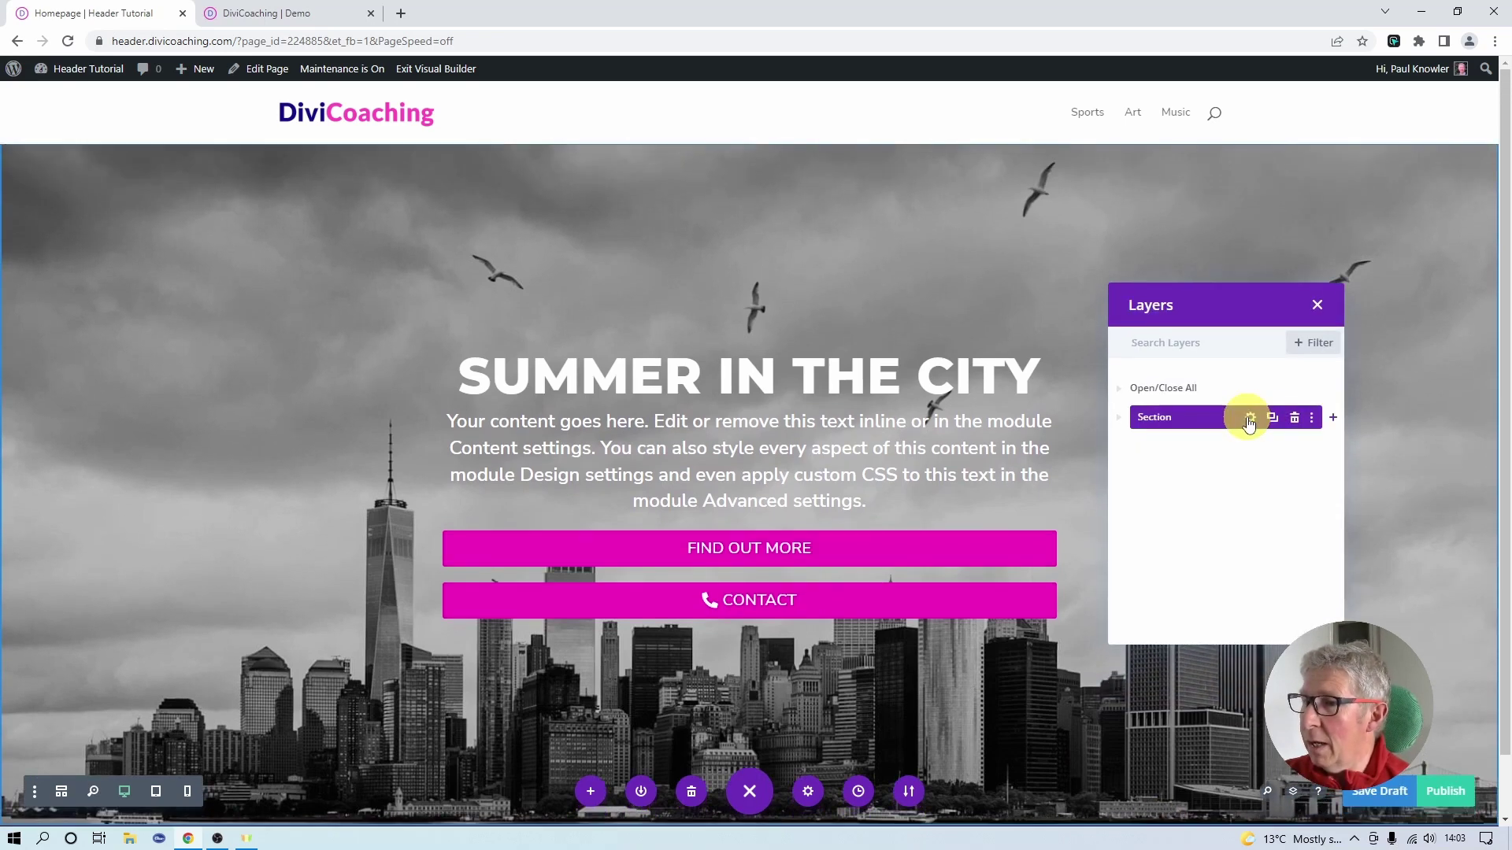
click(1117, 418)
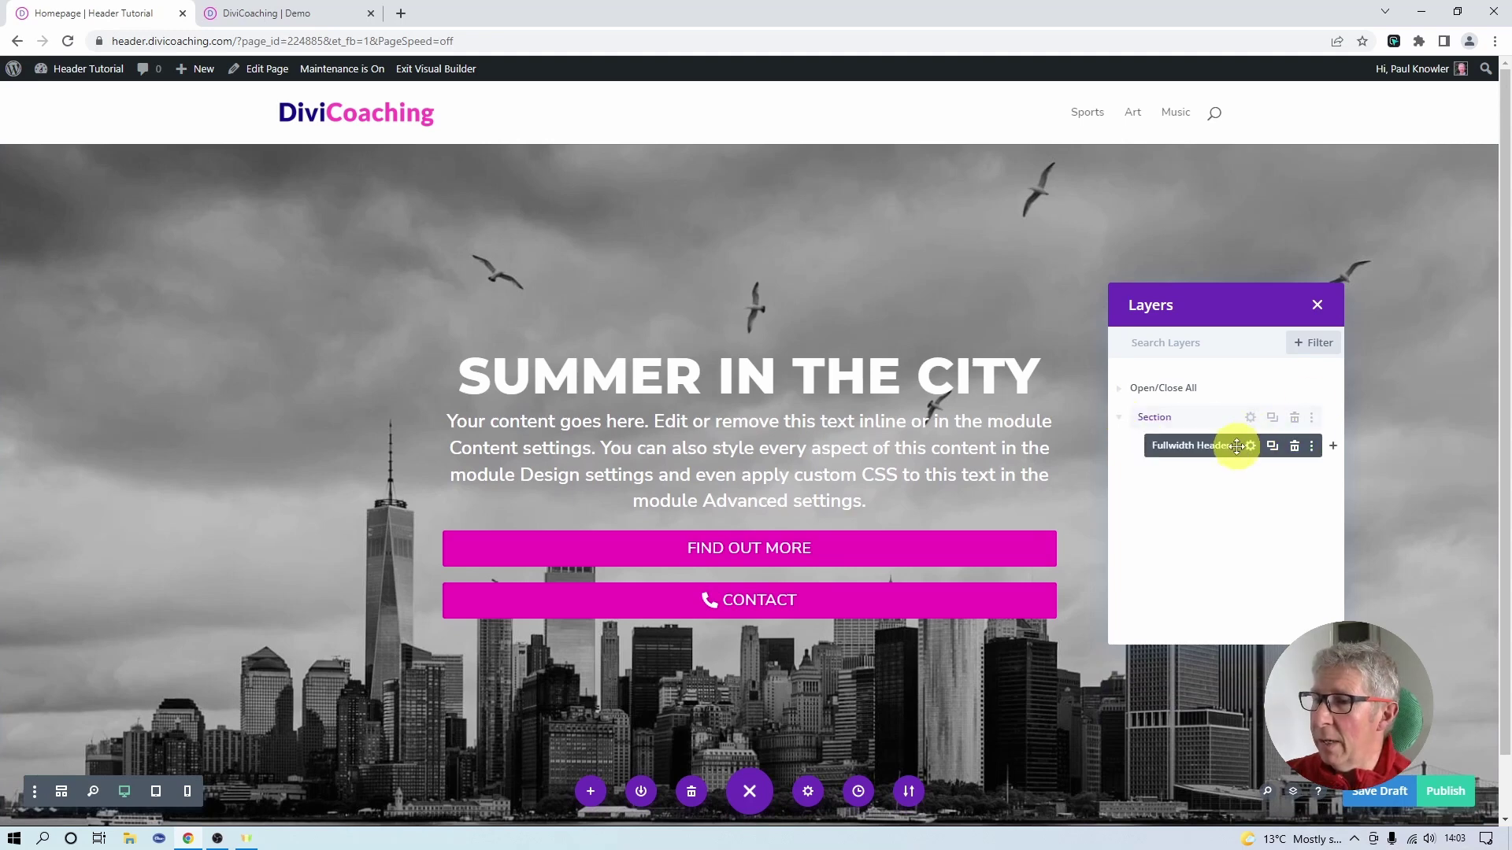
click(1250, 444)
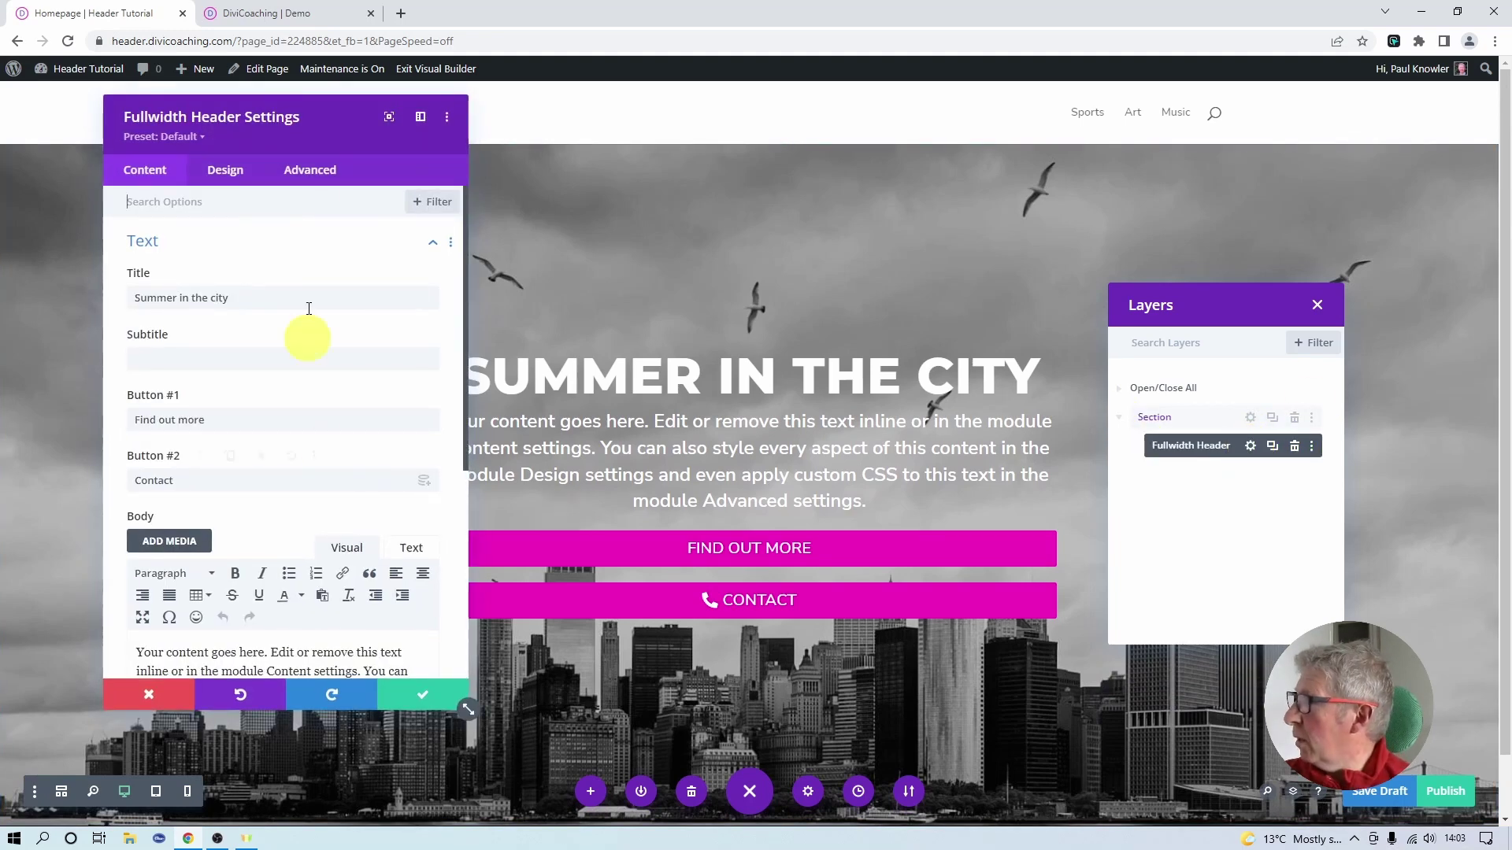
click(309, 171)
click(214, 298)
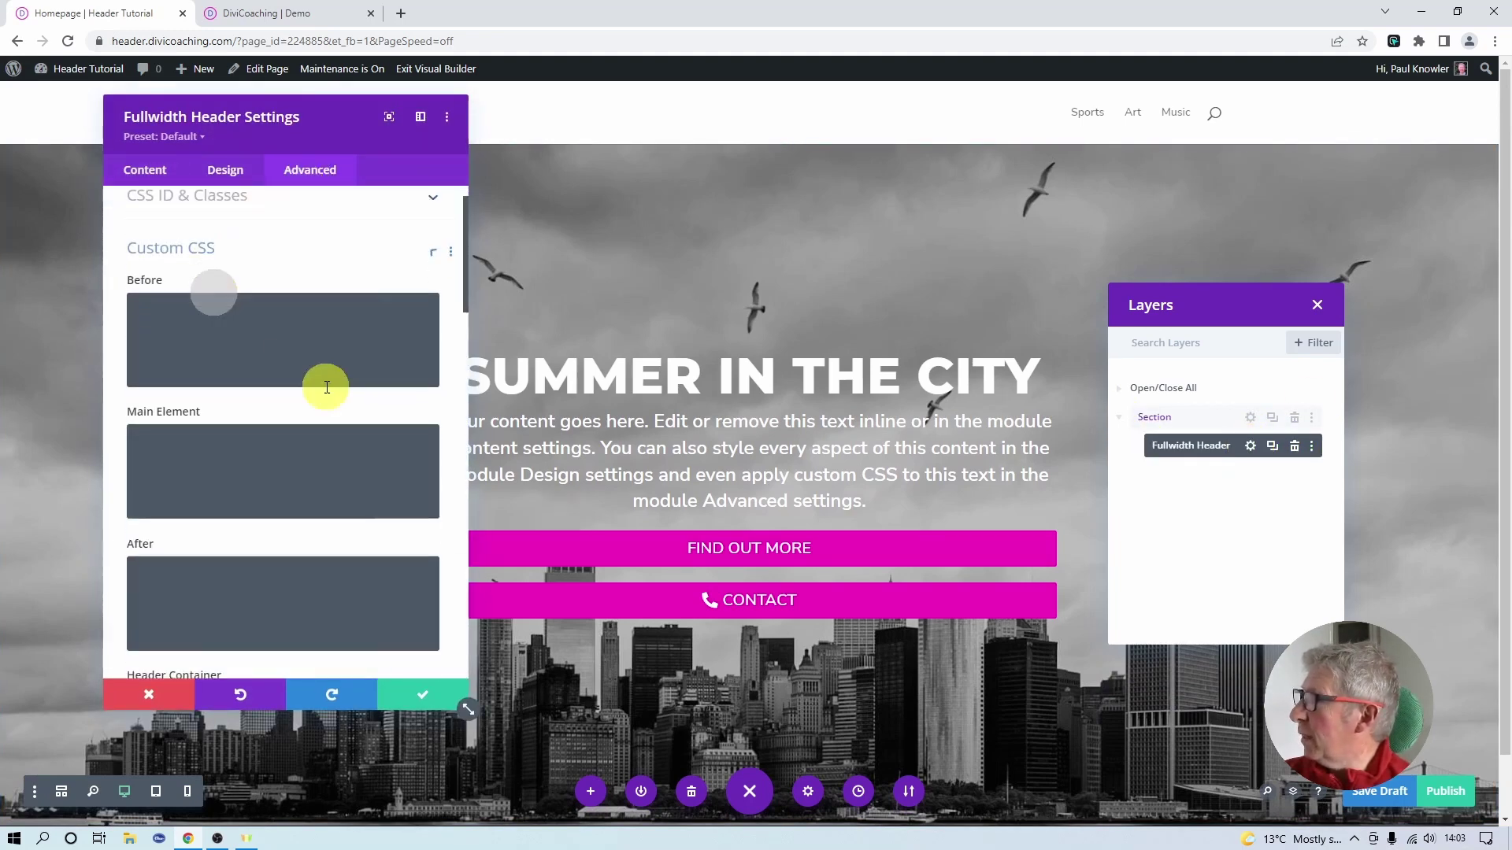
scroll(328, 392, down, 6)
scroll(335, 408, down, 7)
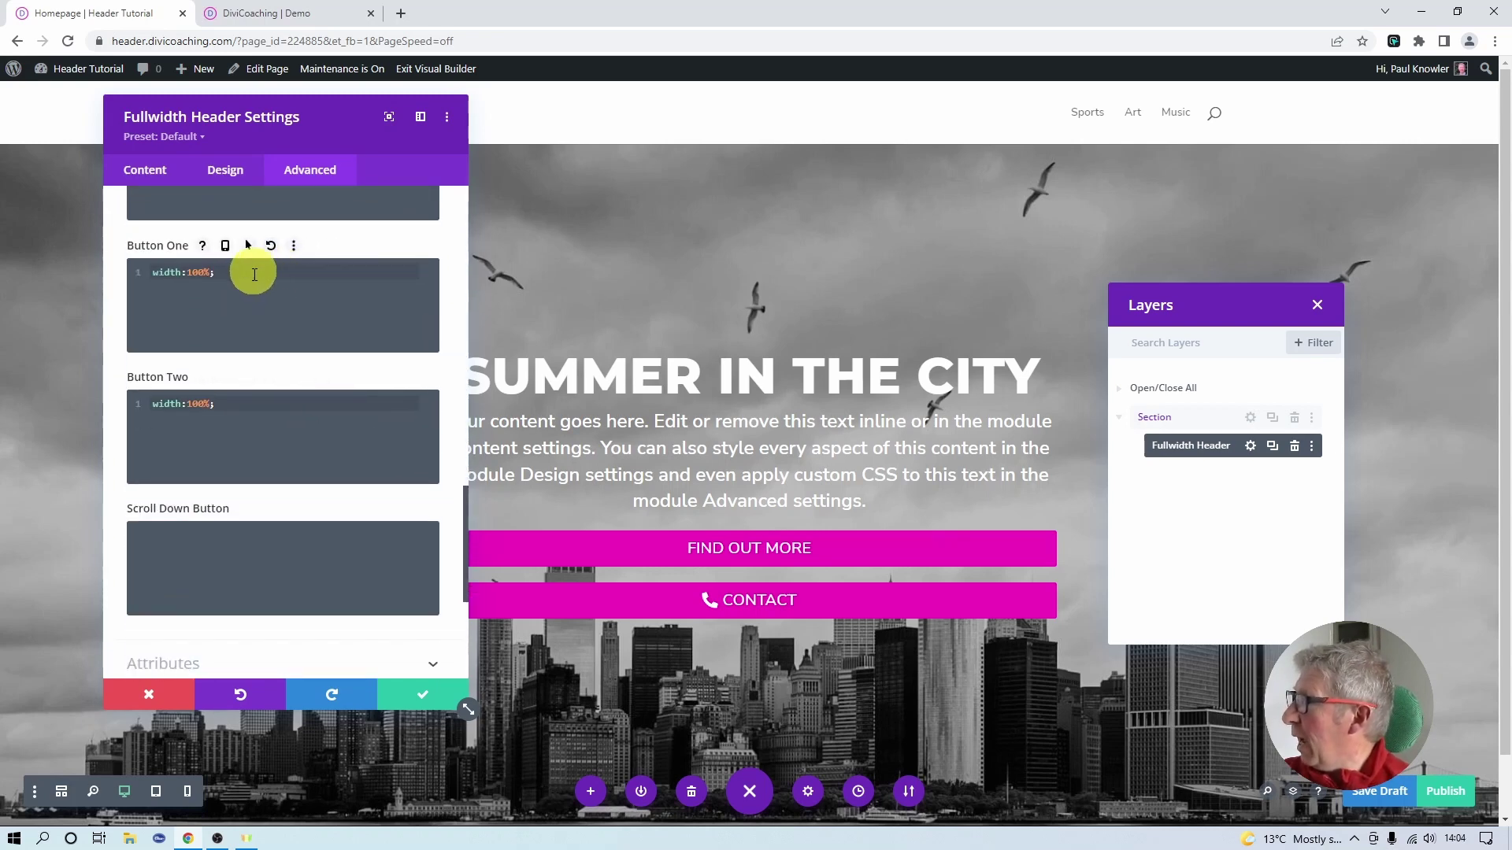
click(226, 247)
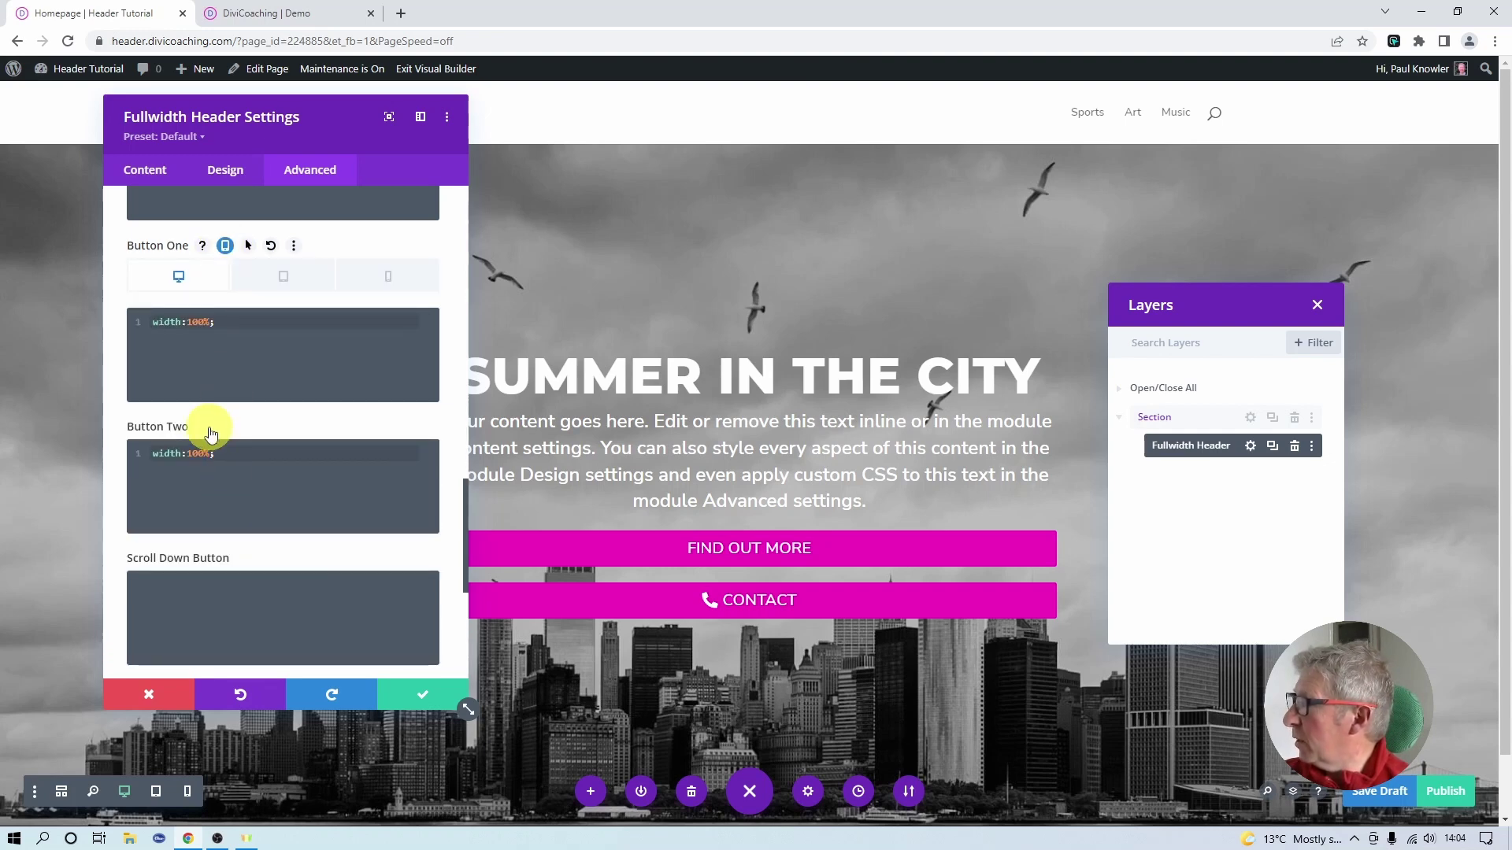
click(234, 427)
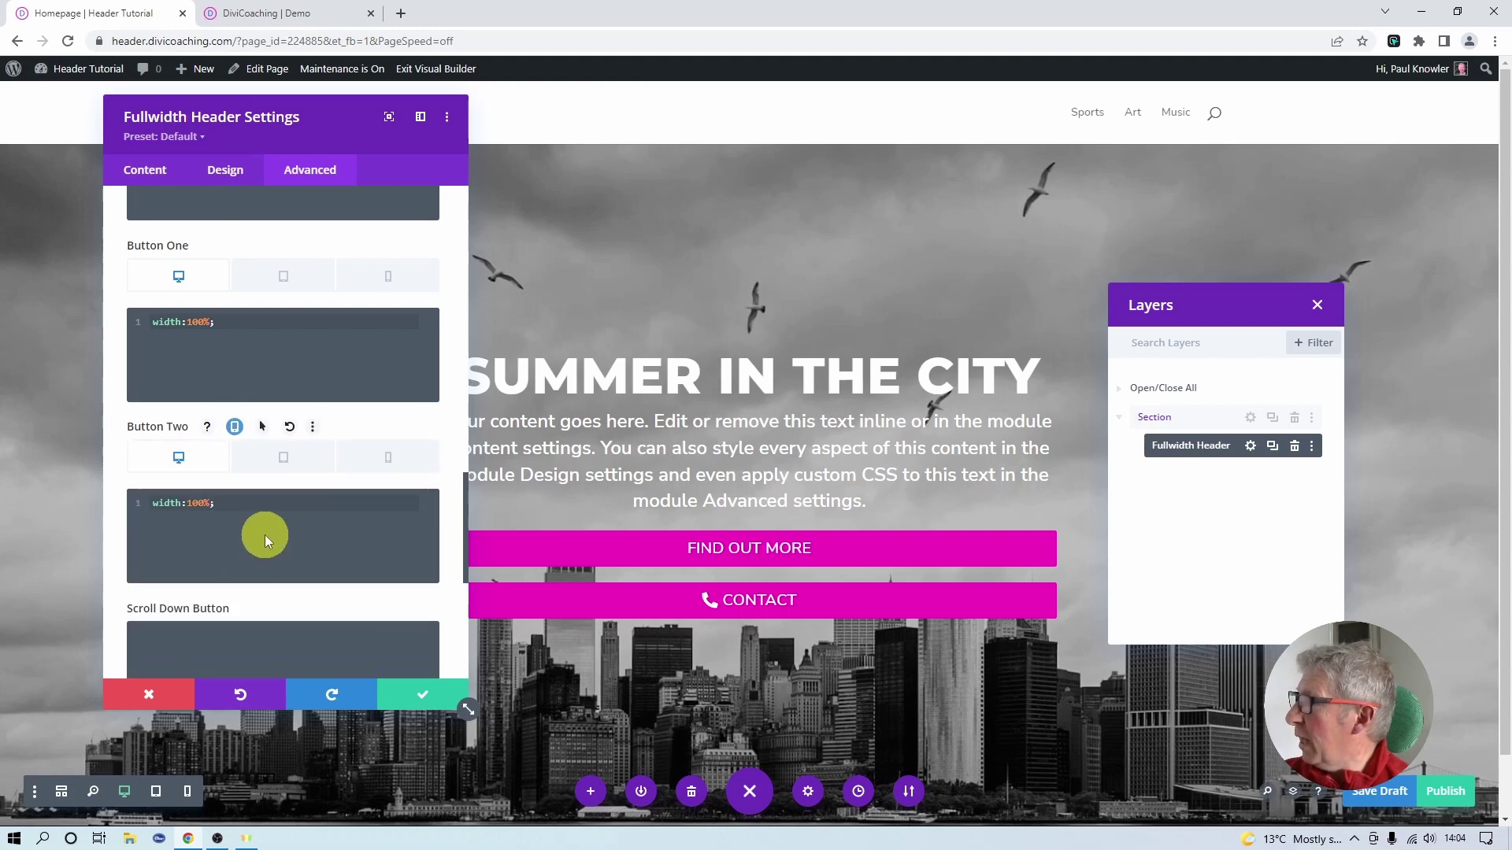
- Remove the desktop custom CSS from Button One and Button Two, copying "width:100%;" from Button Two
drag(214, 322, 158, 321)
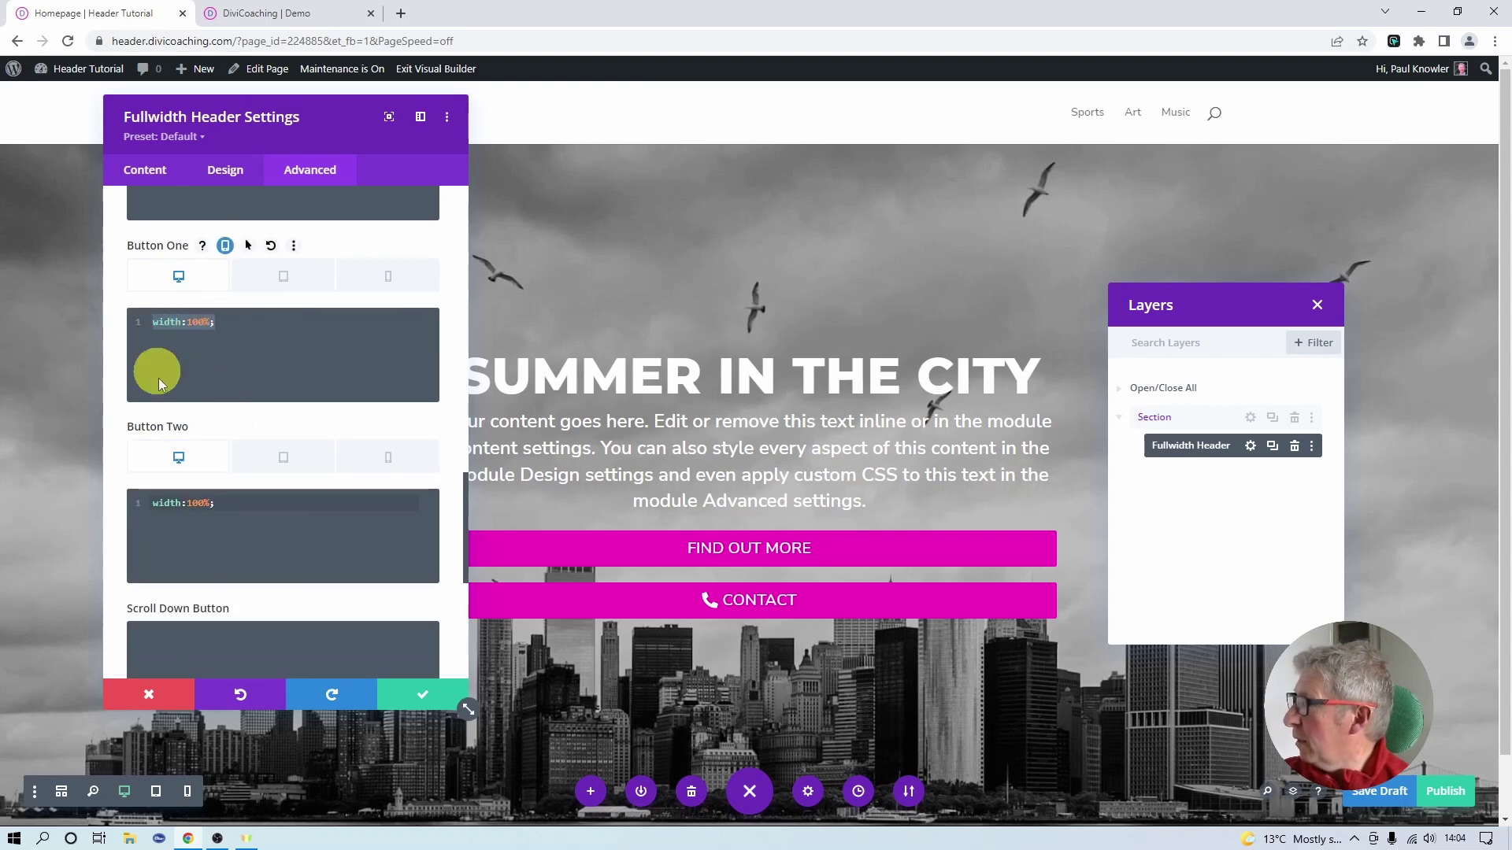
key(BackSpace)
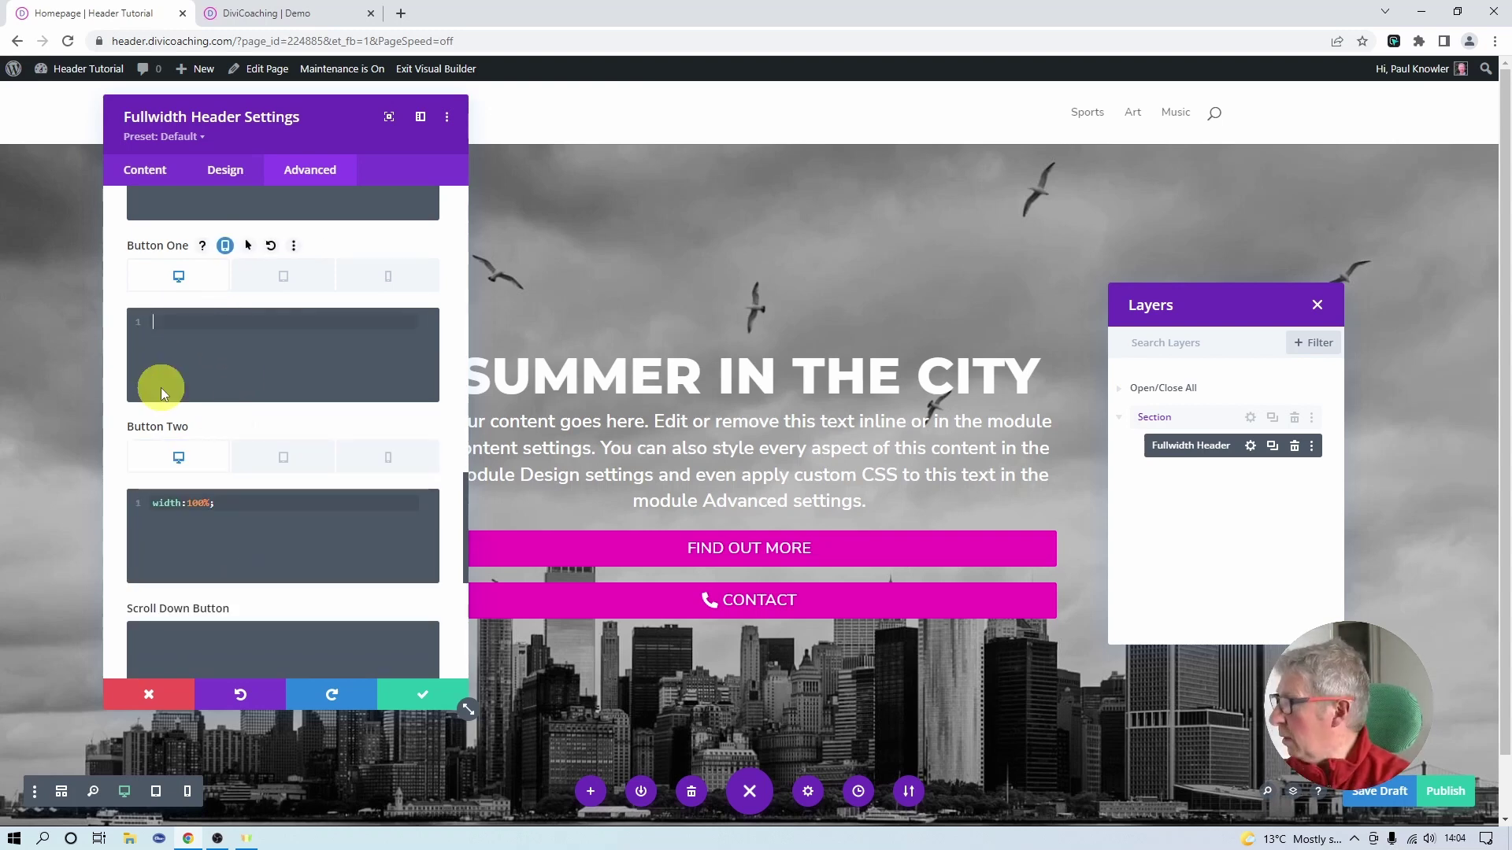
drag(212, 504, 151, 507)
key(ctrl+c)
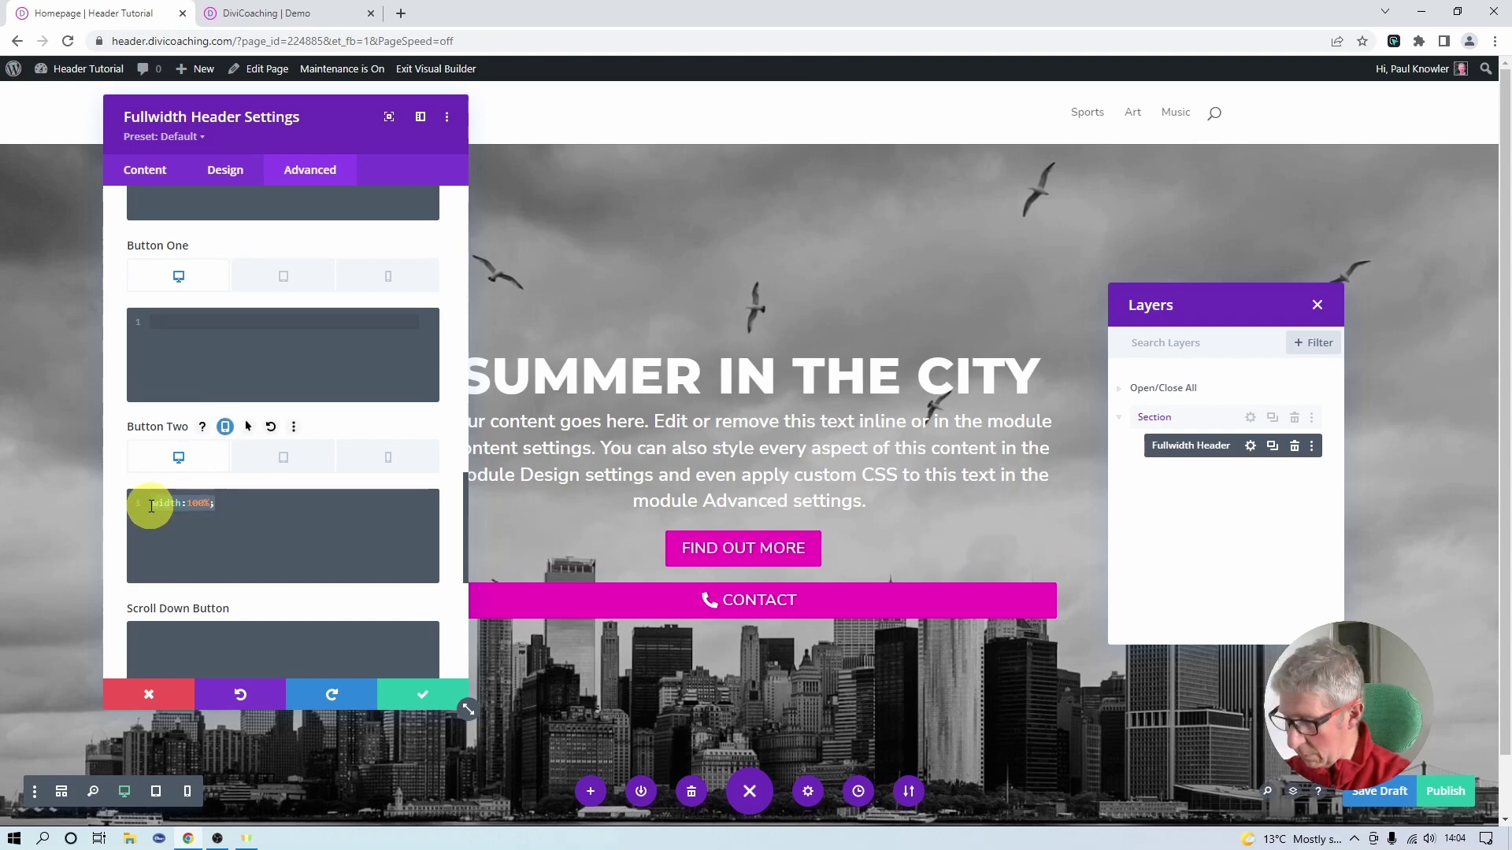
key(BackSpace)
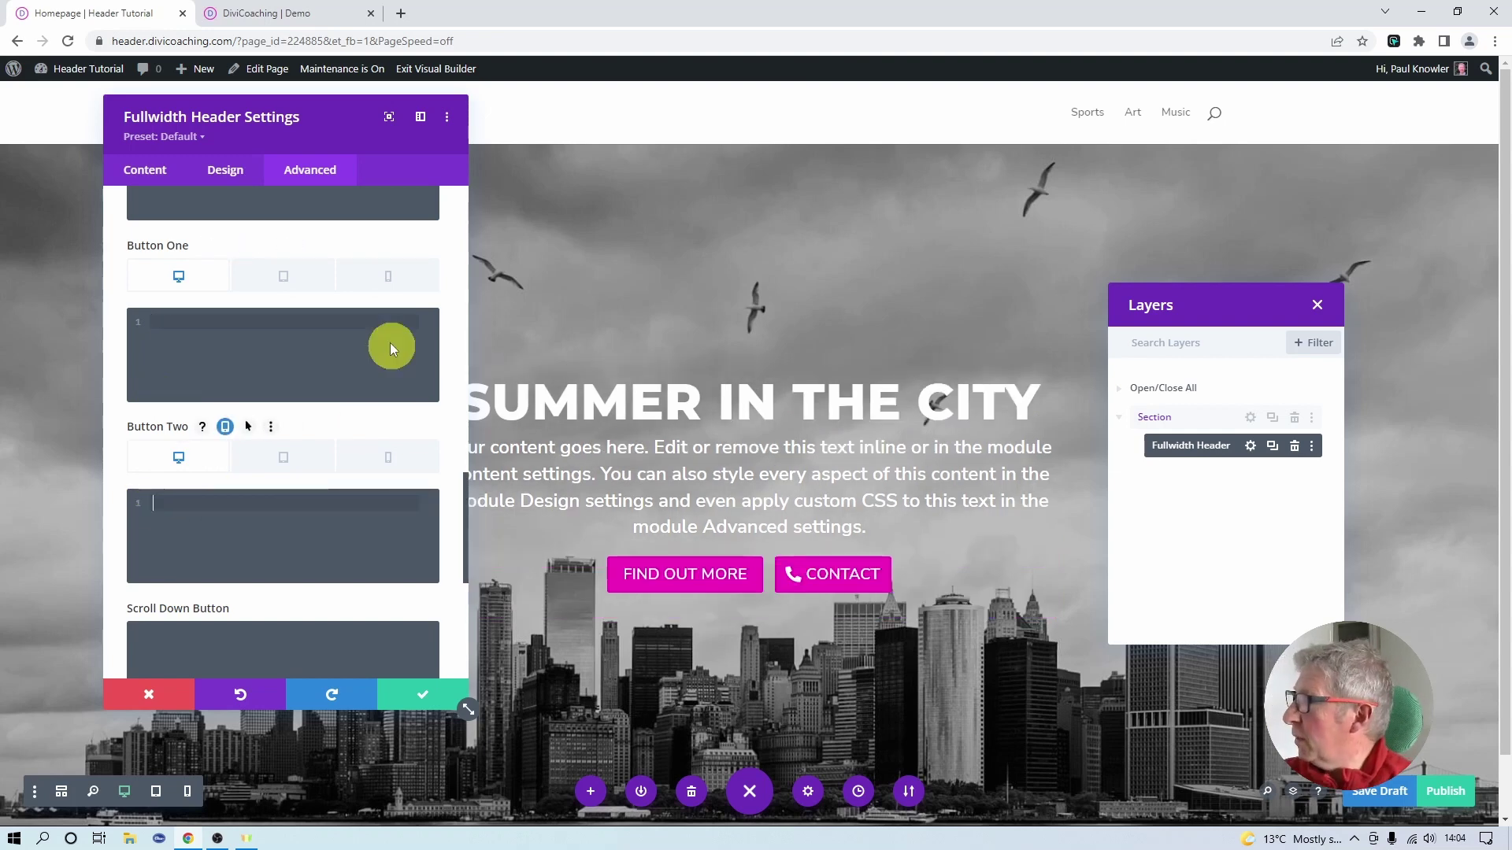
- Add "width:100%;" as phone custom CSS to Button One and Button Two, save the module and publish the page
click(388, 279)
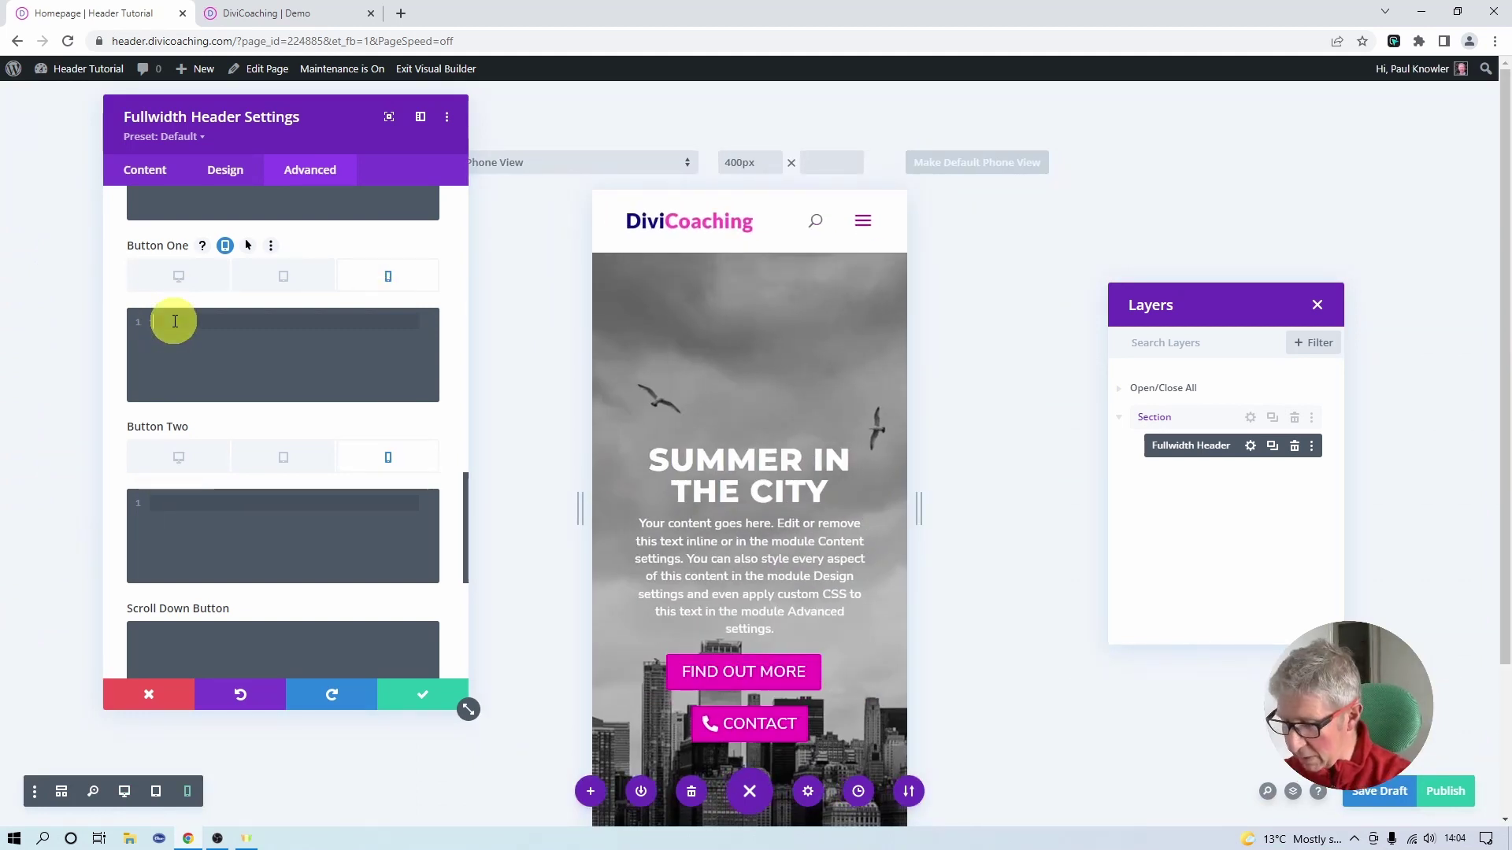
click(181, 505)
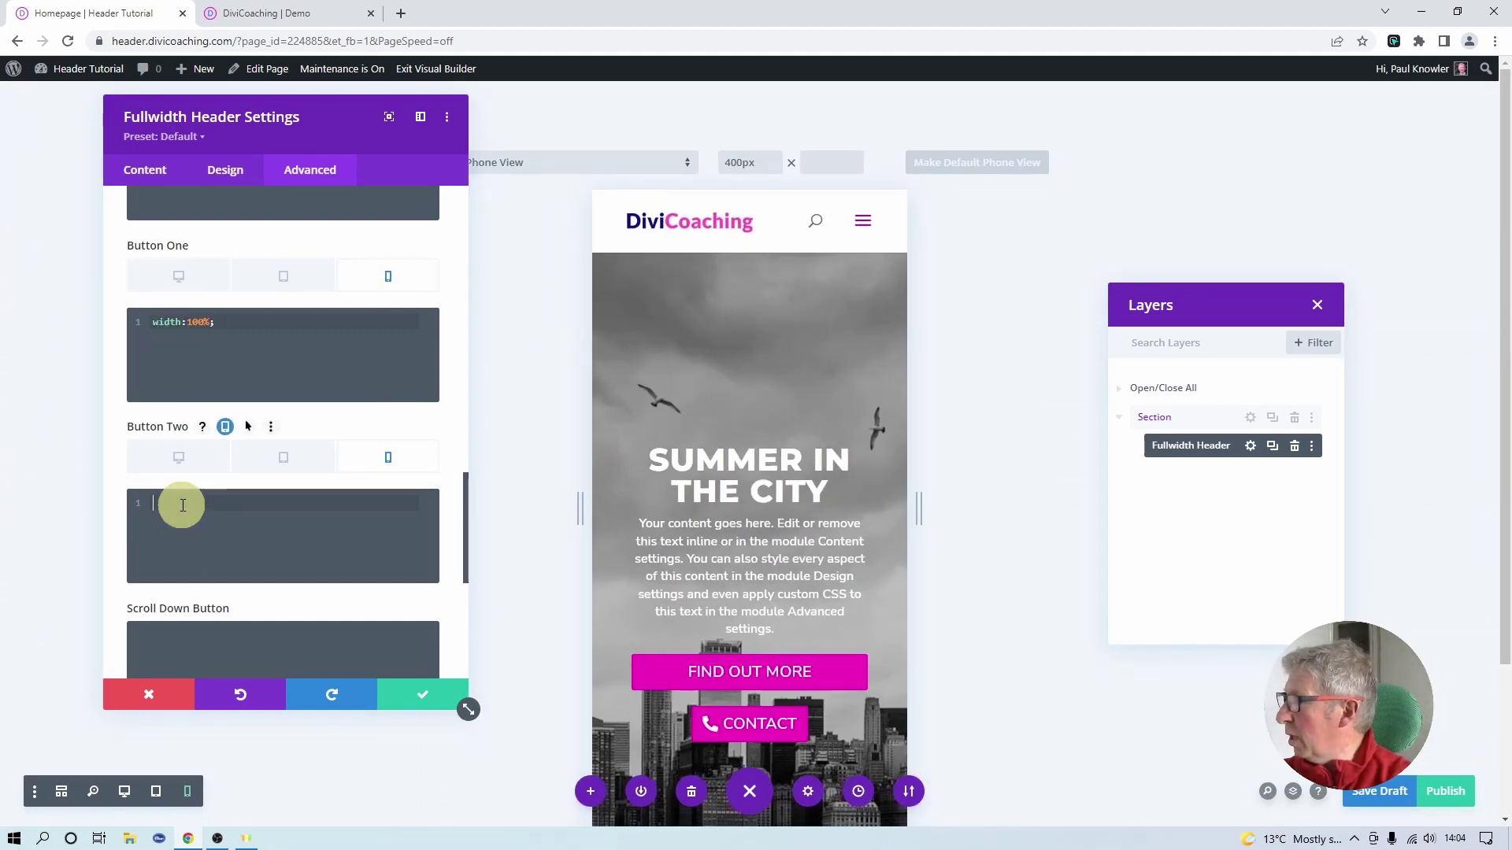
key(ctrl+v)
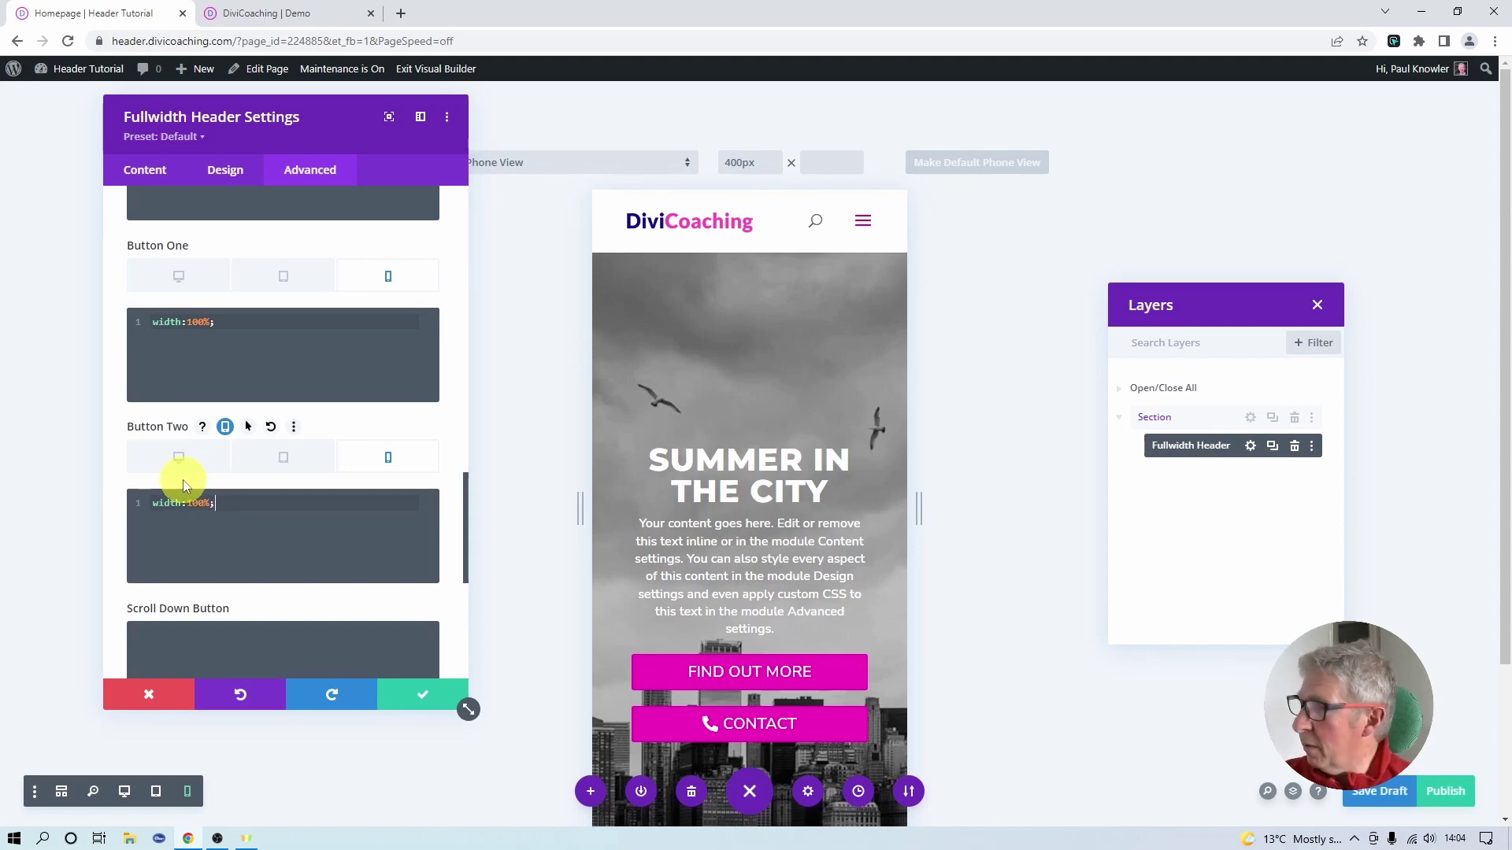
click(417, 695)
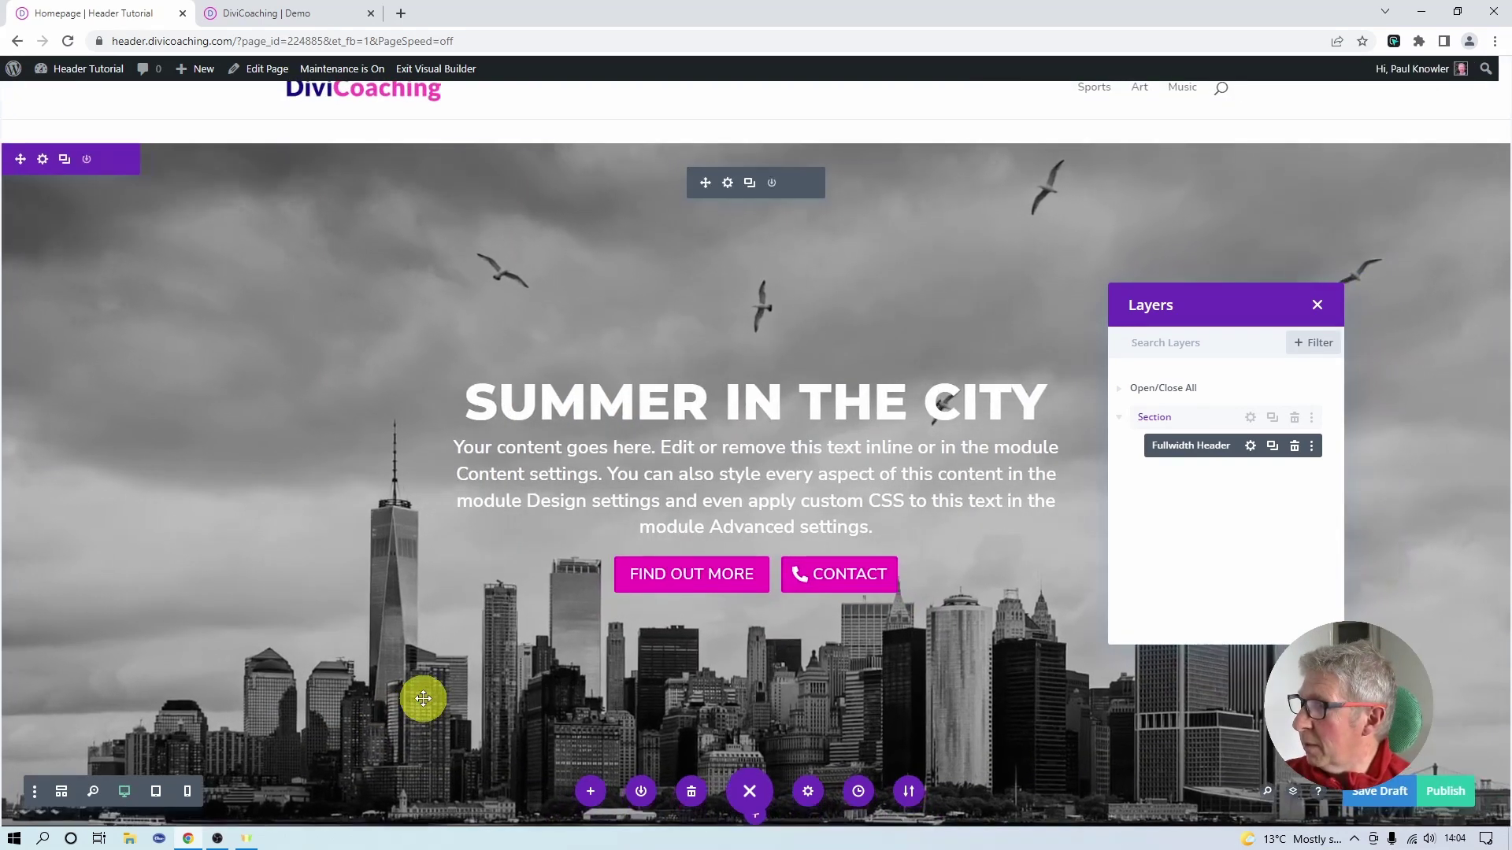
click(1447, 794)
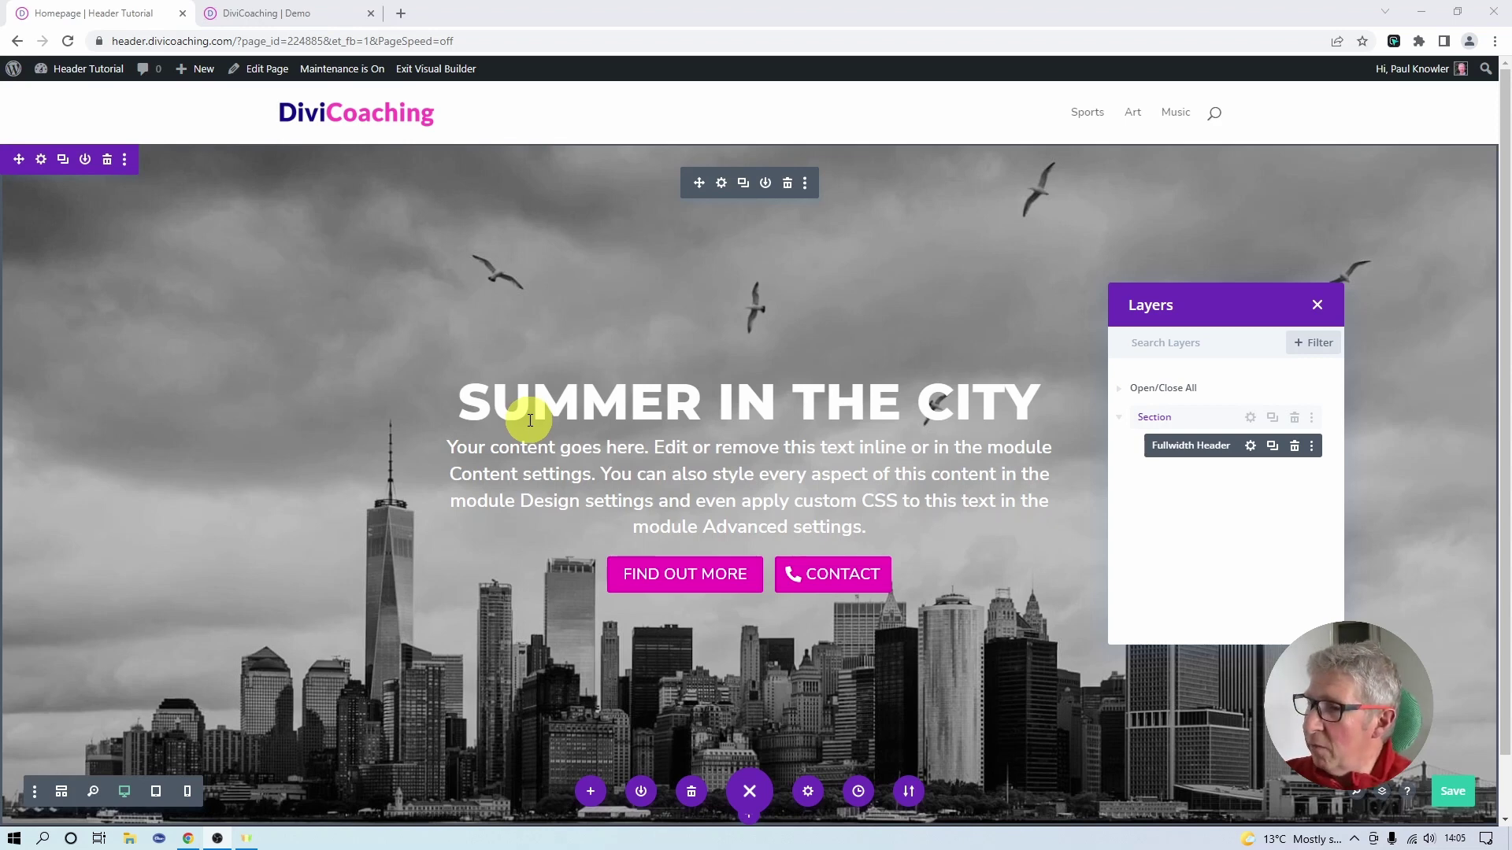
- Preview the header section in phone, desktop and tablet views, examining the button widths and text layout
click(188, 794)
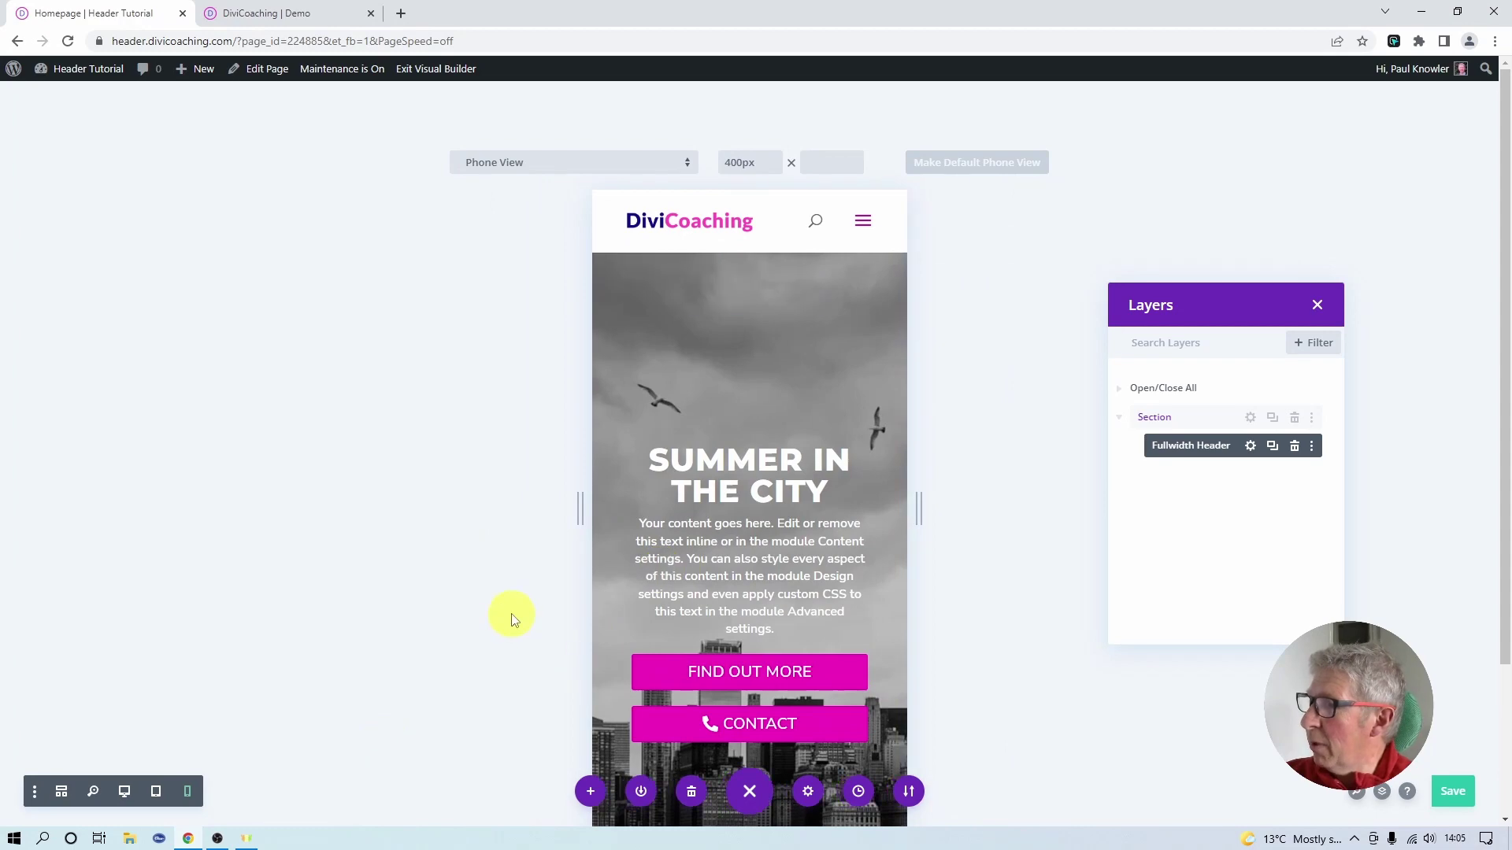
scroll(512, 619, down, 3)
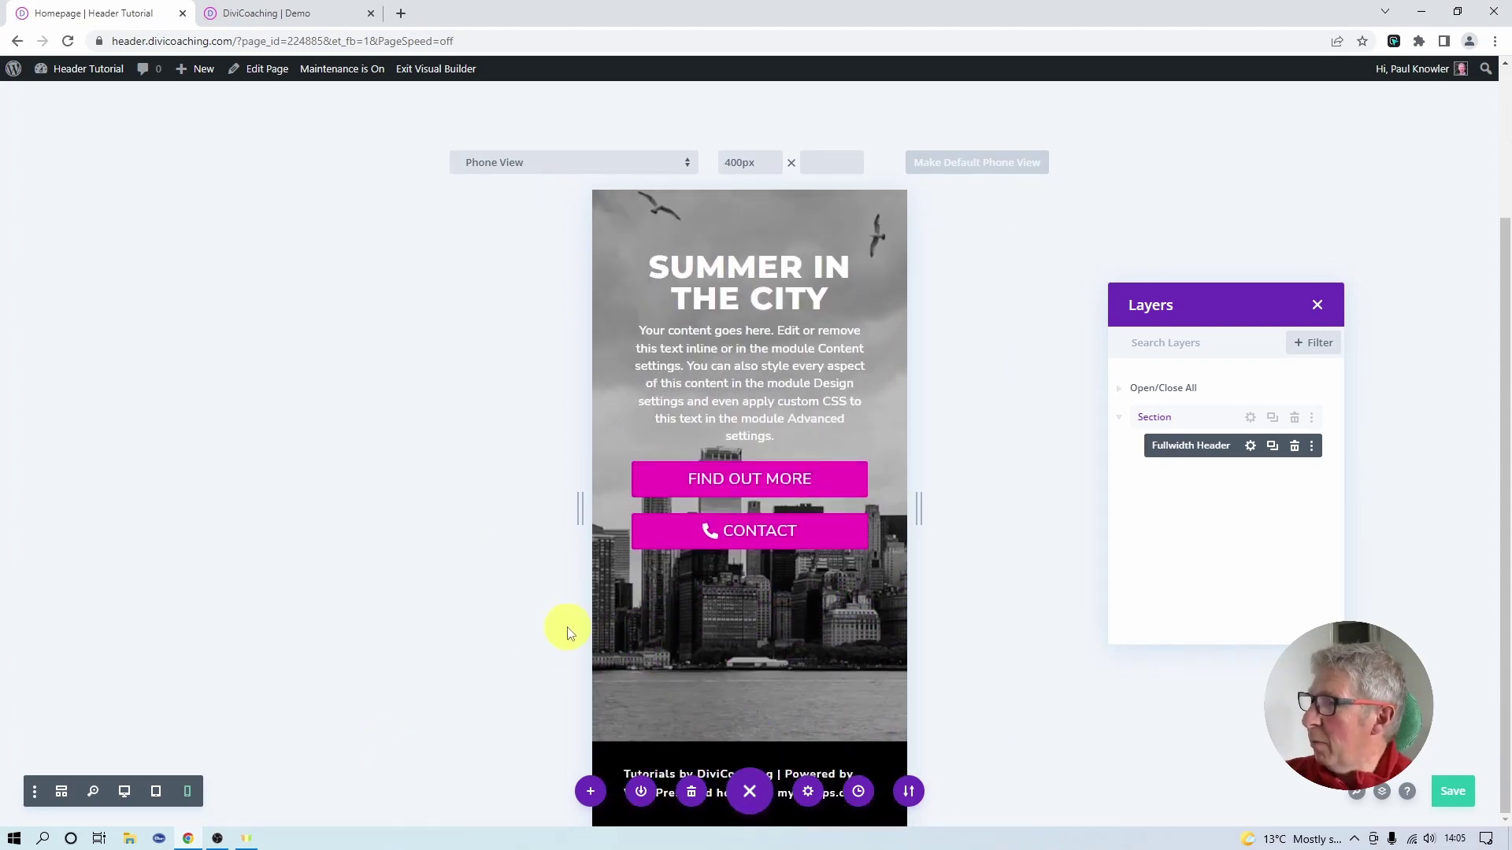
scroll(568, 634, up, 3)
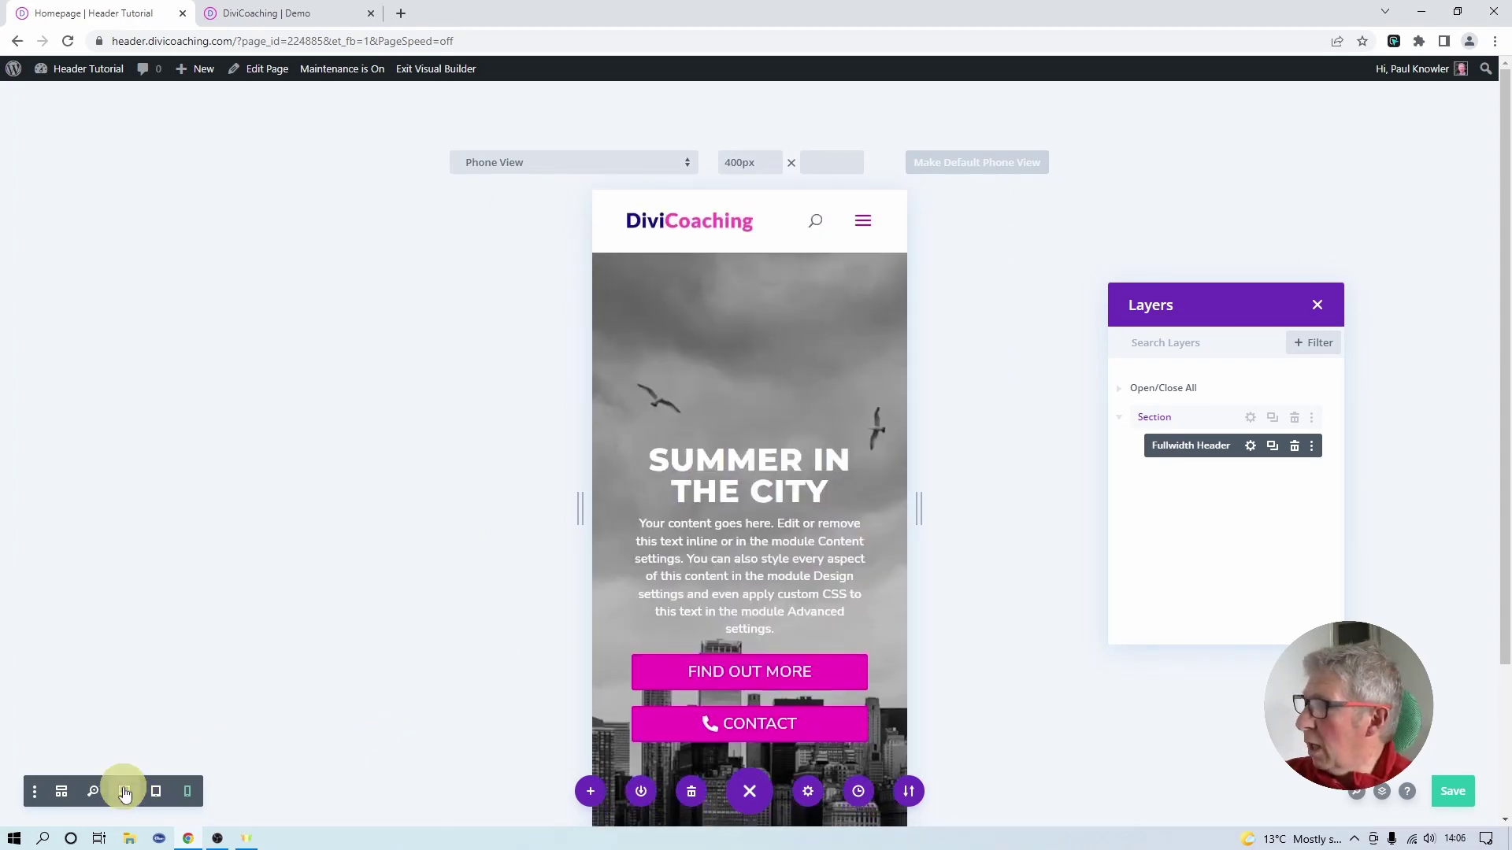
click(124, 792)
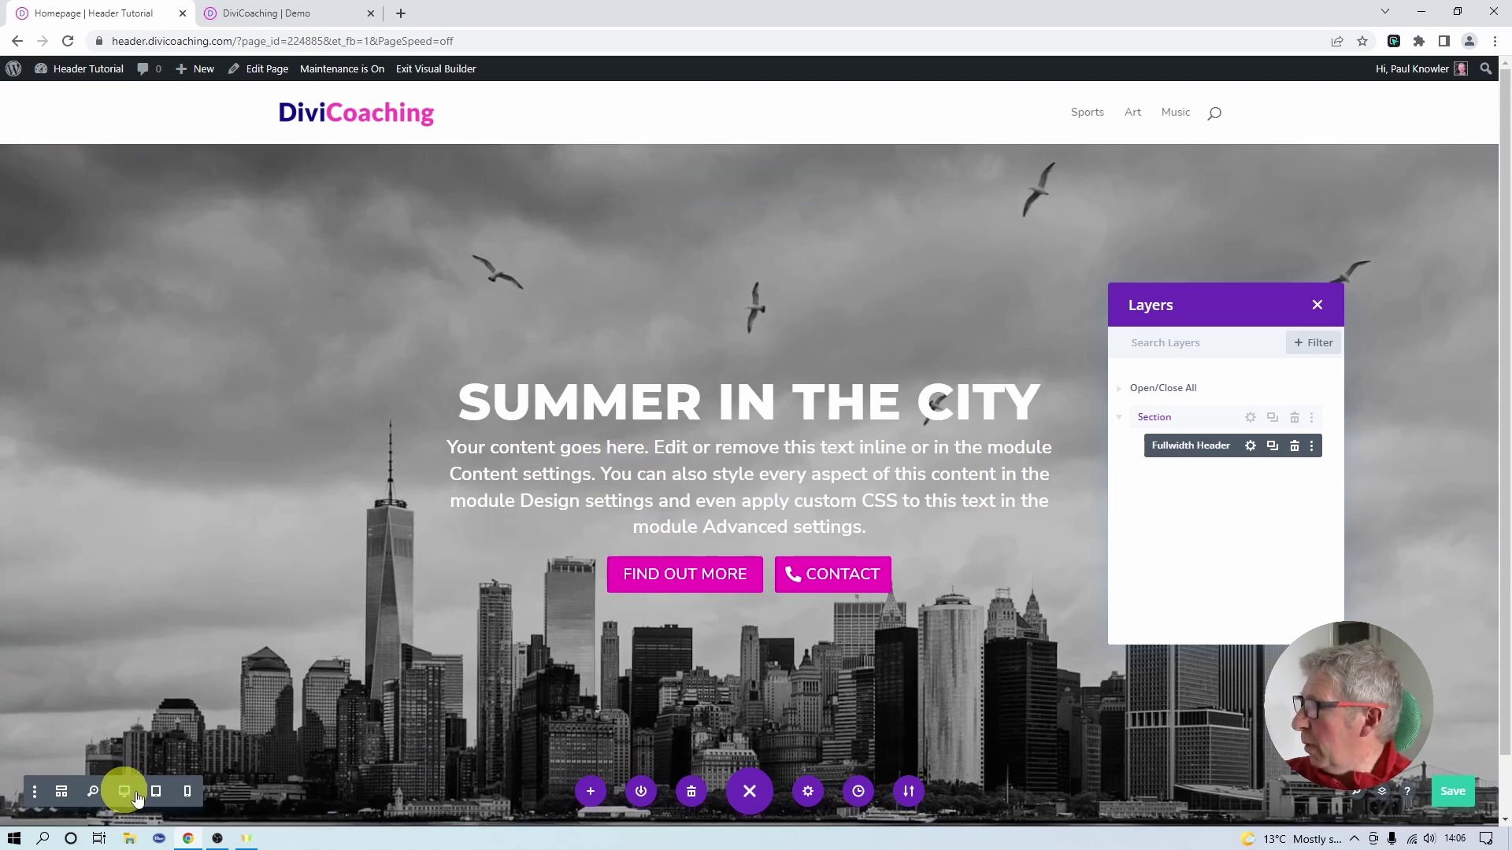
click(156, 792)
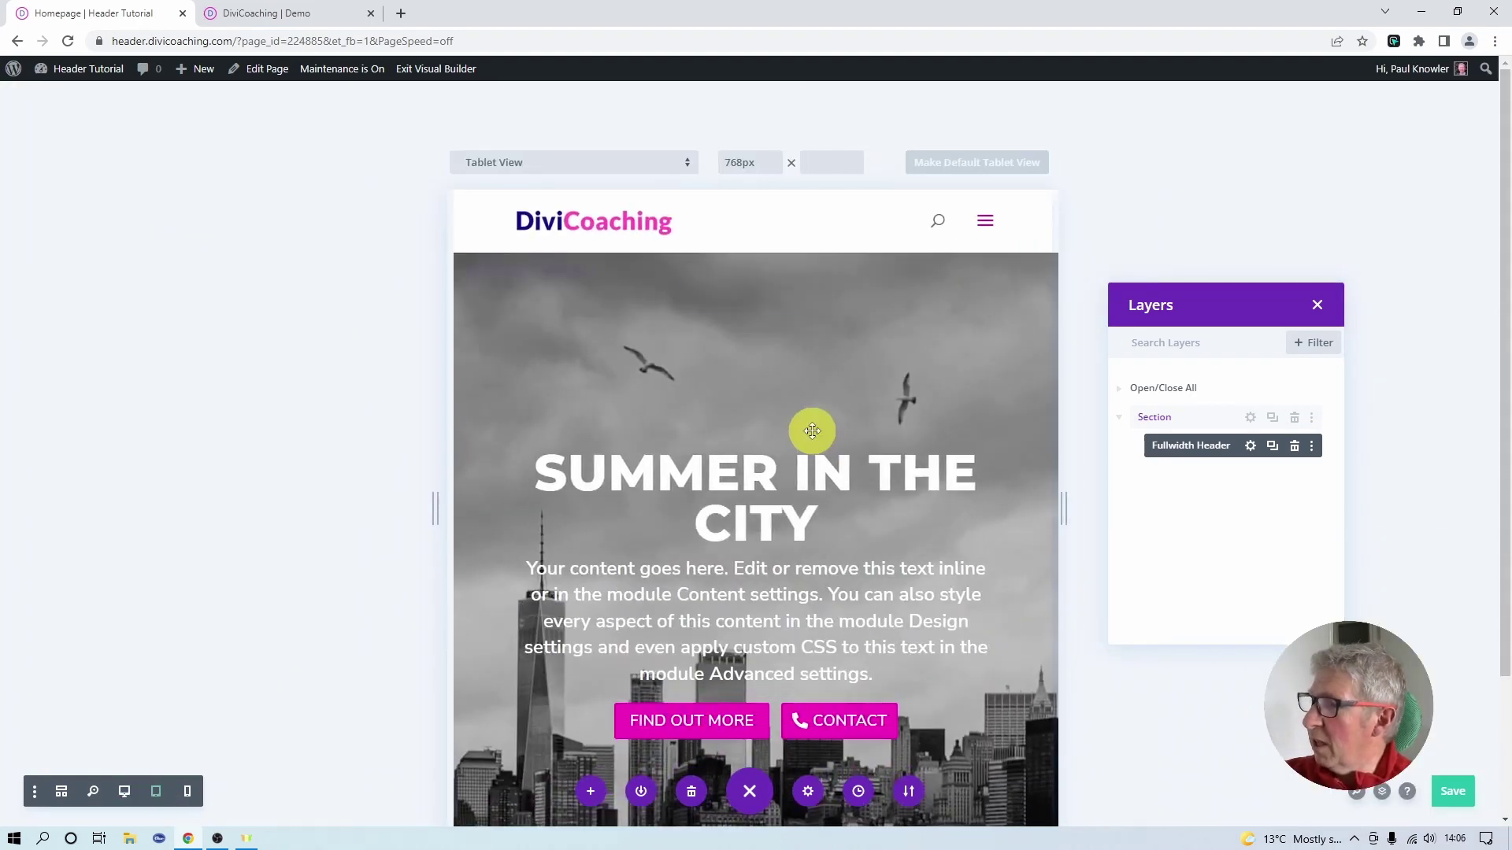
scroll(773, 647, down, 2)
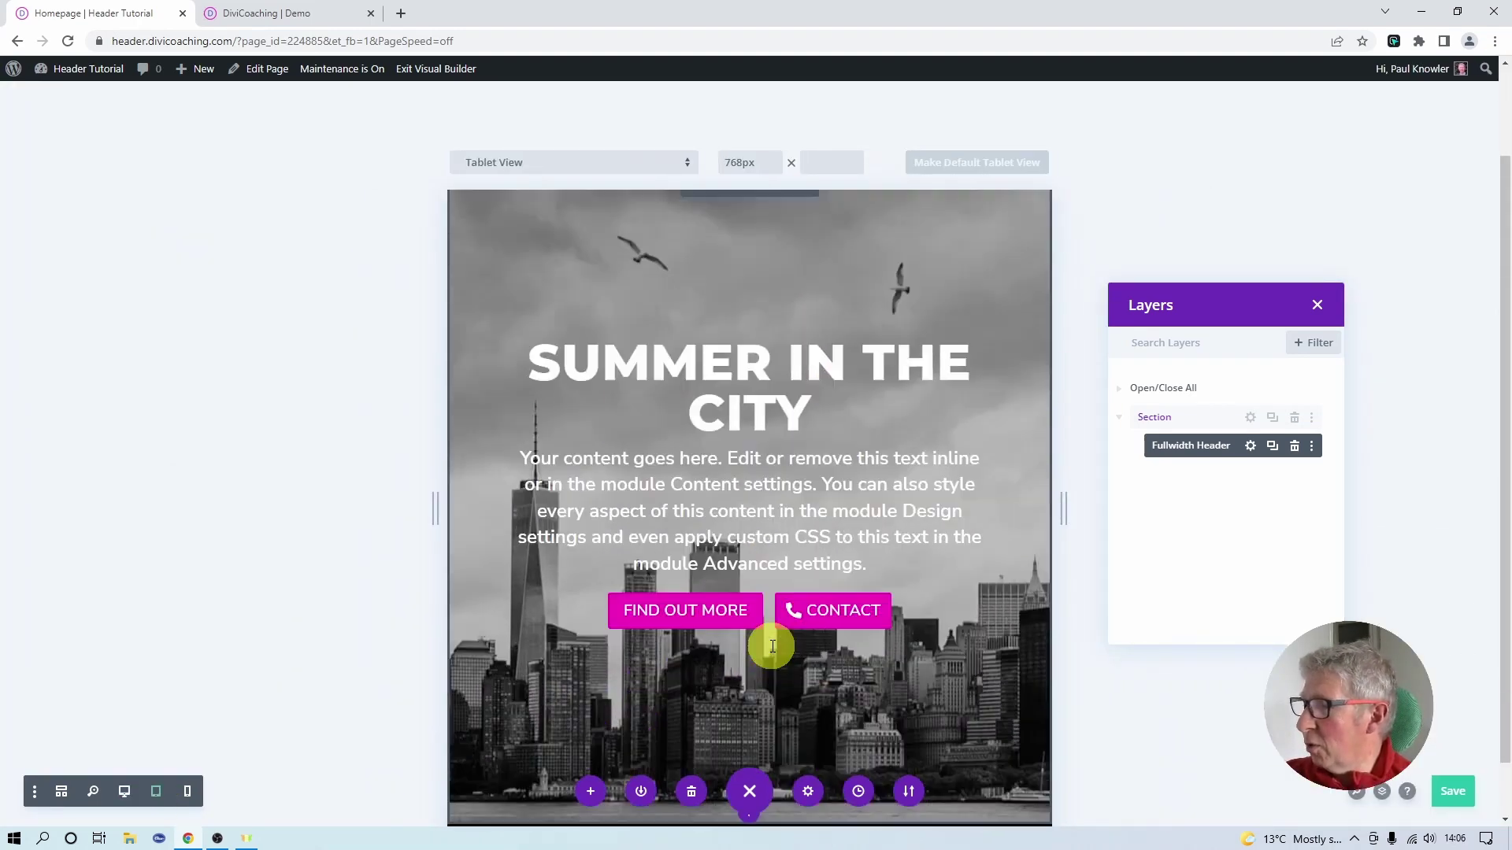
scroll(771, 642, down, 1)
scroll(804, 575, up, 3)
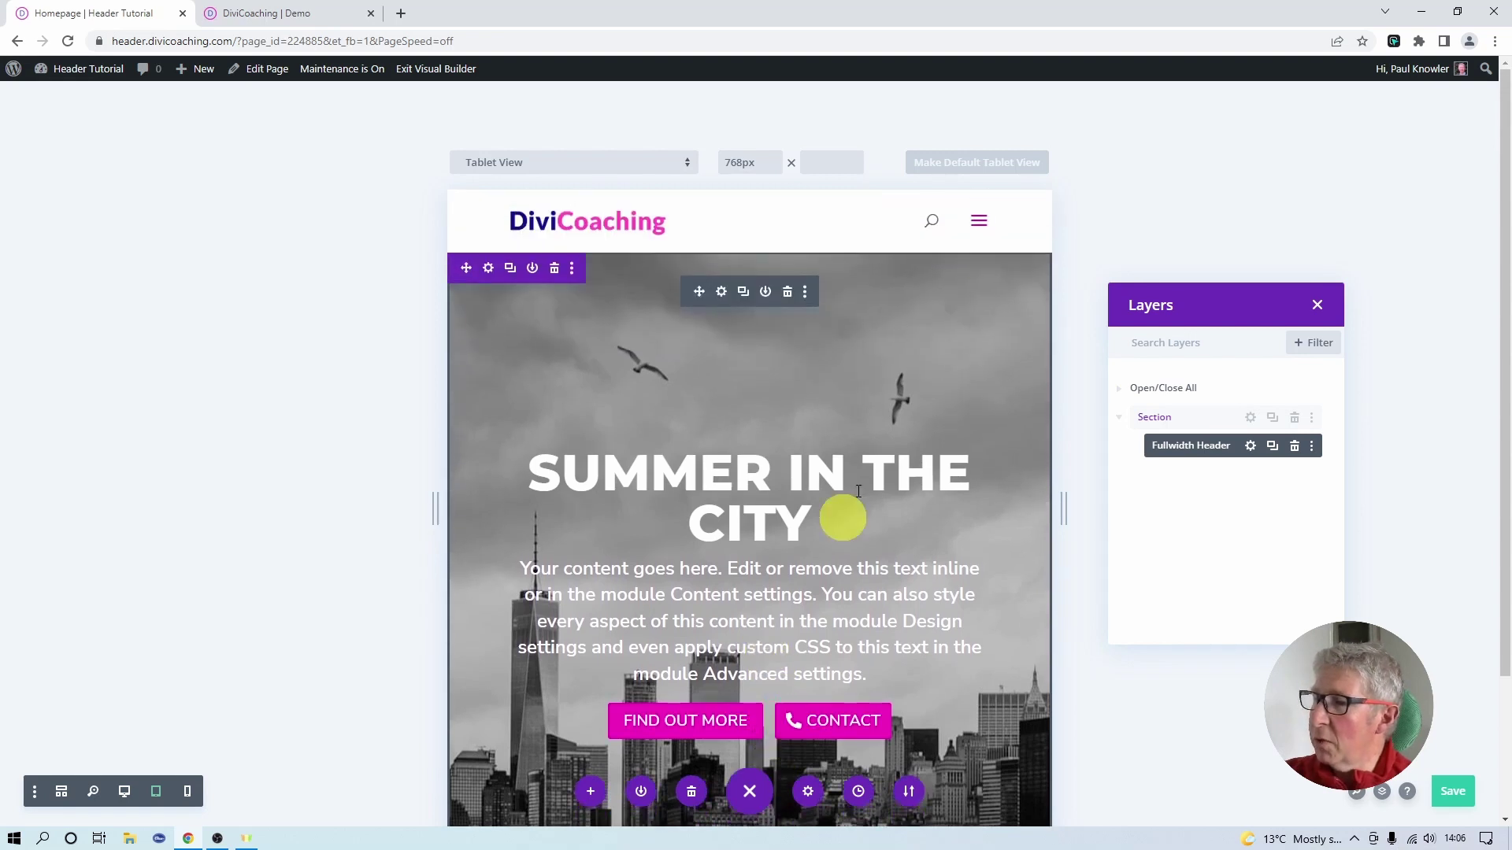
- Enable responsive custom CSS for the fullwidth header's Header Container and remove its desktop CSS
click(1251, 447)
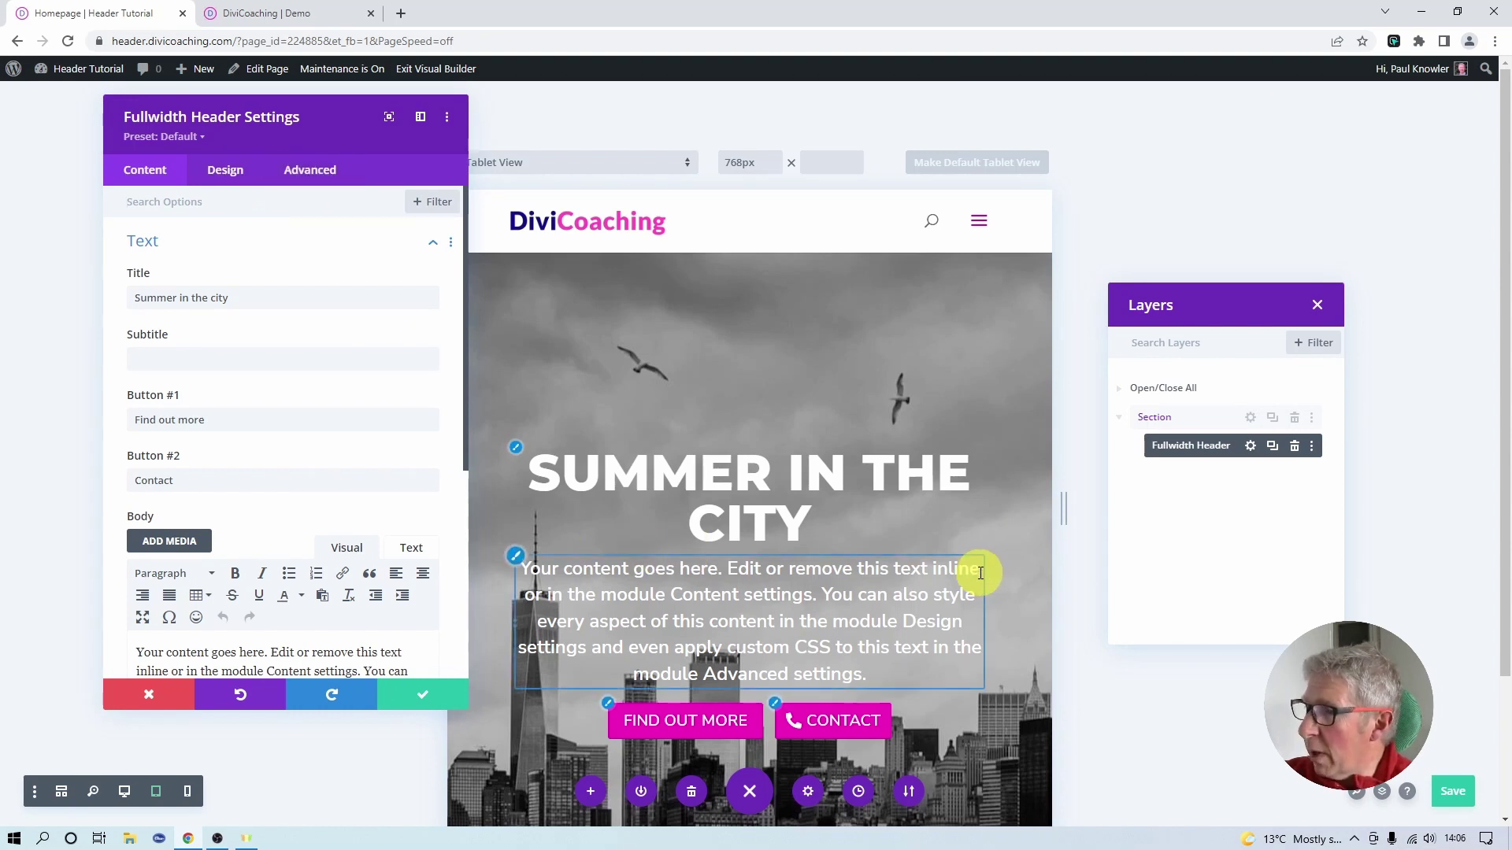
click(317, 175)
click(152, 287)
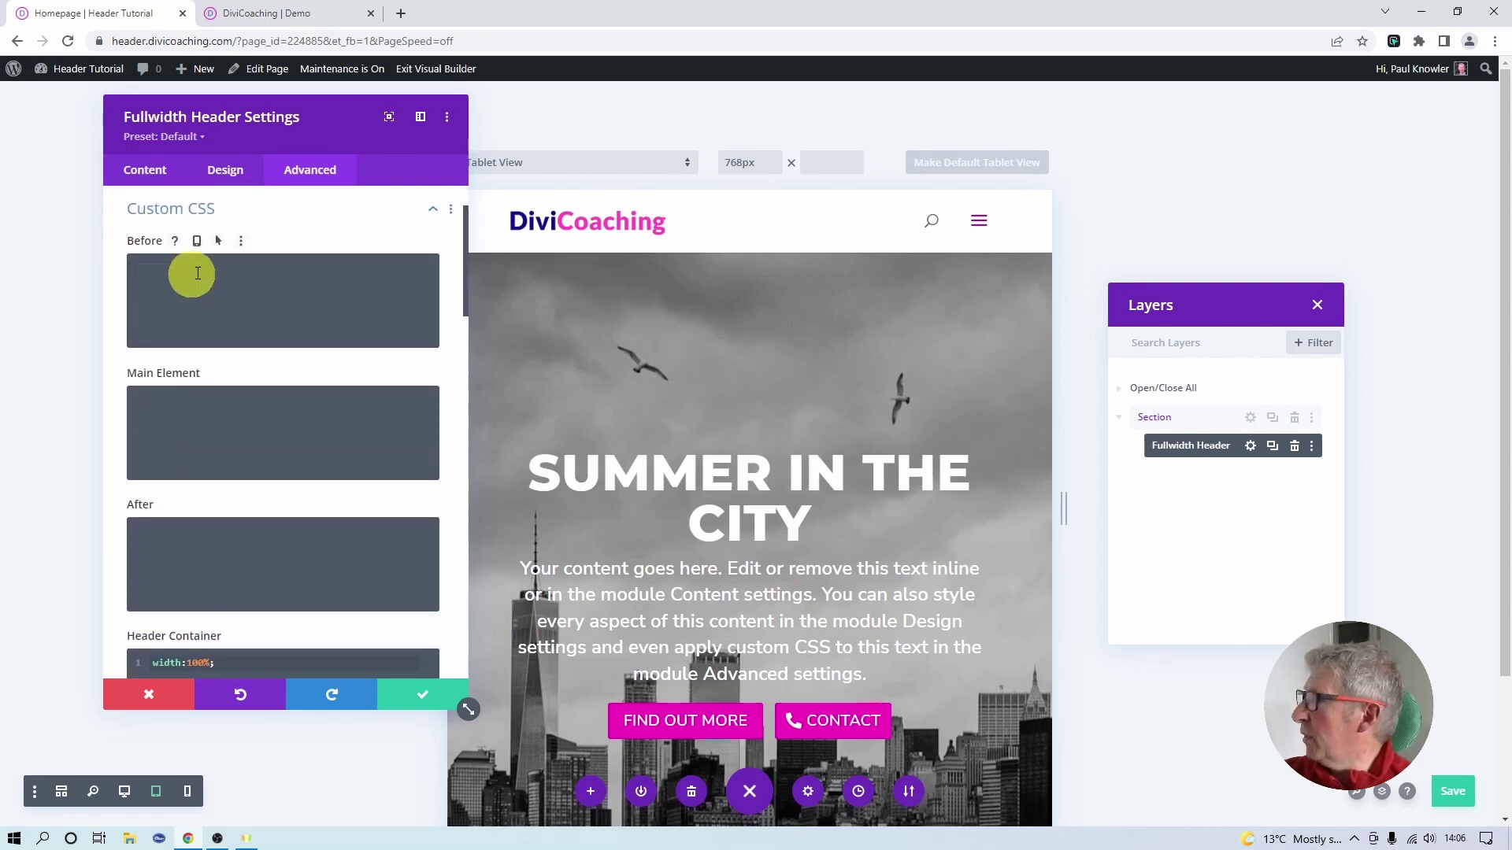
scroll(280, 399, down, 4)
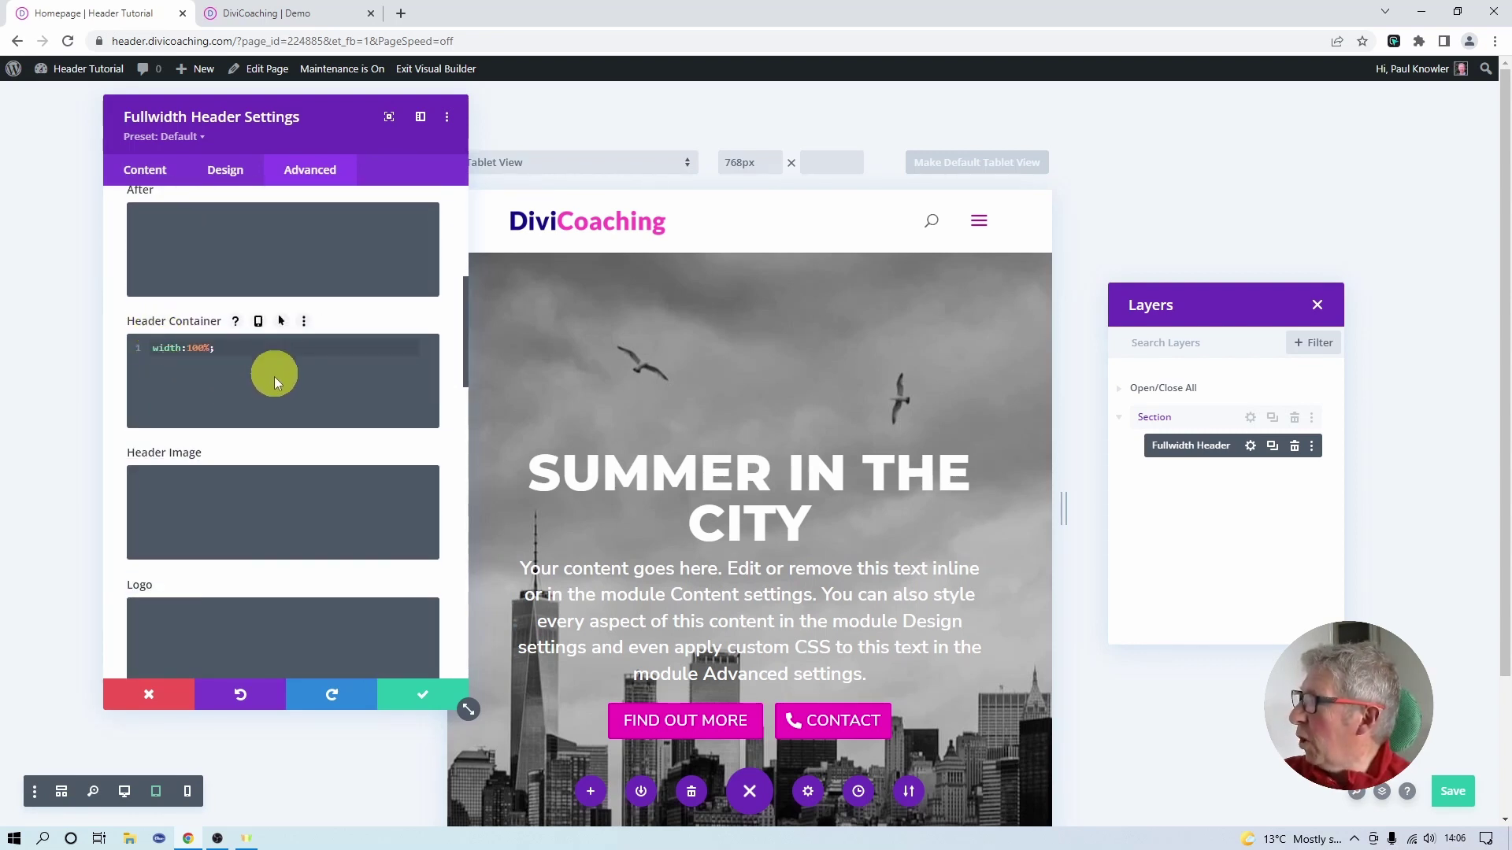
click(259, 322)
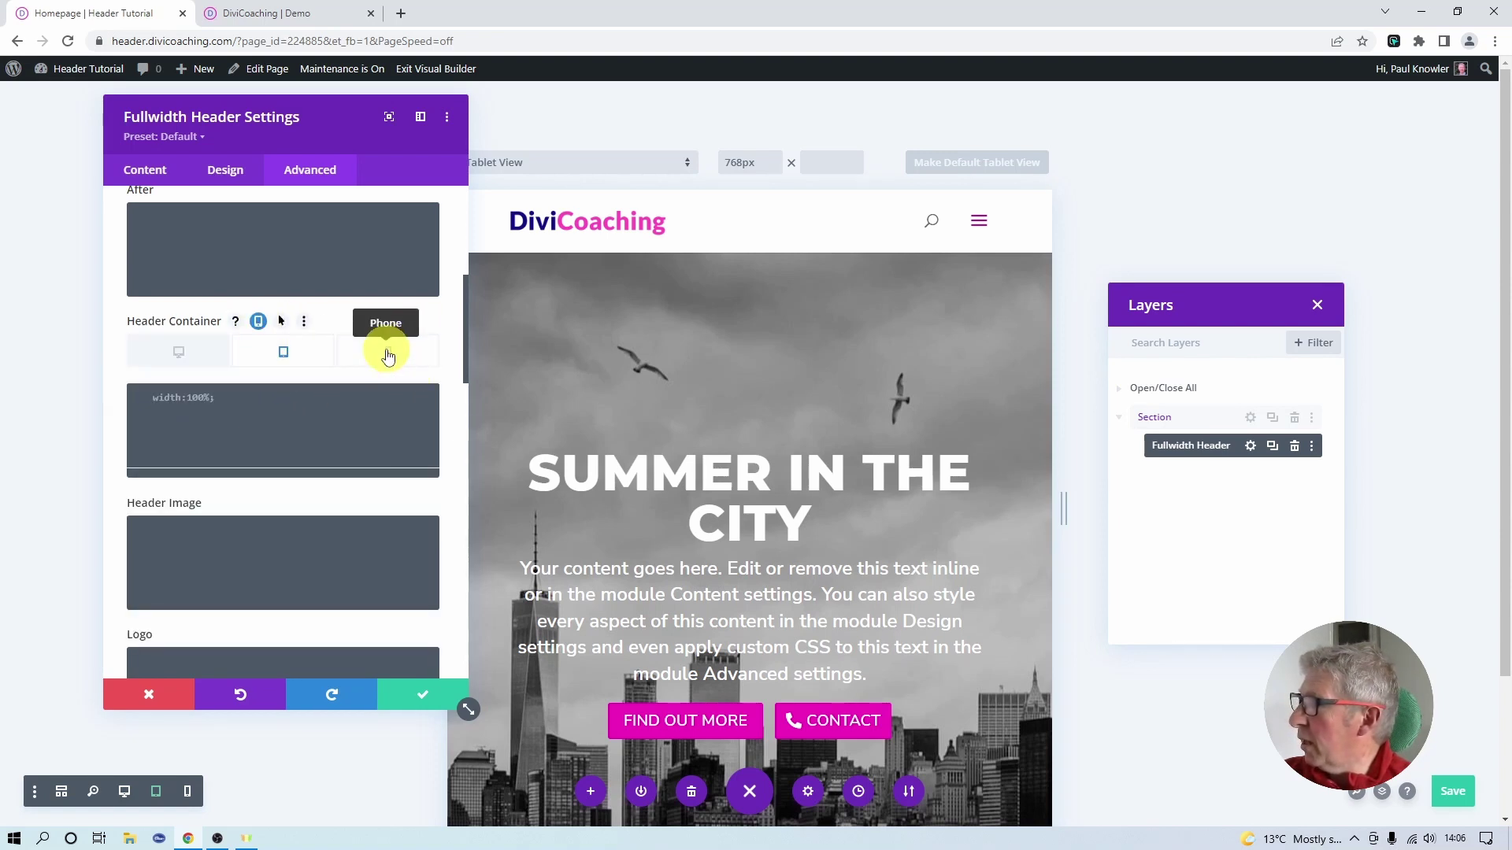
click(178, 356)
drag(213, 398, 155, 492)
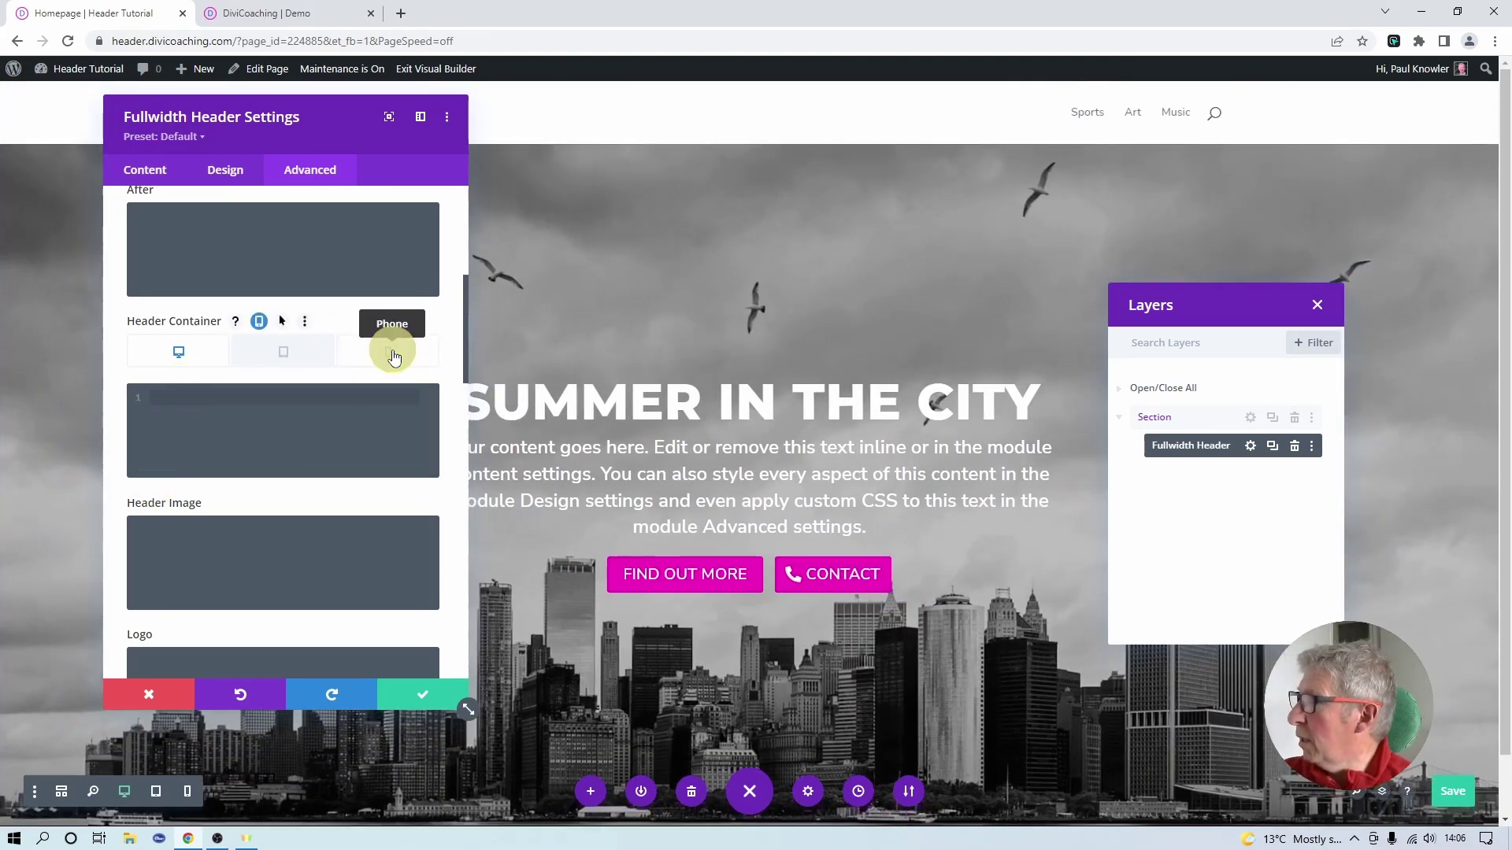
click(391, 350)
click(172, 400)
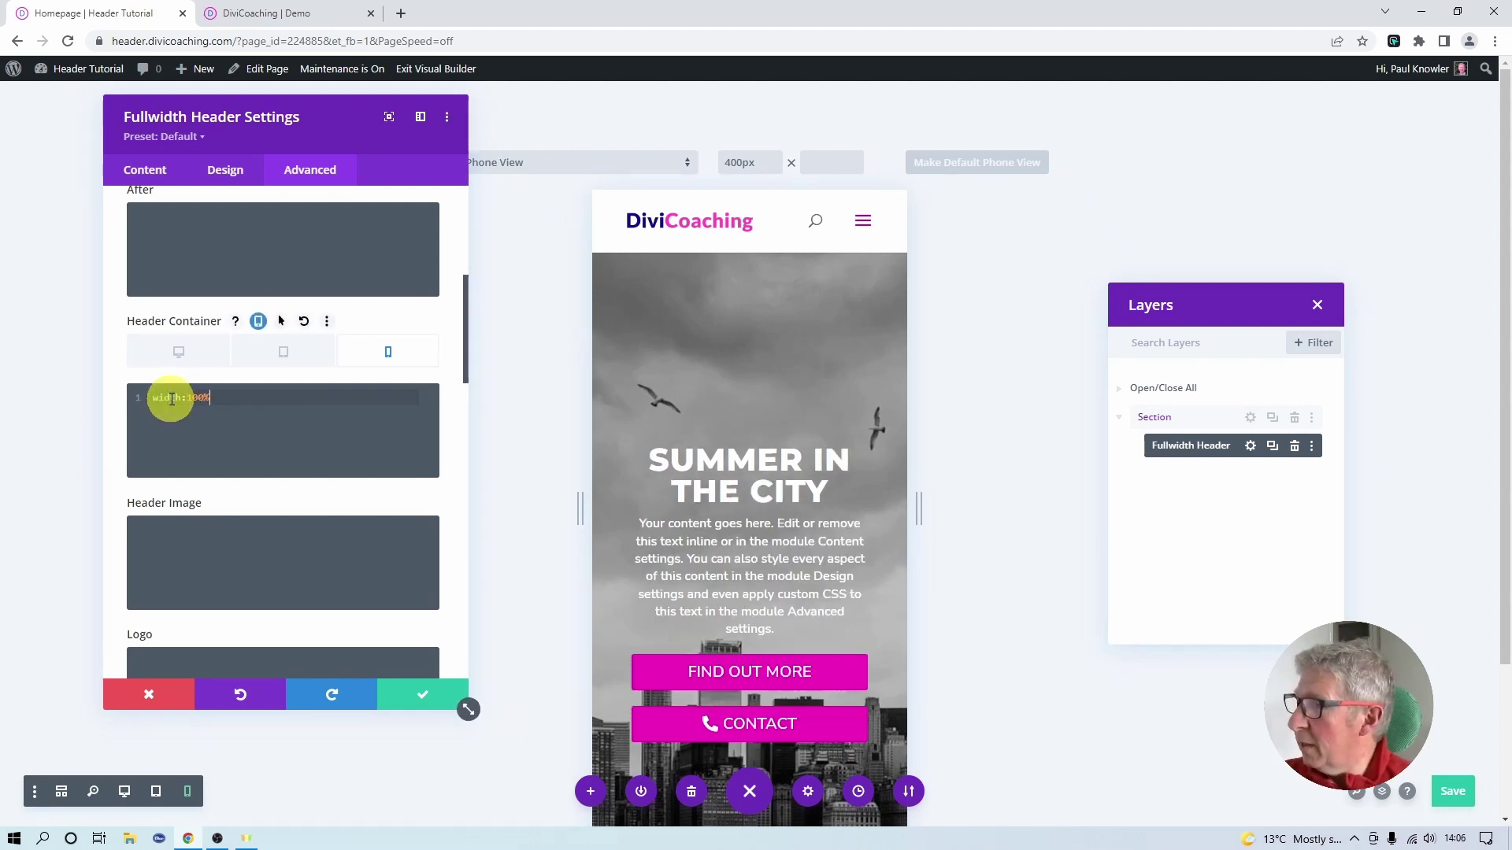
click(282, 352)
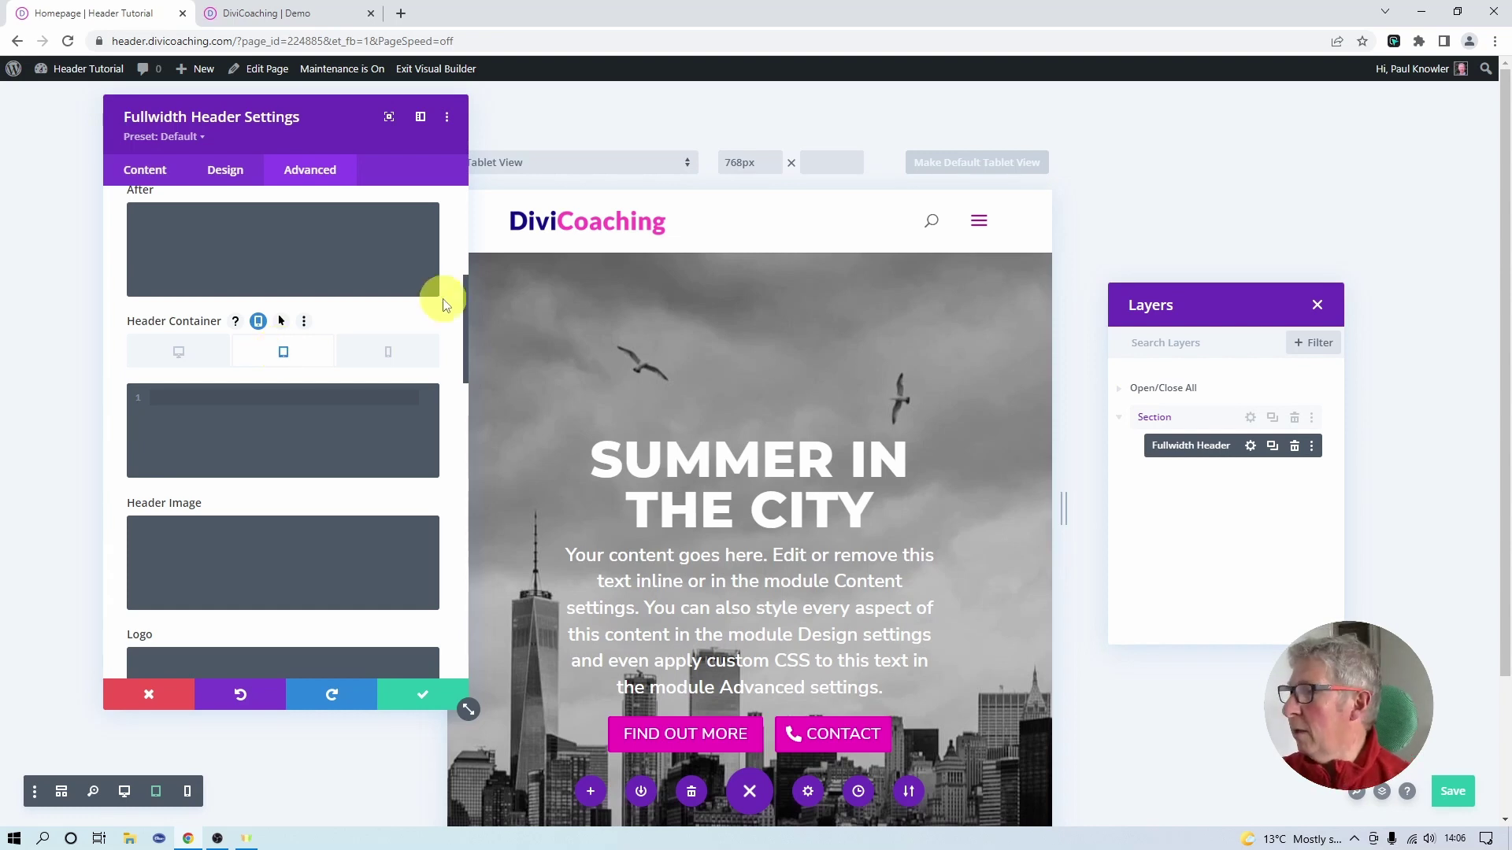
click(410, 694)
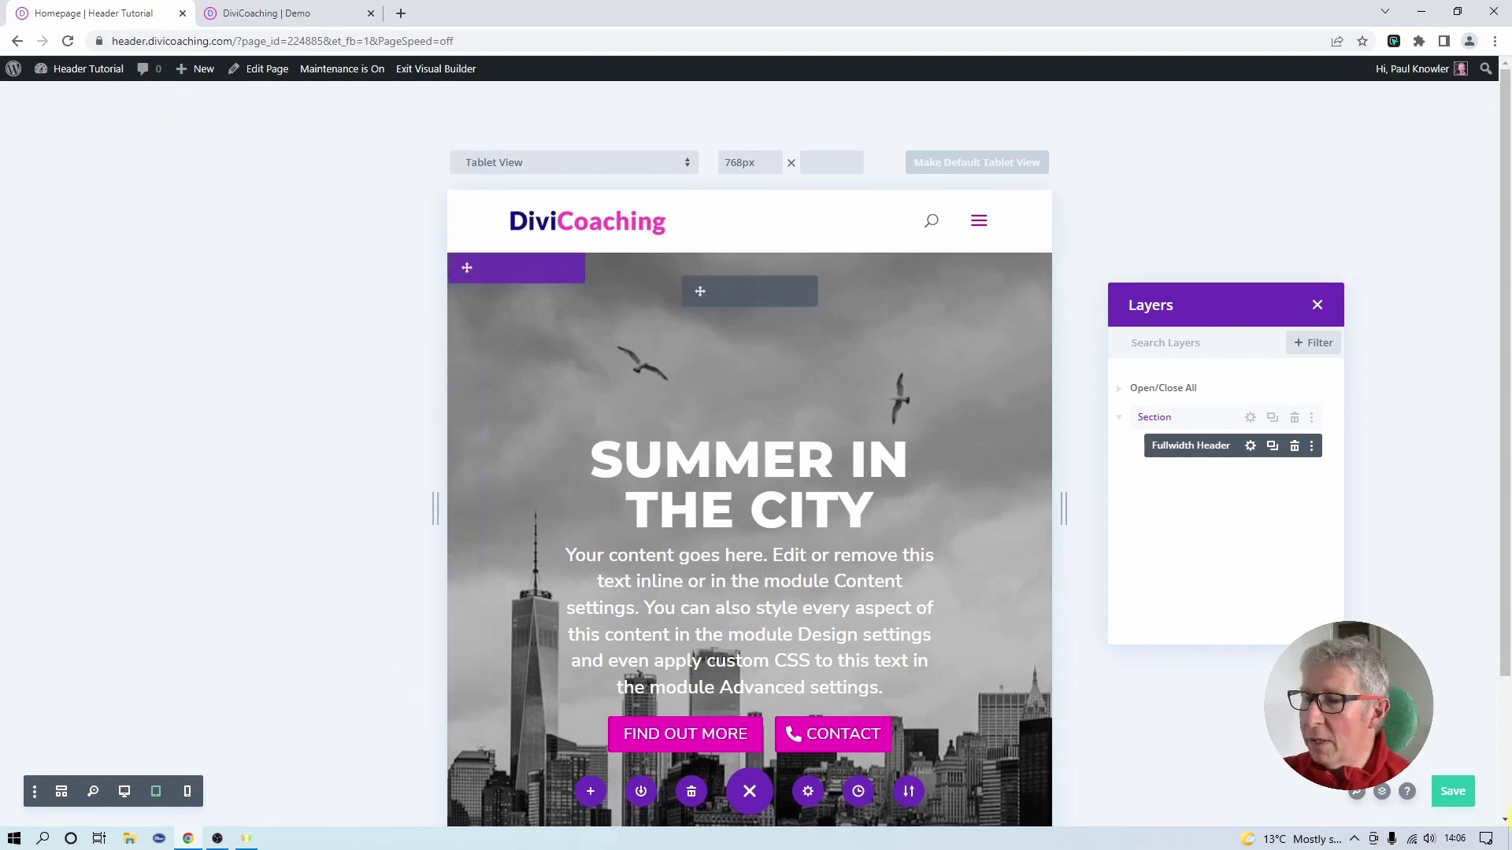
click(1451, 791)
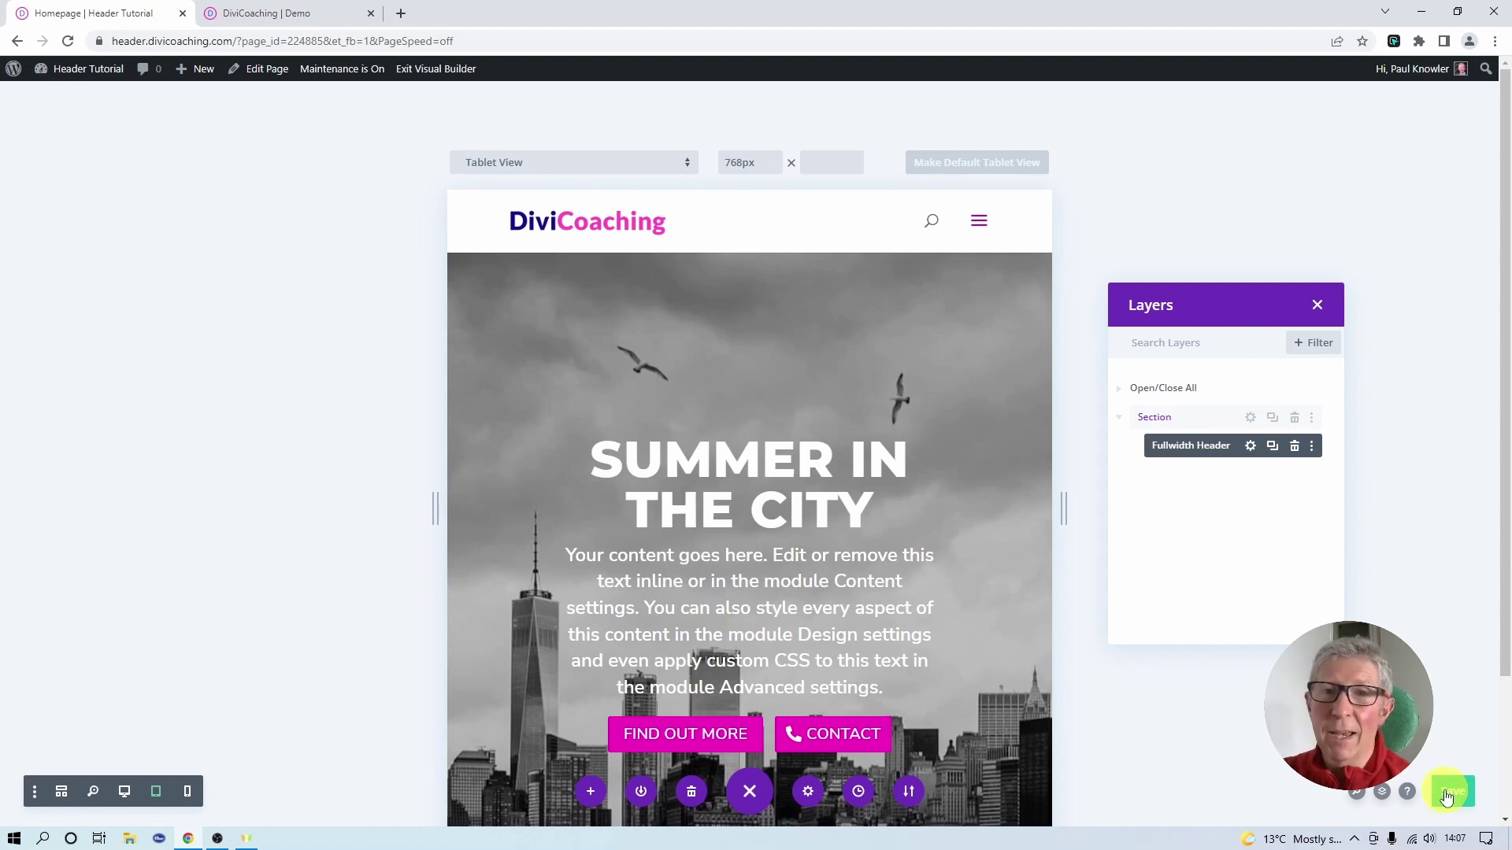
- Exit the Visual Builder and open the WordPress Menus page for the site
click(424, 70)
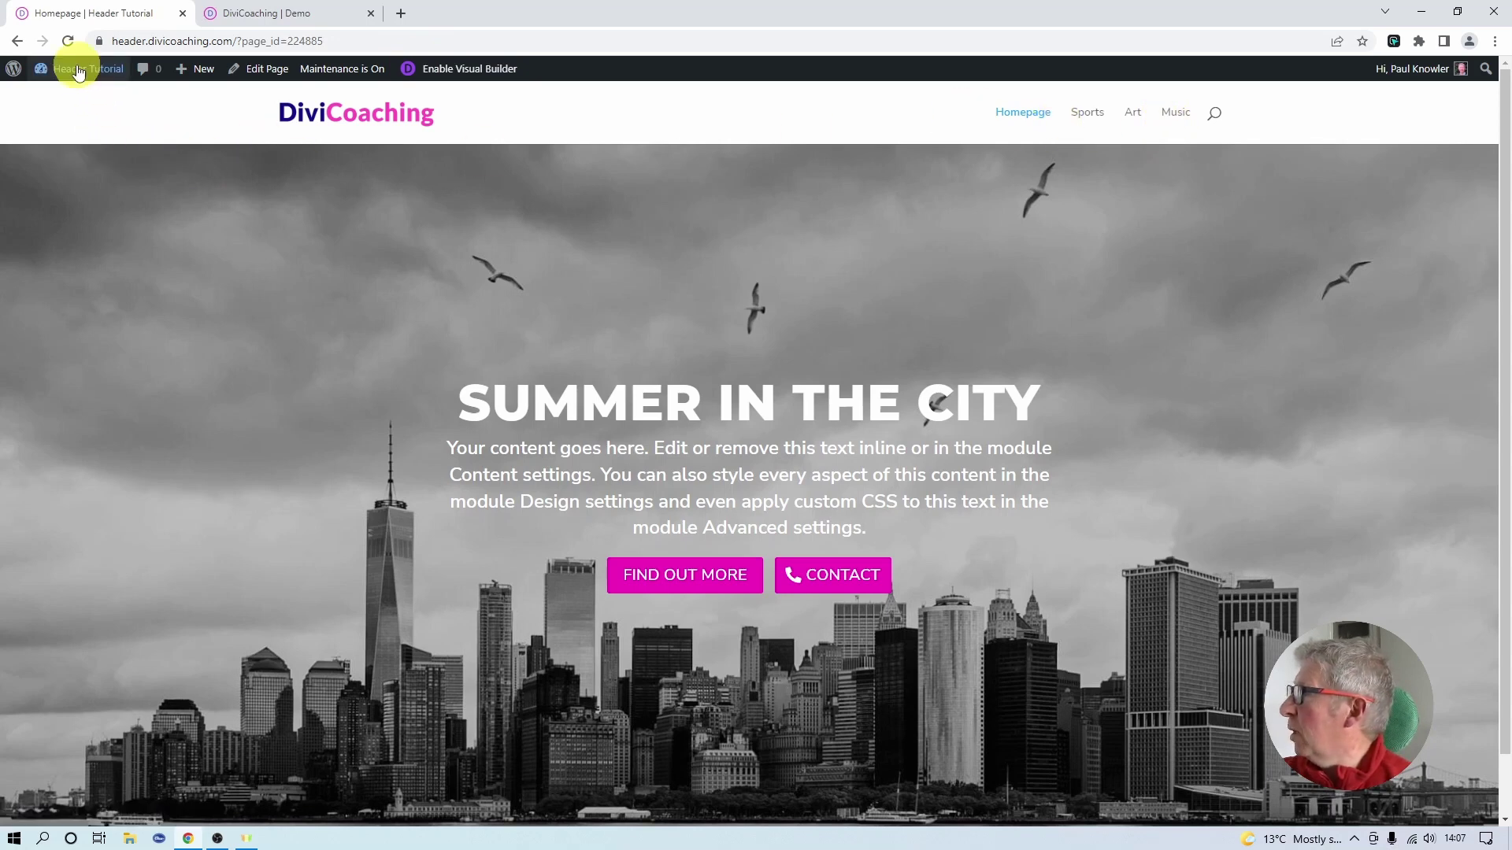
mouse_move(79, 71)
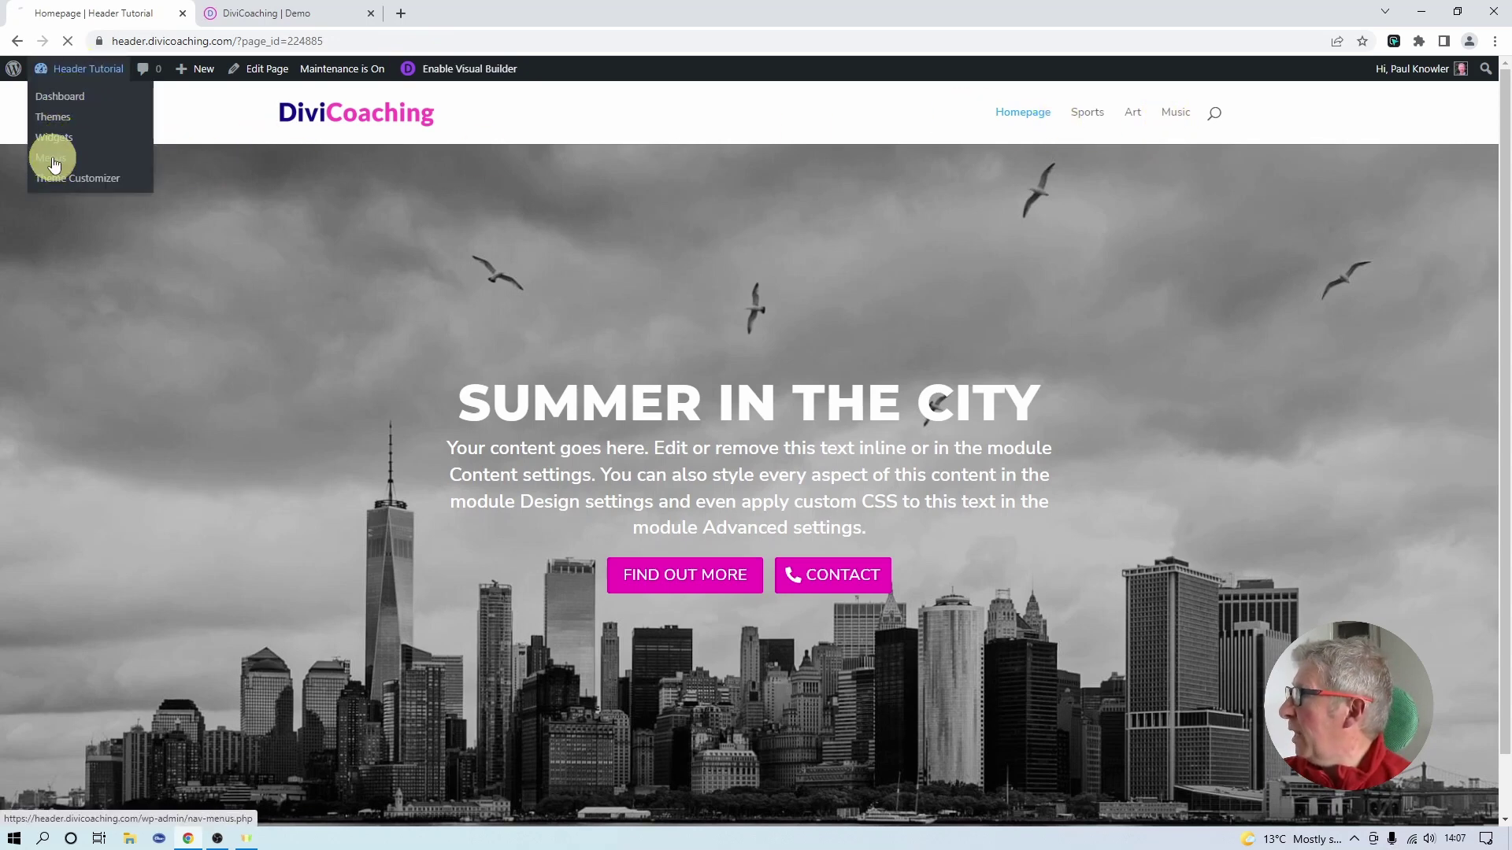
click(51, 159)
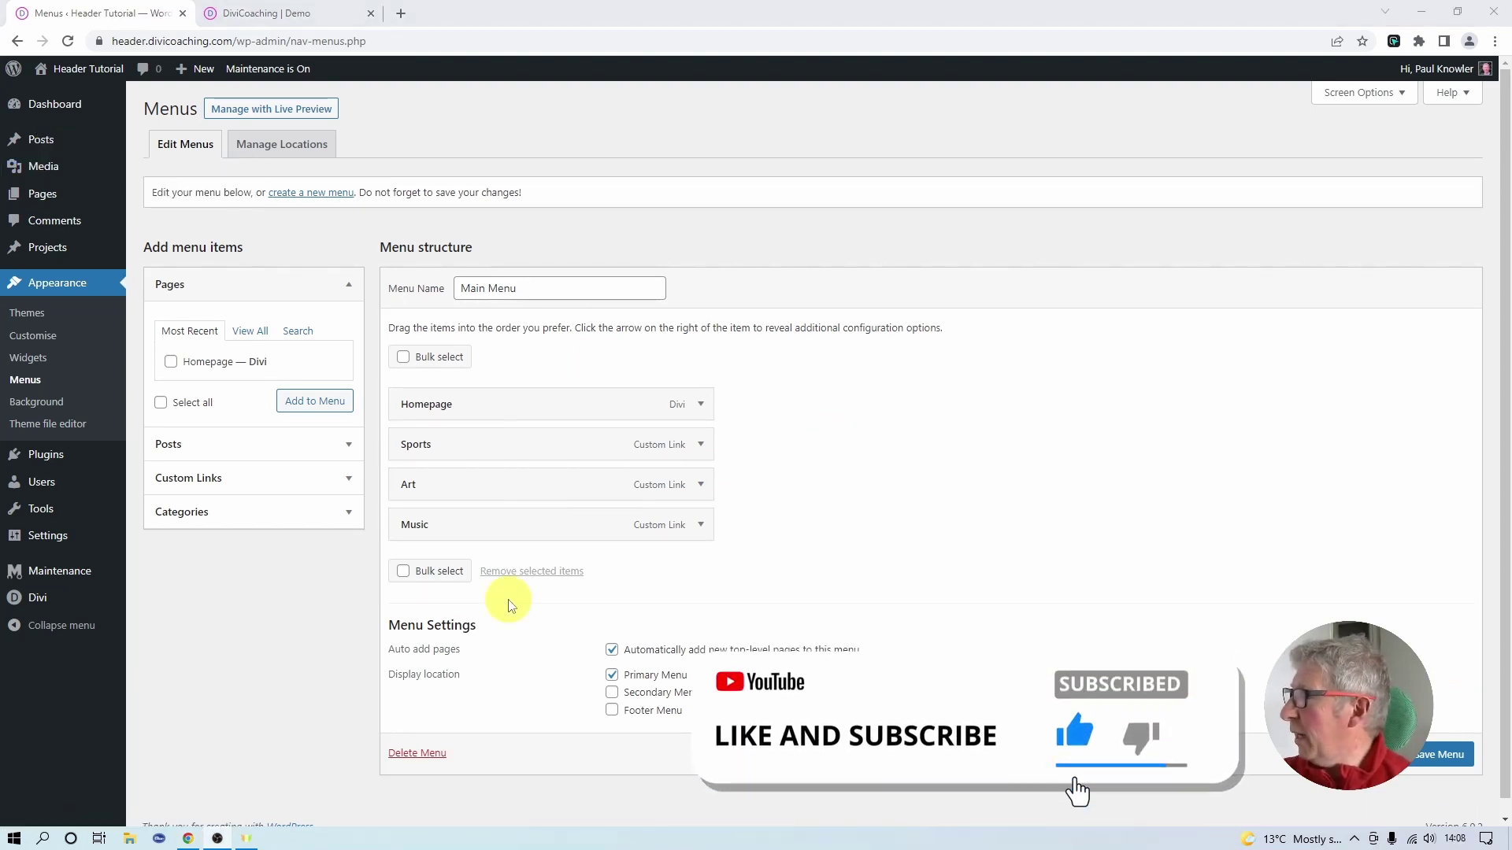
- Add a custom link with the URL "#" and link text "Blog" to the Main Menu
click(204, 481)
click(241, 403)
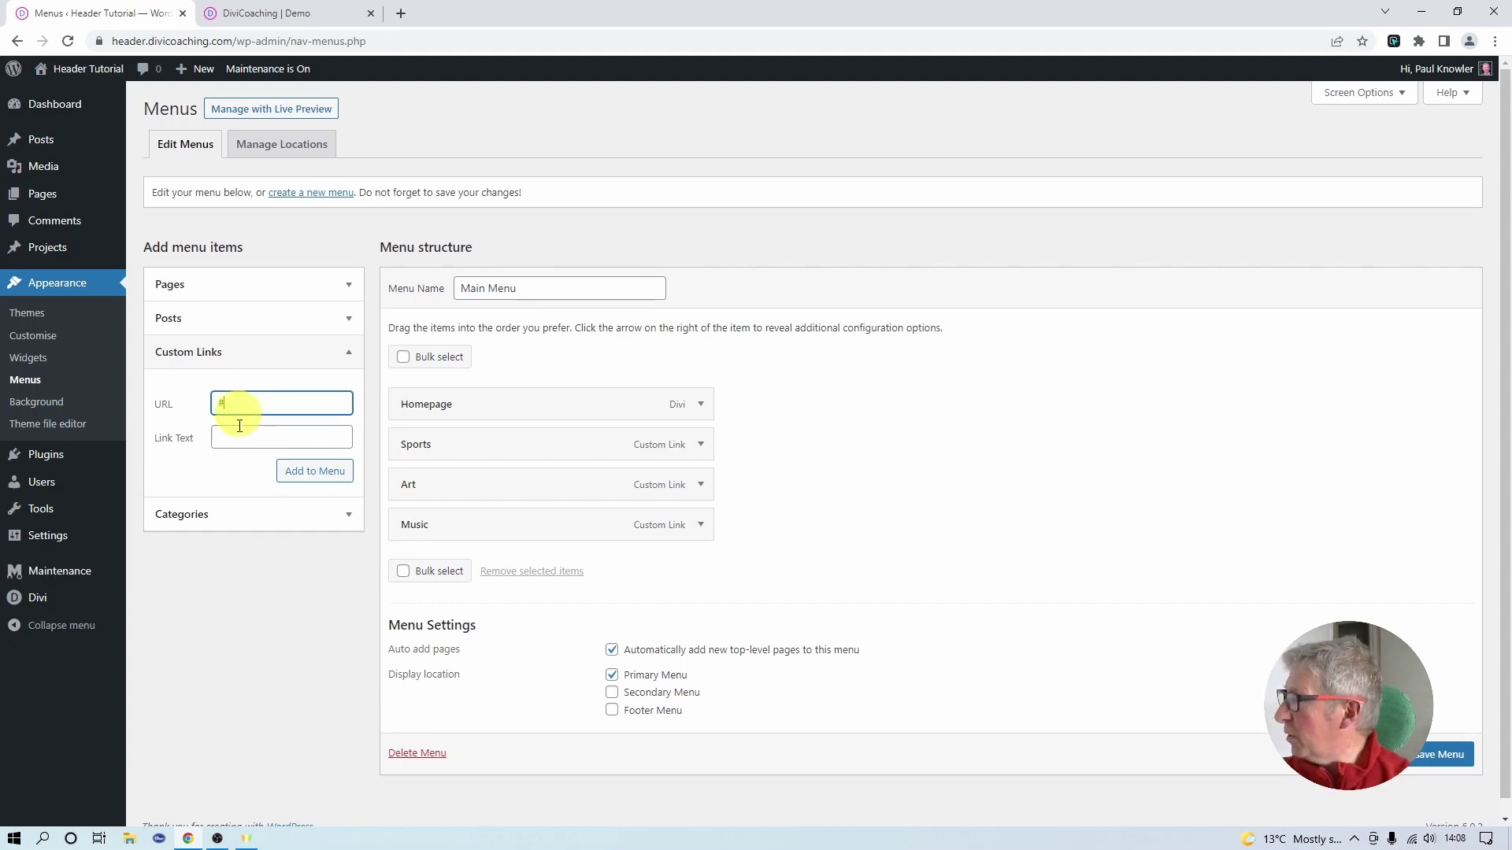
click(241, 434)
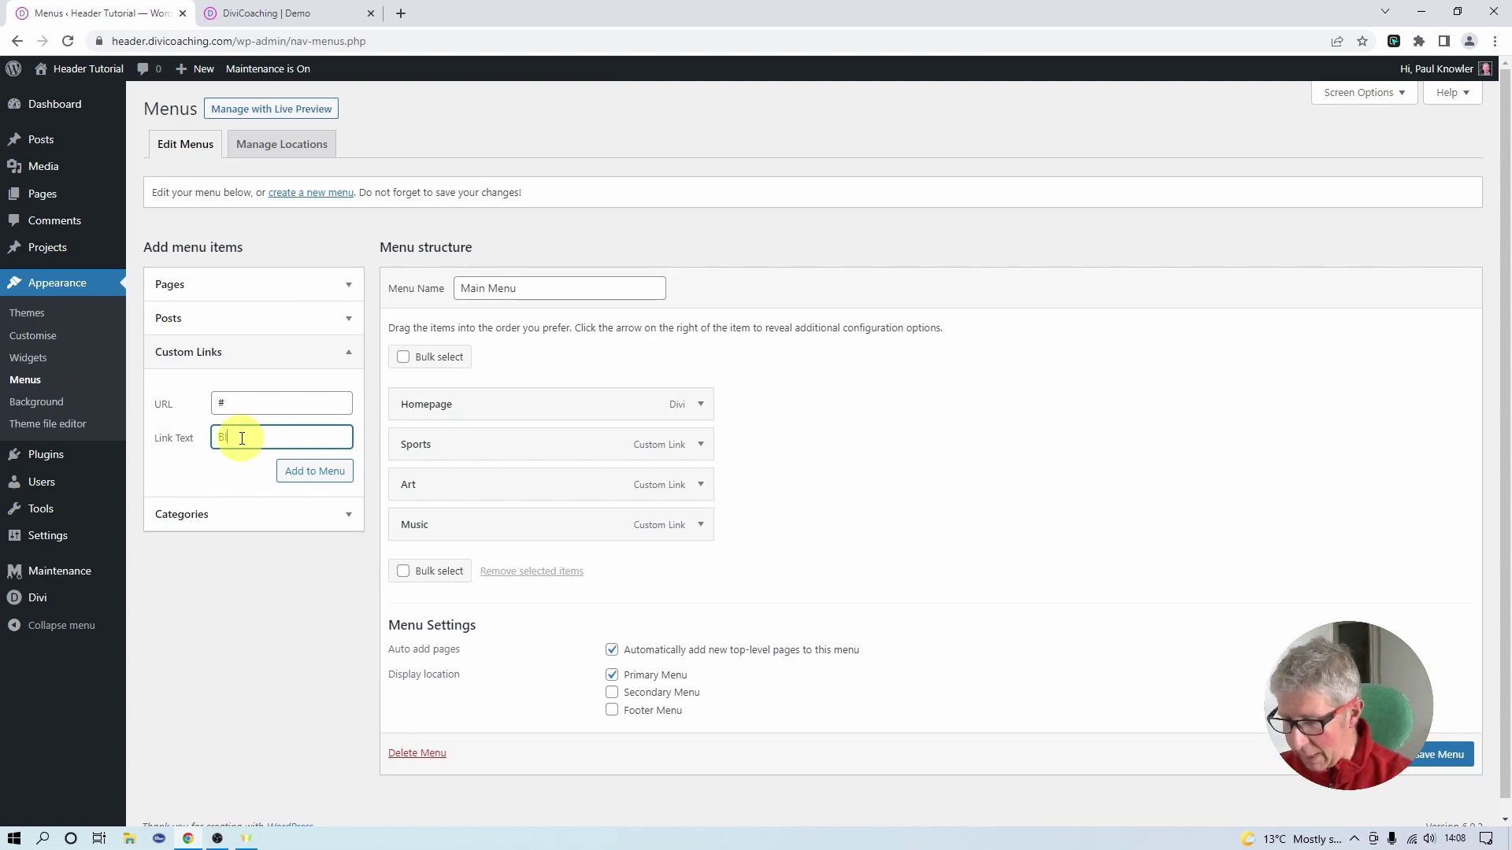
click(296, 472)
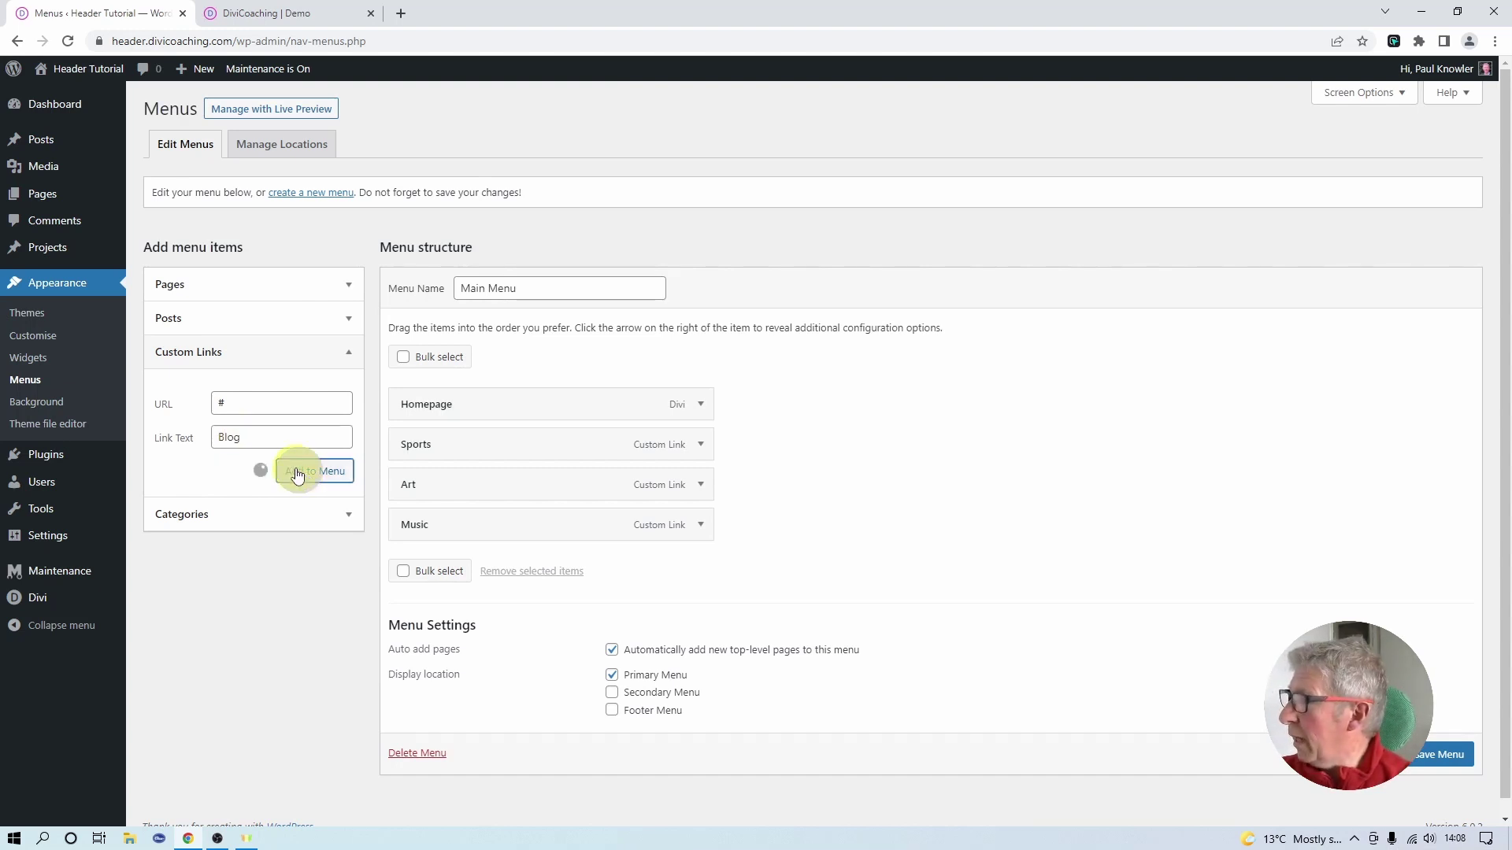
- Add three more custom links to the Main Menu named "About", "Events" and "Contact"
click(239, 401)
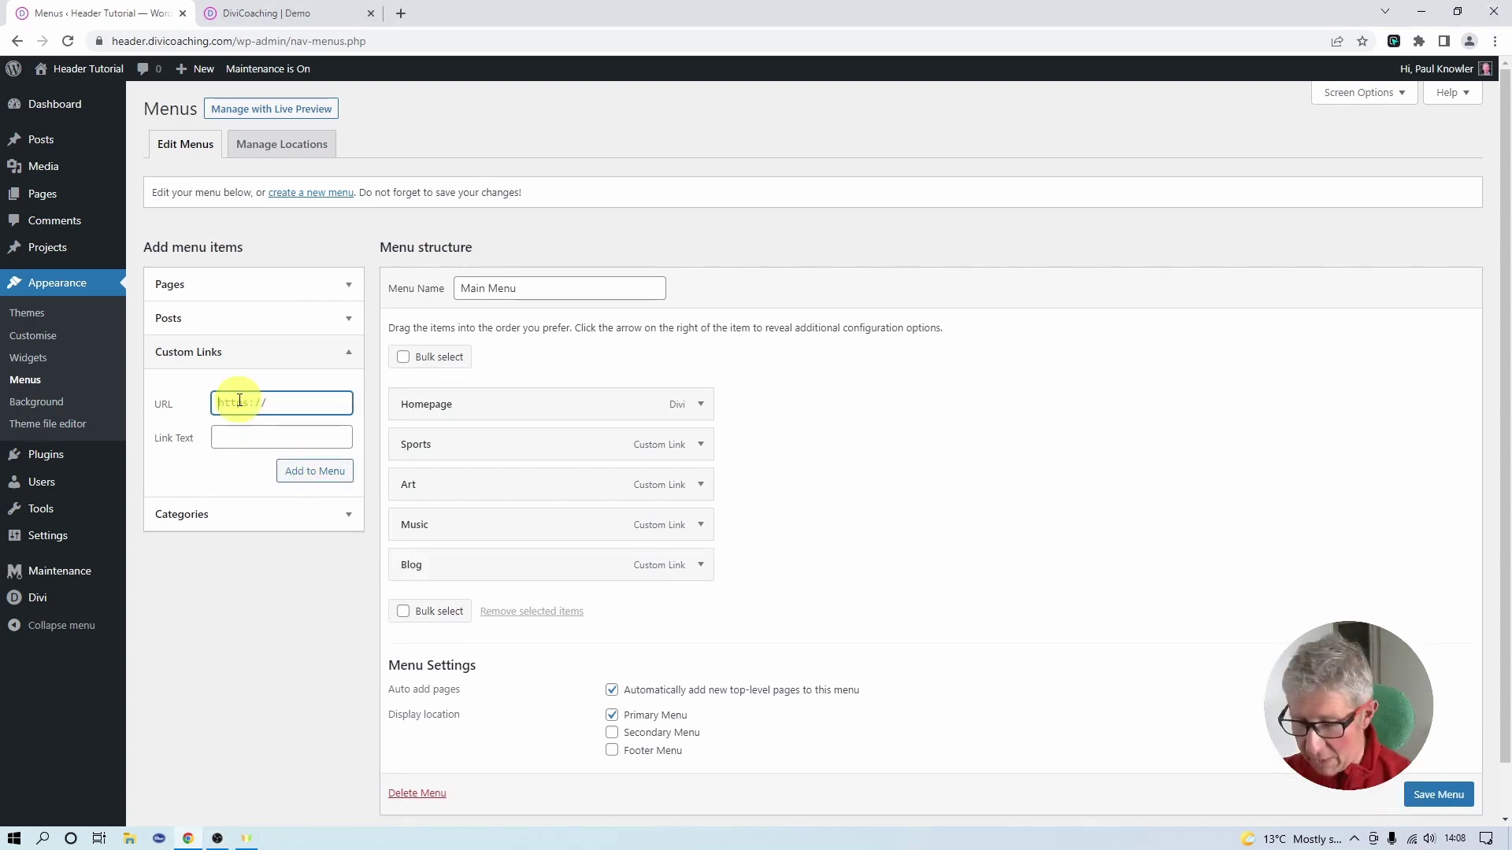
click(225, 434)
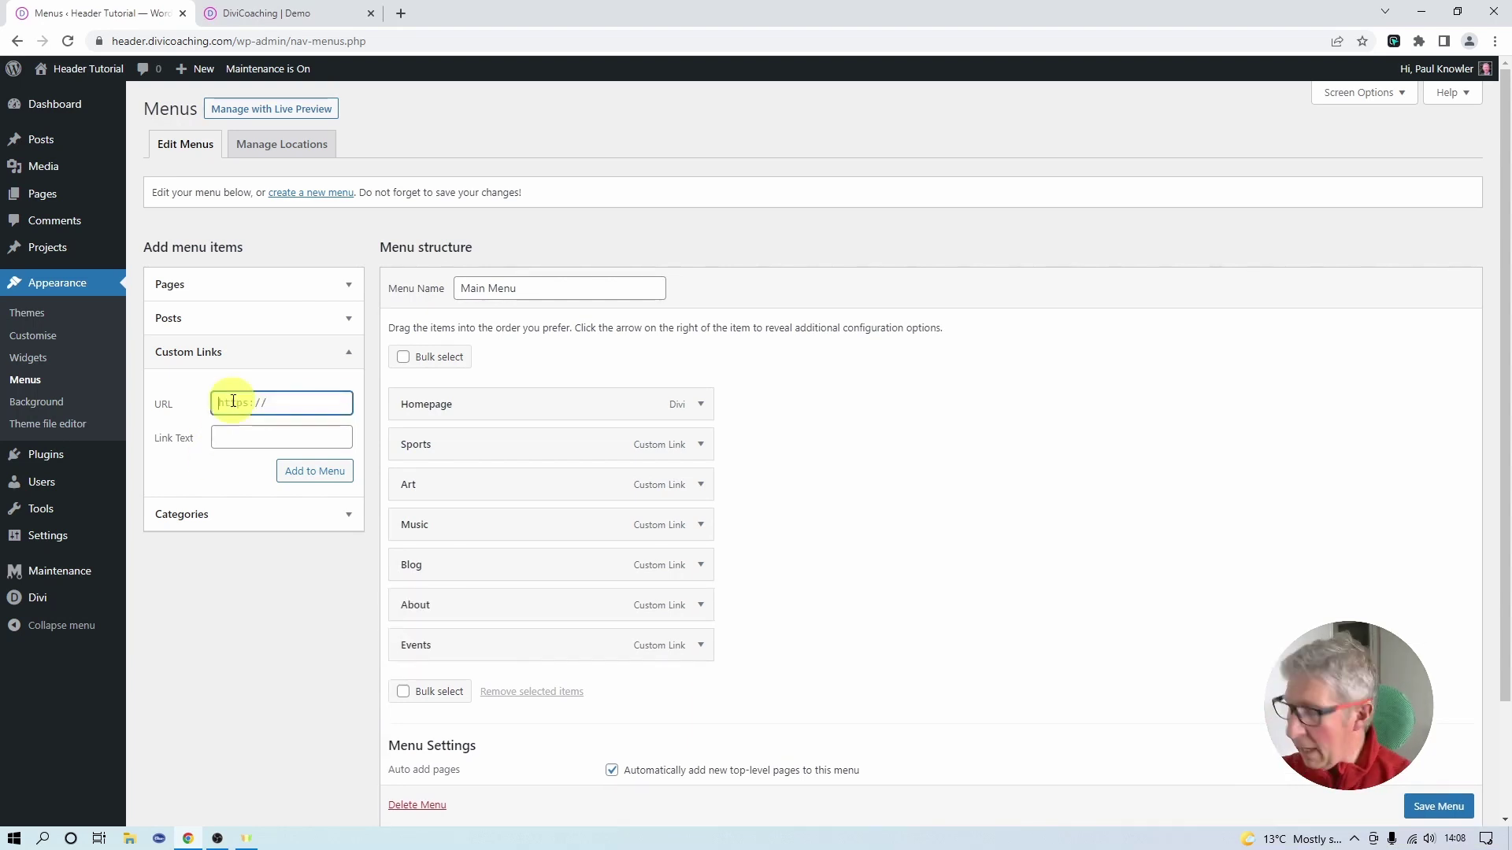
click(246, 441)
text(Contact)
click(315, 471)
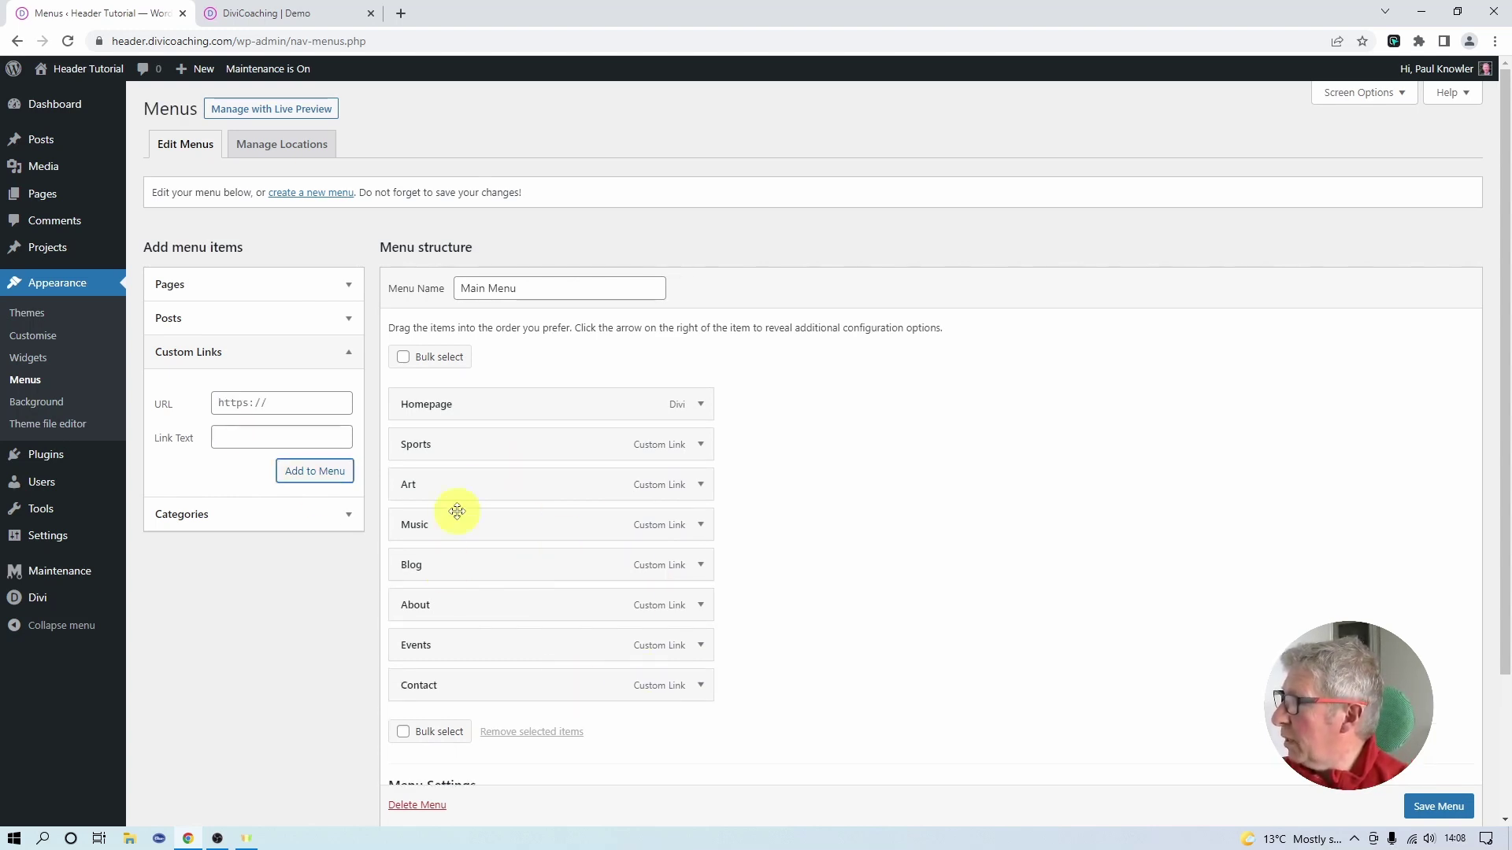
- Reorder the Main Menu with Homepage last, About first and Events second, nesting Art and Sports as sub items of Events
drag(428, 401, 414, 703)
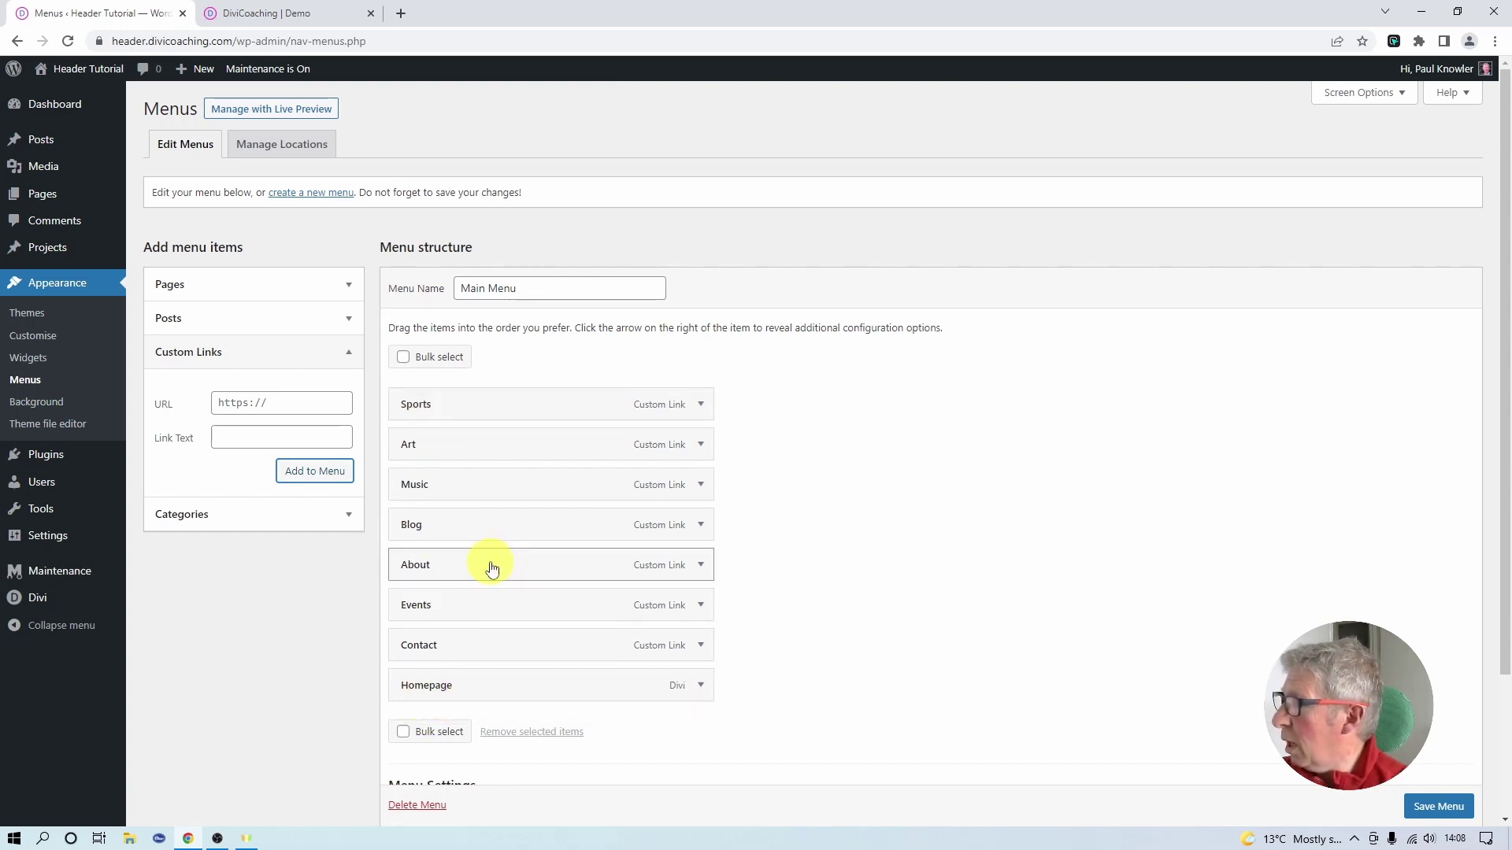
drag(489, 565, 484, 412)
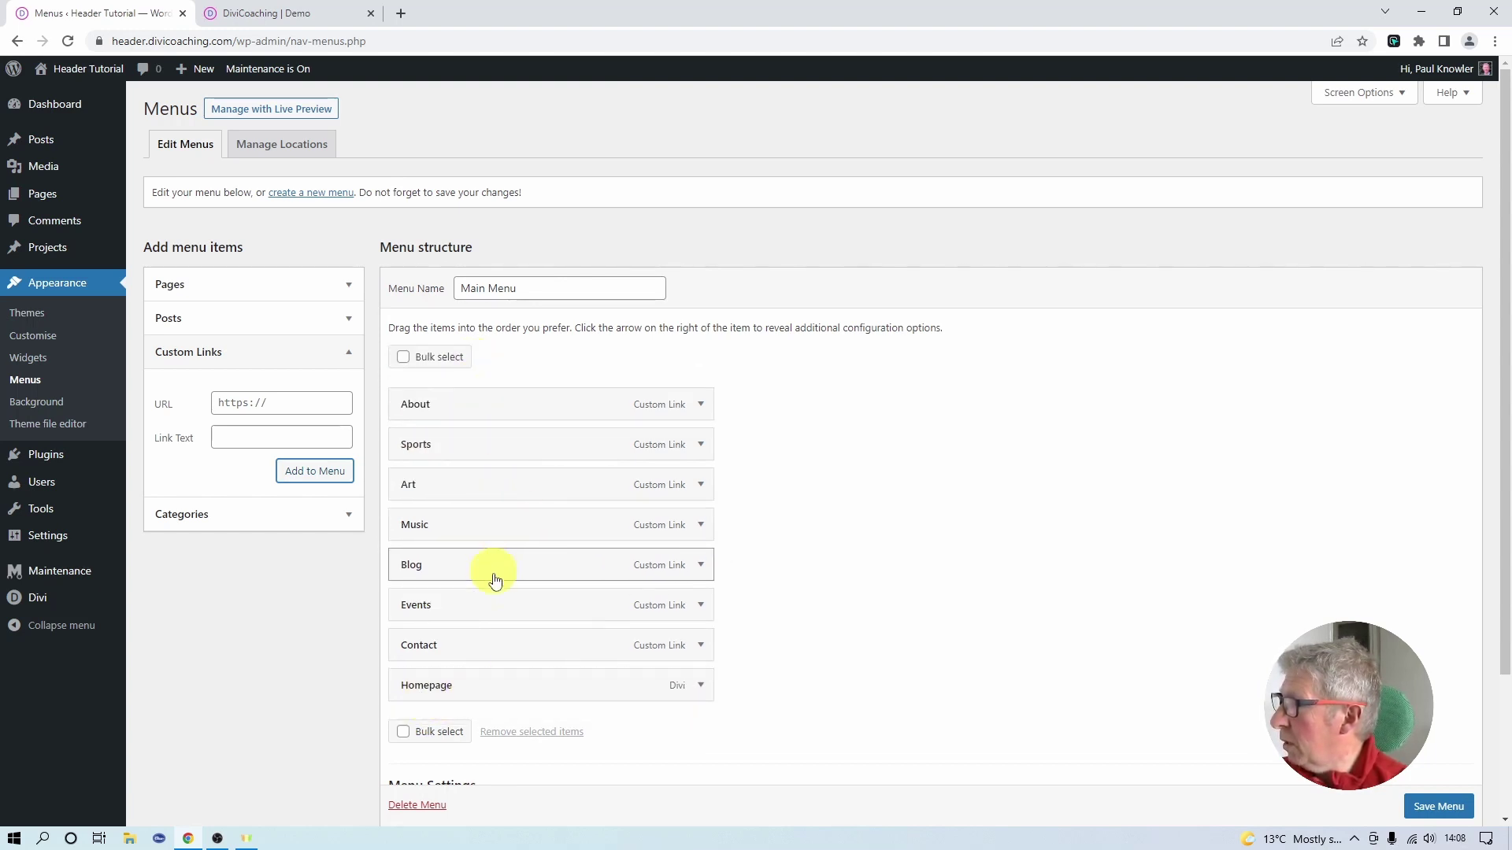
drag(463, 607, 458, 457)
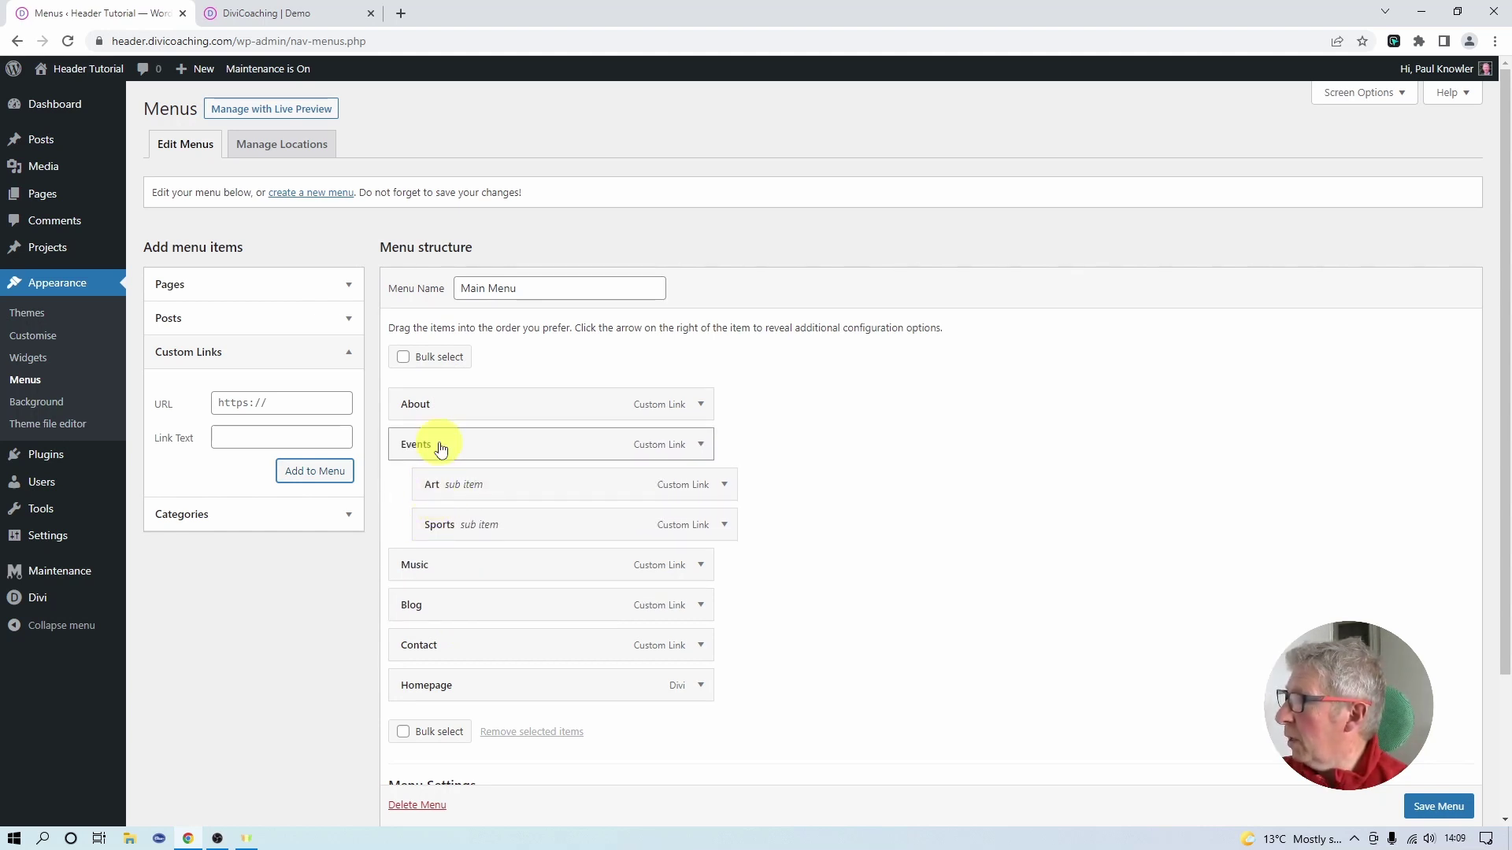
- Nest Music as a sub-item under Events in the Main Menu, save the menu and view the site
drag(438, 568, 455, 564)
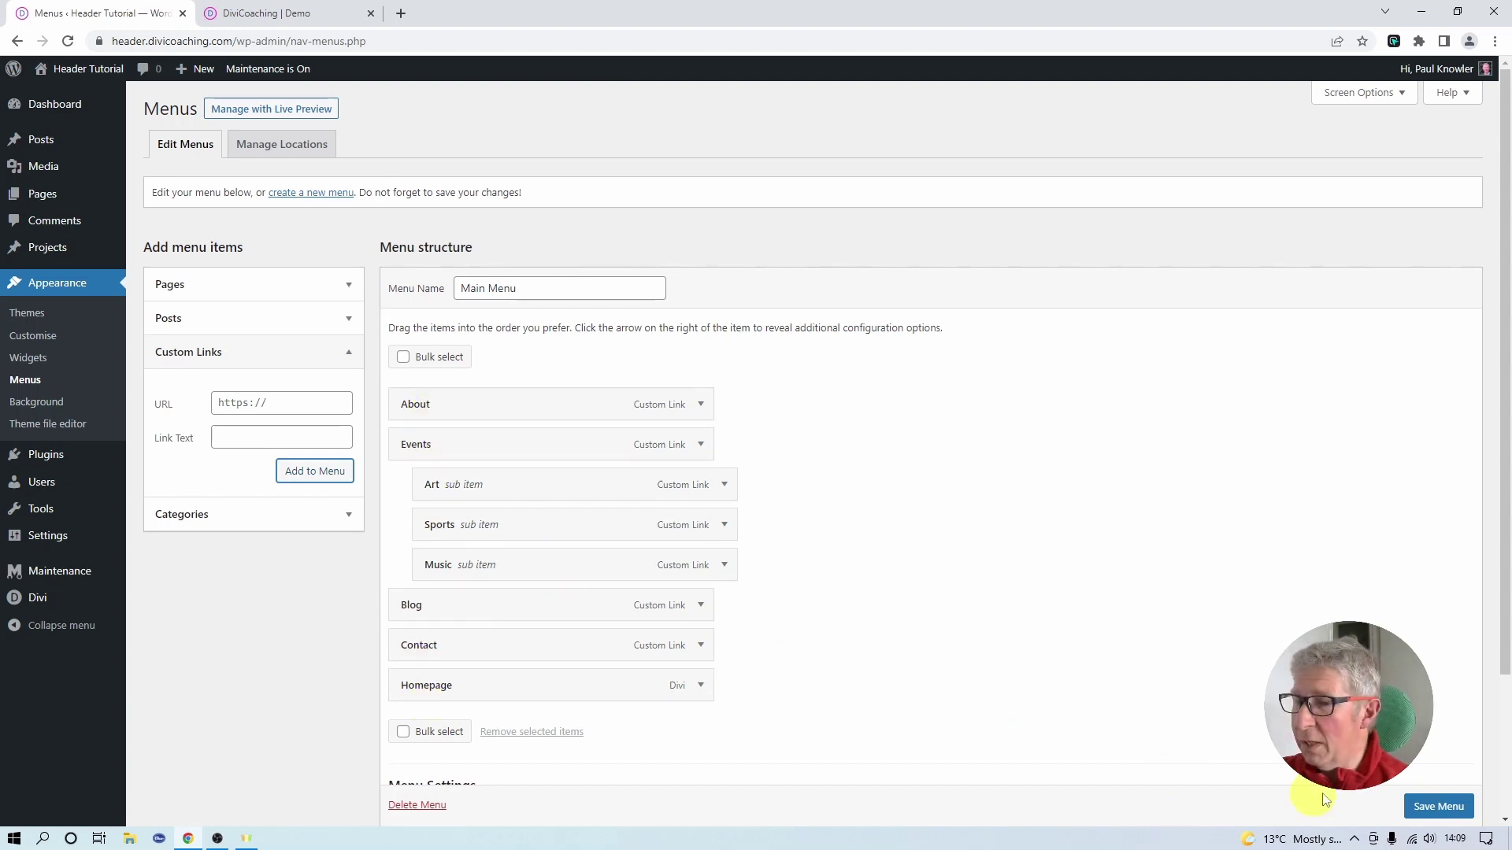
click(1439, 807)
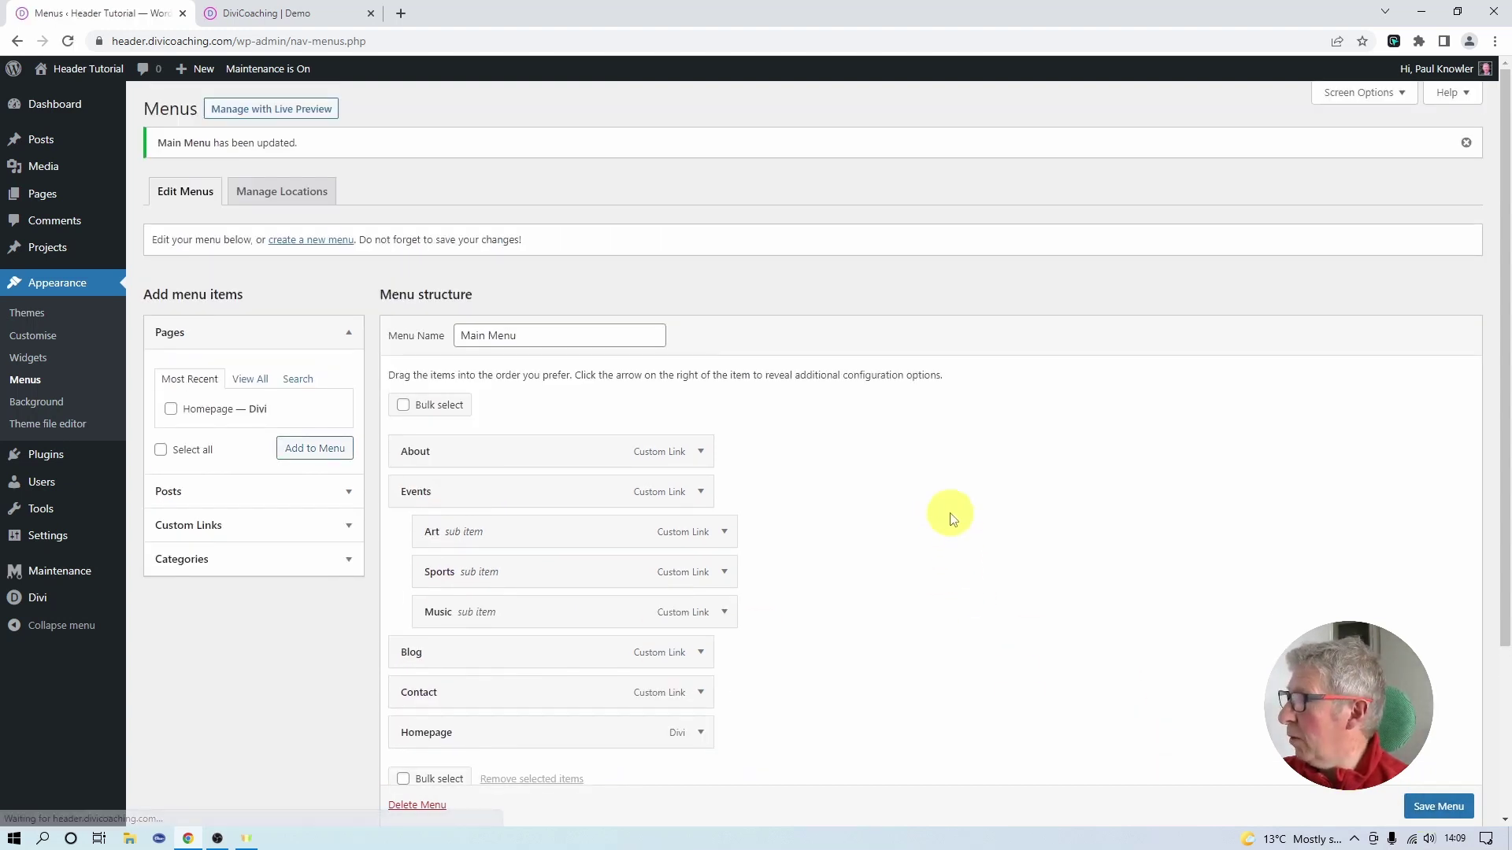
mouse_move(74, 71)
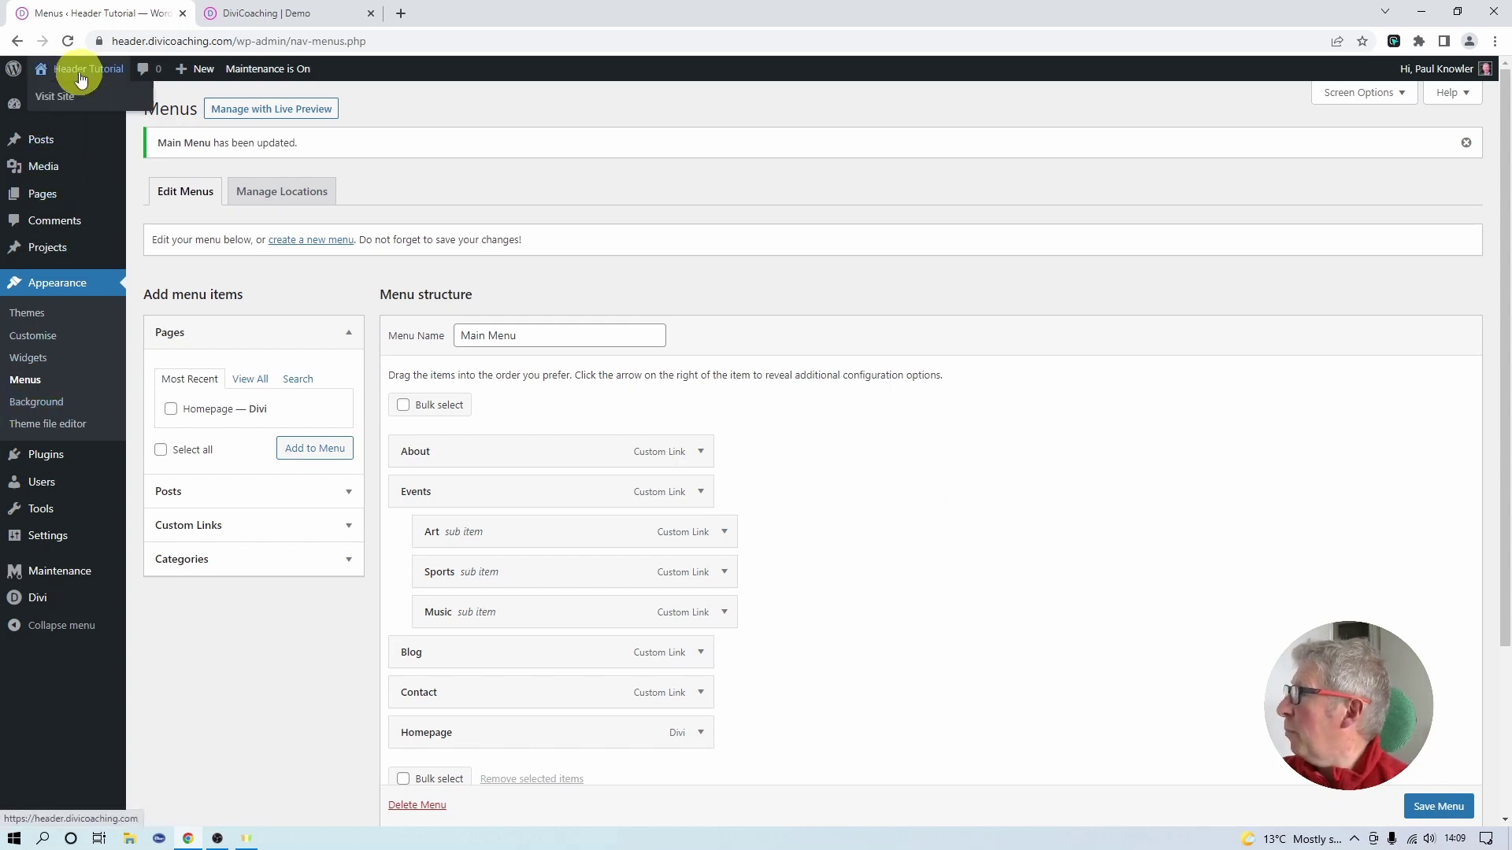
click(66, 100)
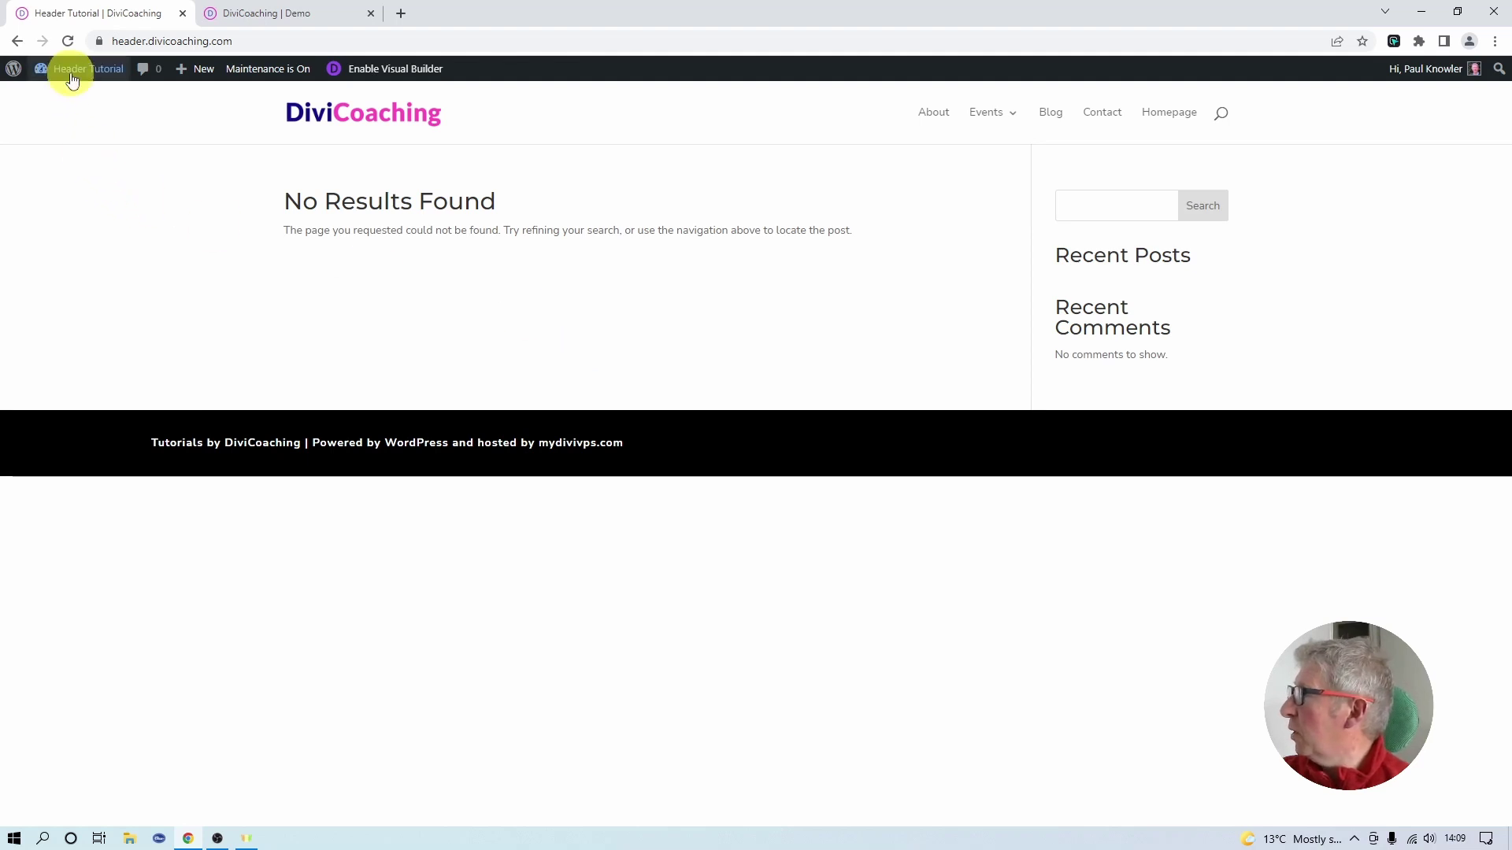
- Set the site to display the static page Homepage as its homepage, save the reading settings and view the site
mouse_move(69, 70)
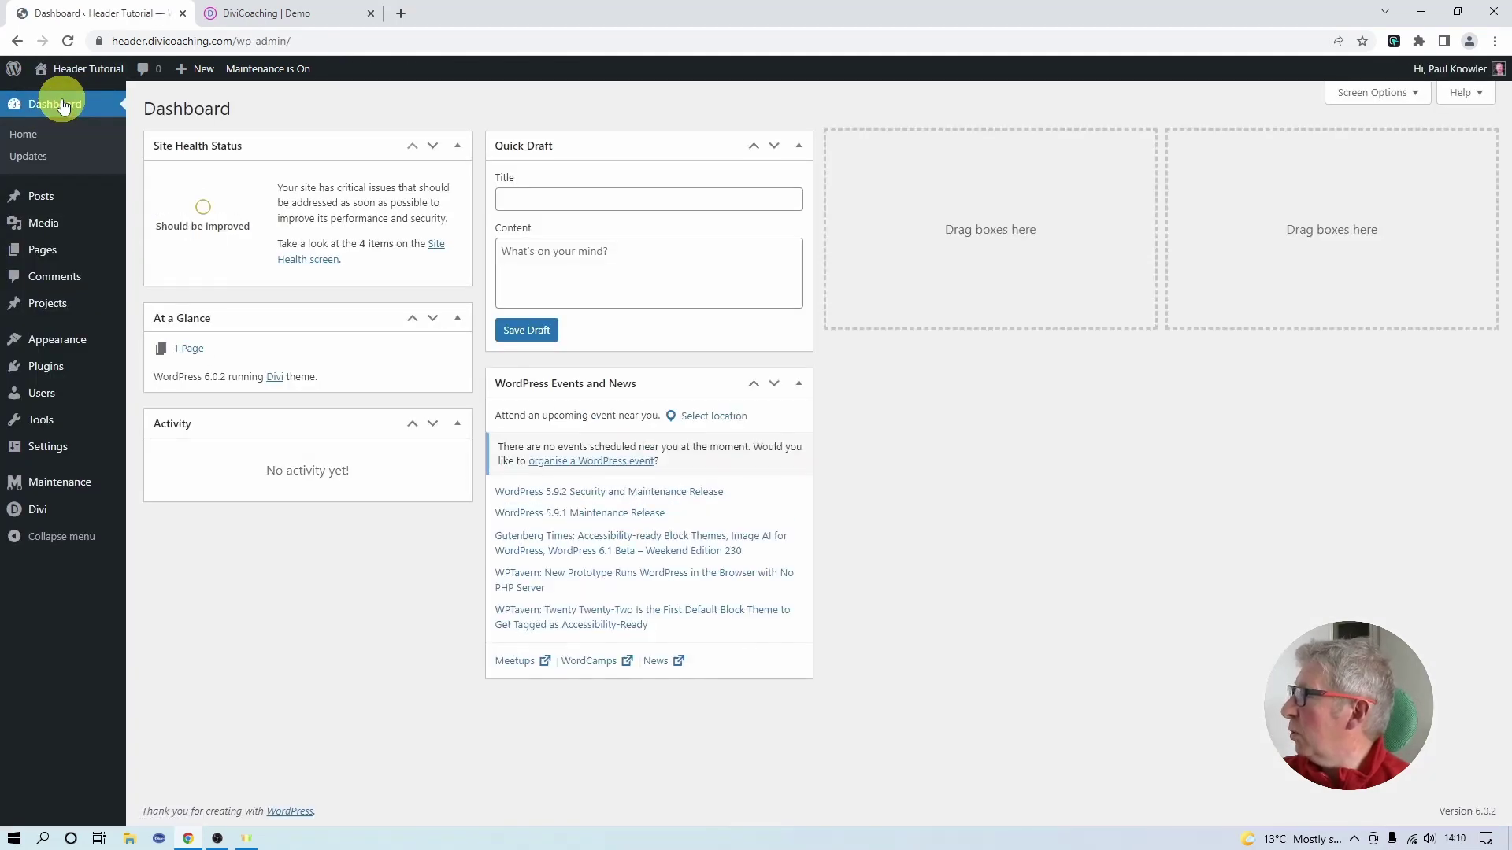
mouse_move(60, 443)
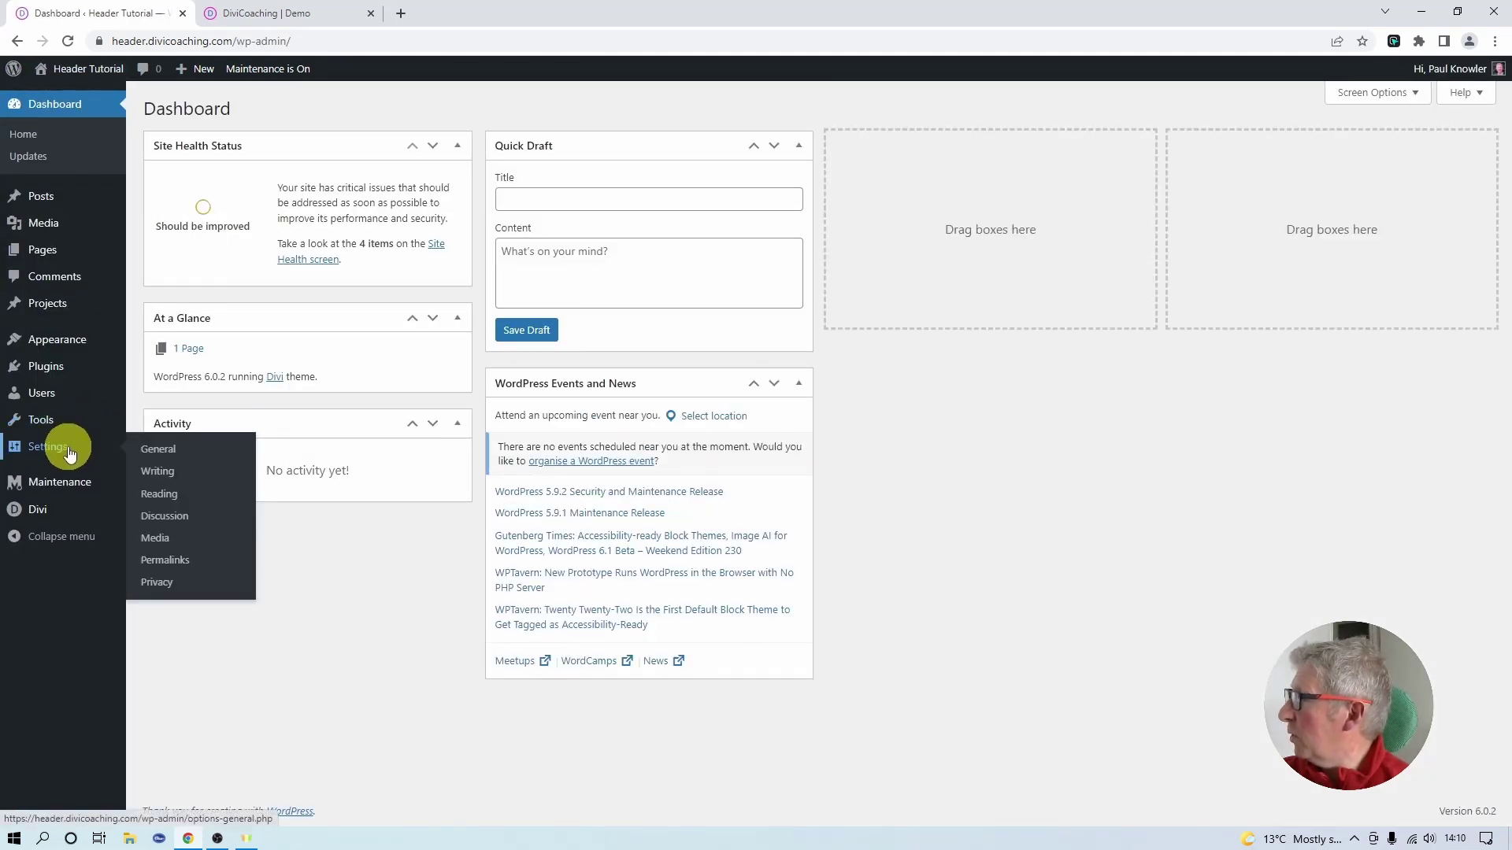
click(161, 493)
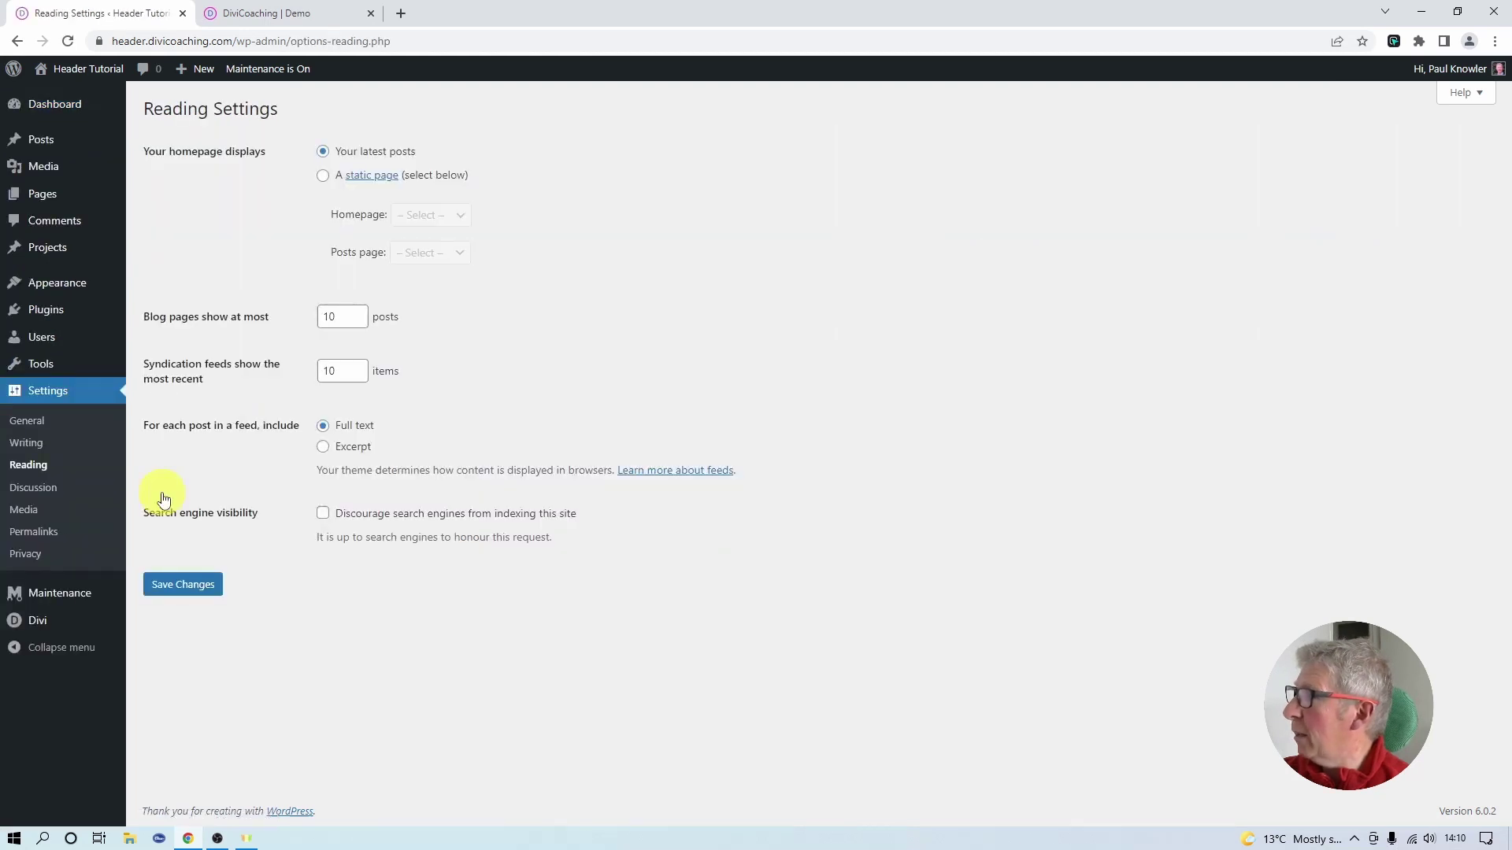
click(323, 177)
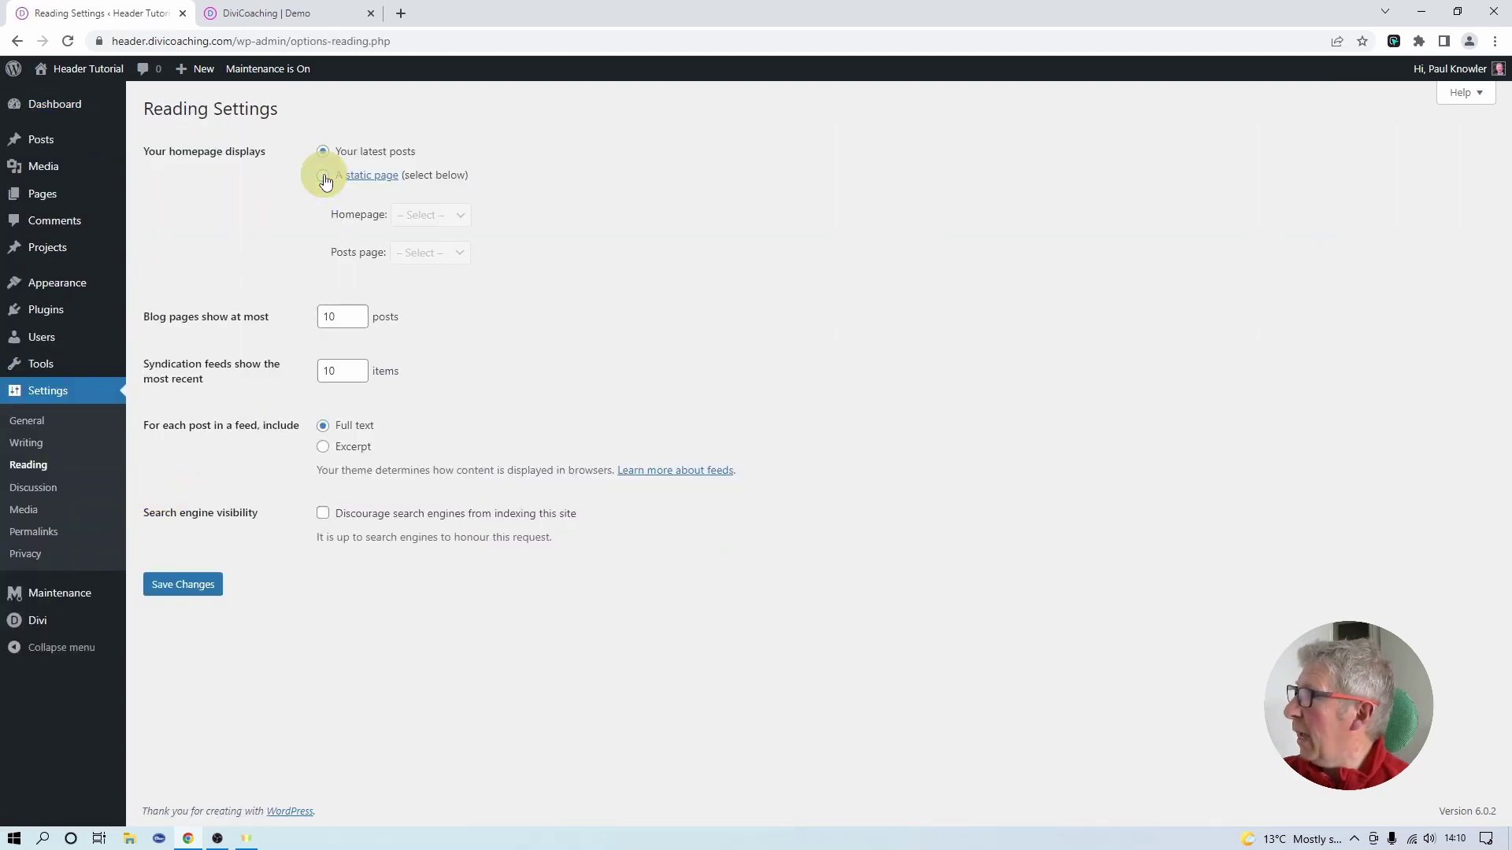
click(436, 222)
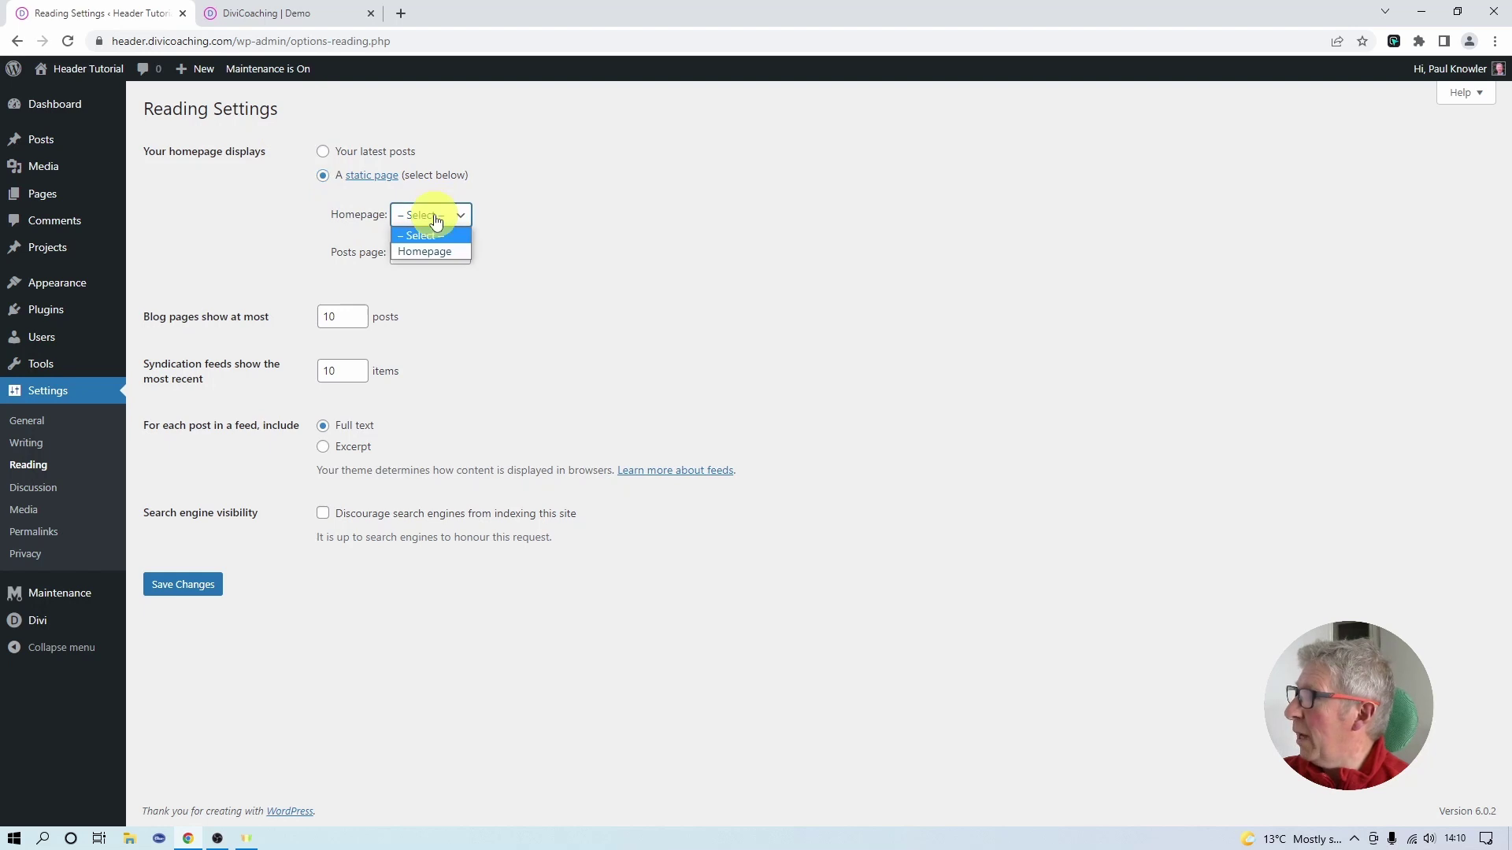
click(435, 251)
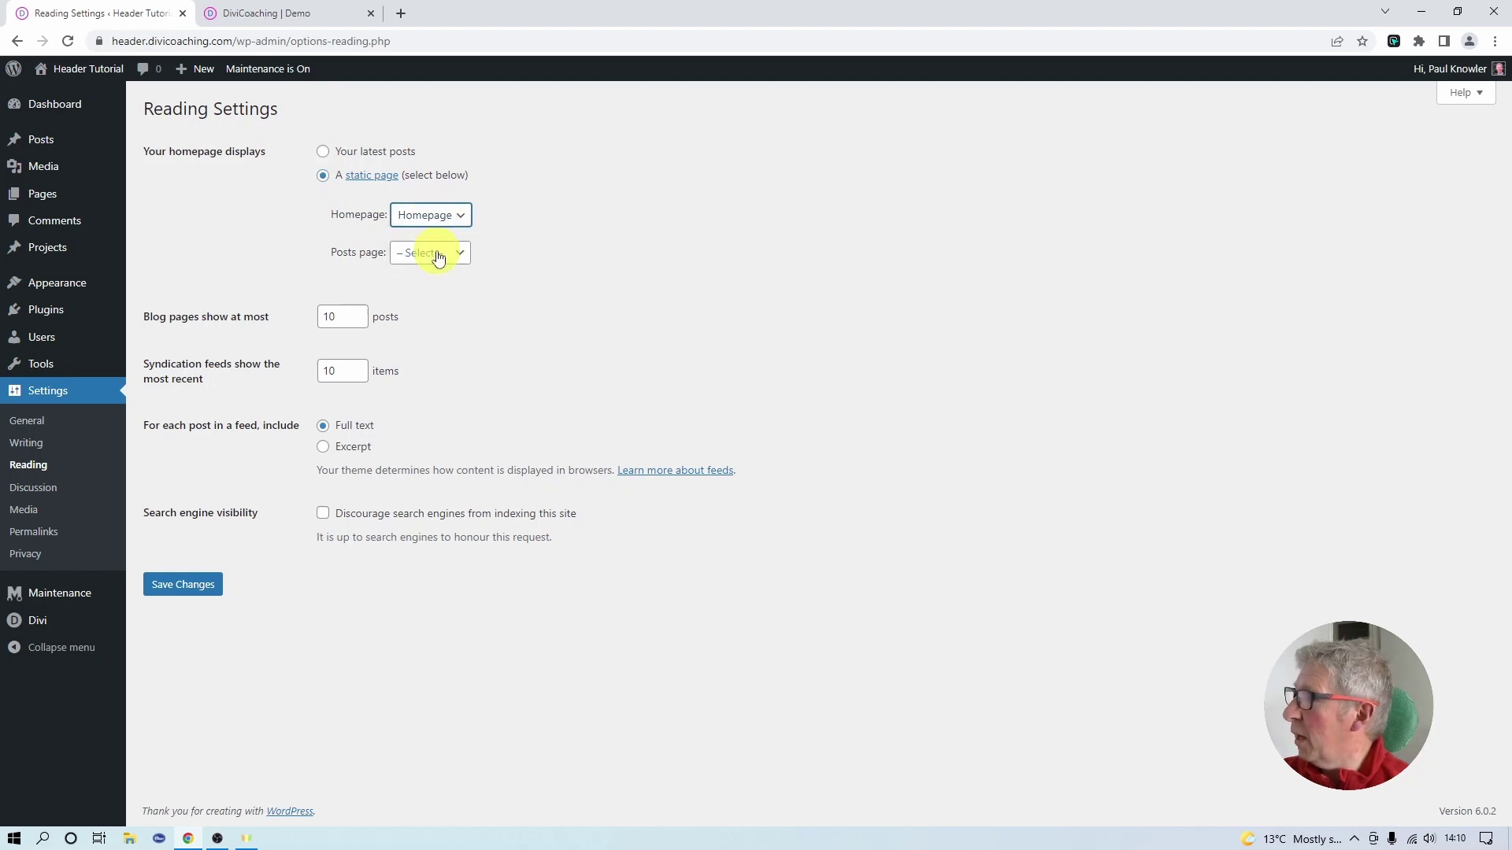
click(184, 588)
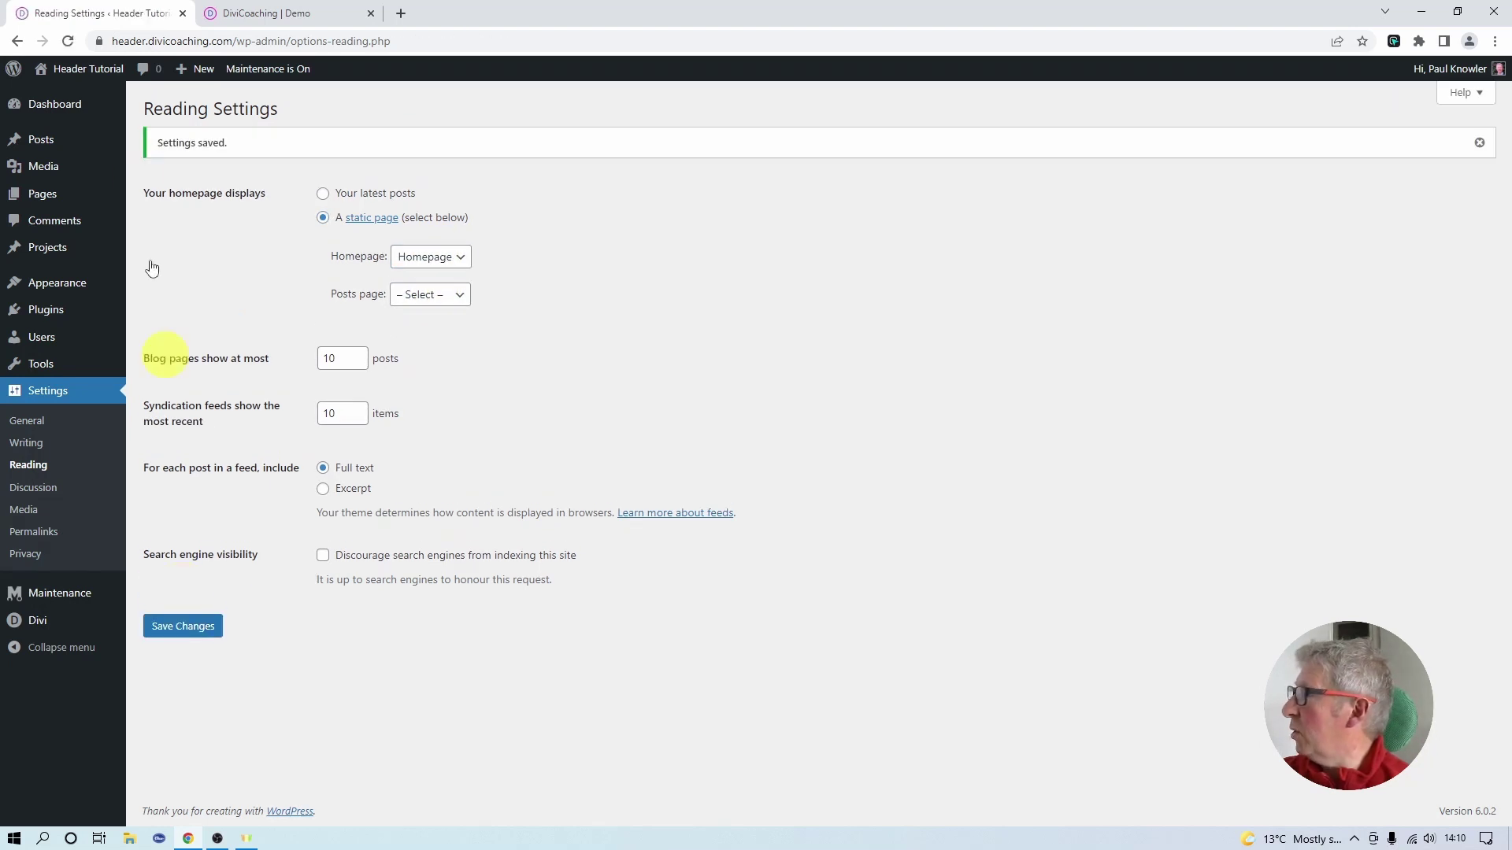
mouse_move(74, 69)
click(60, 98)
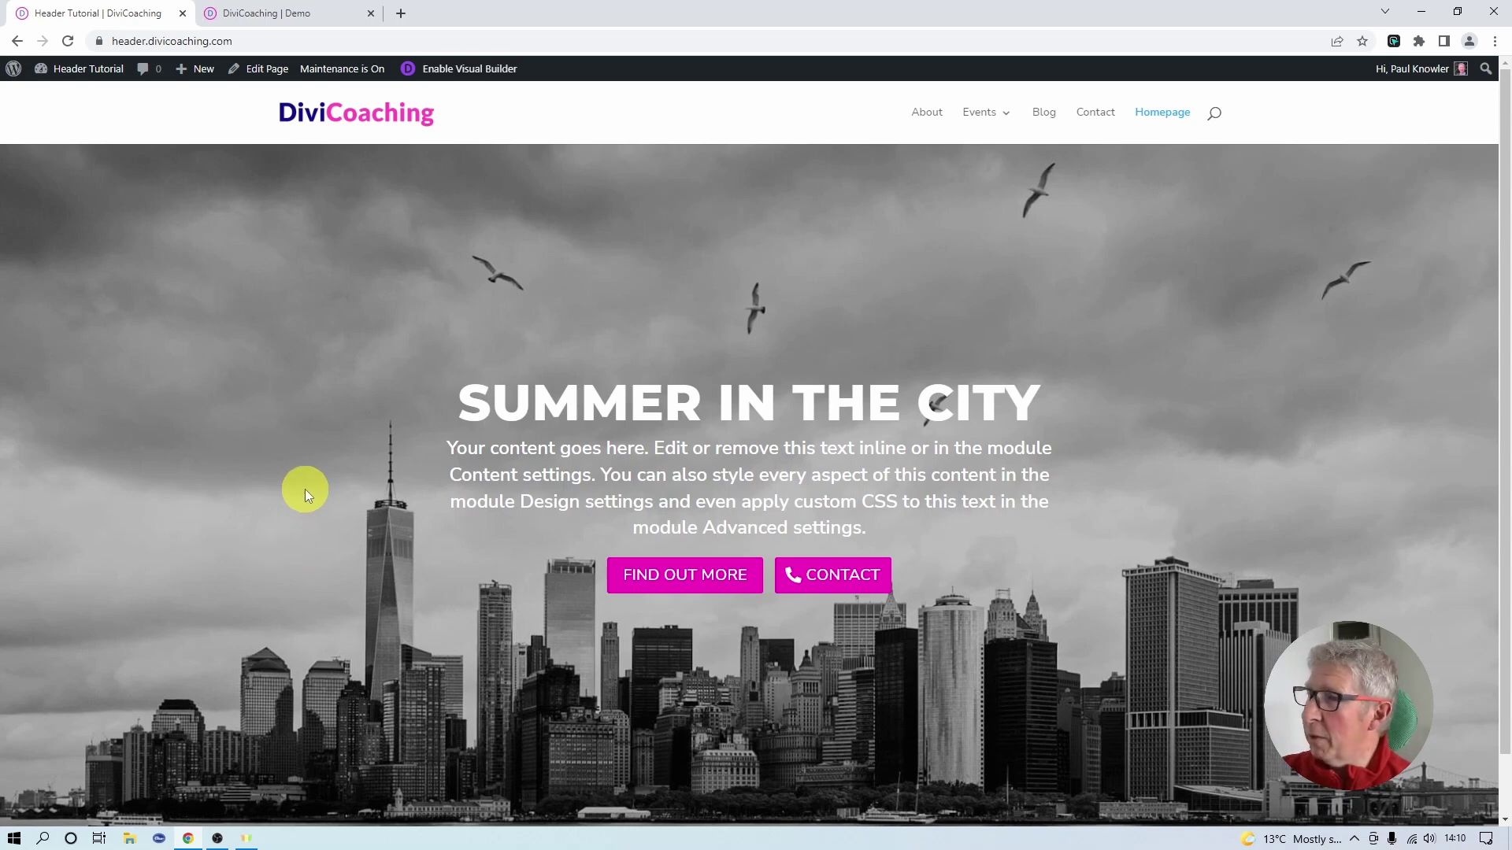
- Open the Divi Theme Builder and start building a global header for the Default Website Template
mouse_move(57, 69)
click(54, 101)
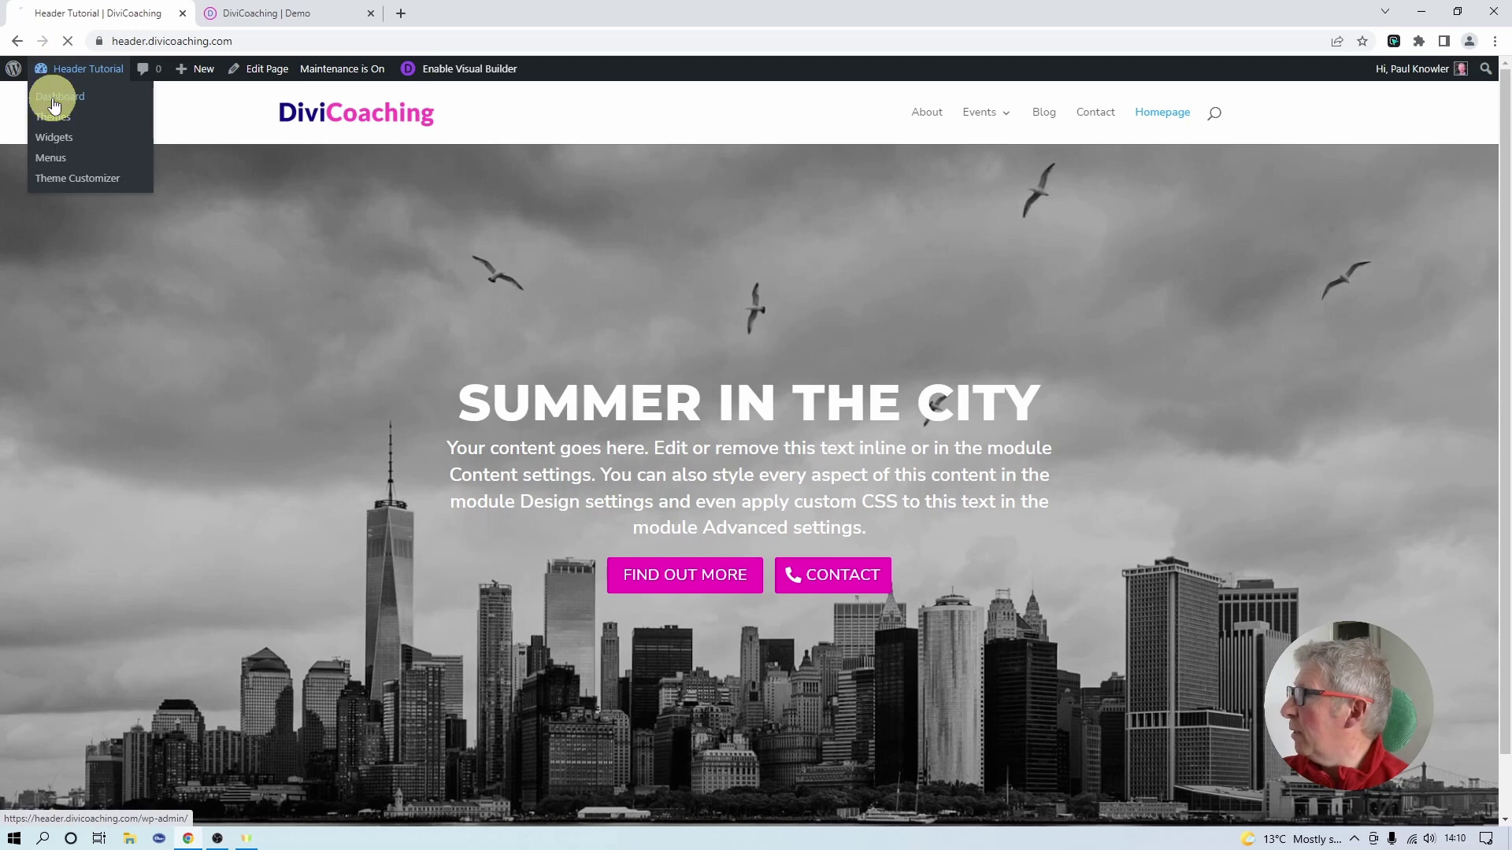
mouse_move(40, 512)
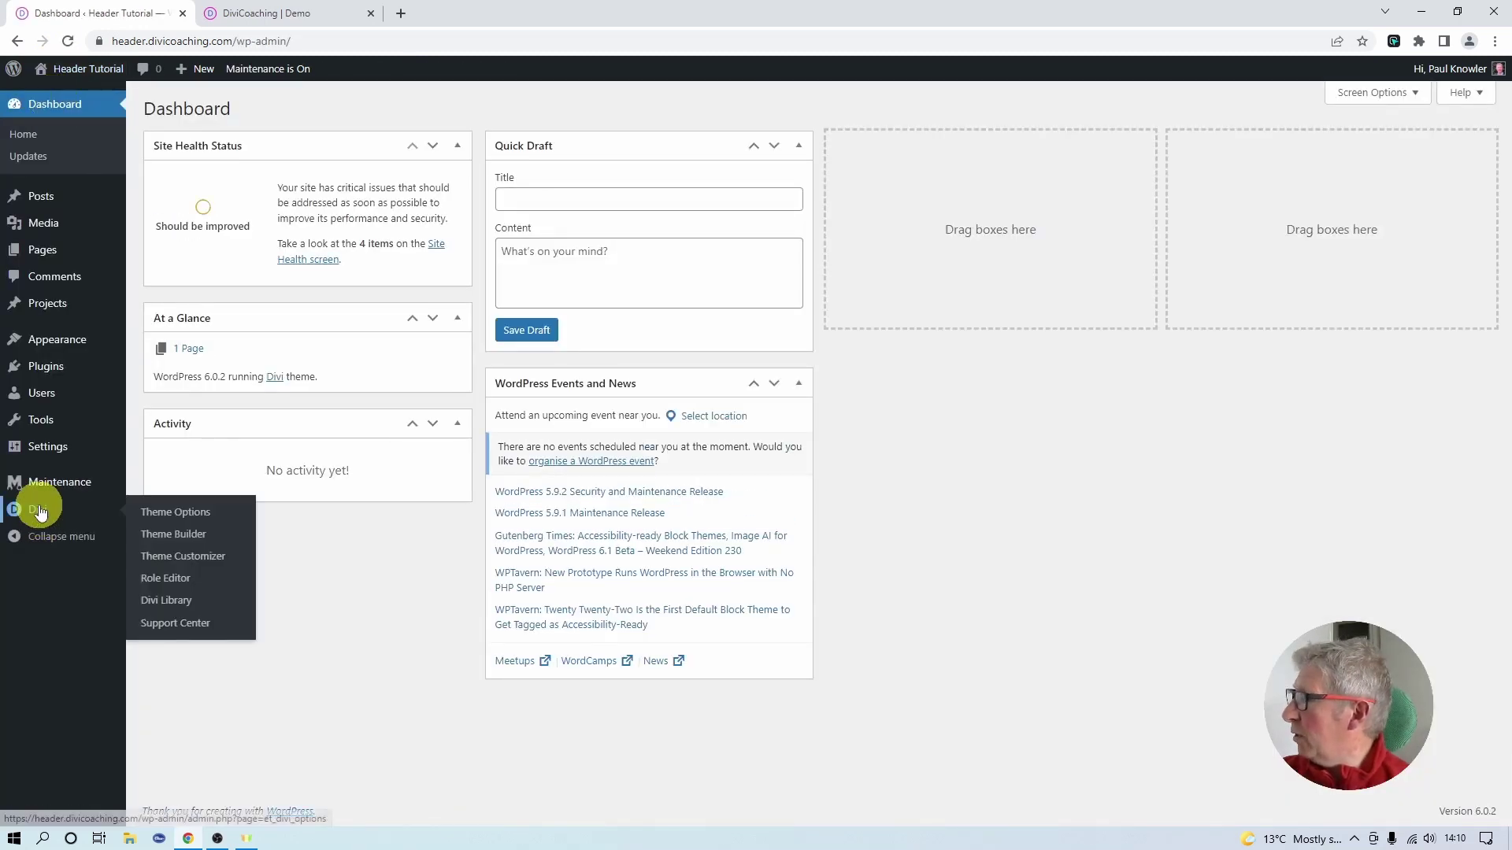
click(189, 535)
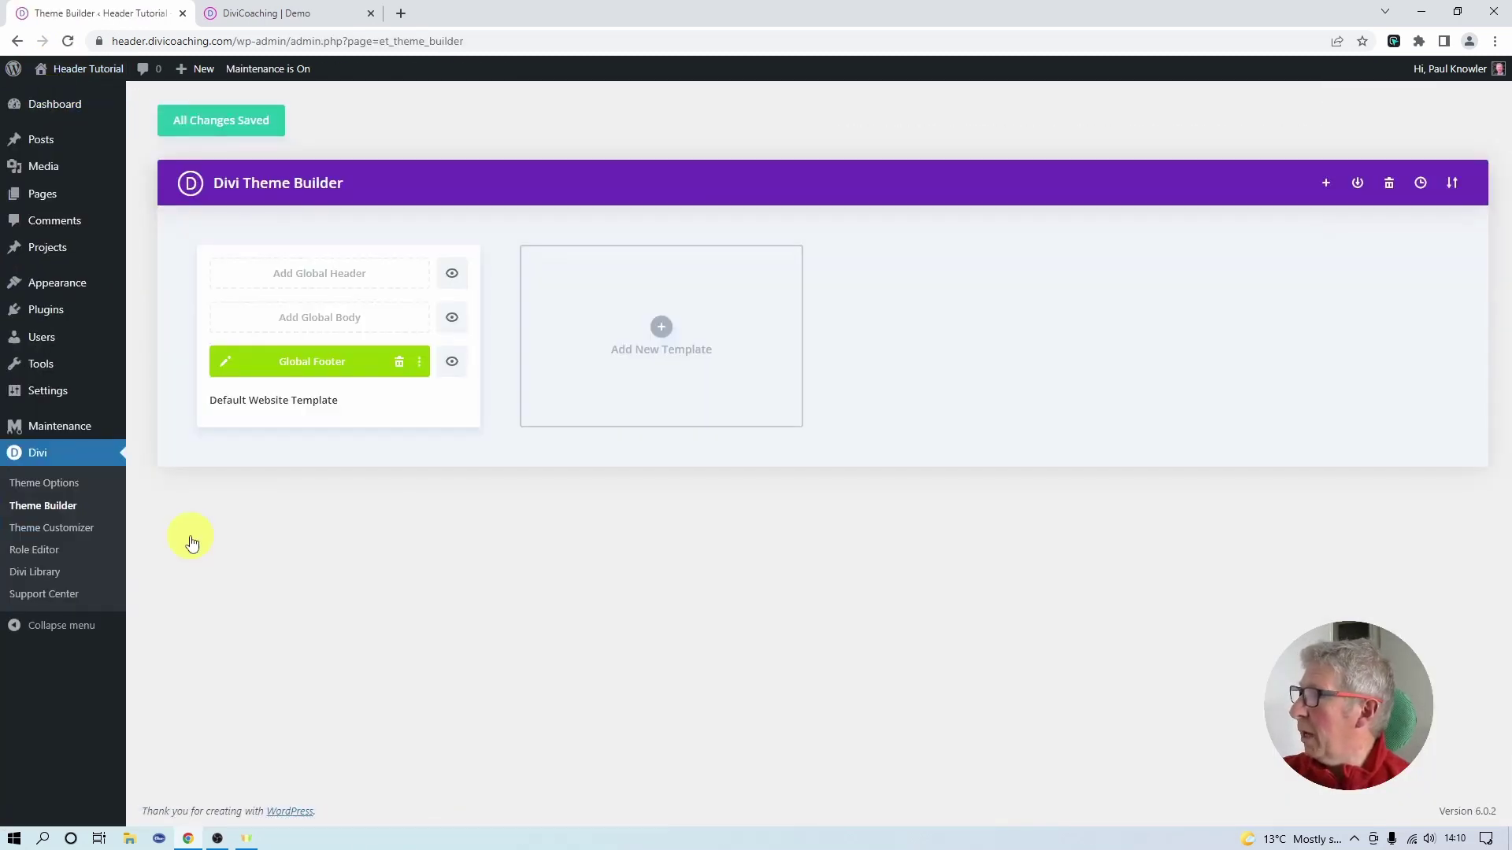
click(301, 273)
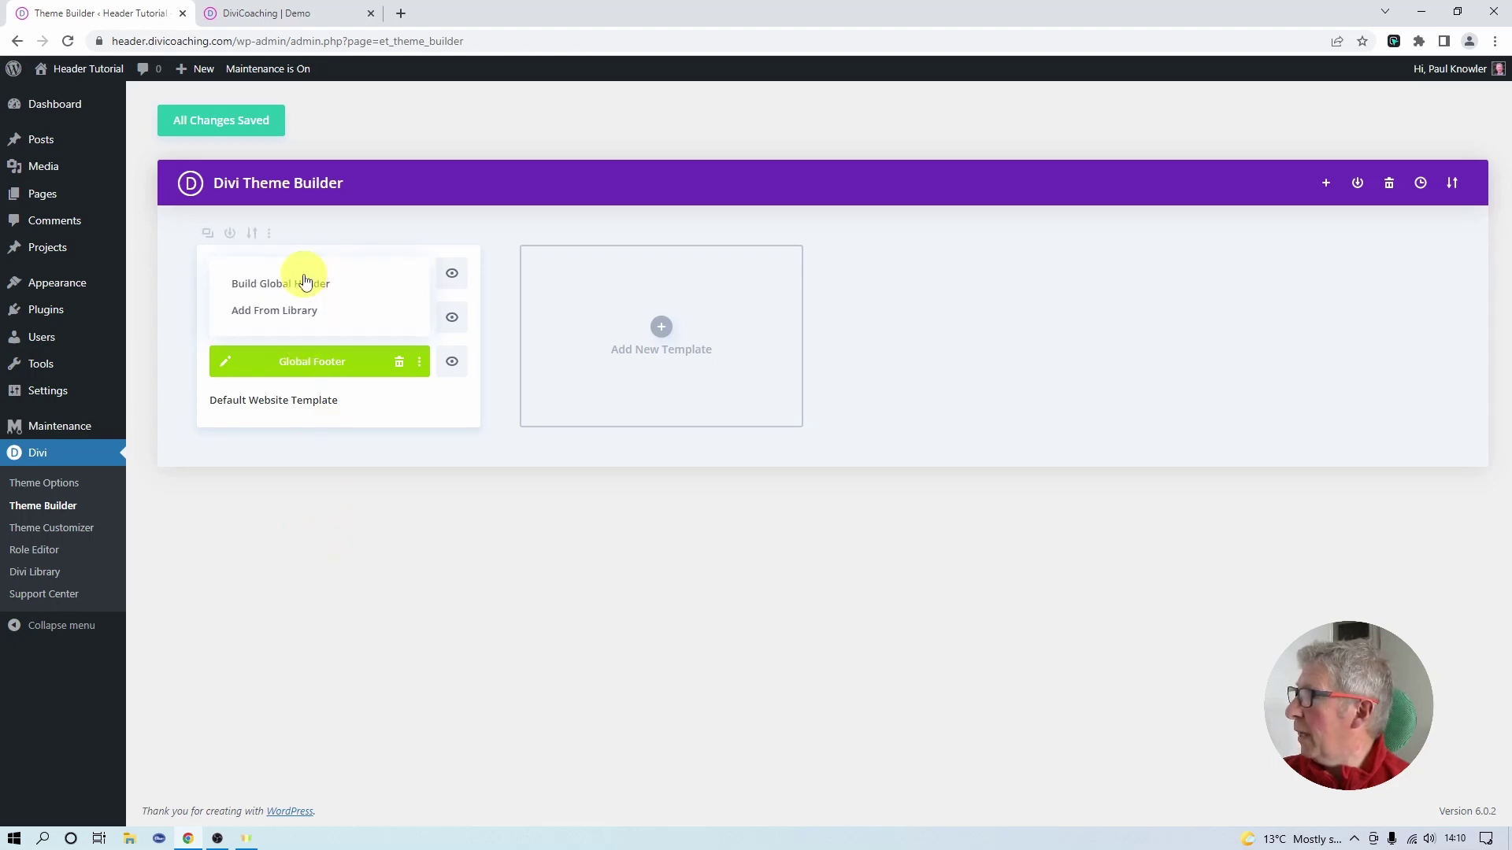
click(272, 279)
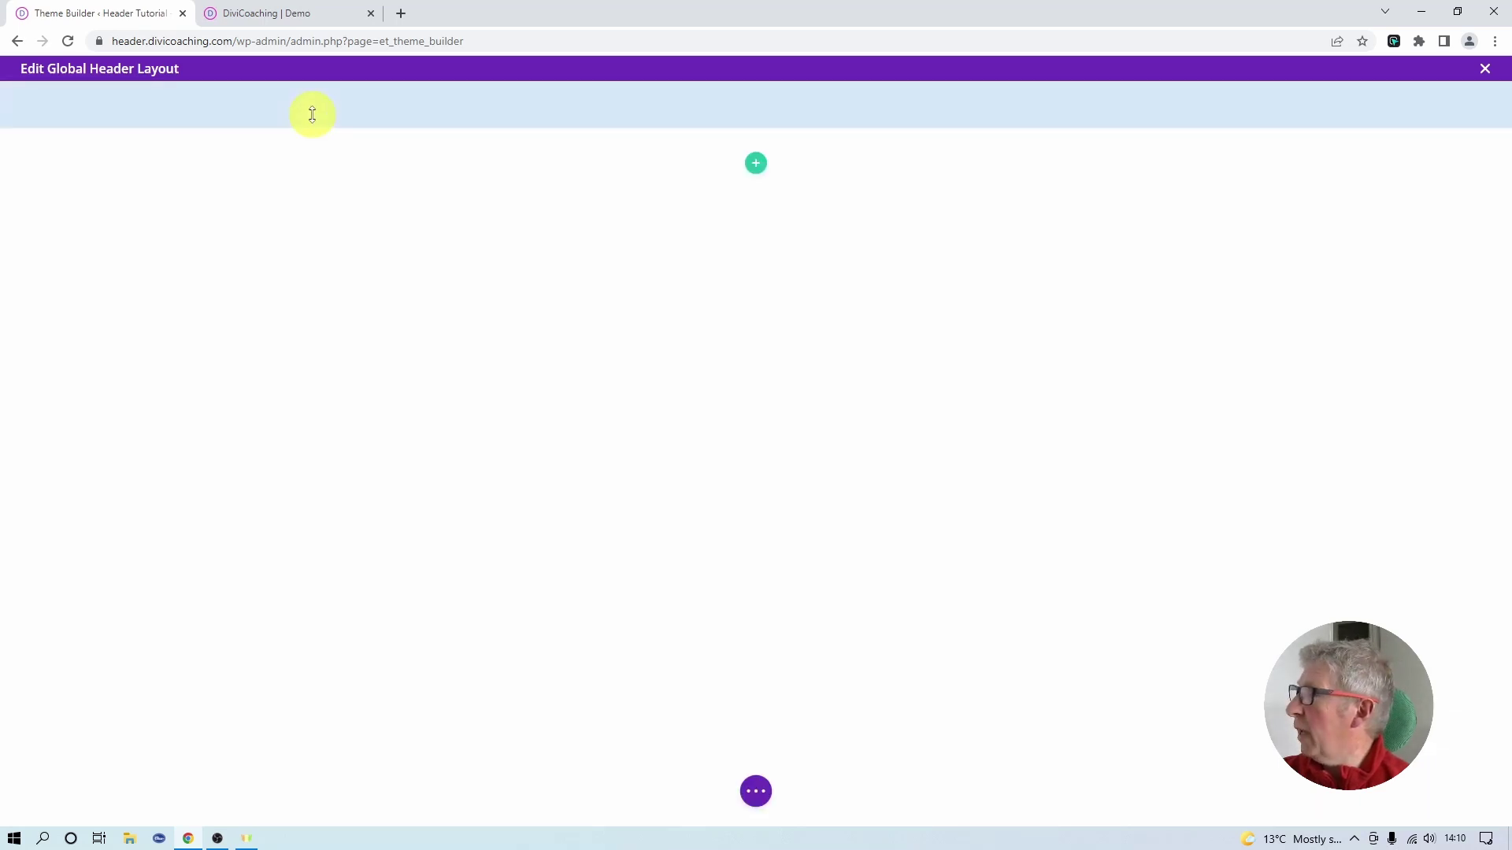
- Insert a single-column row in the global header layout without adding a module
click(755, 163)
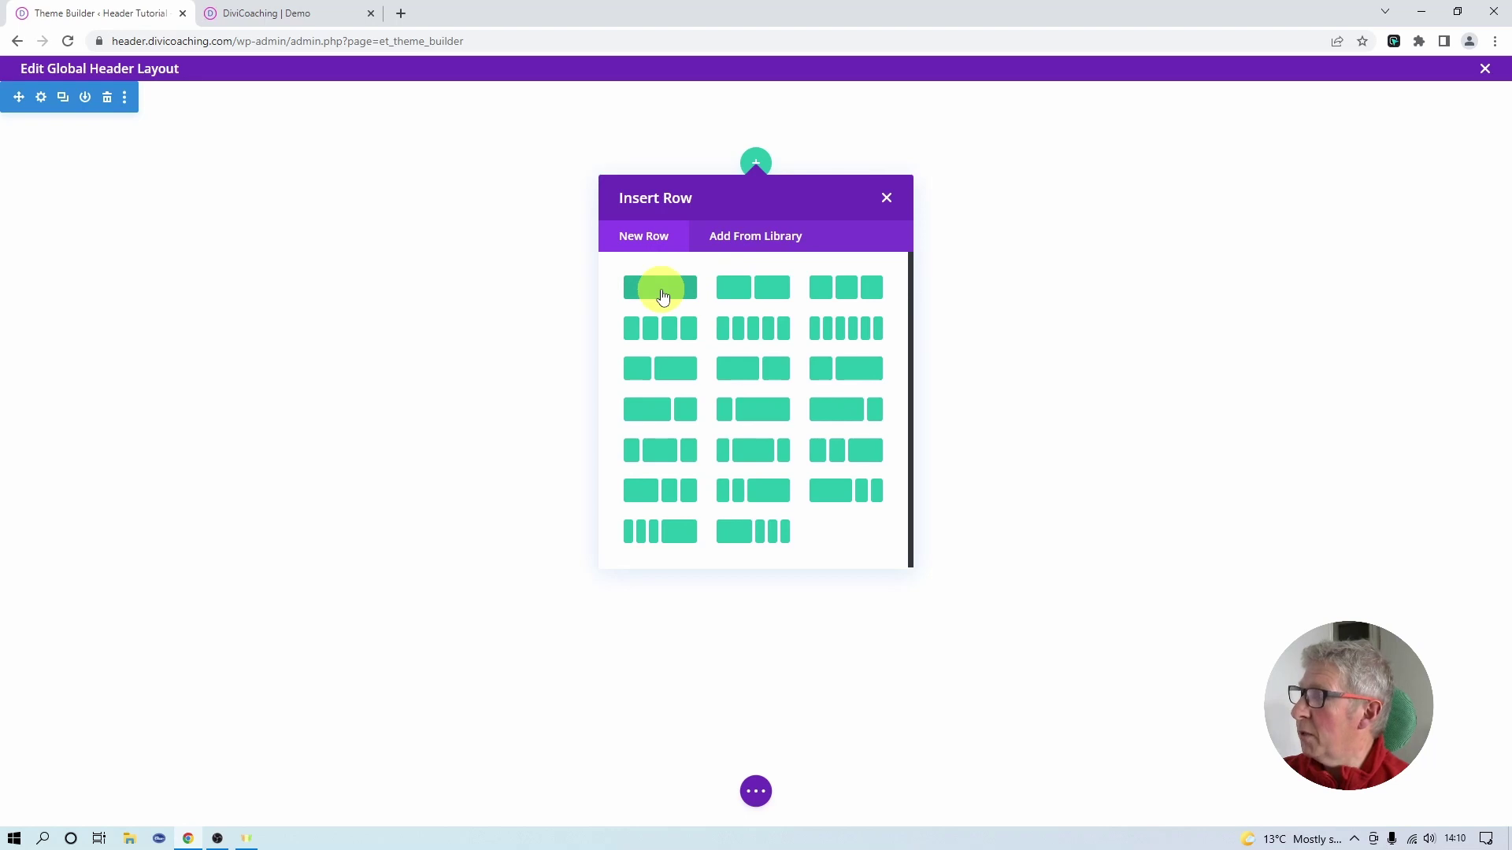
click(662, 294)
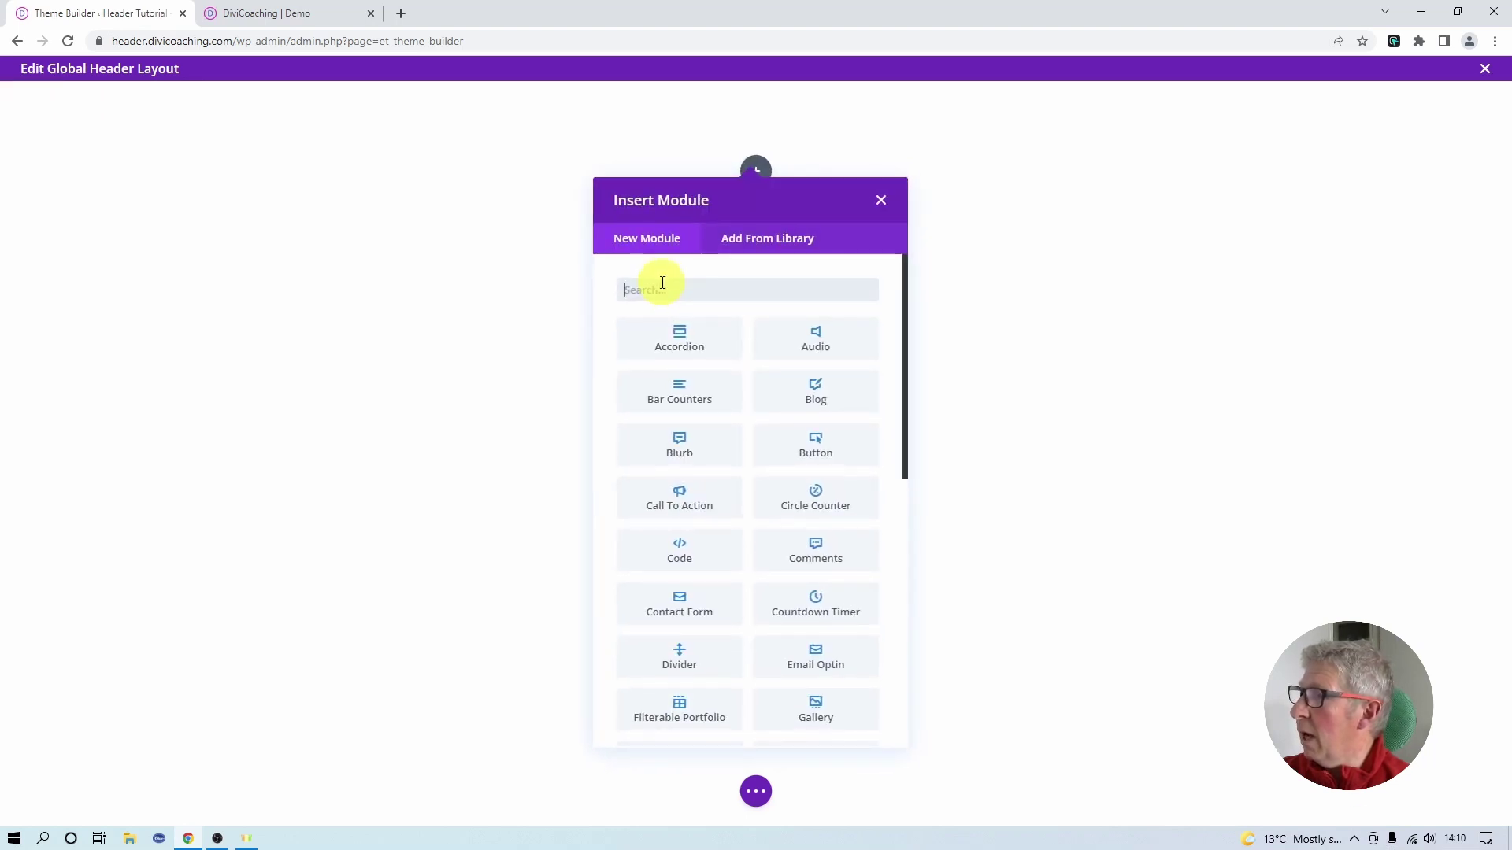
click(881, 200)
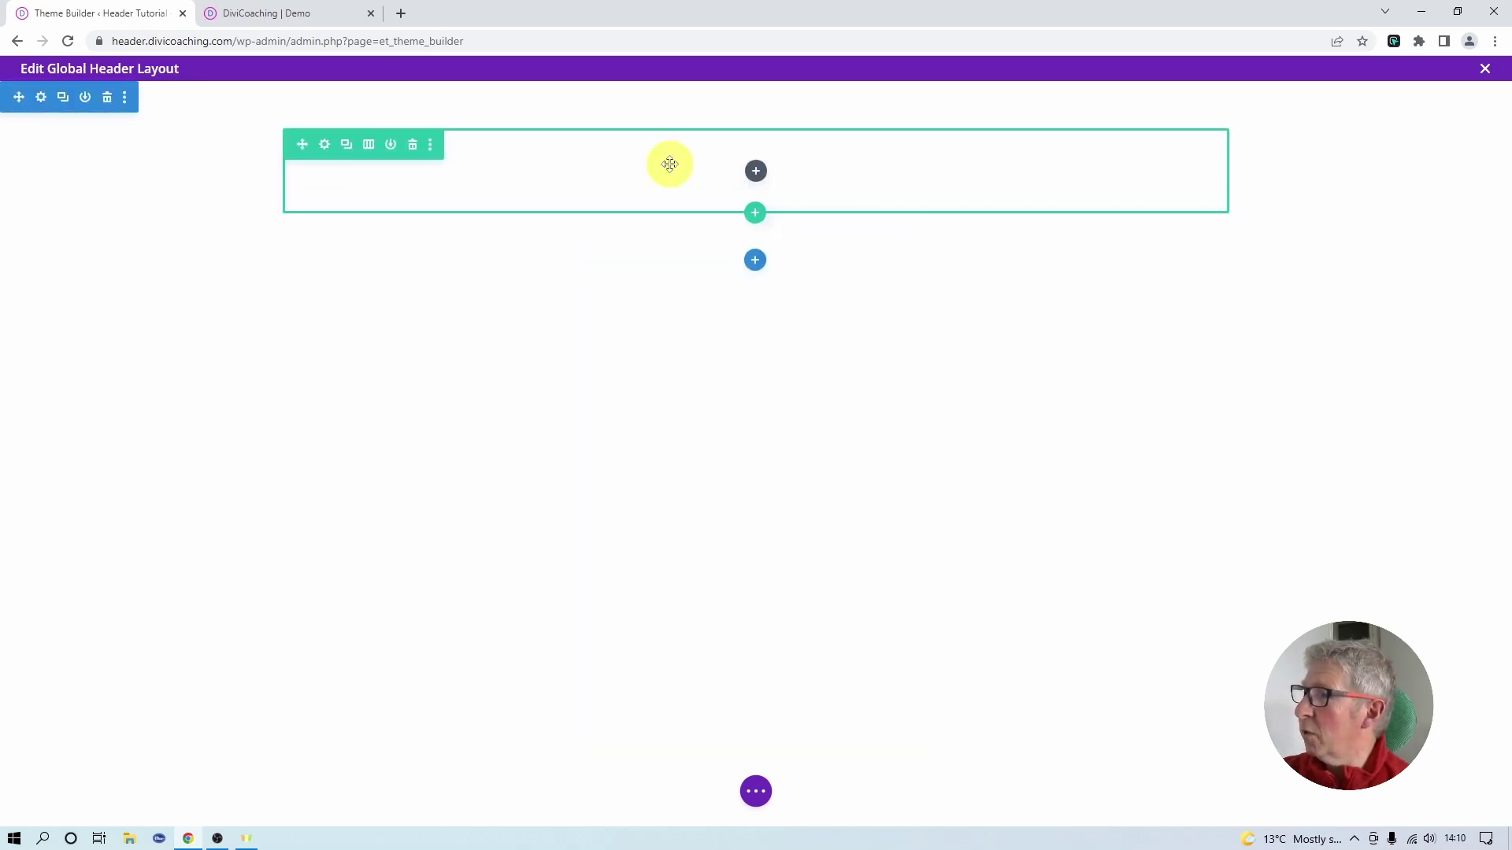
- Set the header row's width and max width to 100% and save the row settings
click(325, 147)
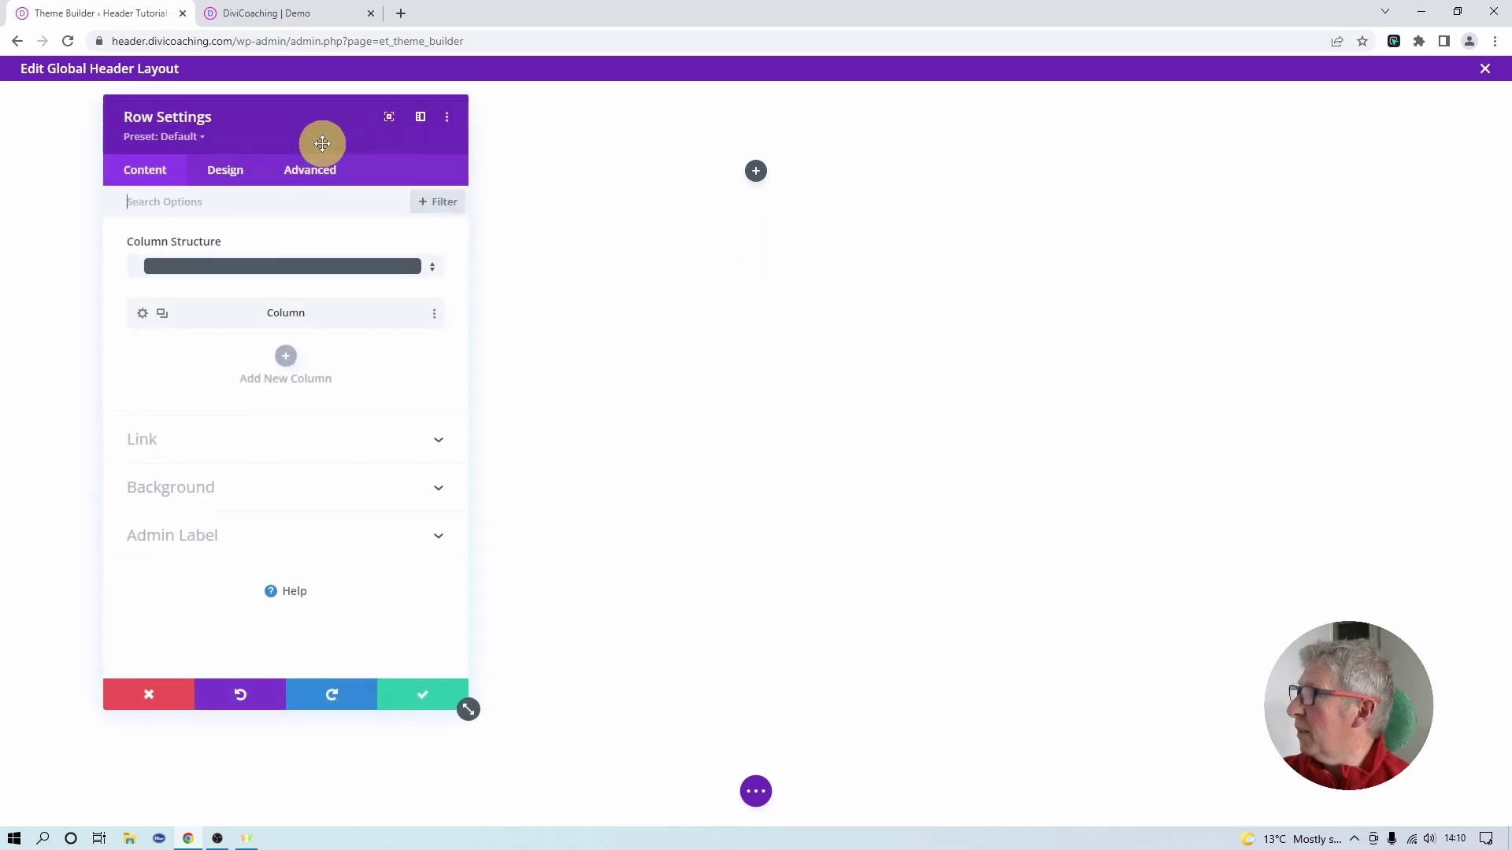
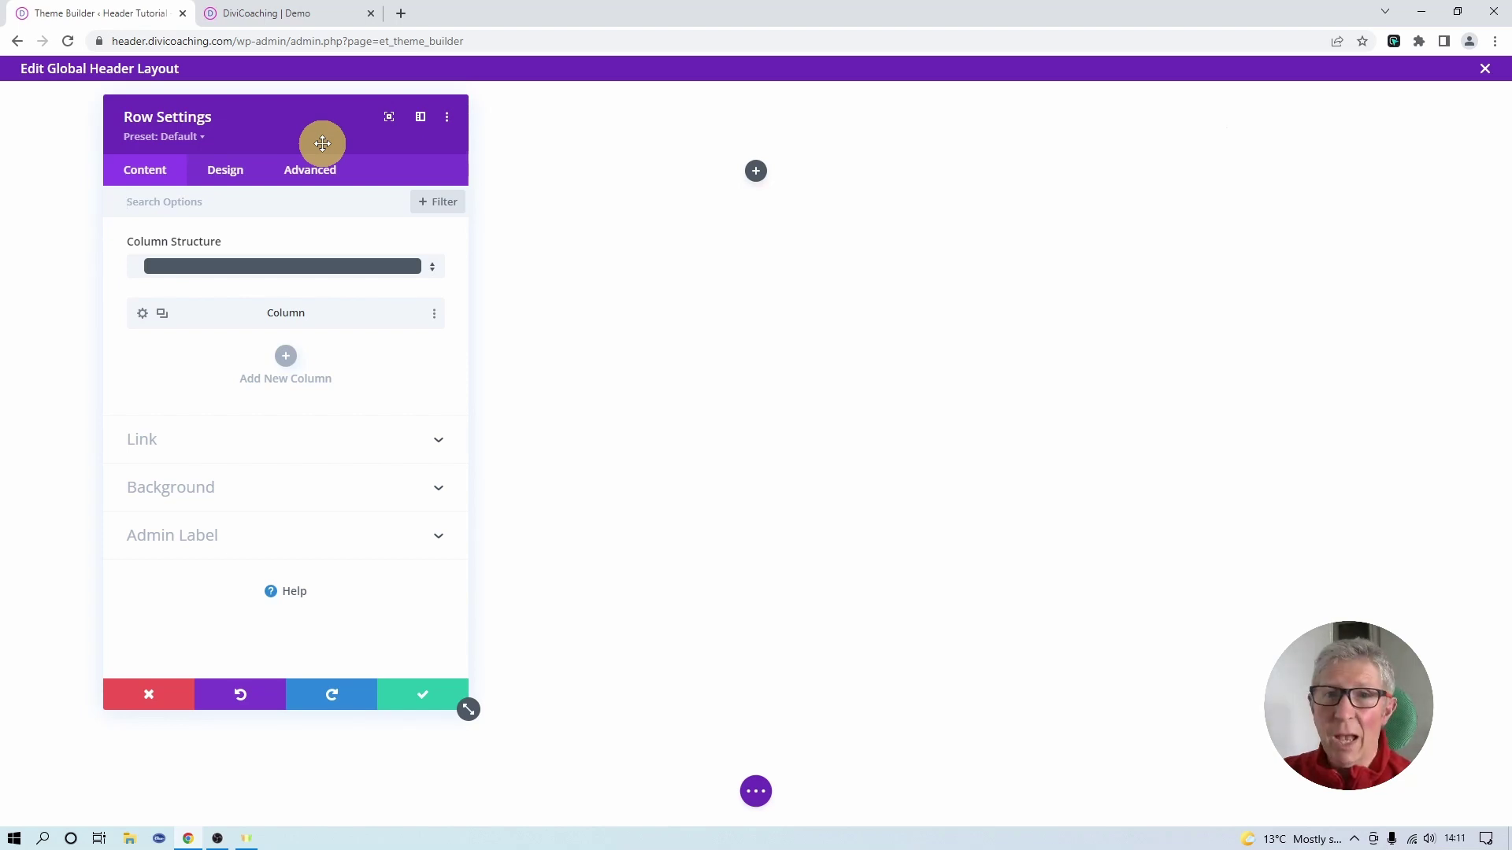
click(223, 173)
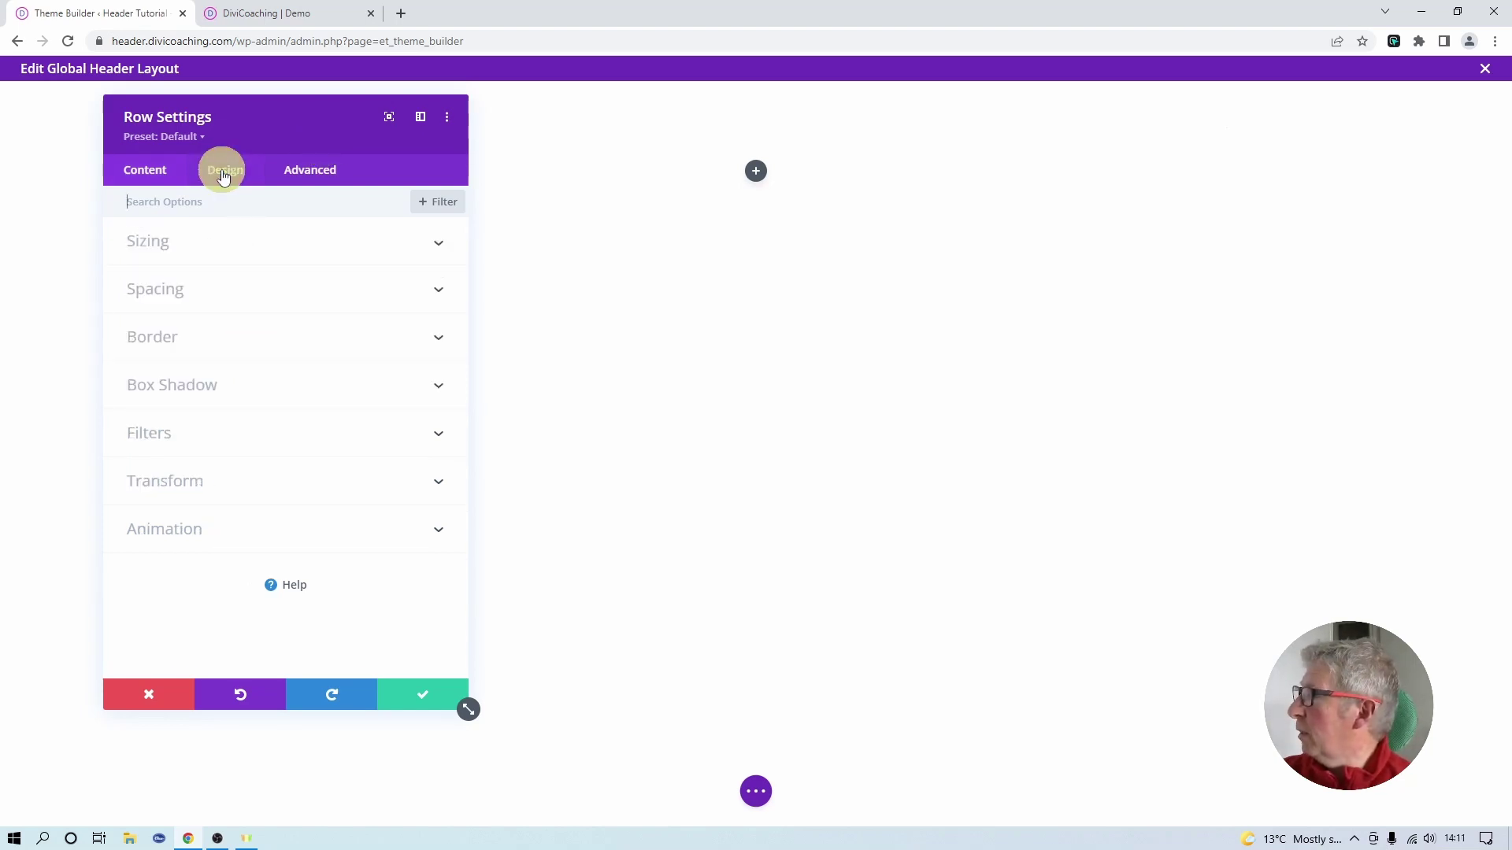
click(166, 251)
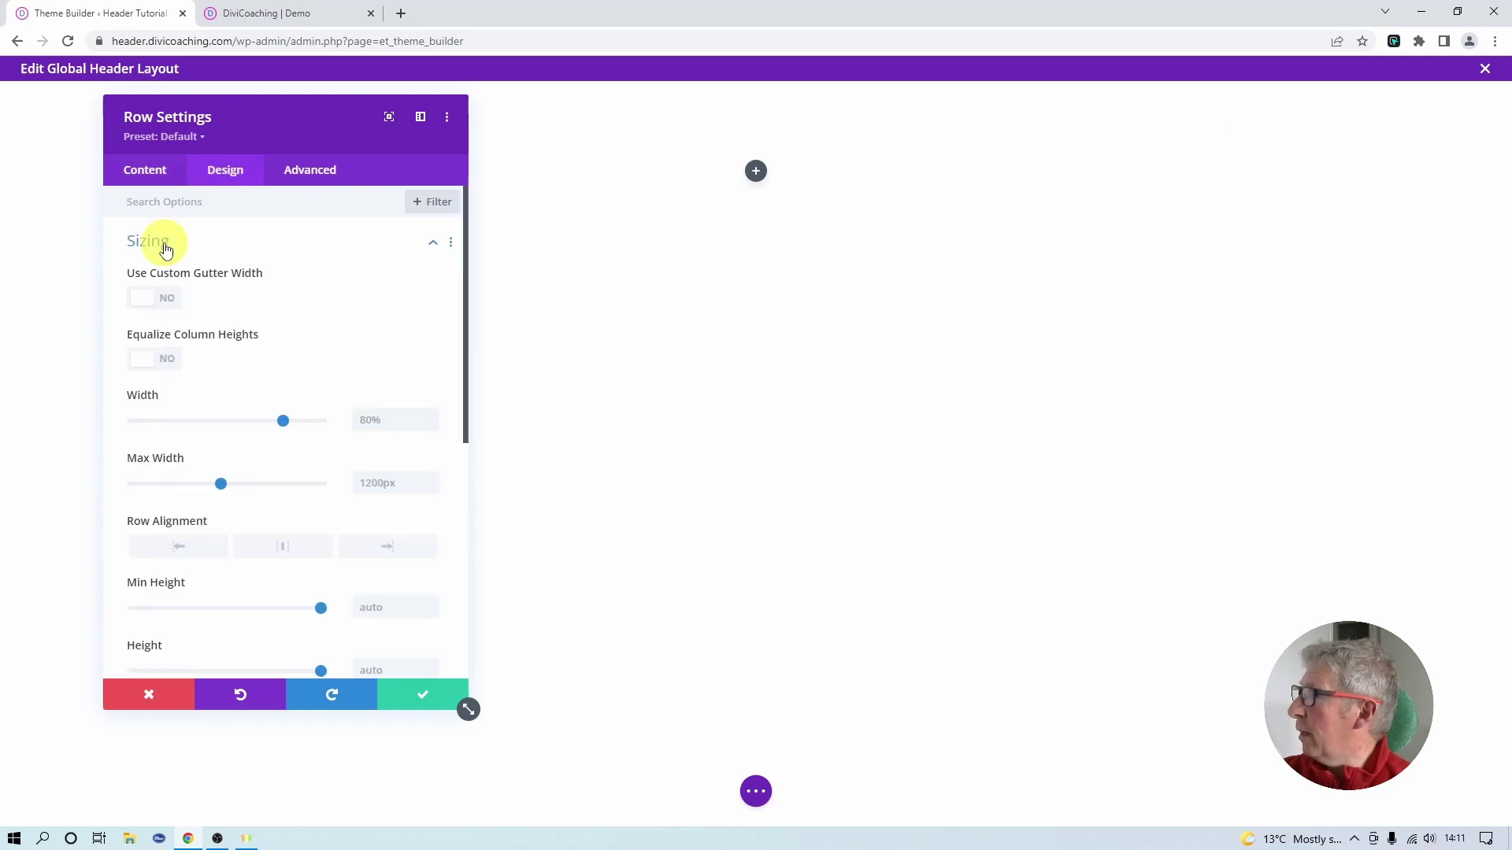
click(375, 416)
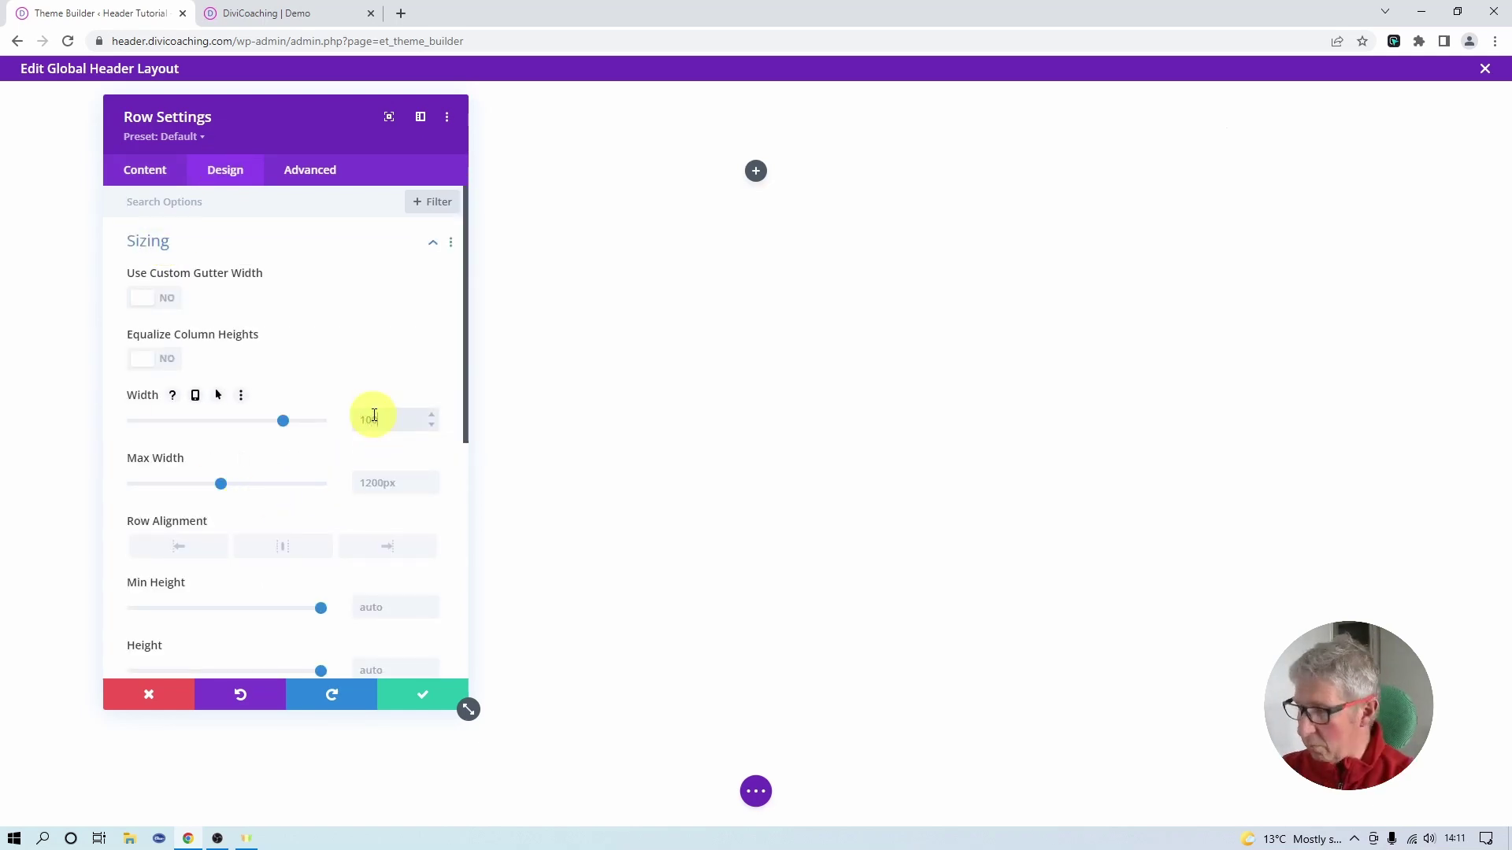
click(388, 484)
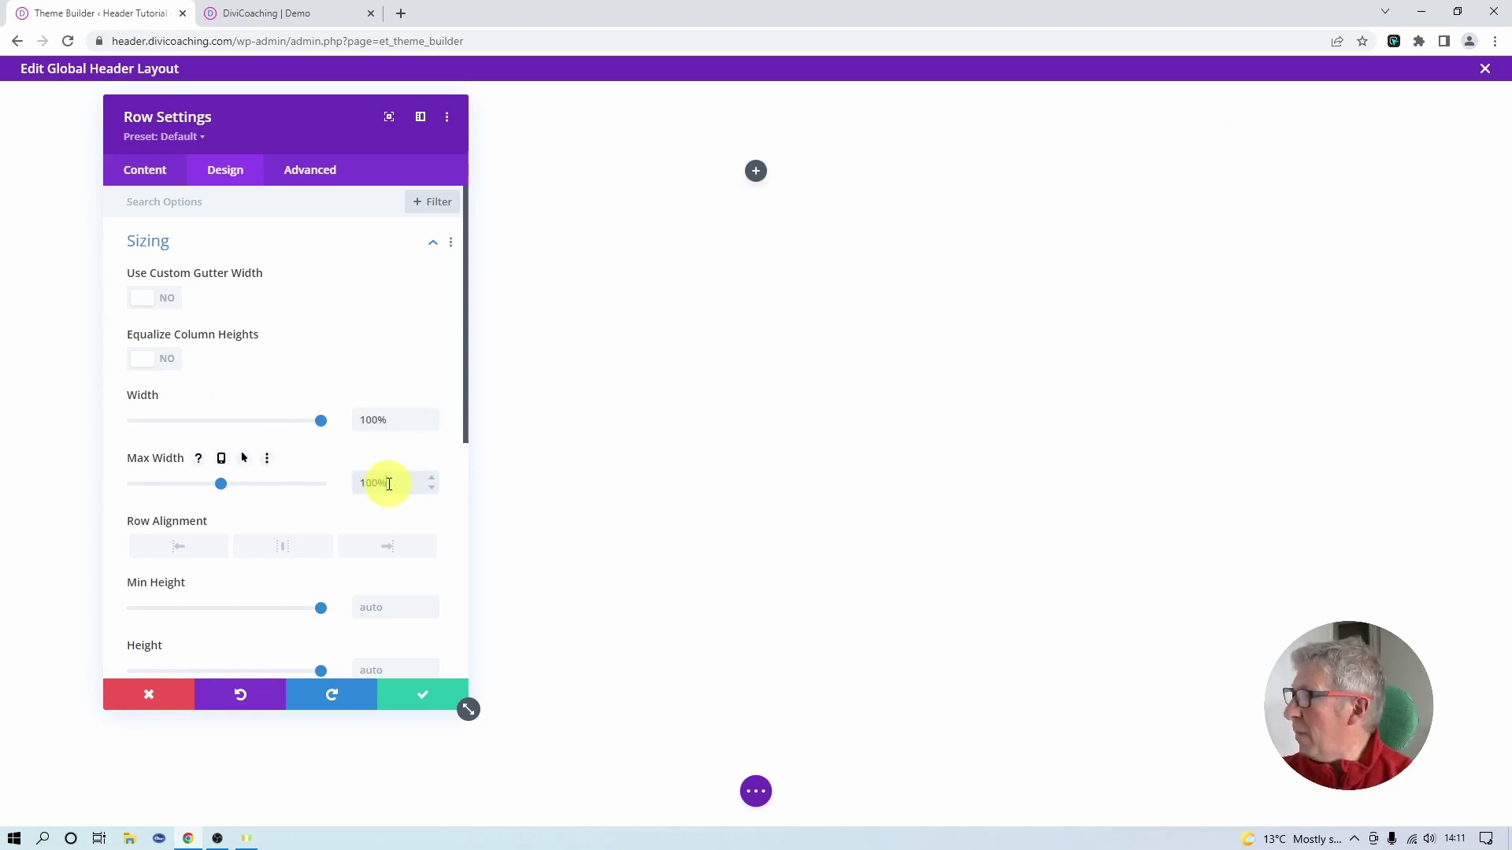
click(423, 694)
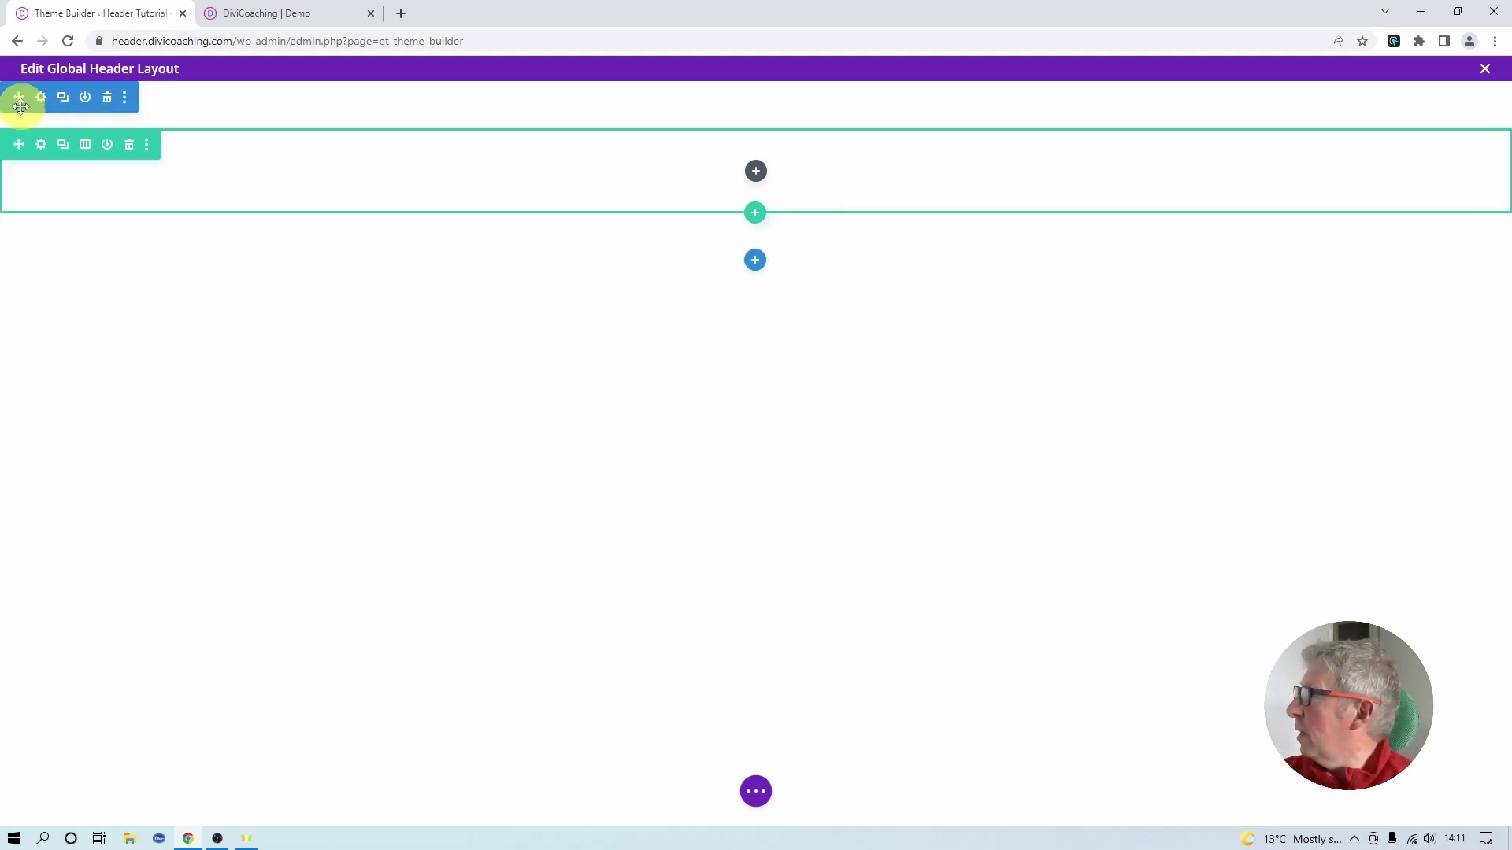
- Set the header section's top and bottom padding and top and bottom margin to 0, and save the section settings
click(43, 94)
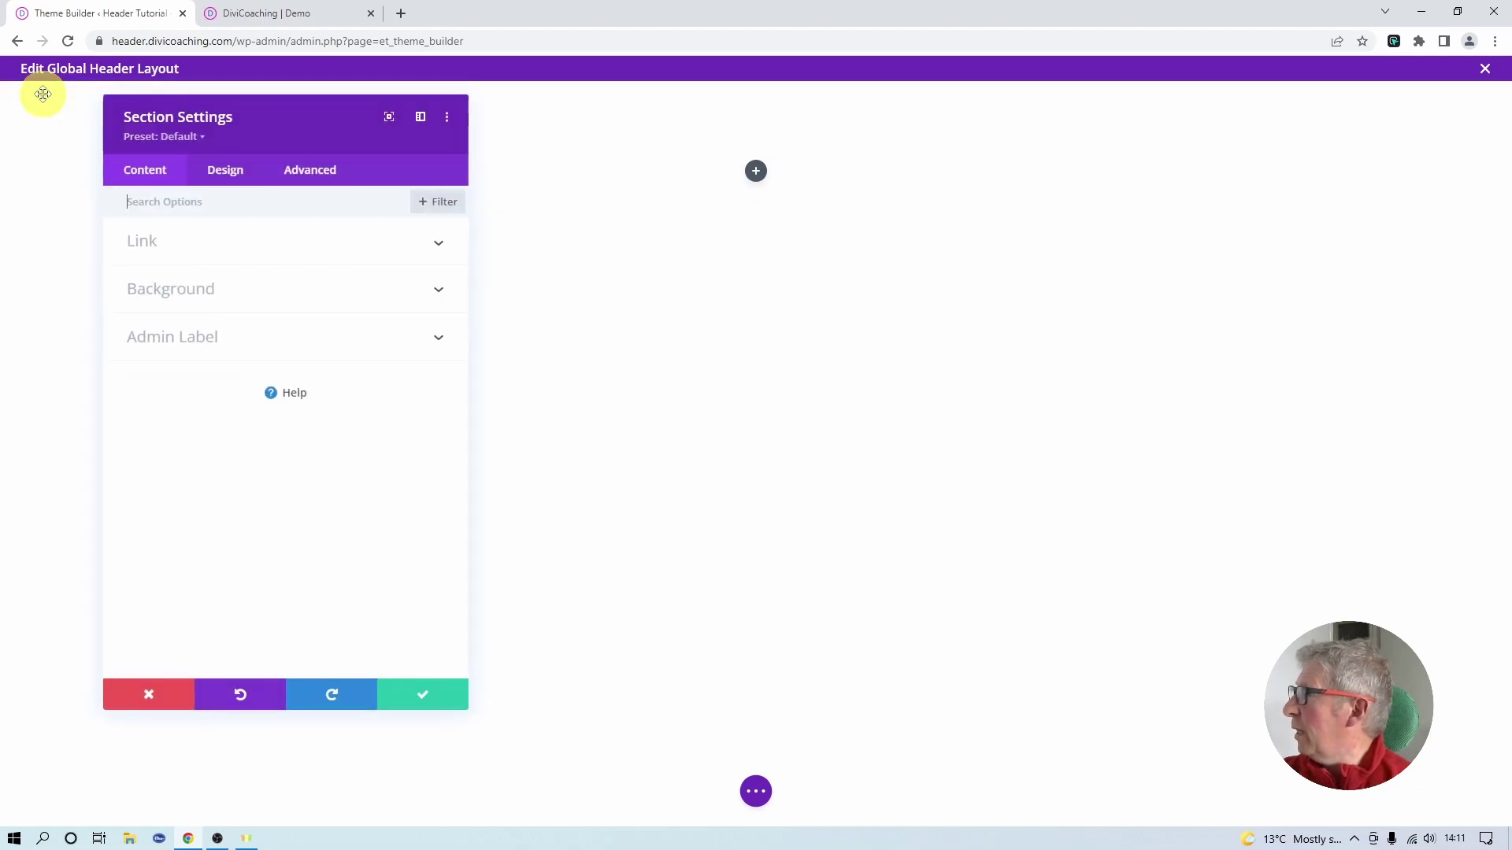
click(225, 172)
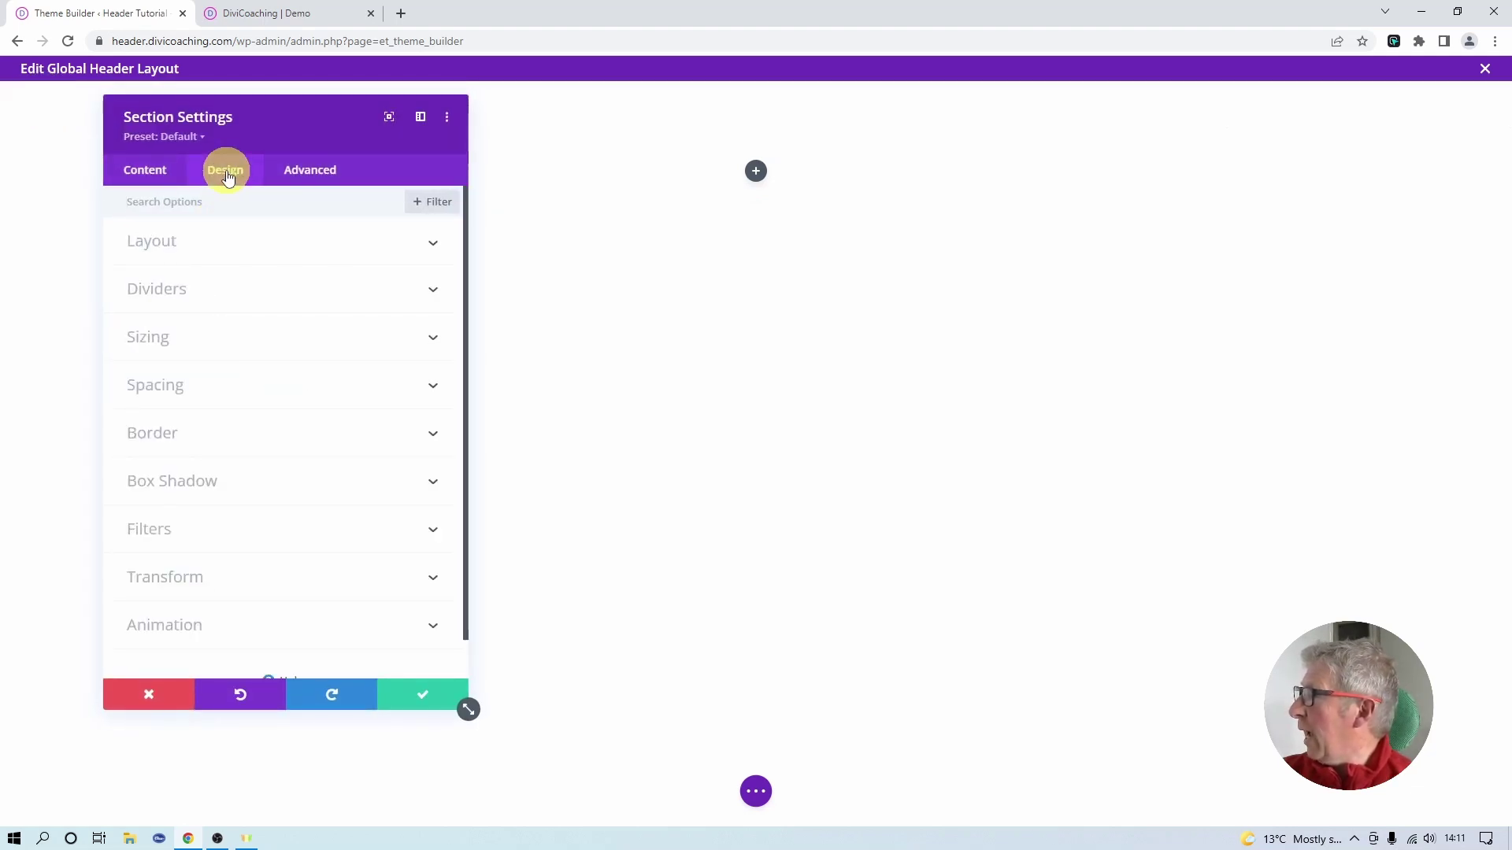
click(175, 387)
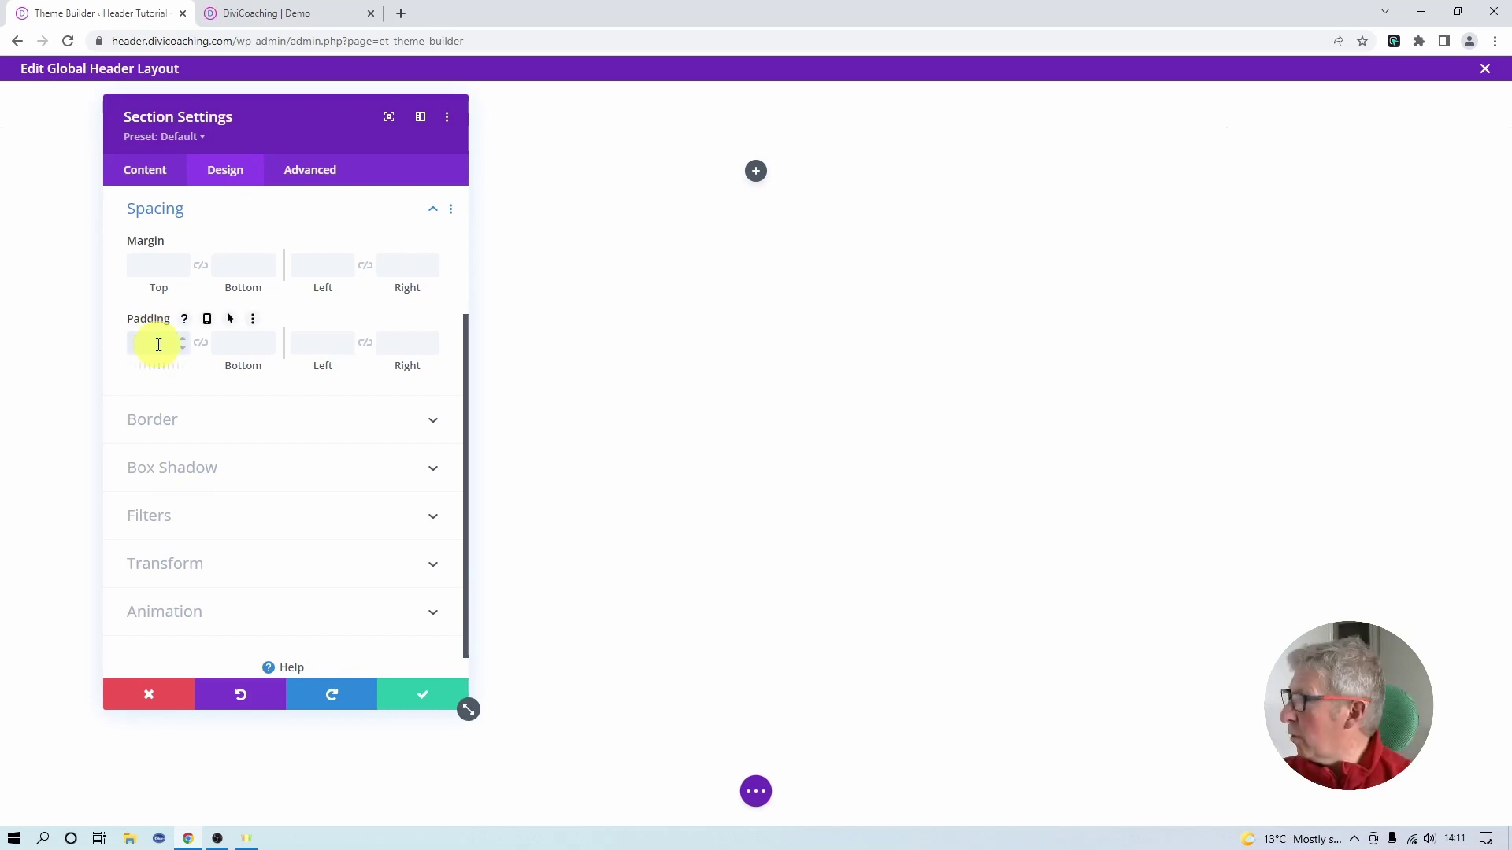
text(0)
key(Tab)
text(0)
click(161, 265)
text(0)
click(239, 266)
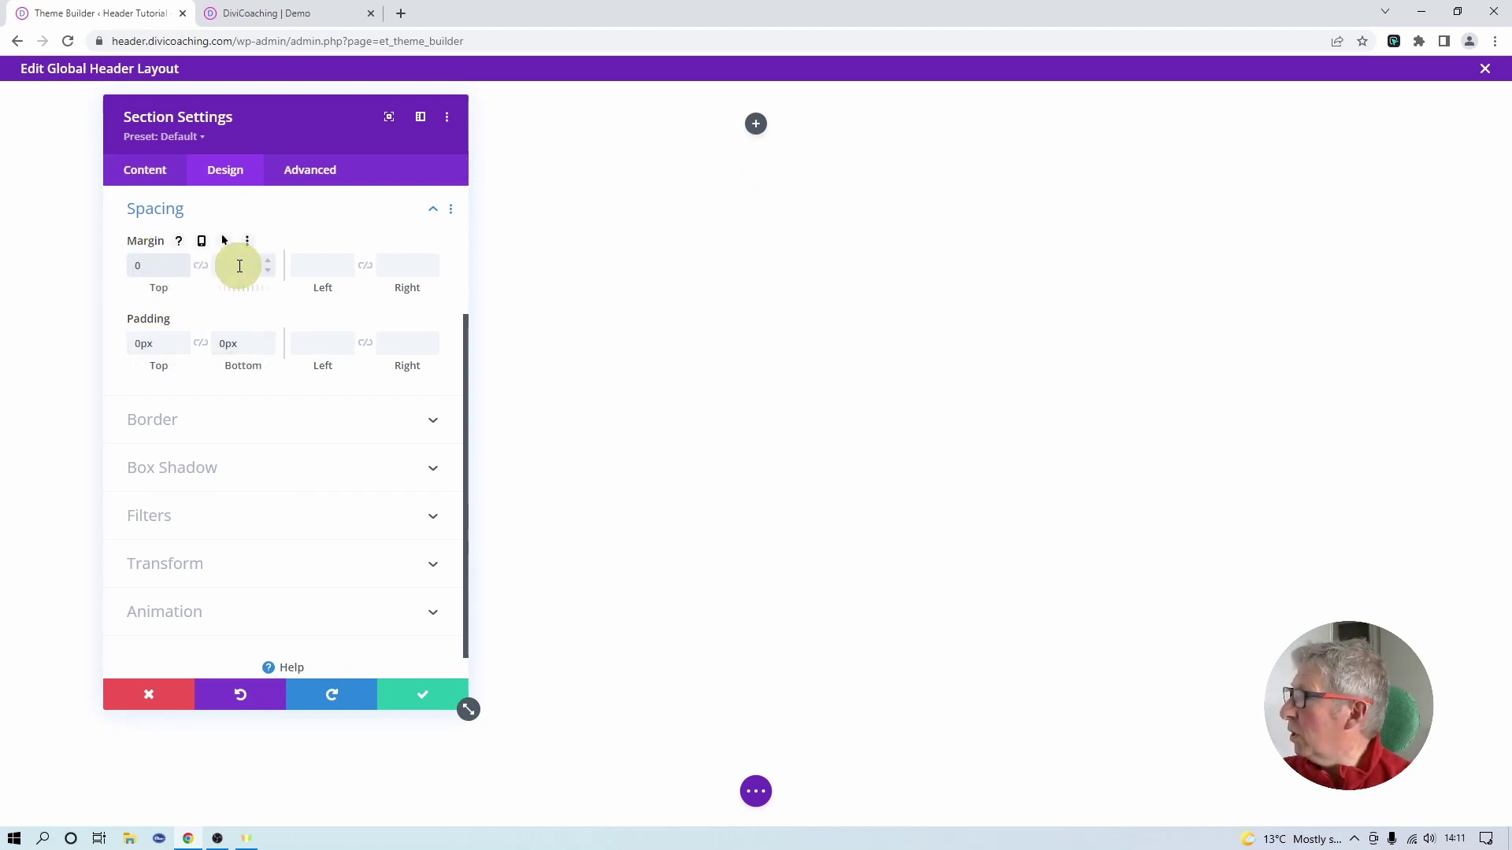
text(0)
click(412, 696)
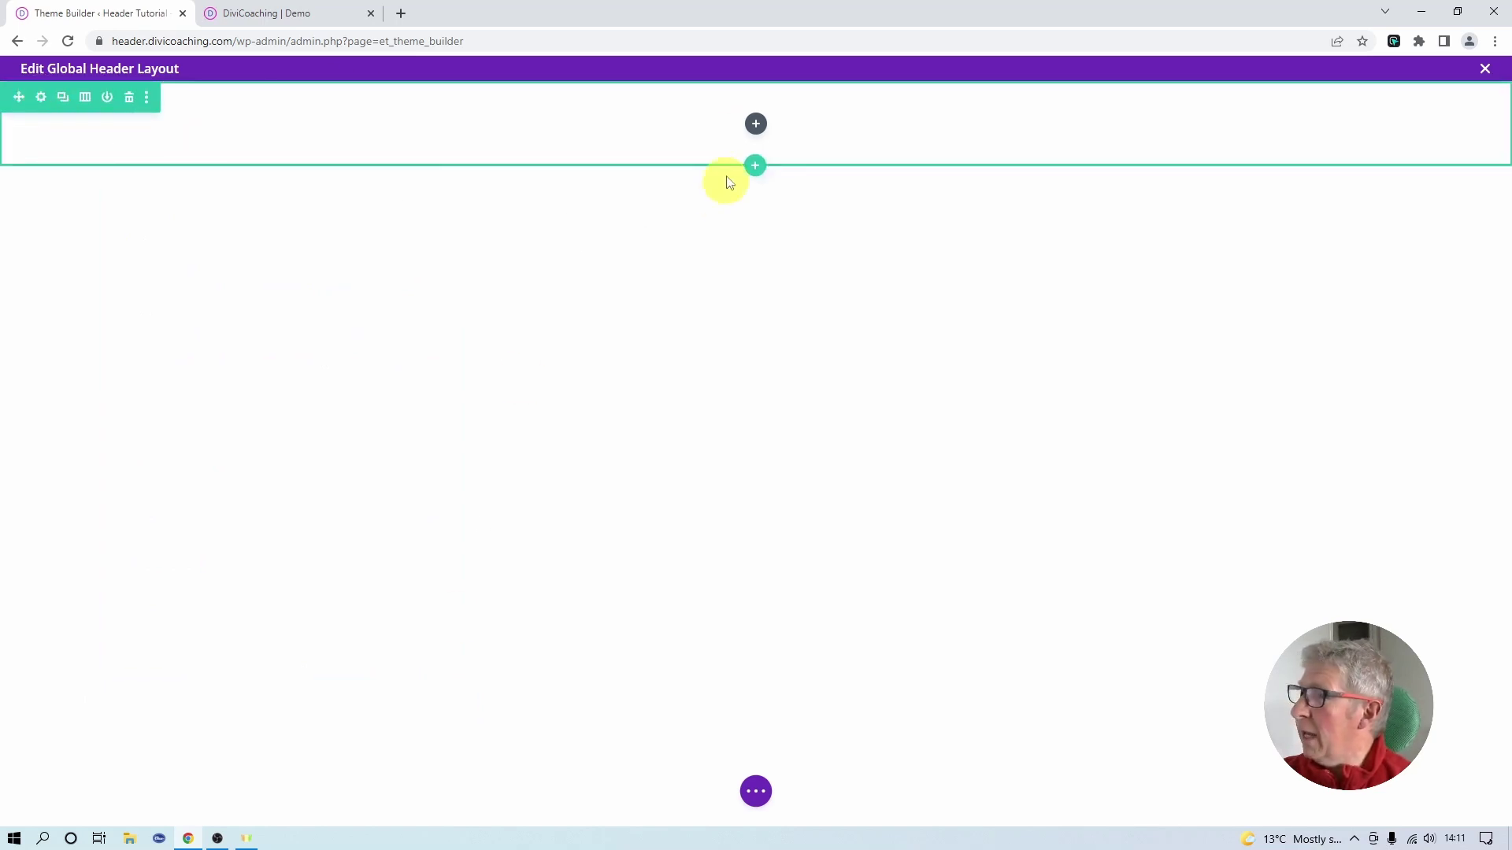
- Find the Menu module and insert it into the header row
click(756, 124)
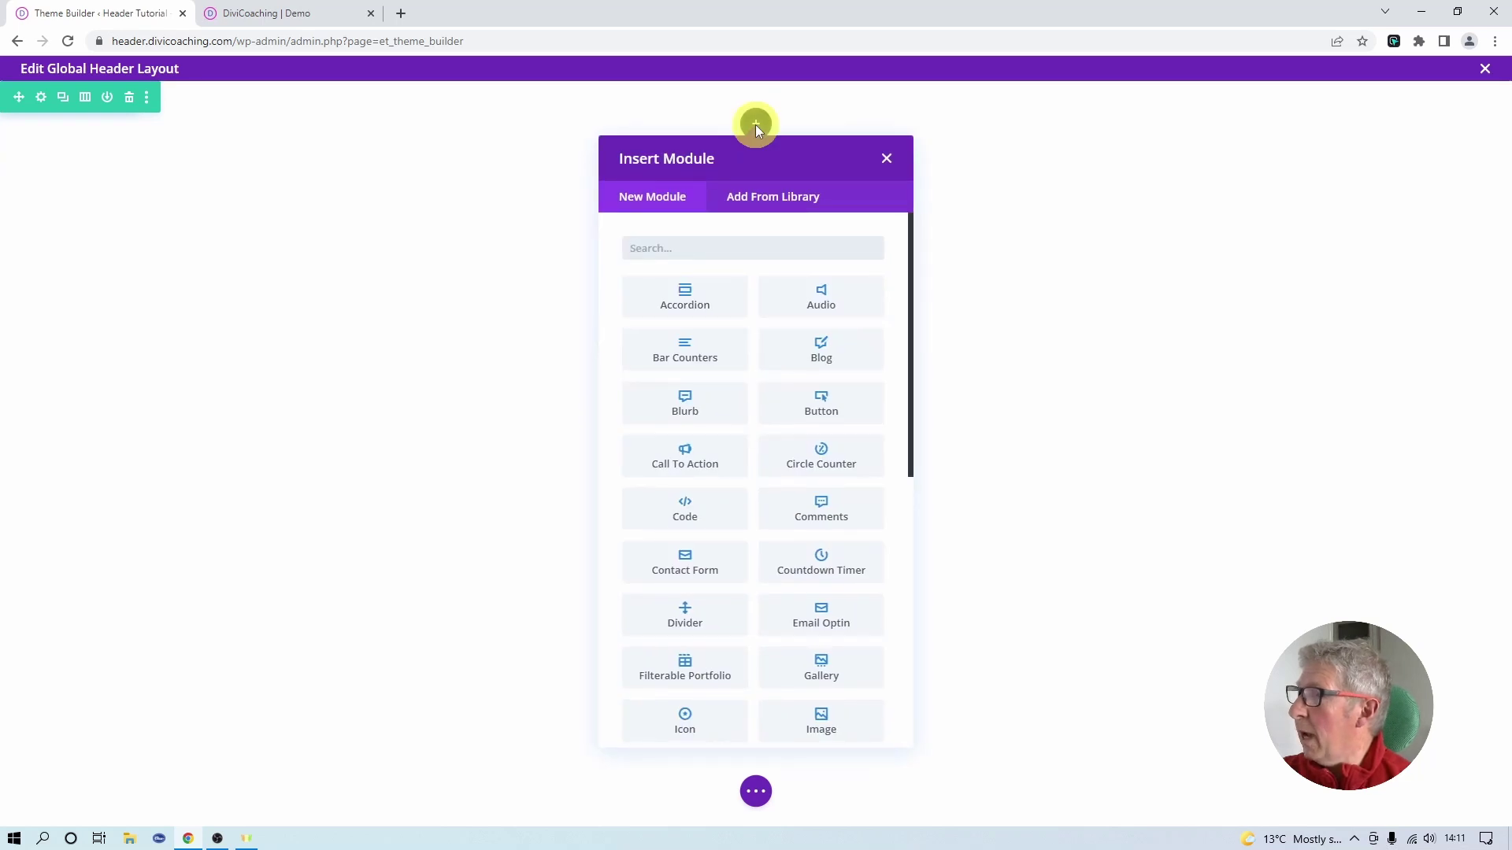
text(menu)
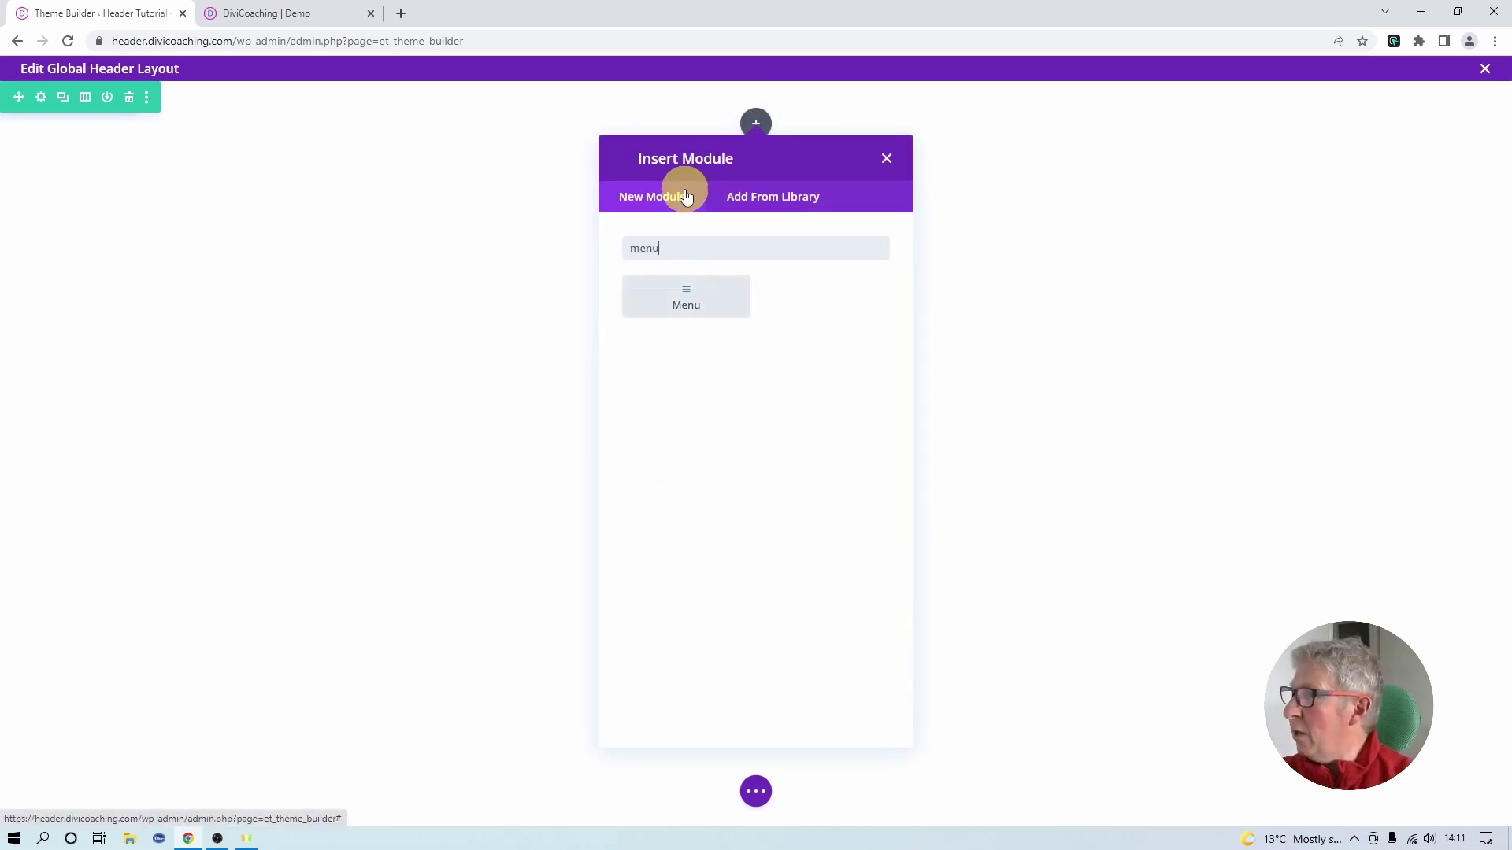
click(689, 306)
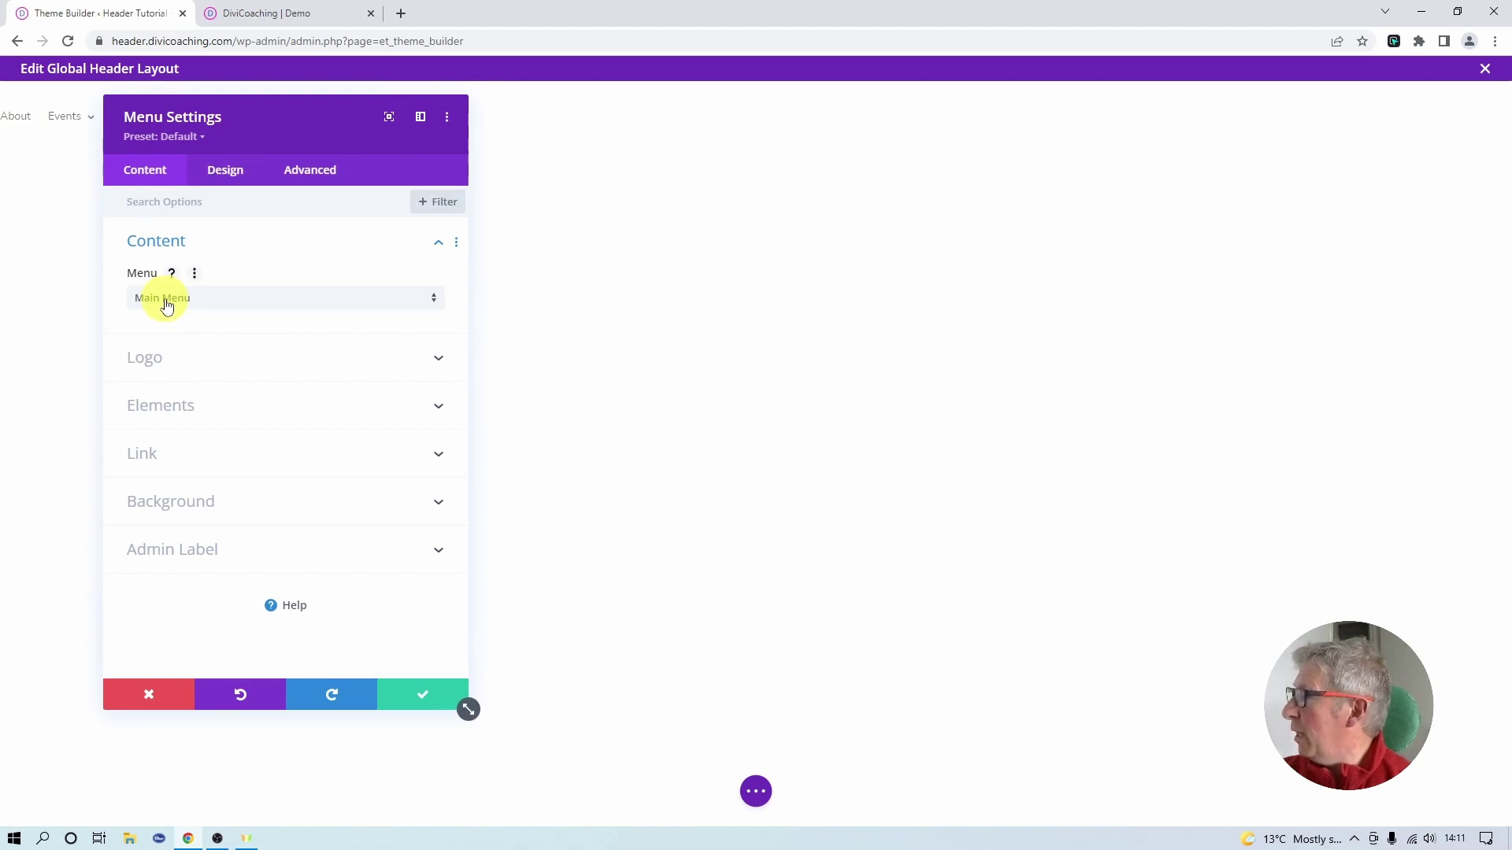
- Save the Menu module's settings, and give the header row a grey #b2b2b2 background color, saving the row
click(425, 697)
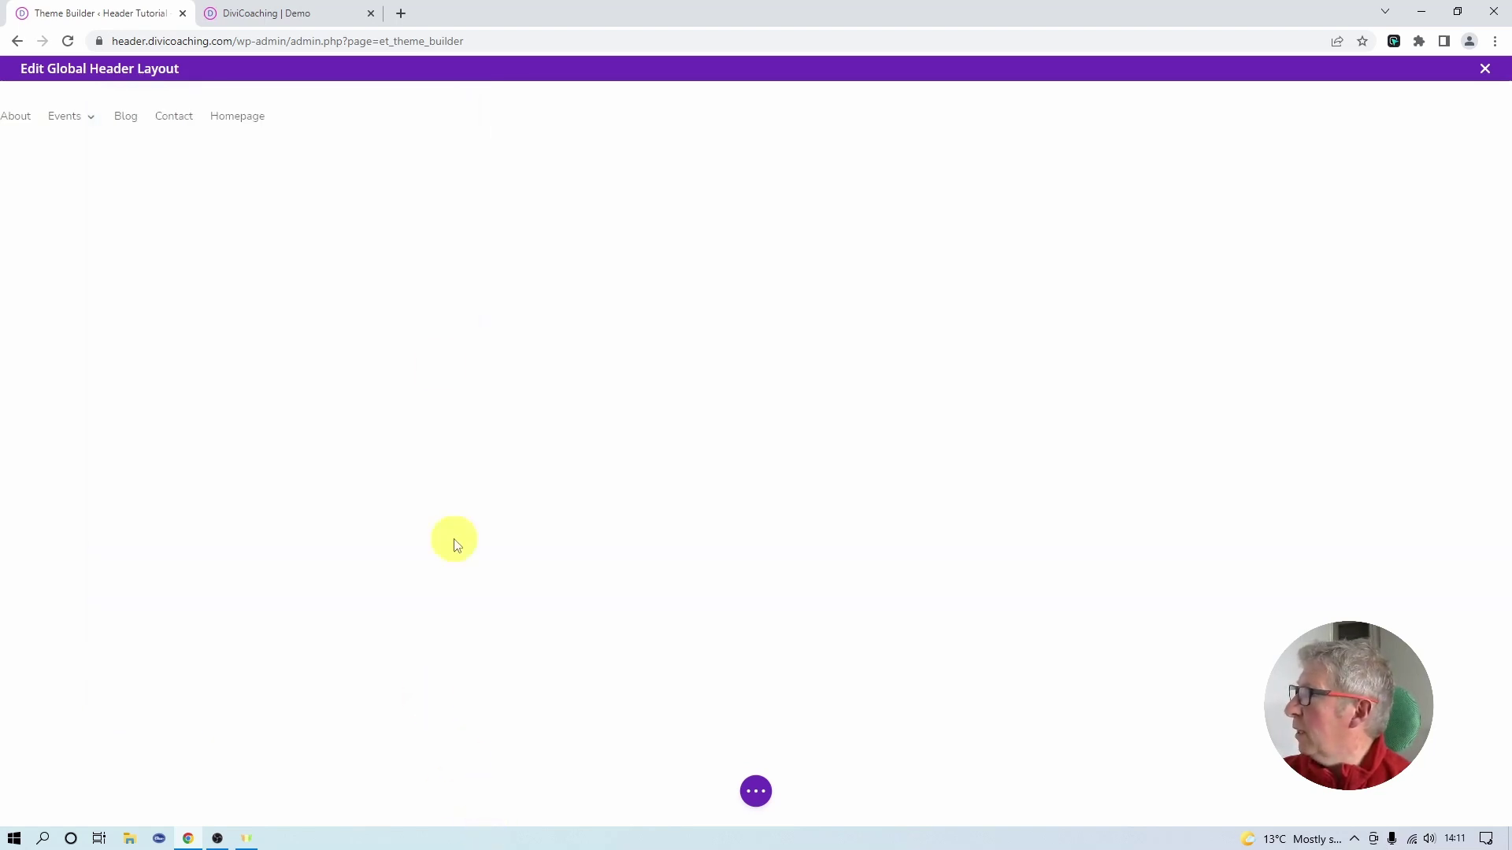
mouse_move(389, 126)
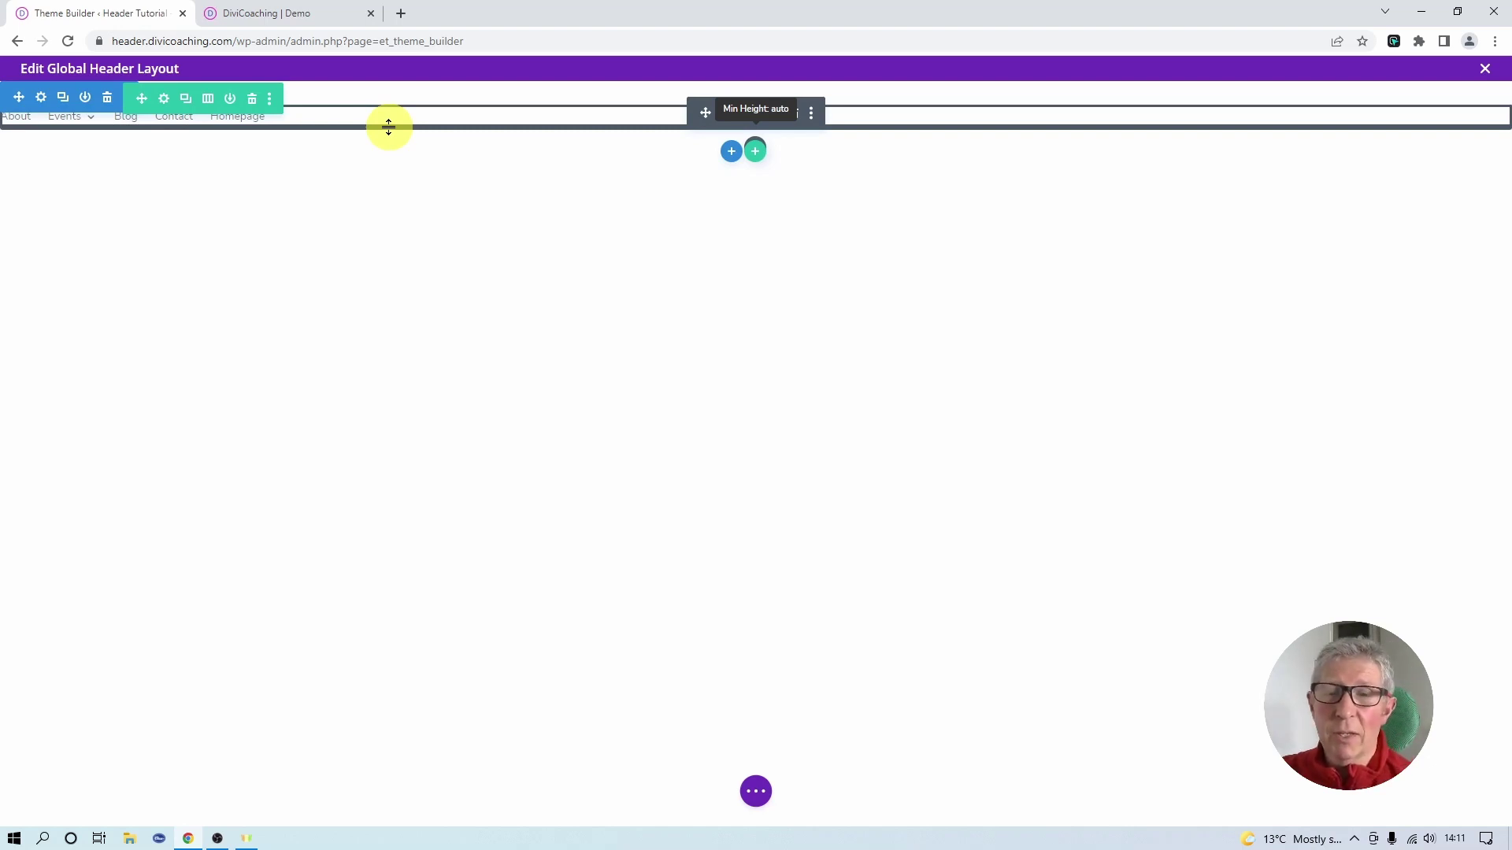
click(163, 99)
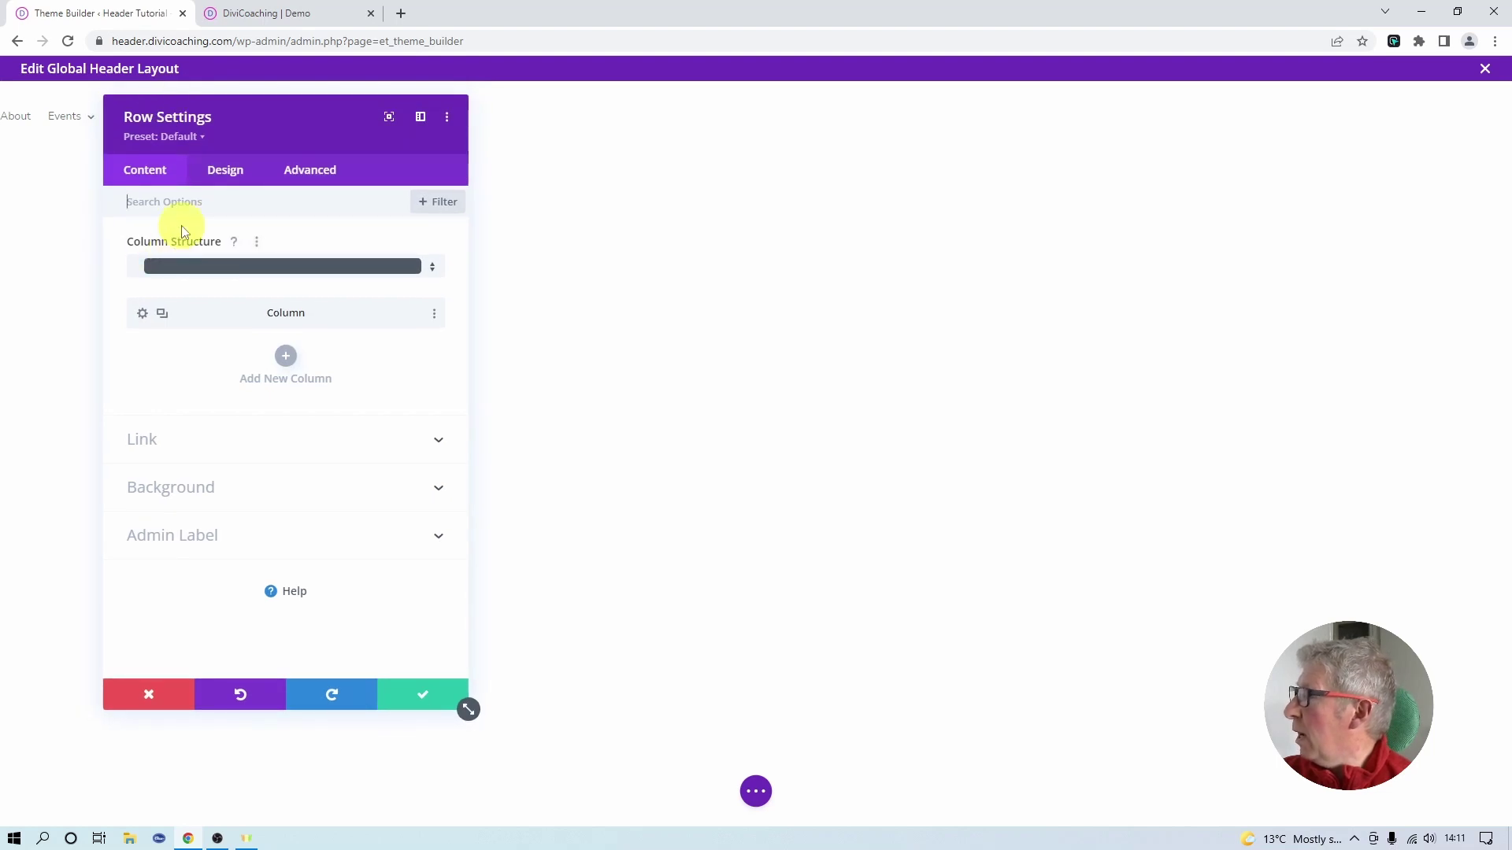
click(184, 490)
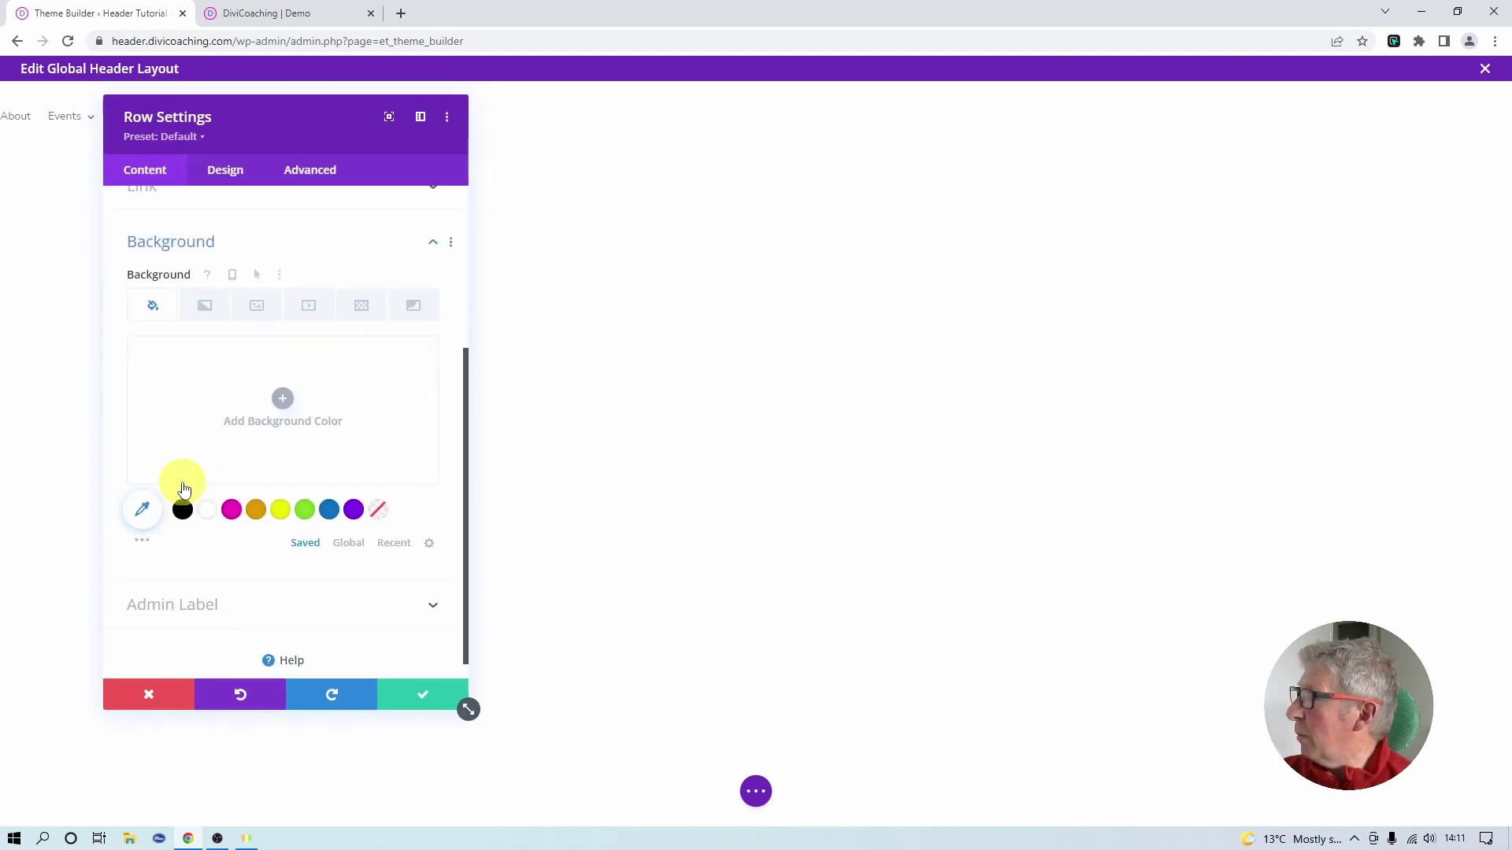
click(214, 406)
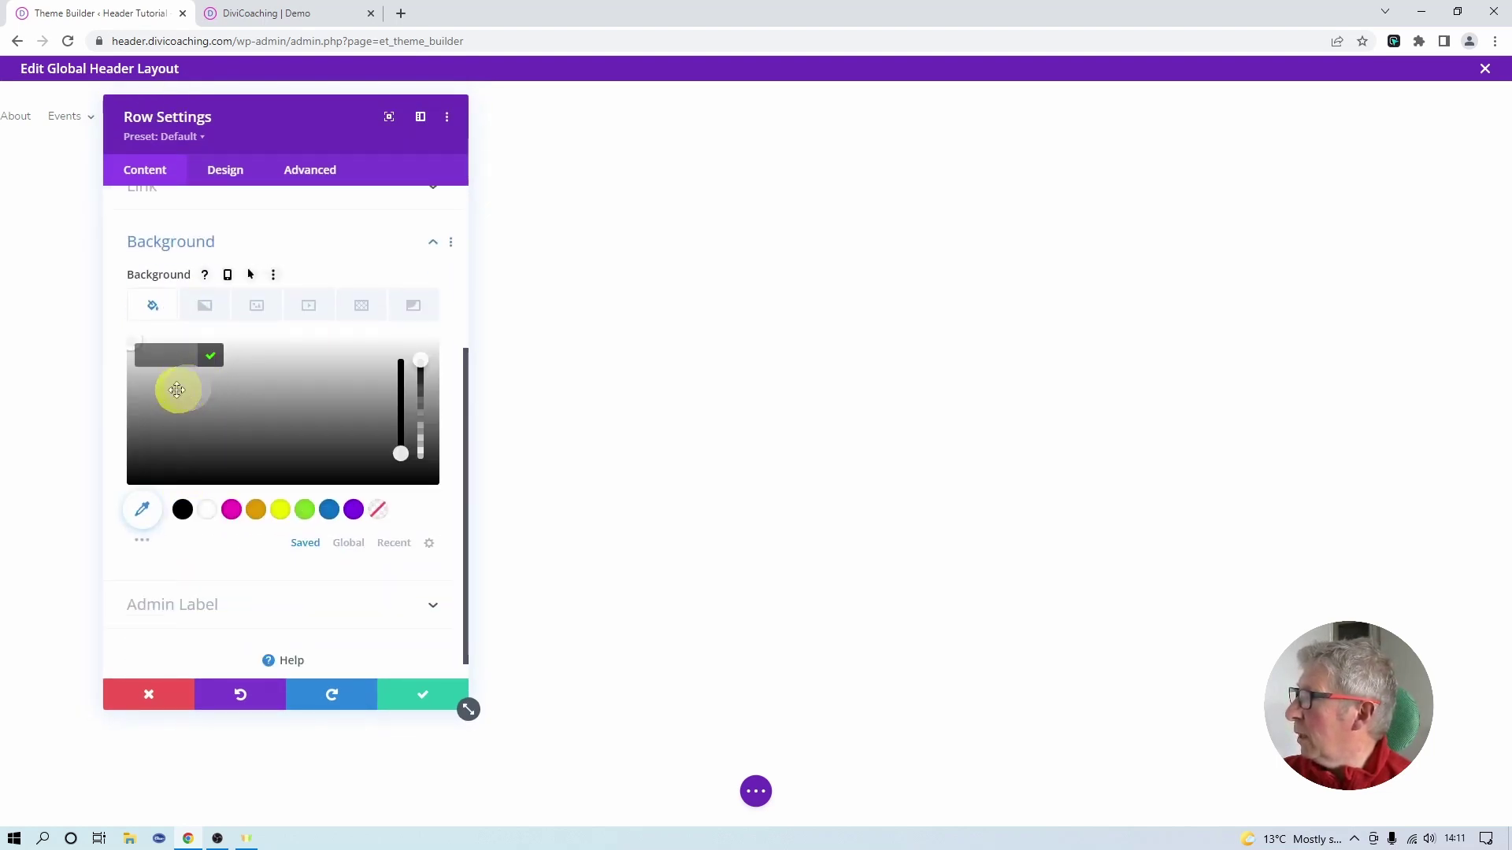
click(164, 385)
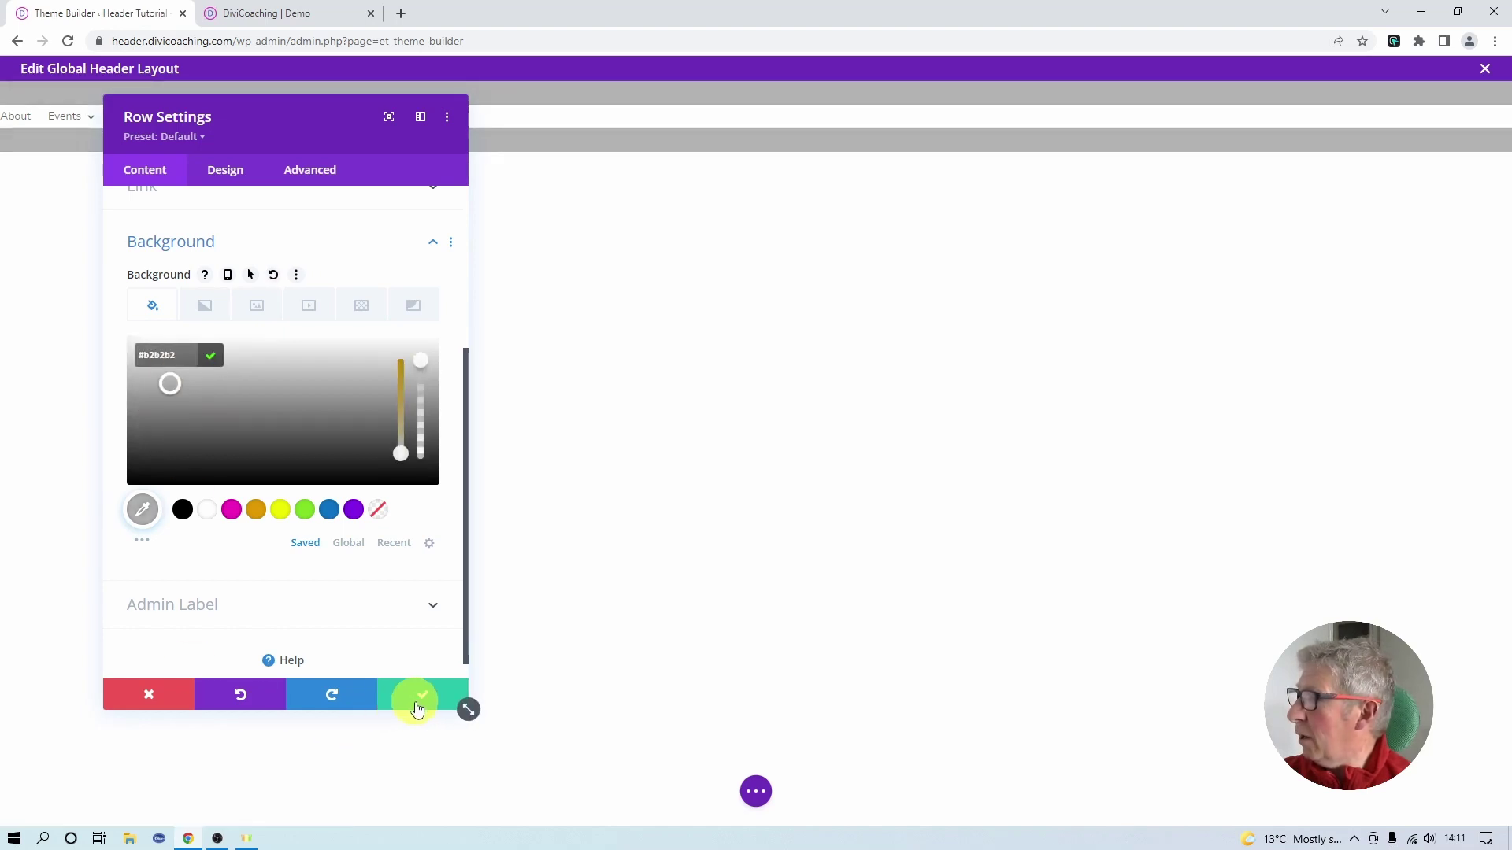
click(415, 699)
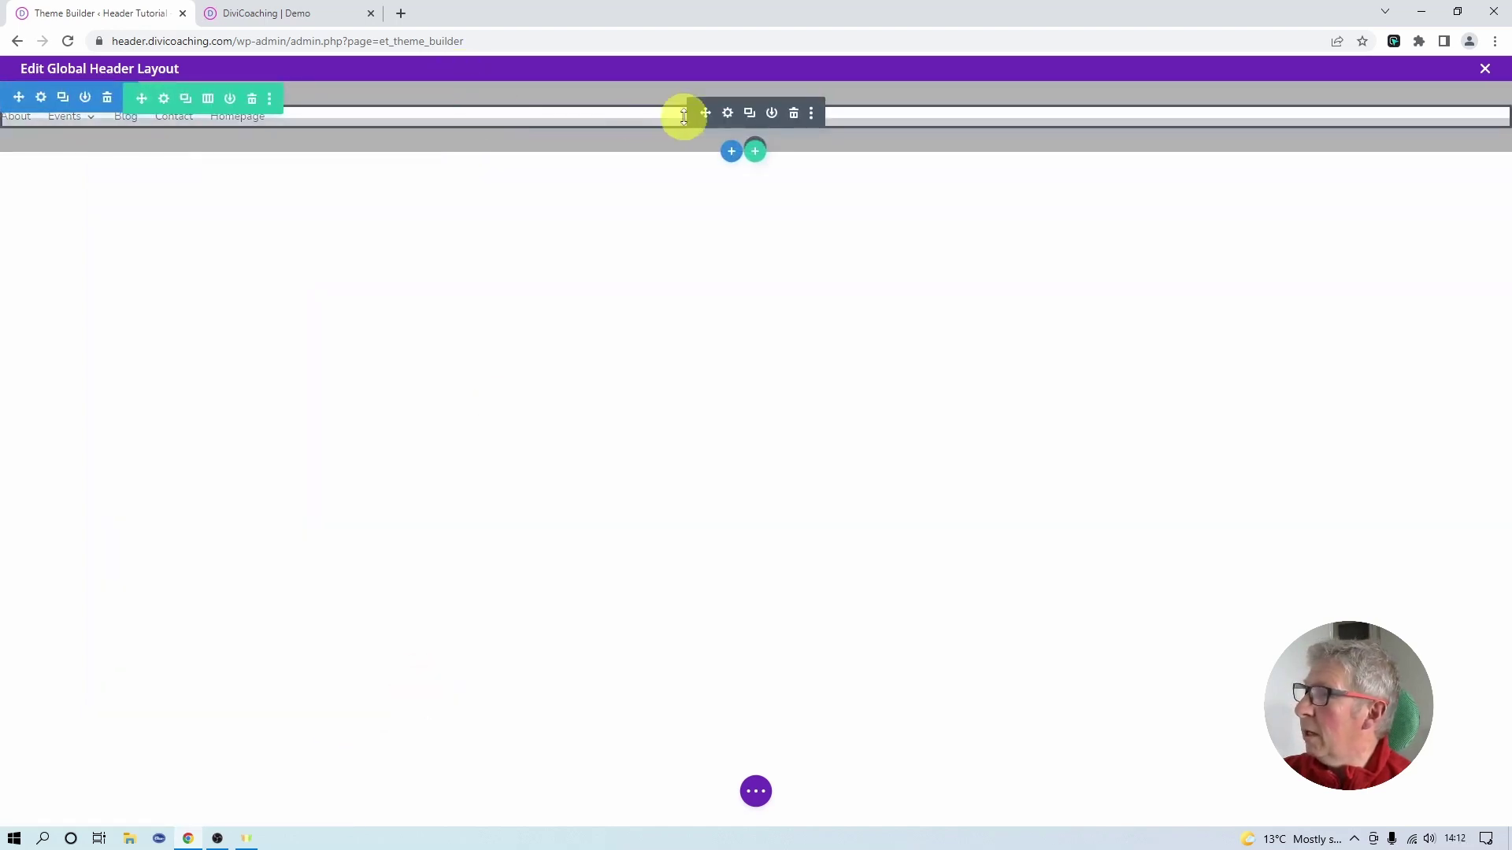
- Make the Menu module's background transparent and save the module settings
click(728, 115)
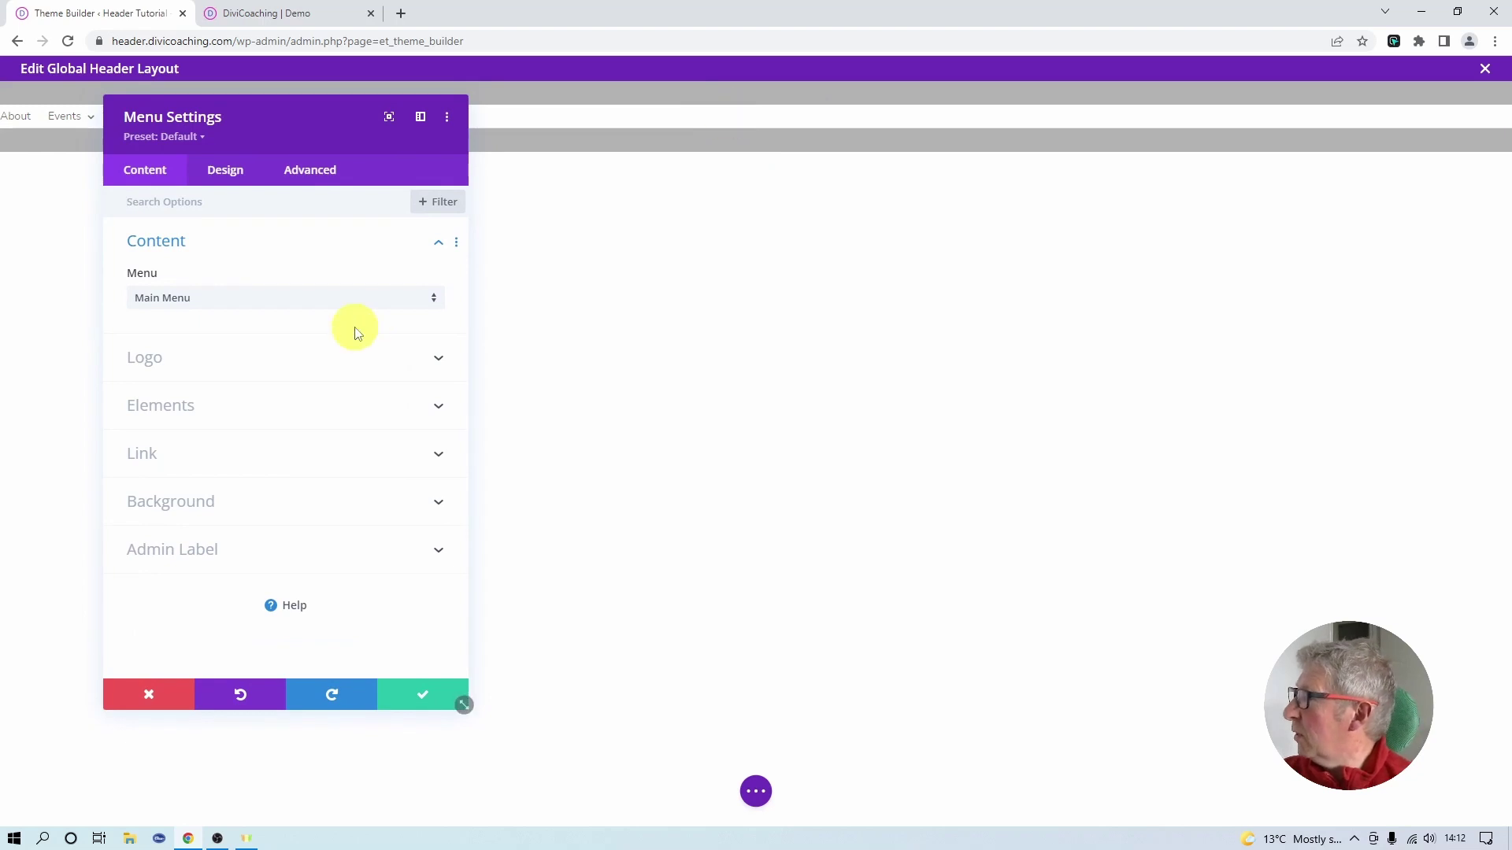
click(161, 494)
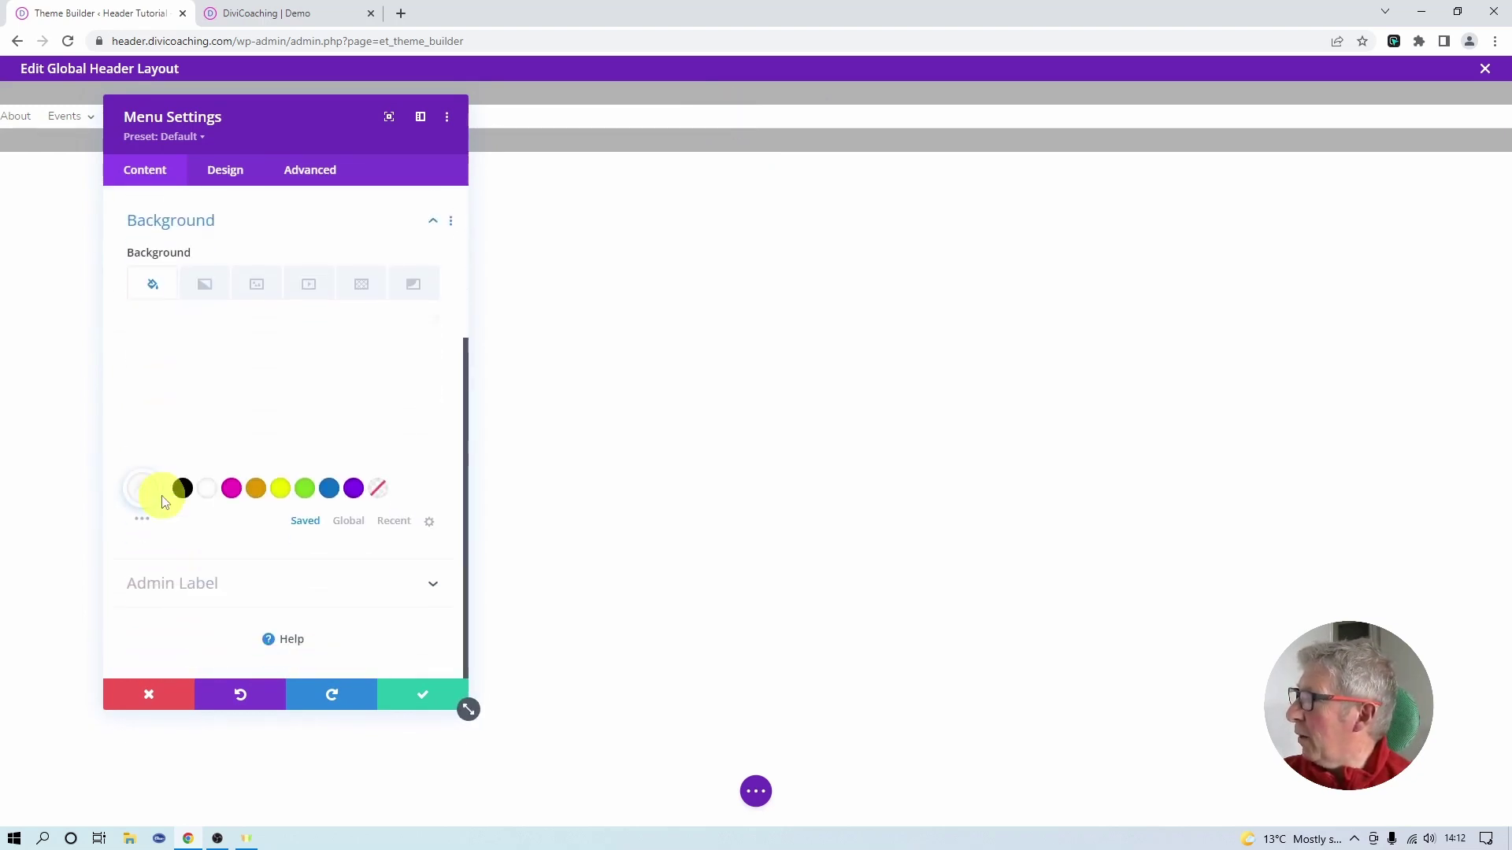
click(377, 493)
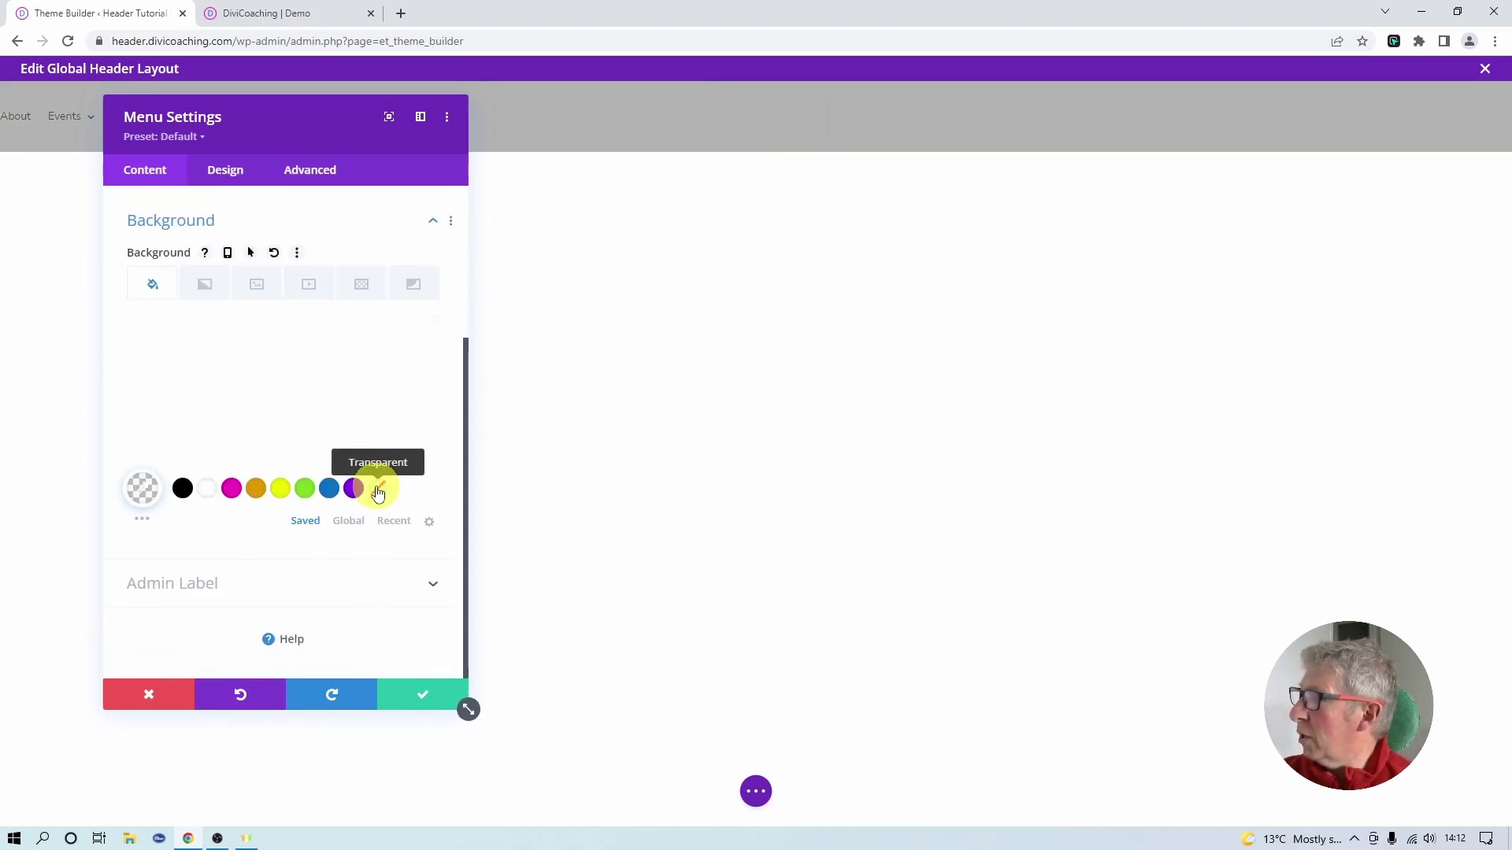
click(422, 694)
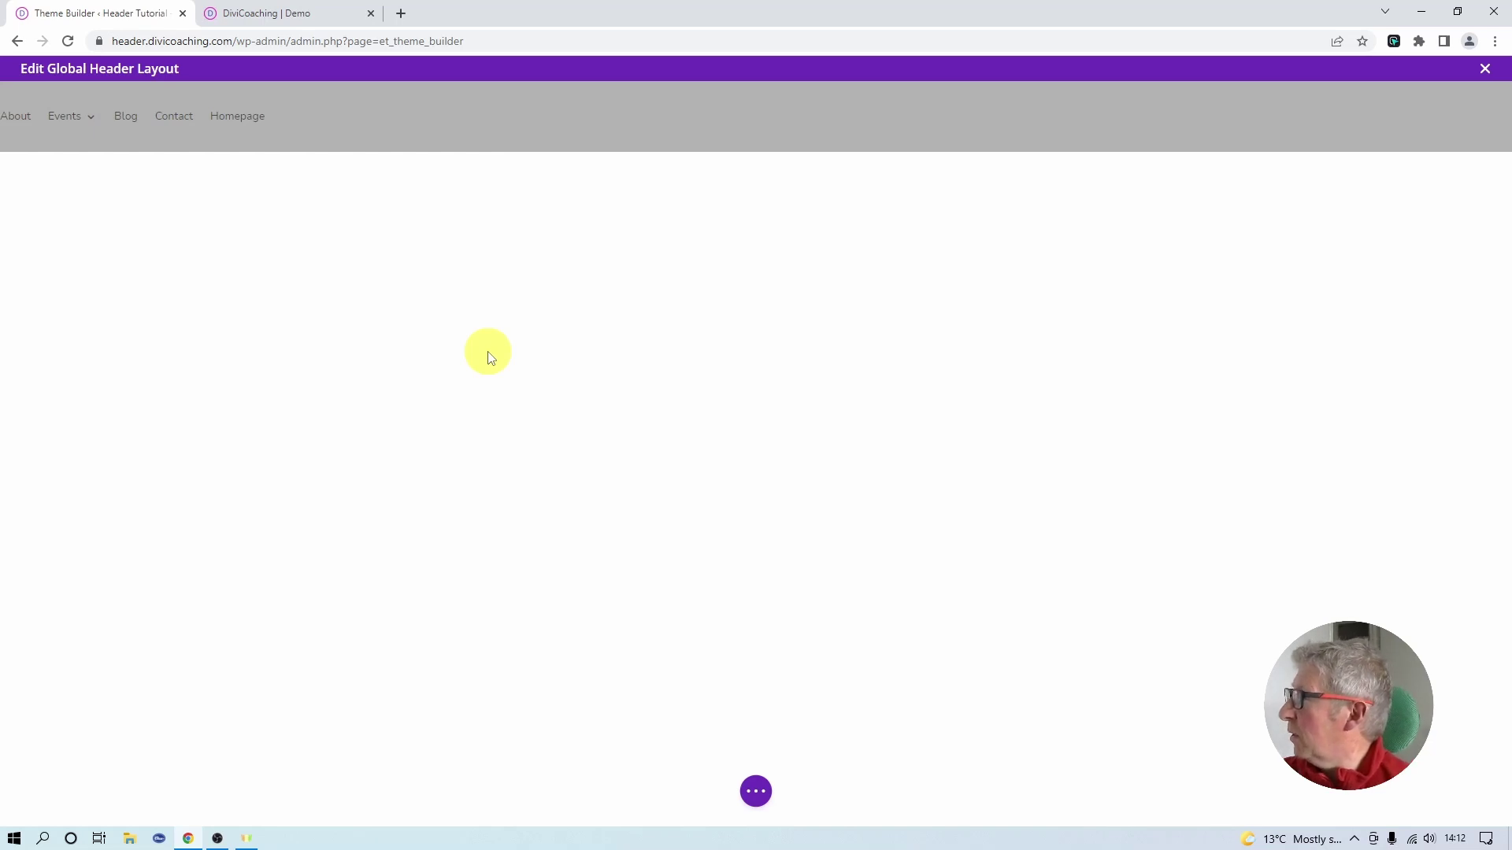
- Set the header row's left and right padding to 15% and save the row settings
mouse_move(286, 138)
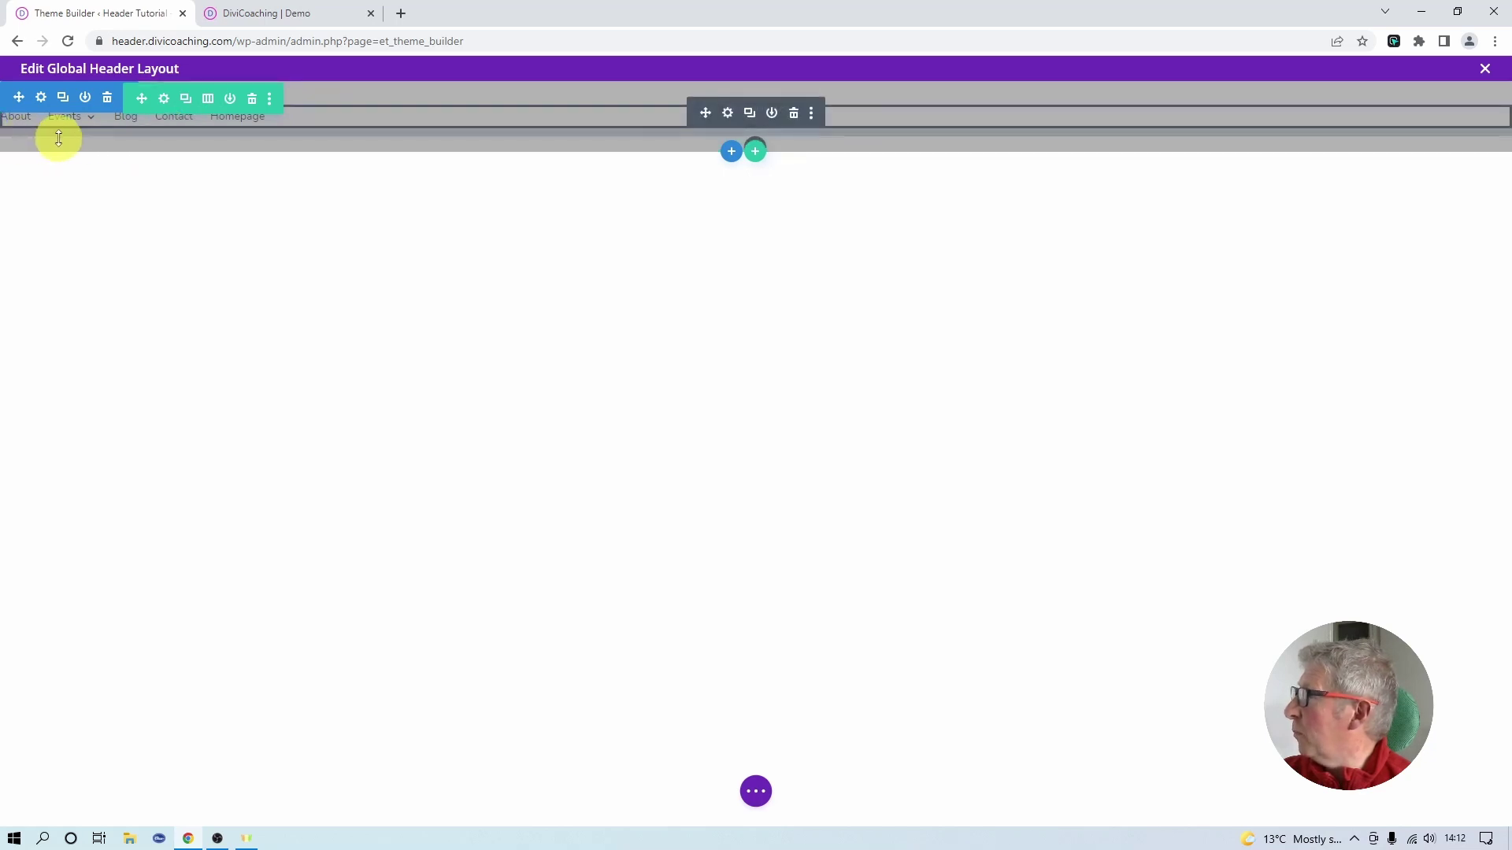
click(167, 102)
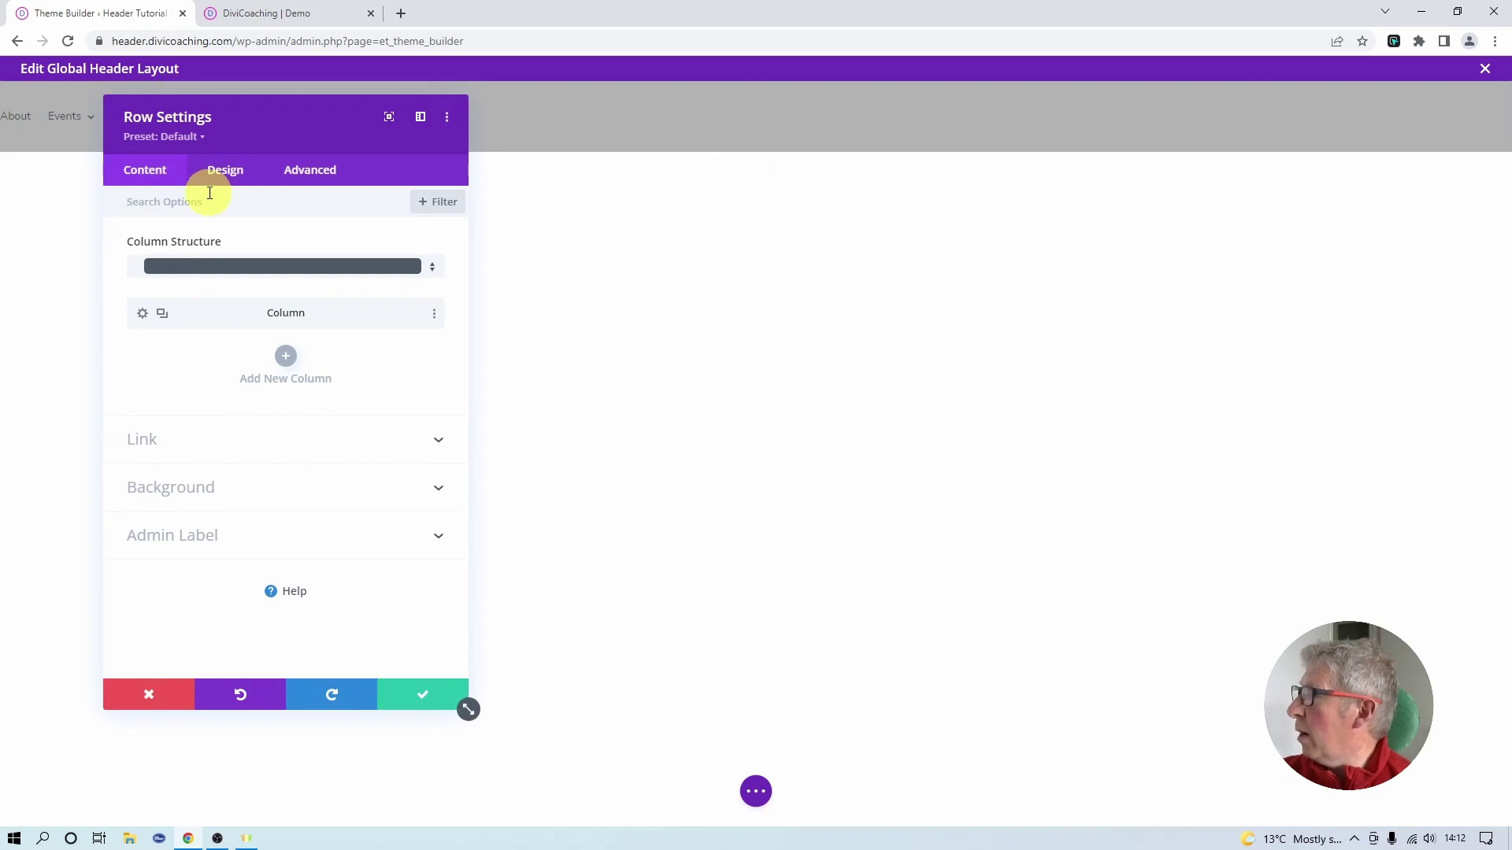
click(225, 171)
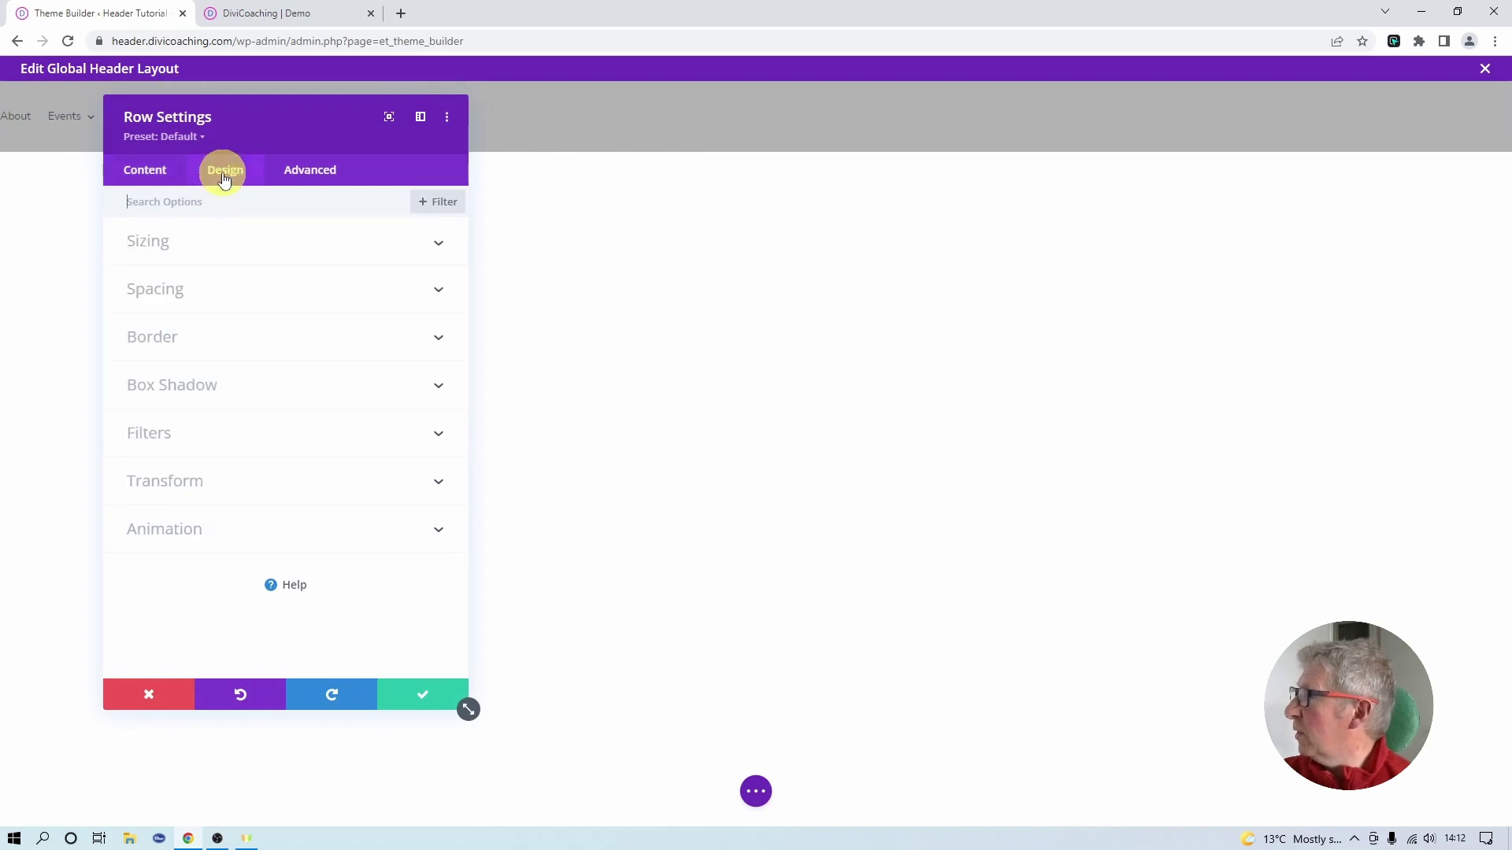
click(150, 291)
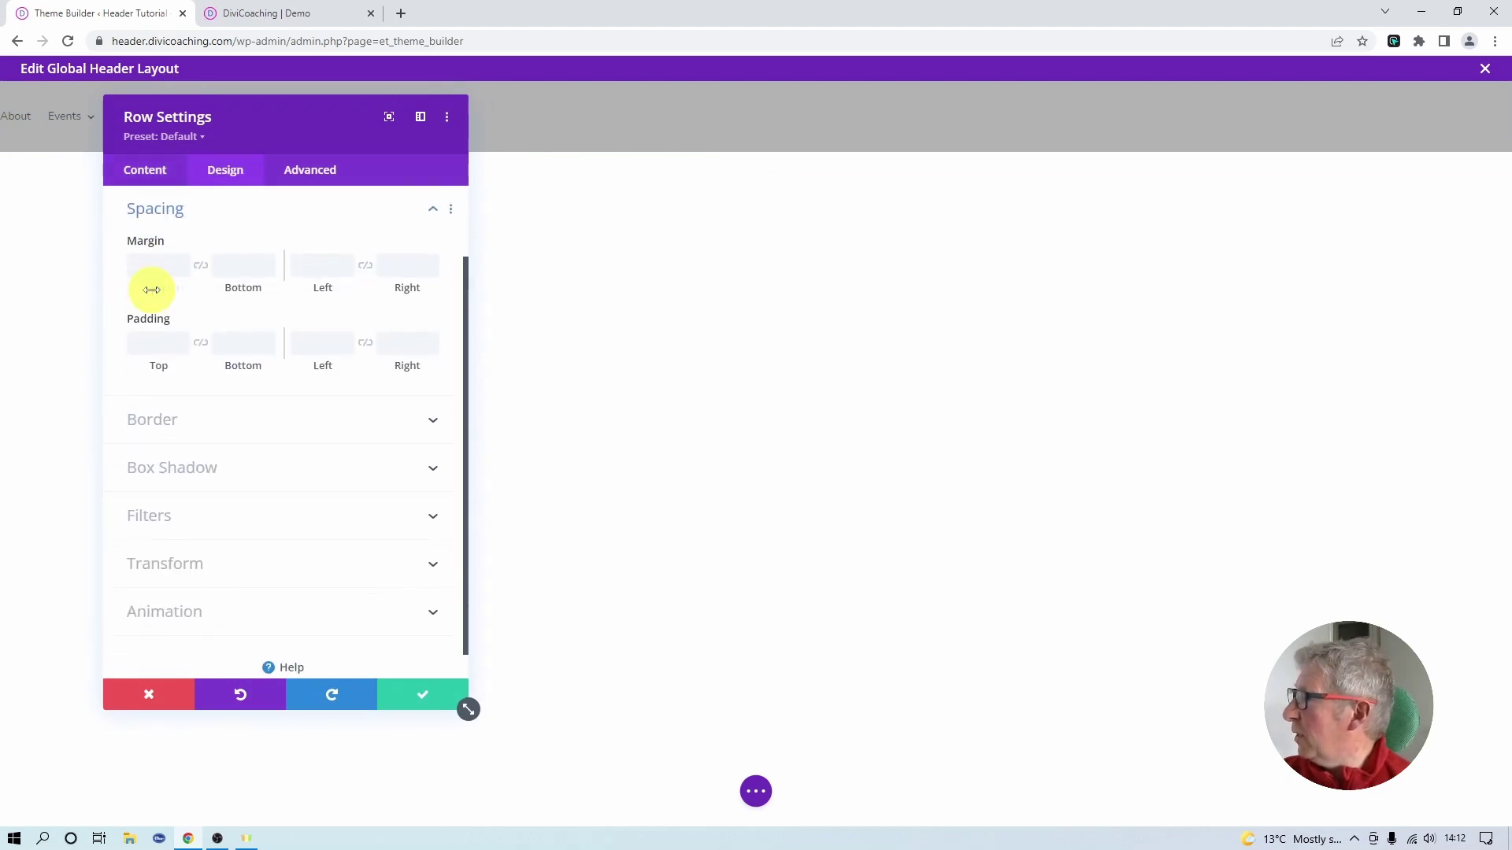
click(329, 341)
text(15%)
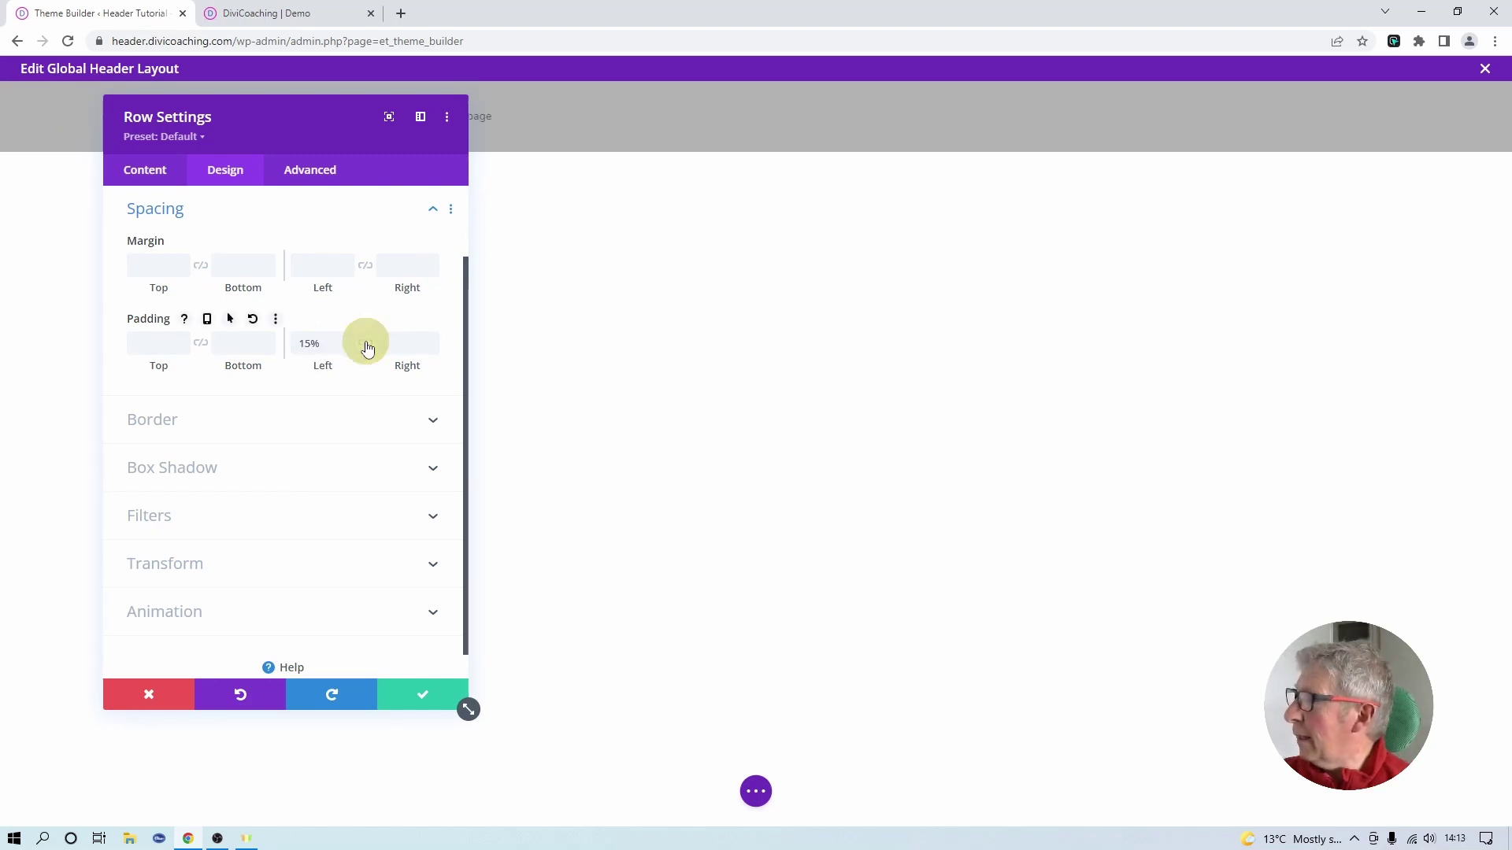
click(365, 342)
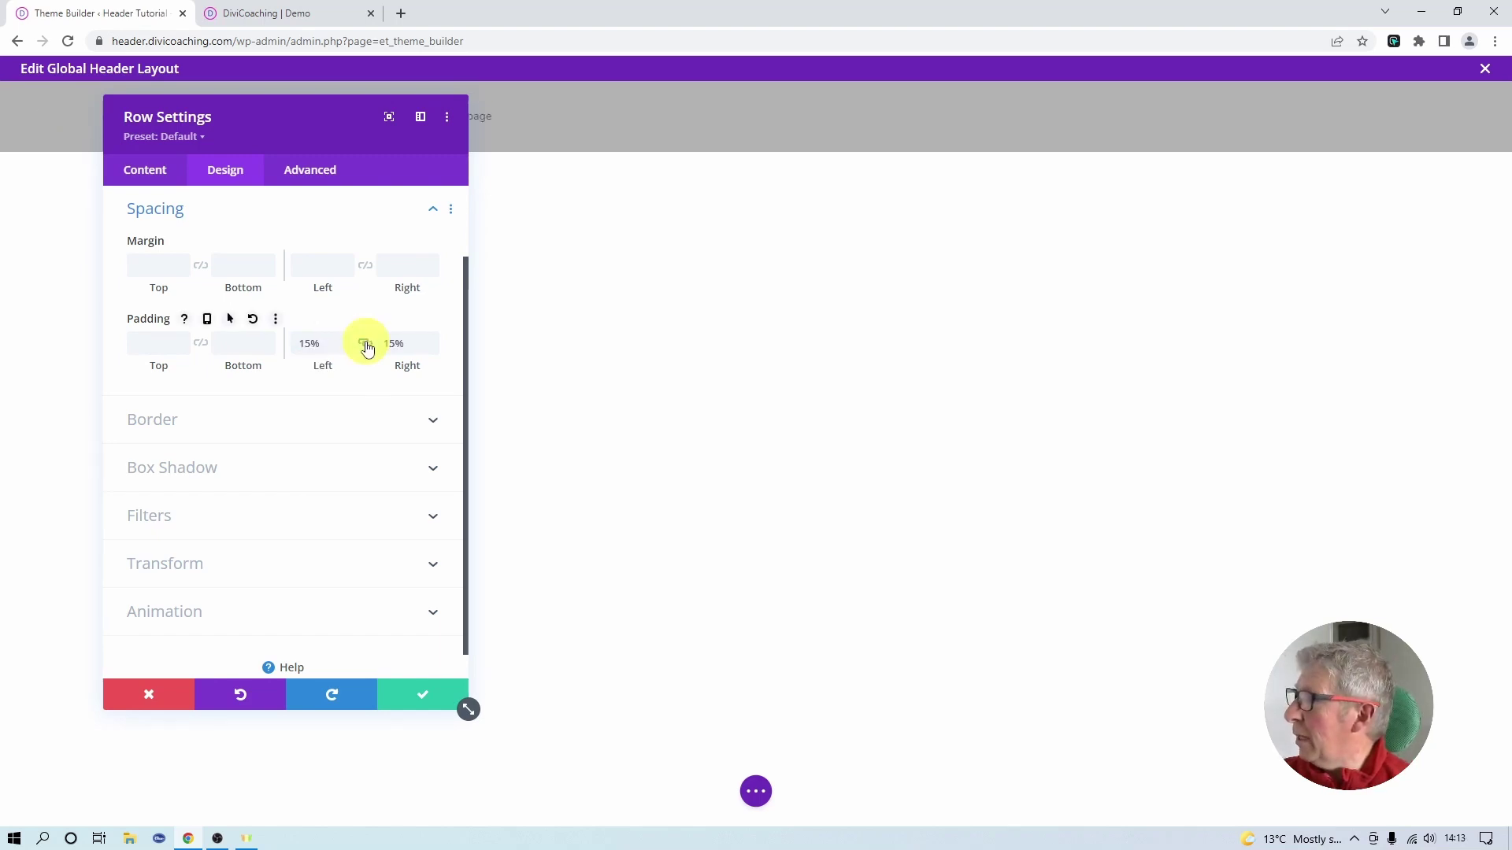
click(419, 700)
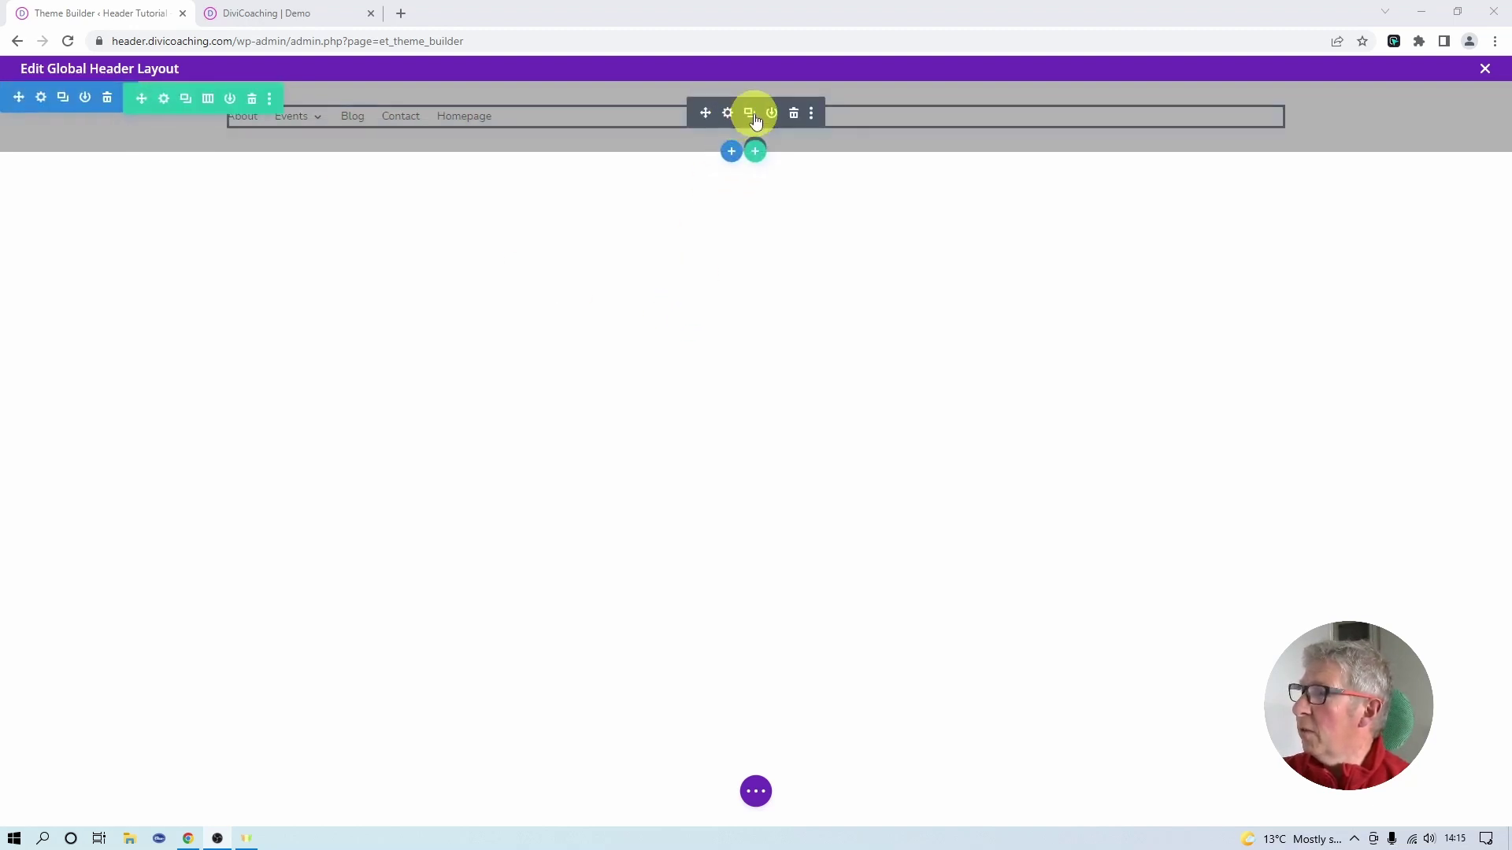
- Add inTheCity.png from the media library as the Menu module's logo
click(728, 111)
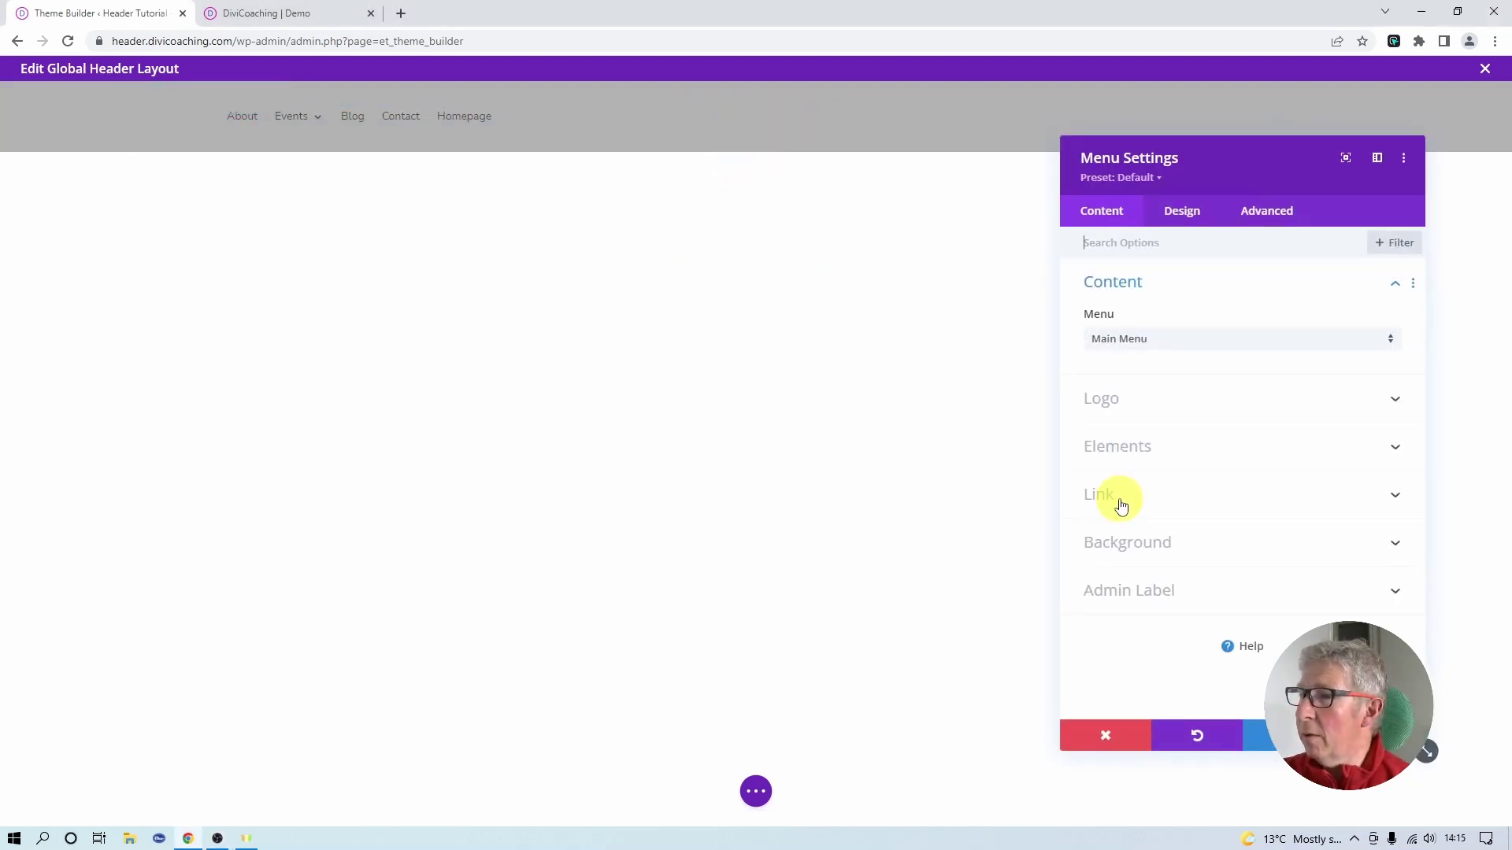
click(1107, 400)
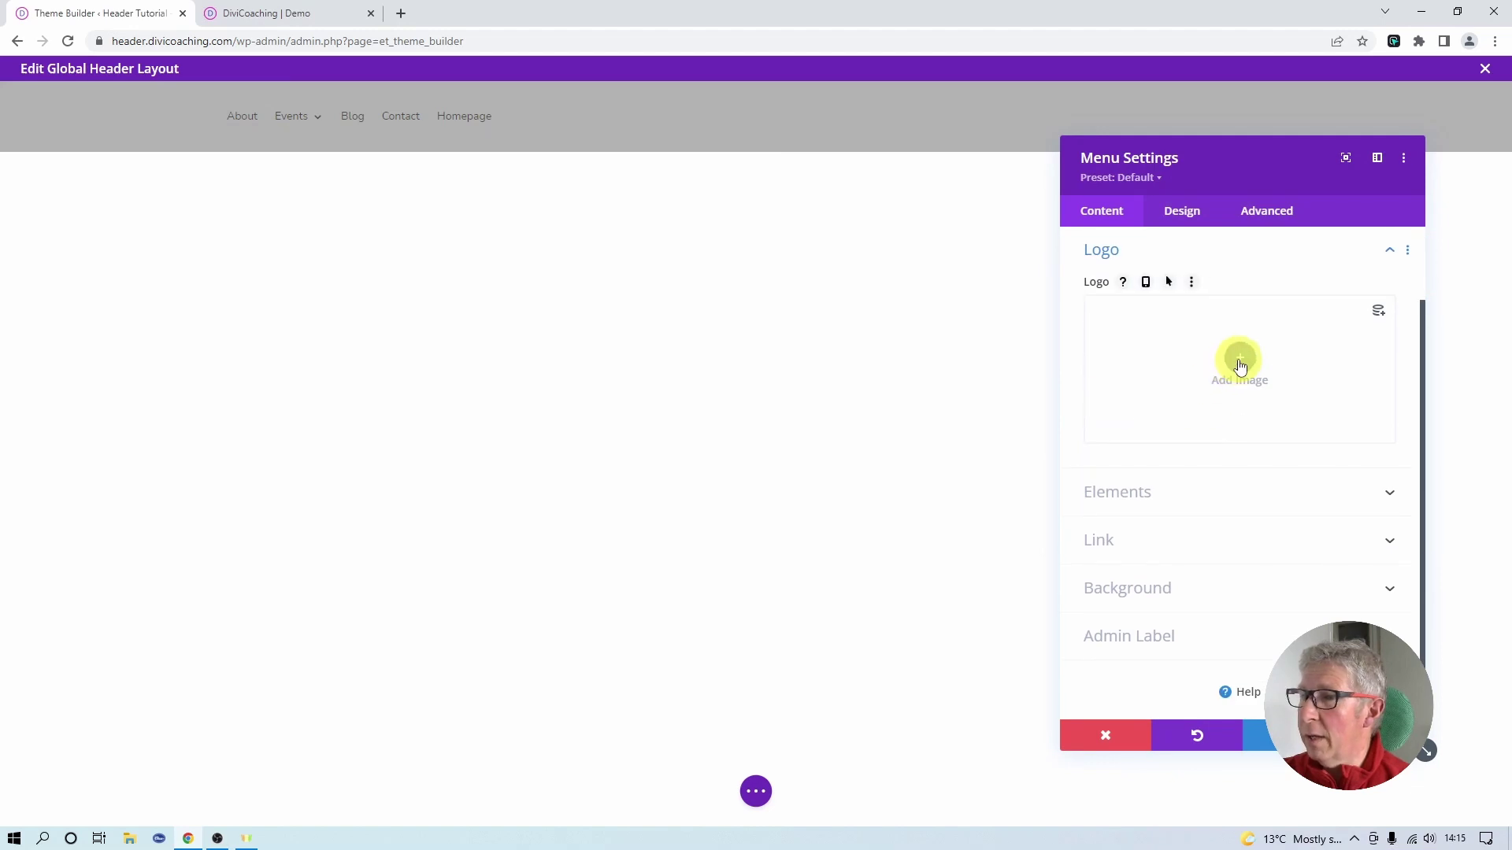
click(1238, 366)
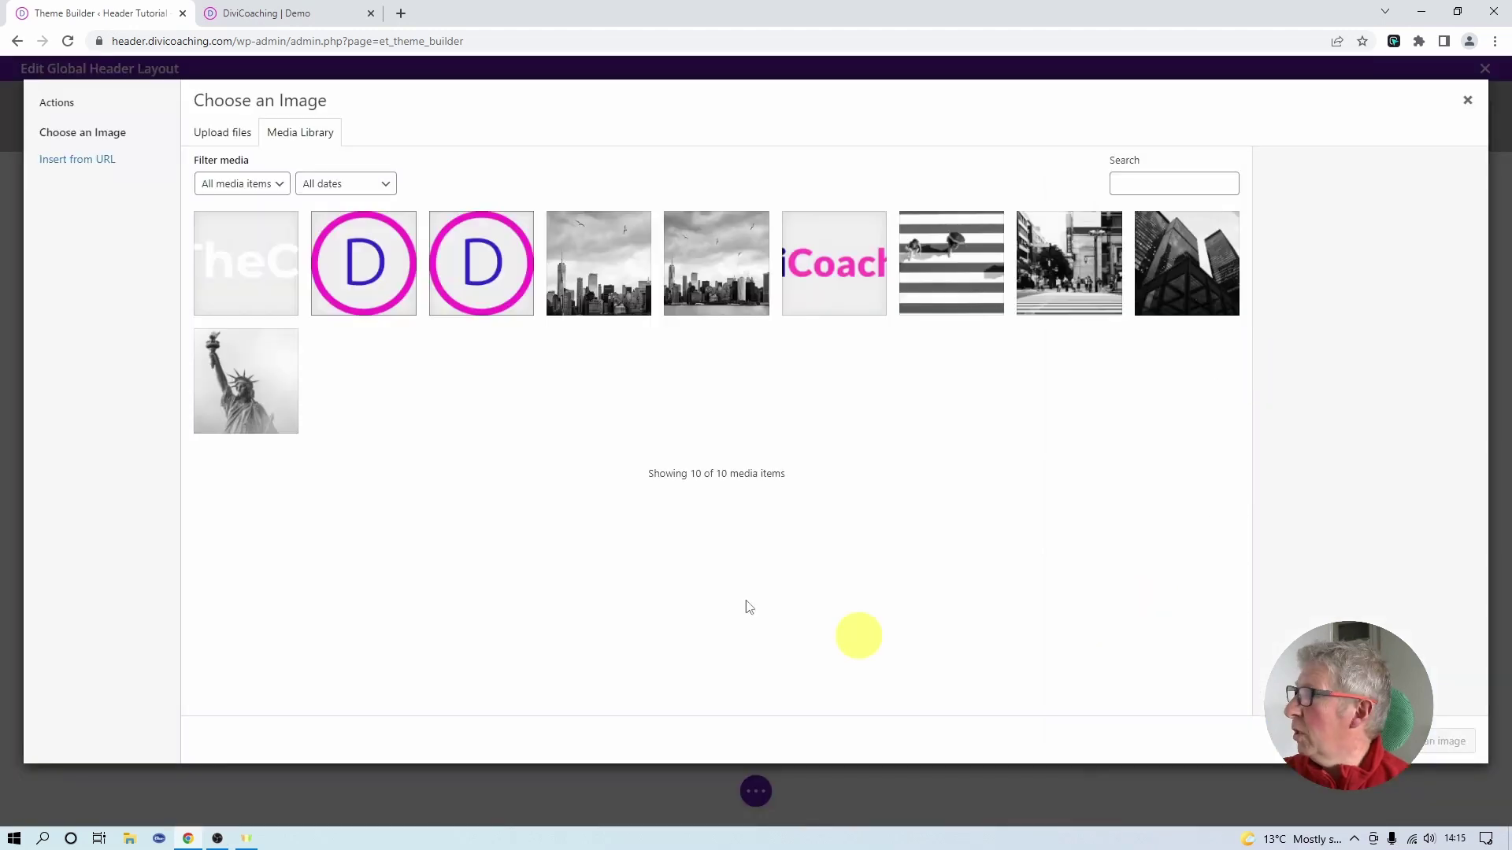
click(257, 279)
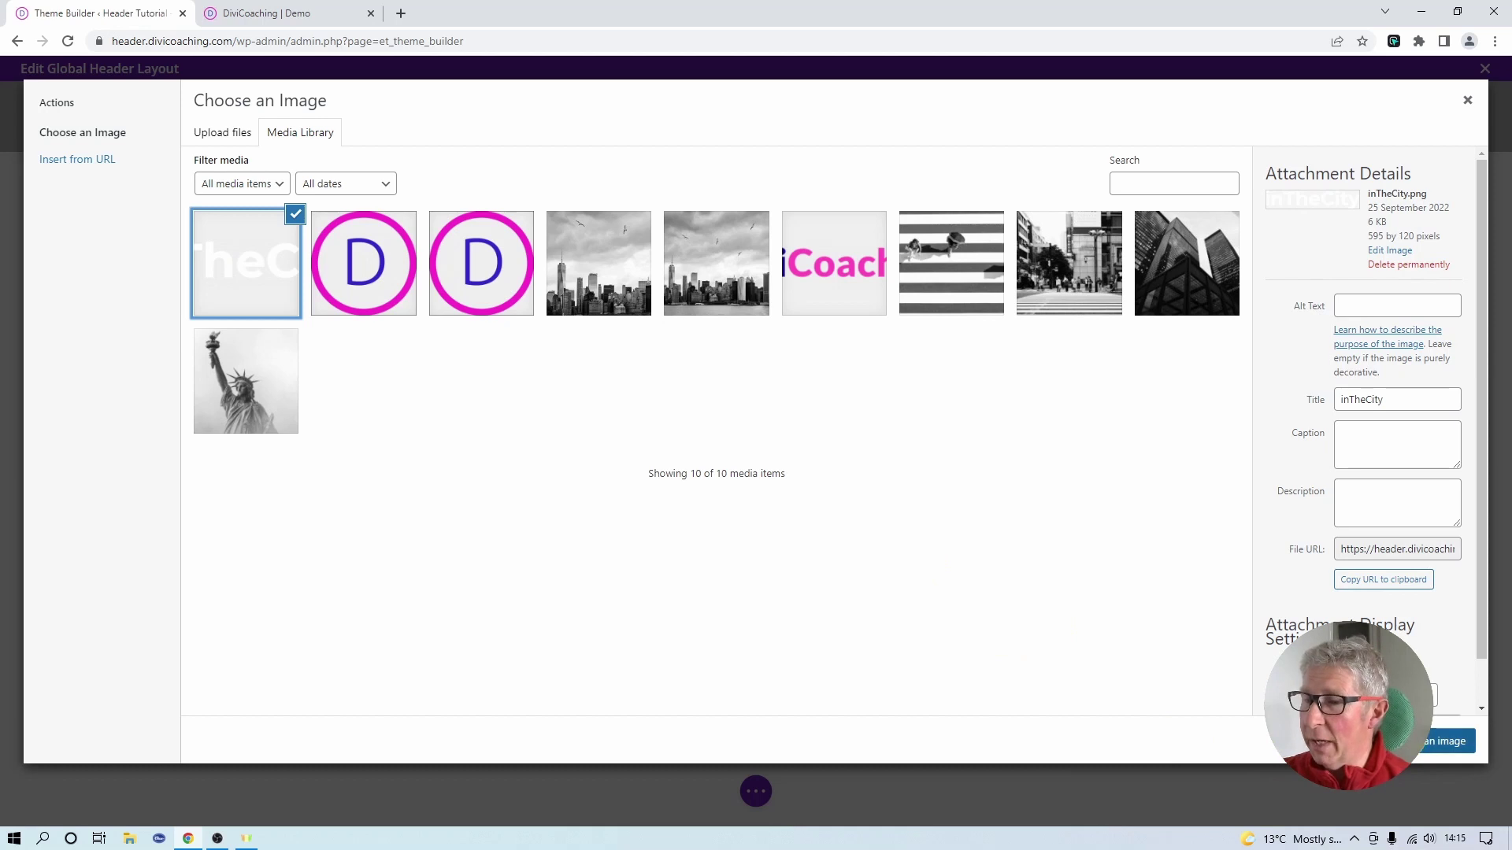
click(1406, 743)
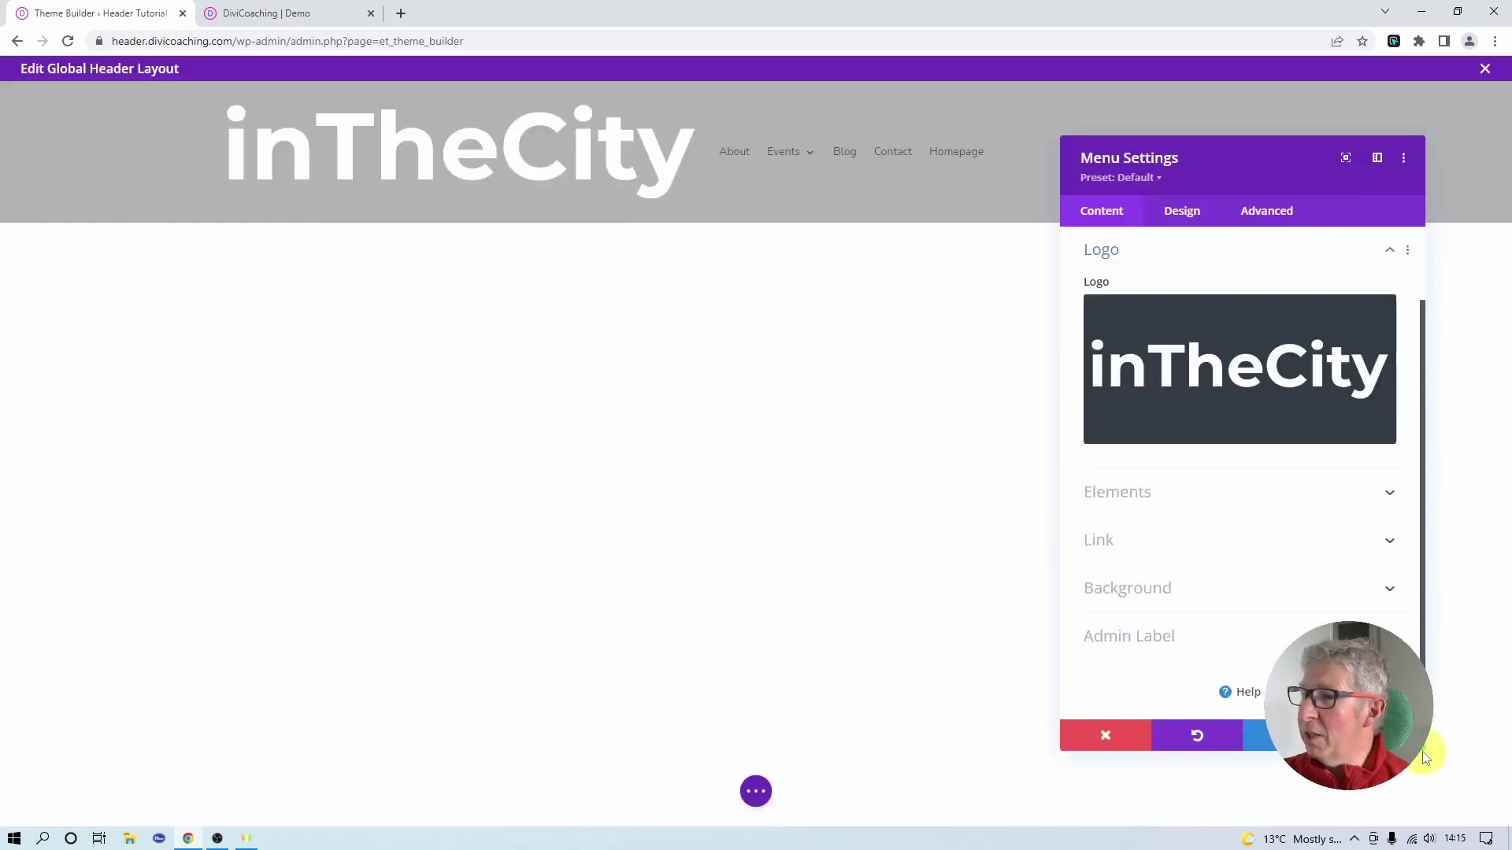
- Set the menu's logo width to 15vw on desktop, 25vw on tablet and 50vw on phone, and save the module
click(1173, 213)
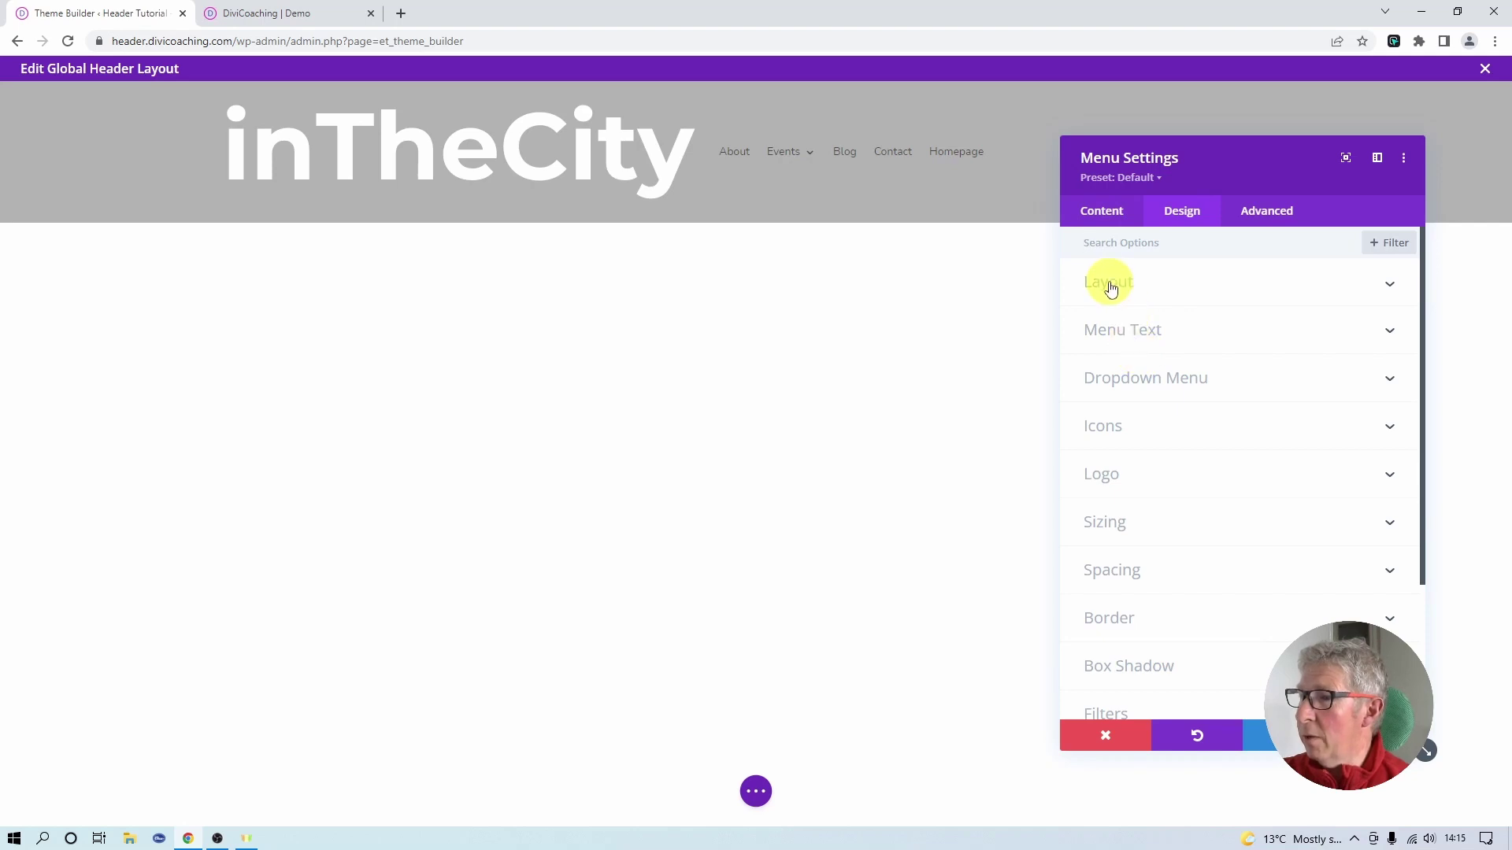
click(1107, 523)
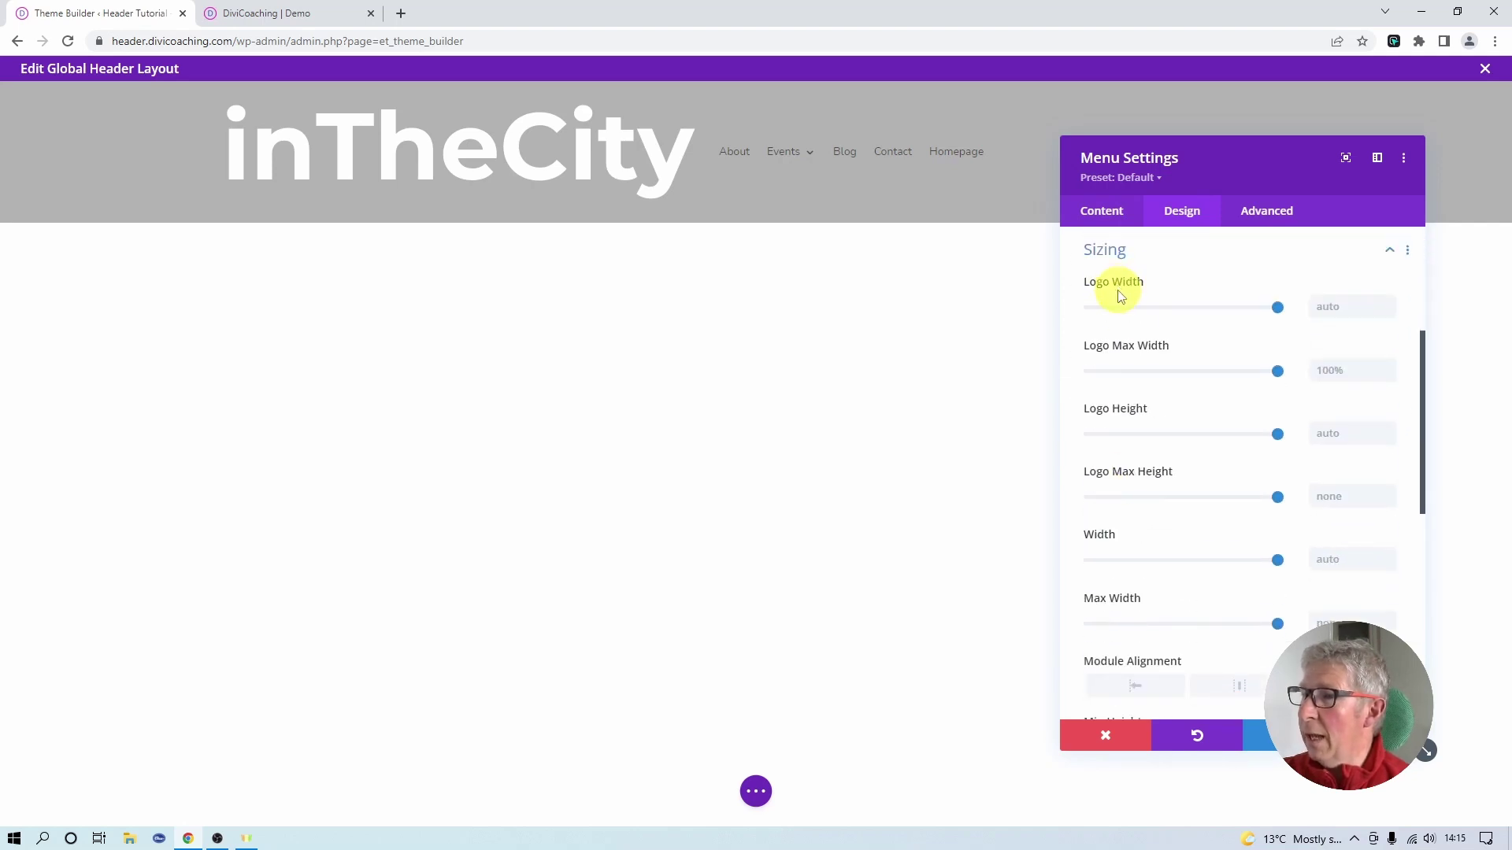
click(1316, 305)
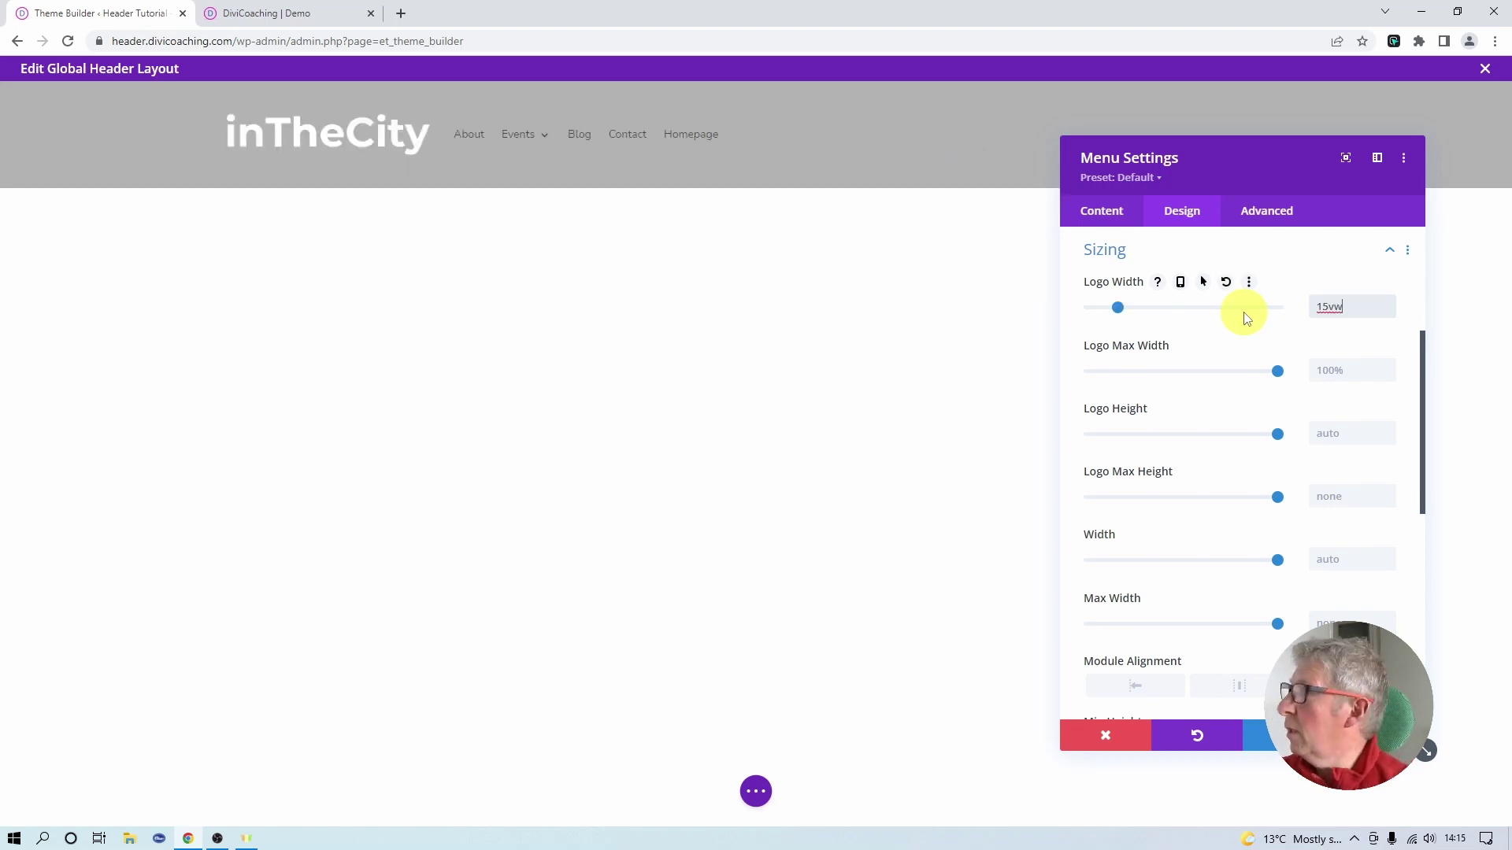
click(1181, 283)
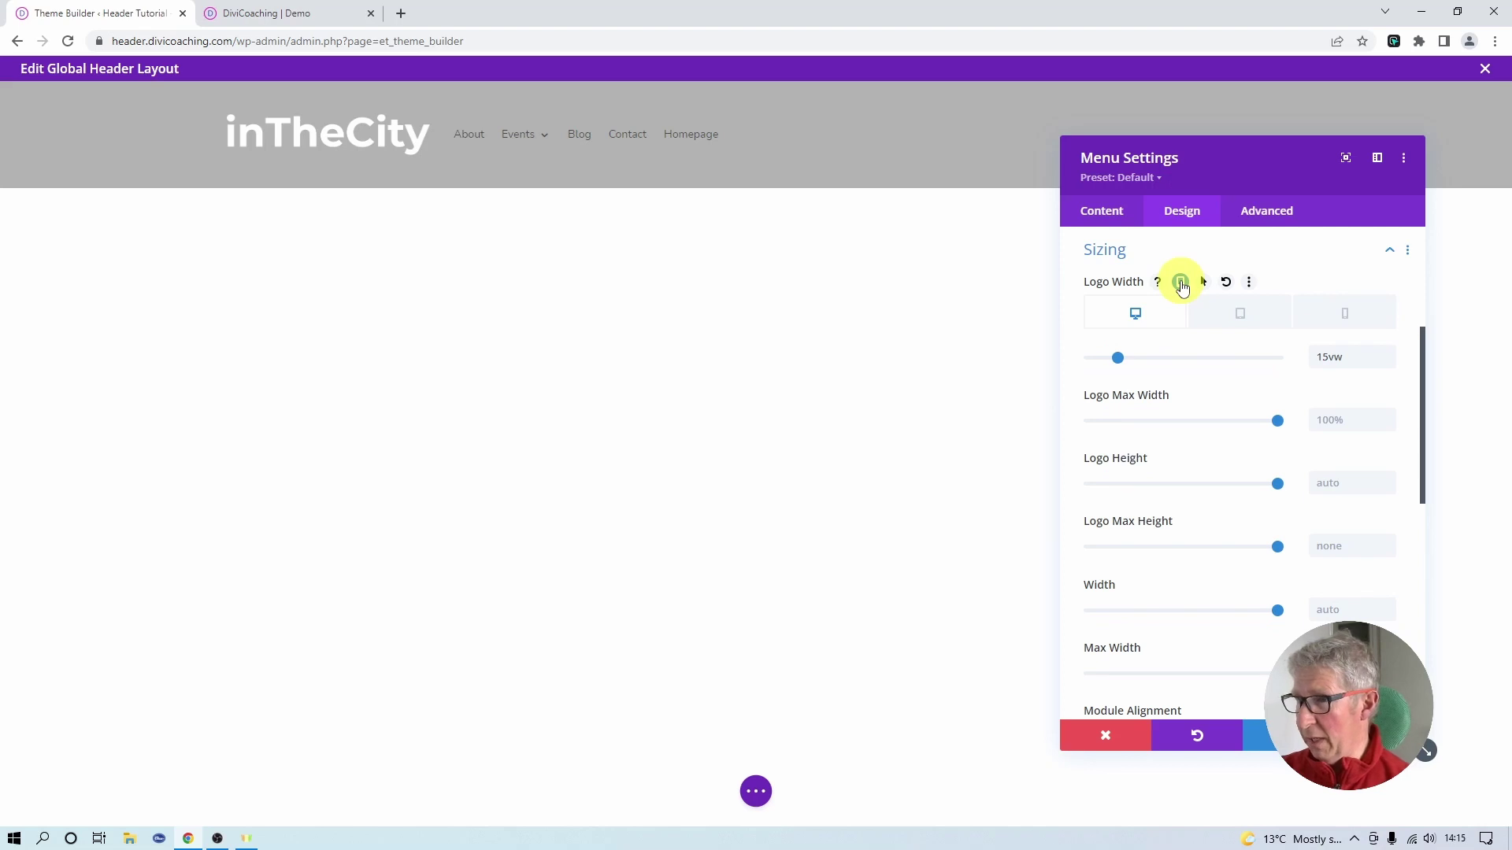
click(1240, 313)
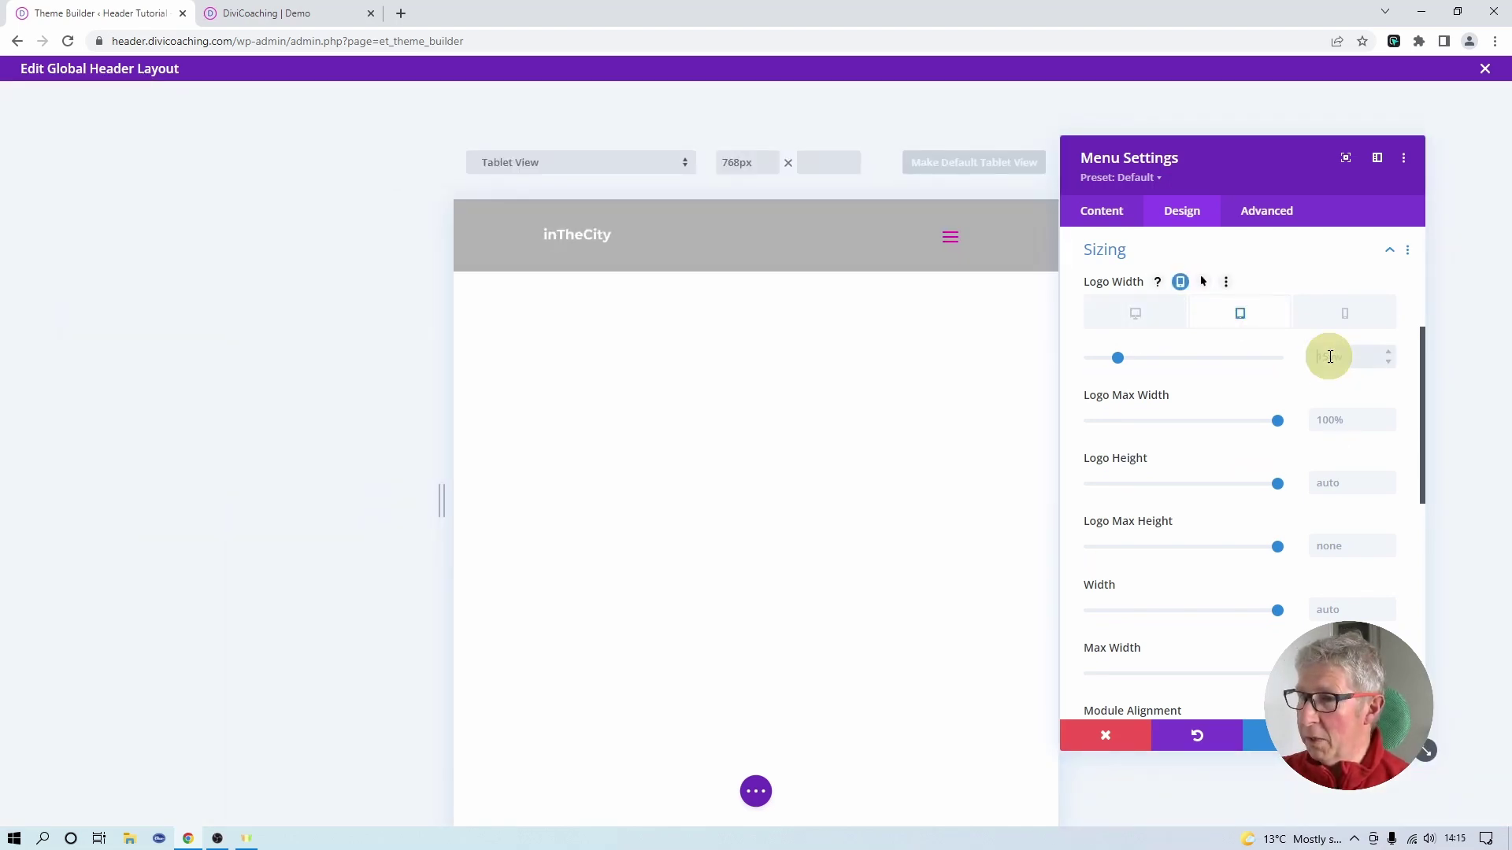
text(vw)
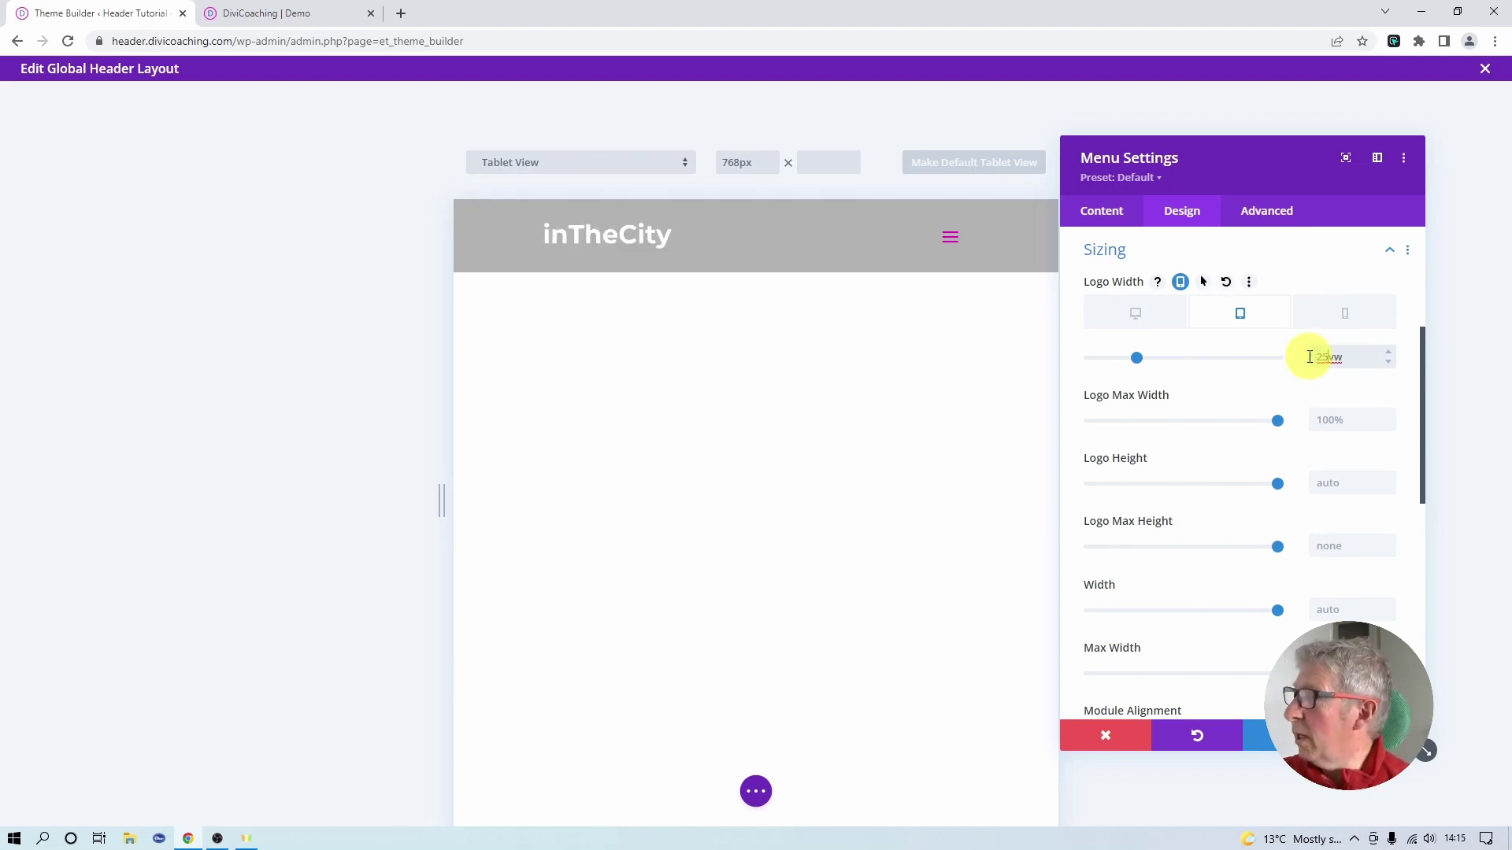
click(1344, 314)
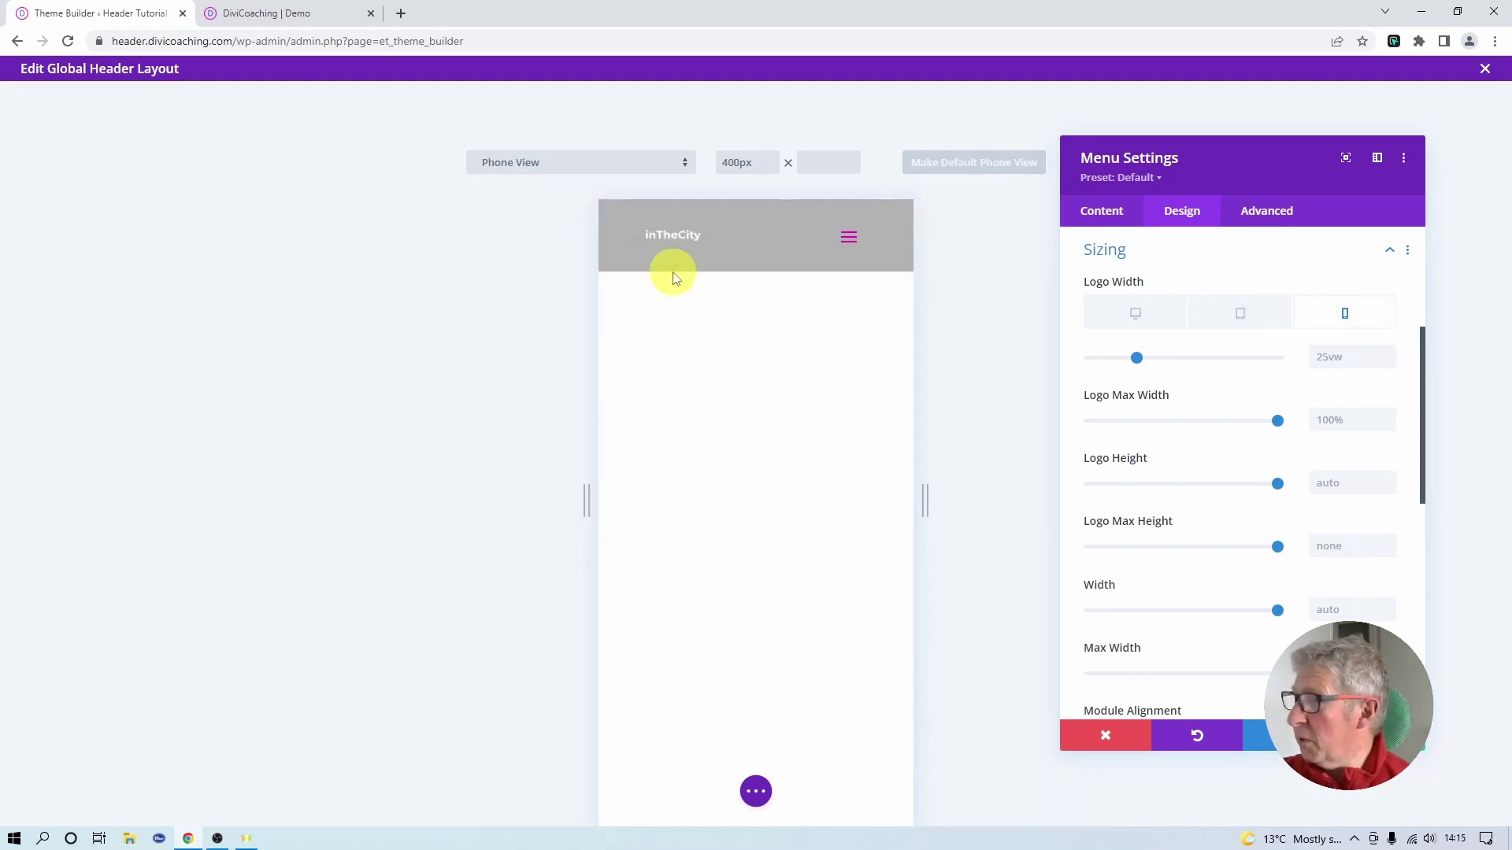
click(1330, 359)
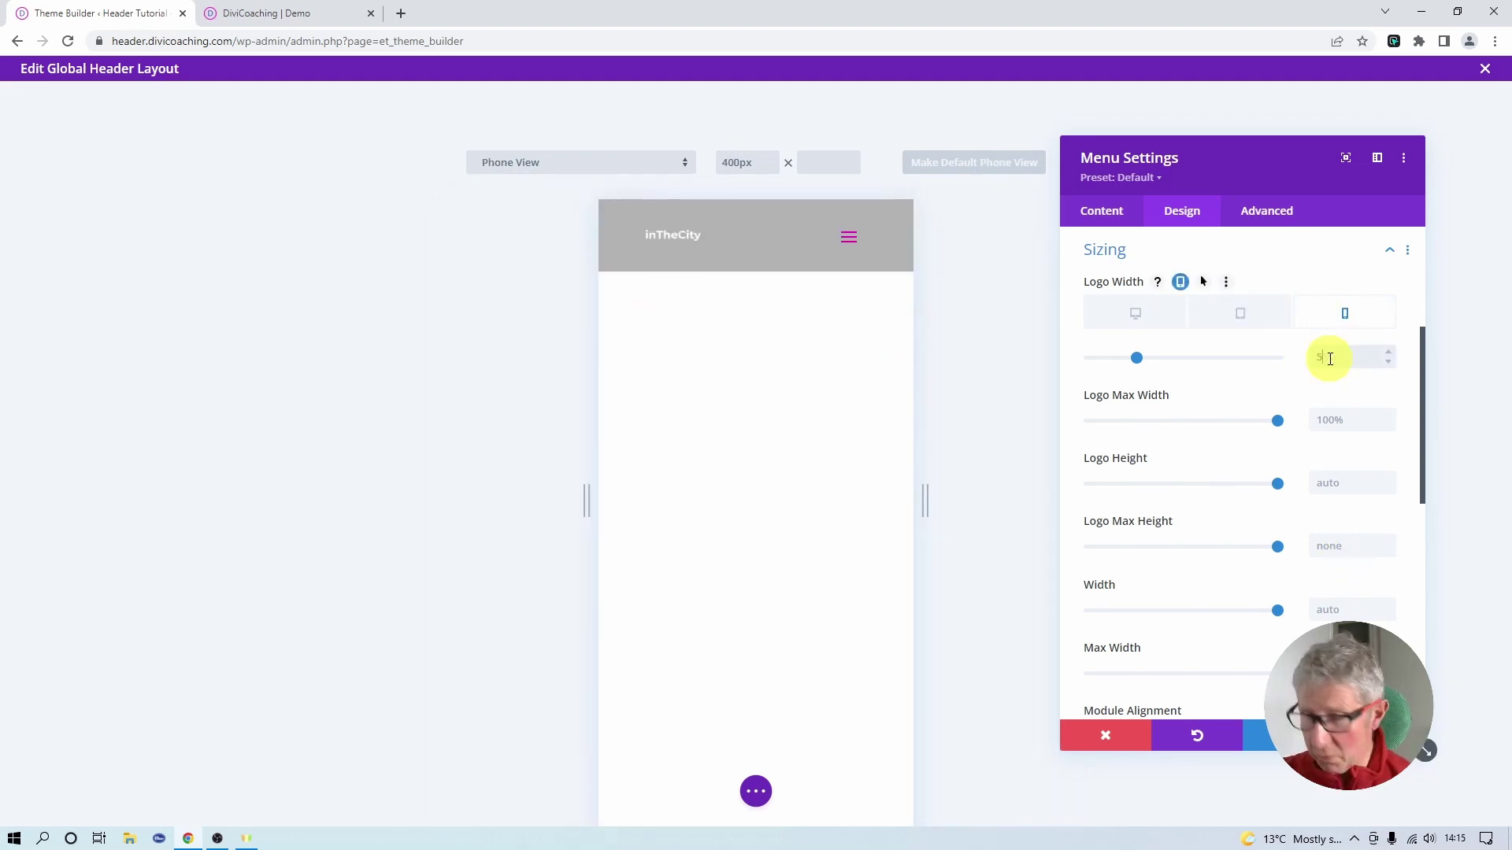
text(50vw)
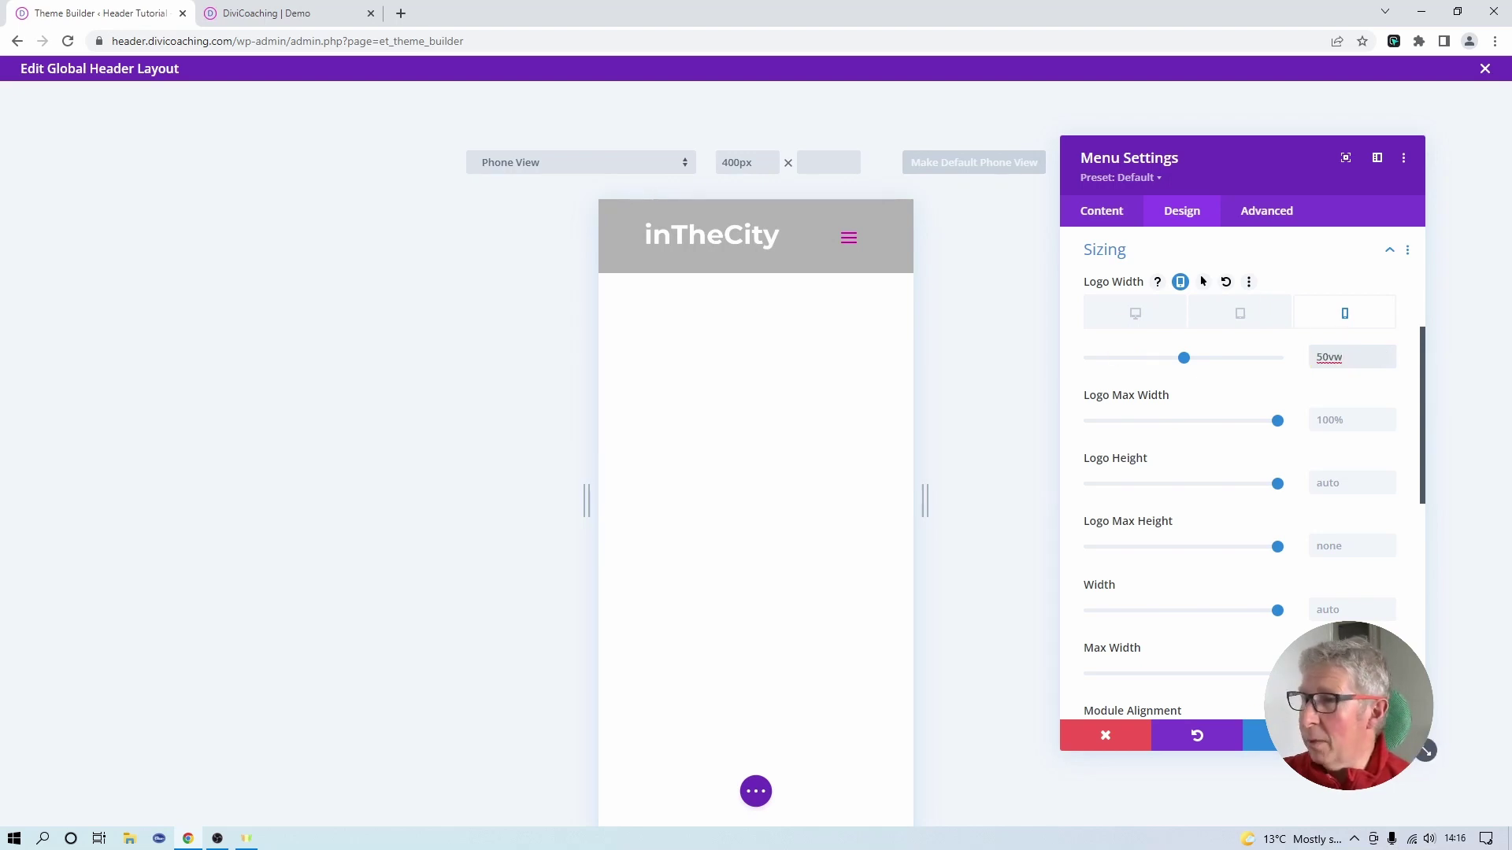
key(Return)
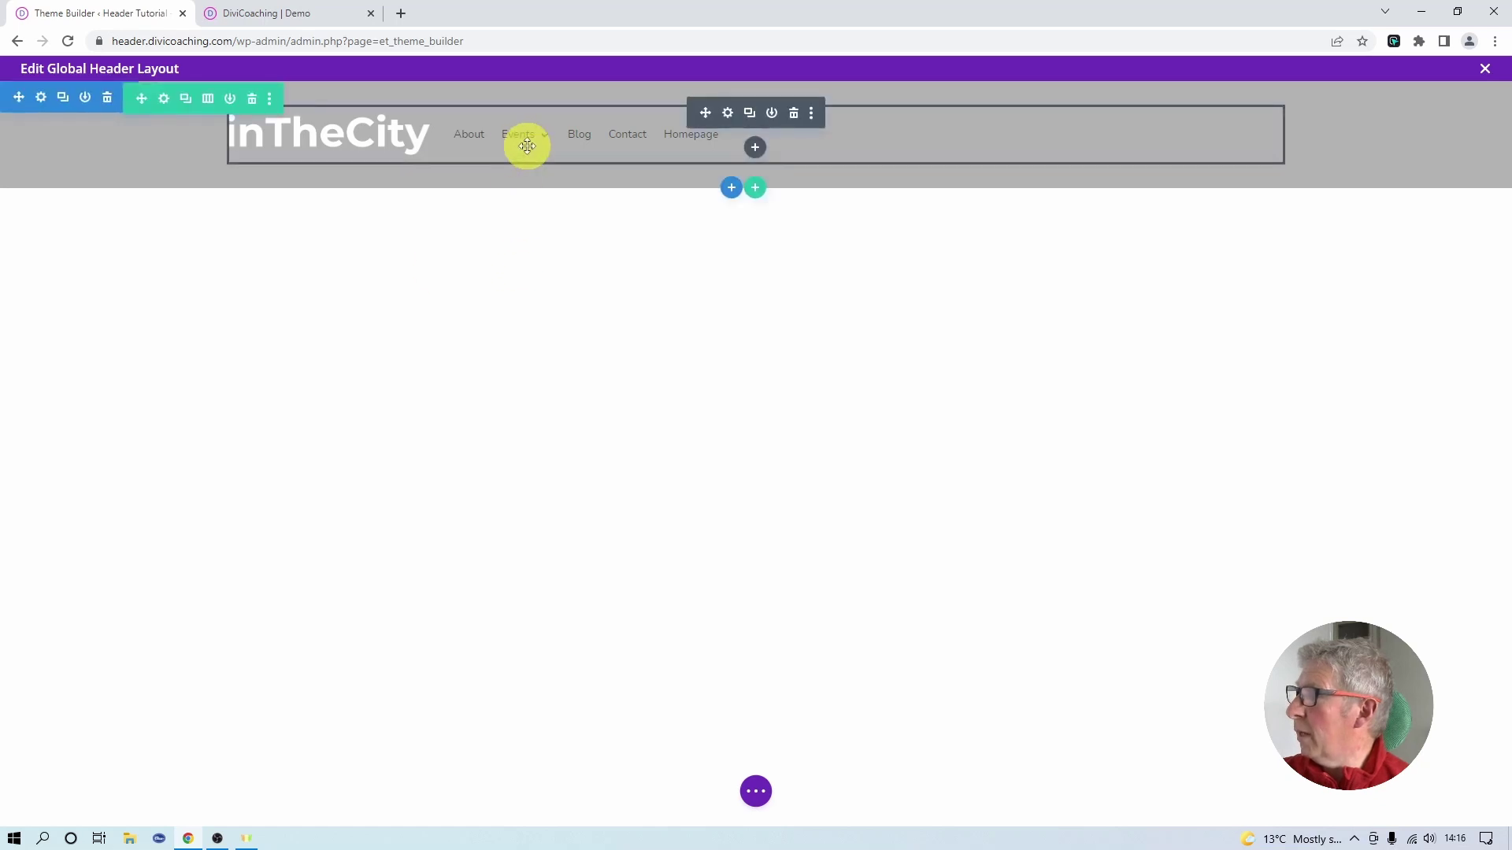
- Right-align the Menu module's text in its design settings
click(728, 120)
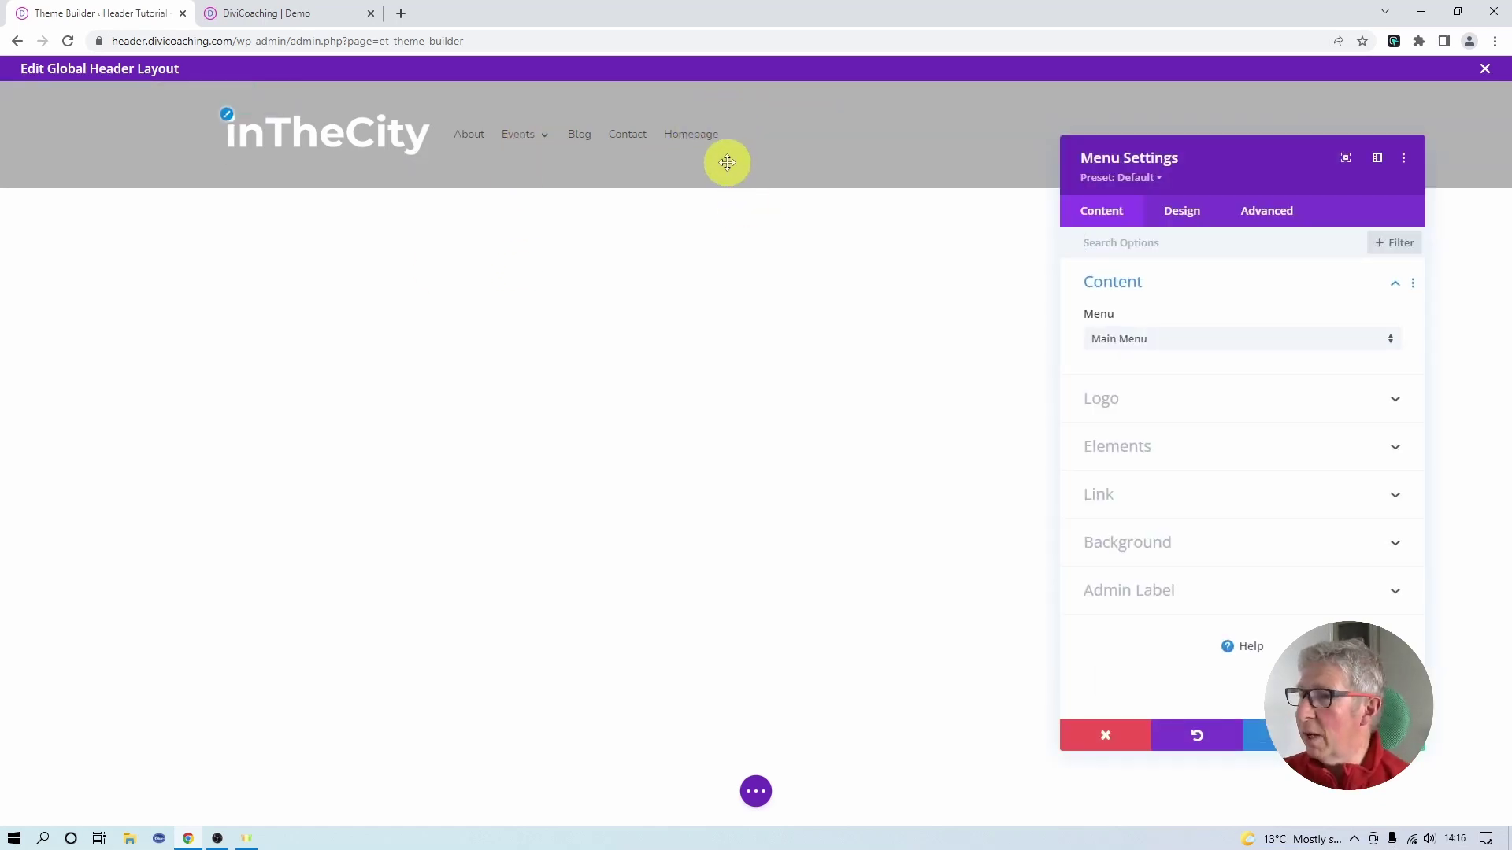
click(1178, 217)
click(1130, 331)
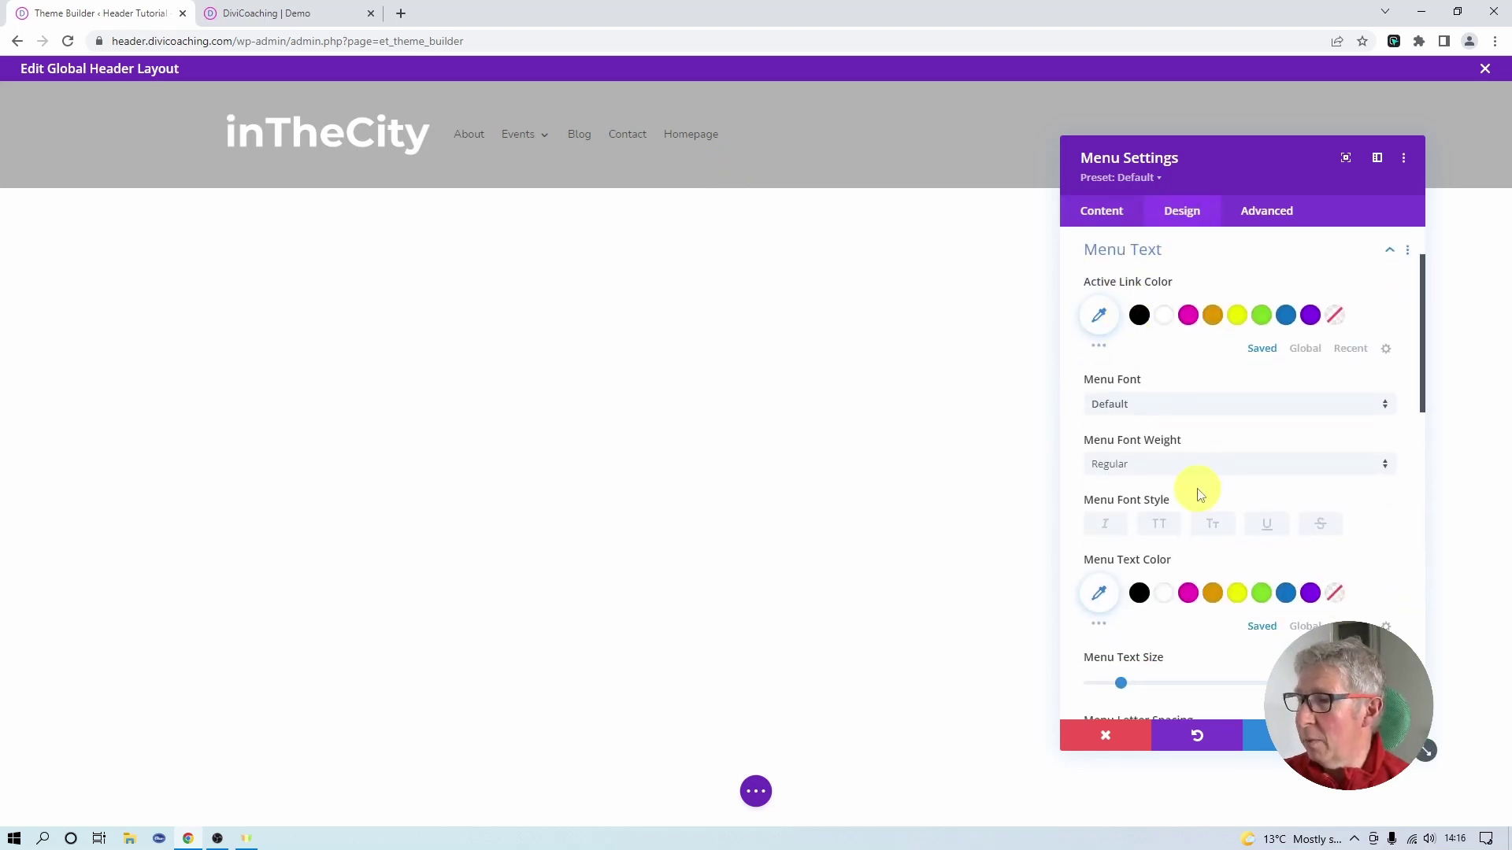
scroll(1197, 493, down, 10)
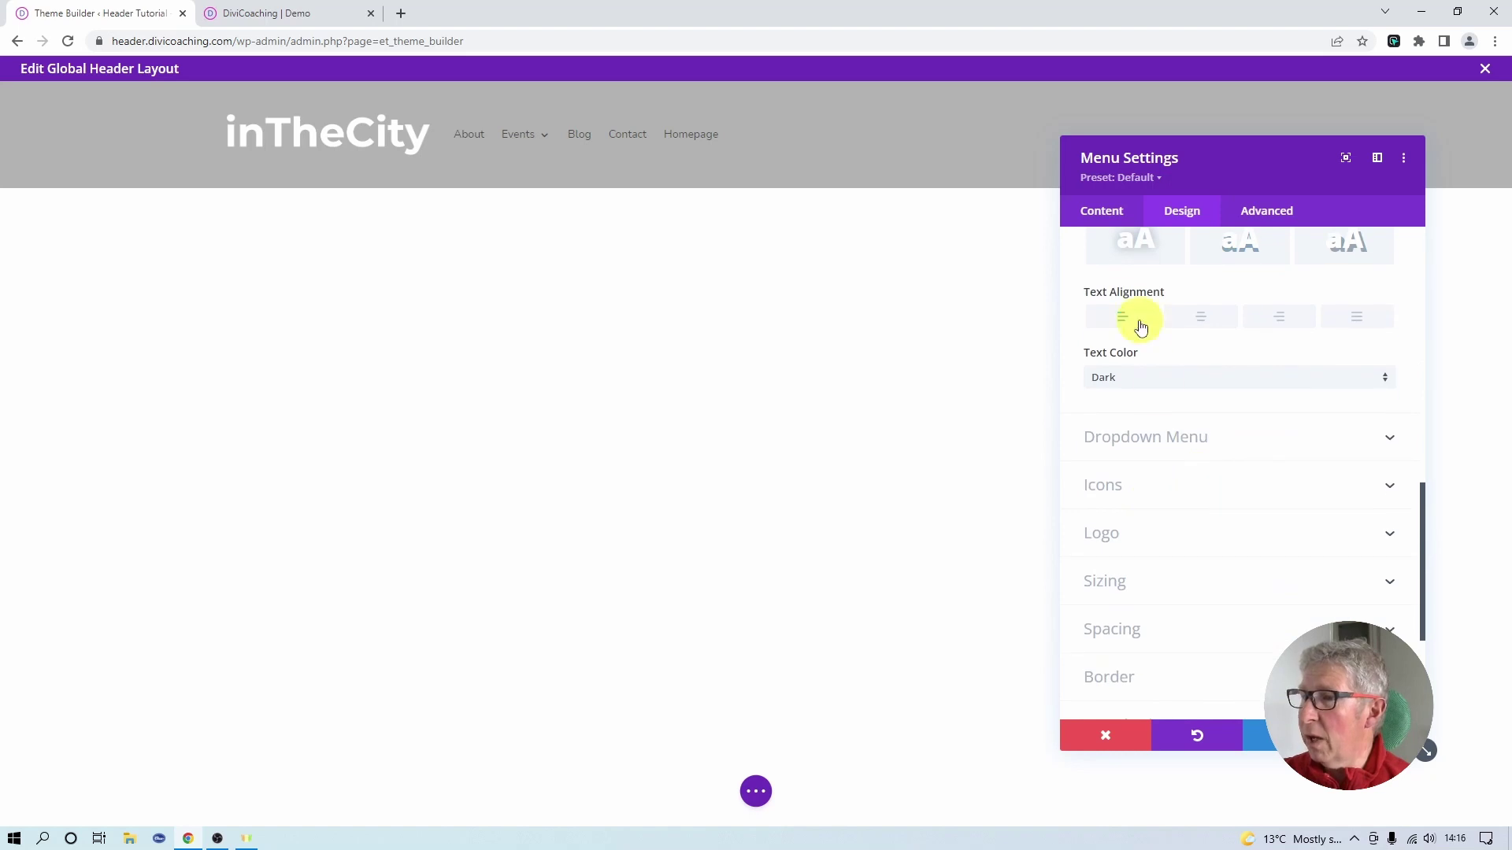
click(1285, 319)
drag(1262, 163, 752, 130)
mouse_move(1100, 155)
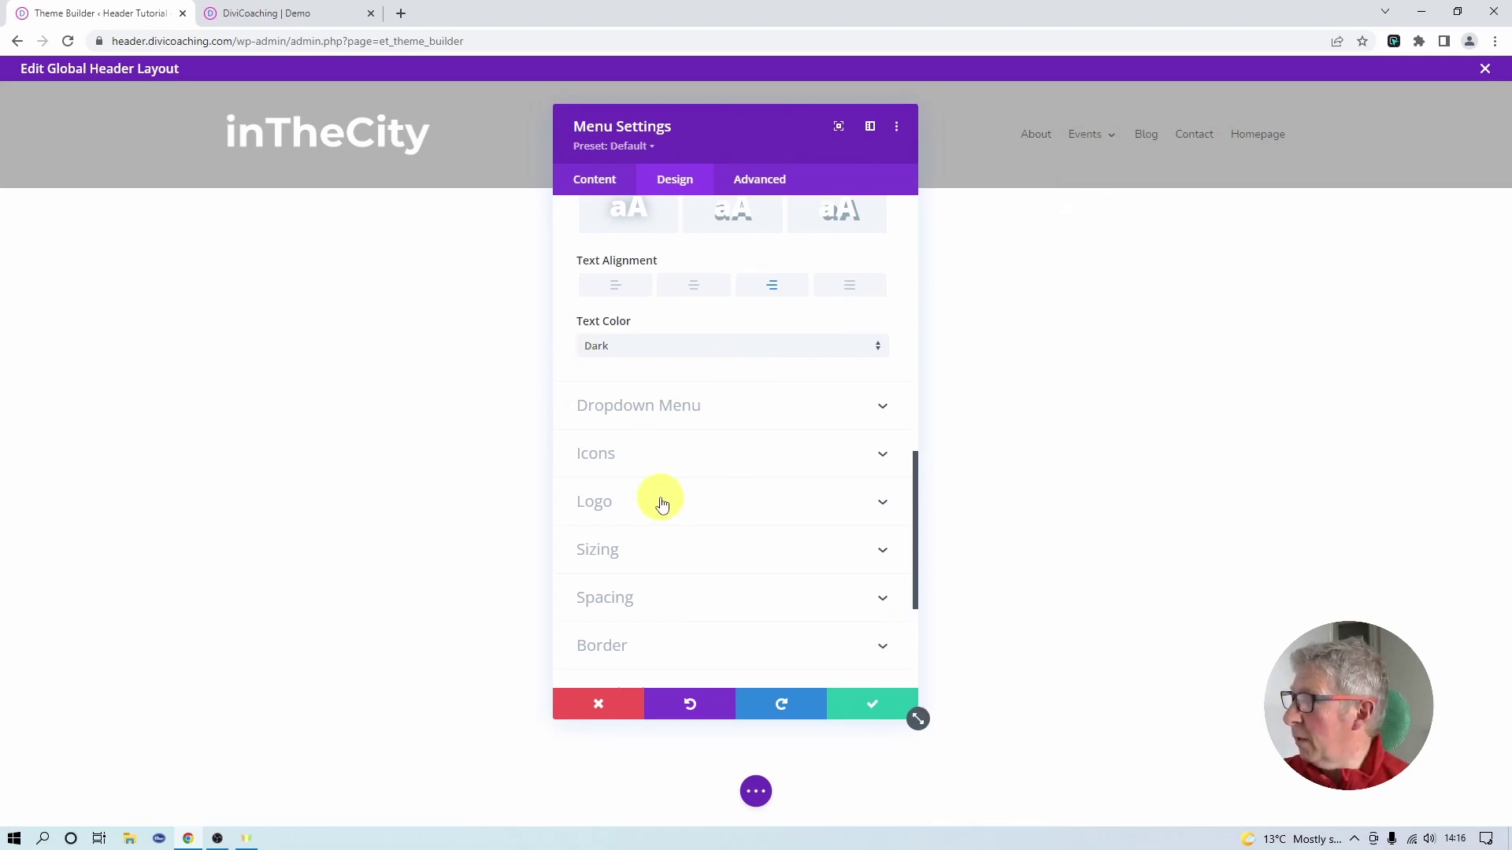
- Set the menu text color to white (#ffffff) and its font style to all uppercase
scroll(661, 504, up, 10)
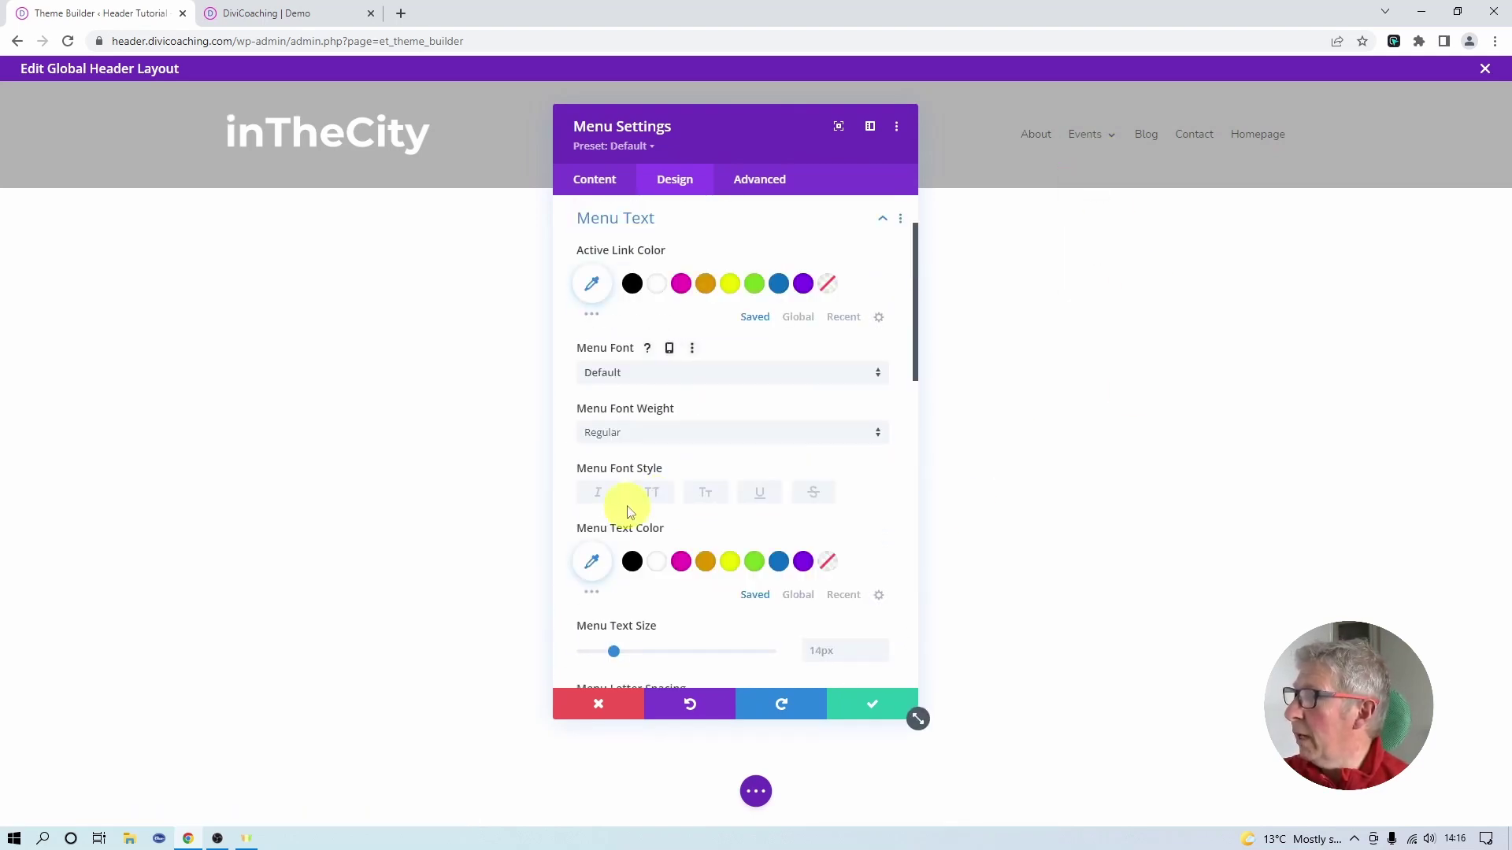
click(658, 562)
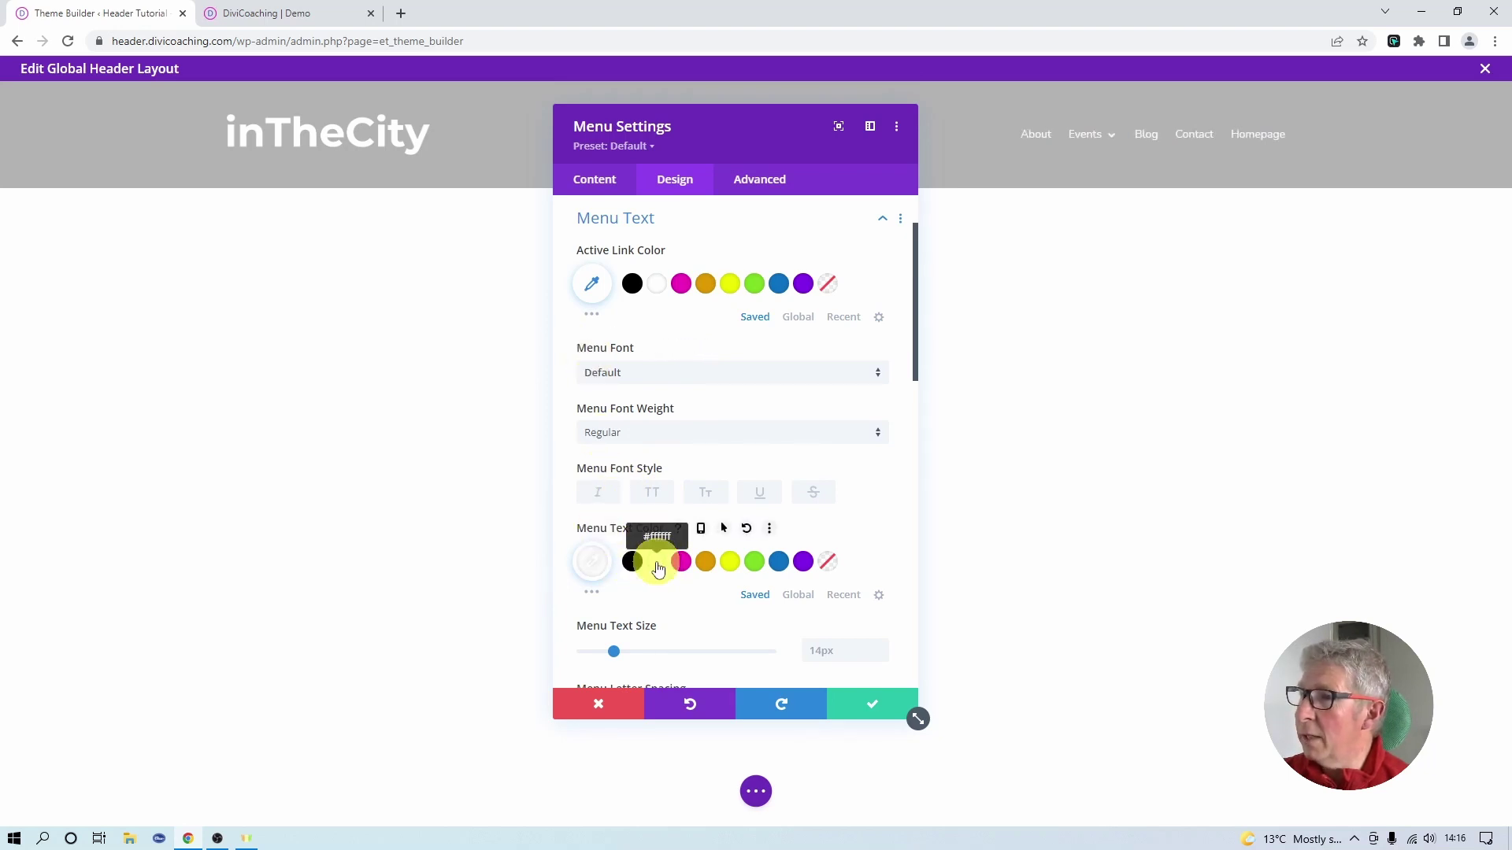
click(651, 494)
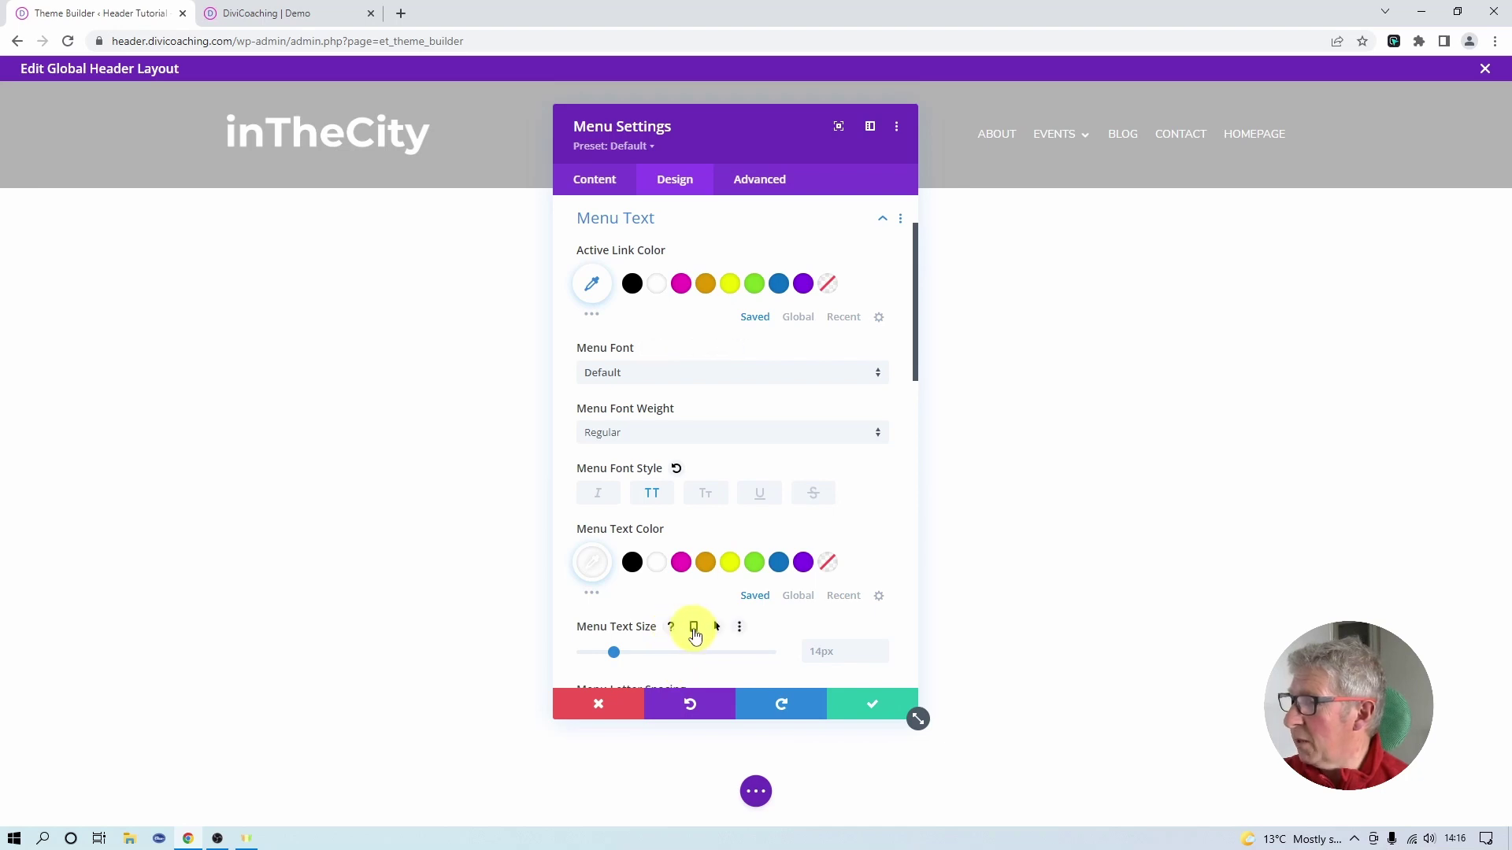
- Set the desktop menu text size to 1.2rem and the menu font weight to Semi Bold
click(694, 627)
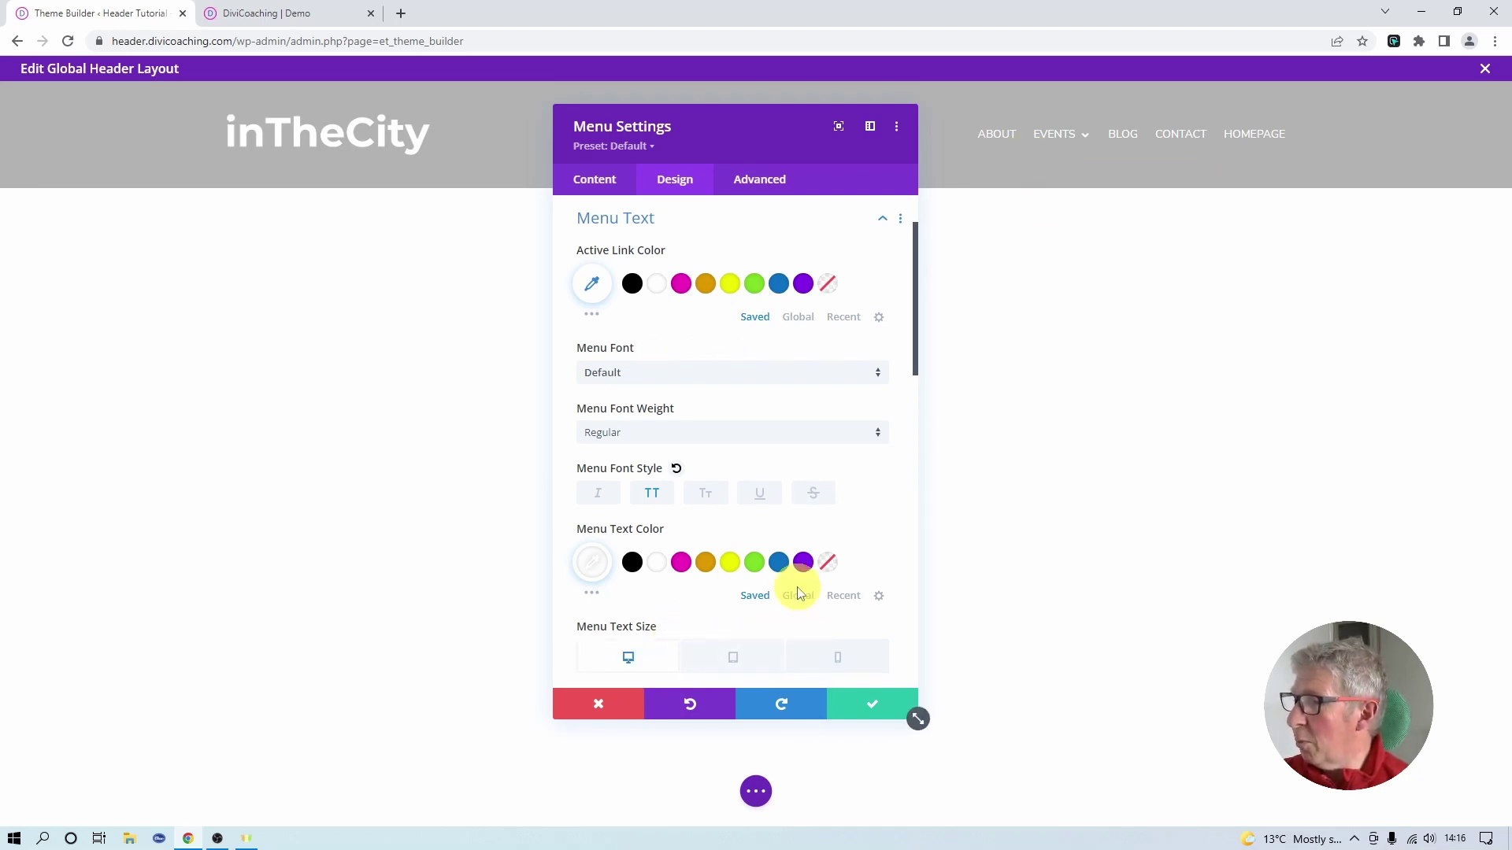
scroll(799, 592, down, 1)
click(818, 626)
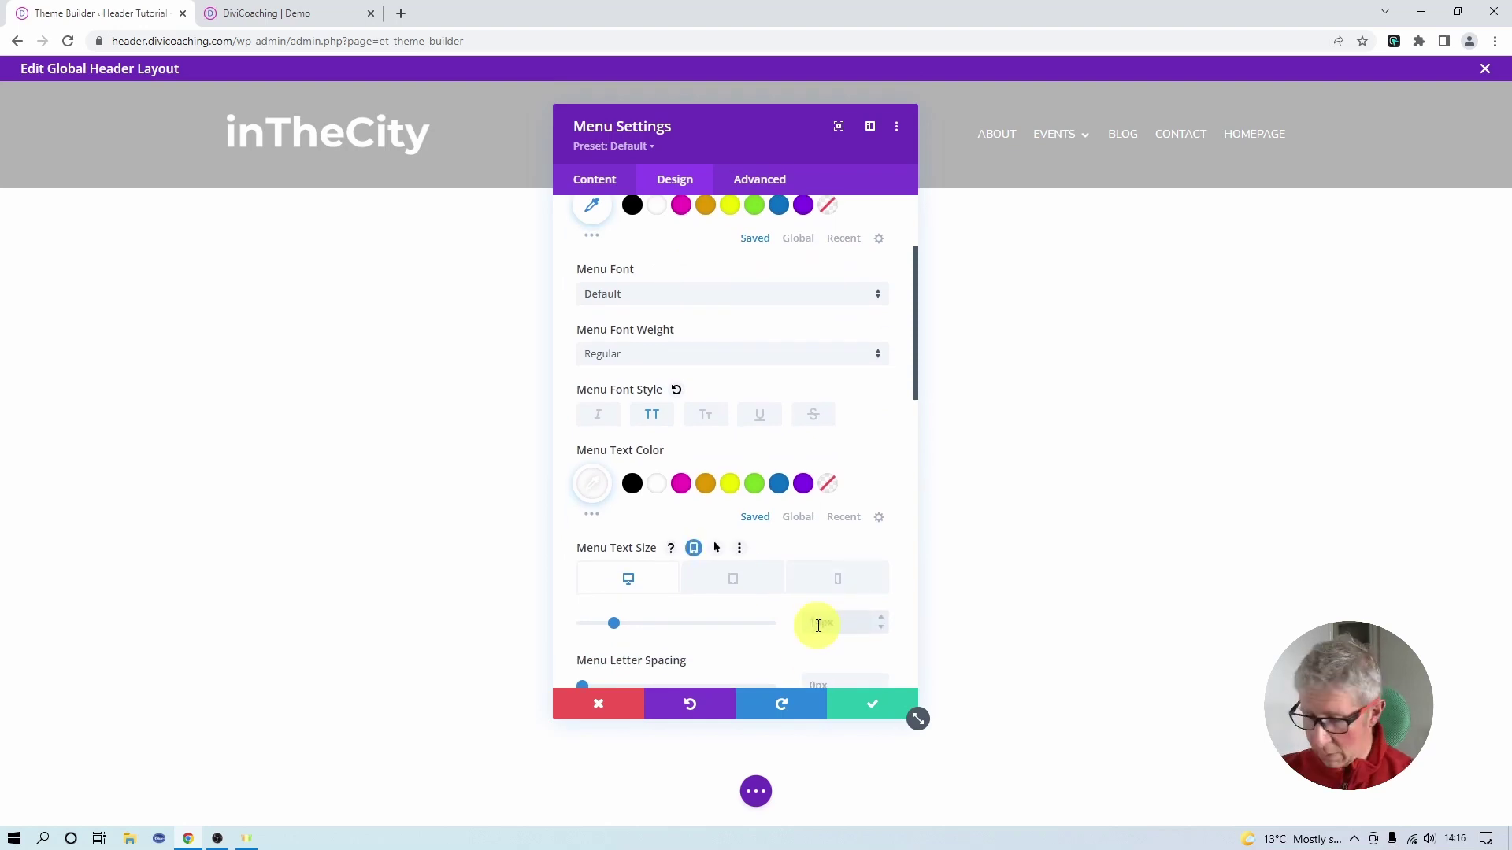
text(2px)
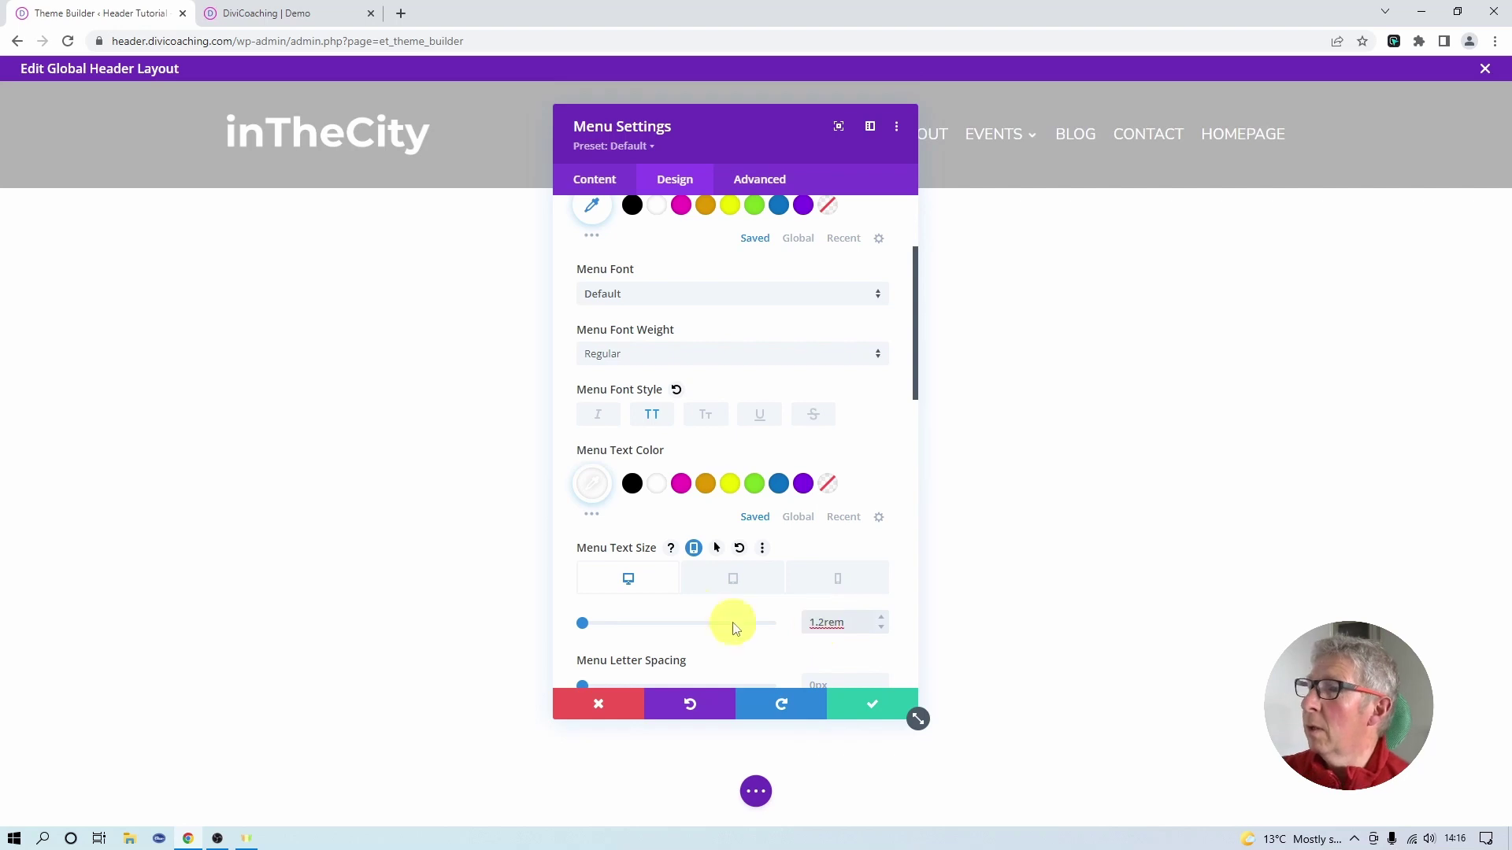
drag(693, 124, 644, 127)
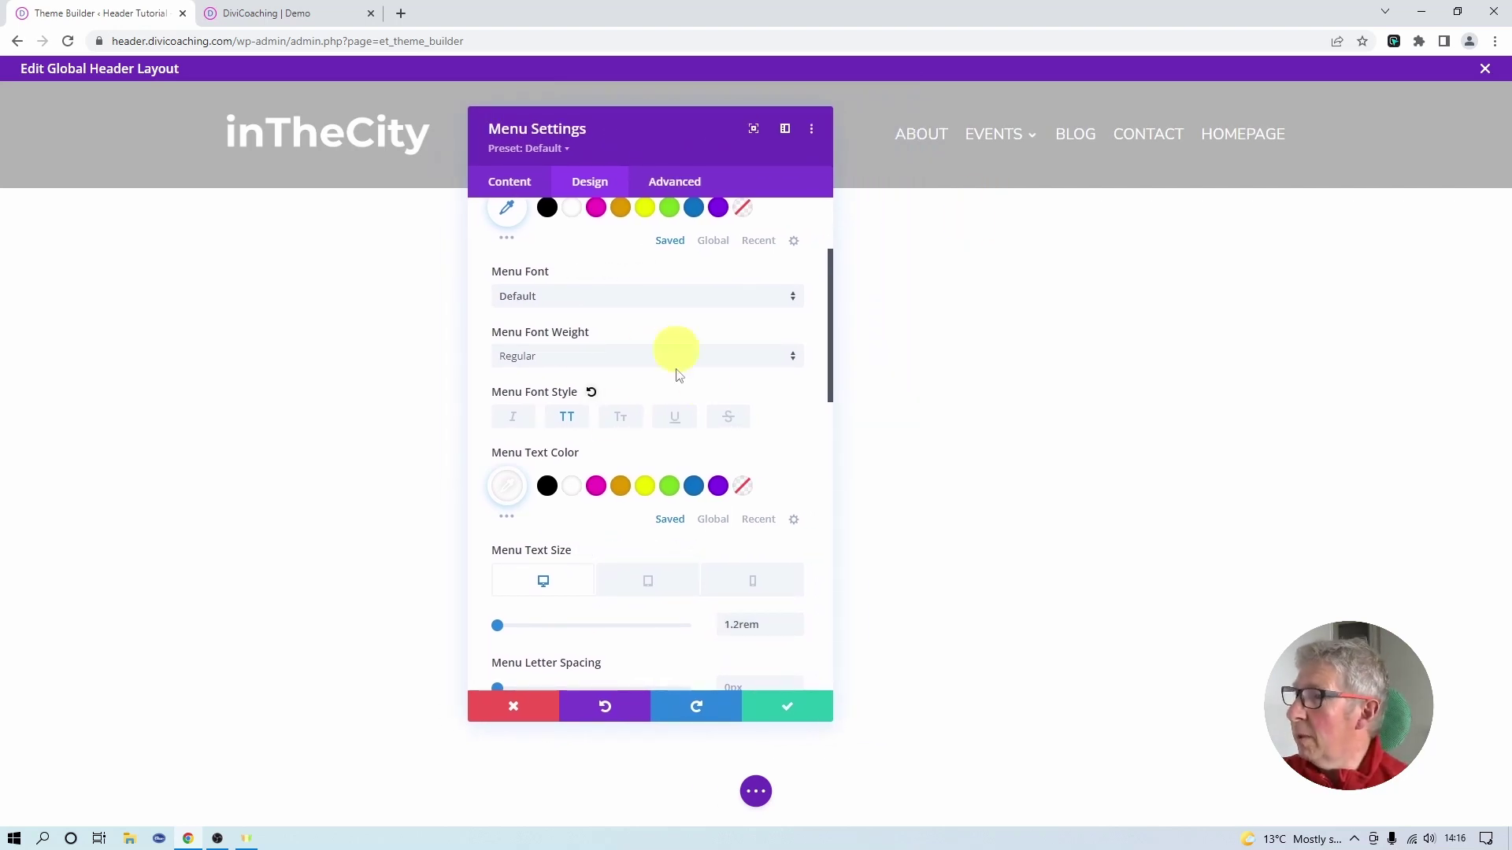
click(579, 355)
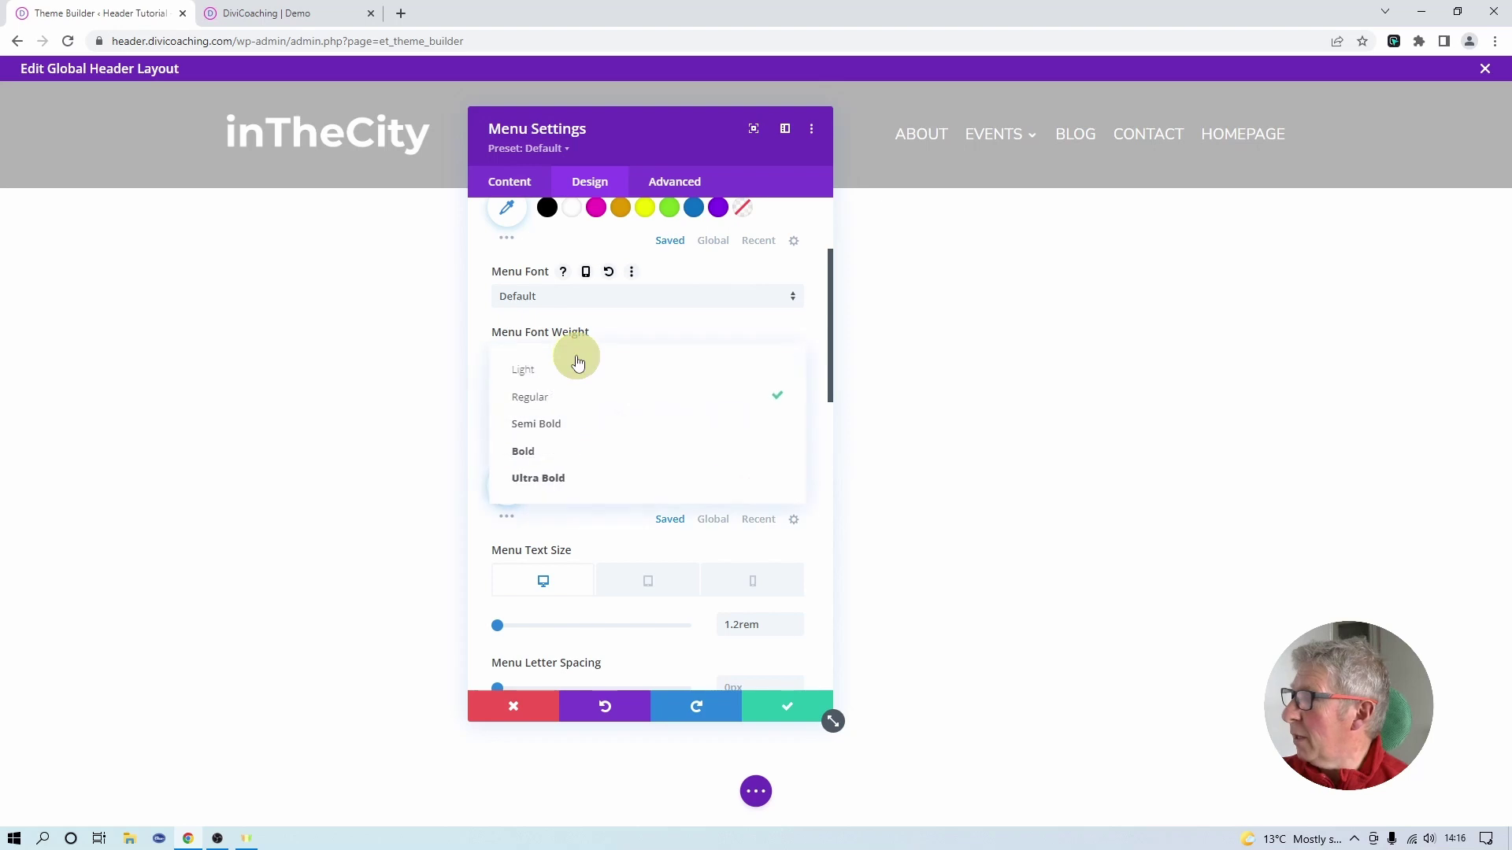
click(543, 432)
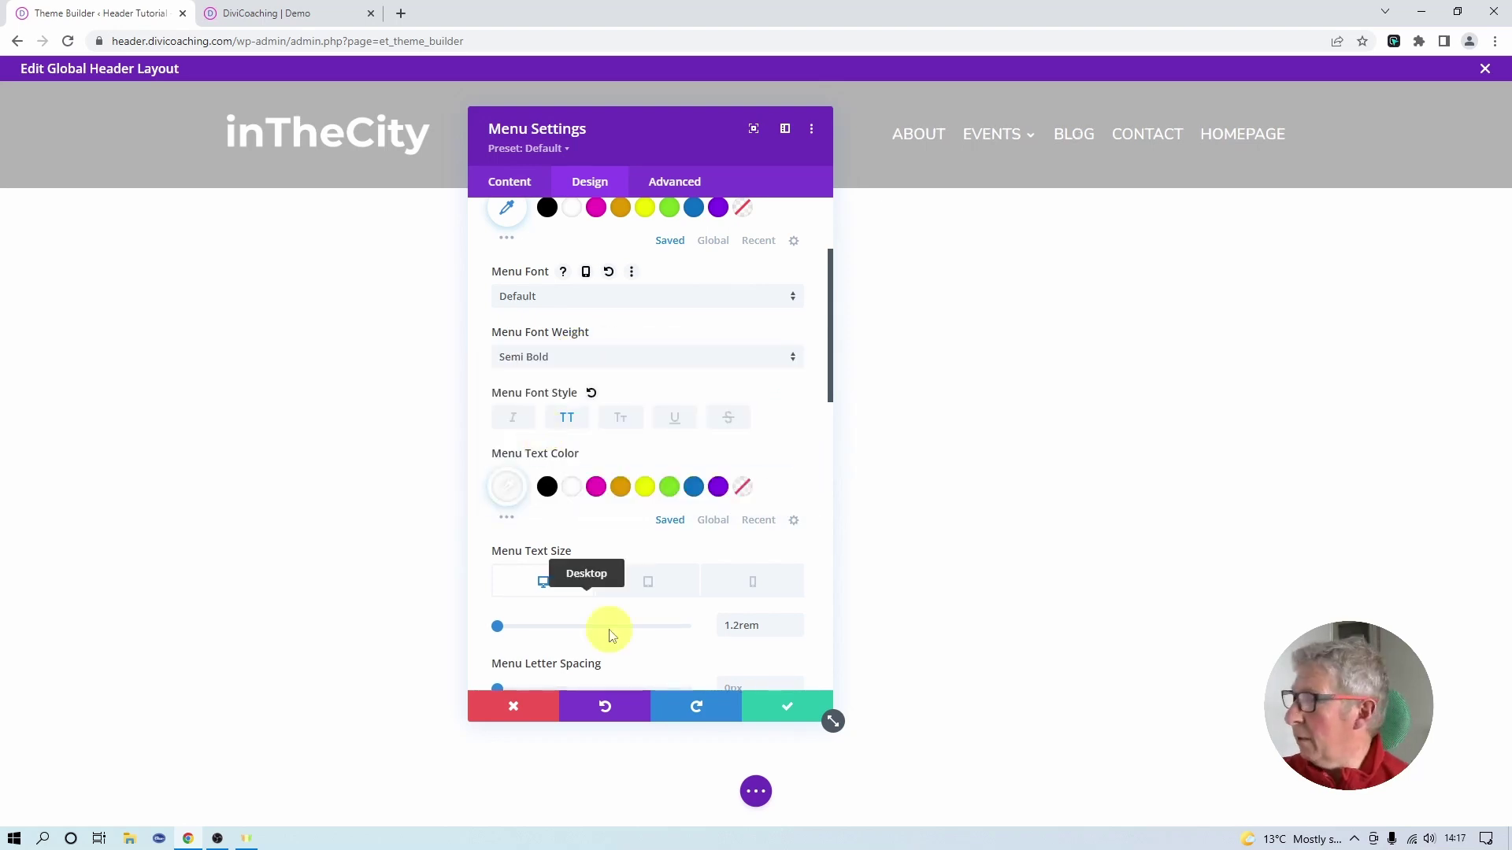
- Preview the opened mobile menu at tablet size, set the phone menu text size to 1.1rem, and save the module
click(647, 583)
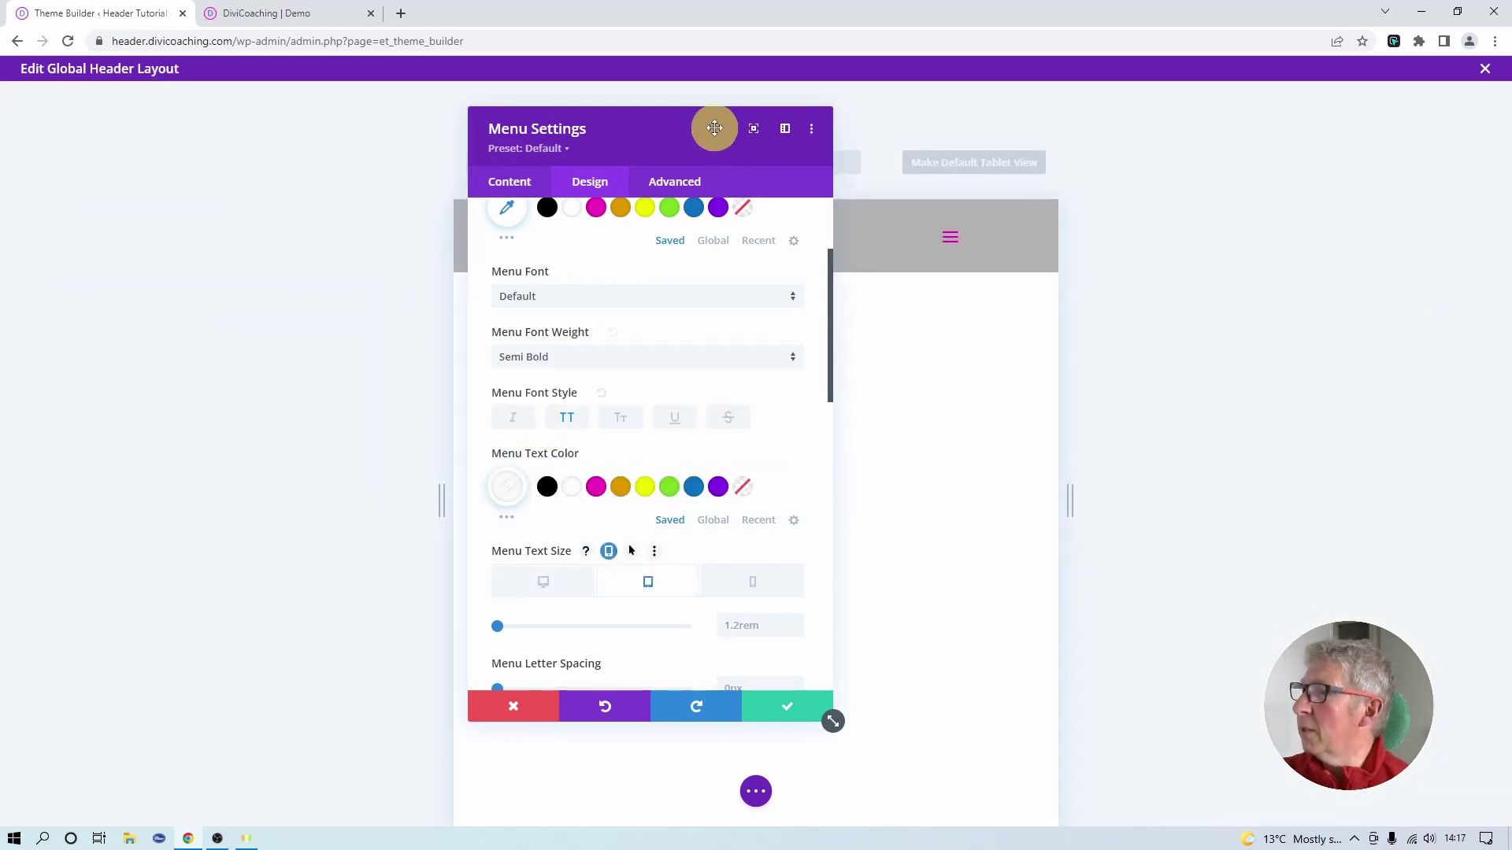
drag(711, 124, 288, 127)
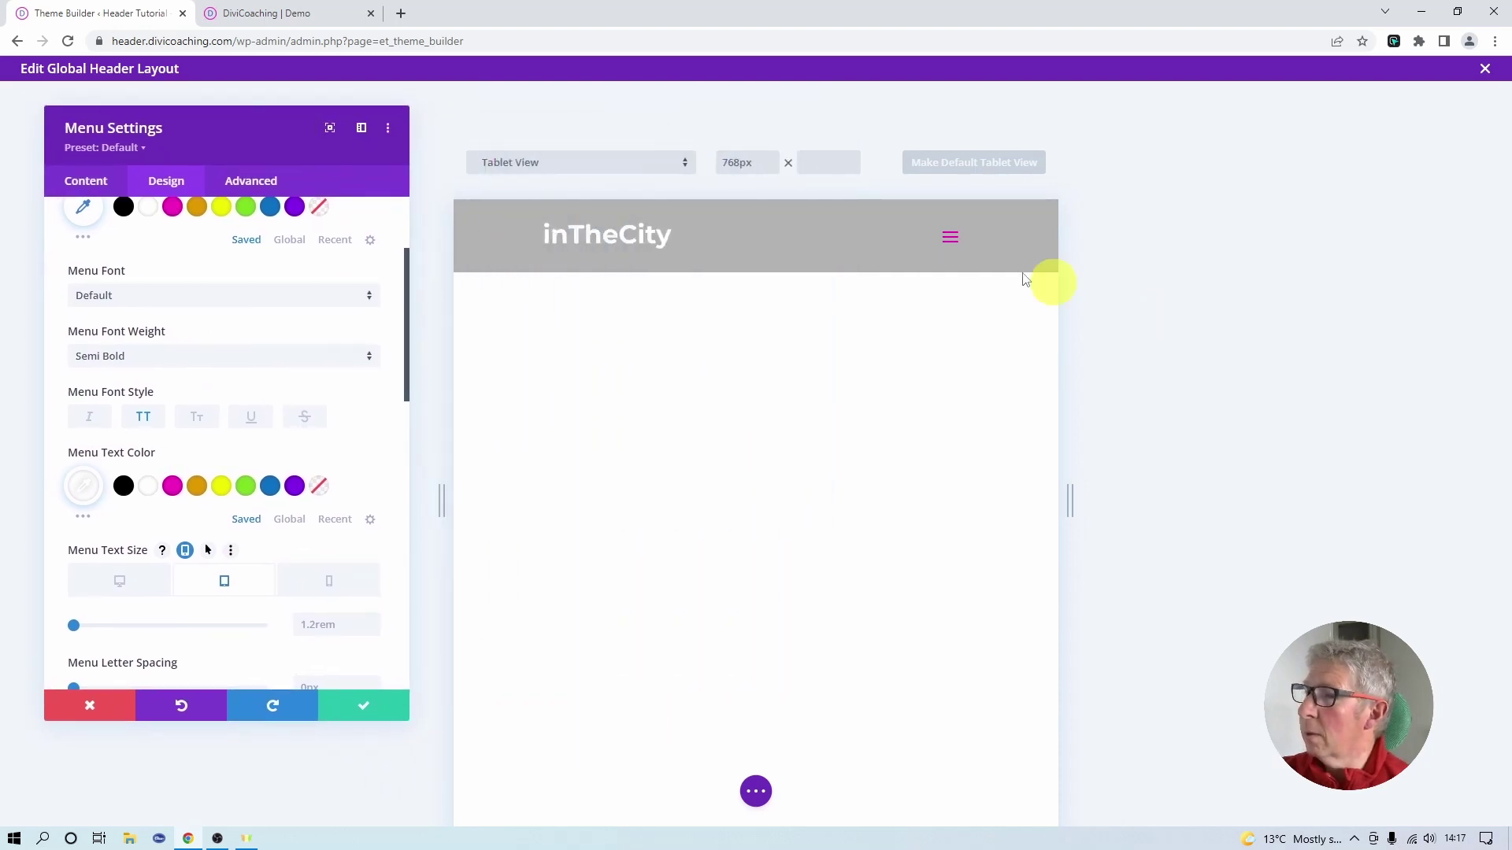
click(949, 239)
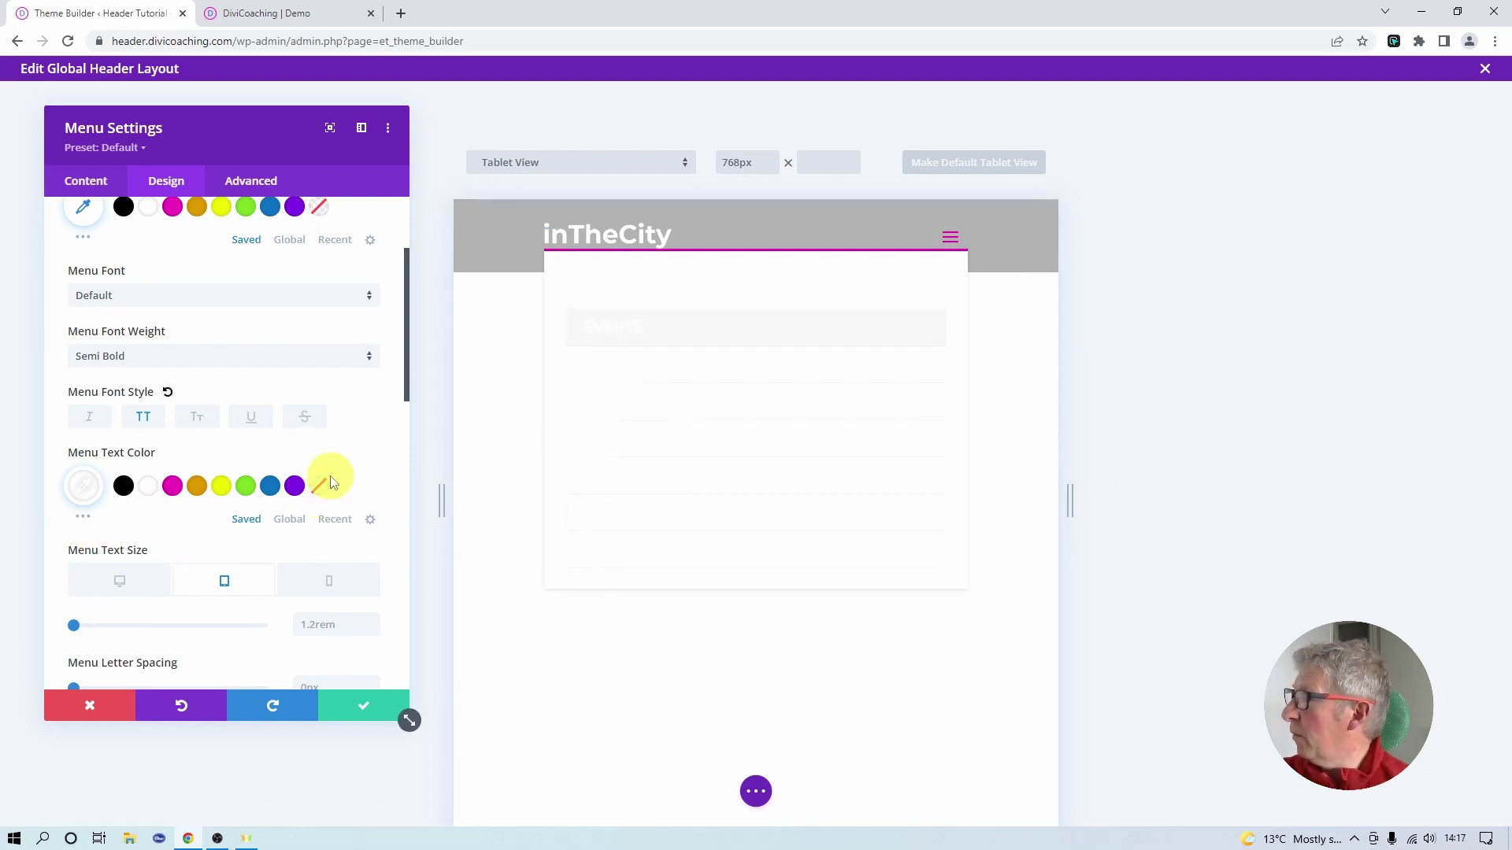
scroll(334, 479, up, 2)
scroll(336, 478, down, 3)
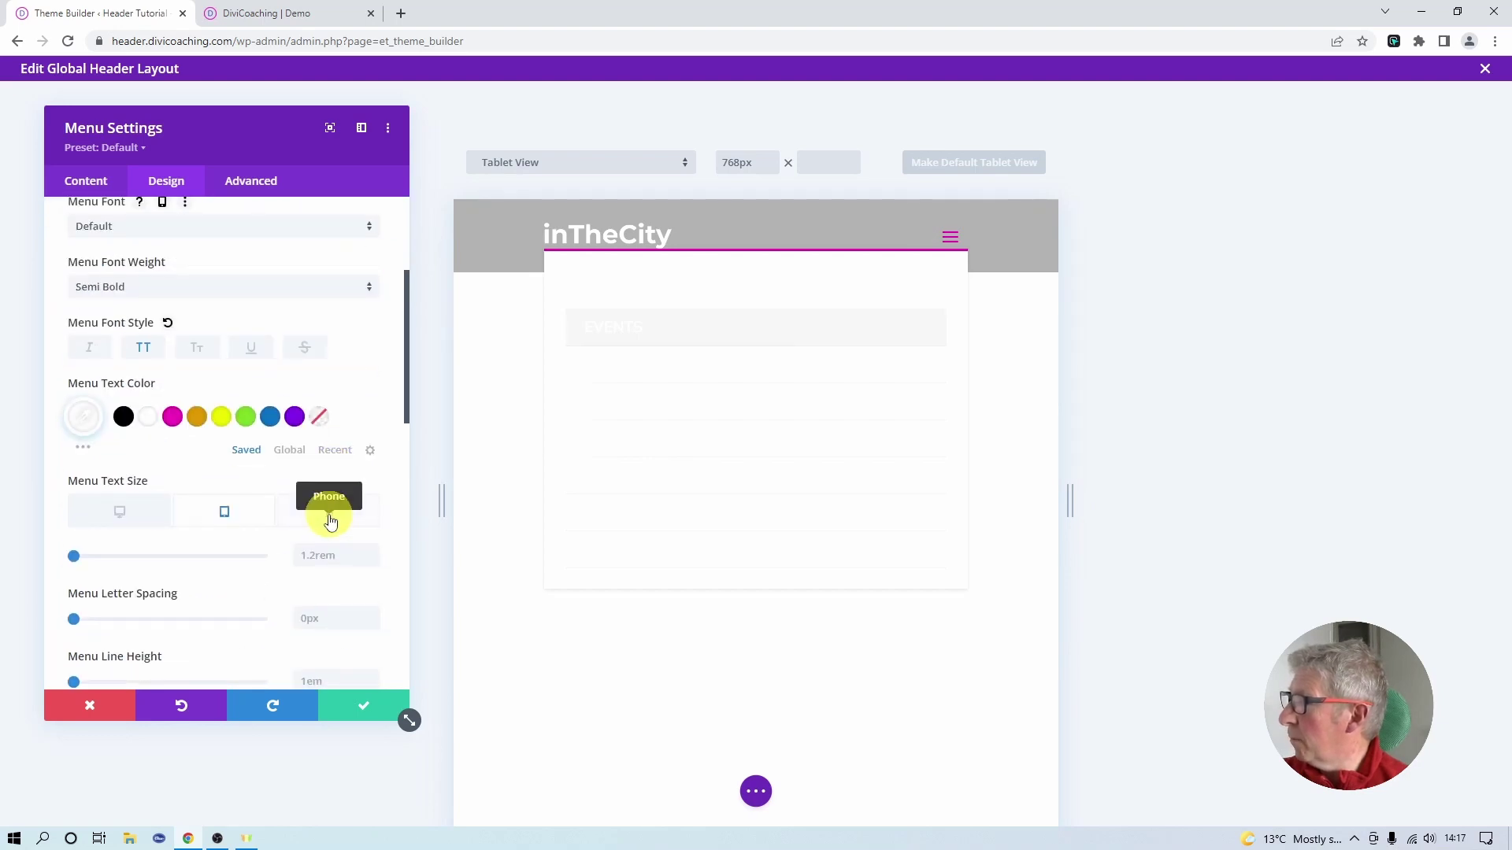
click(328, 510)
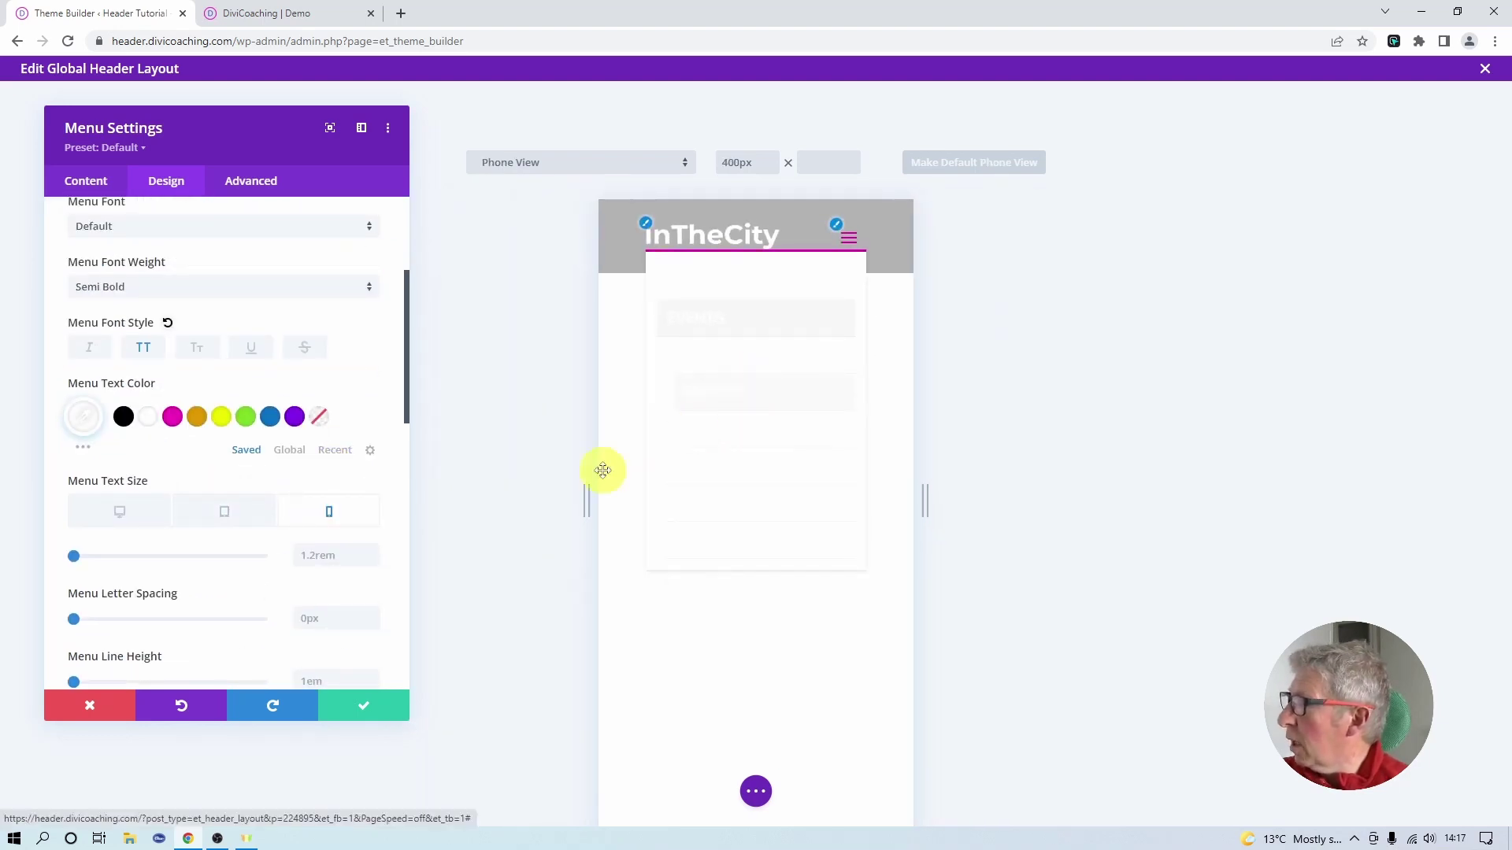
click(316, 557)
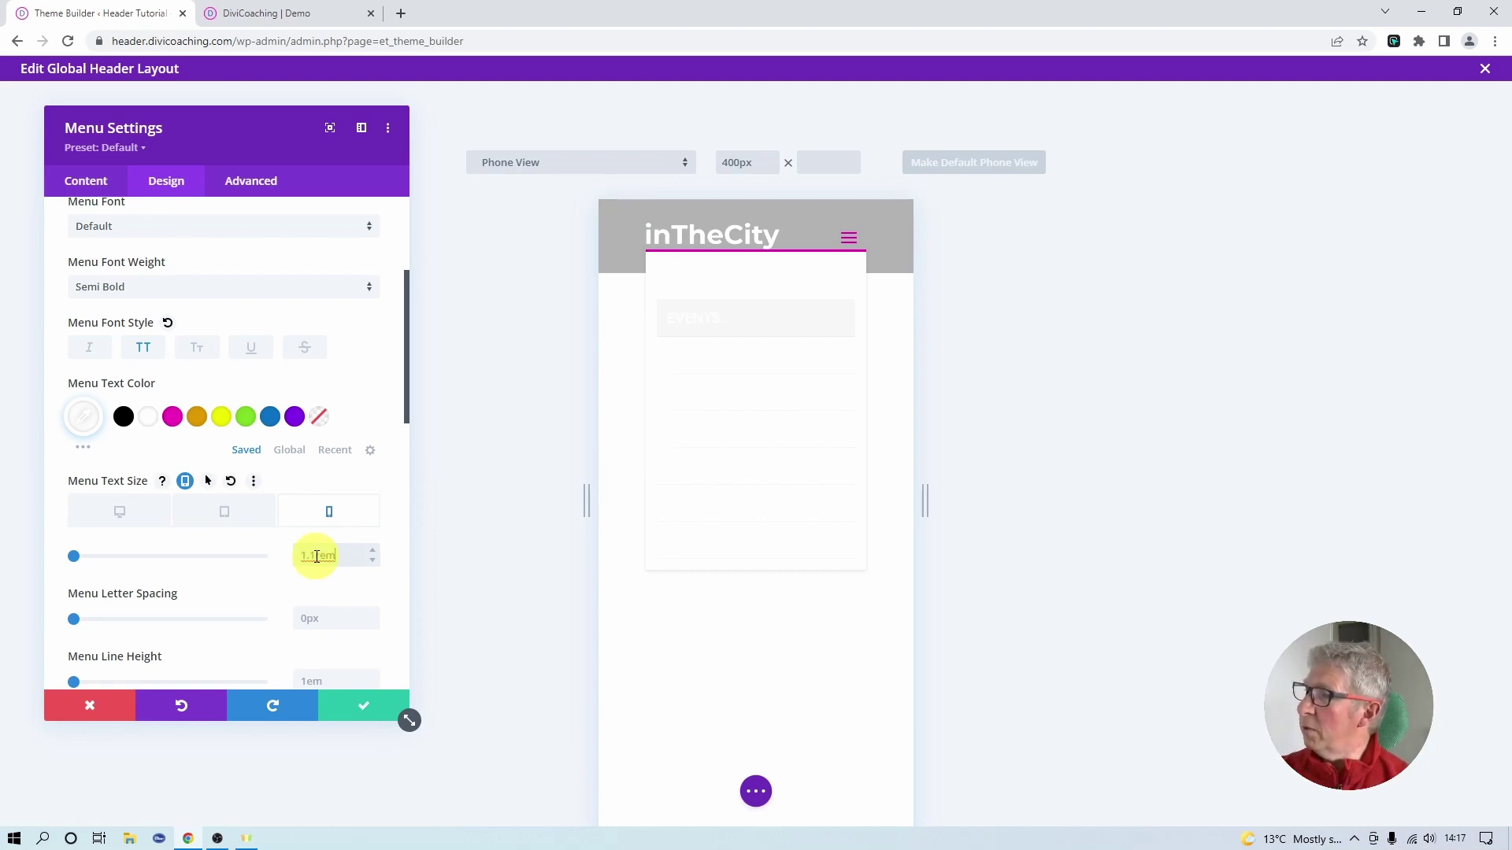
click(362, 709)
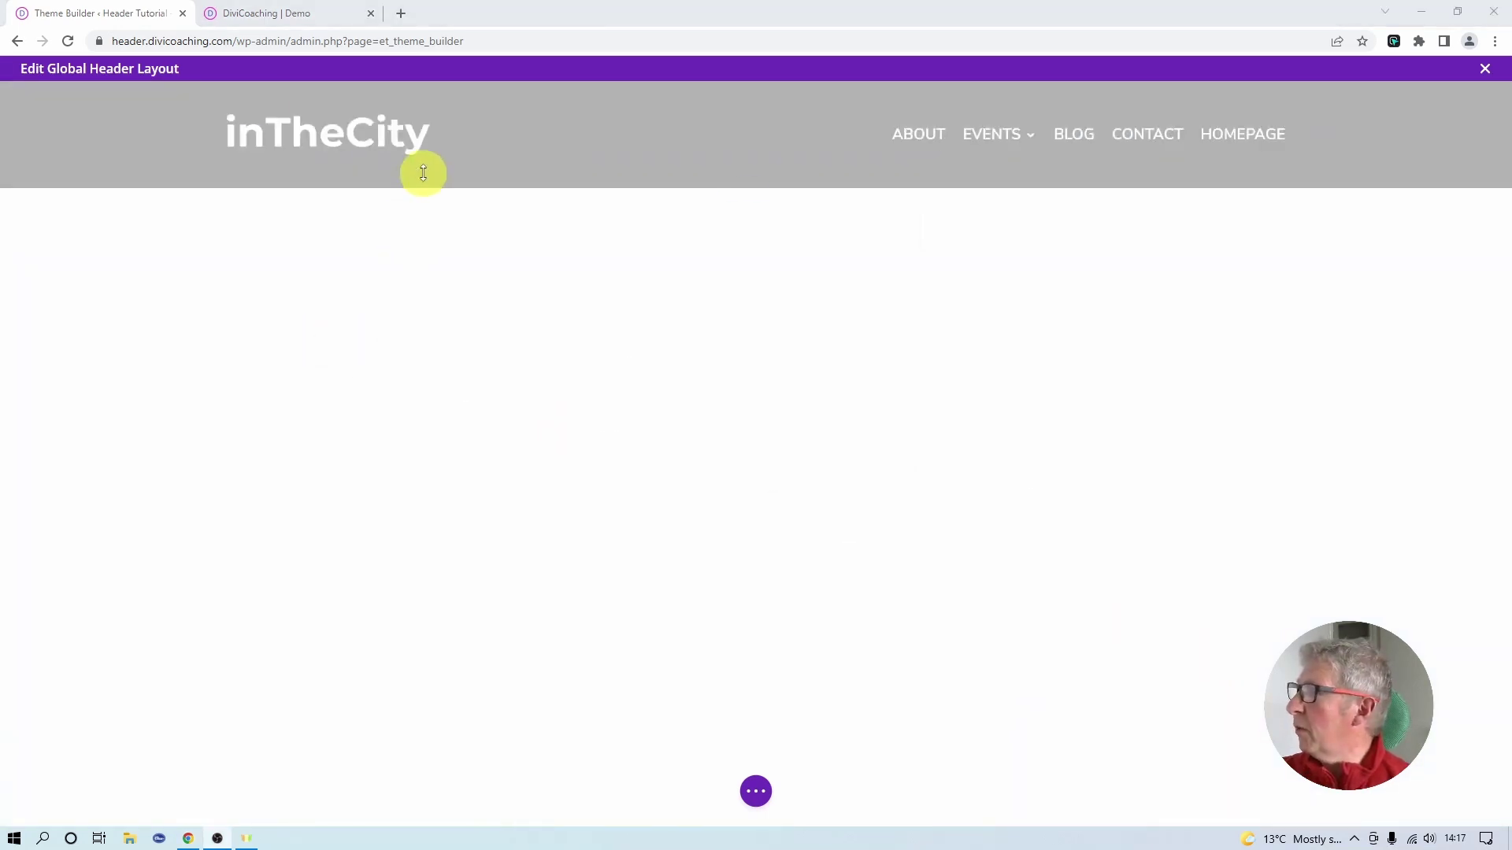
- Set the header row's top and bottom padding to 20px with the two values linked, and save the row settings
mouse_move(426, 180)
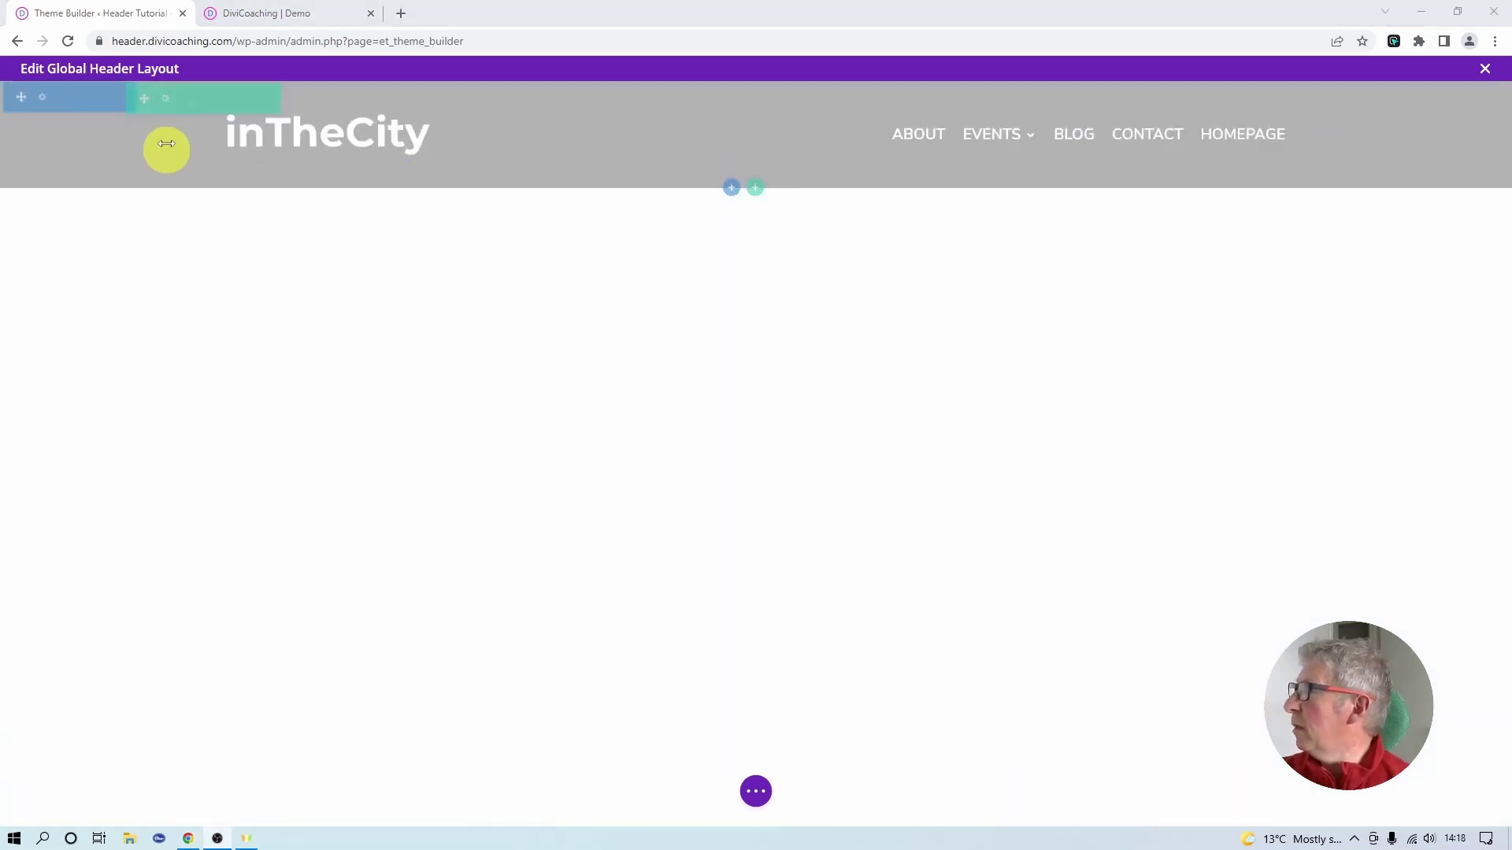
click(164, 104)
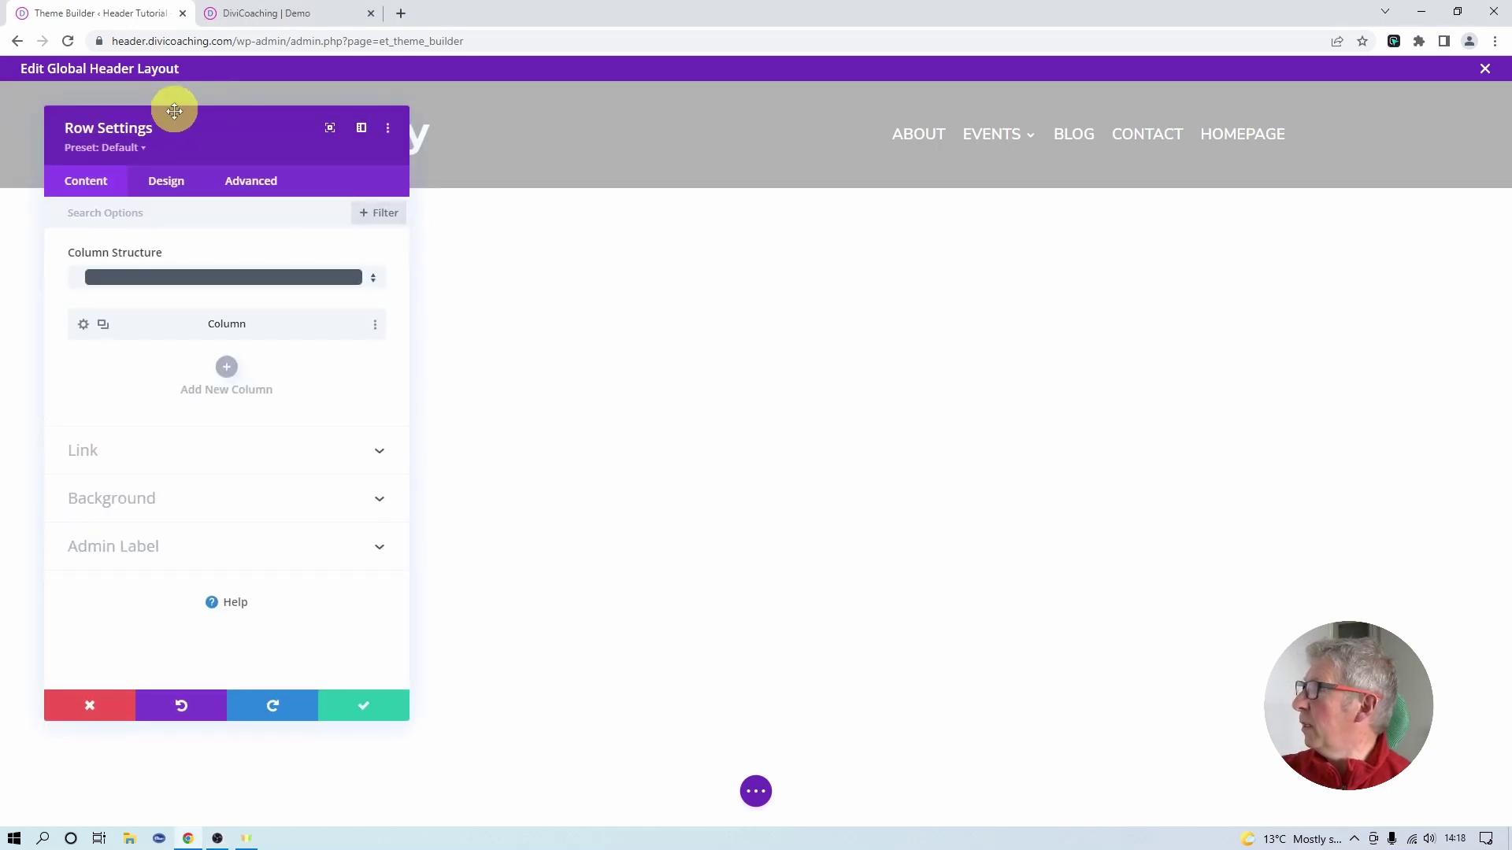
click(170, 183)
click(109, 305)
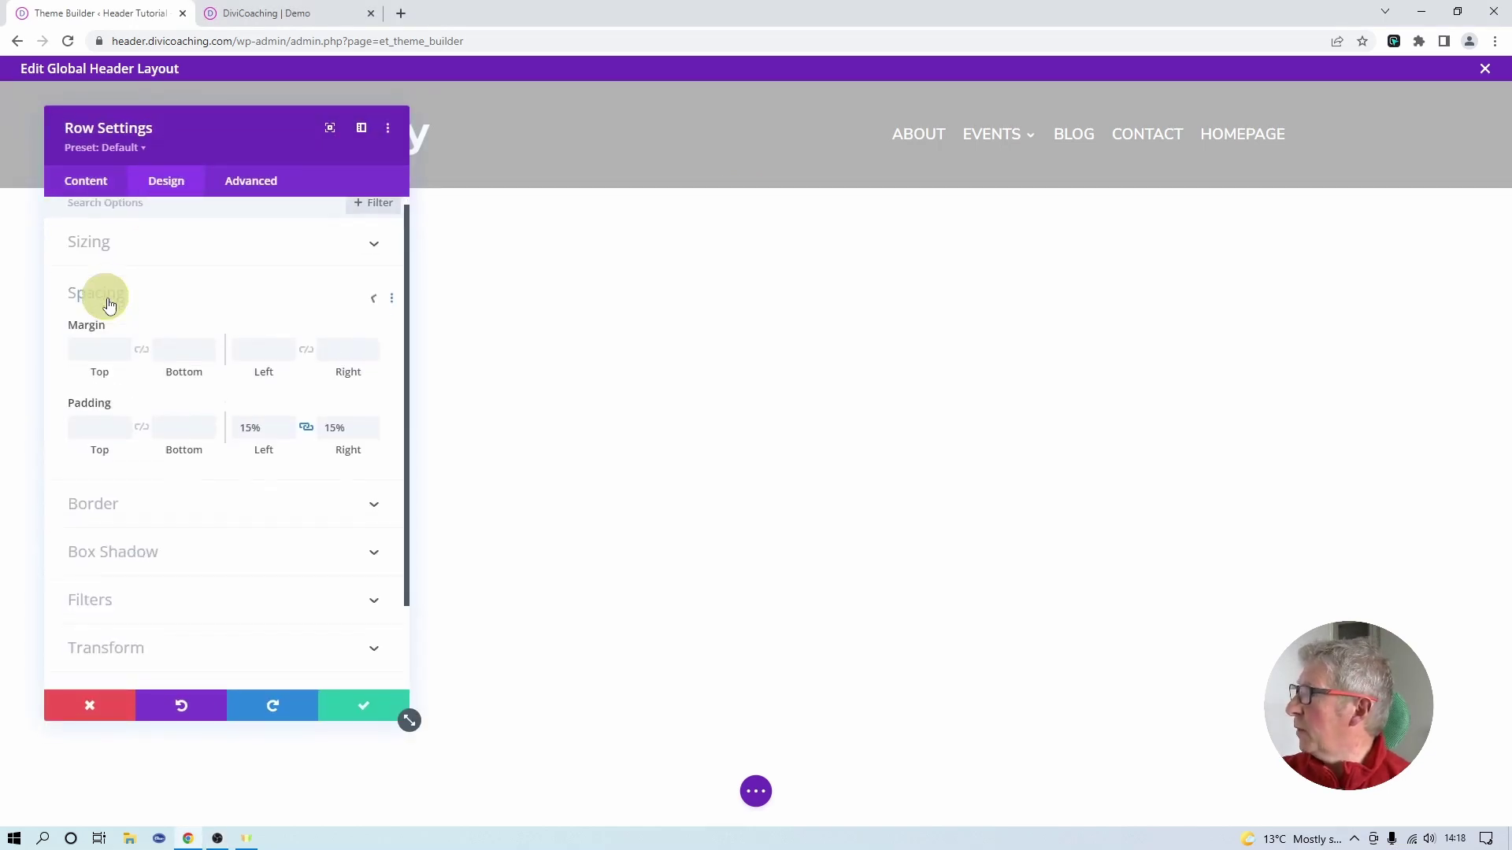
click(91, 354)
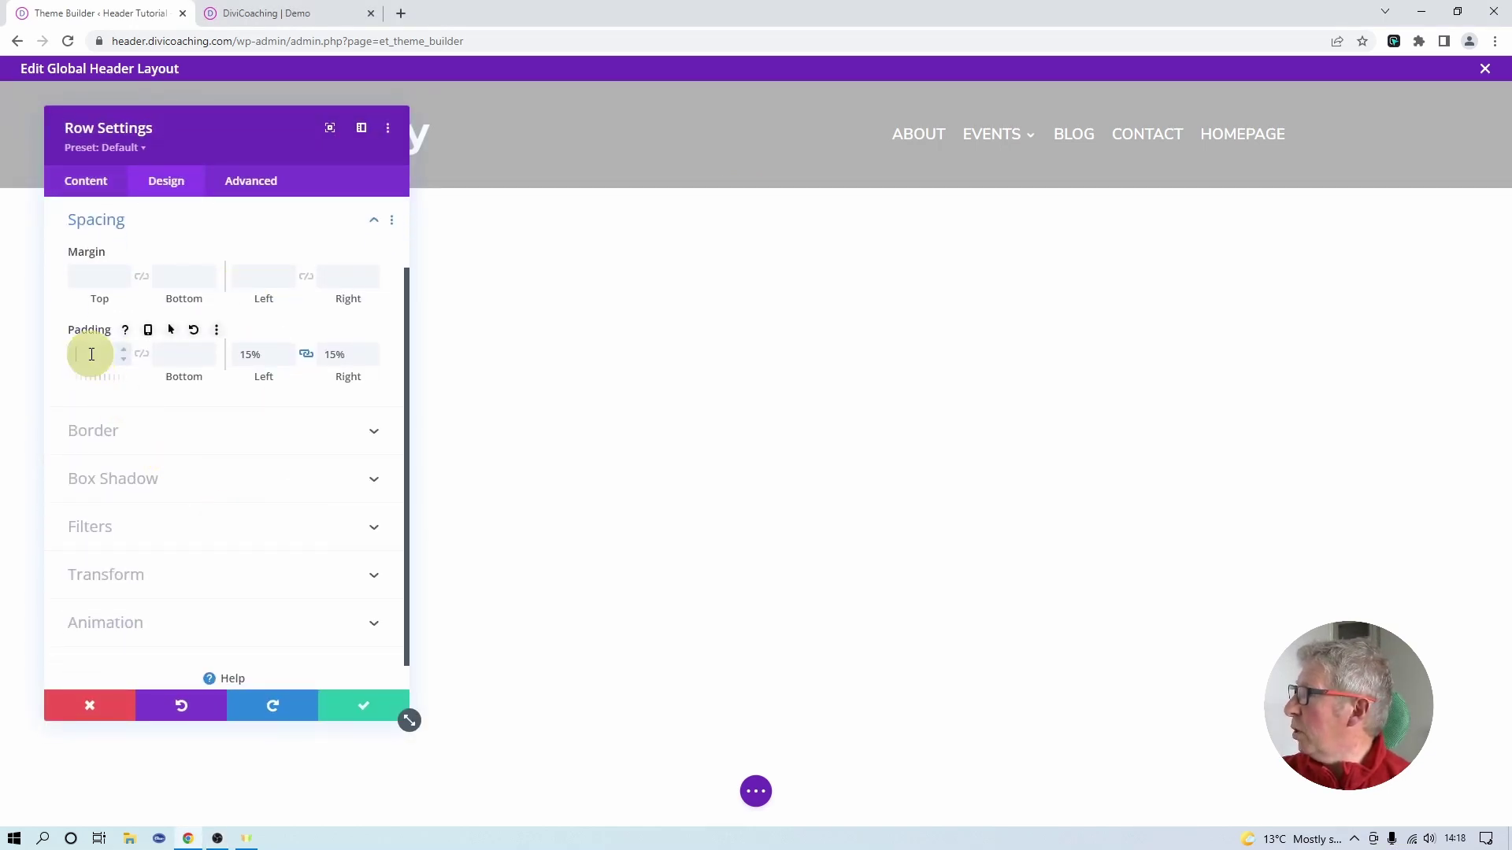
drag(199, 125, 627, 170)
click(519, 407)
click(520, 402)
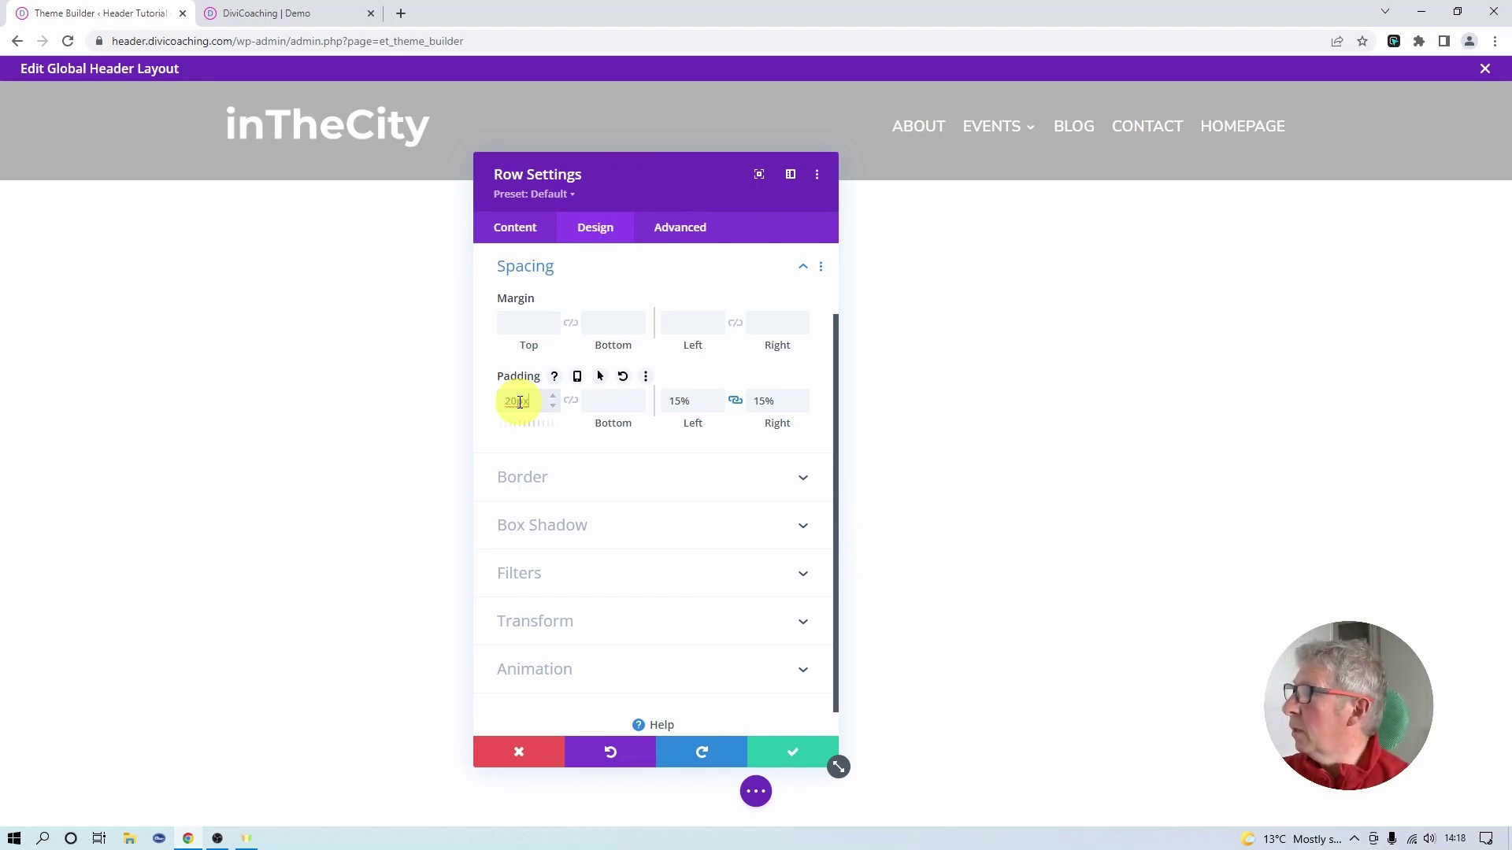
click(571, 401)
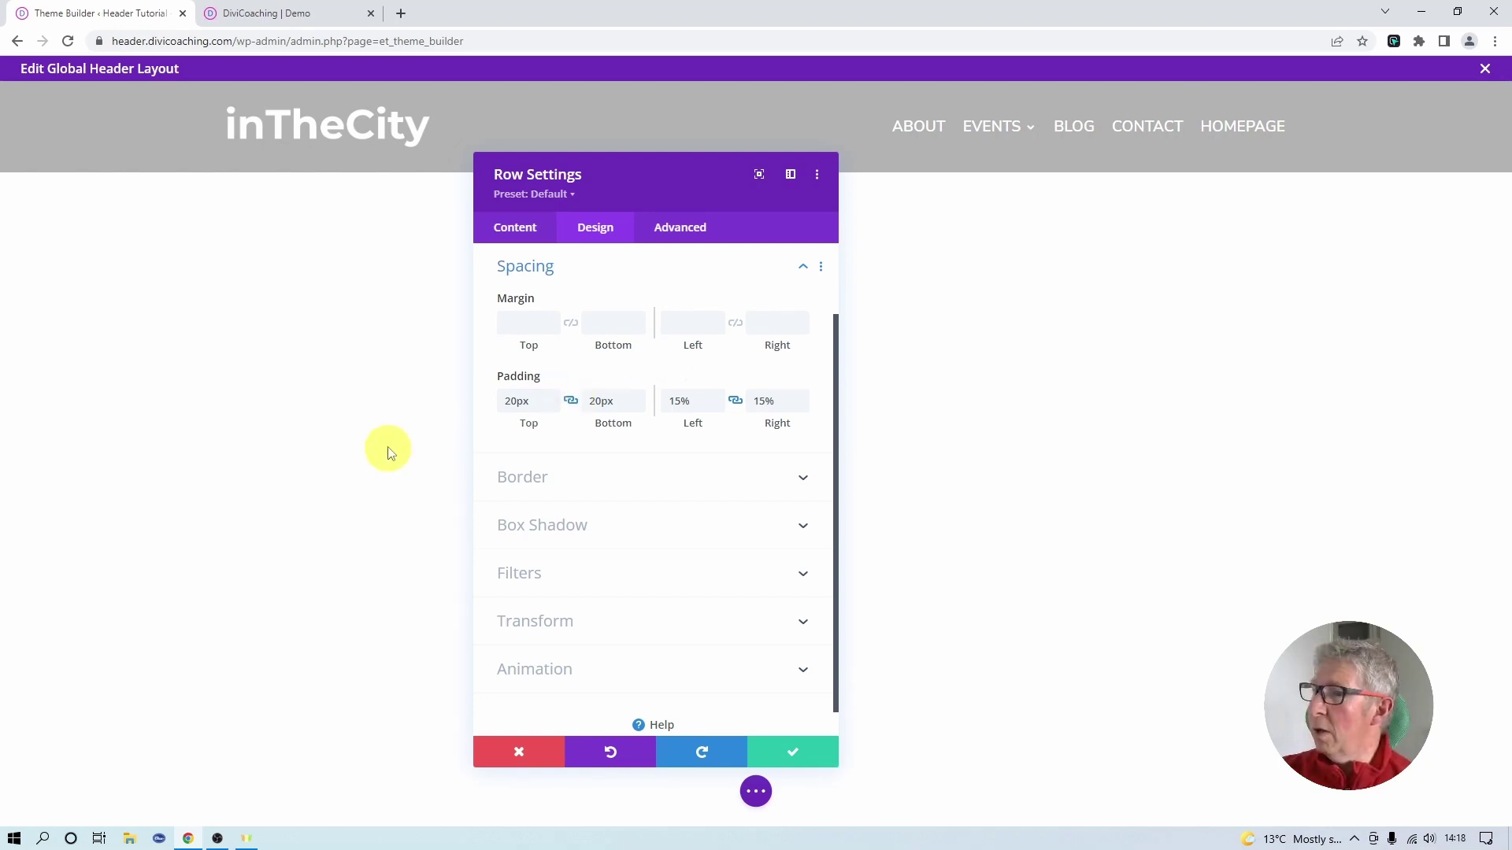
click(797, 754)
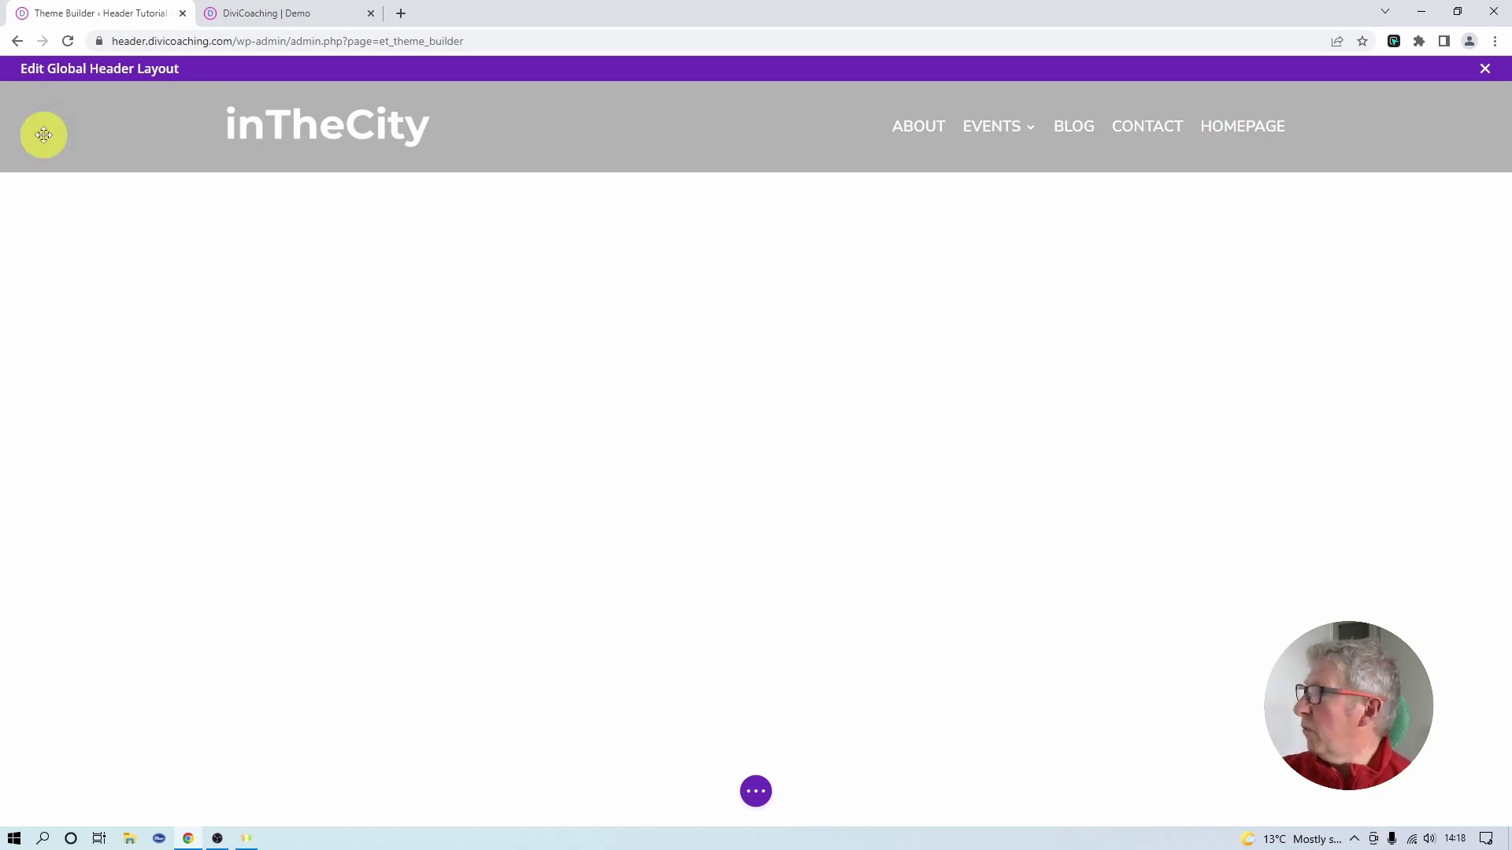
- Make the header section's background color transparent
mouse_move(70, 98)
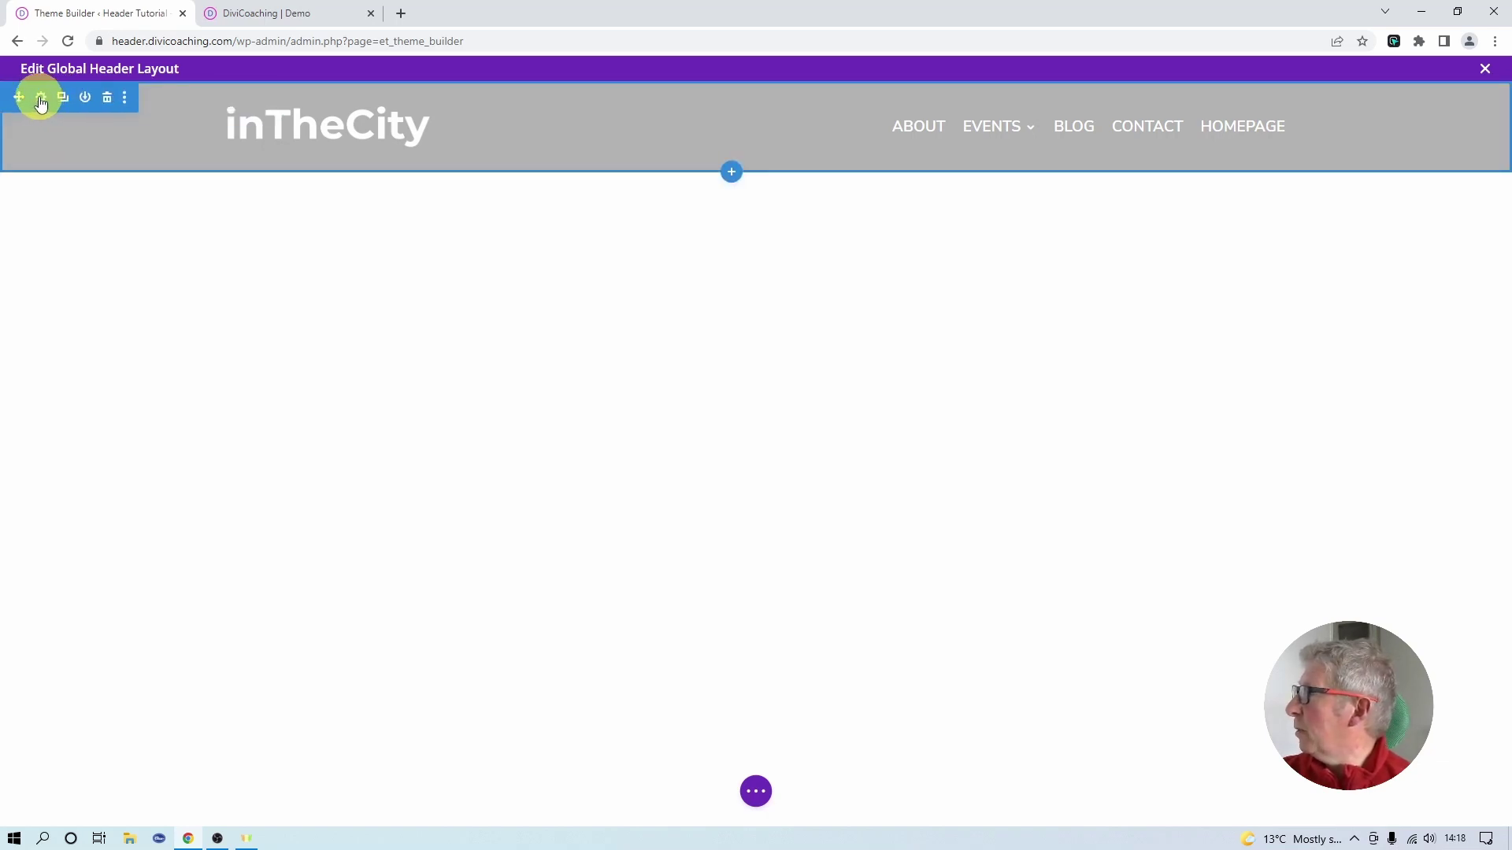
click(43, 100)
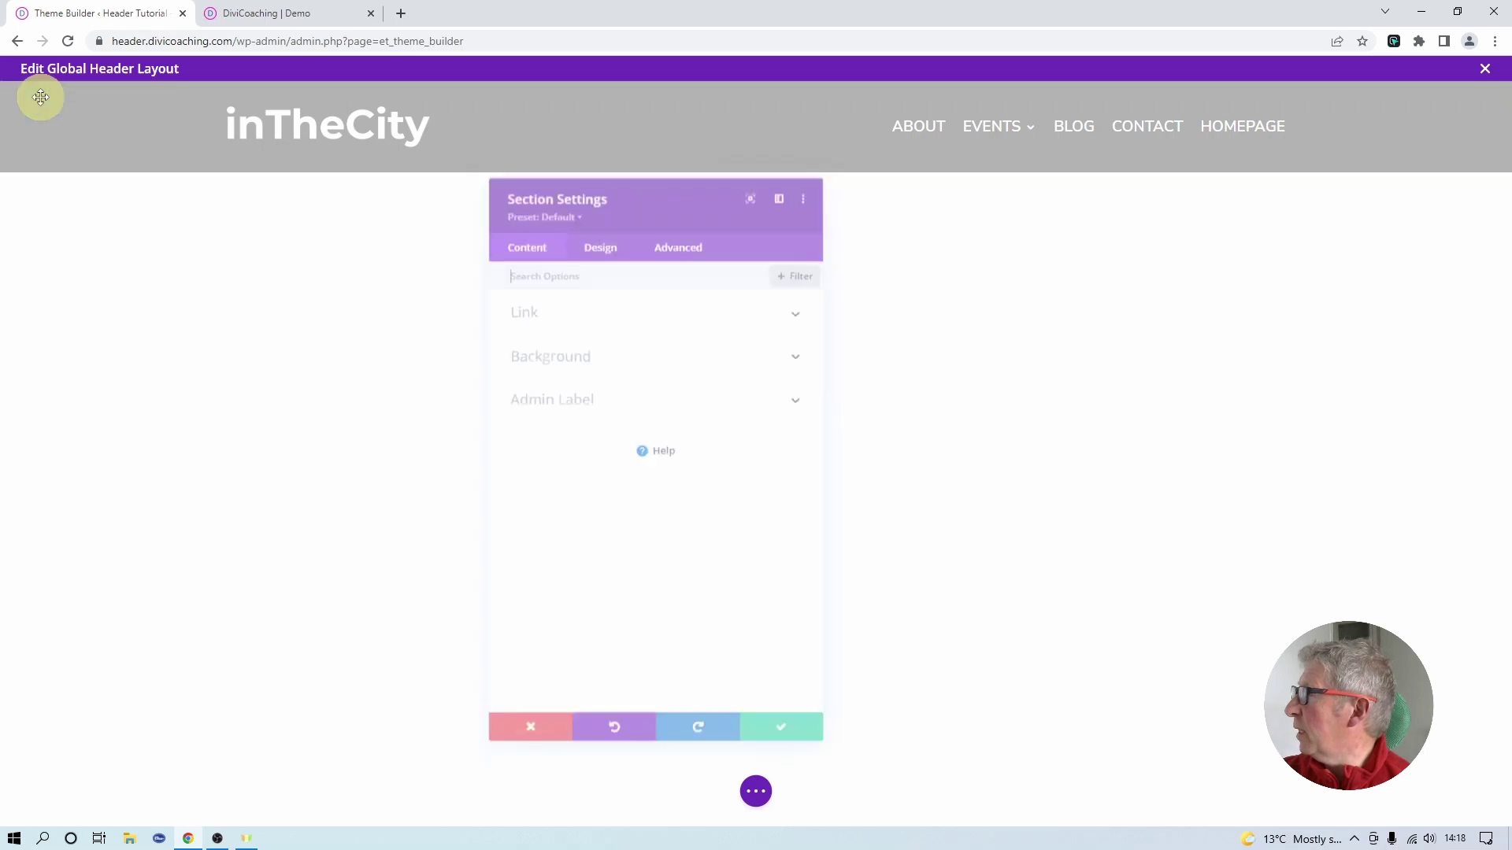
click(545, 348)
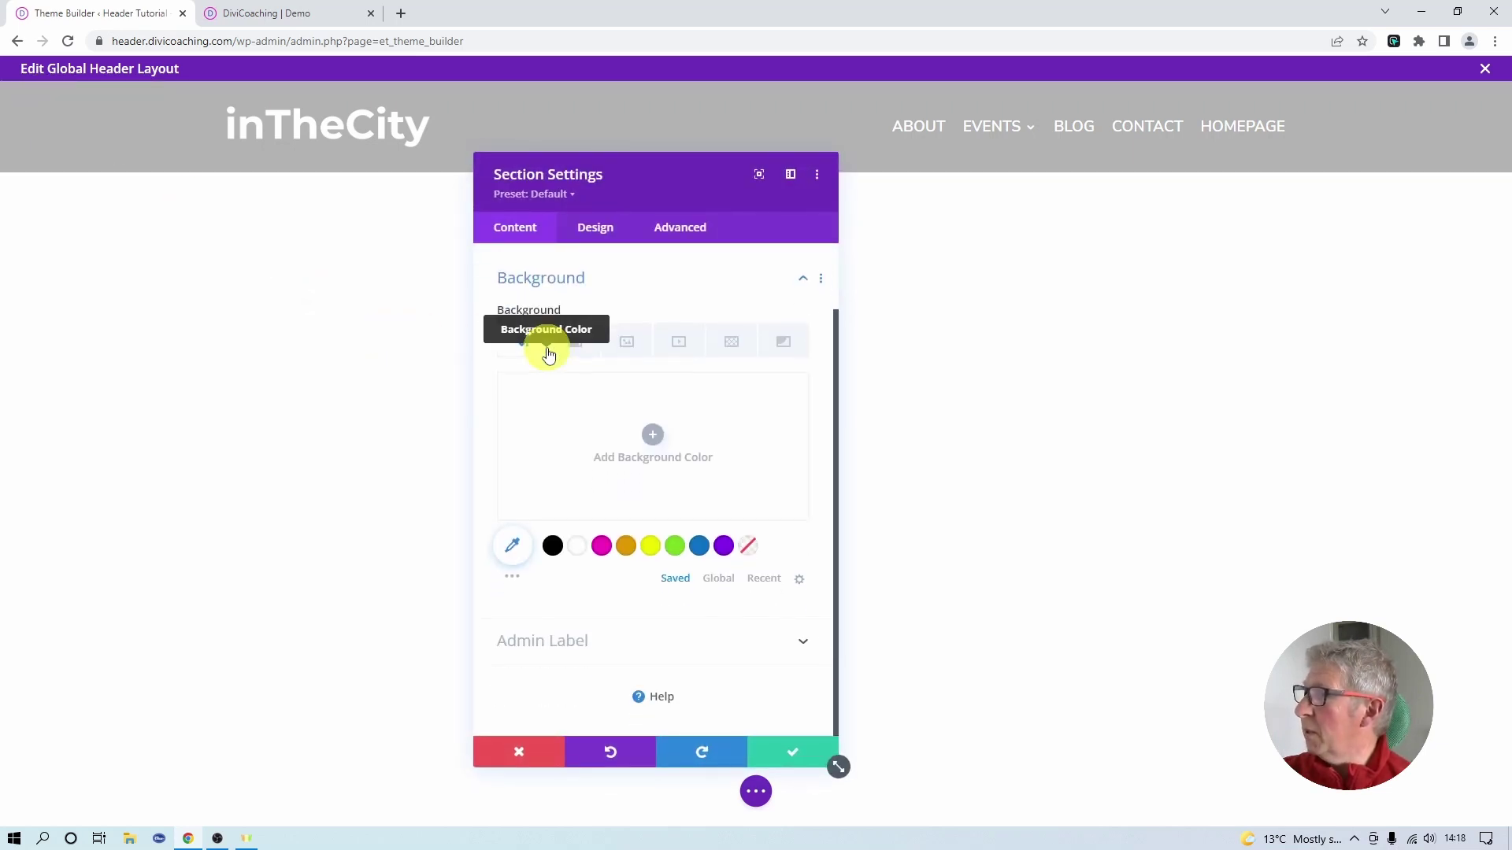
click(748, 549)
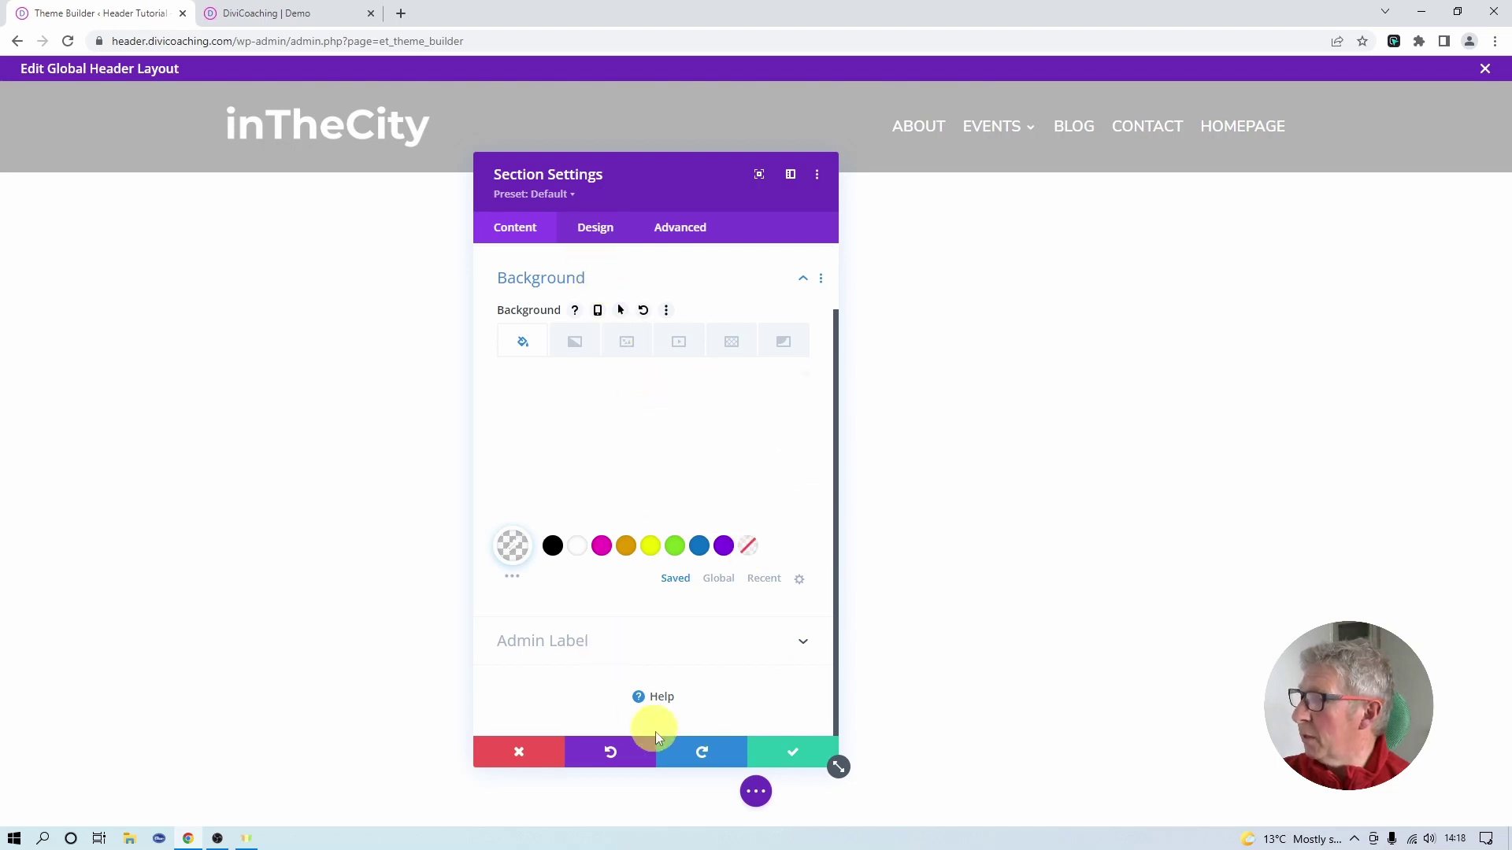
- Review the header section's Position options and save the section settings
click(596, 229)
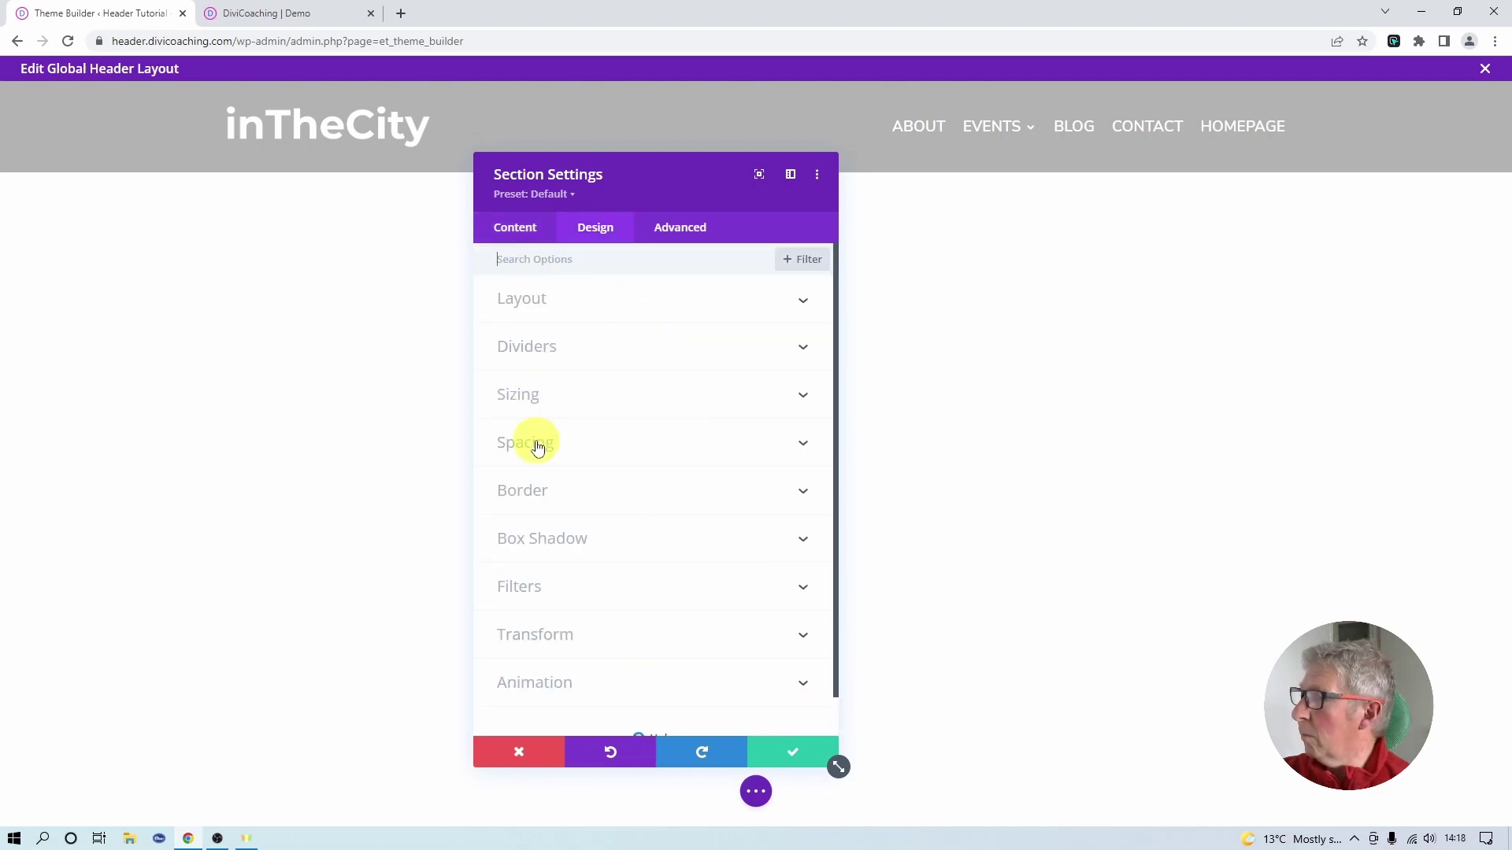
click(682, 229)
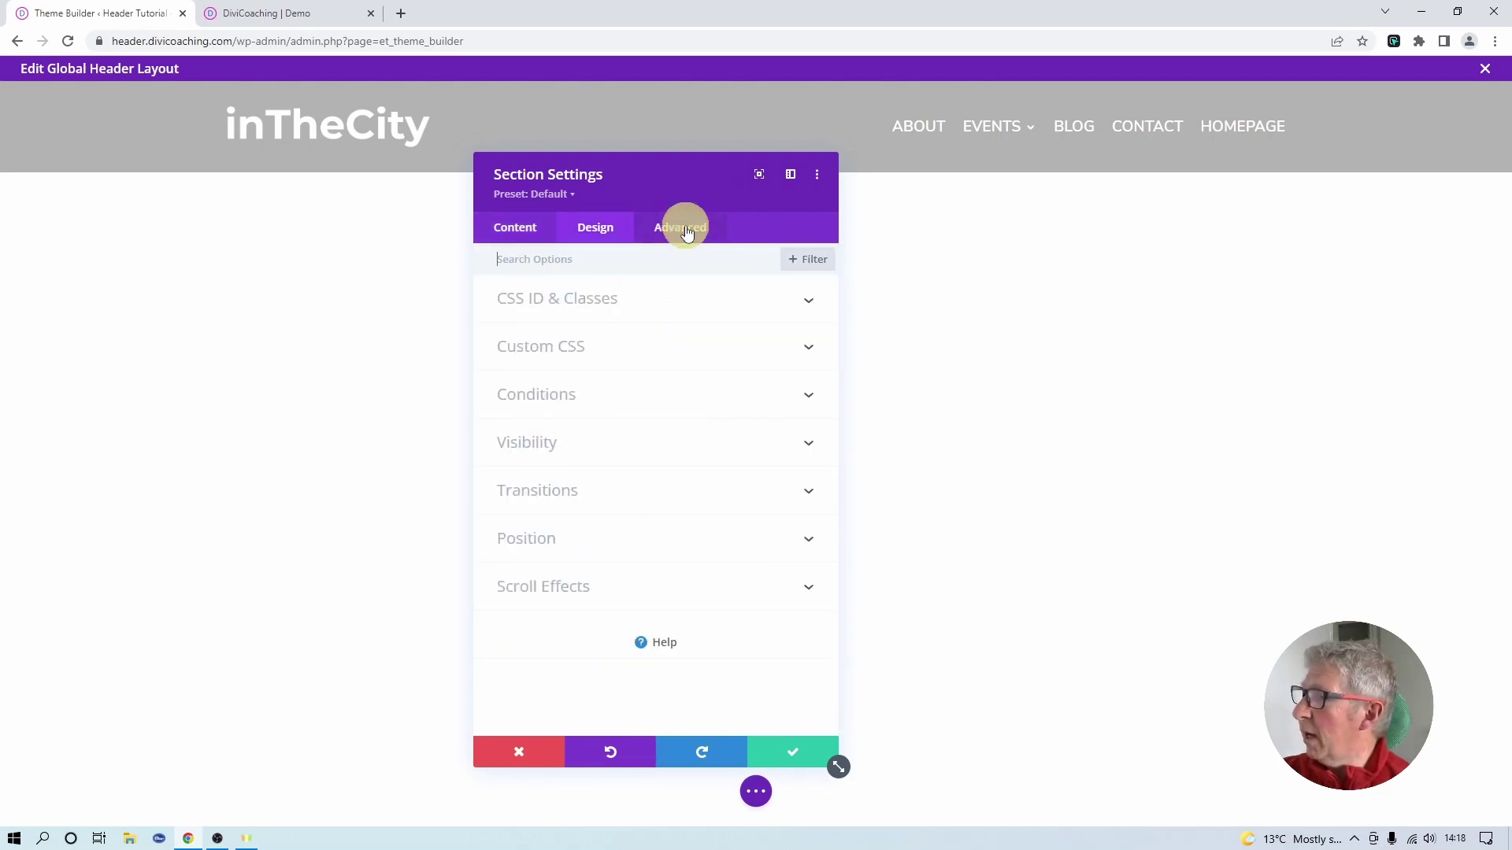
click(525, 543)
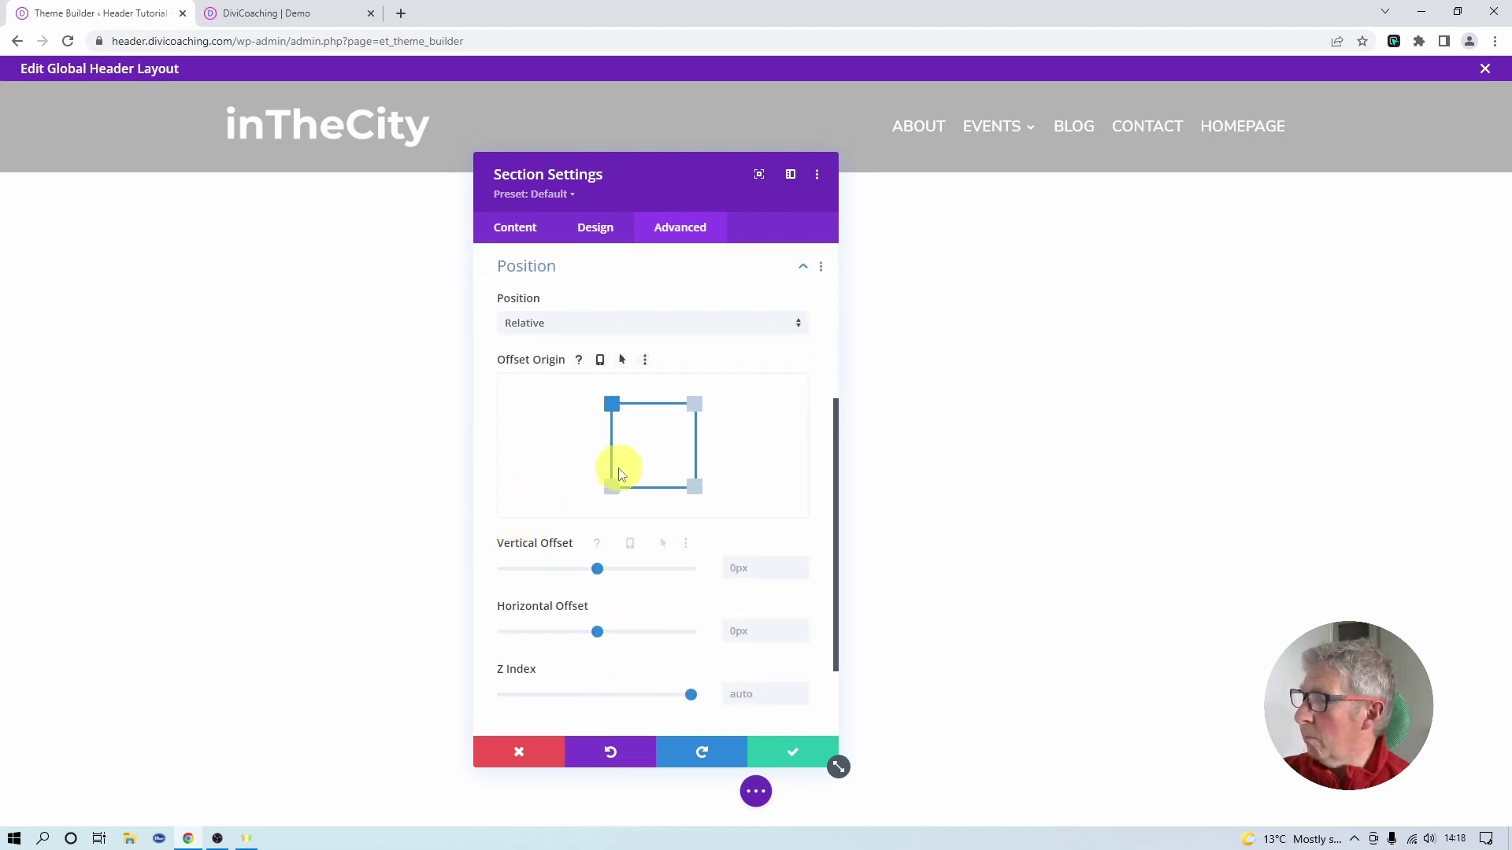
click(792, 761)
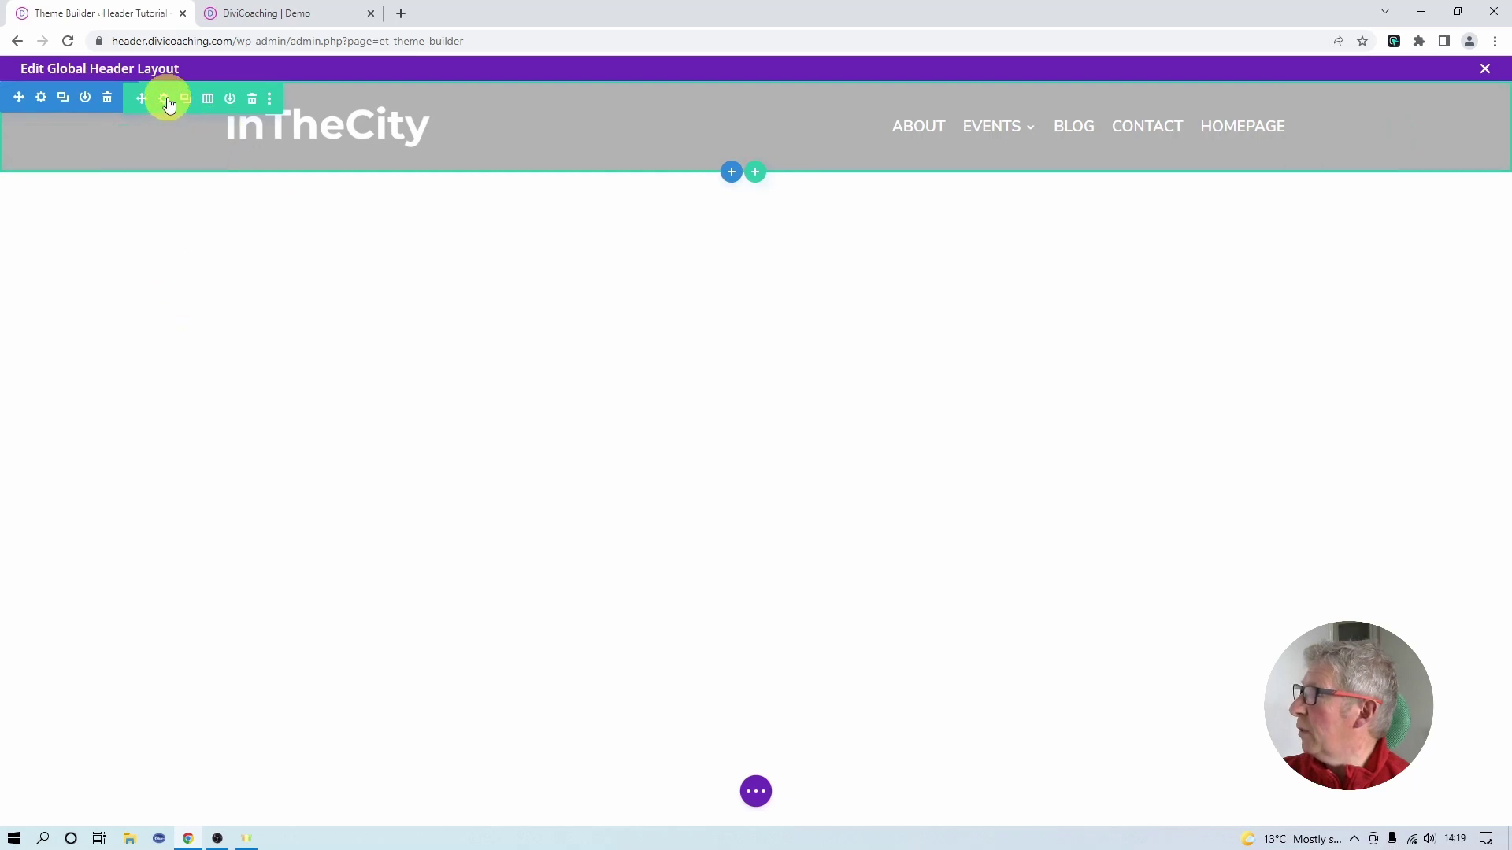
- Set the header row's position to Absolute with the top-center location and save the row settings
click(165, 99)
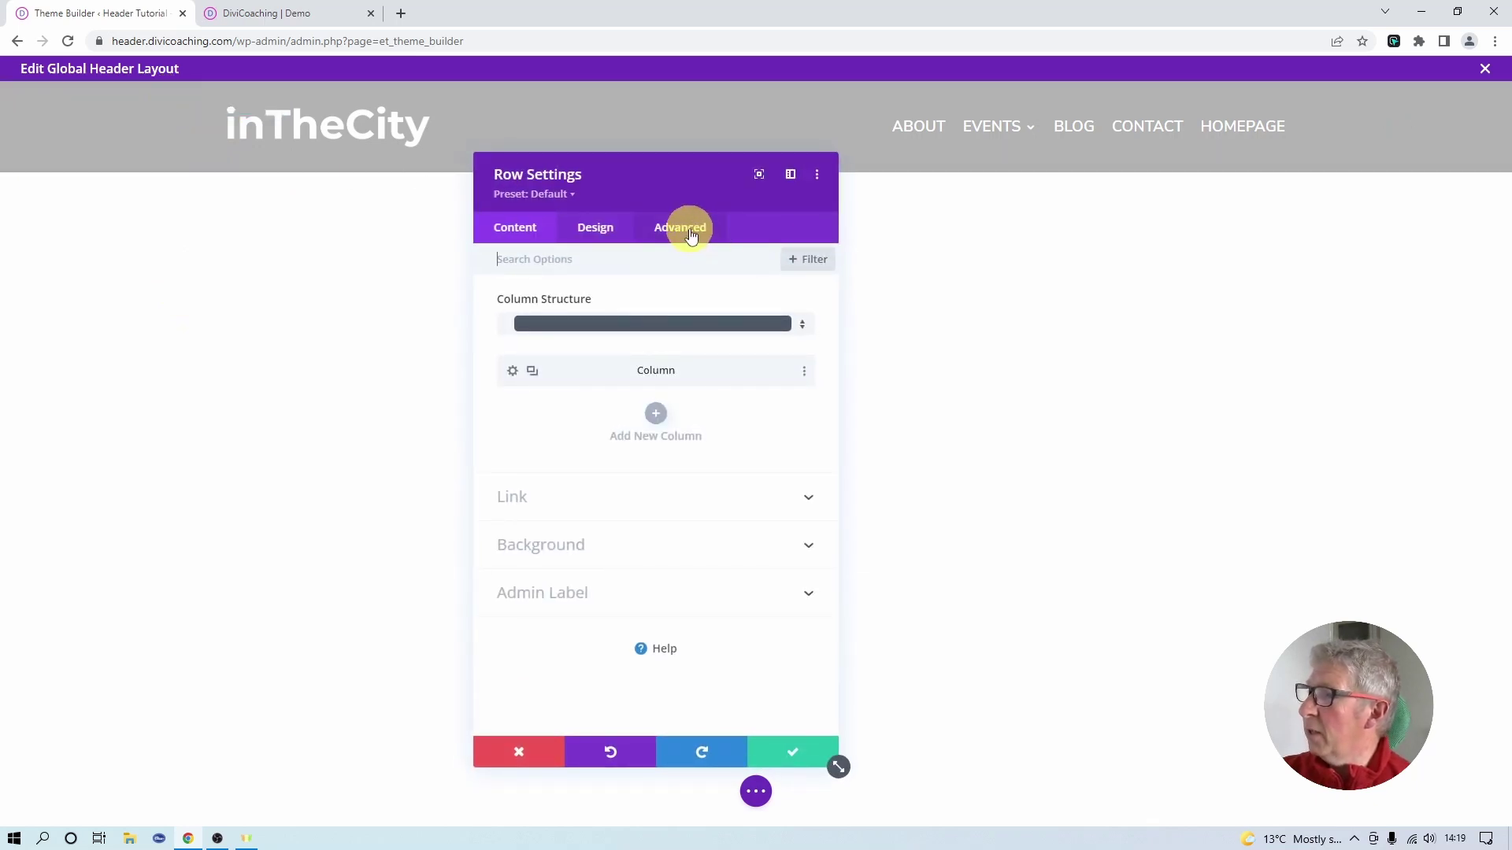
click(690, 235)
click(518, 535)
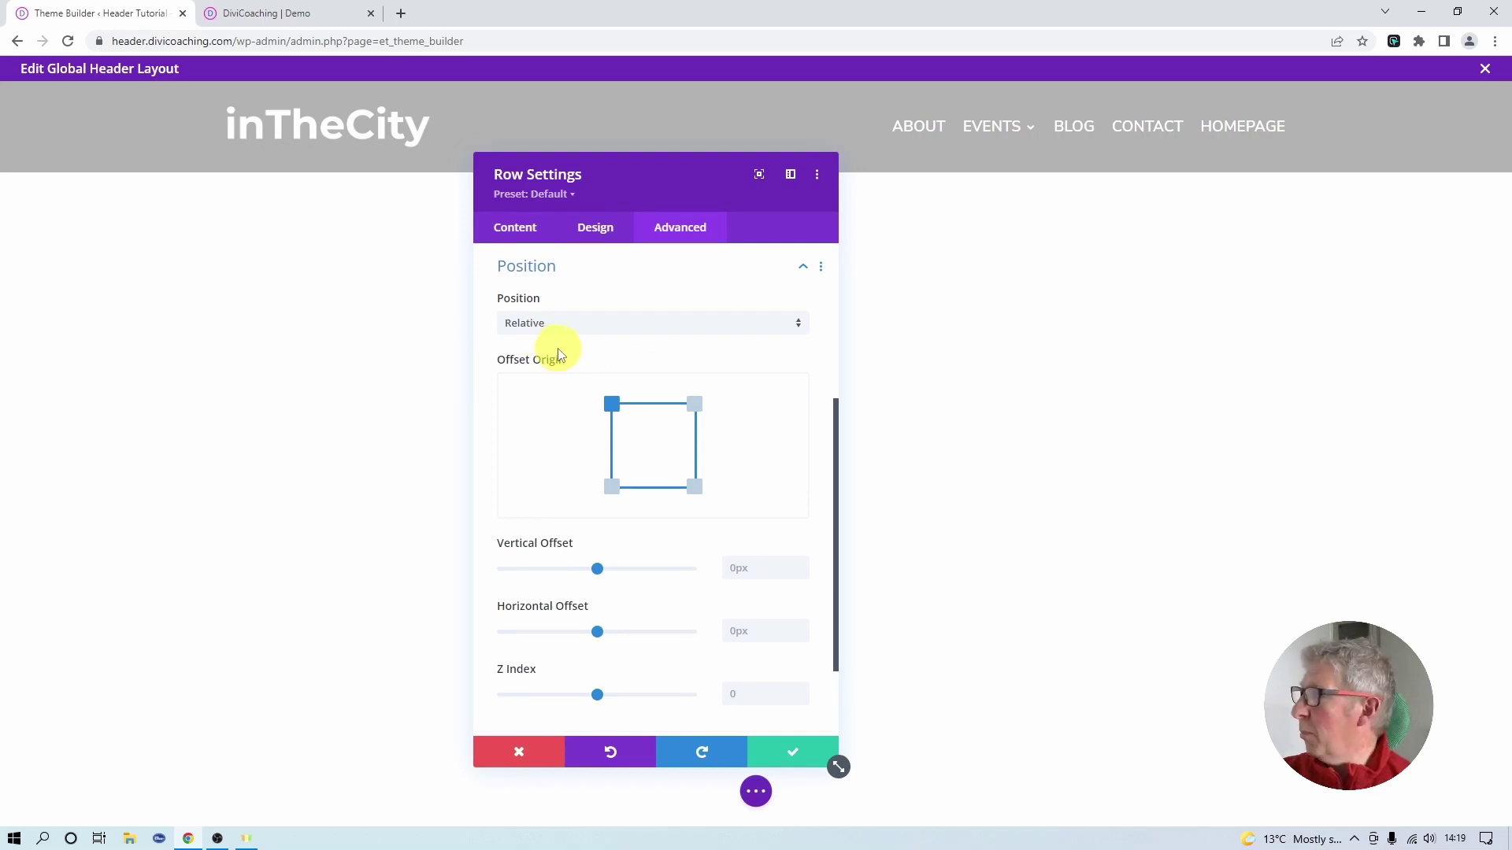
click(569, 322)
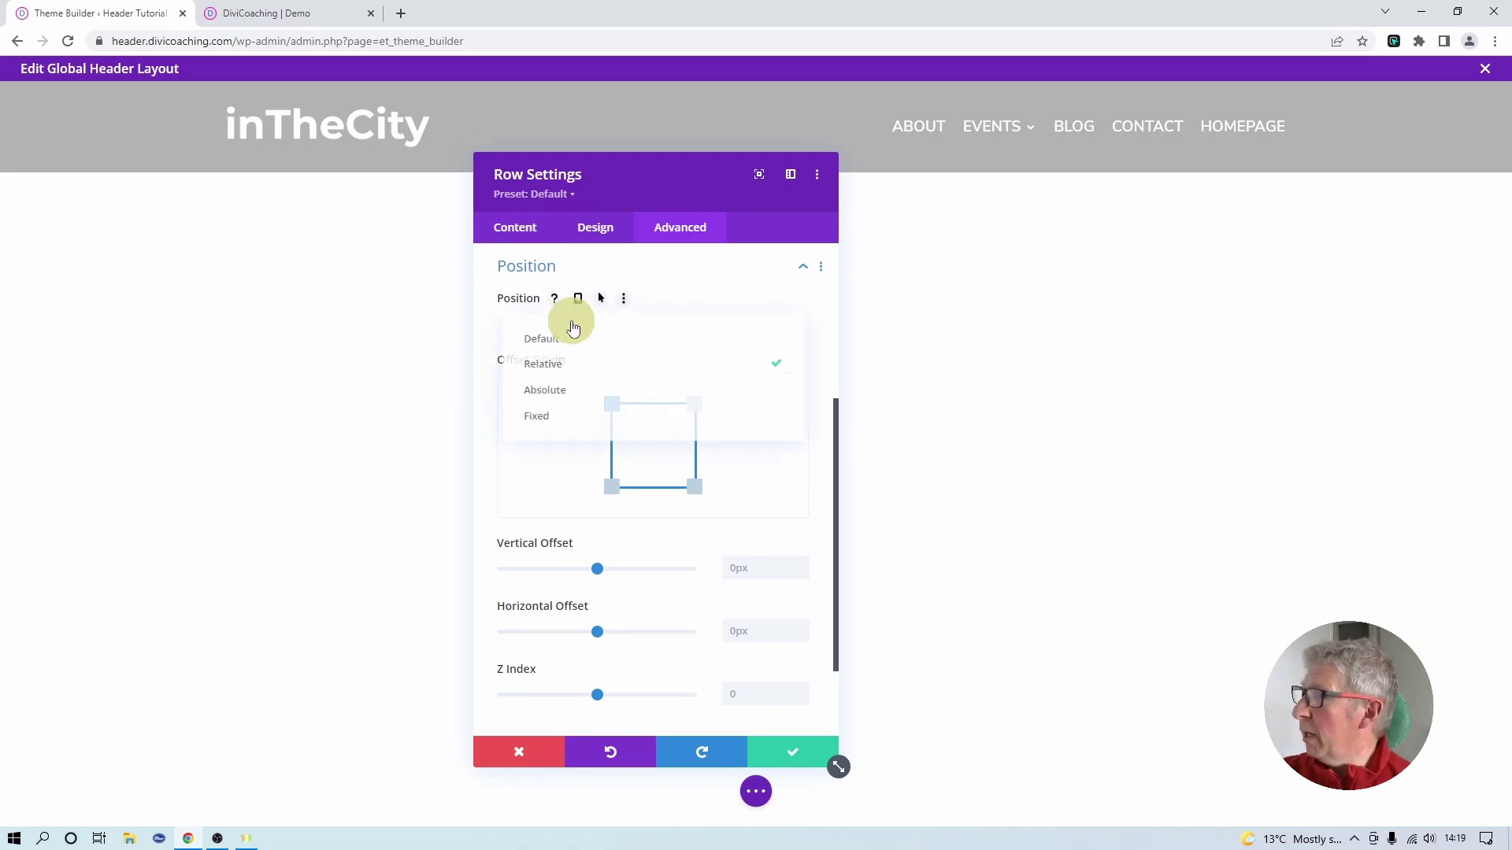
click(557, 398)
click(658, 420)
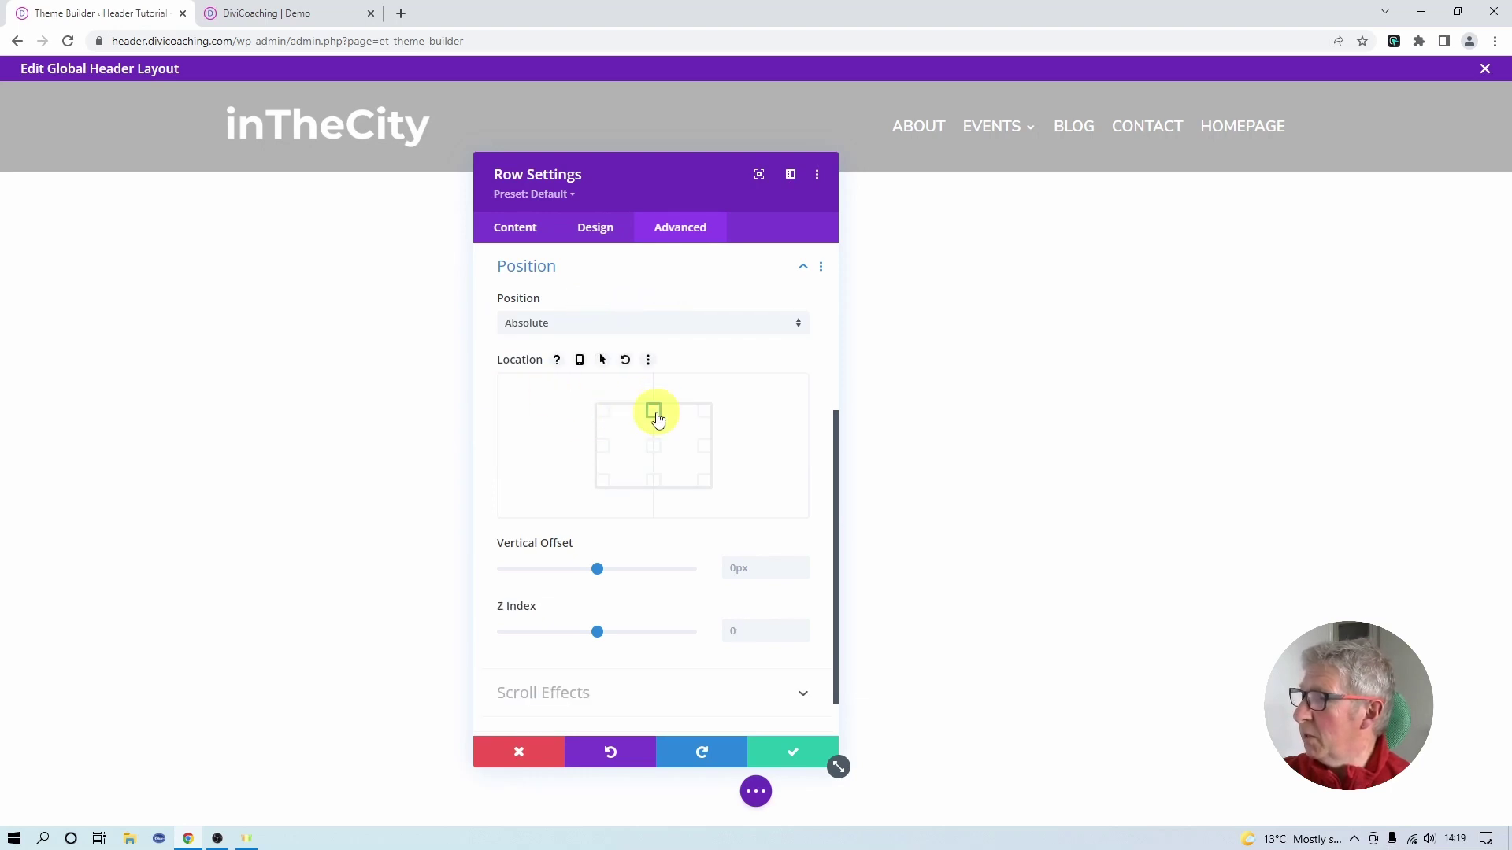
click(787, 754)
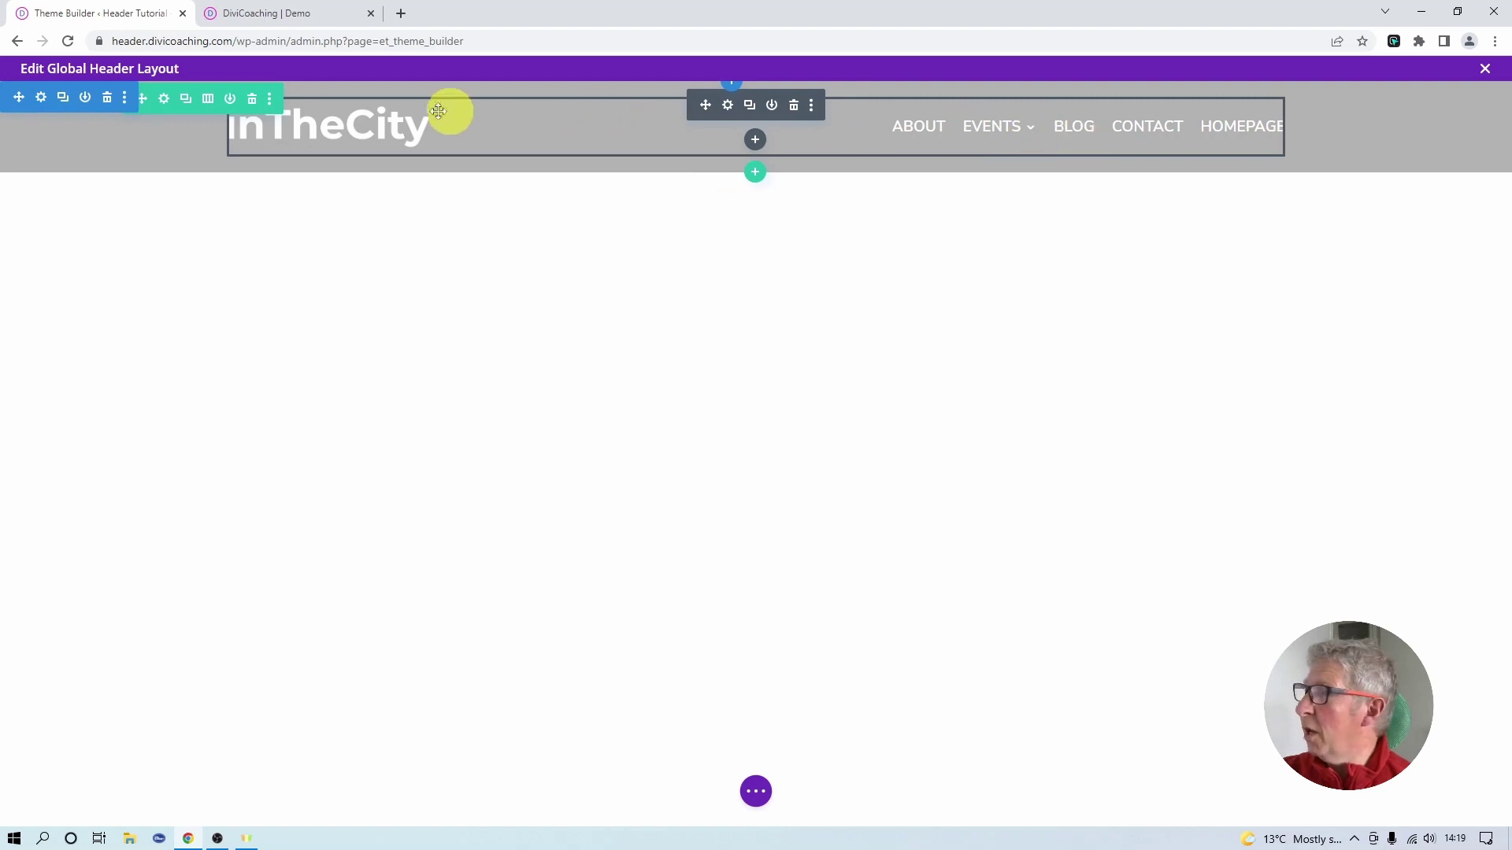
- Remove the header row's background color and save the row settings
click(164, 107)
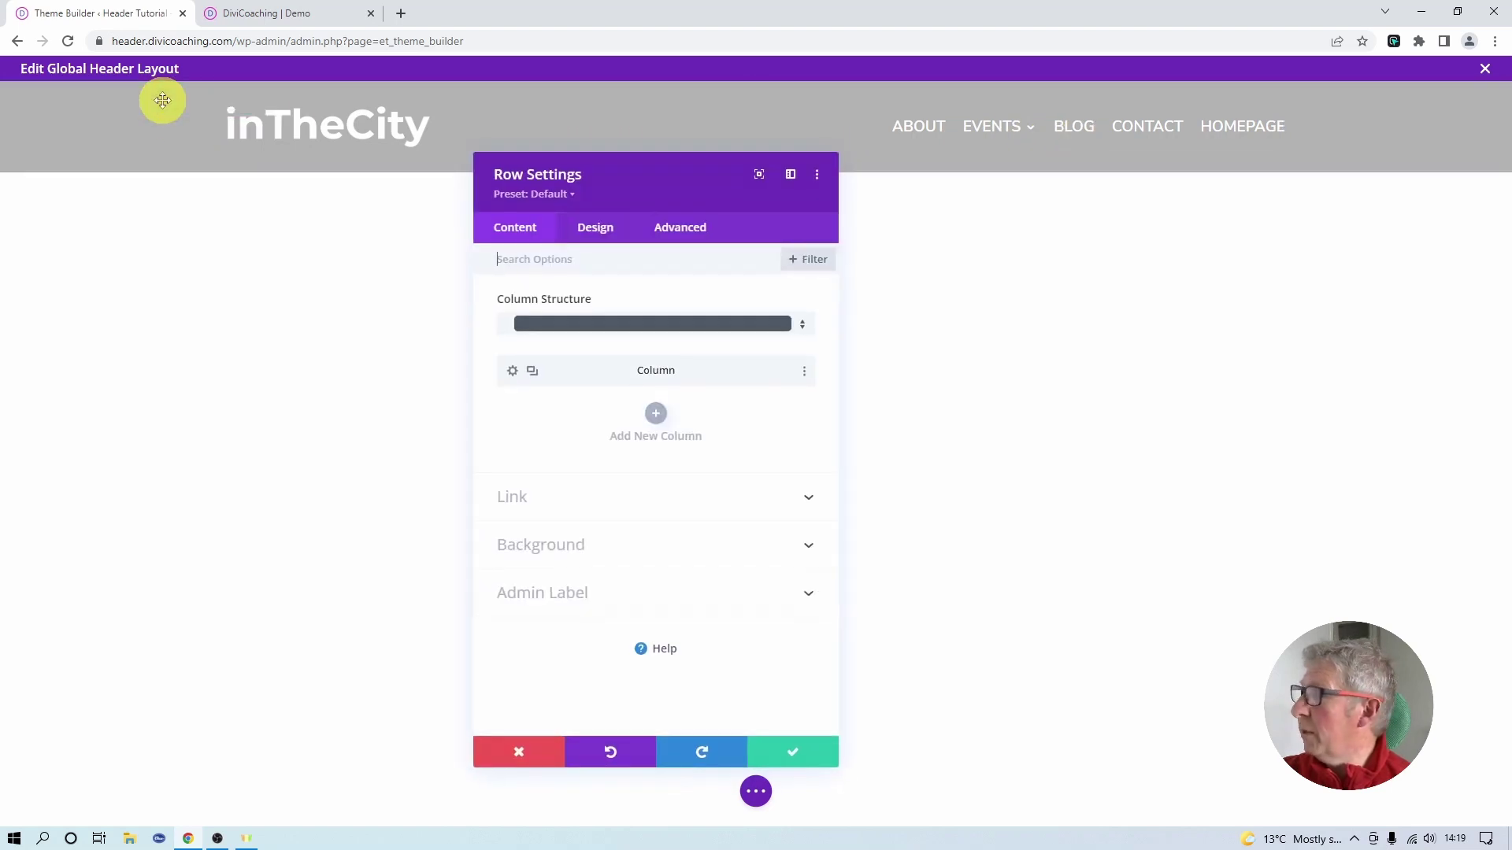
click(530, 543)
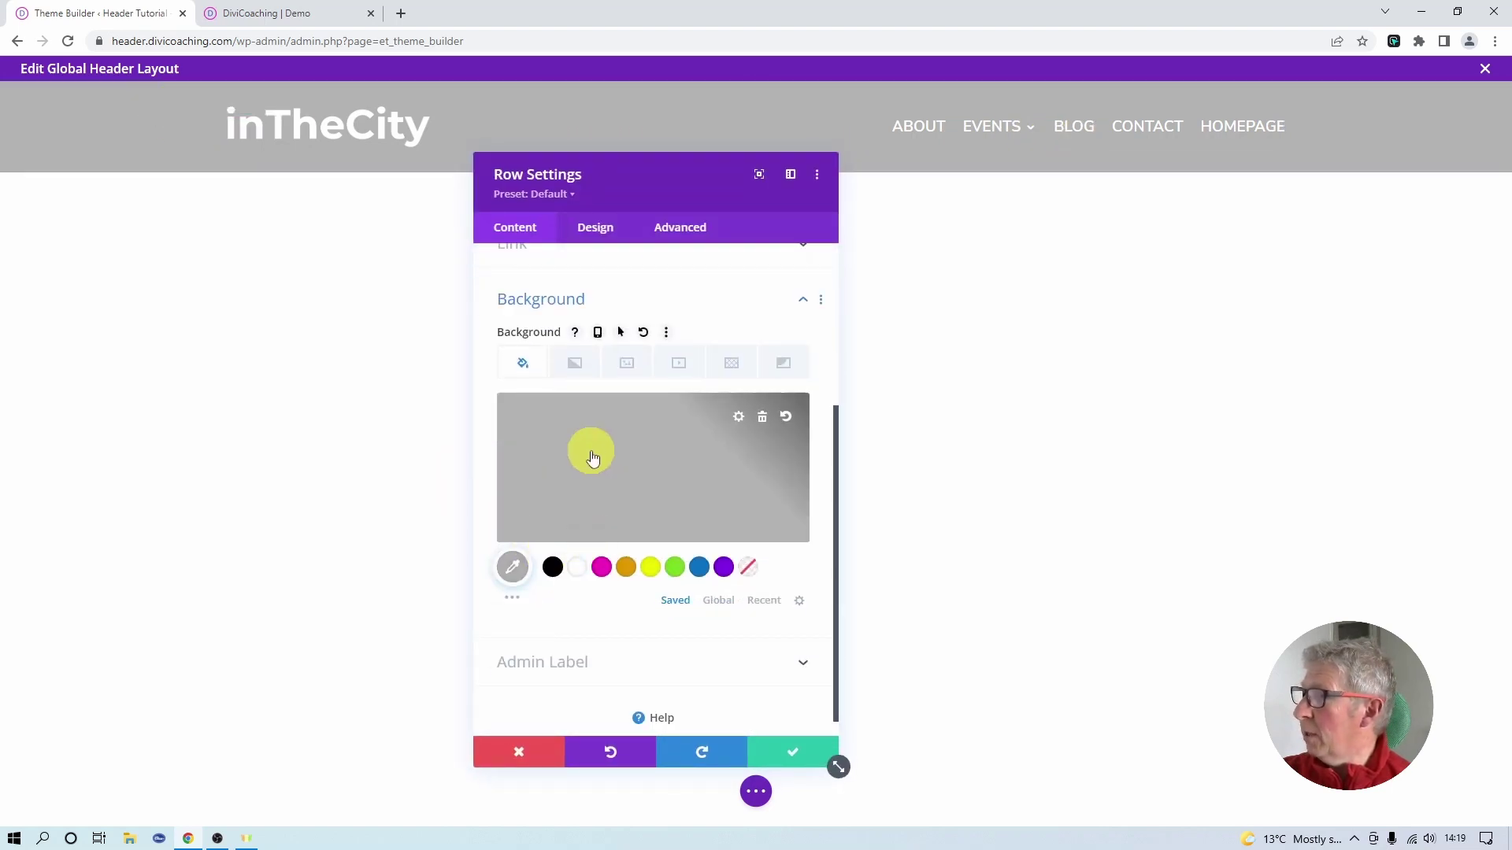
click(763, 419)
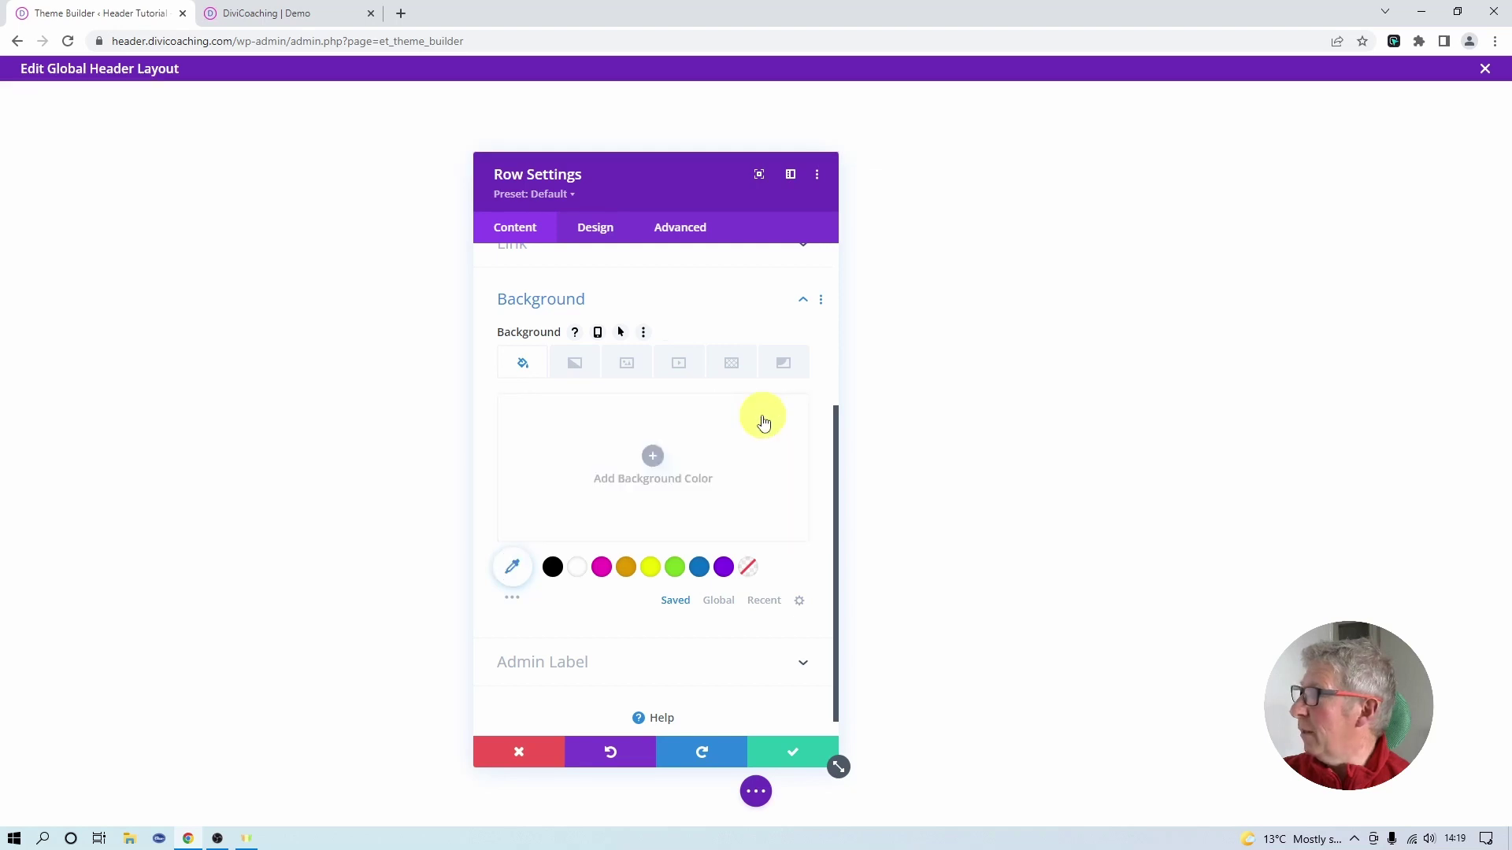
click(799, 757)
- Save the global header layout, close its editor, and save the Theme Builder changes
click(756, 791)
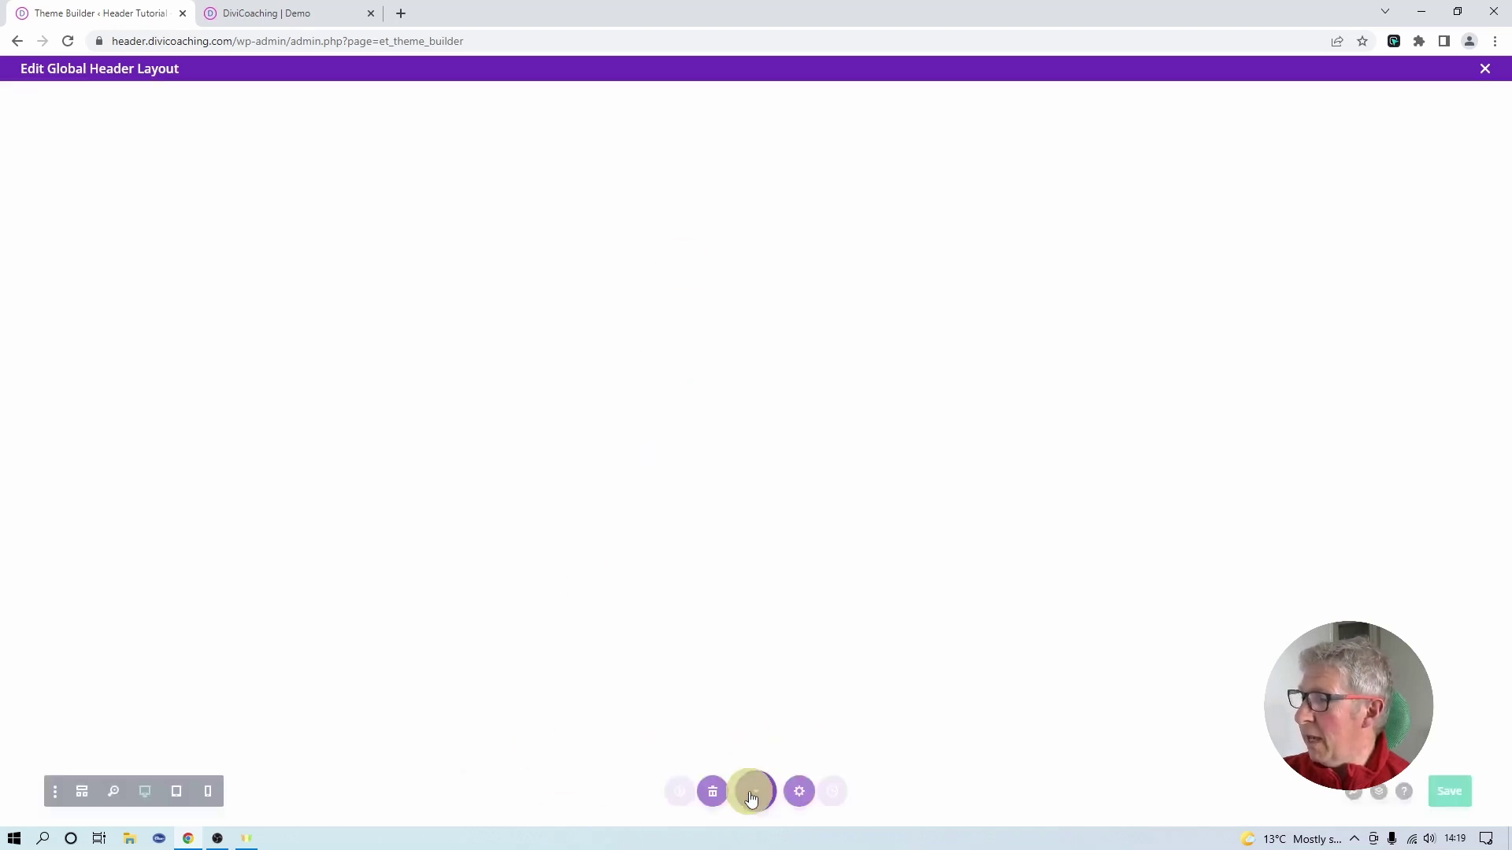
click(1485, 68)
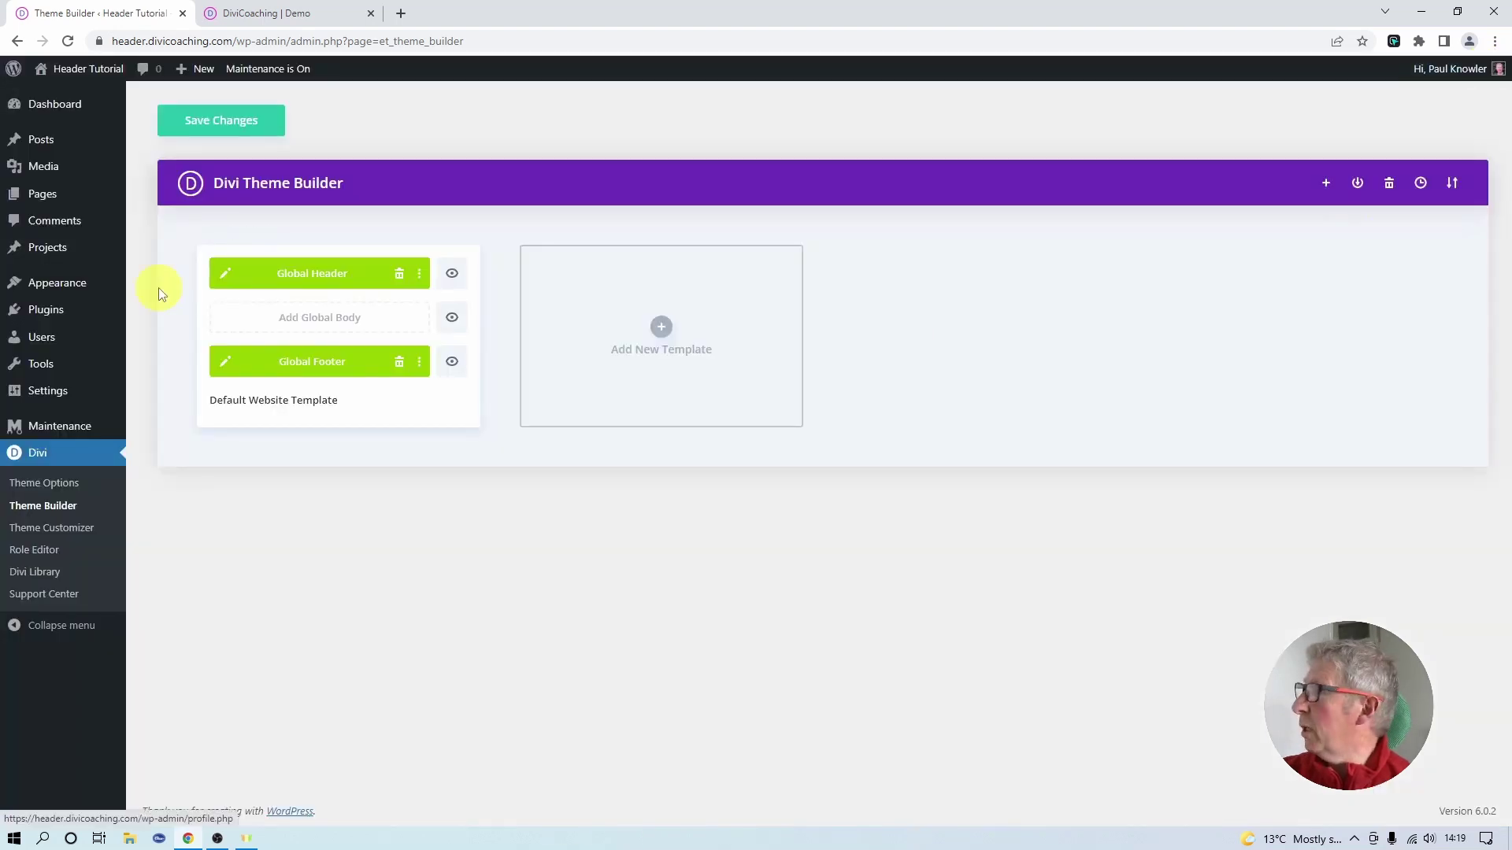
click(221, 119)
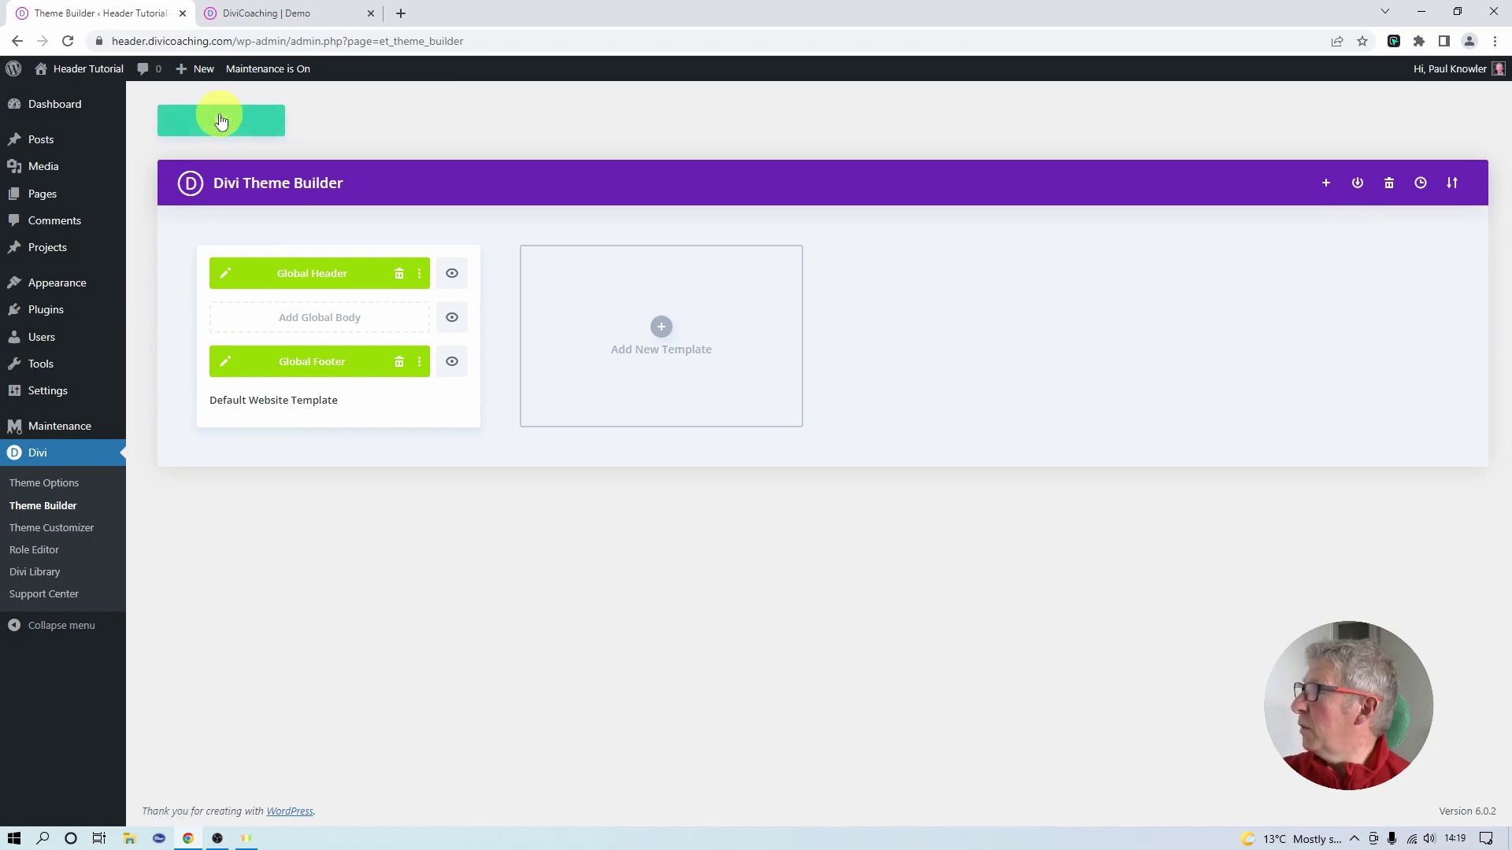
- Open the live homepage and examine how the header overlays the hero image while the page scrolls
click(68, 97)
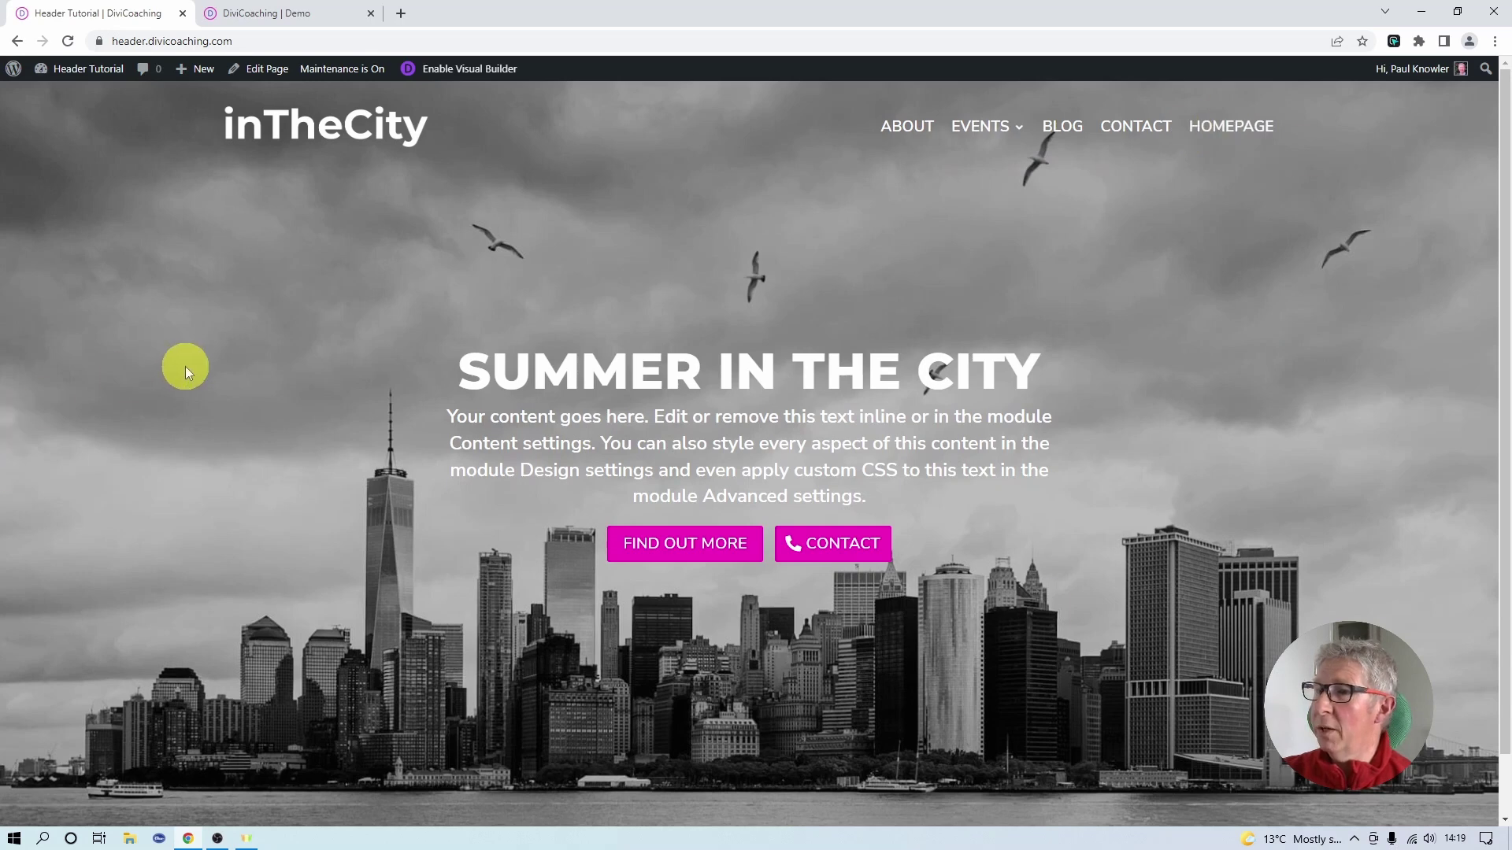
scroll(167, 350, down, 2)
scroll(167, 350, up, 2)
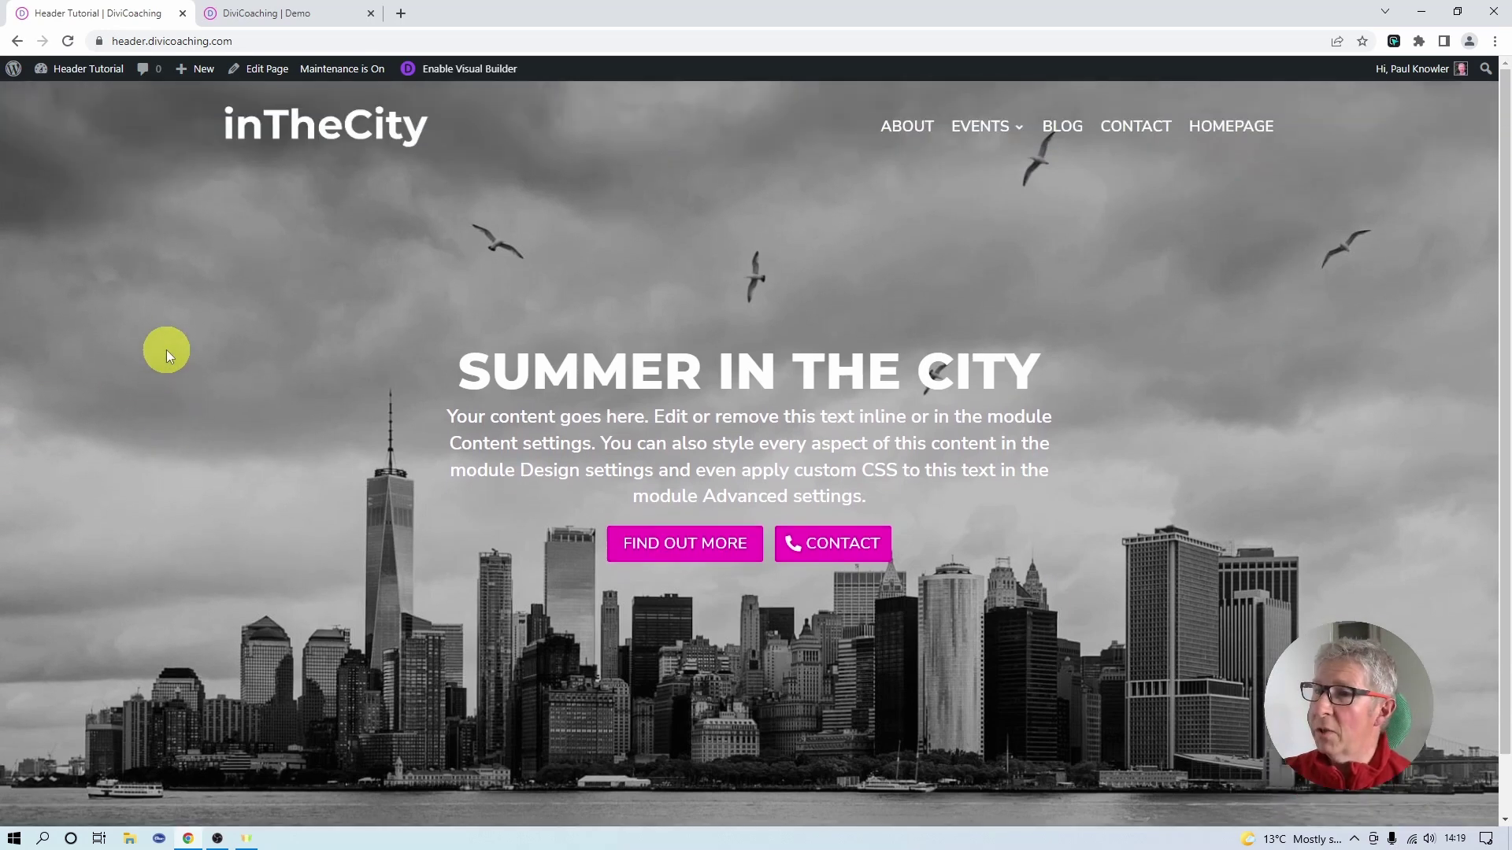
scroll(166, 350, down, 2)
scroll(167, 349, up, 2)
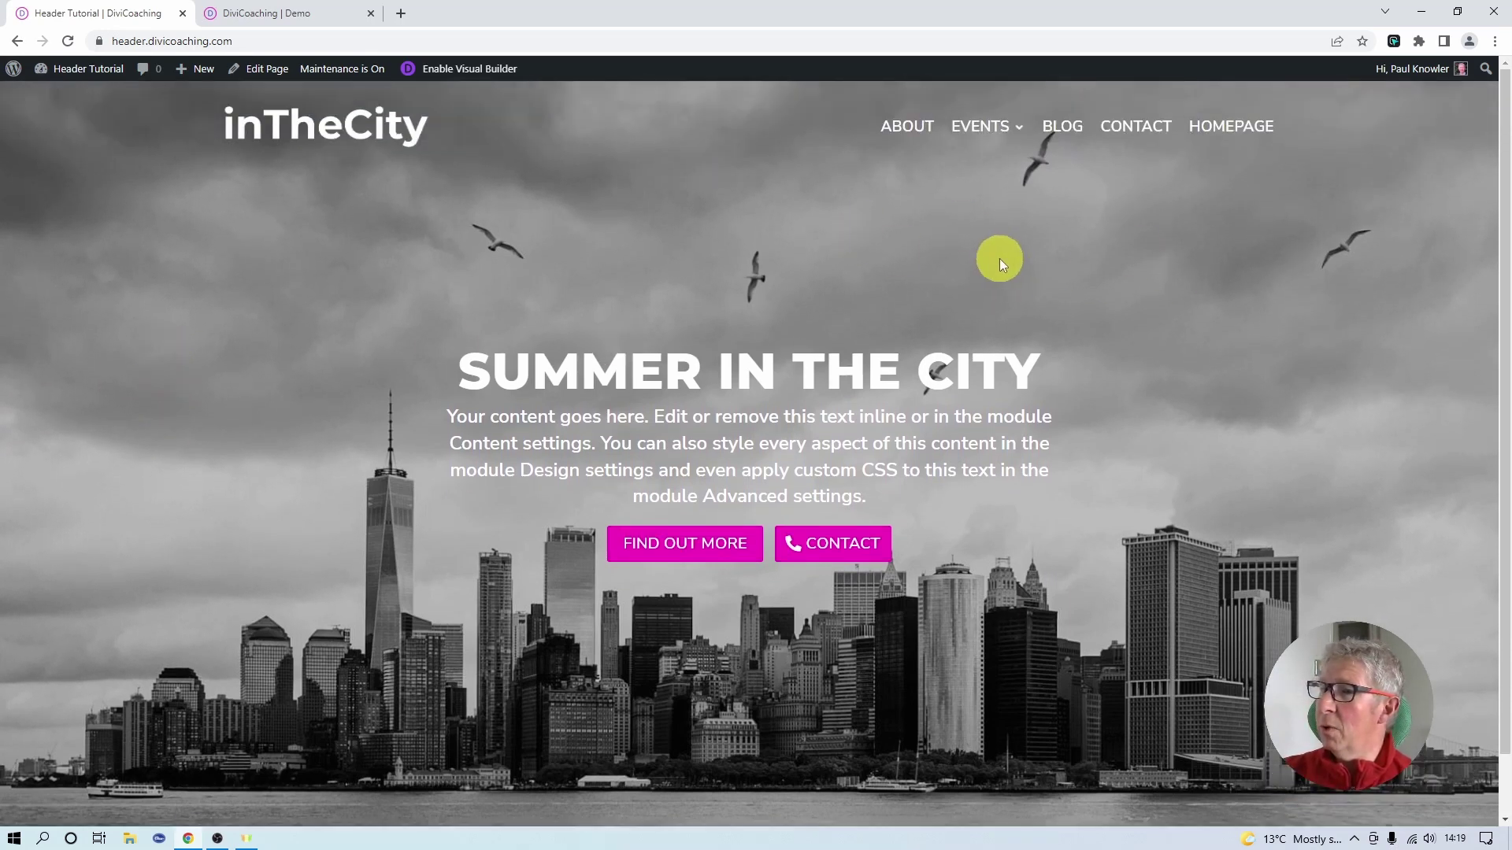
scroll(990, 263, down, 1)
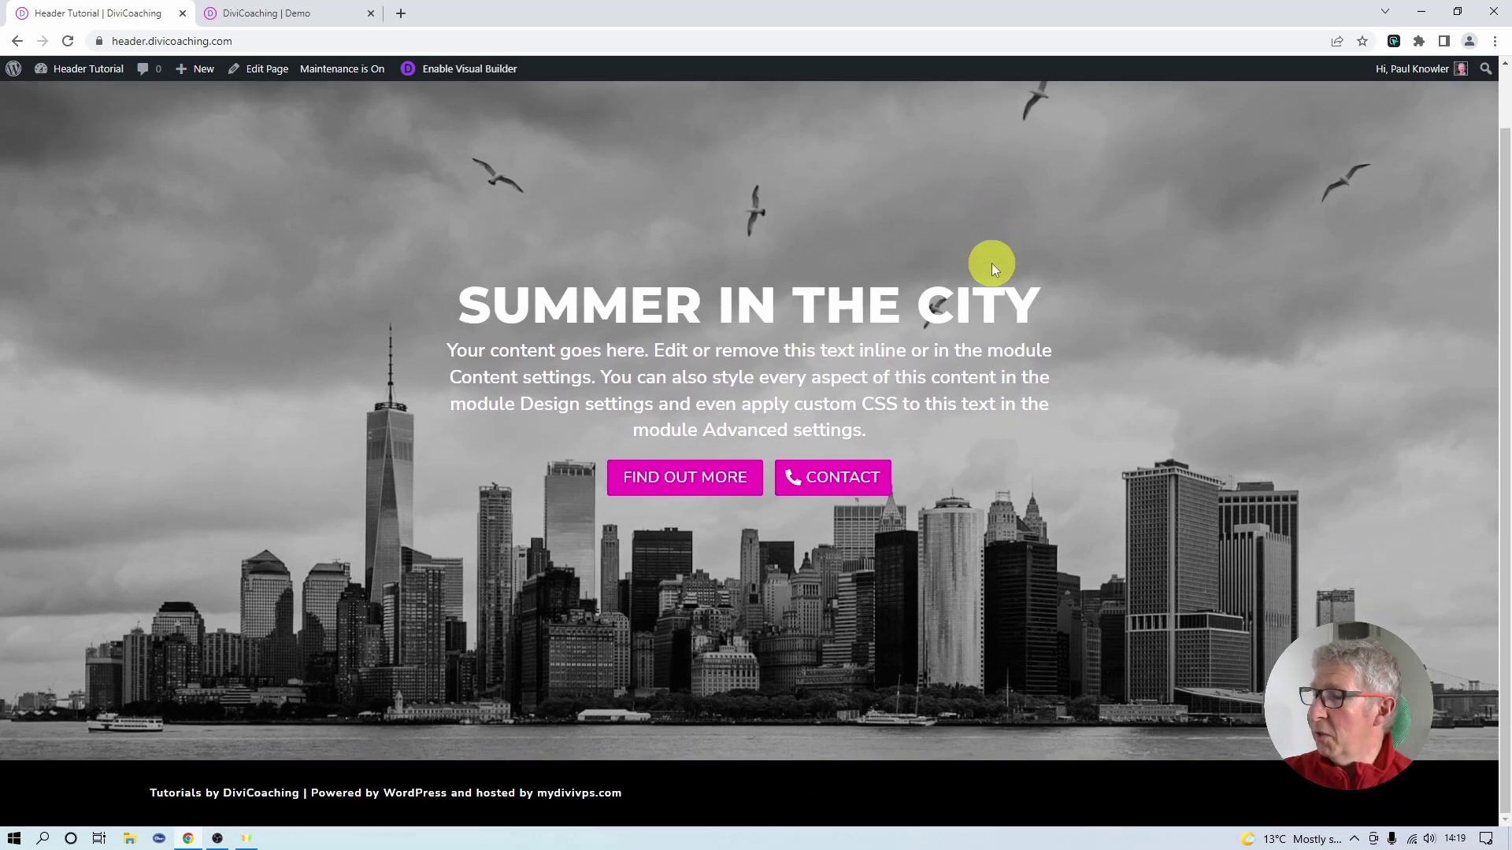
scroll(990, 263, up, 1)
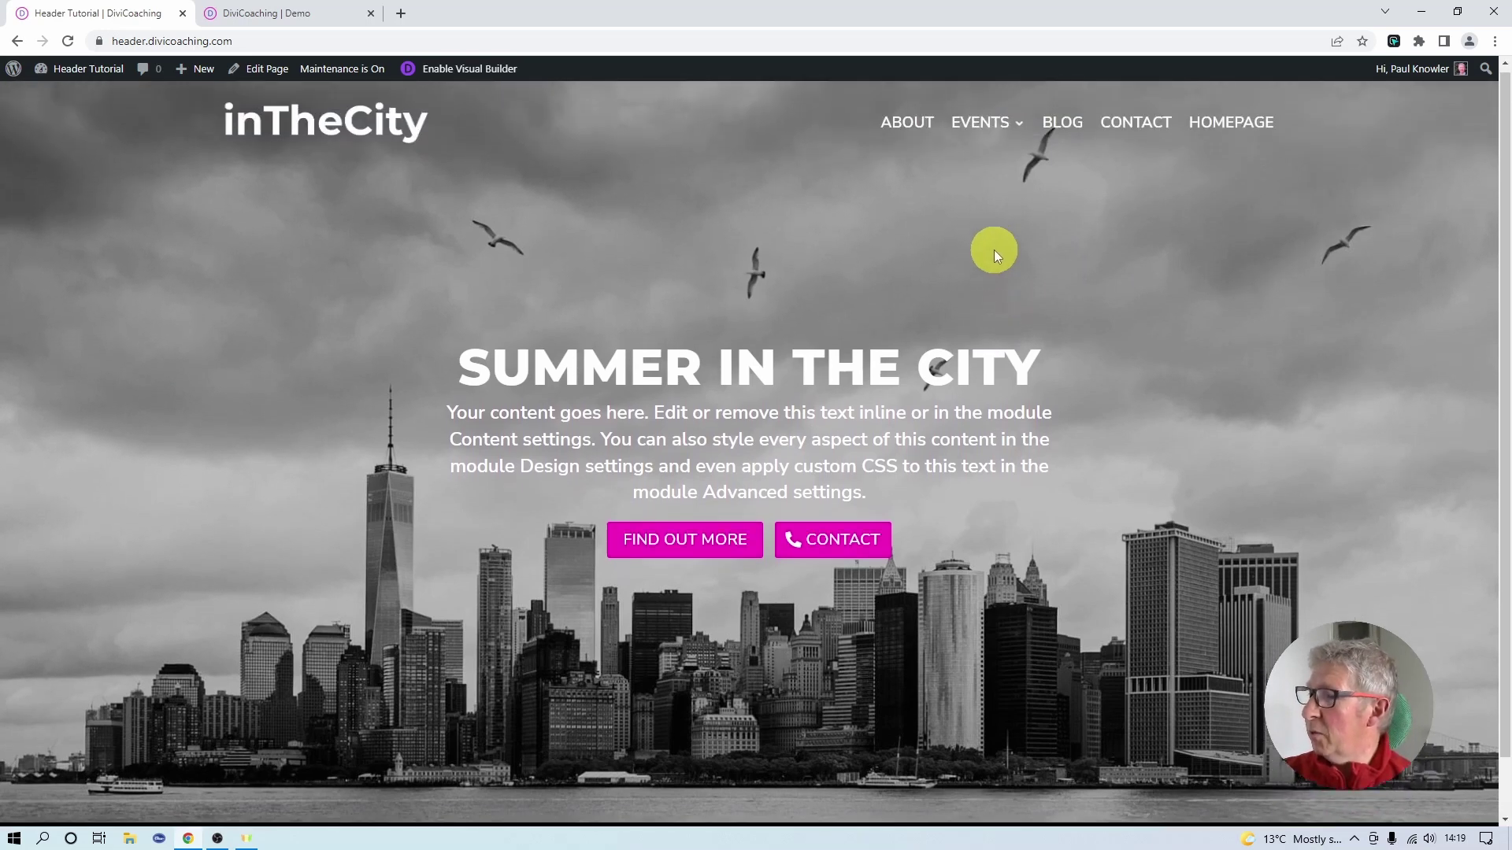
- In the Visual Builder, insert the saved library section "Summer in The City" below the hero section and look it over
scroll(994, 249, down, 1)
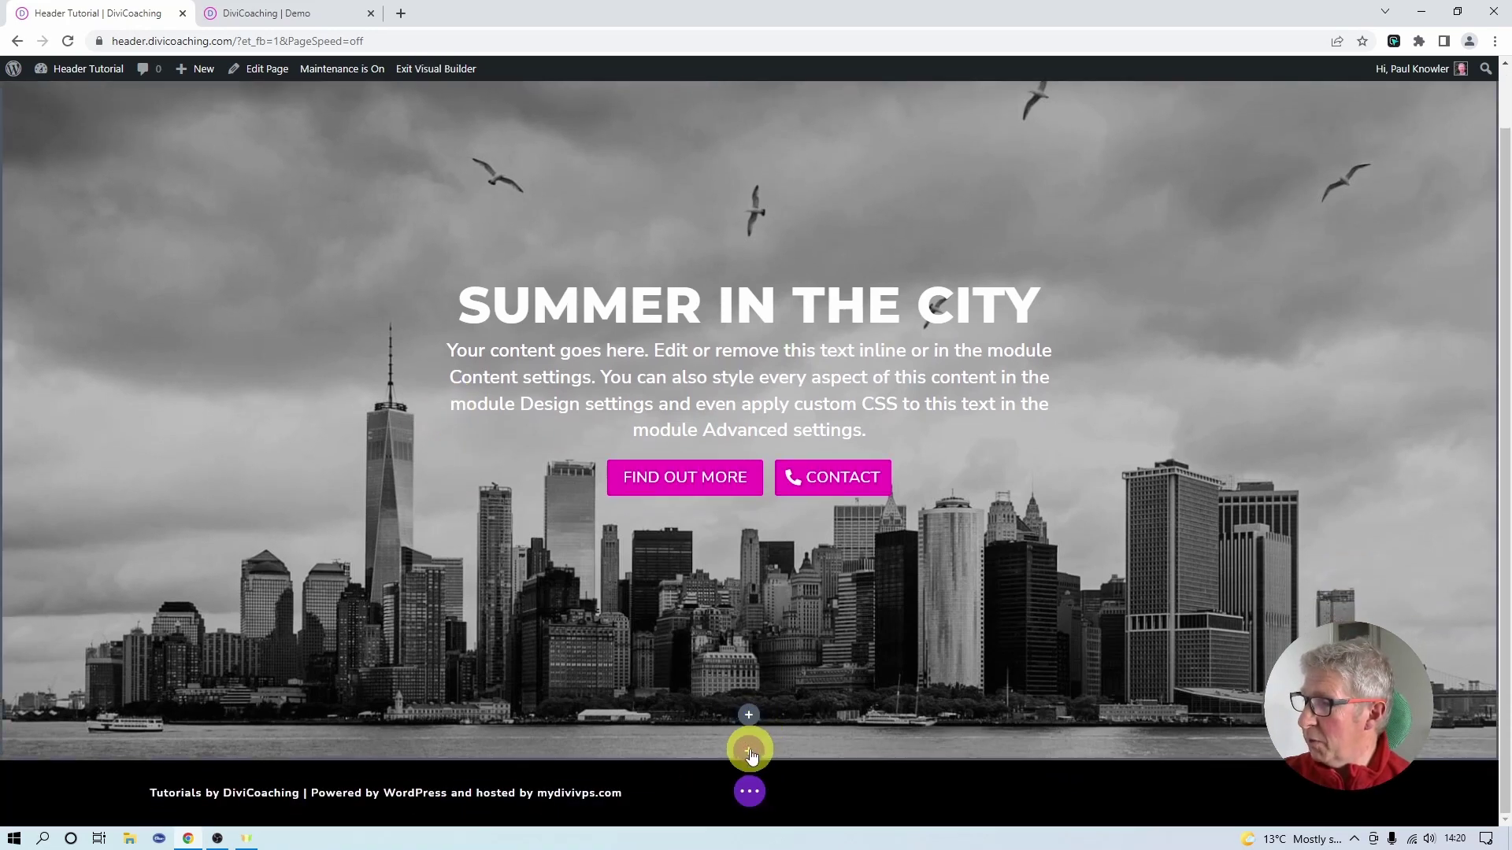
click(750, 752)
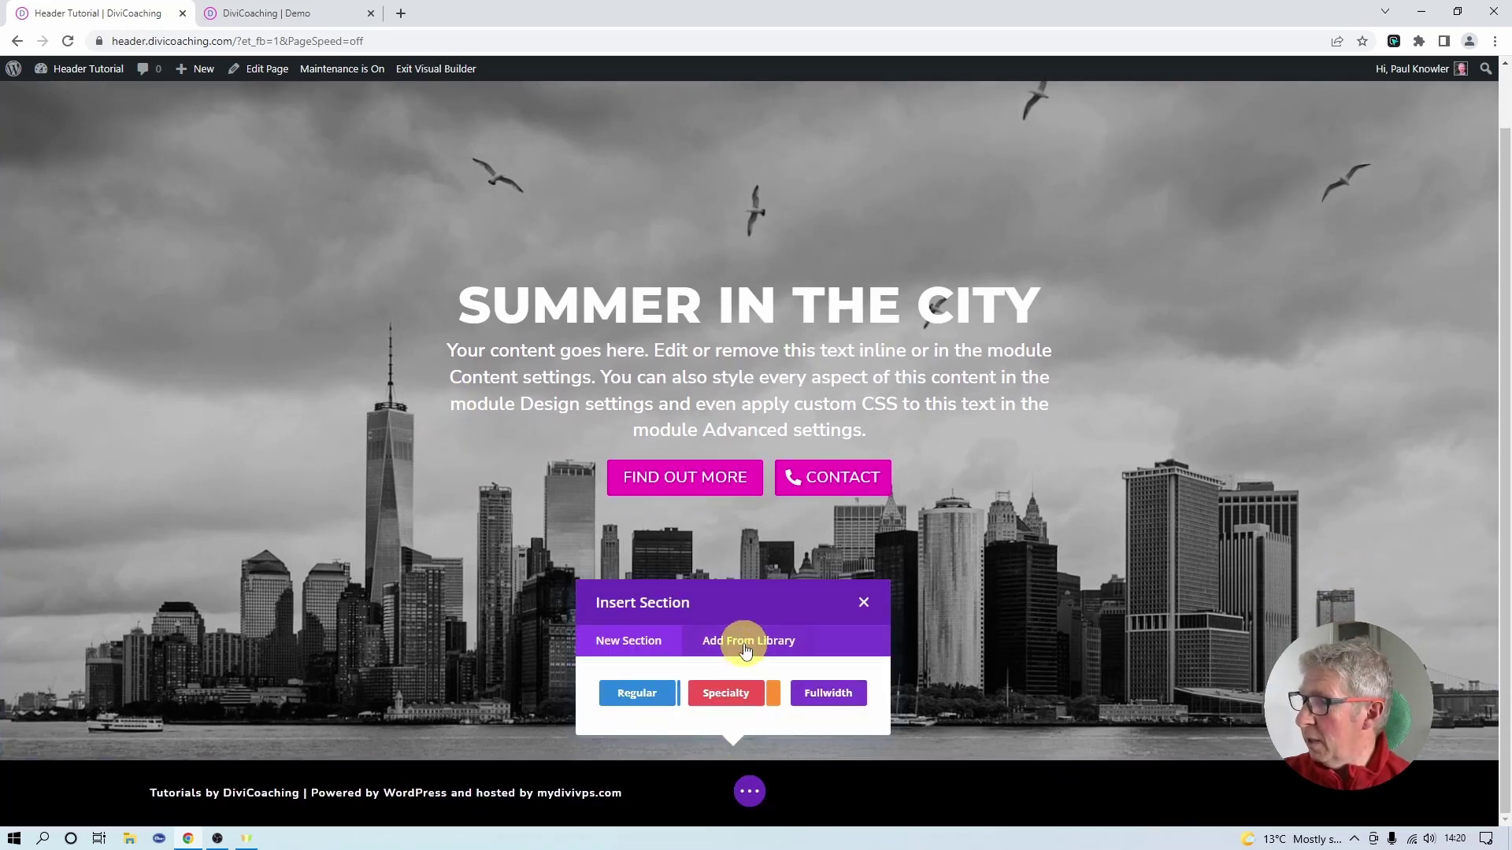
click(745, 644)
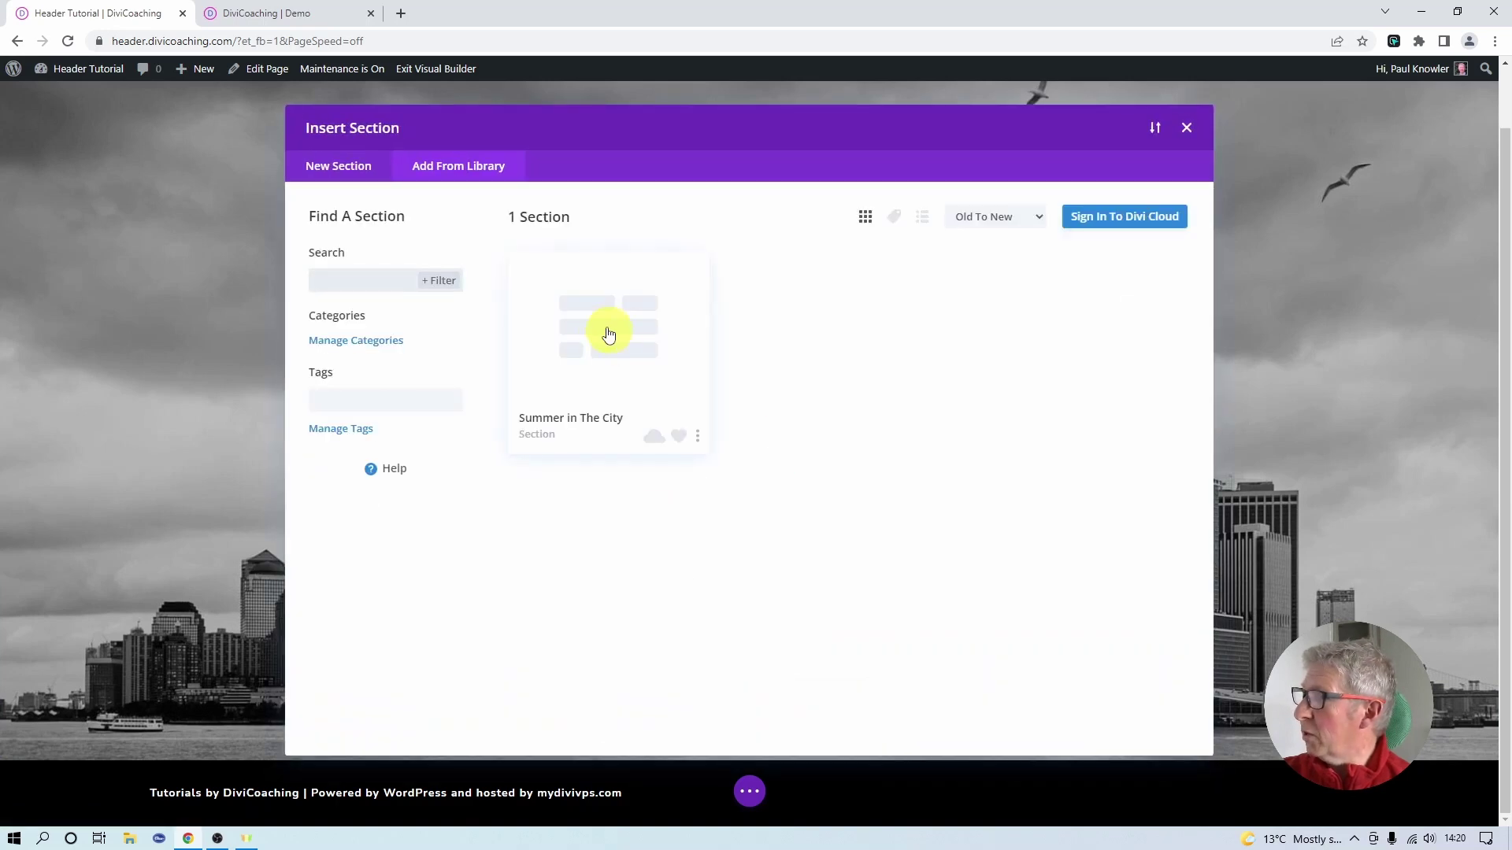
click(602, 337)
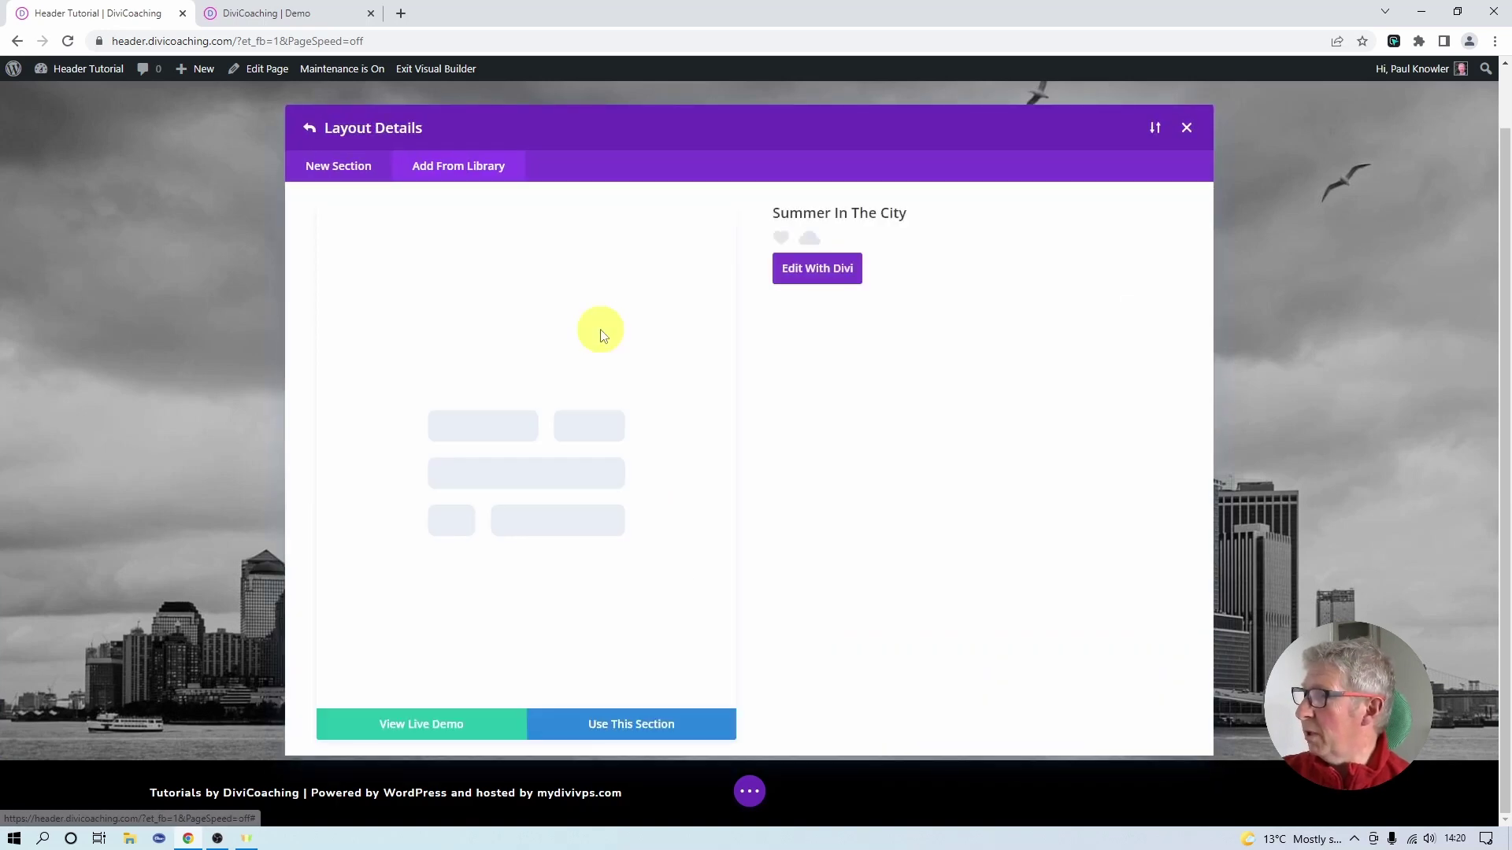
click(613, 725)
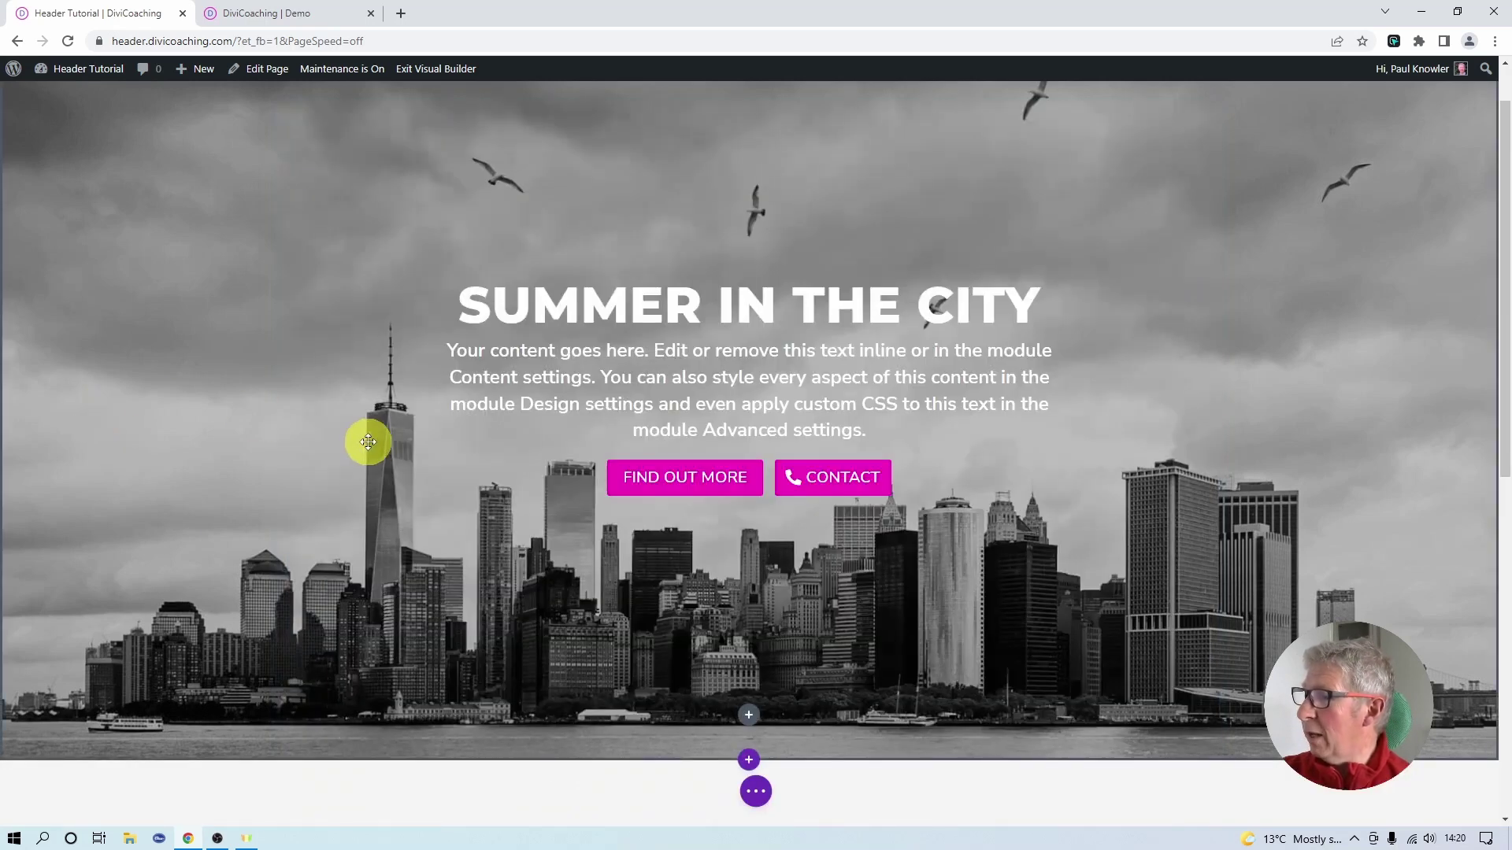
scroll(370, 442, down, 8)
scroll(369, 442, down, 2)
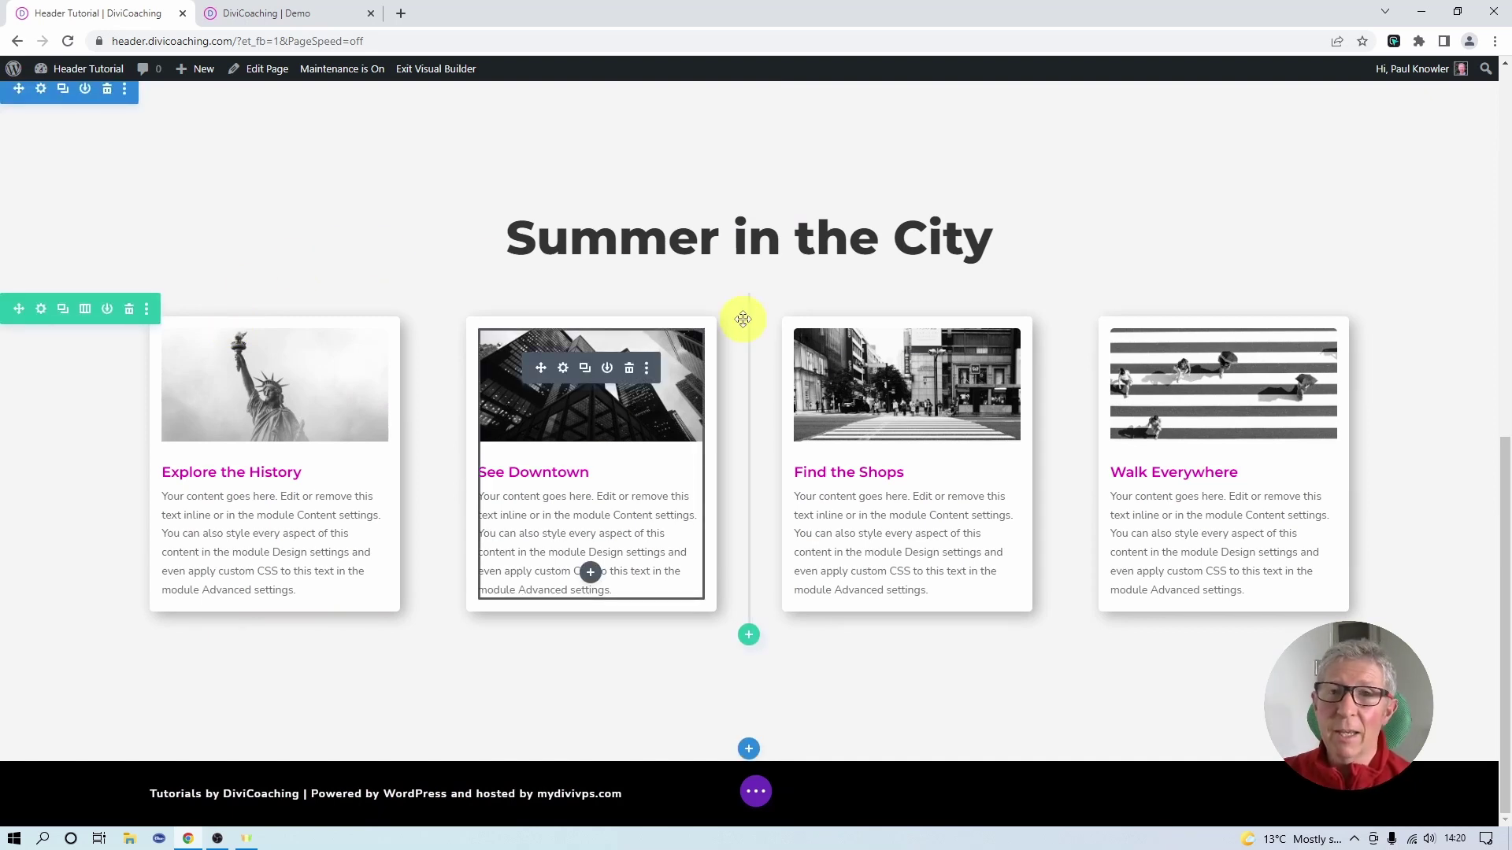
- Edit the header template from the page, set the header section's Sticky Position to Stick to Top, and save the section settings
scroll(501, 162, up, 10)
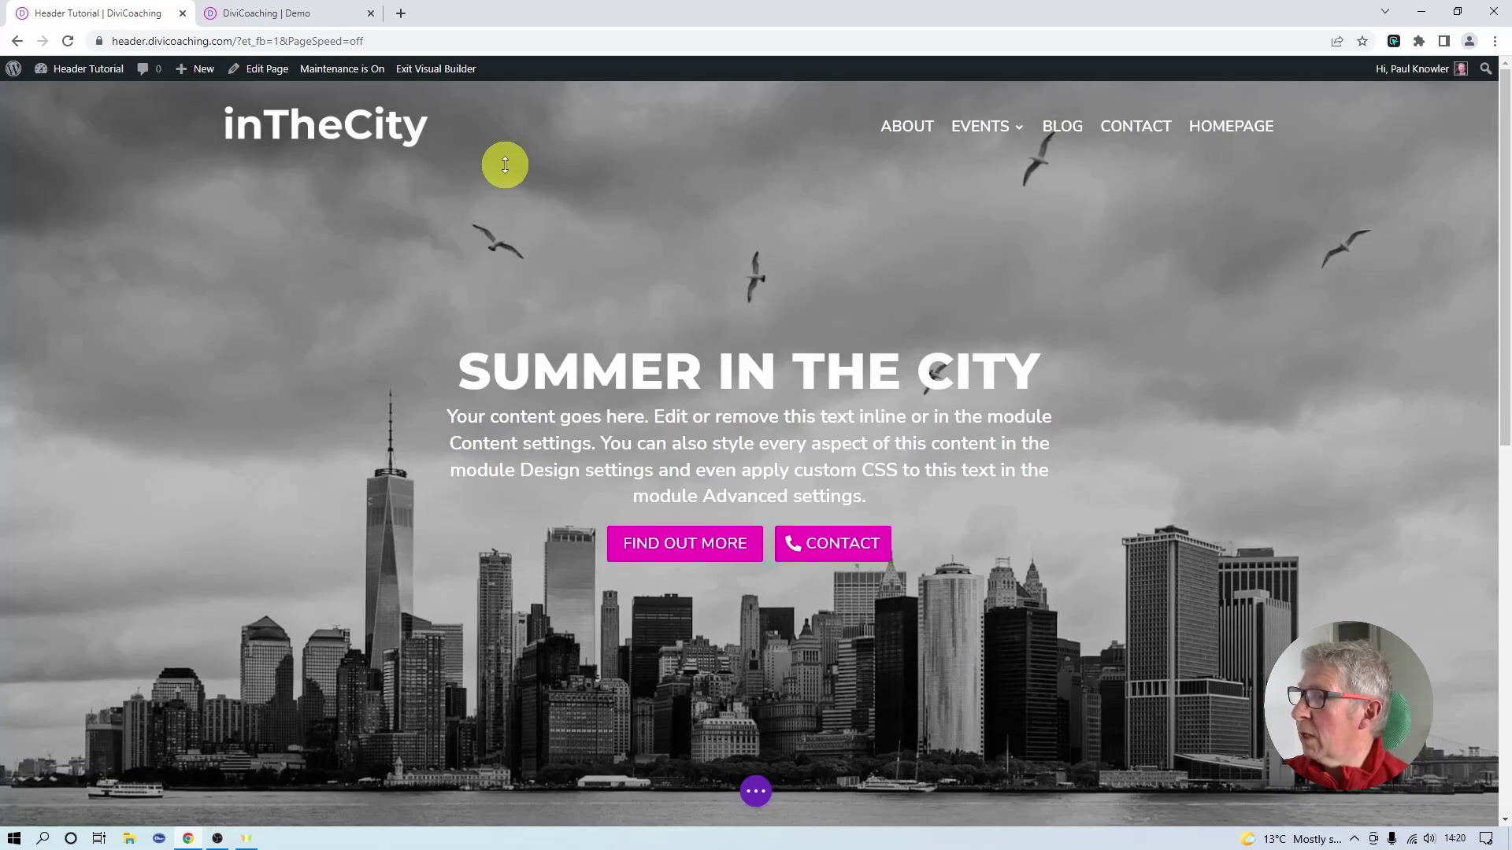
mouse_move(304, 128)
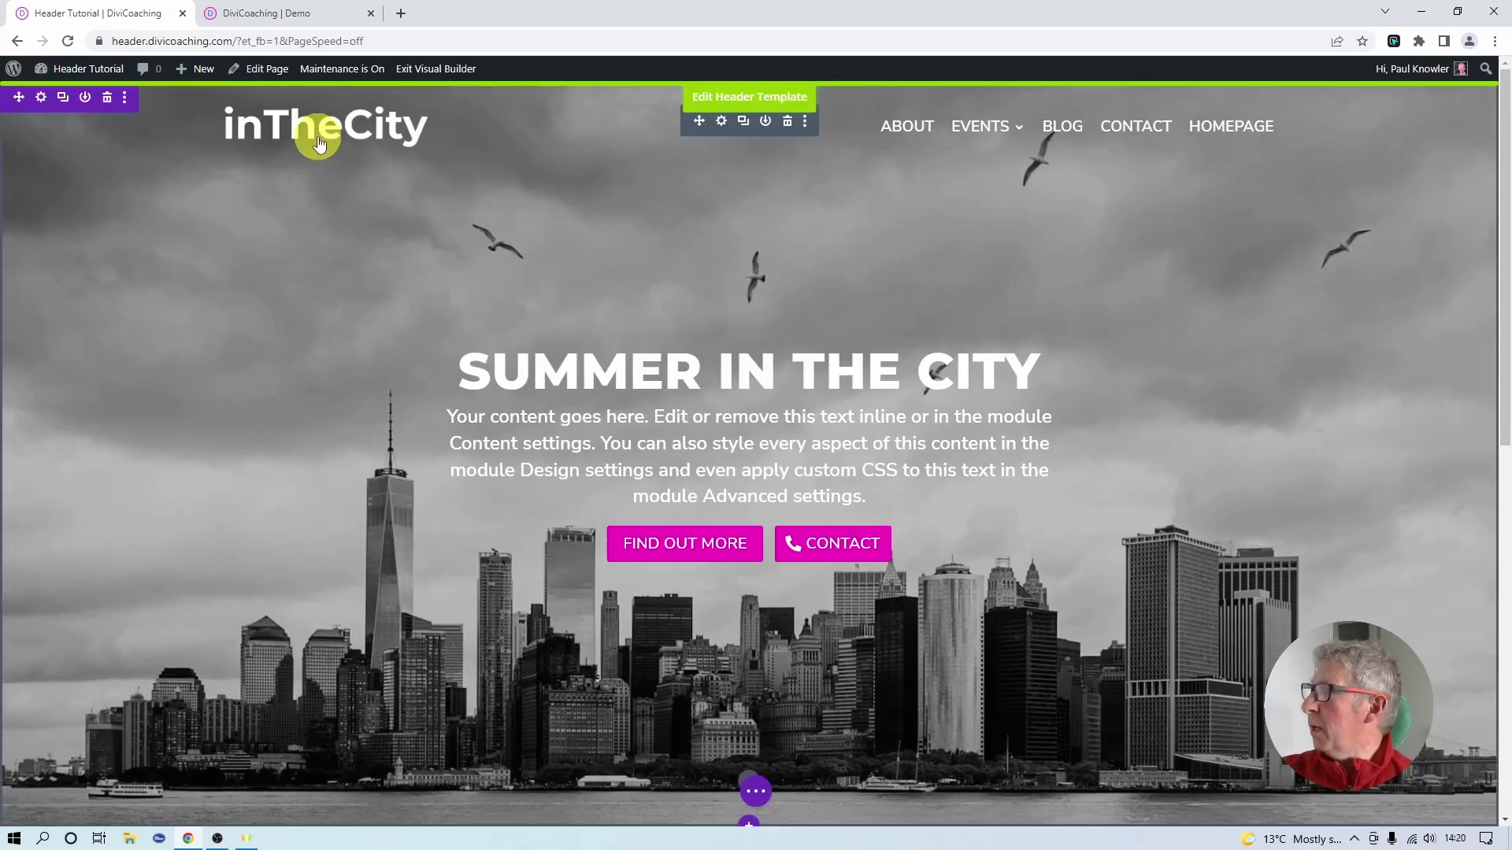
click(724, 98)
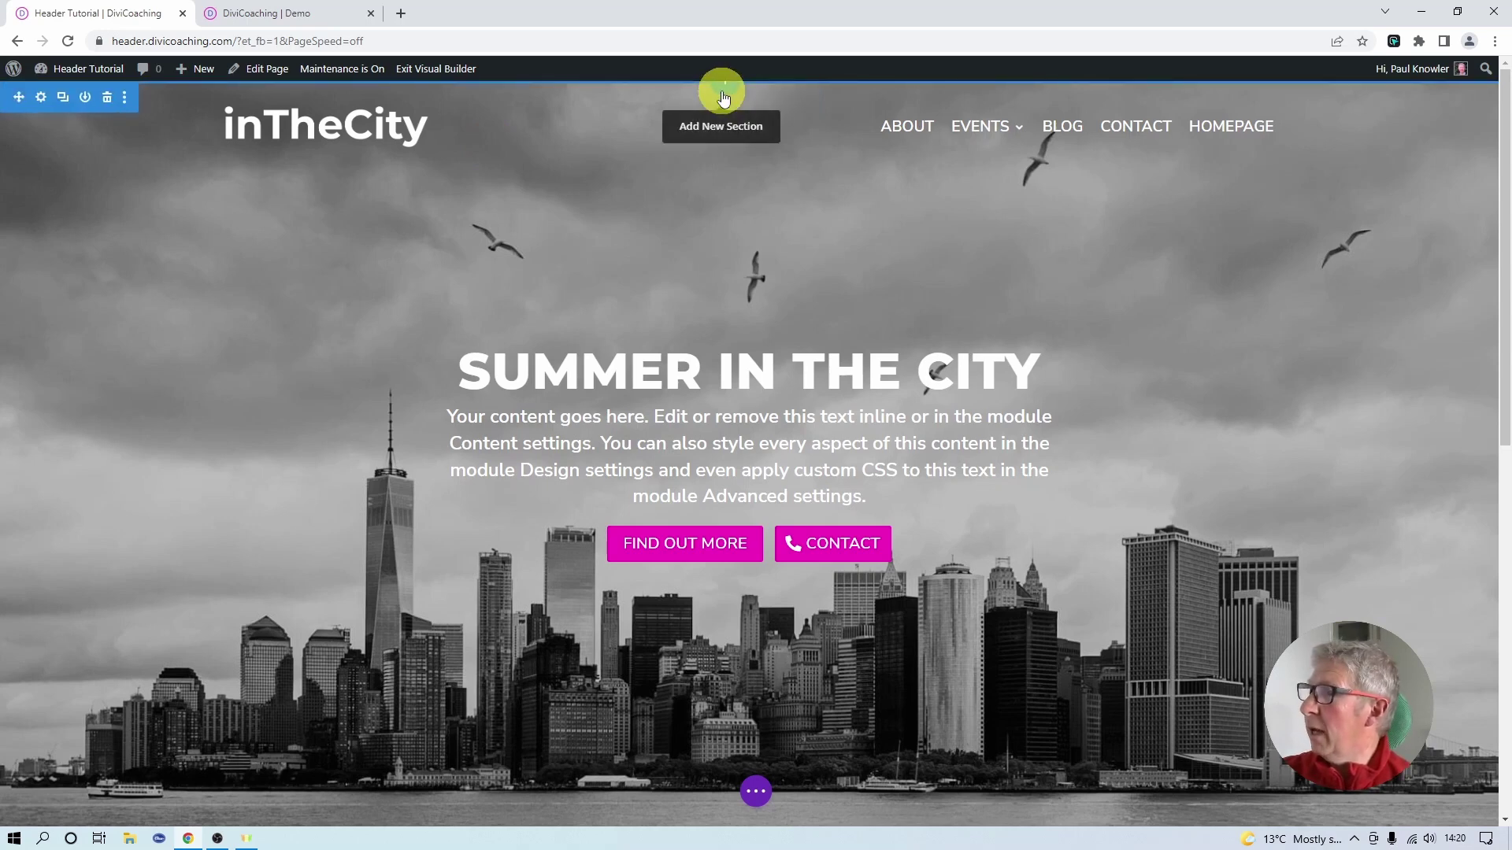
mouse_move(41, 102)
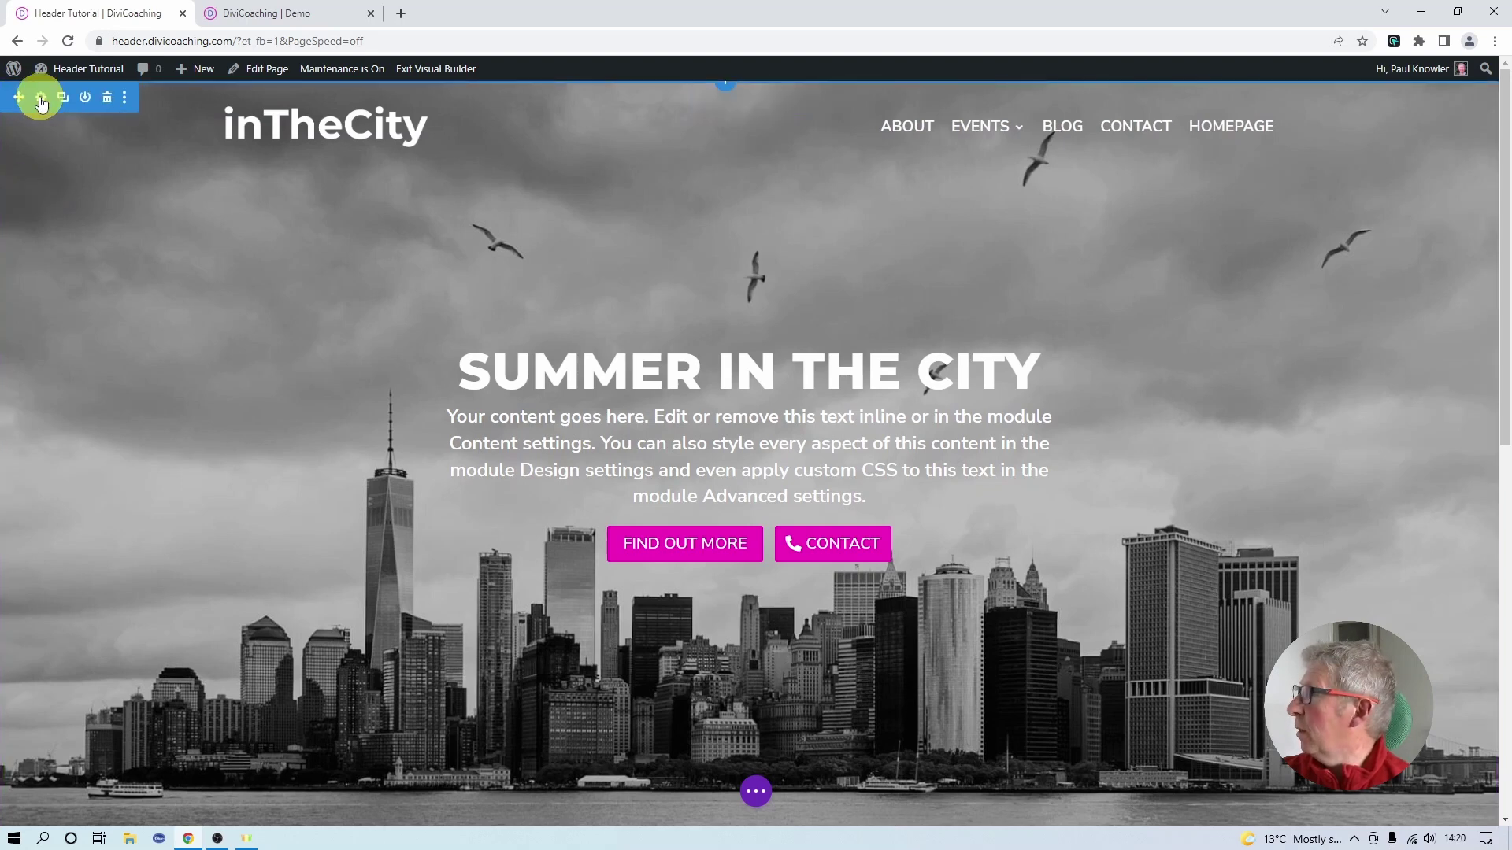
click(40, 96)
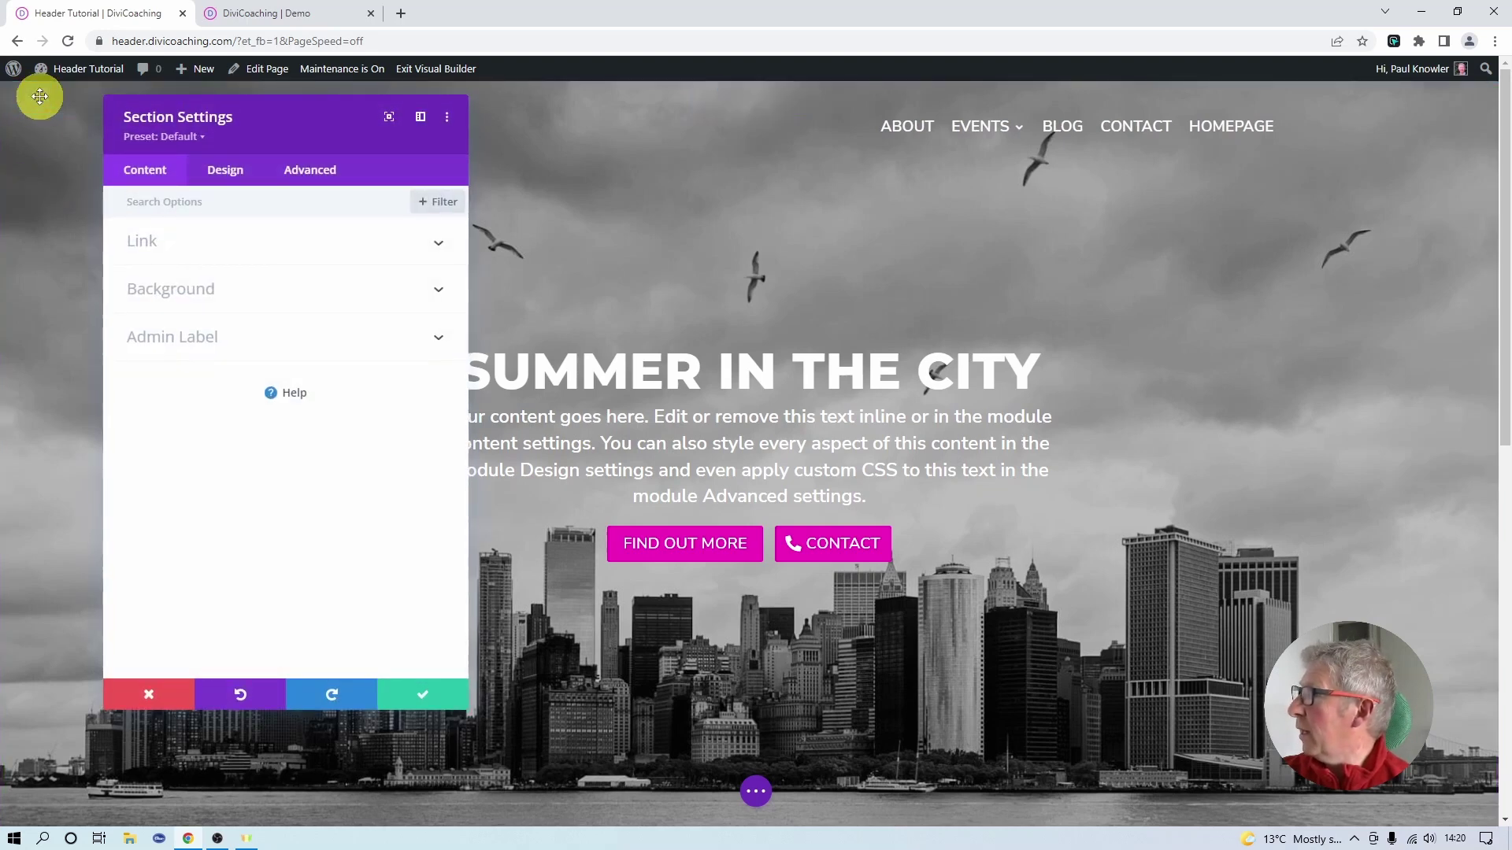
click(314, 171)
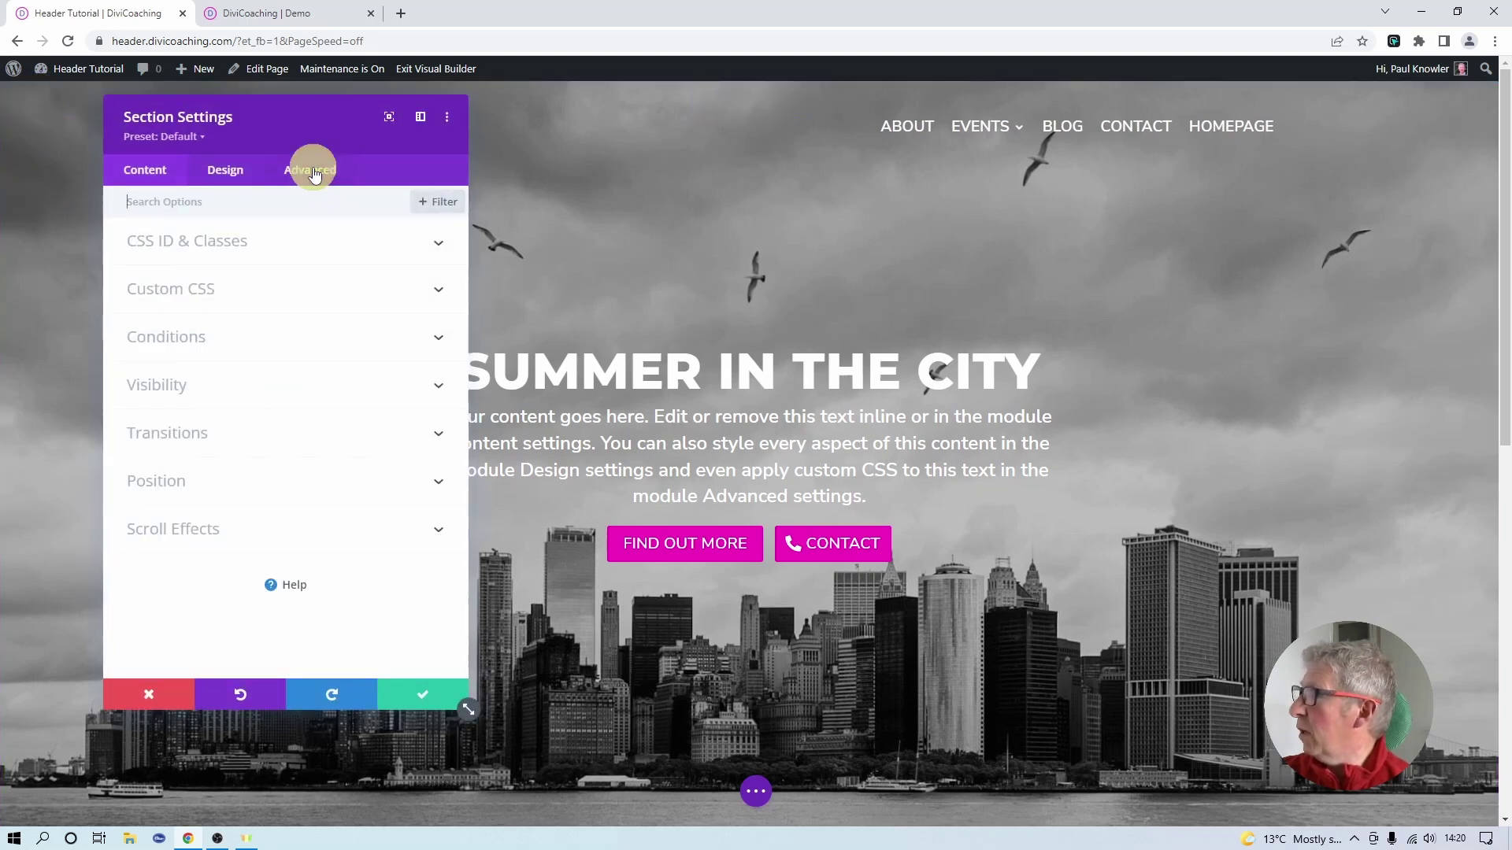
click(191, 538)
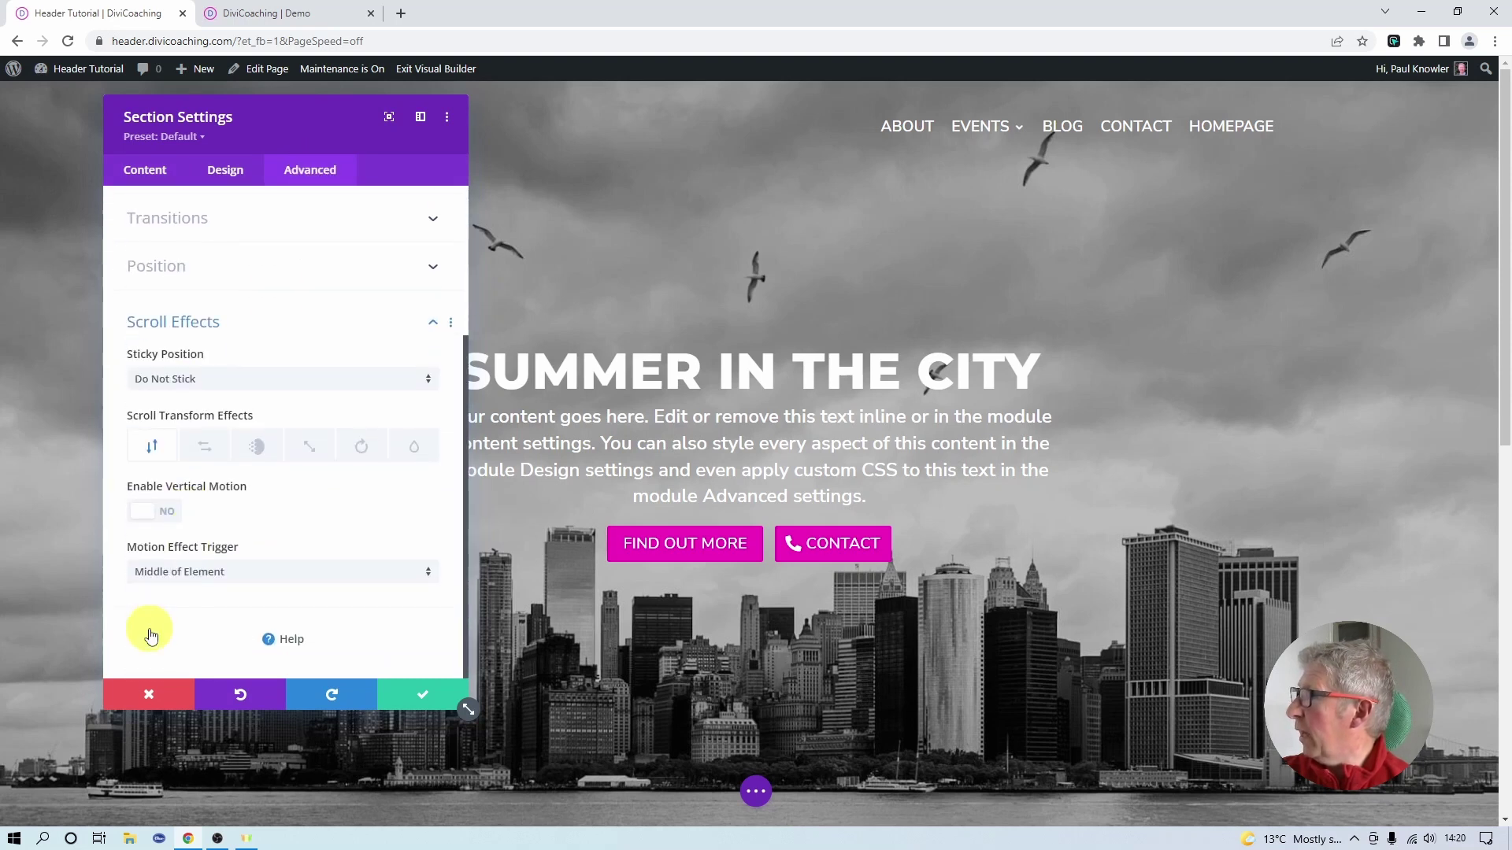
click(228, 380)
click(197, 423)
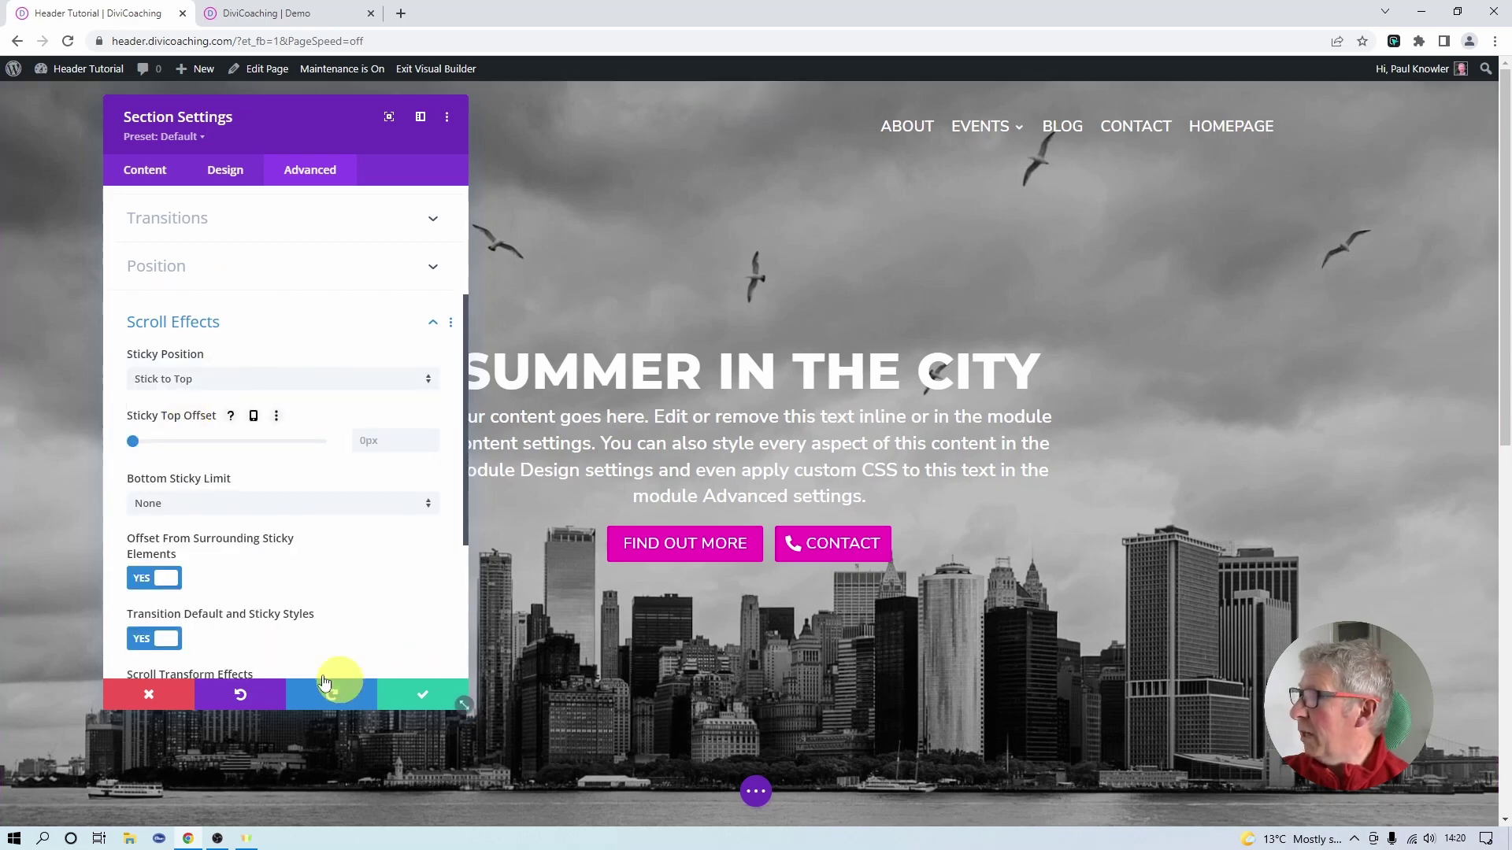
click(425, 697)
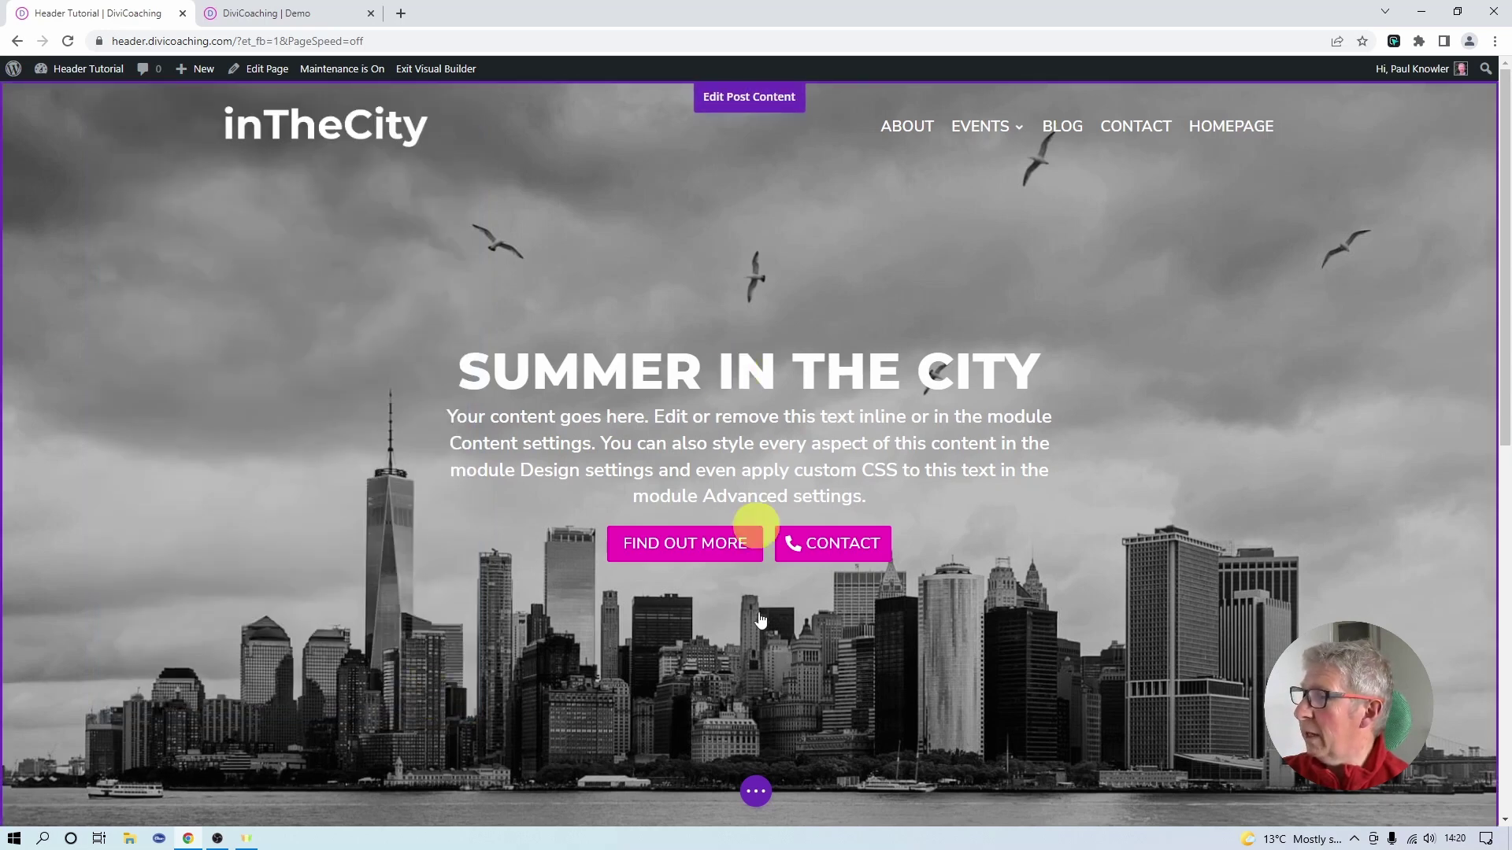
- Save the page and exit the Visual Builder, checking the header's sticky behavior on the live homepage
click(1466, 803)
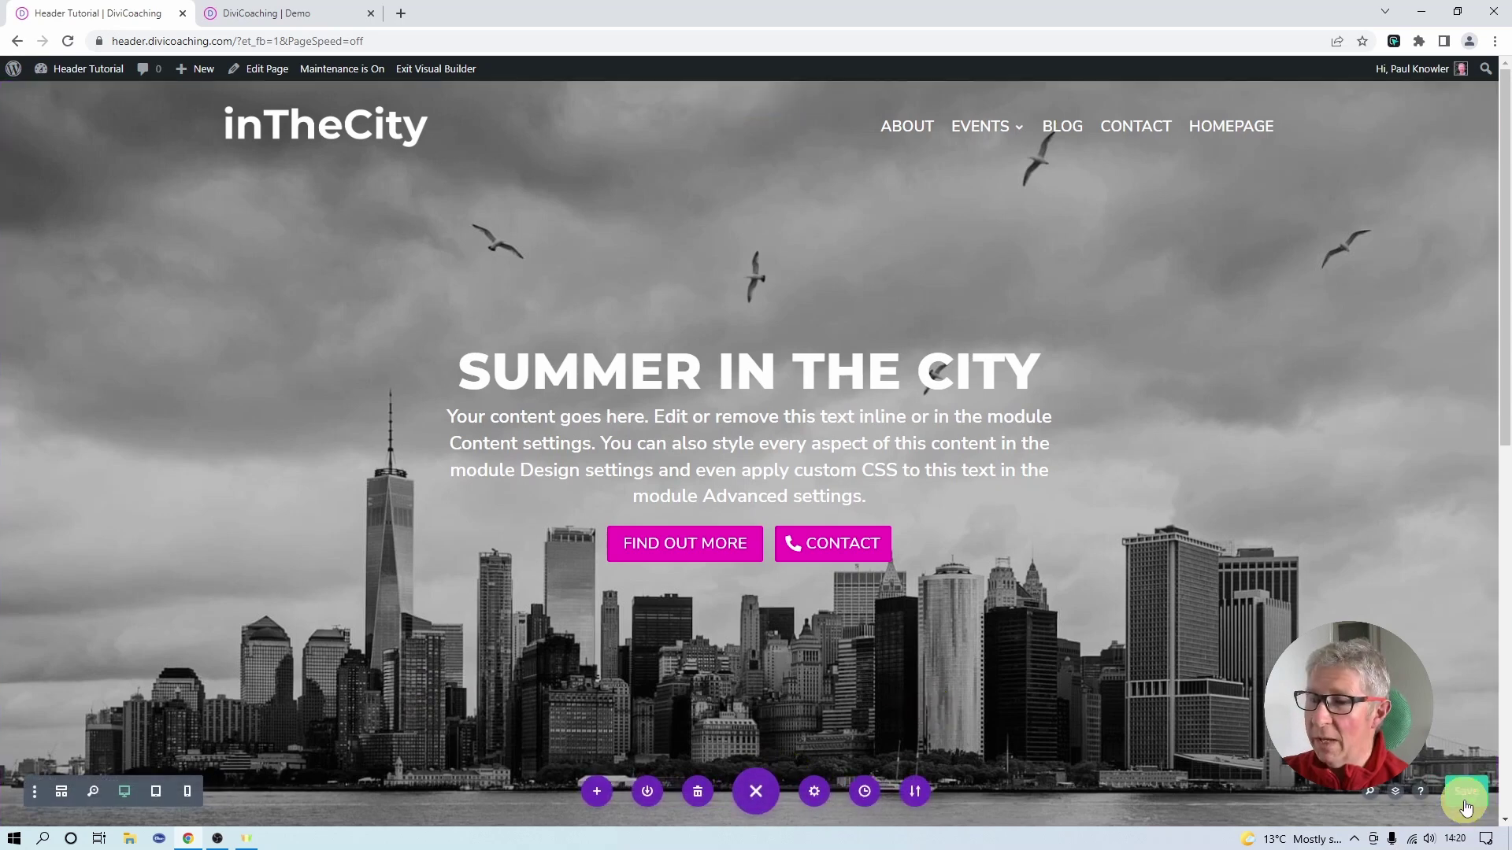
click(443, 70)
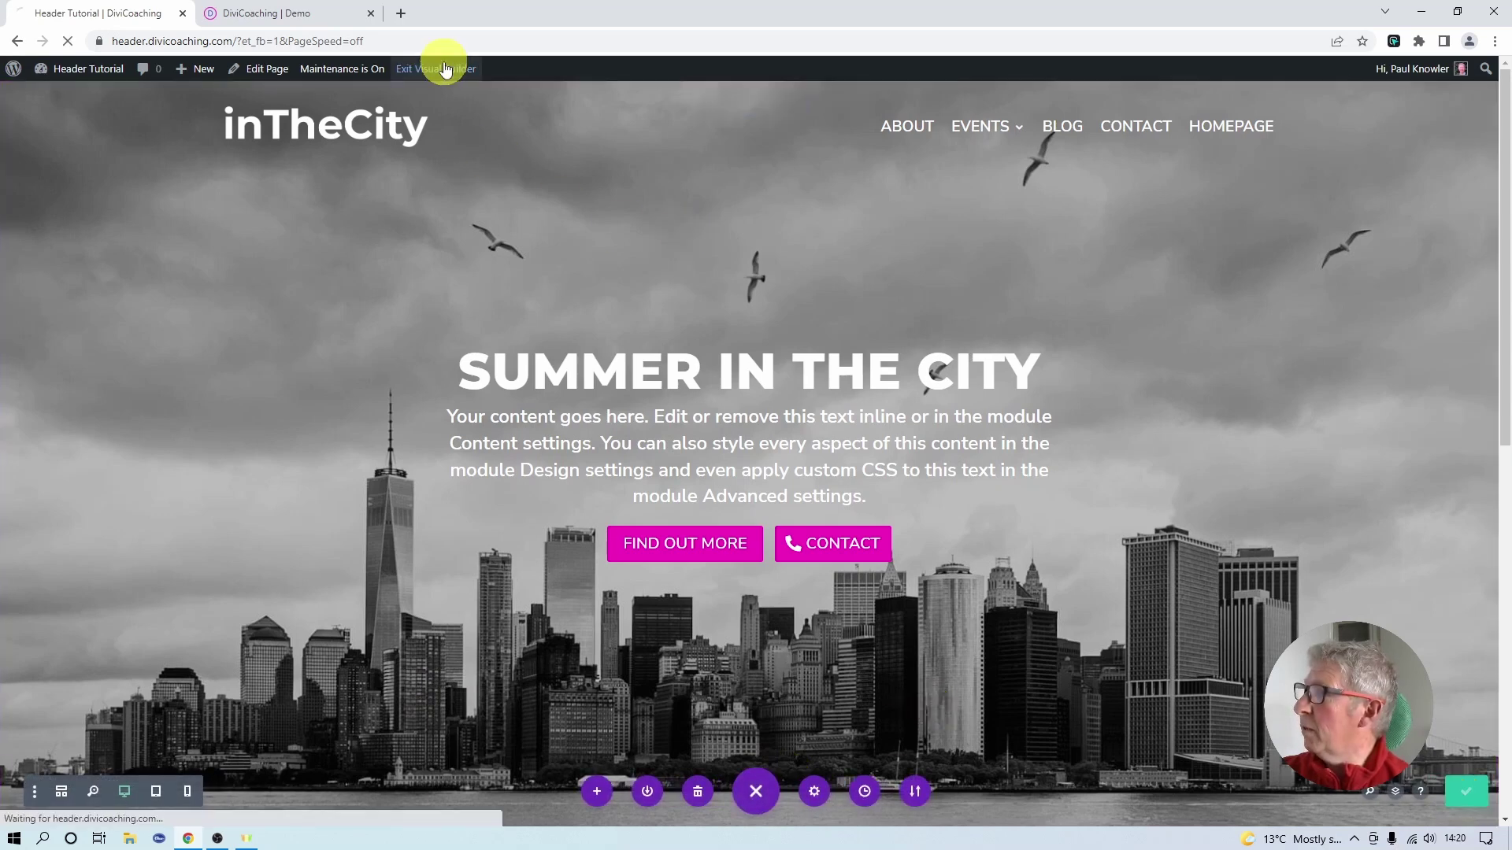
scroll(225, 469, down, 6)
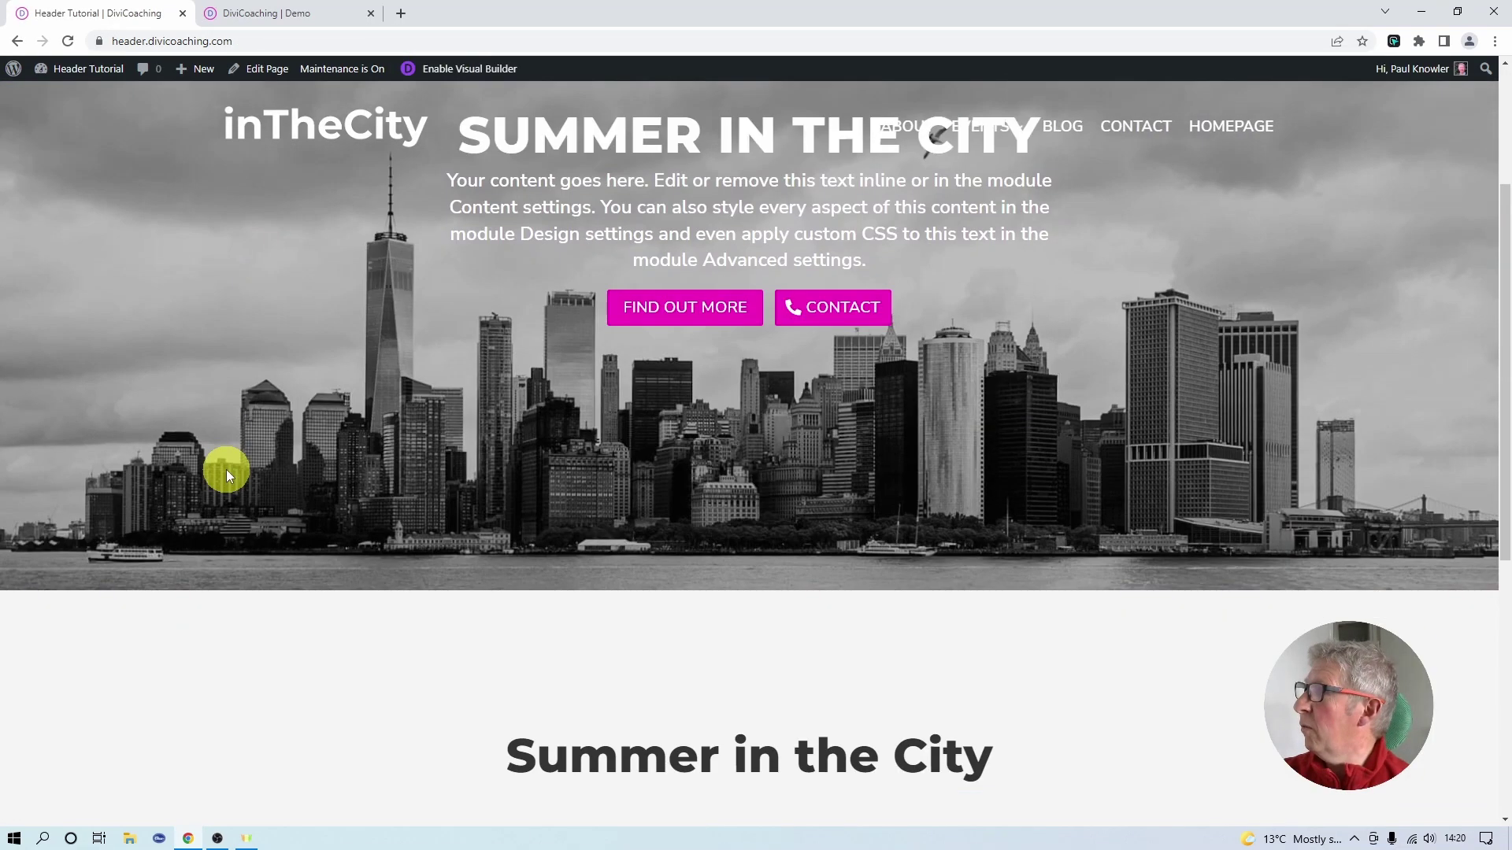
scroll(297, 493, down, 3)
scroll(297, 493, up, 9)
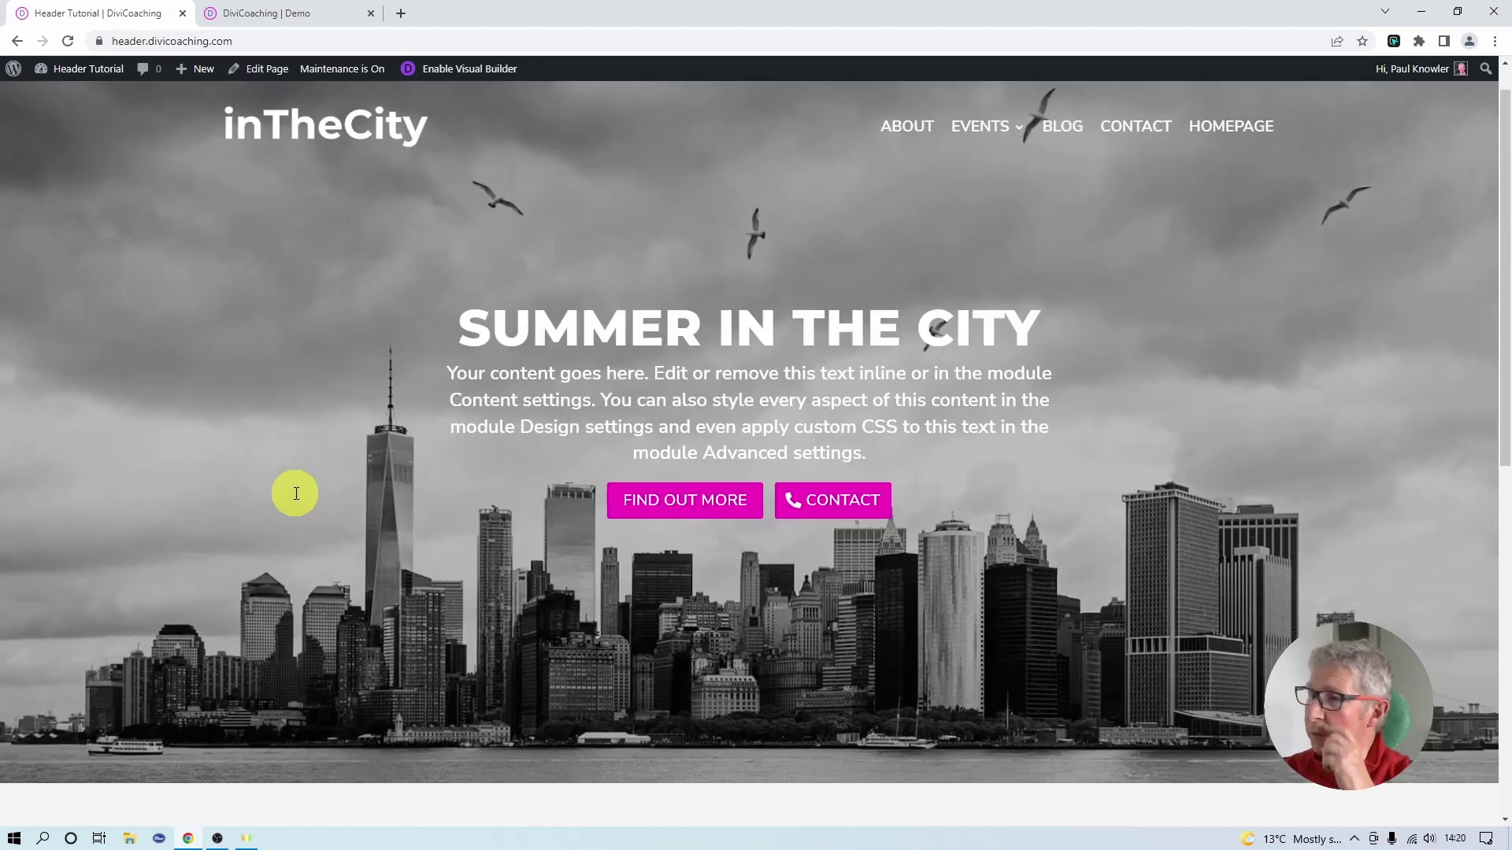
- Check on the live homepage how the sticky header's logo and menu read over the hero and the light section
scroll(295, 493, down, 8)
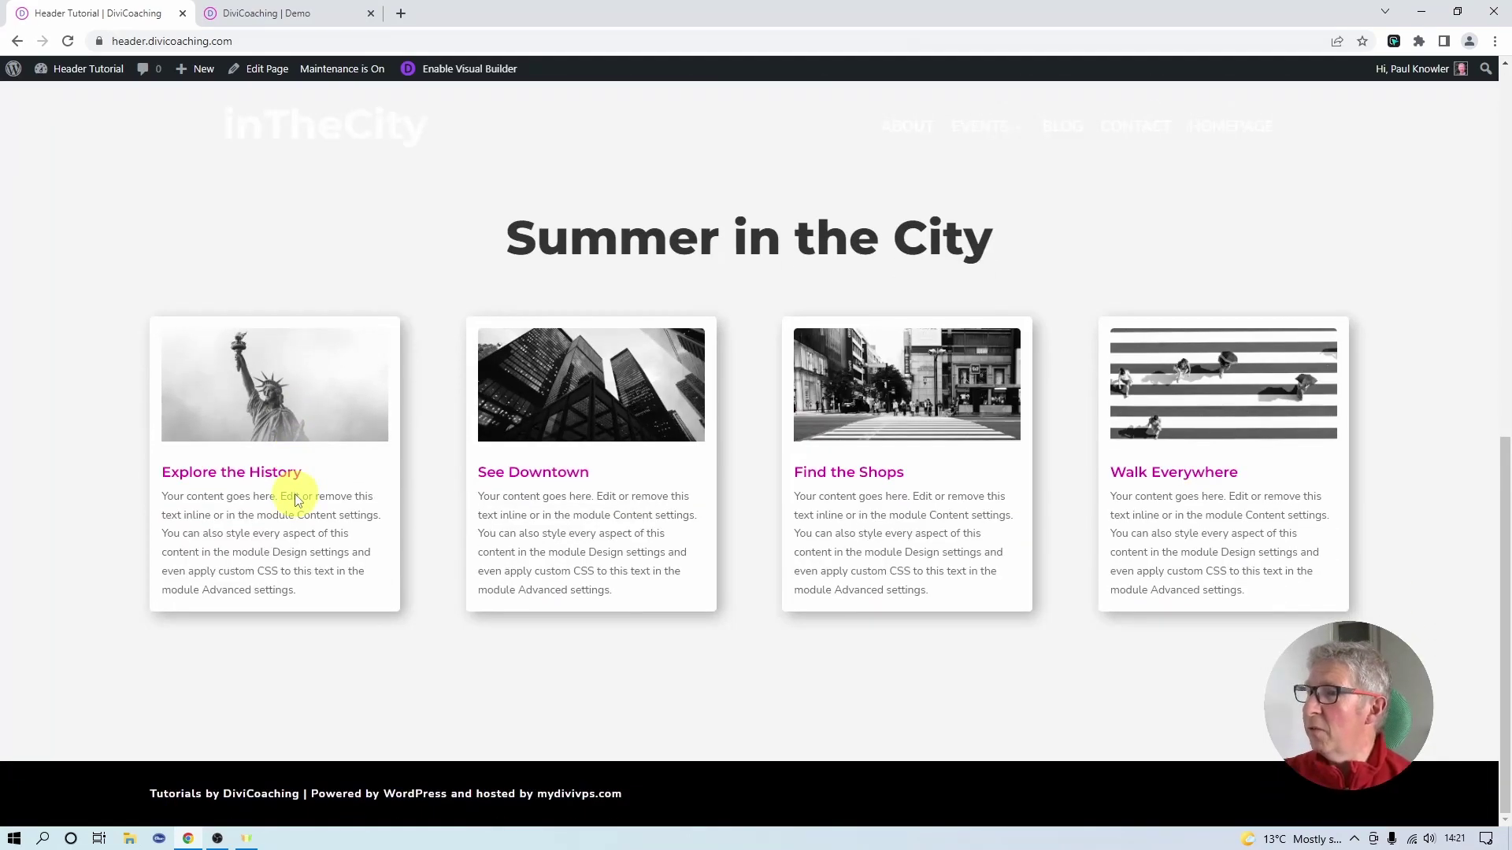
scroll(295, 494, up, 5)
scroll(294, 494, up, 3)
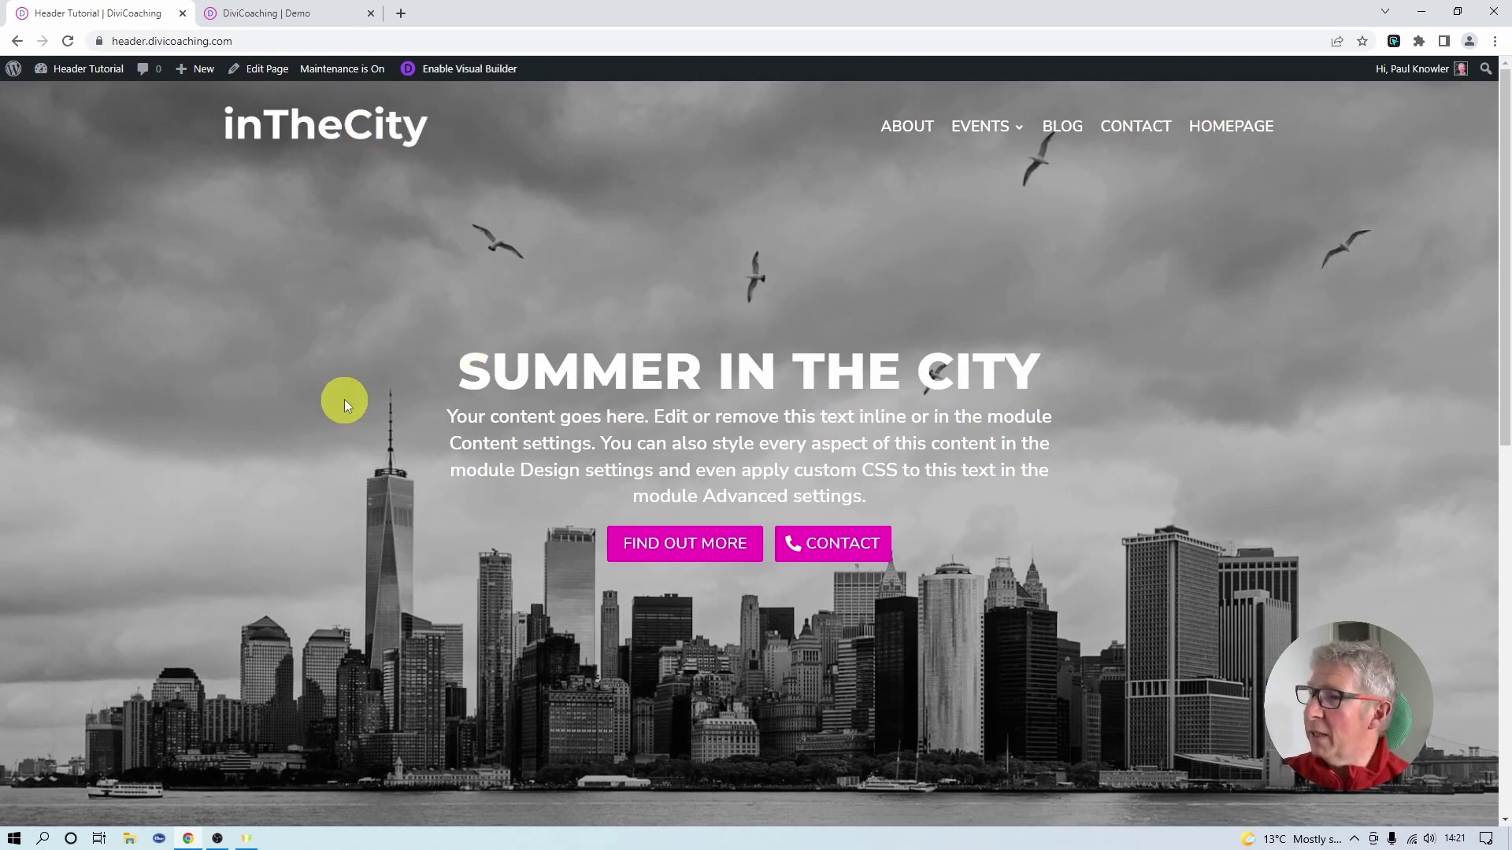
scroll(347, 395, down, 8)
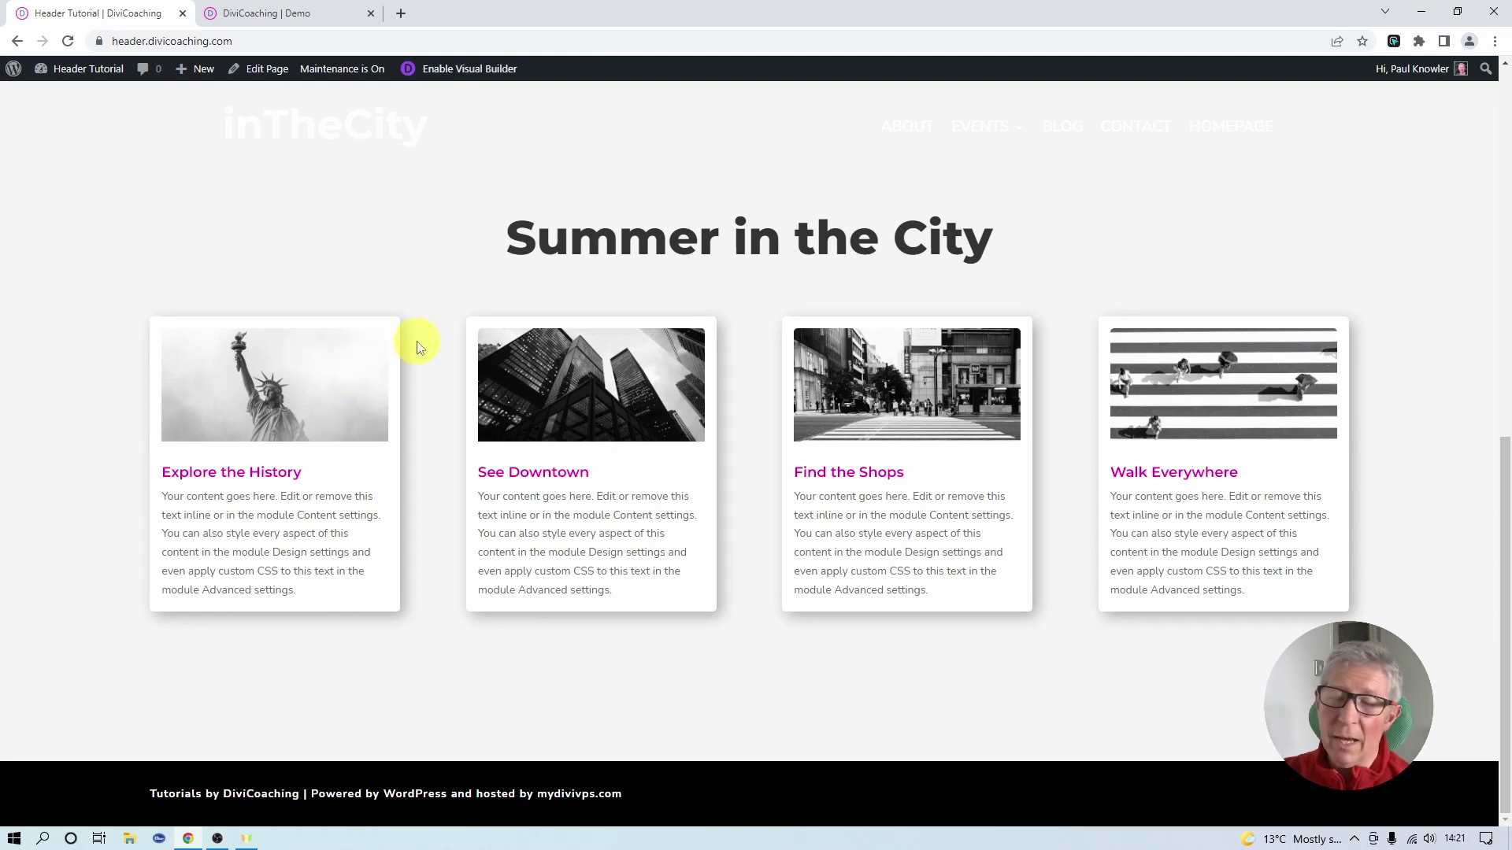
scroll(418, 343, up, 8)
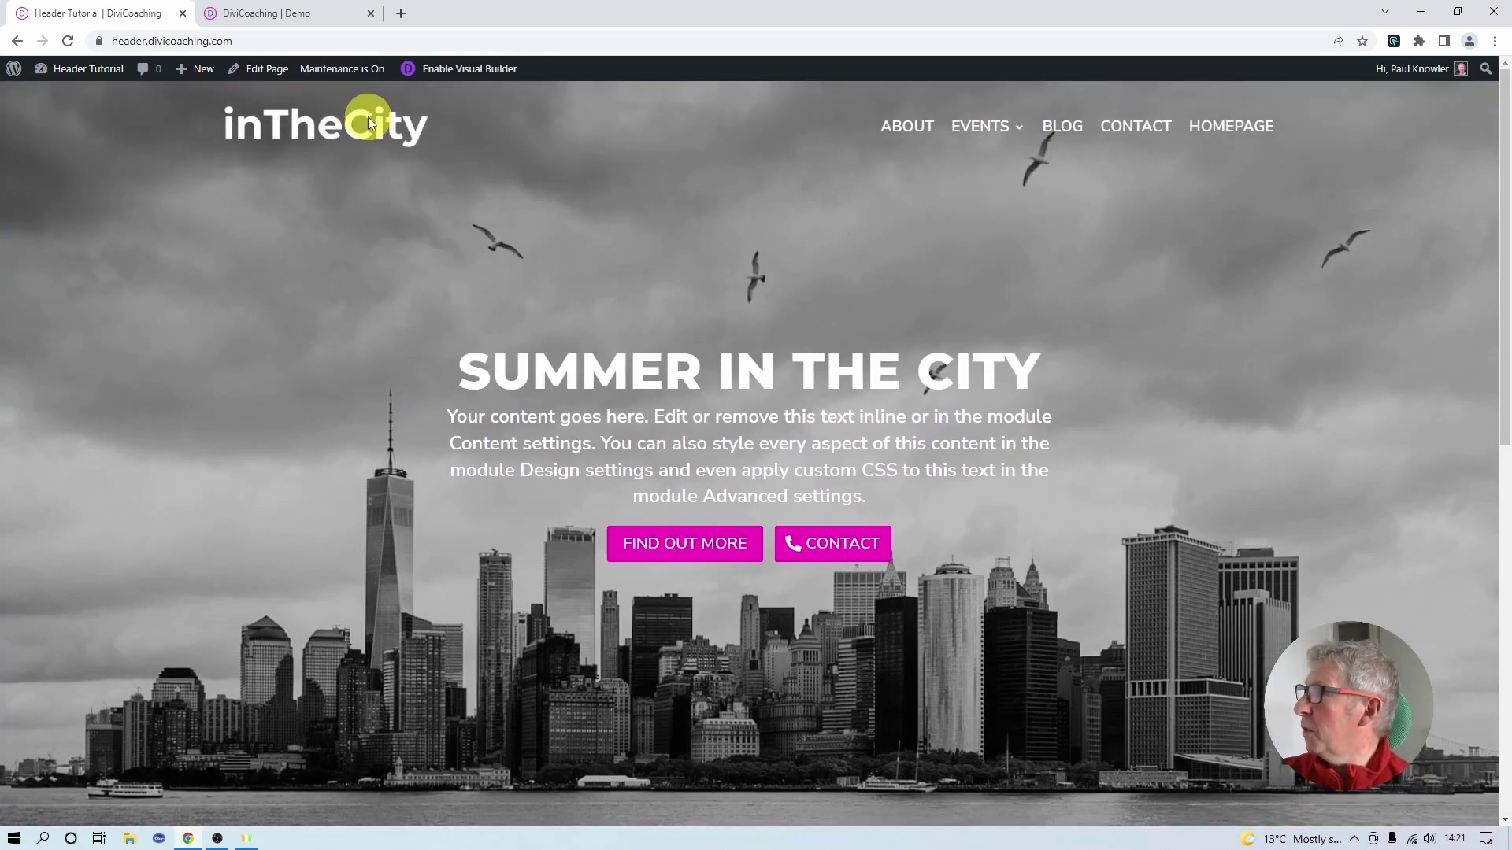
- Edit the header template in the Visual Builder and set the header row's sticky top and bottom padding to 10px
click(461, 70)
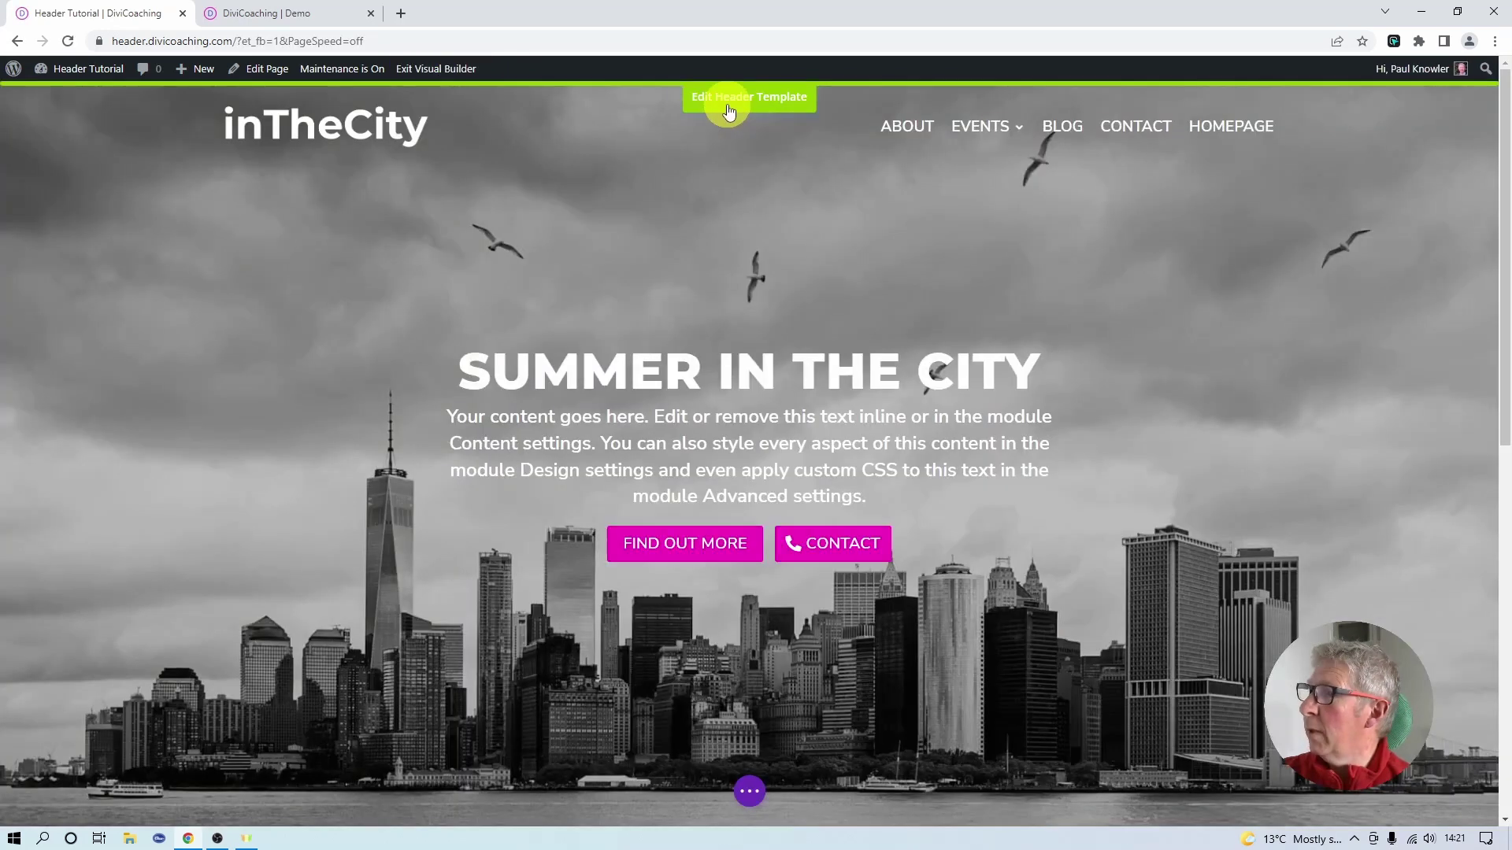
click(730, 100)
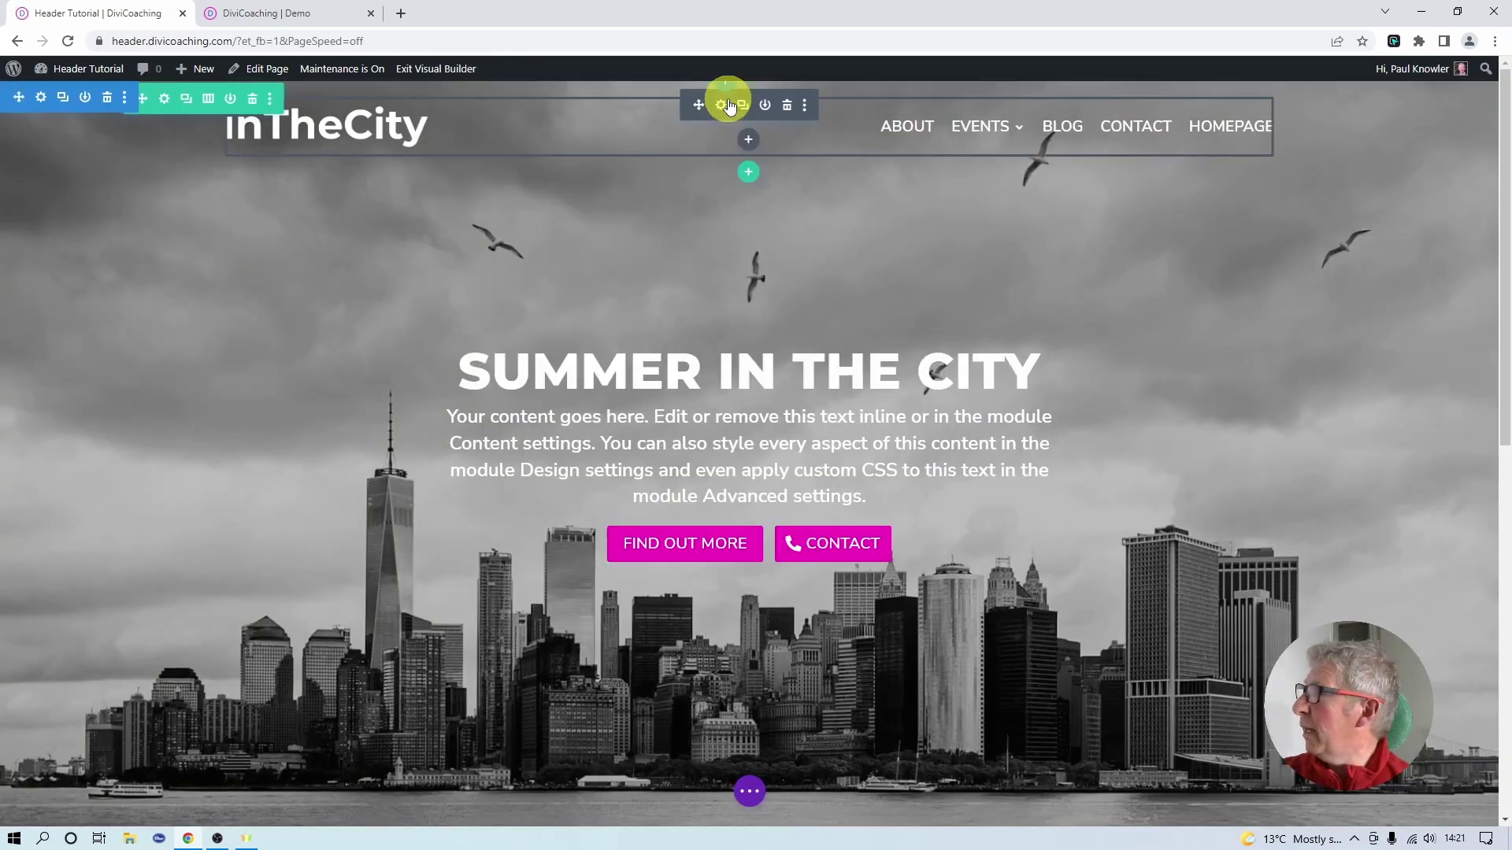
click(165, 106)
drag(274, 127, 684, 151)
click(605, 193)
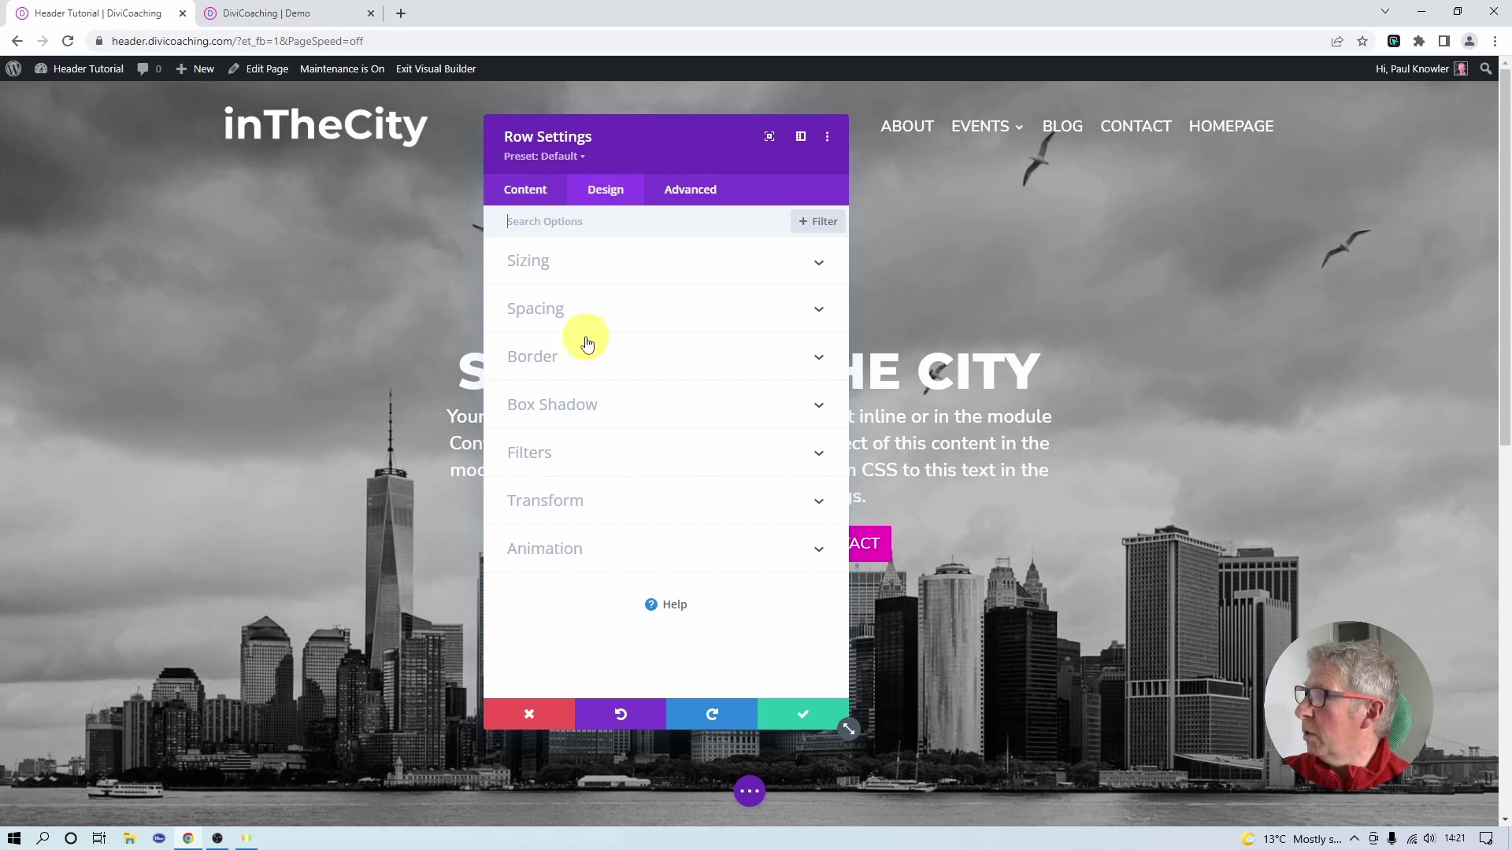
click(534, 315)
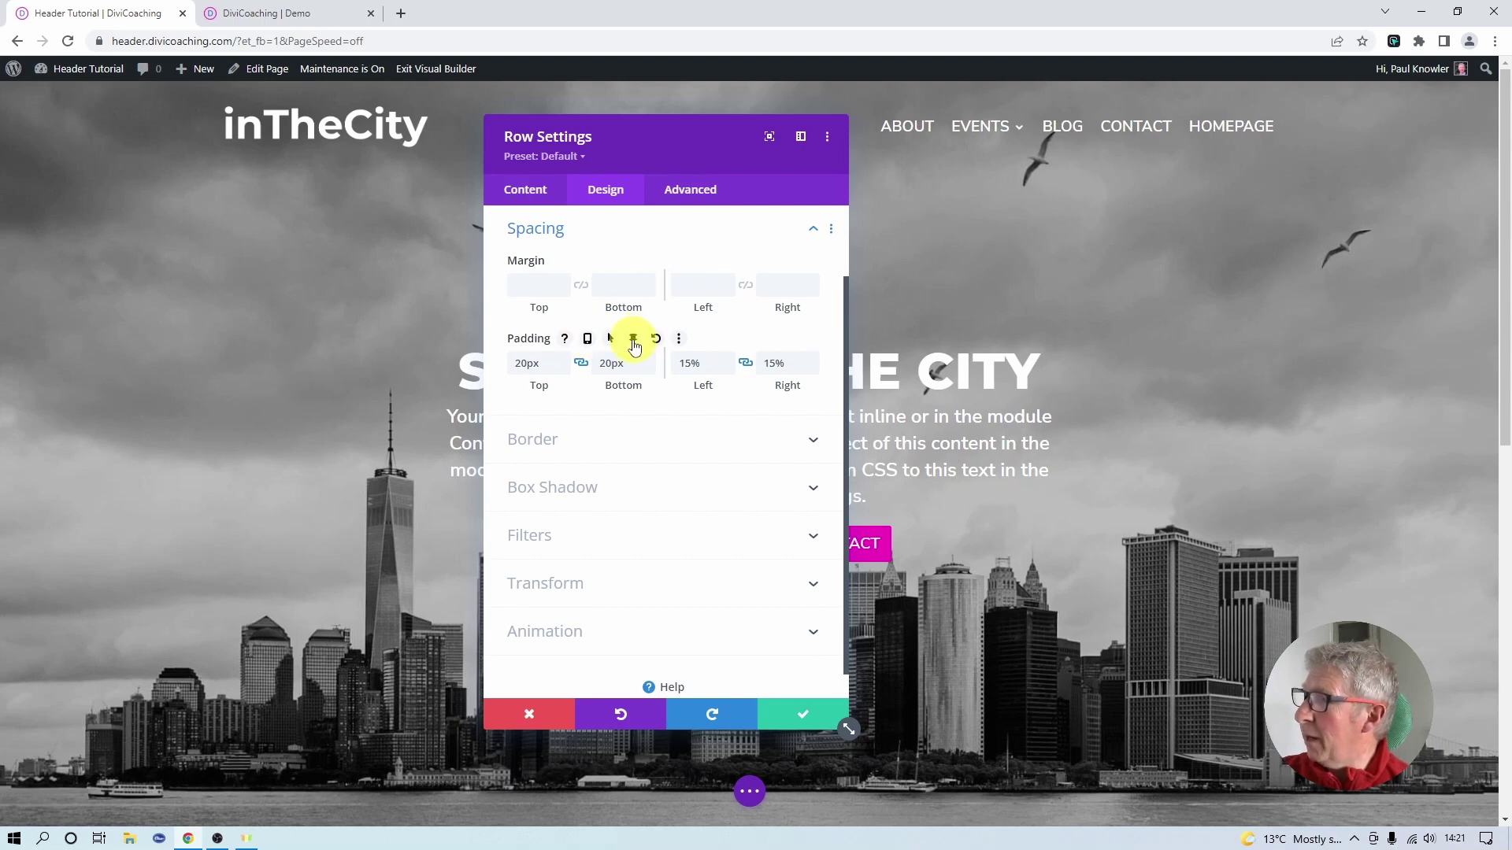
click(633, 340)
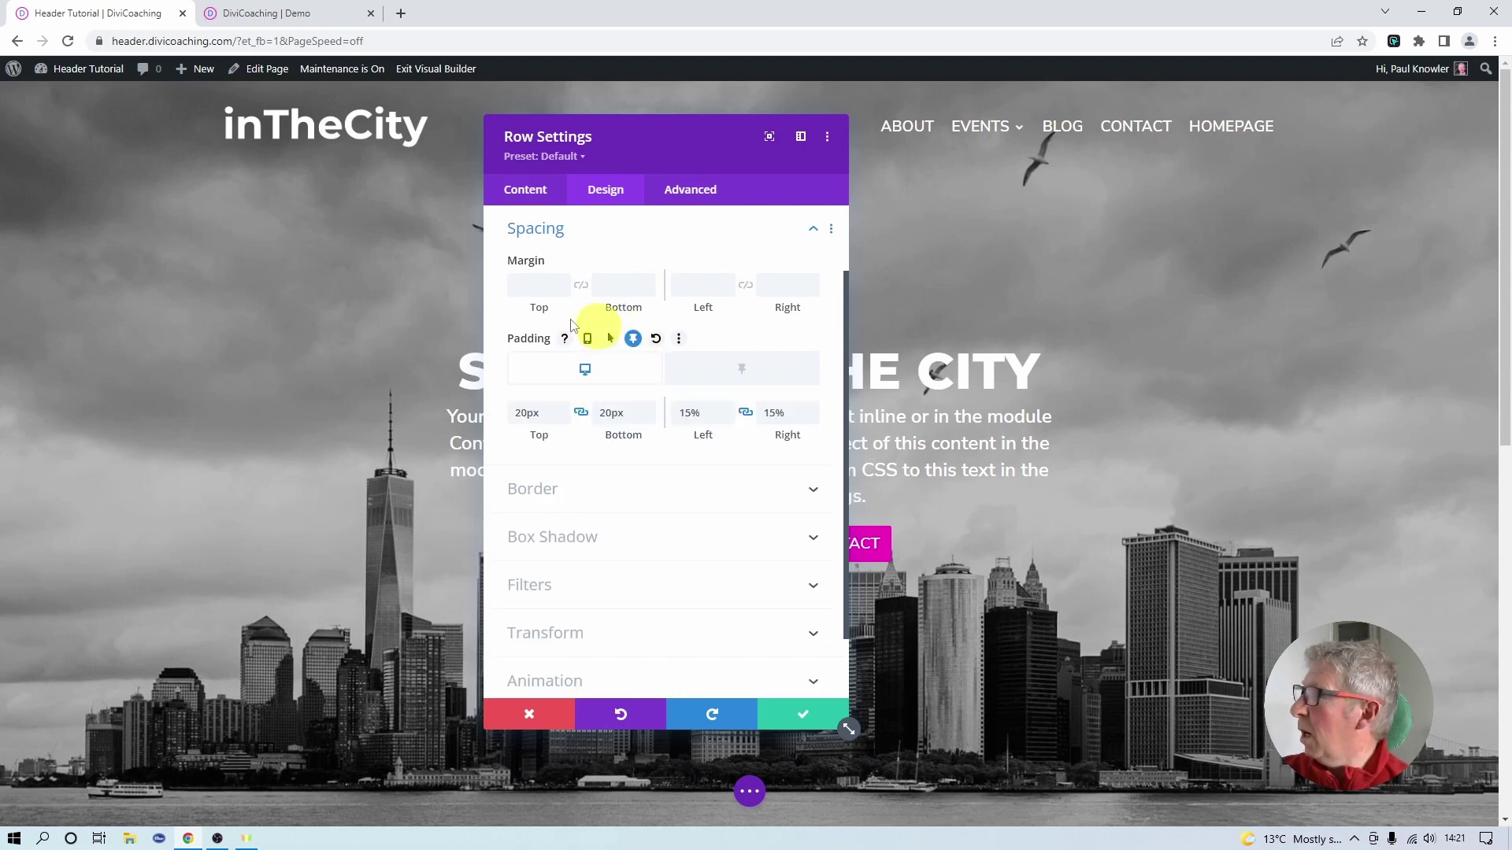
click(745, 371)
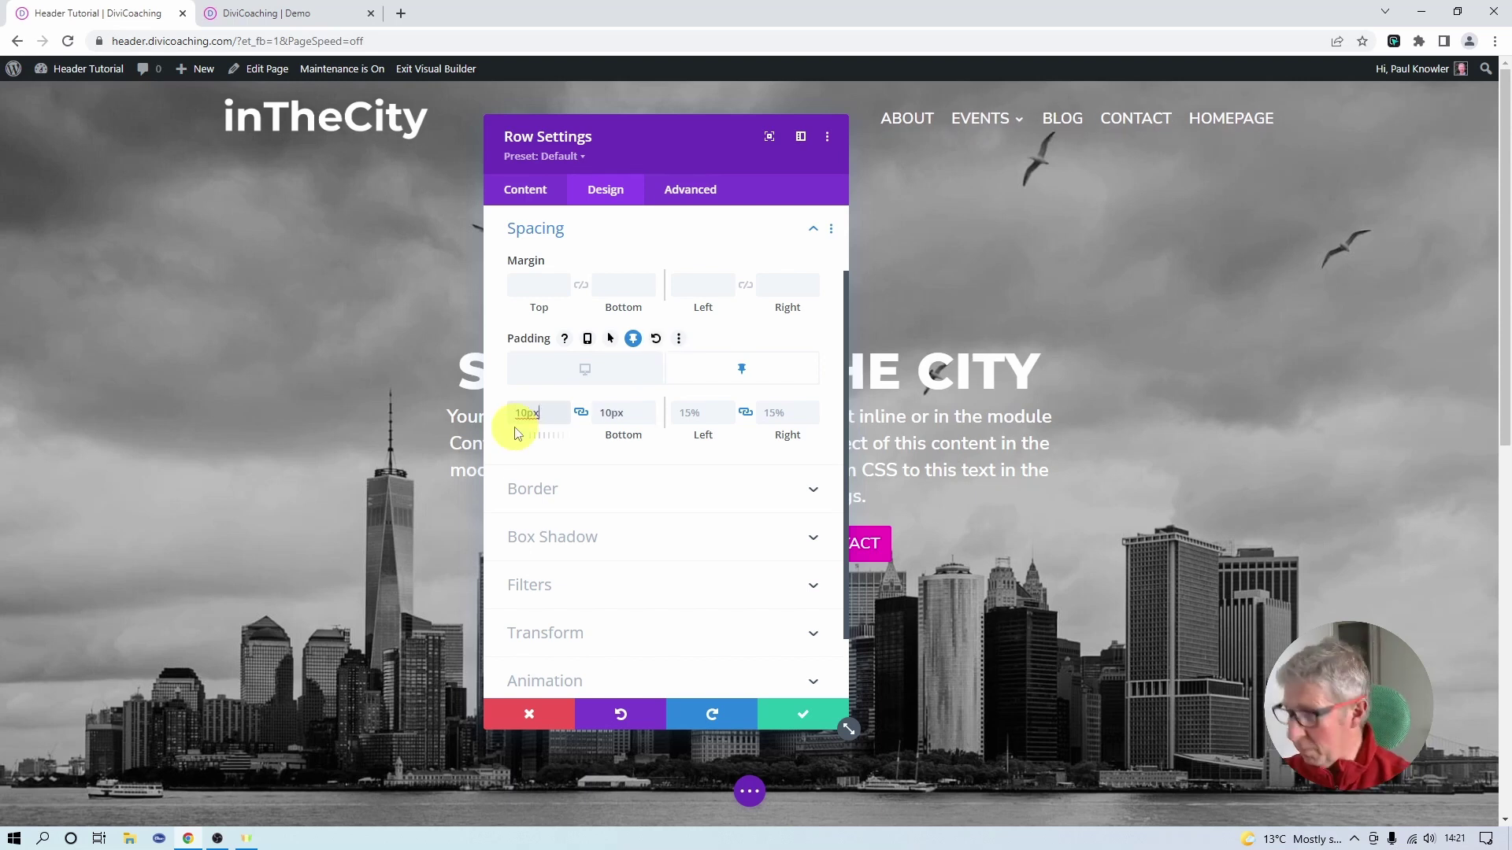
click(587, 370)
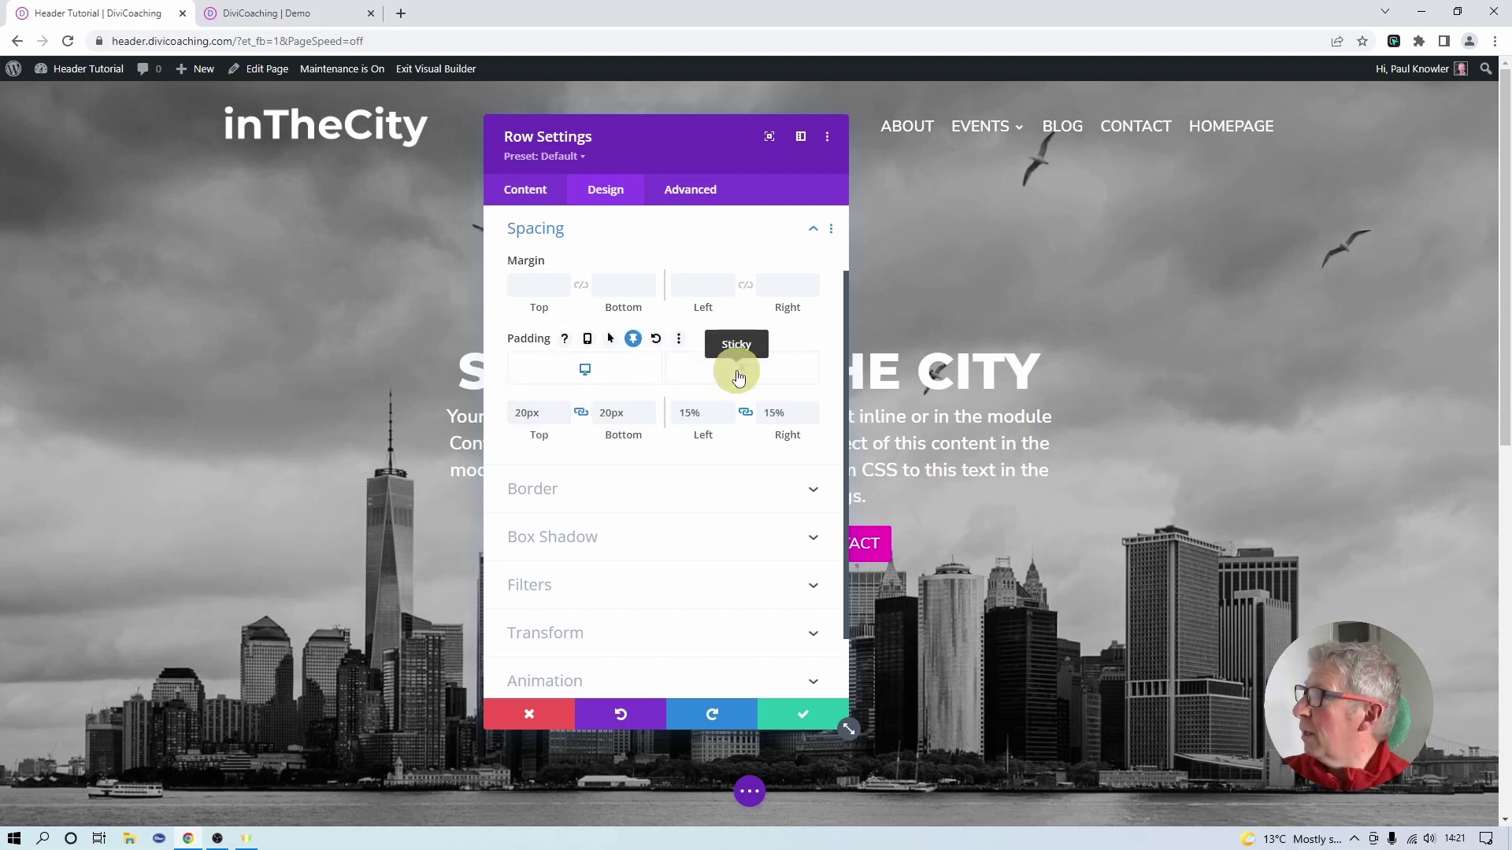
click(739, 373)
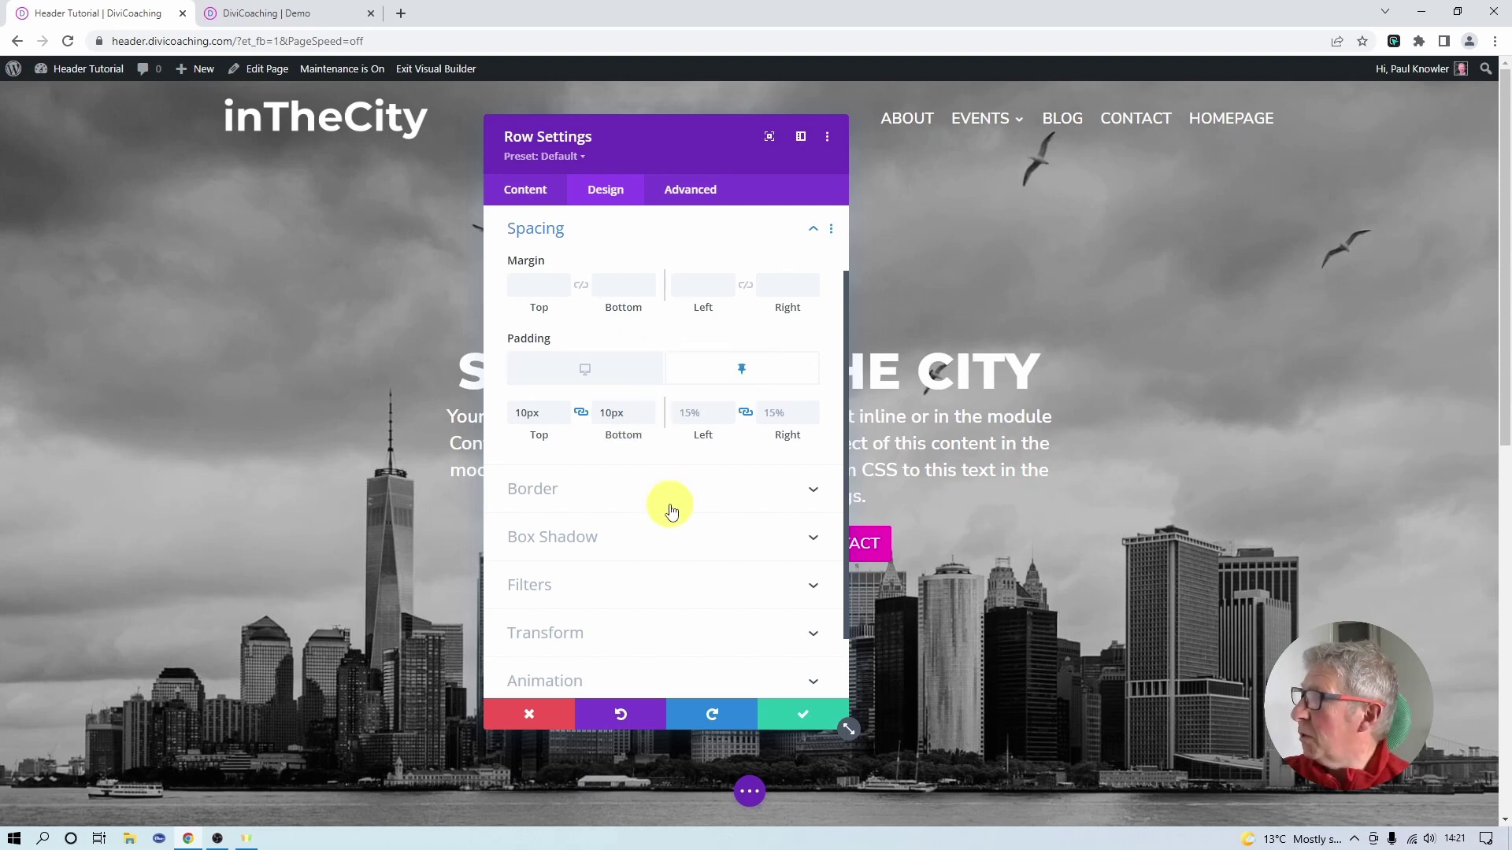
- Give the header row a white background color for its sticky state and save the row settings
click(535, 192)
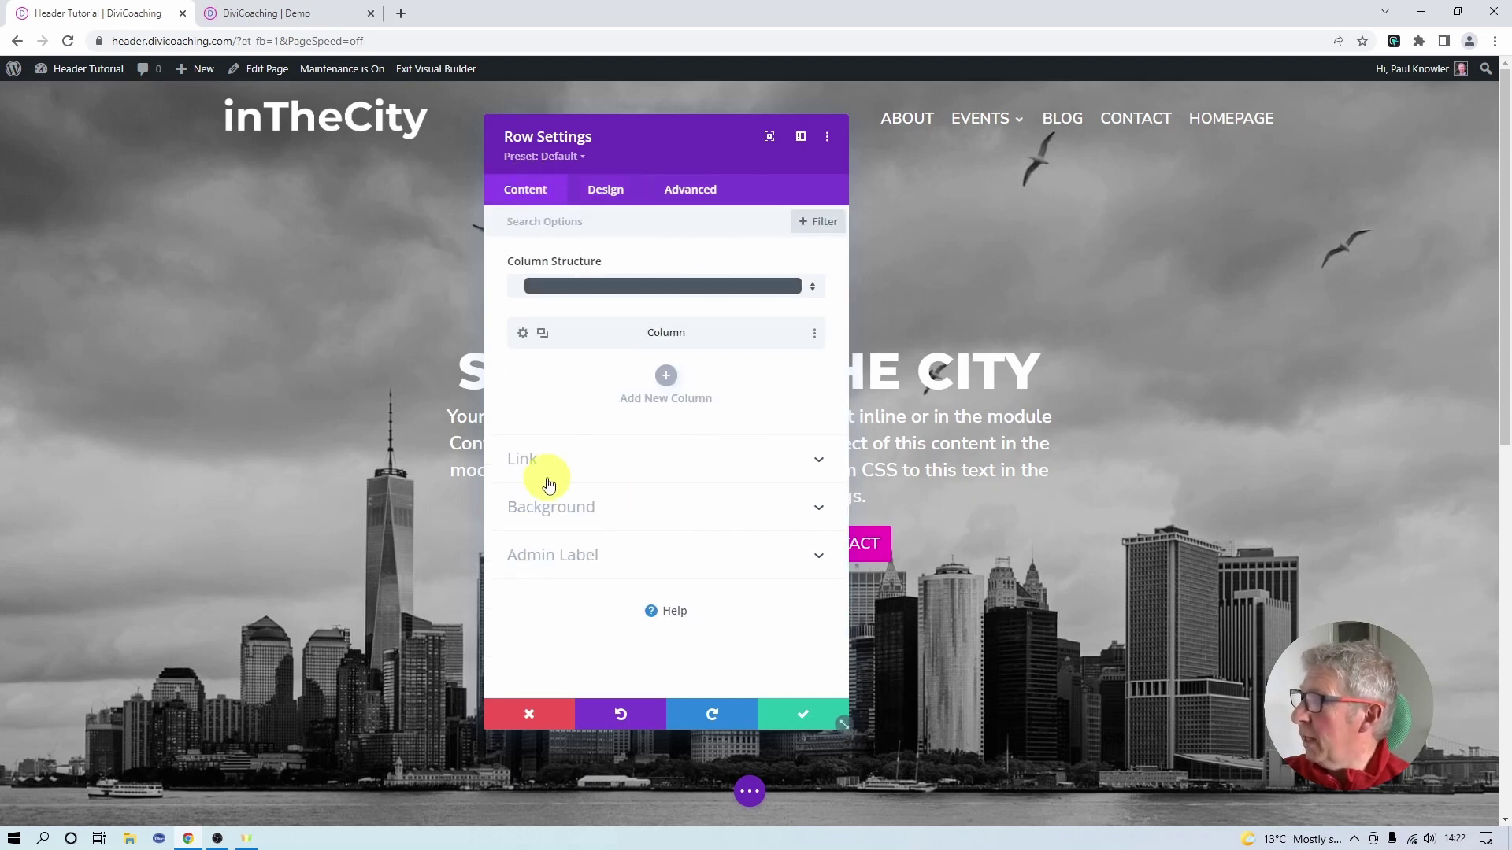
click(574, 508)
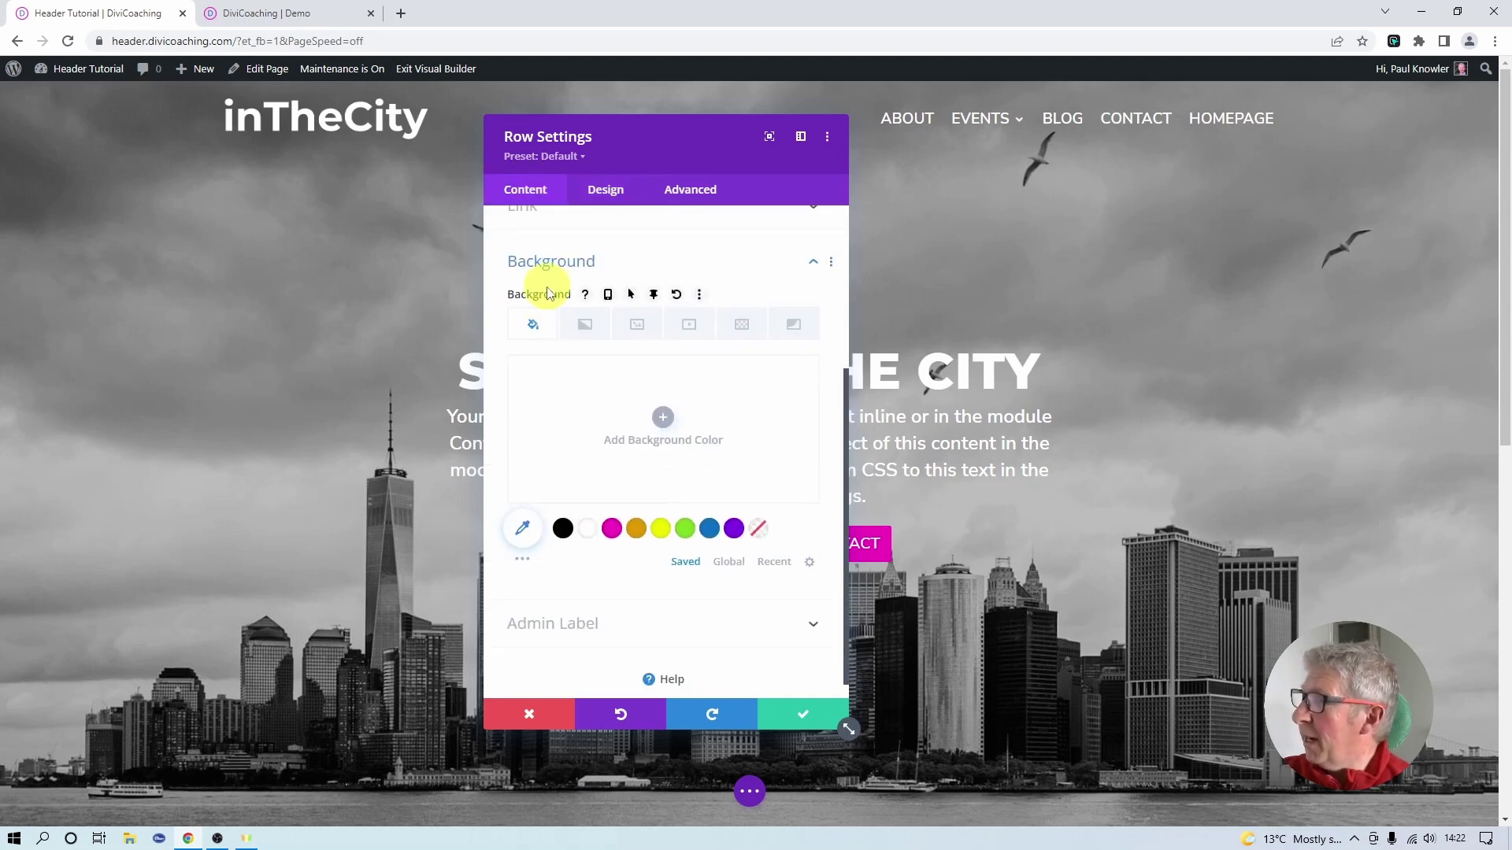
click(654, 295)
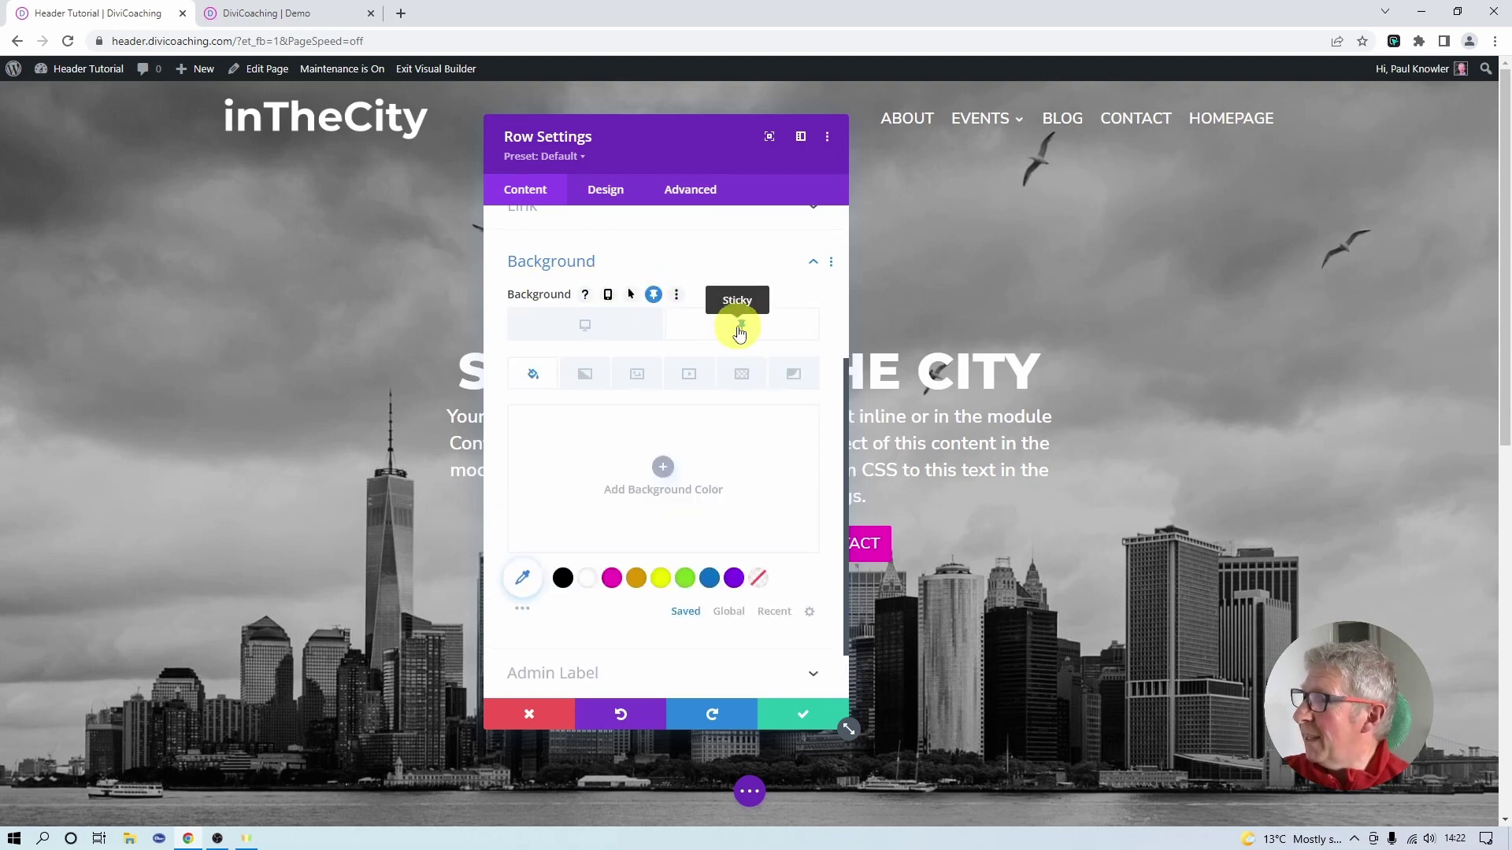
click(588, 584)
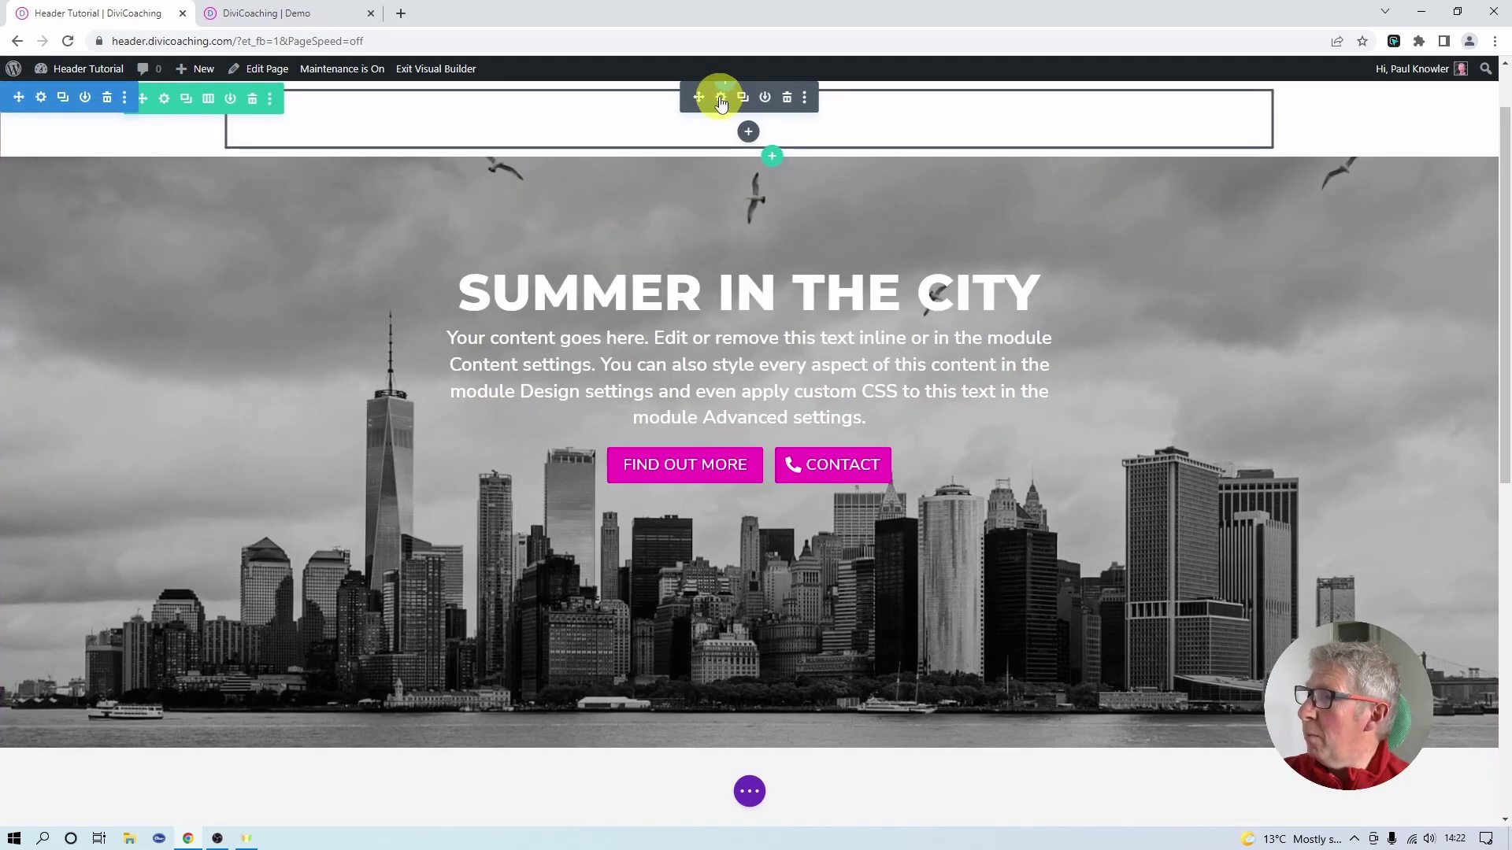
- Set the menu module's logo Image Invert to 100% for the sticky state and save the module settings
click(720, 97)
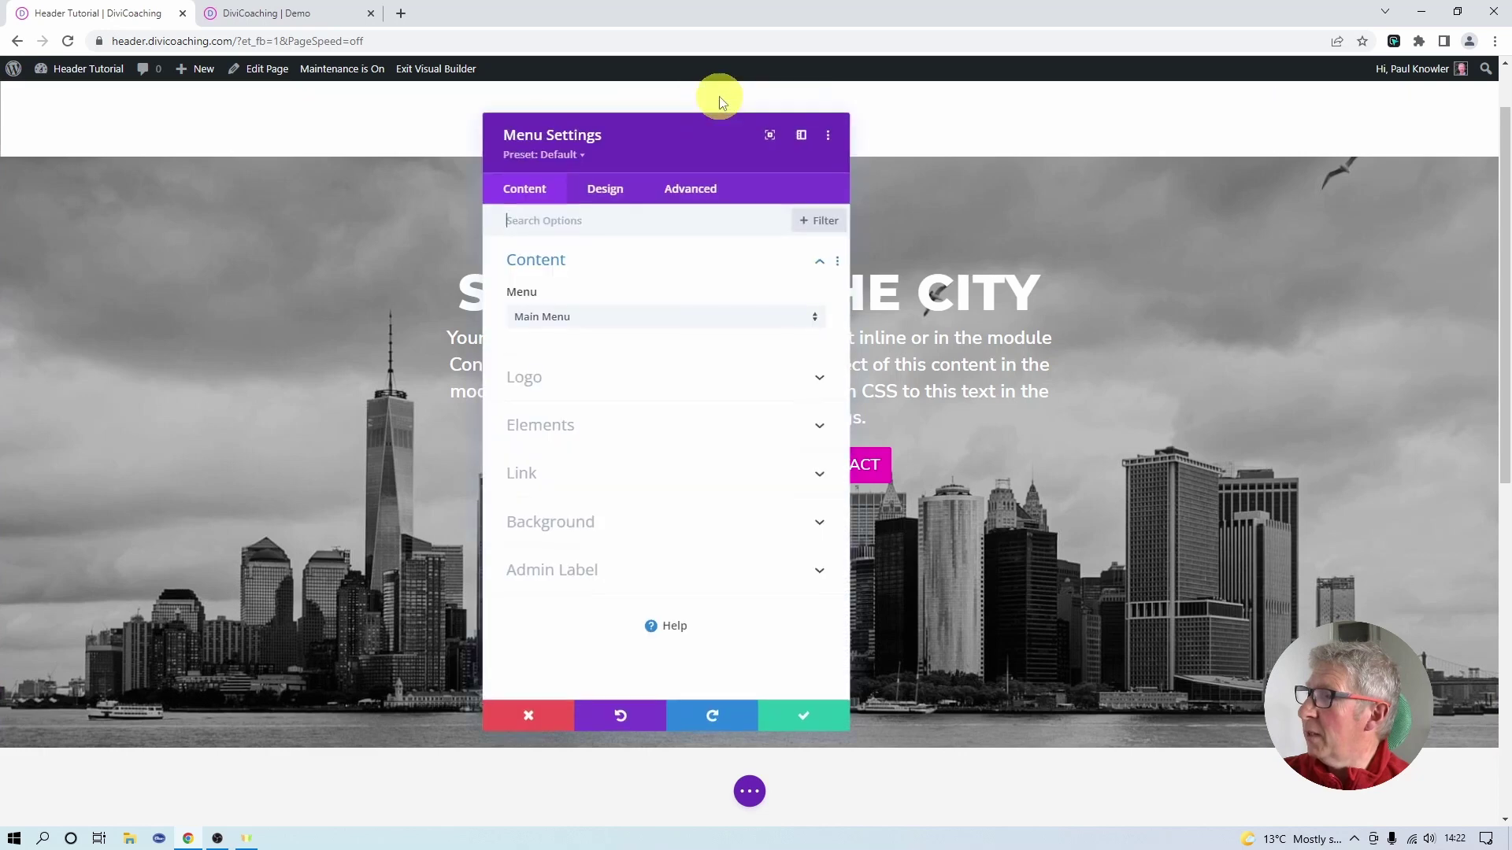
click(608, 201)
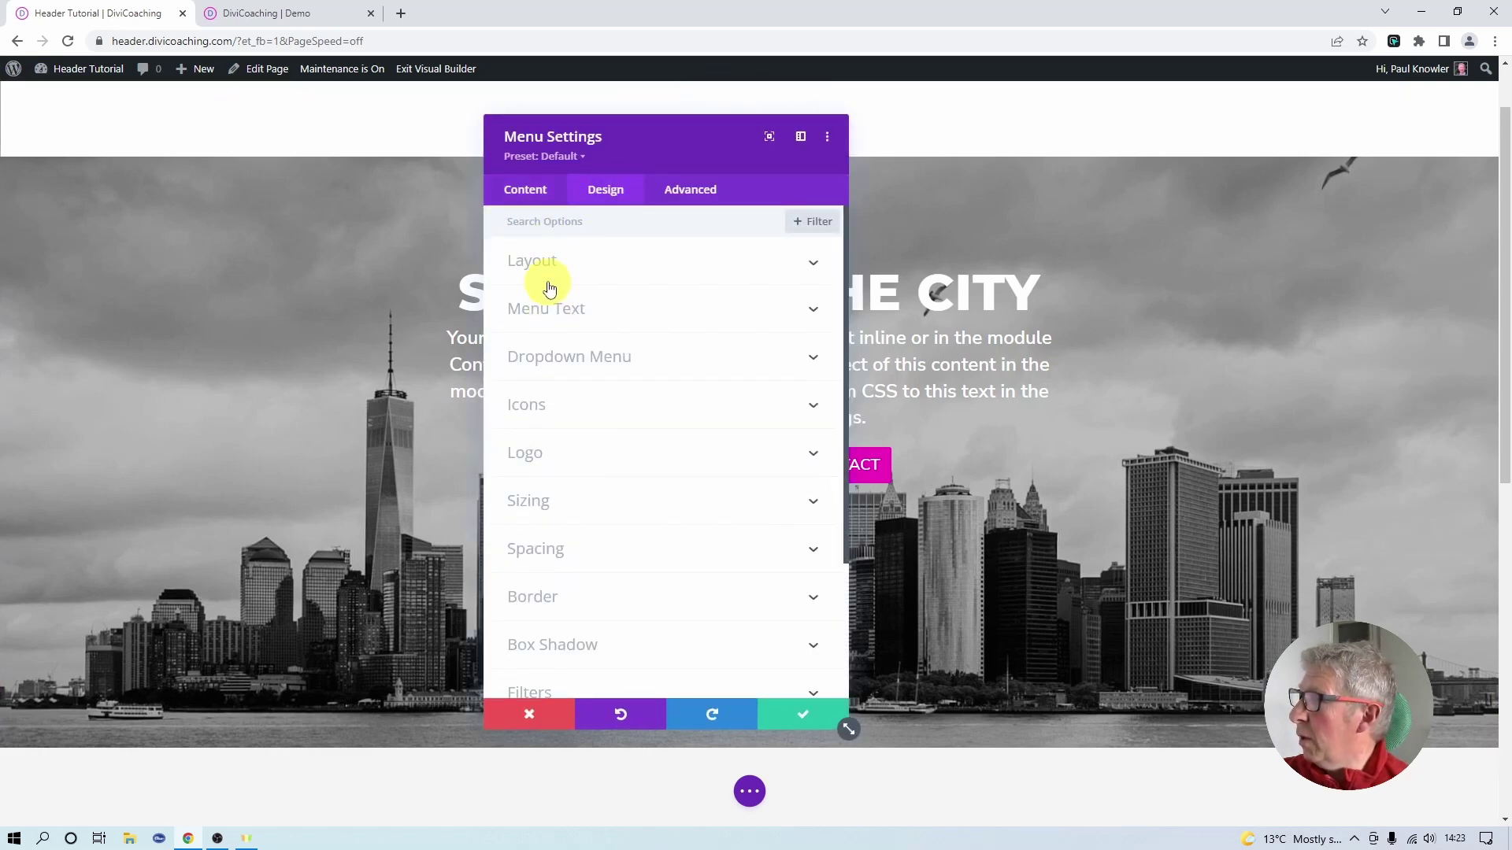
click(522, 452)
scroll(685, 555, down, 8)
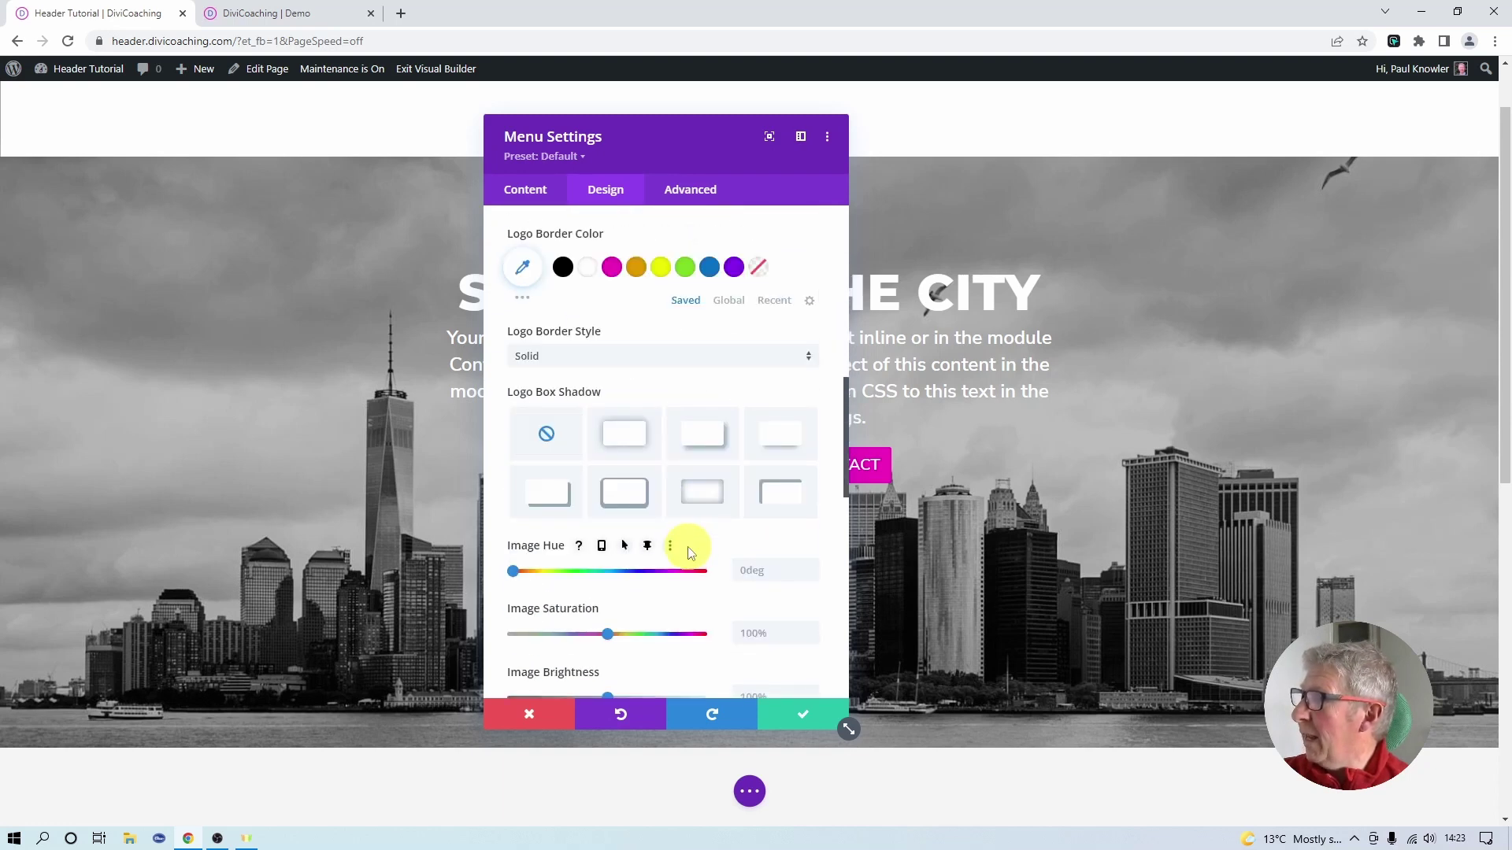
scroll(688, 553, down, 5)
scroll(687, 554, up, 3)
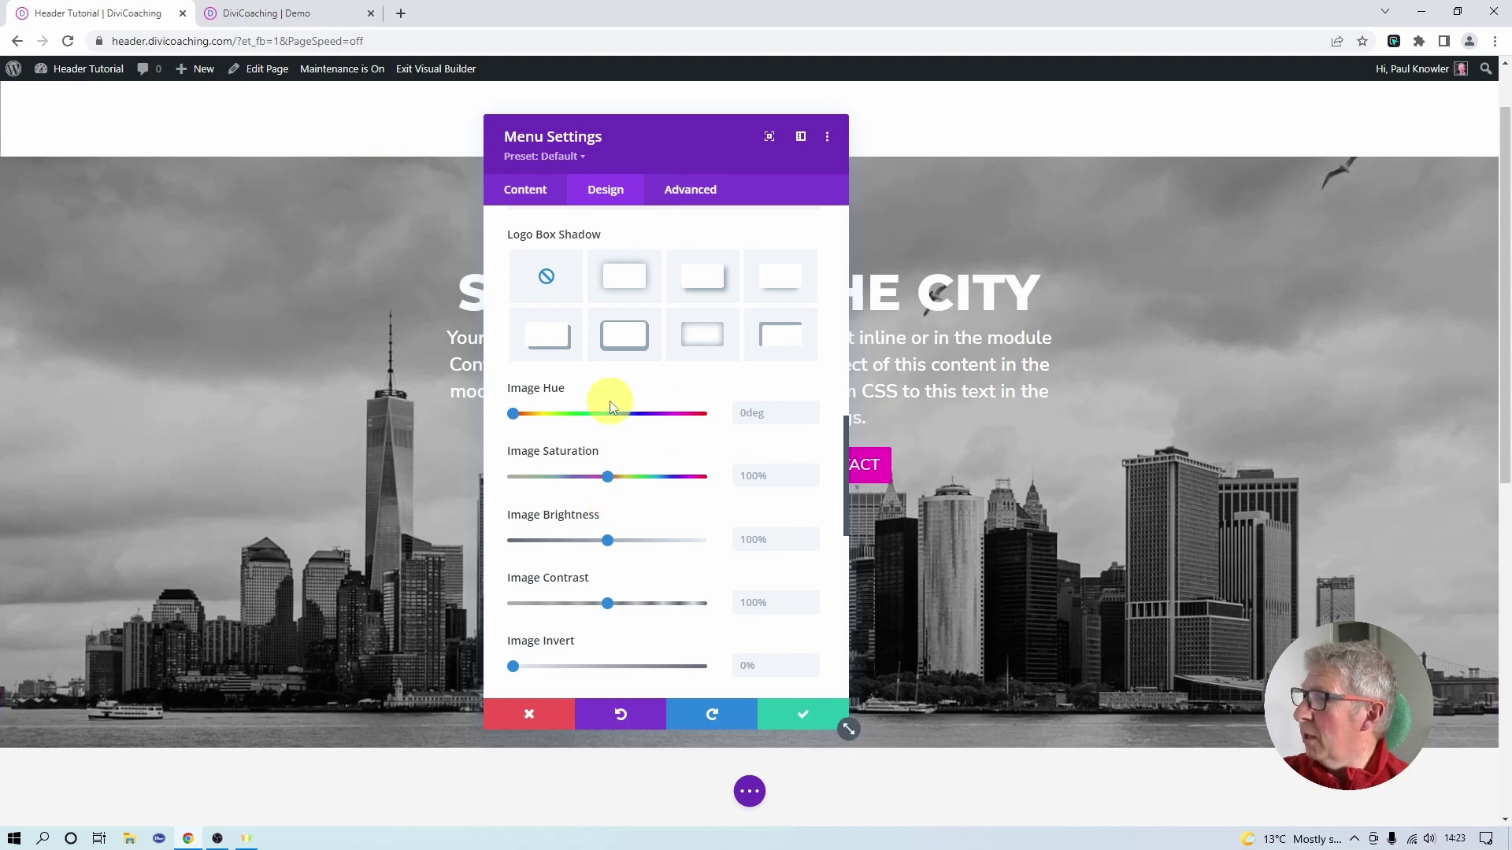
click(642, 388)
scroll(668, 536, down, 2)
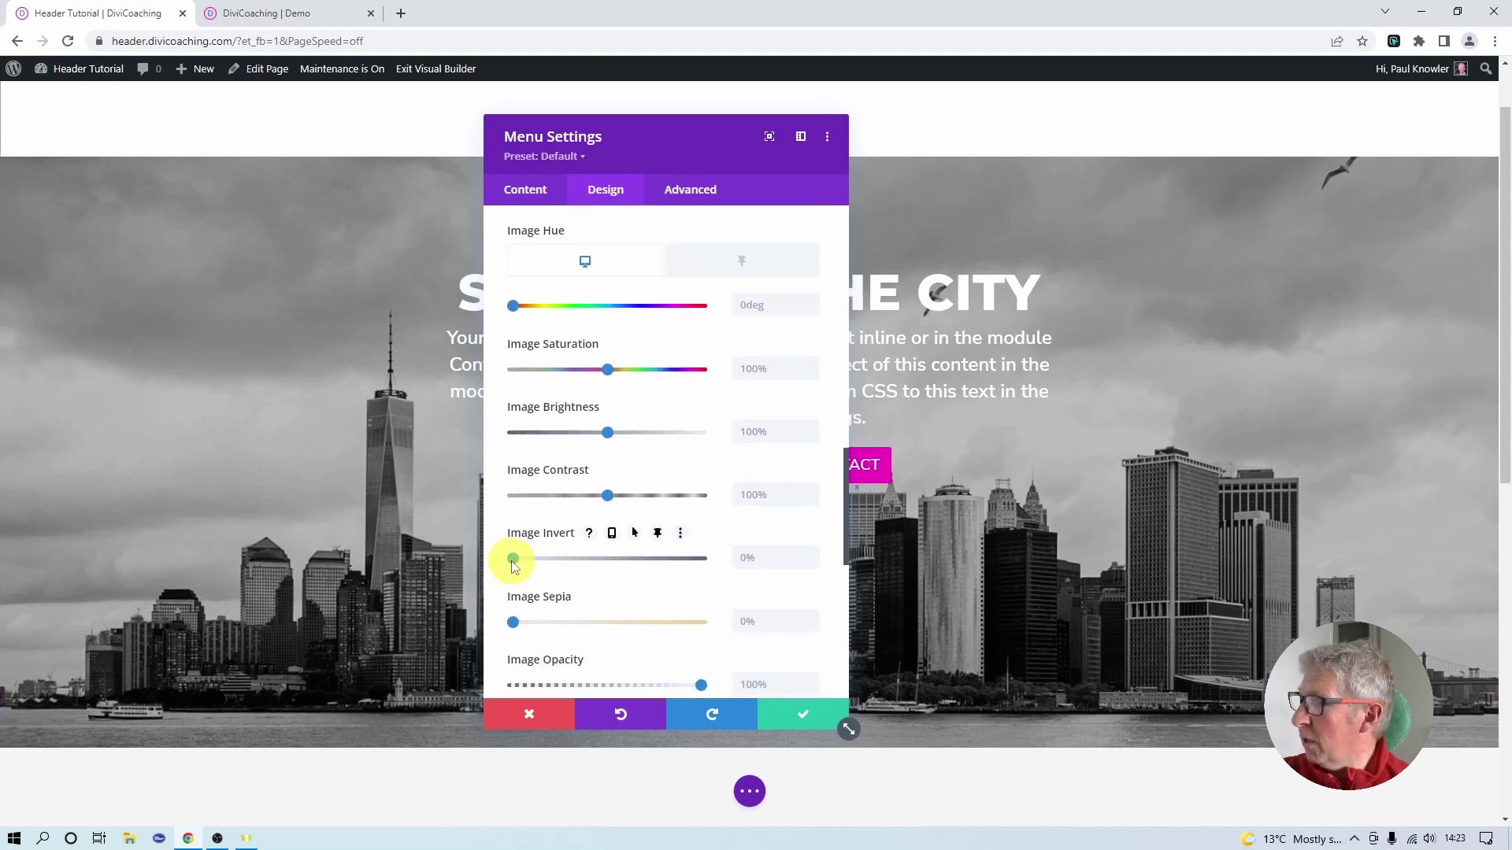
click(658, 536)
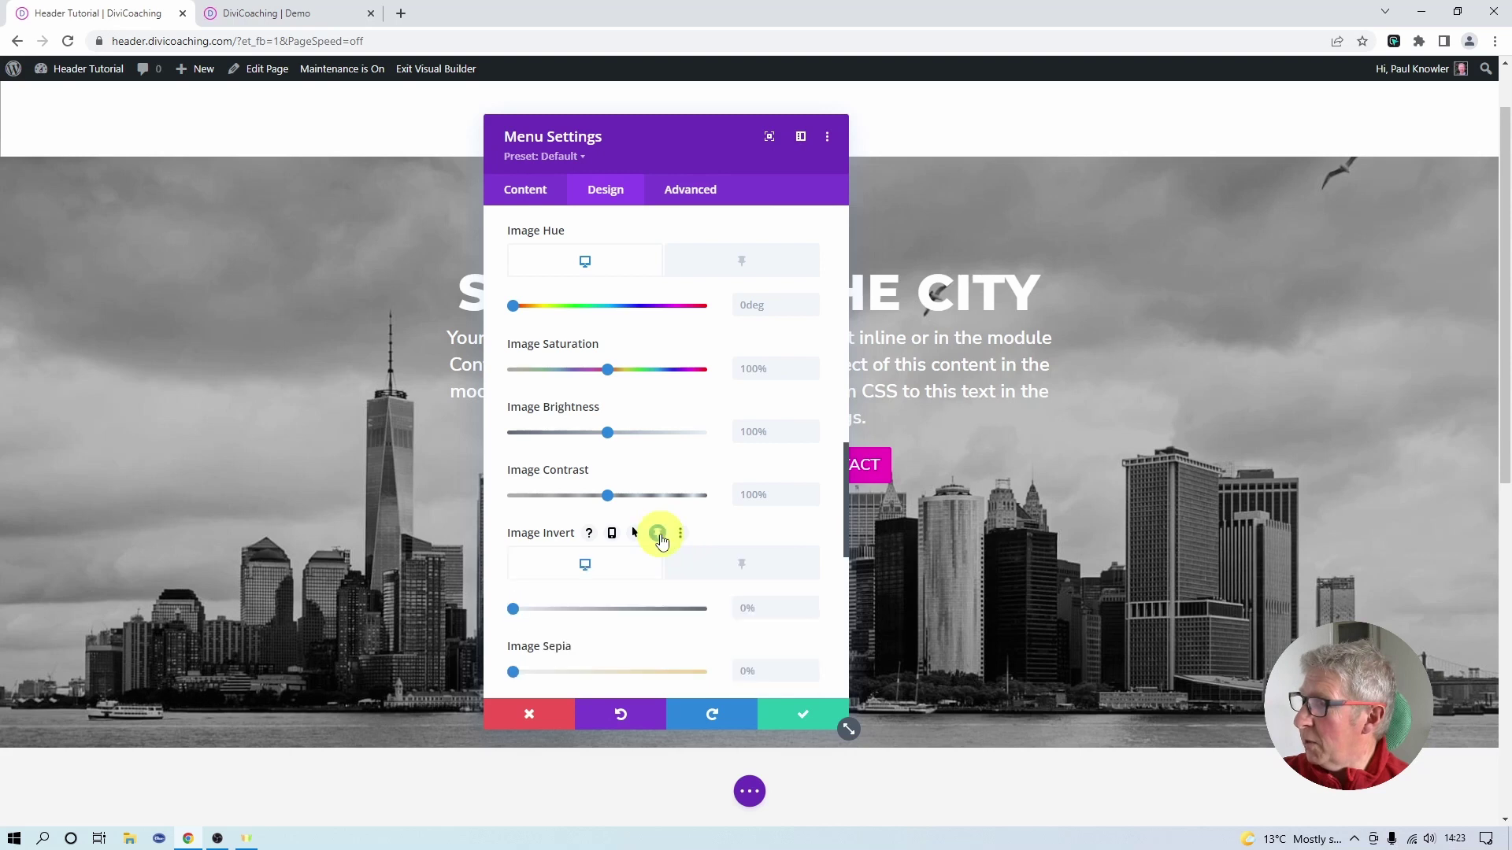
click(738, 569)
drag(512, 611, 718, 616)
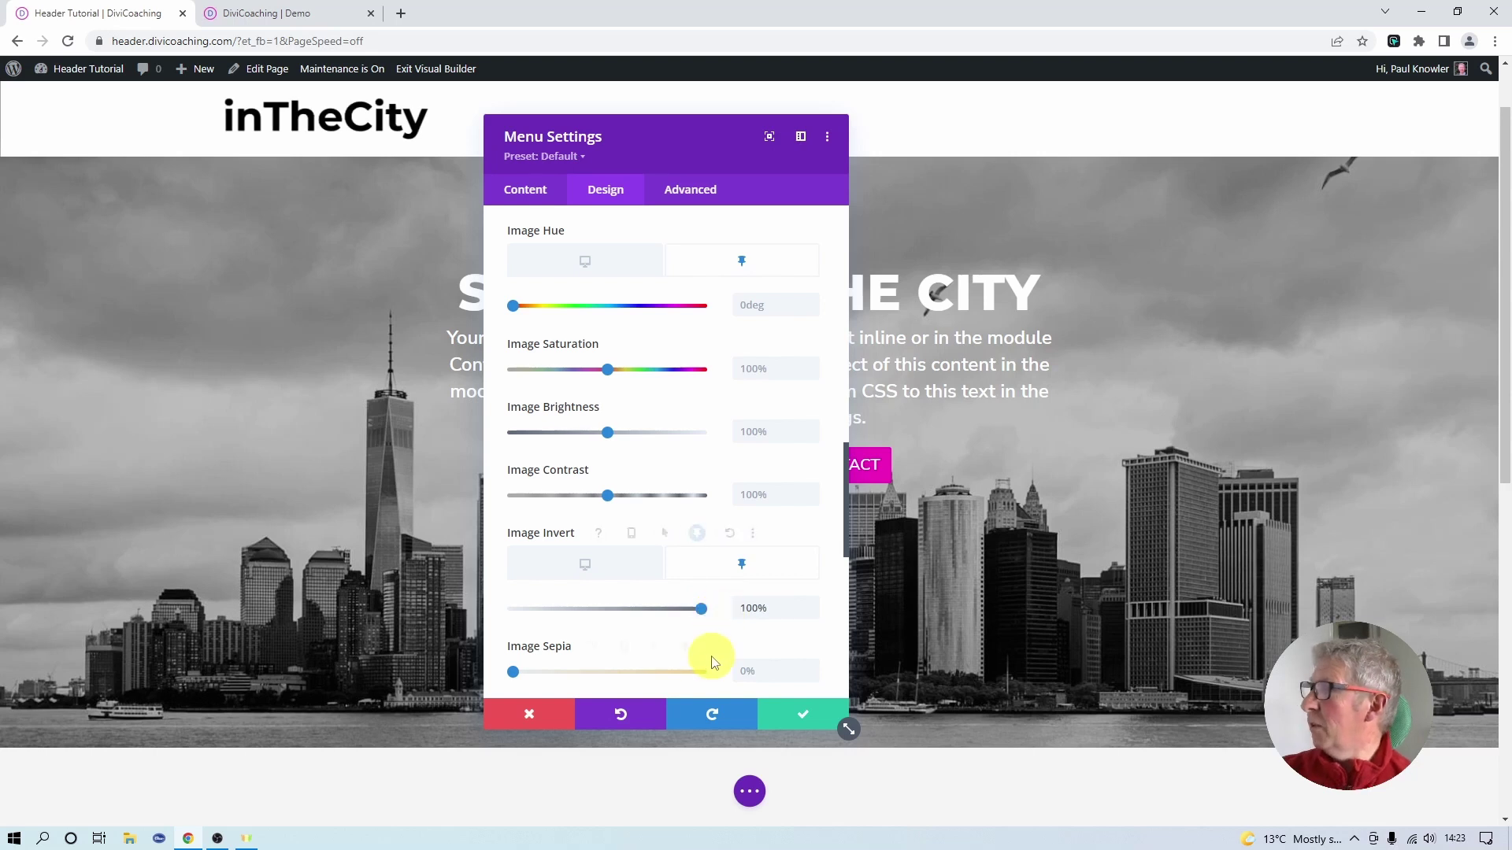
click(800, 717)
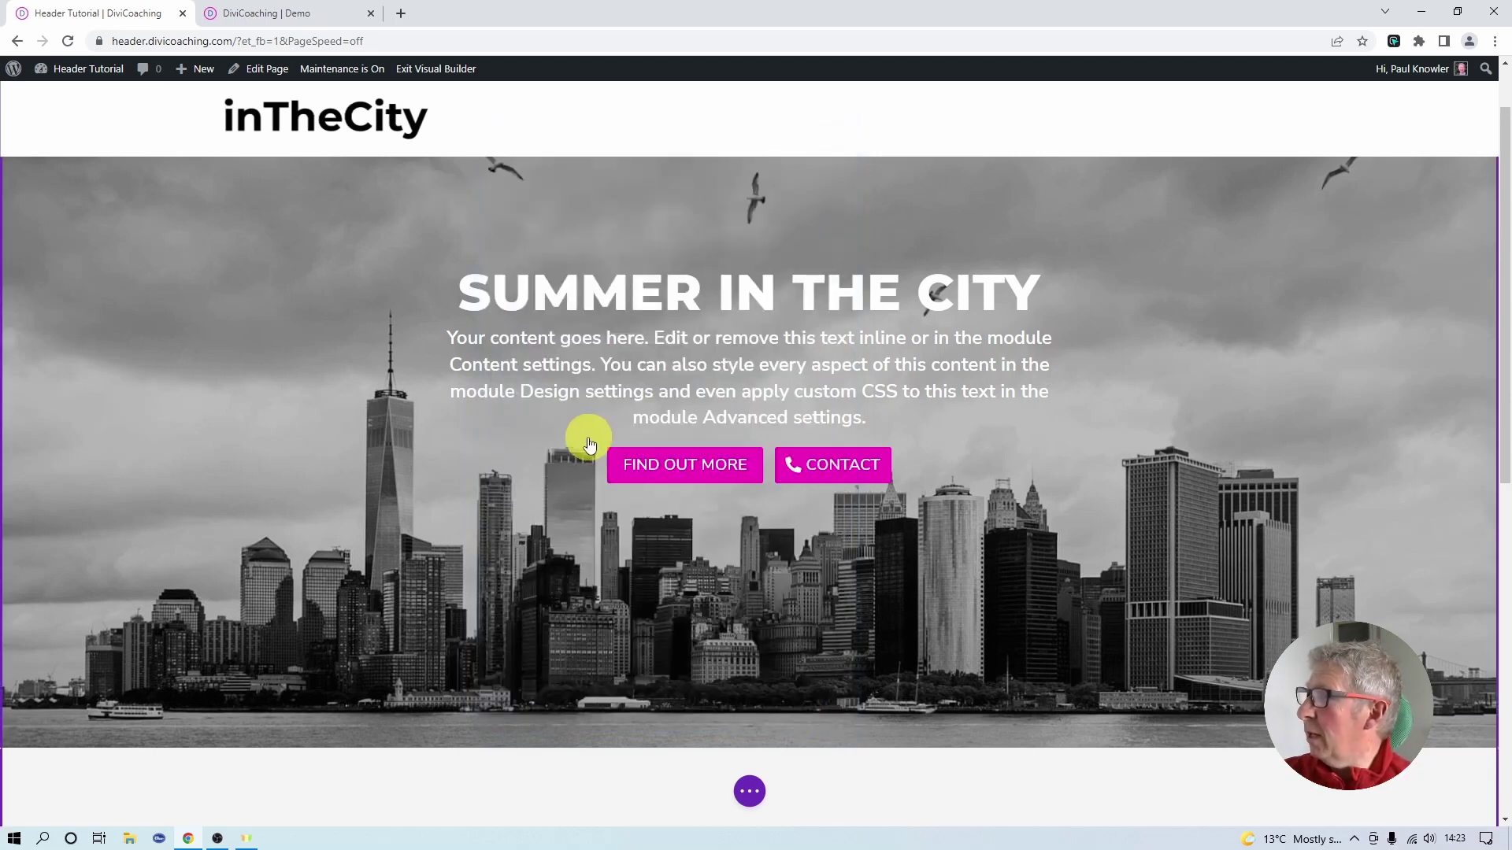
- Preview how the header's background and logo change between the top of the page and the sticky state
scroll(588, 445, up, 1)
scroll(588, 445, down, 5)
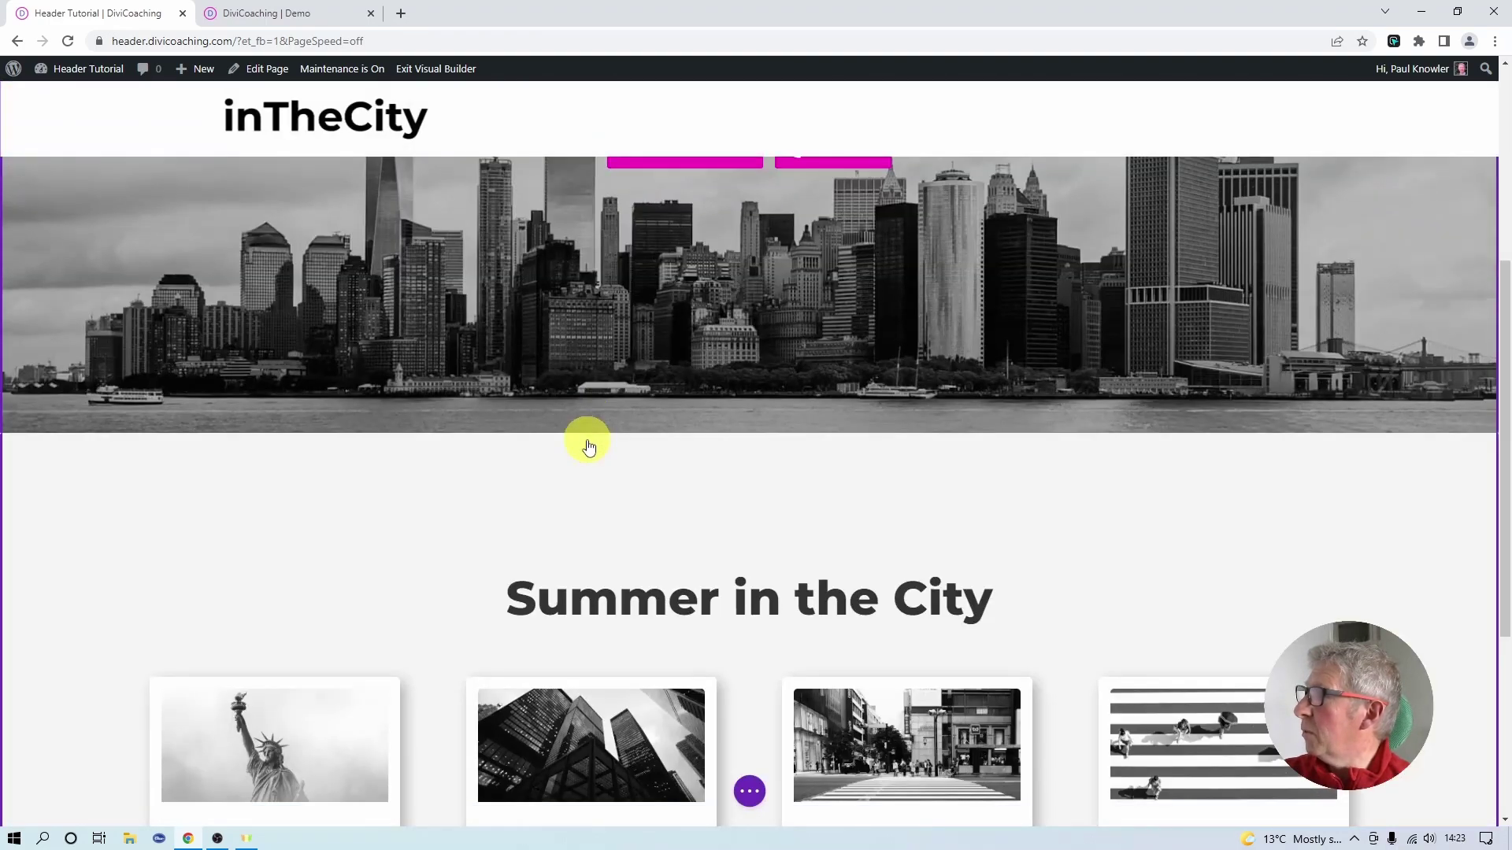
scroll(589, 447, up, 4)
scroll(590, 447, up, 2)
scroll(591, 447, down, 5)
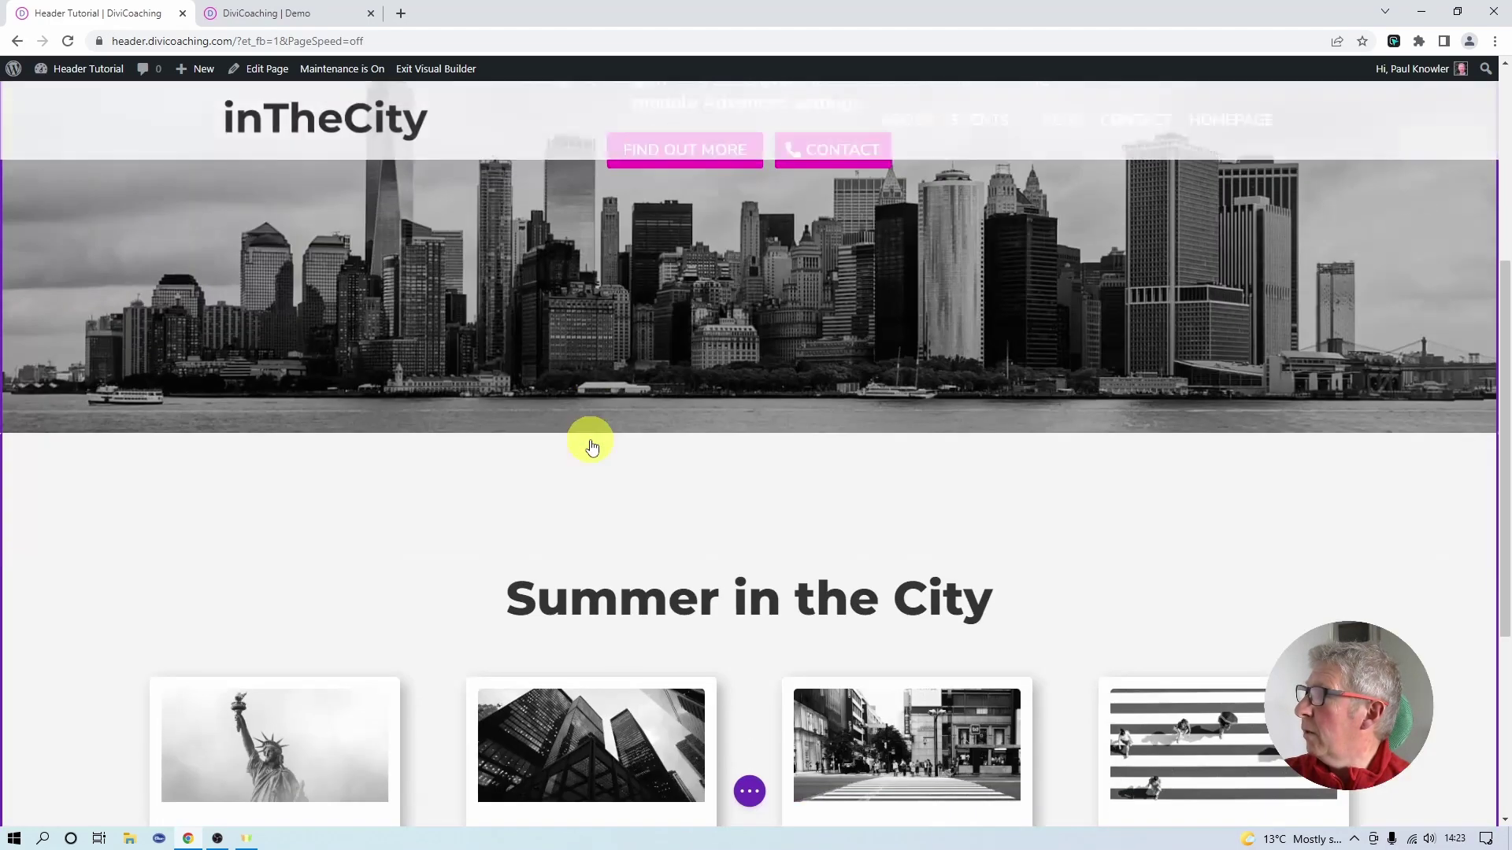
scroll(591, 445, up, 5)
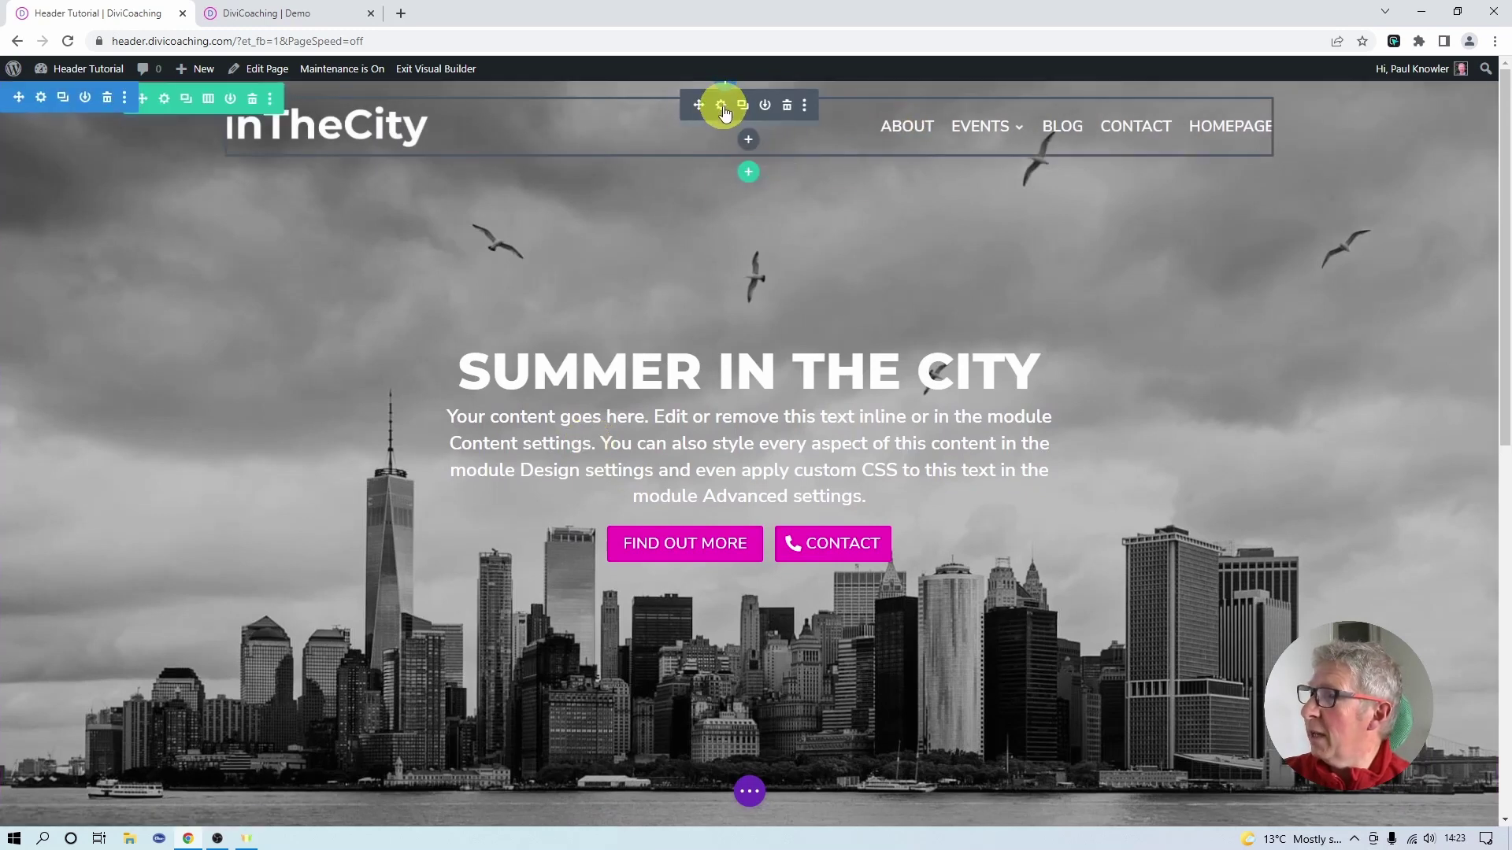
- Set the menu module's sticky Menu Text Color to black (#000000) and save the module settings
click(723, 107)
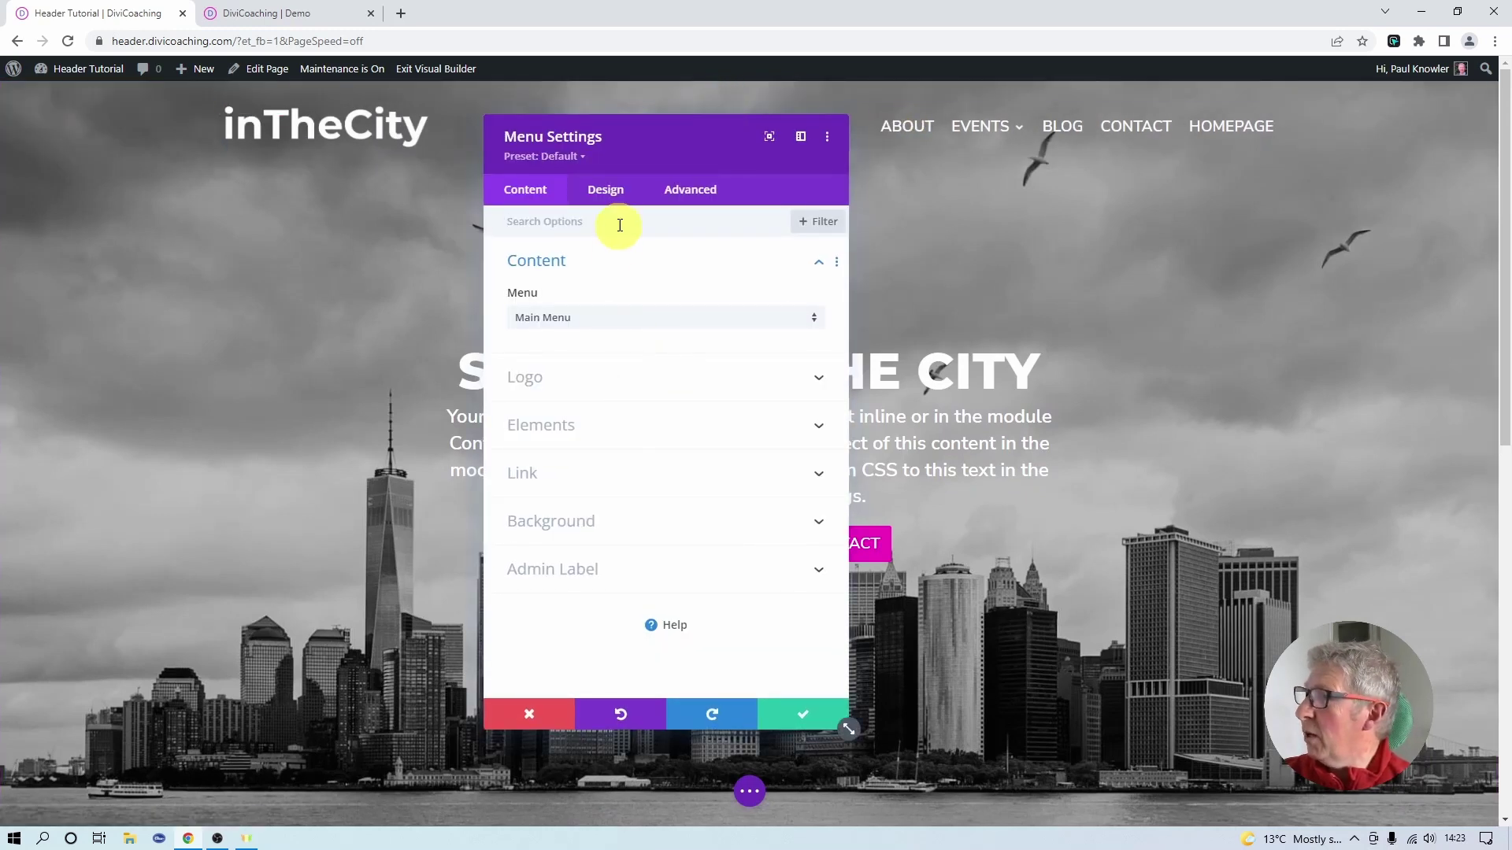
click(604, 193)
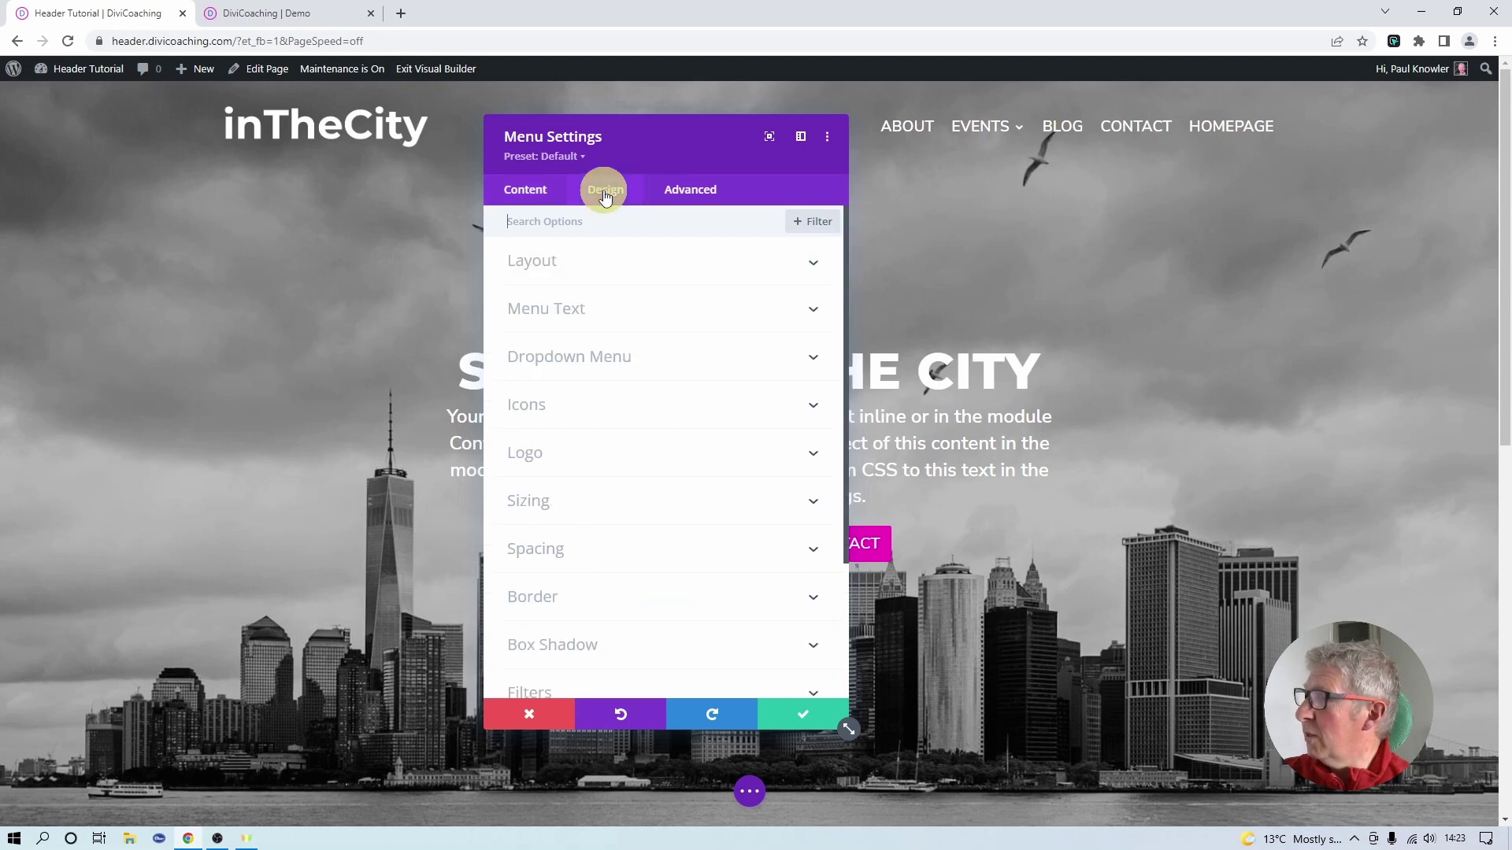
click(541, 306)
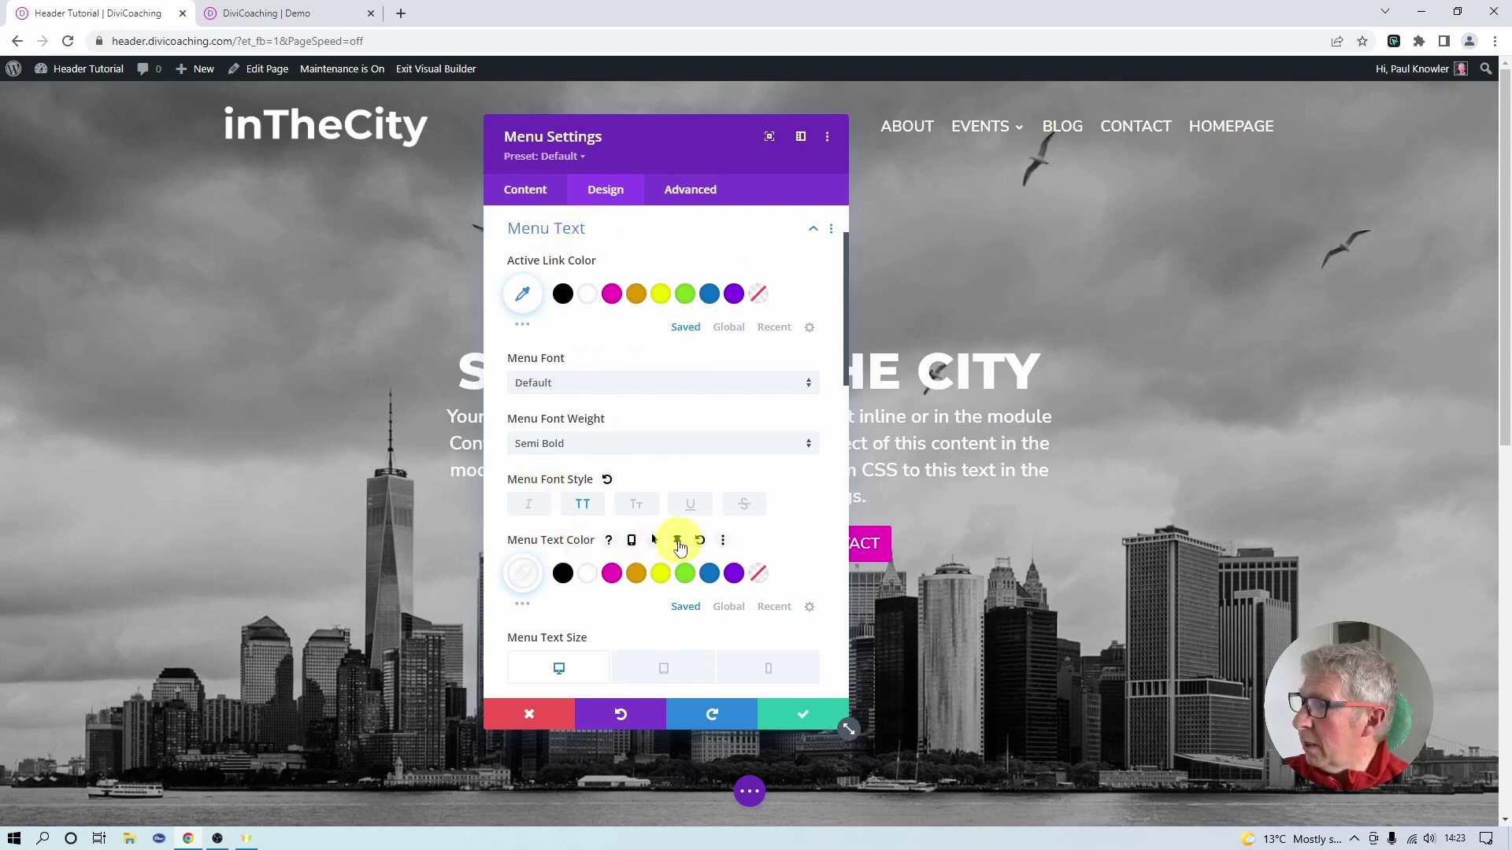
click(678, 541)
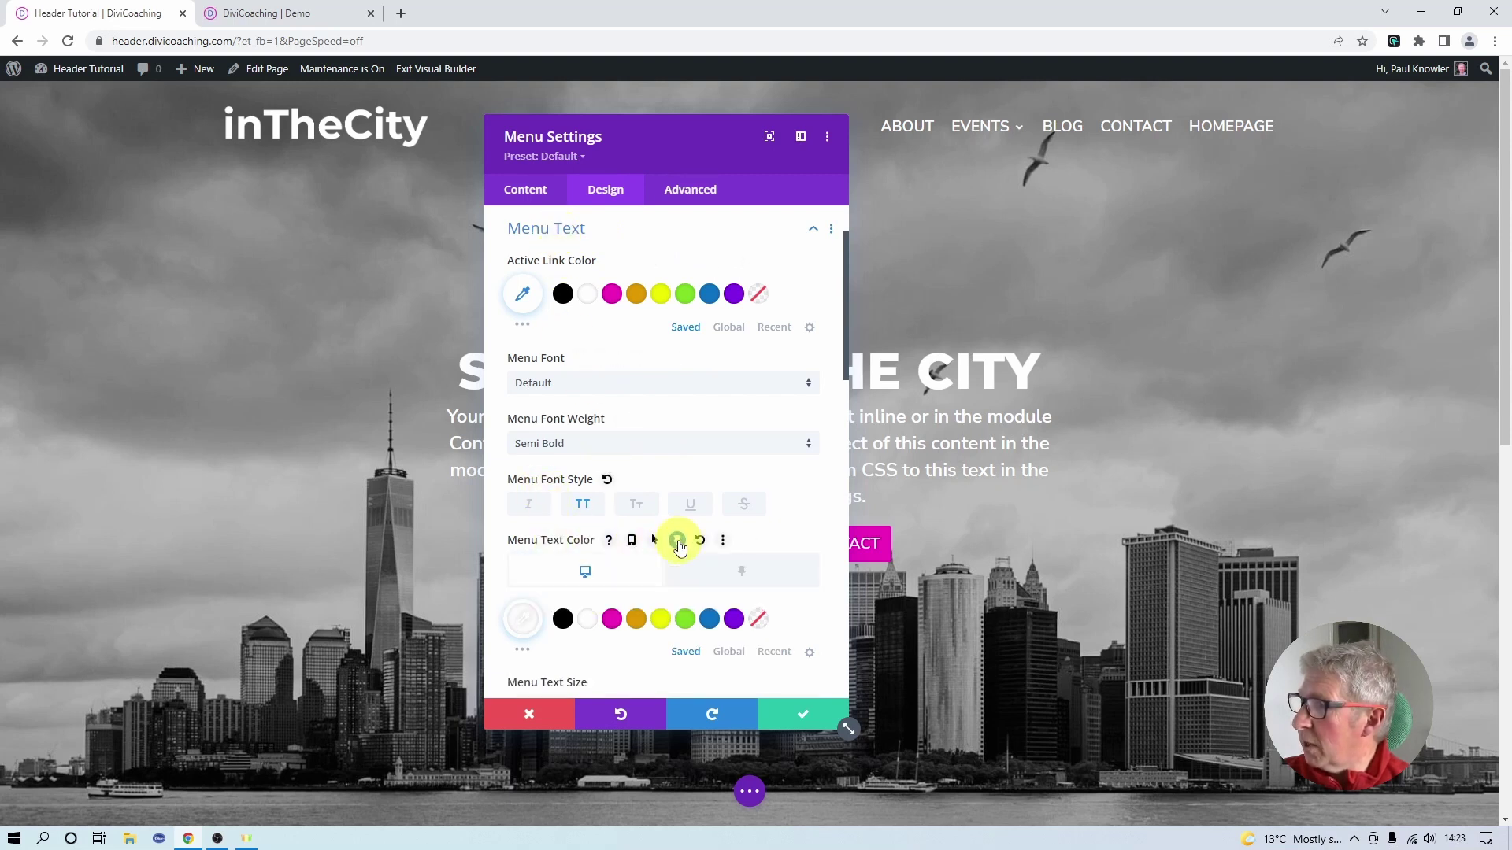
click(740, 578)
scroll(654, 580, down, 2)
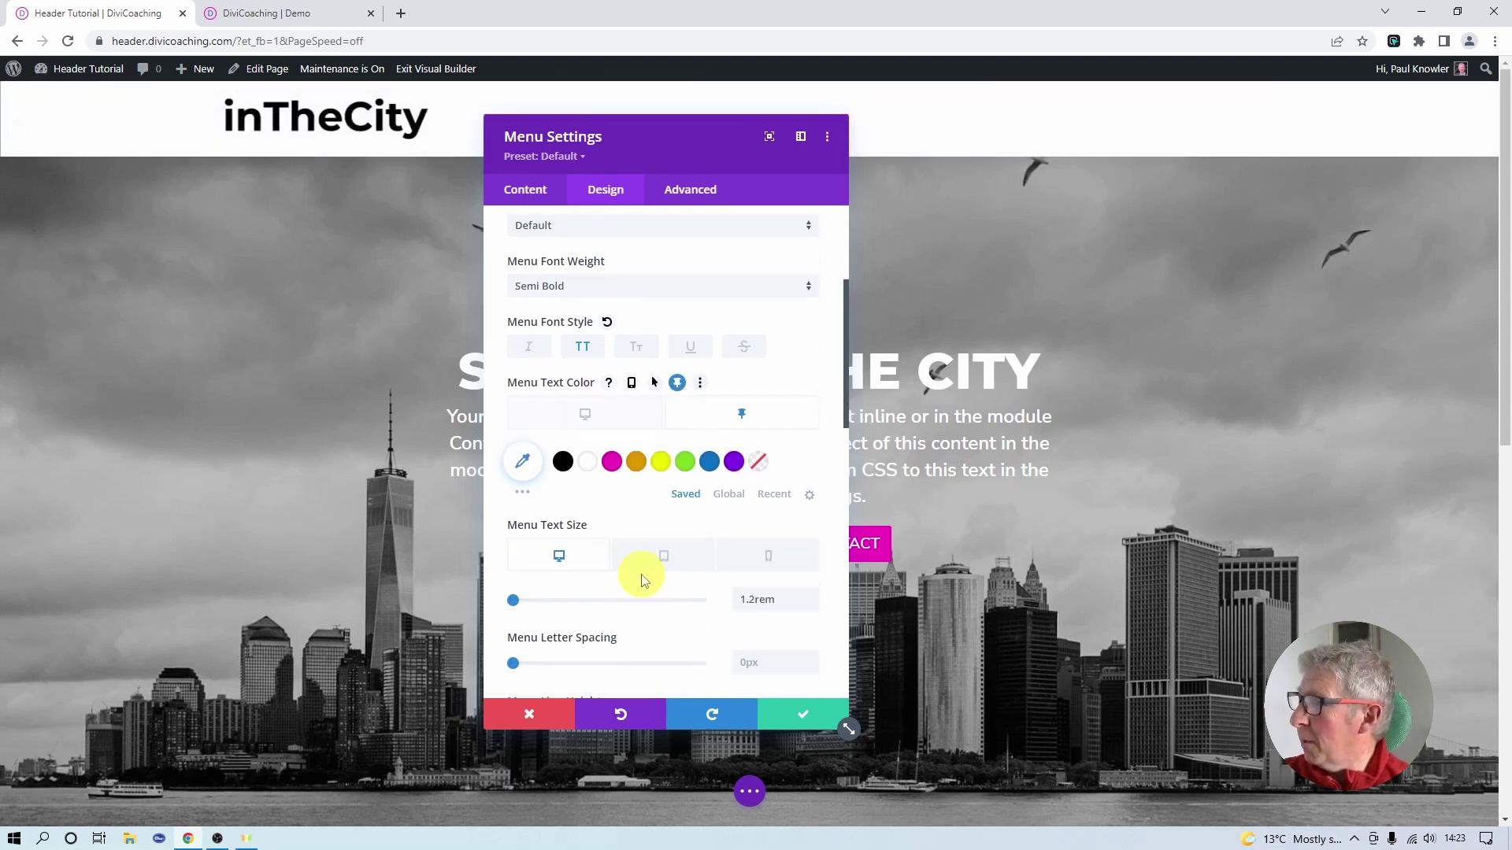
click(563, 468)
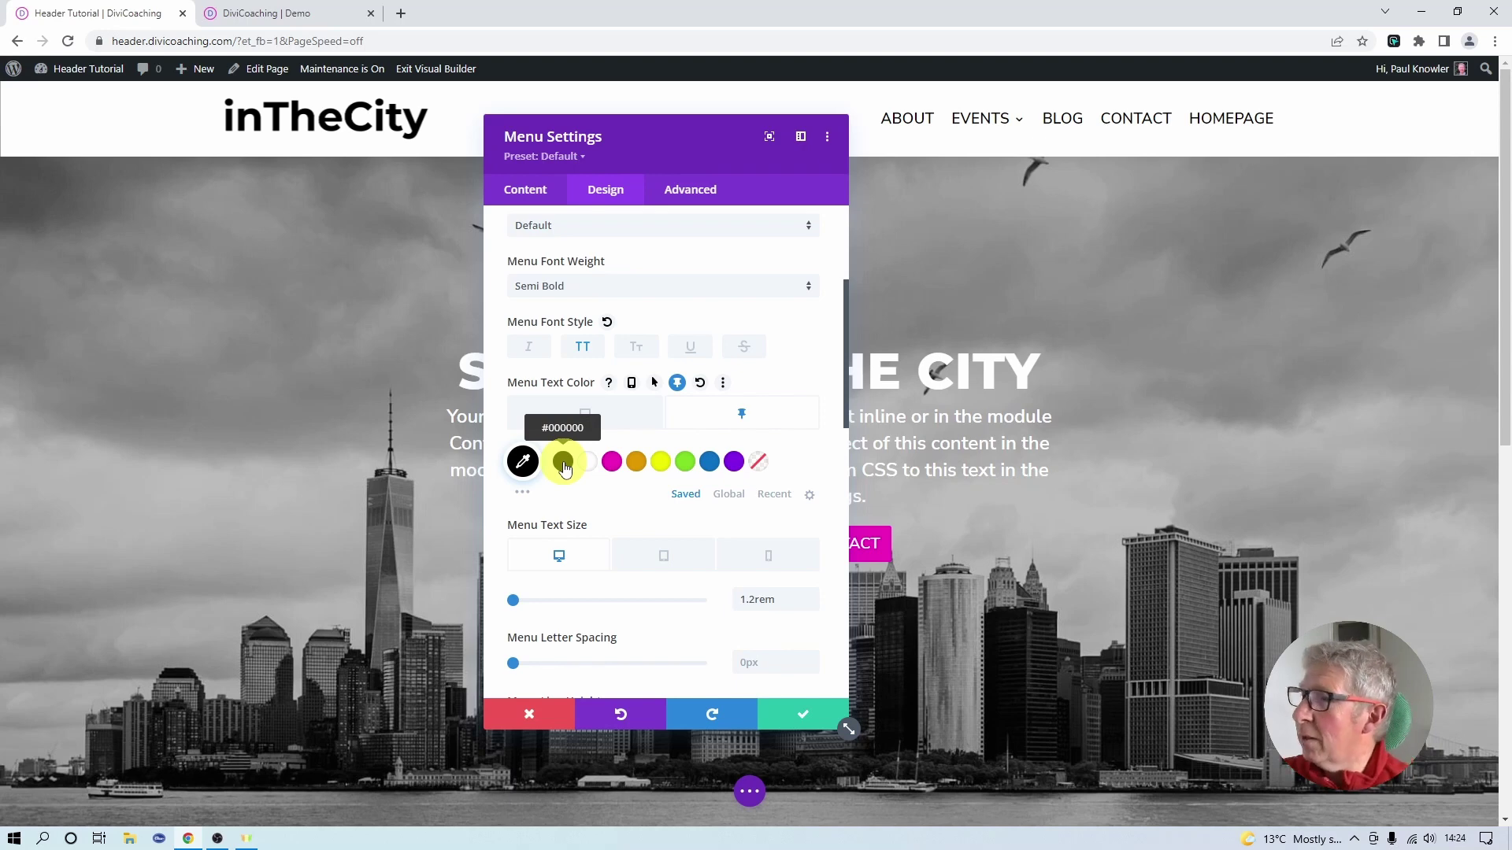
click(808, 716)
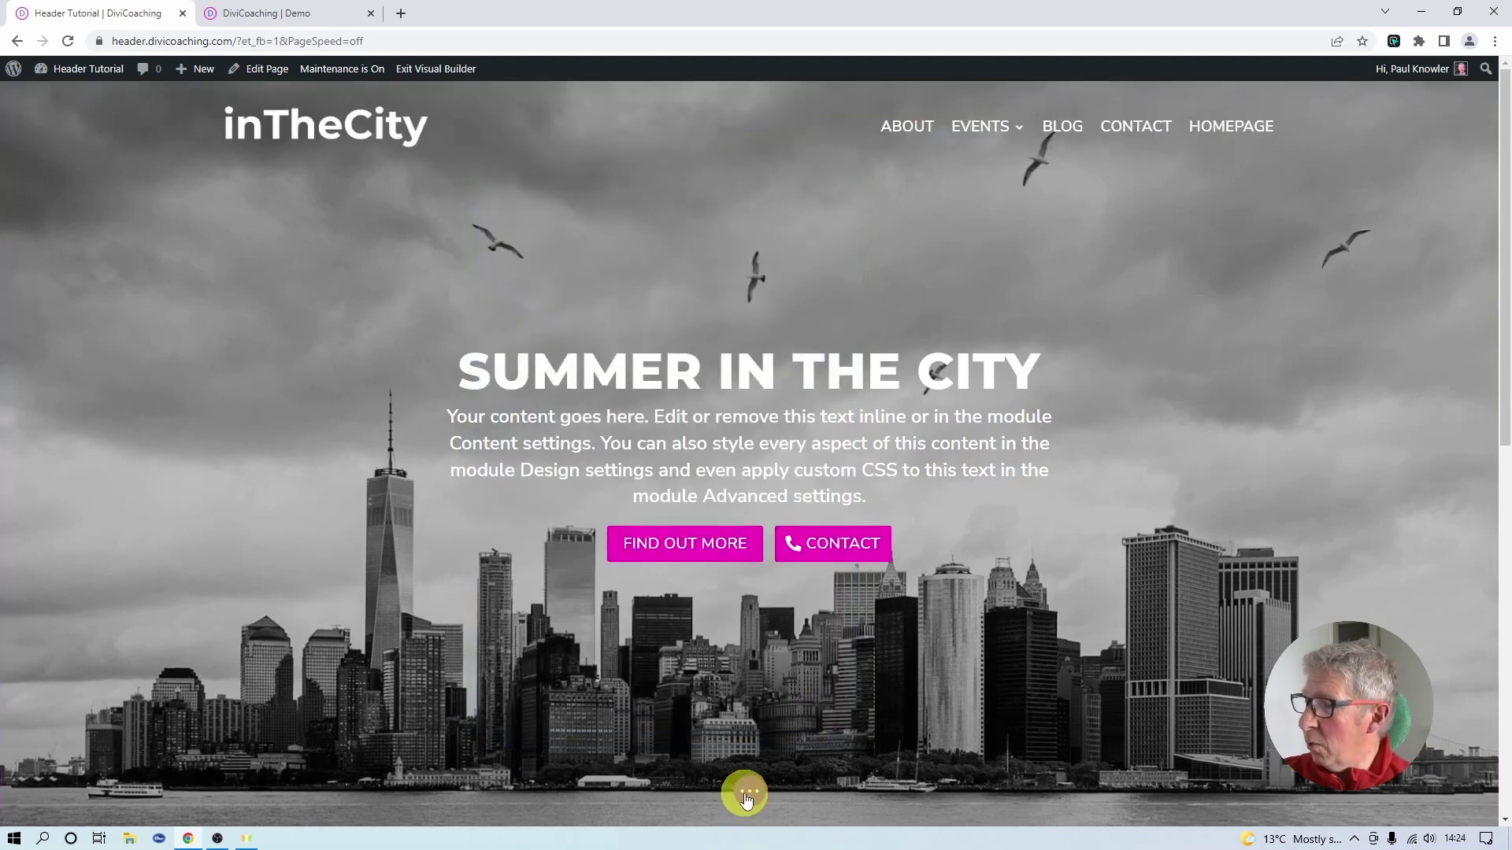
- Exit the Visual Builder and check on the live page how the header changes between the top of the page and its sticky state
click(749, 791)
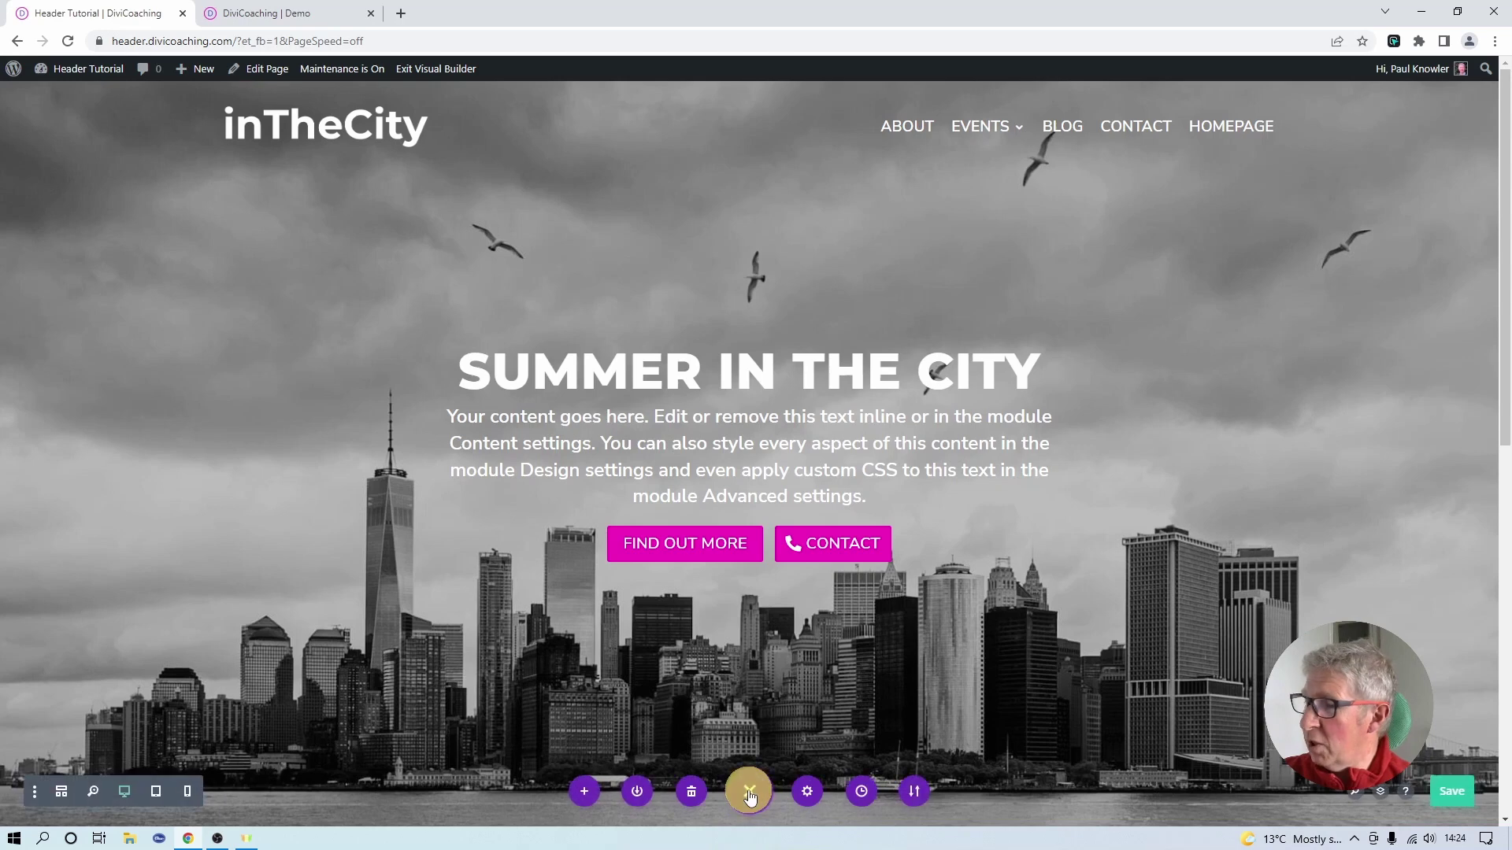
click(459, 70)
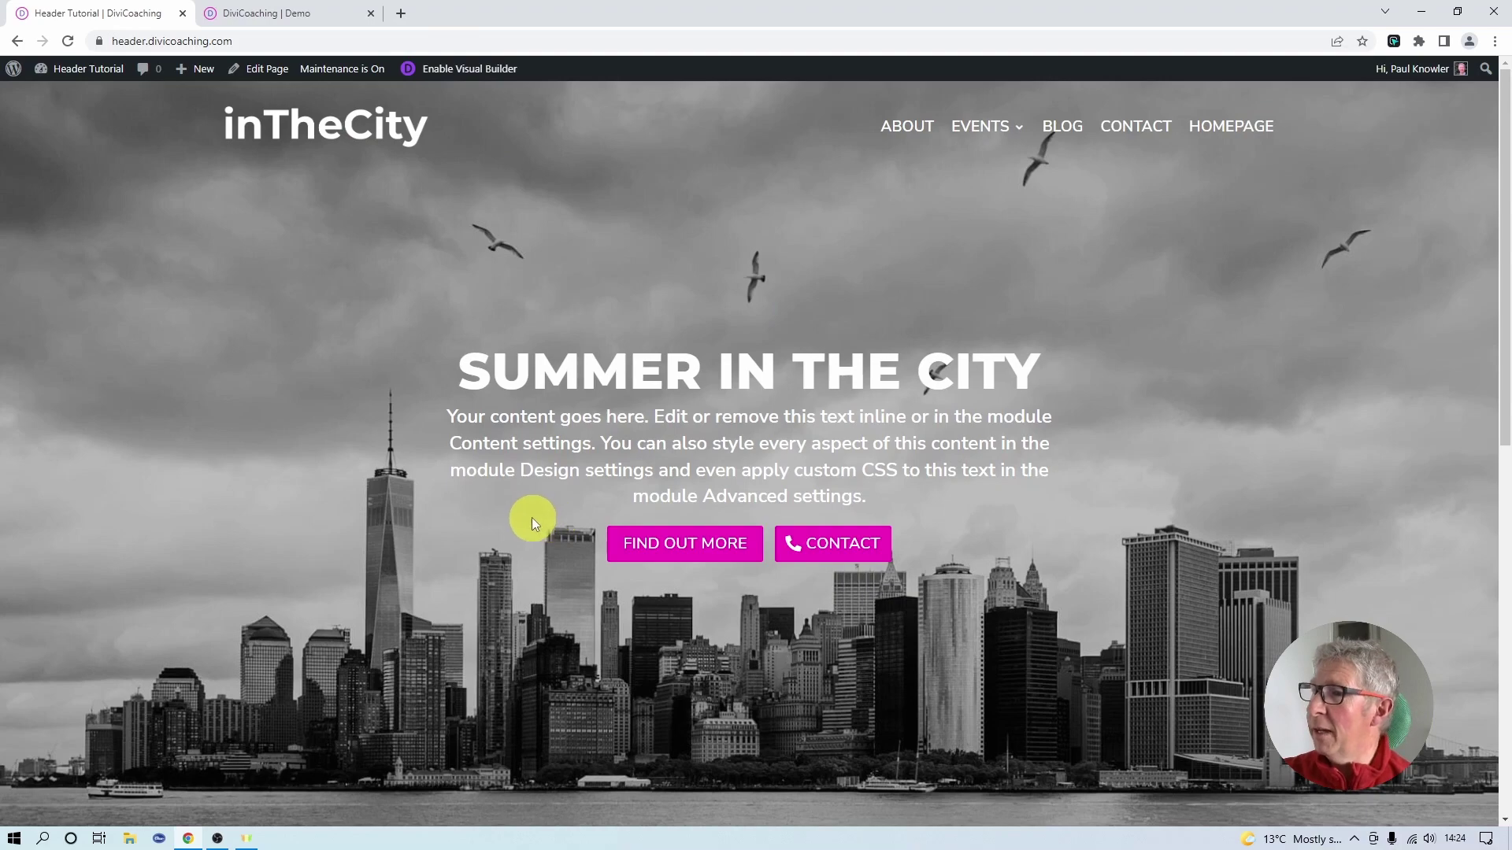
scroll(532, 518, down, 1)
scroll(531, 517, down, 8)
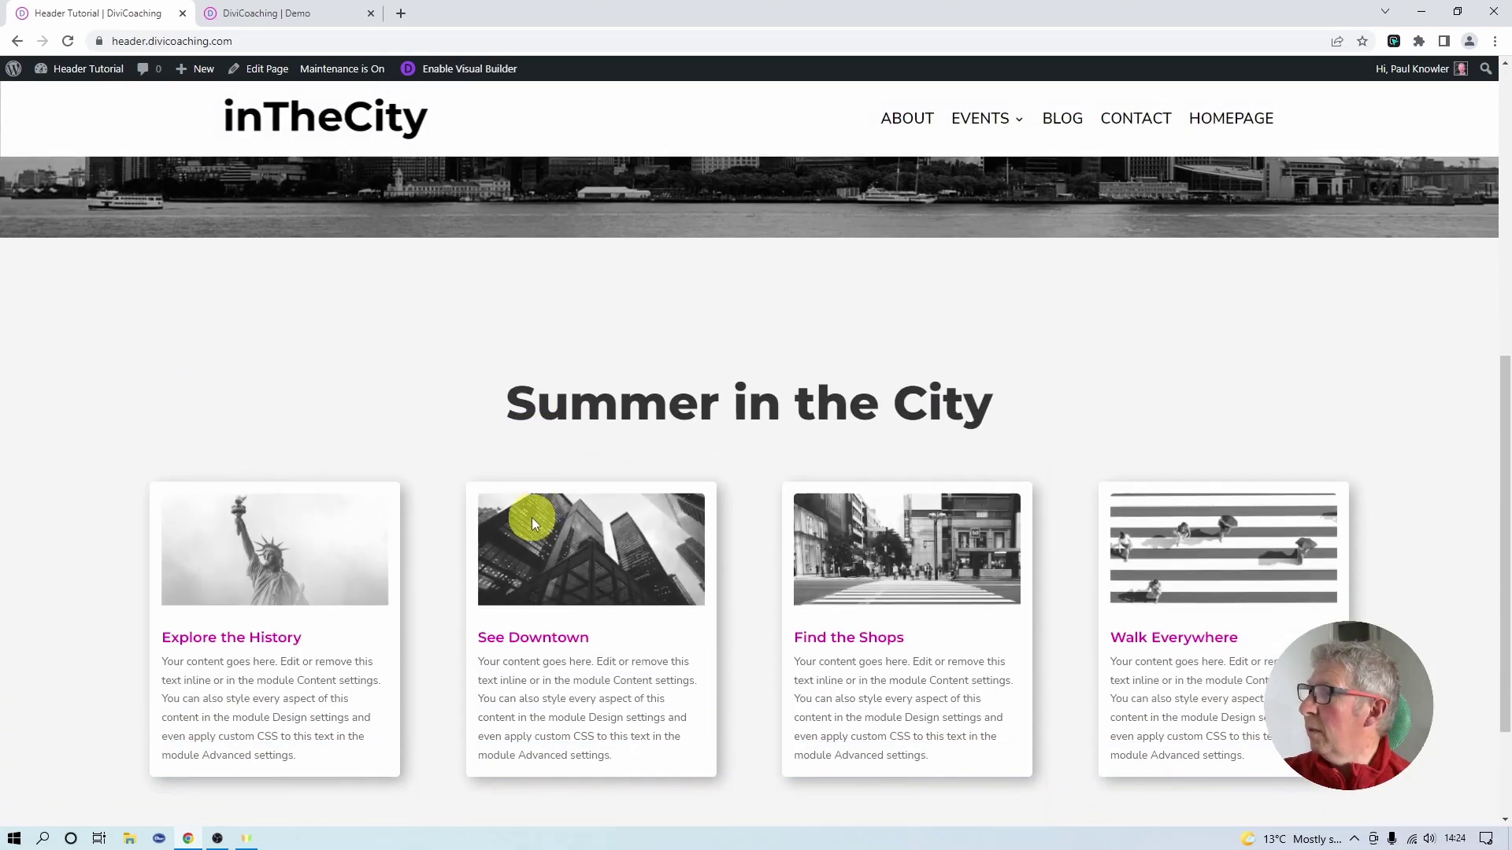
scroll(533, 517, up, 9)
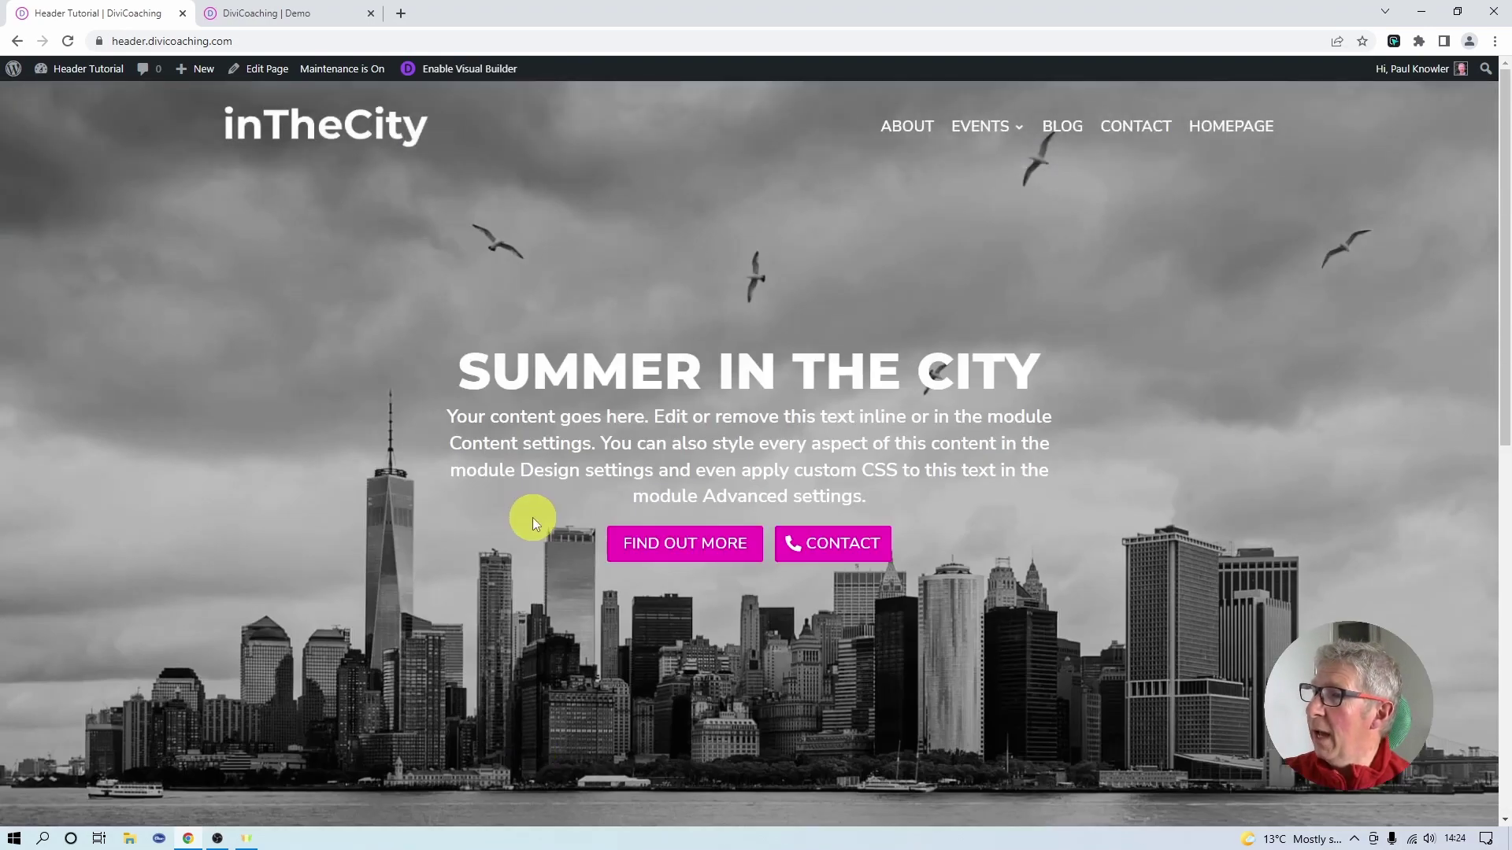
scroll(533, 517, down, 4)
scroll(532, 517, down, 5)
scroll(534, 518, up, 10)
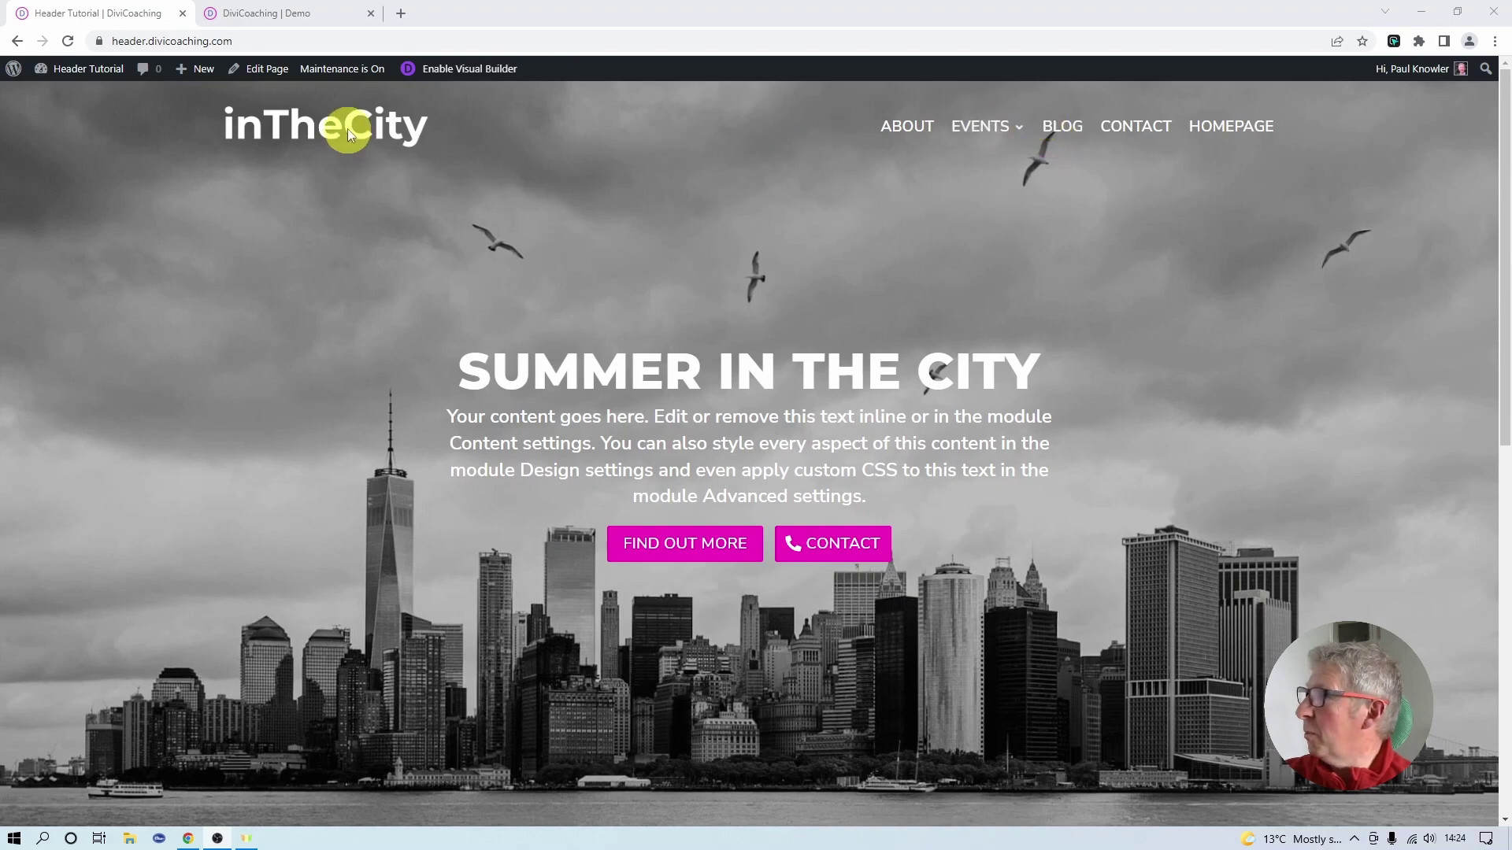
scroll(334, 300, down, 10)
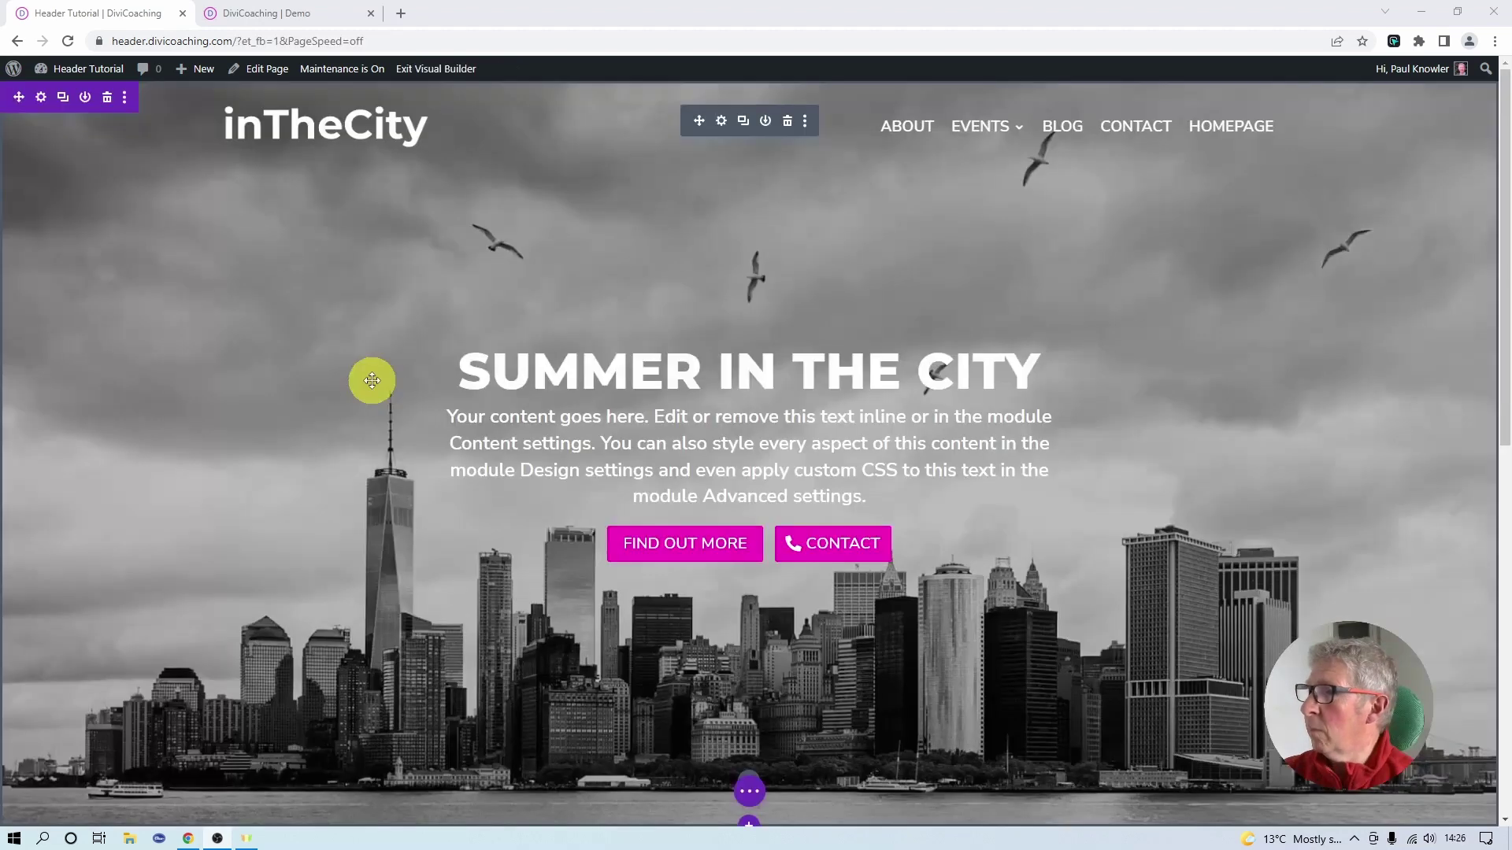
- Preview the Events dropdown menu with the header at the top of the page and in its sticky state
mouse_move(993, 142)
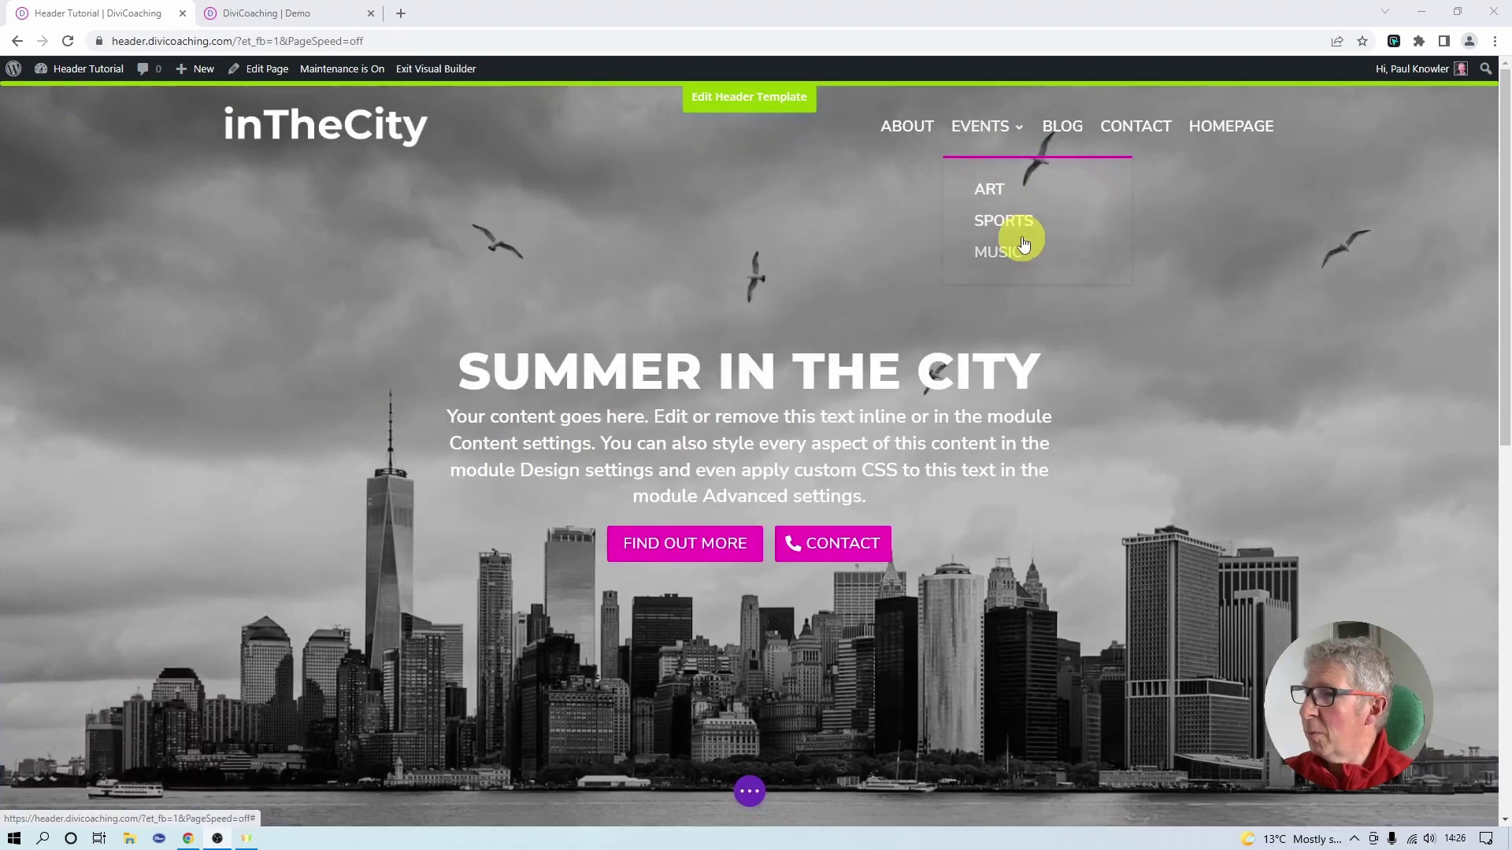
scroll(1063, 233, down, 7)
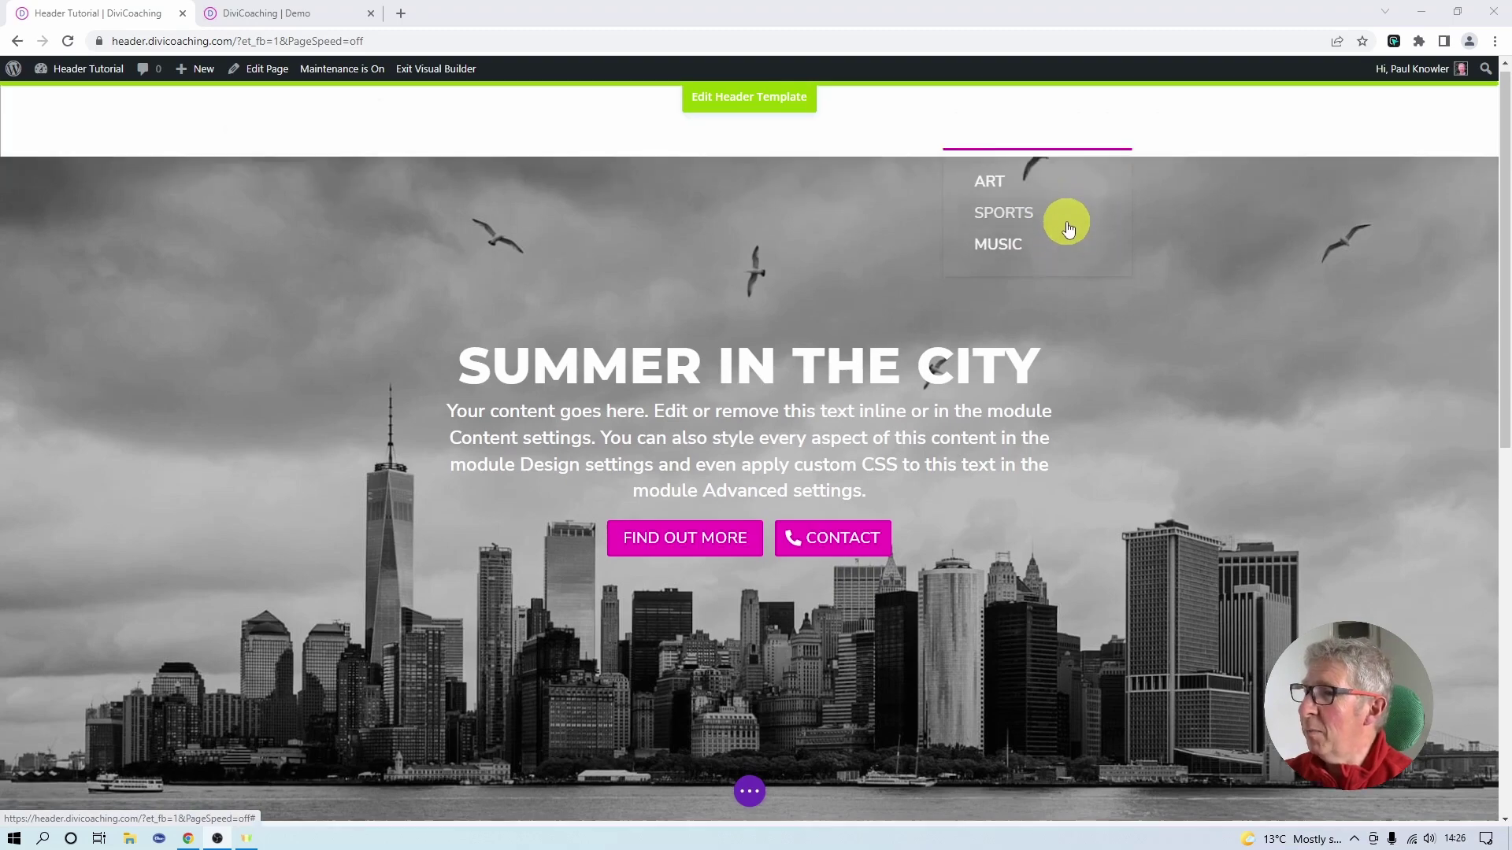
scroll(1067, 229, down, 2)
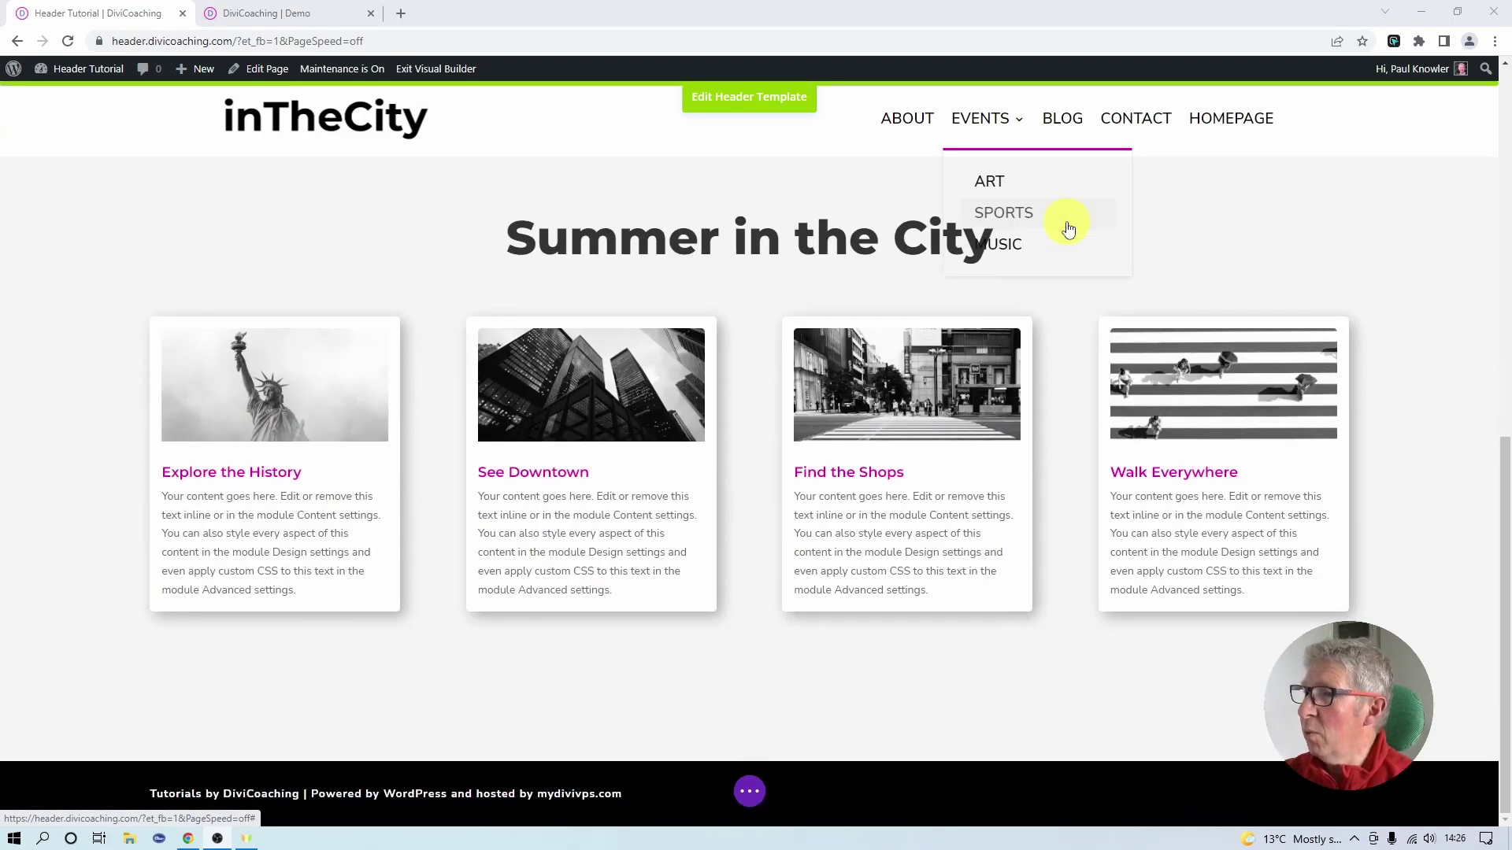
scroll(1067, 228, up, 10)
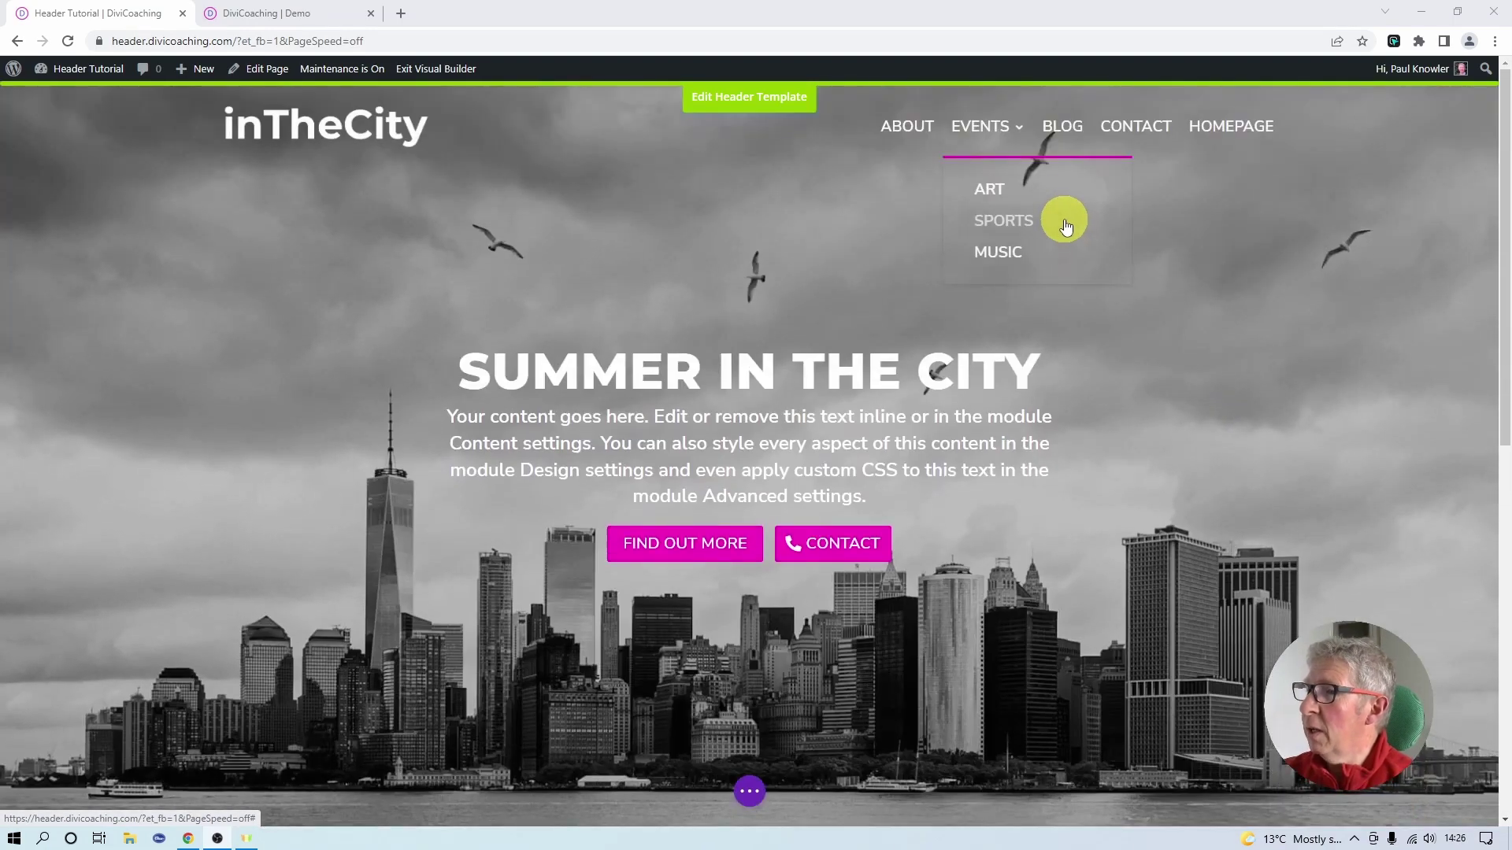
- Open the header template's menu module settings and set the sticky Dropdown Menu Text Color to black
click(747, 98)
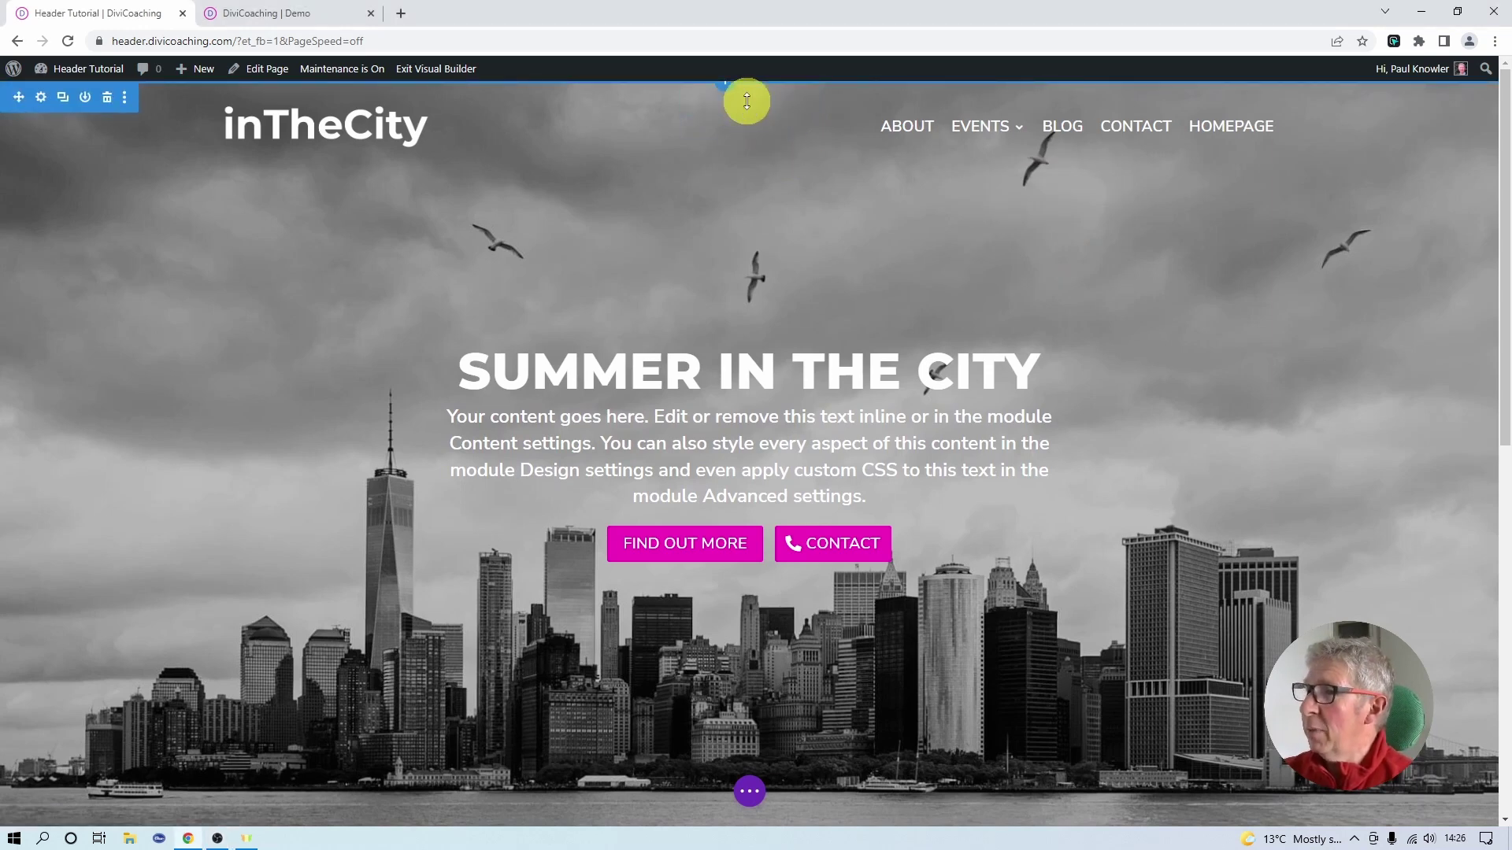
click(721, 109)
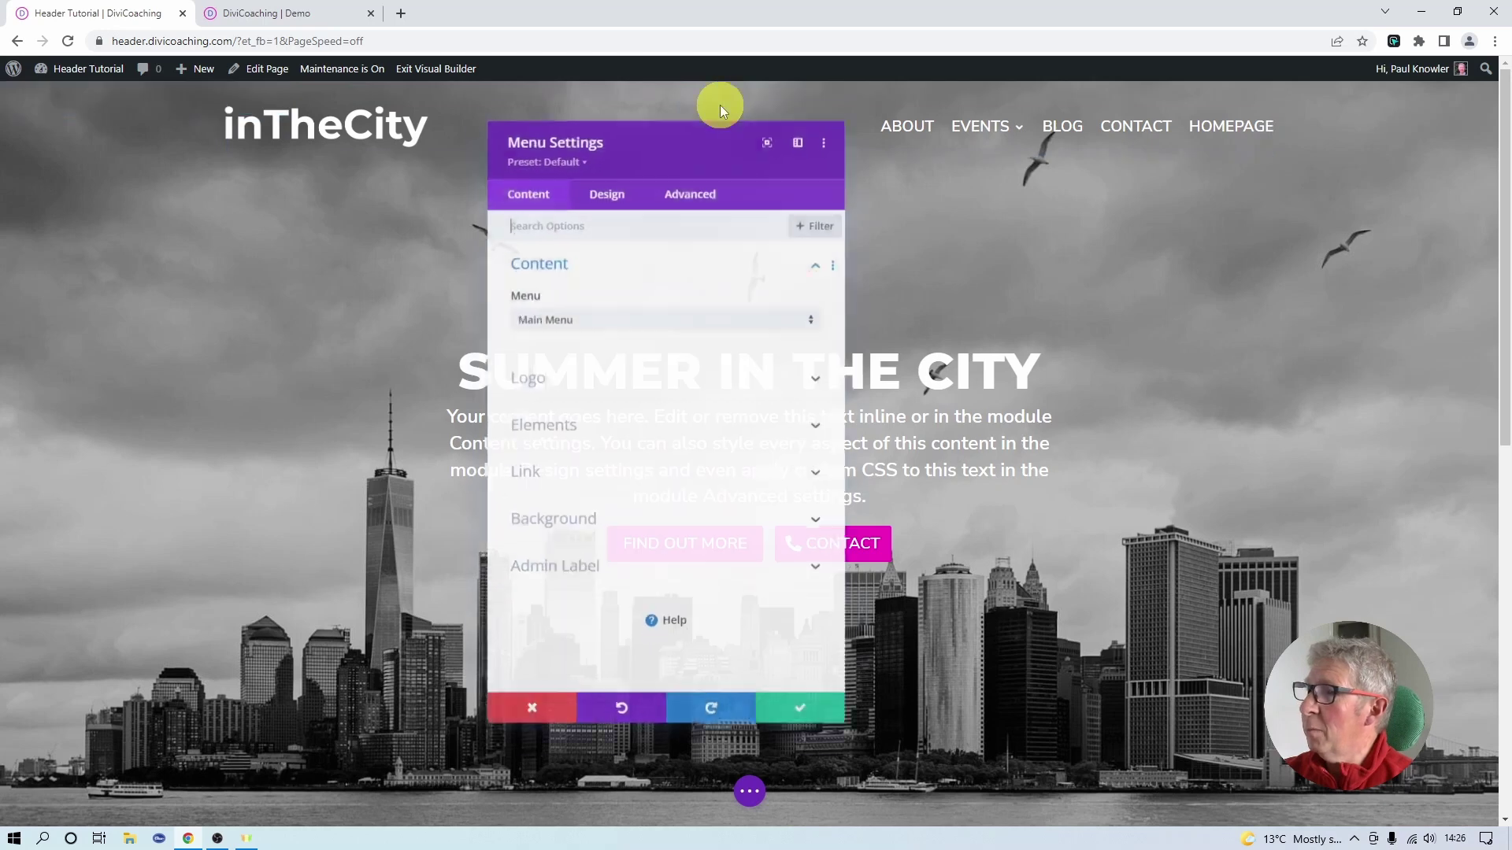
drag(709, 132, 129, 276)
click(213, 157)
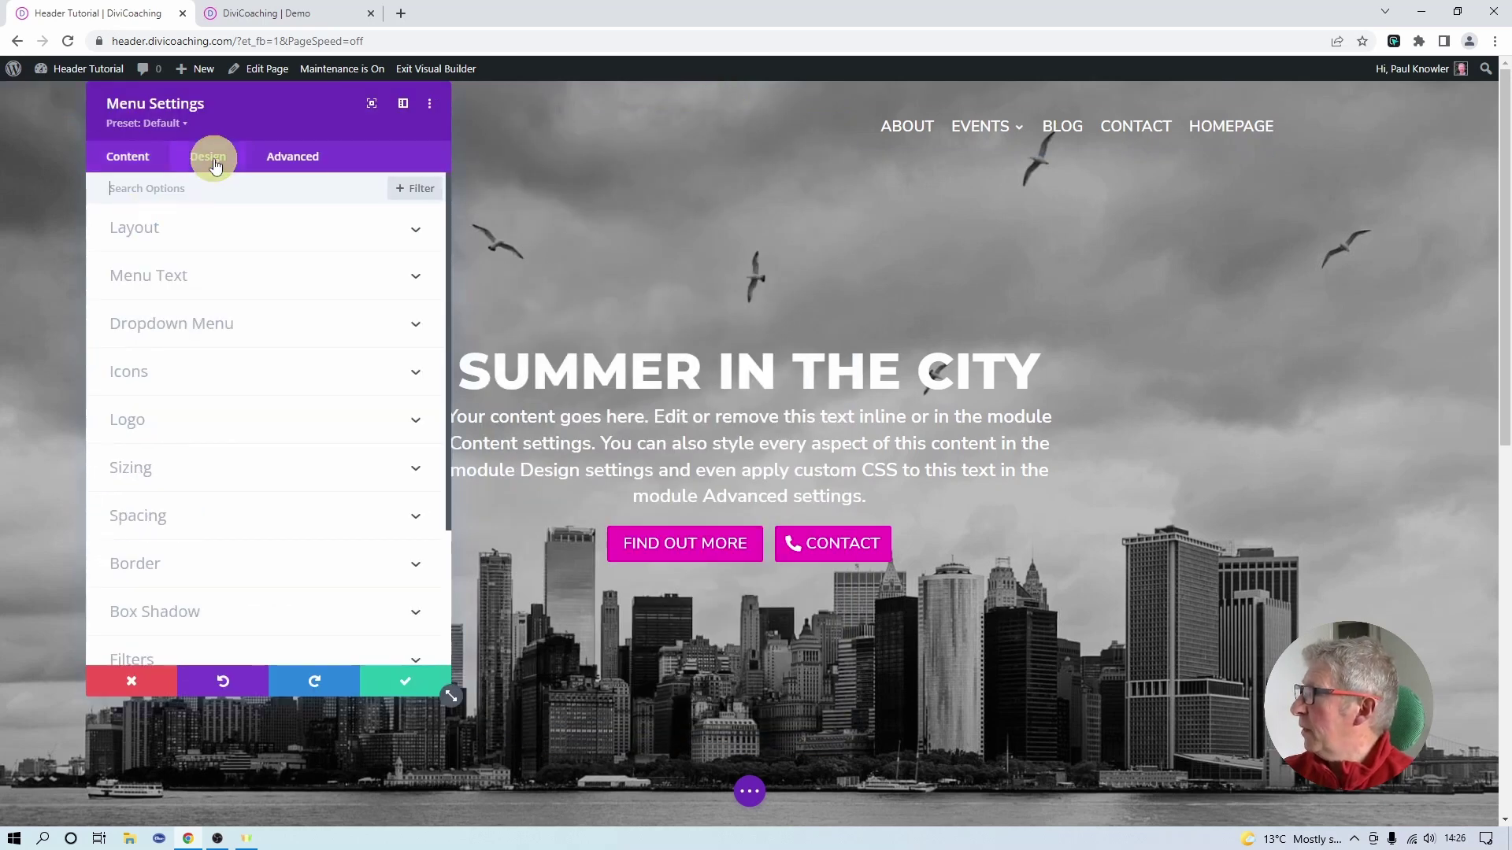
click(193, 326)
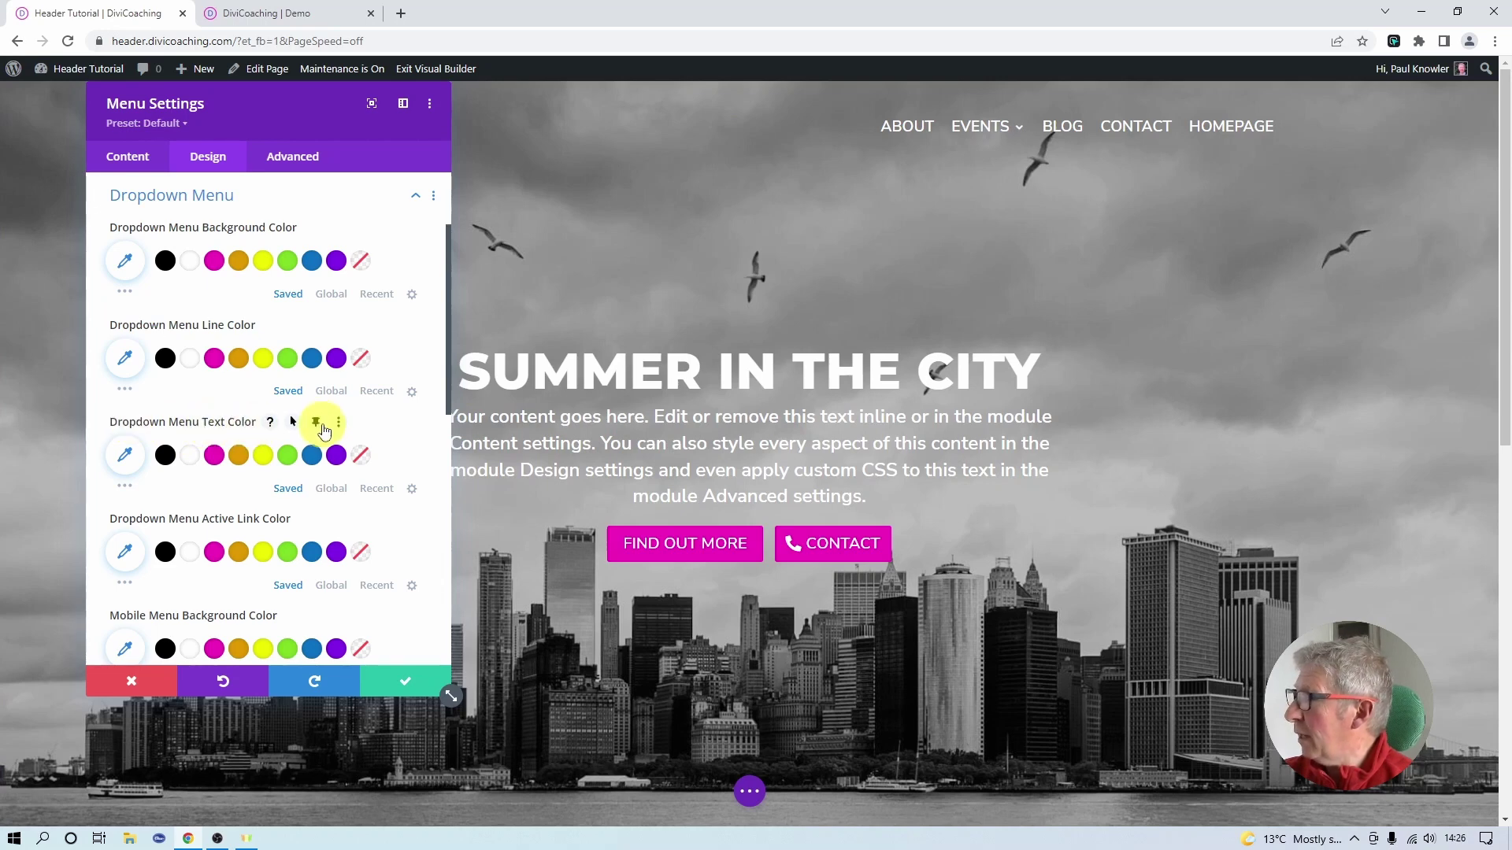
click(315, 424)
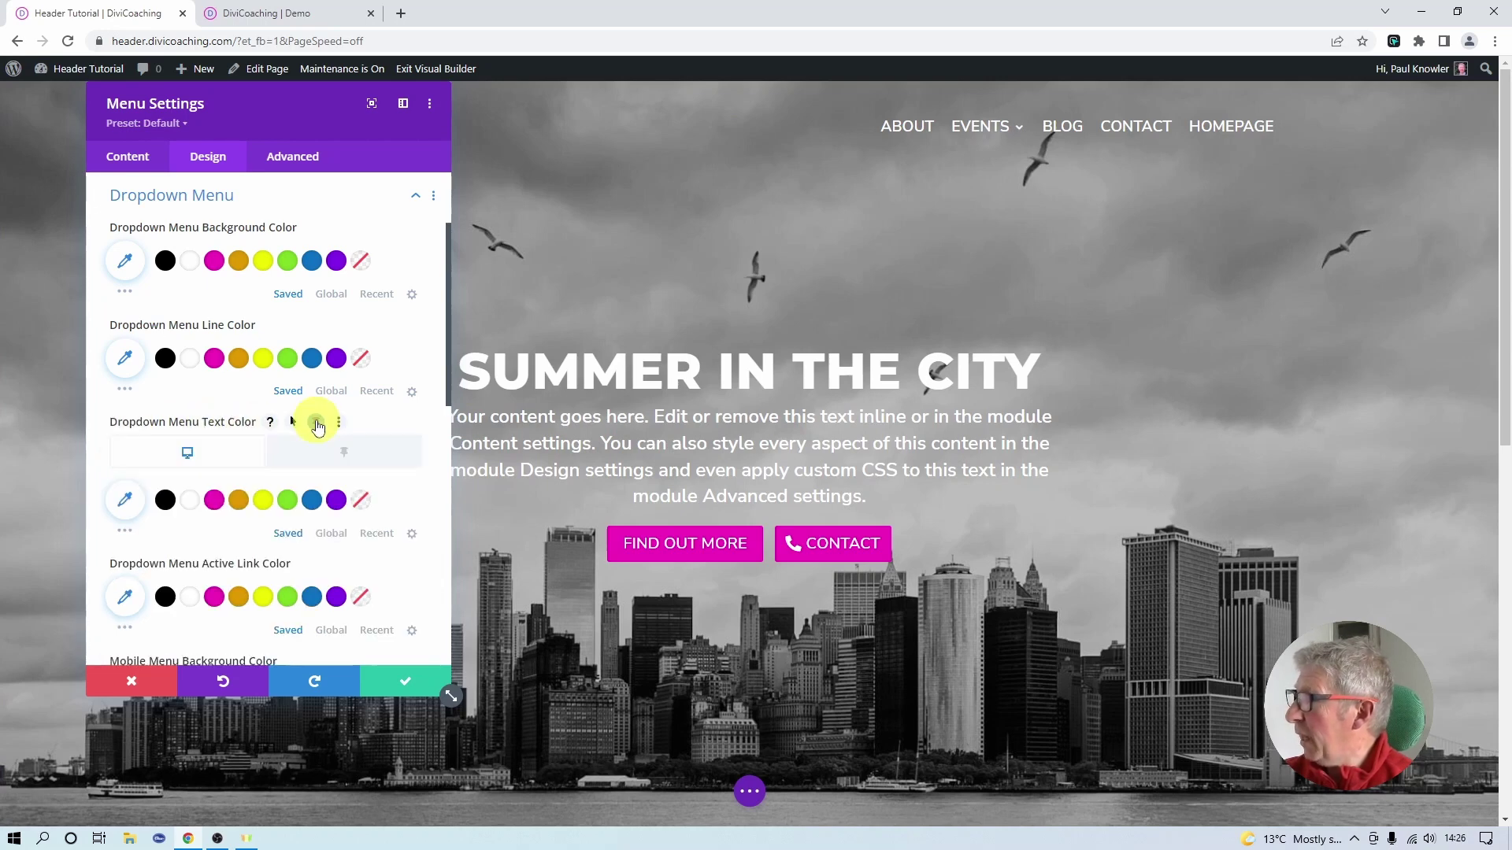
click(341, 454)
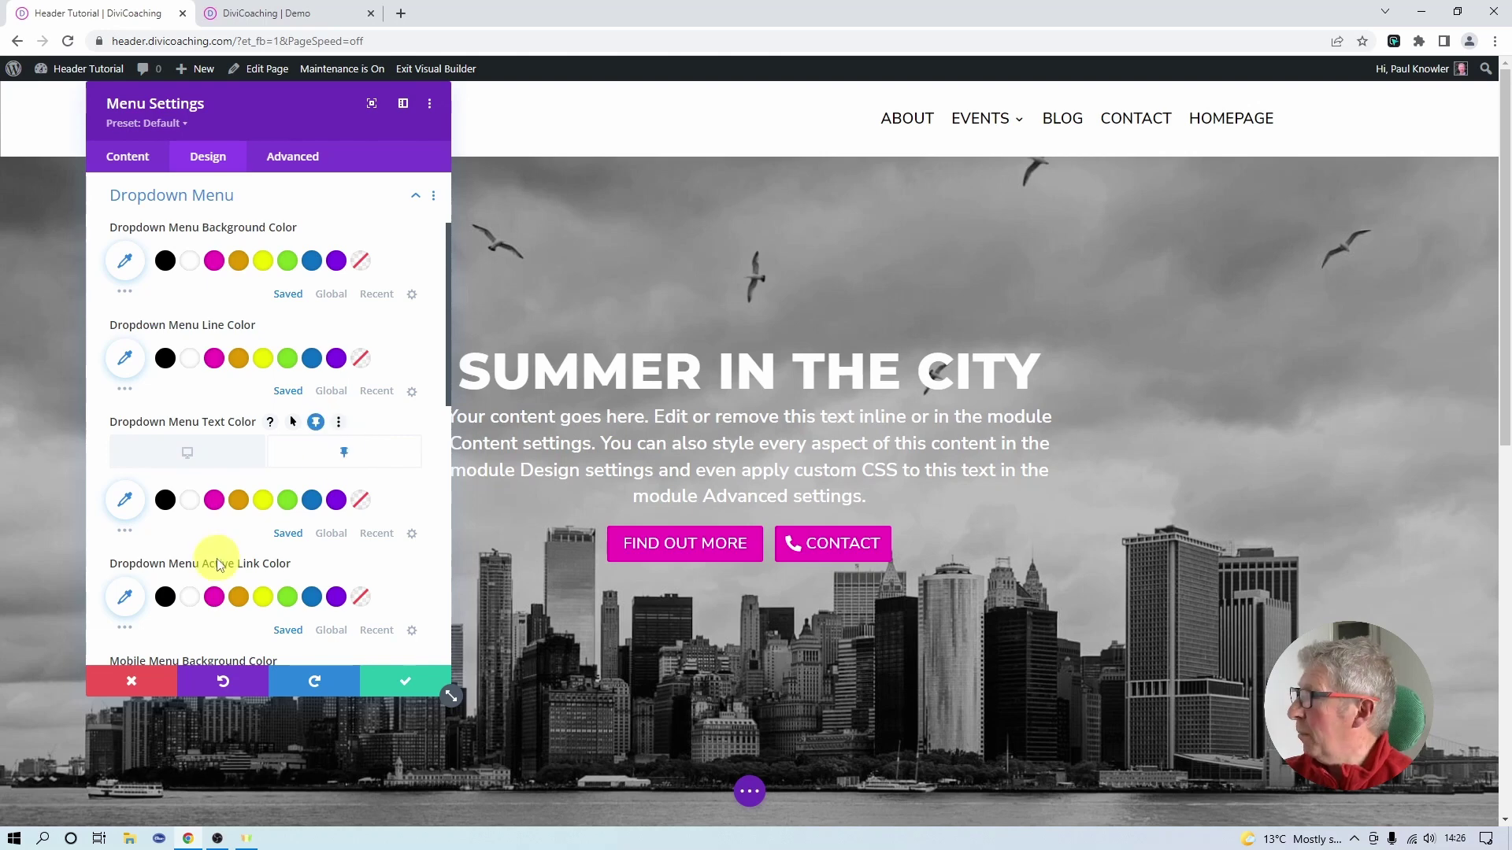
click(165, 499)
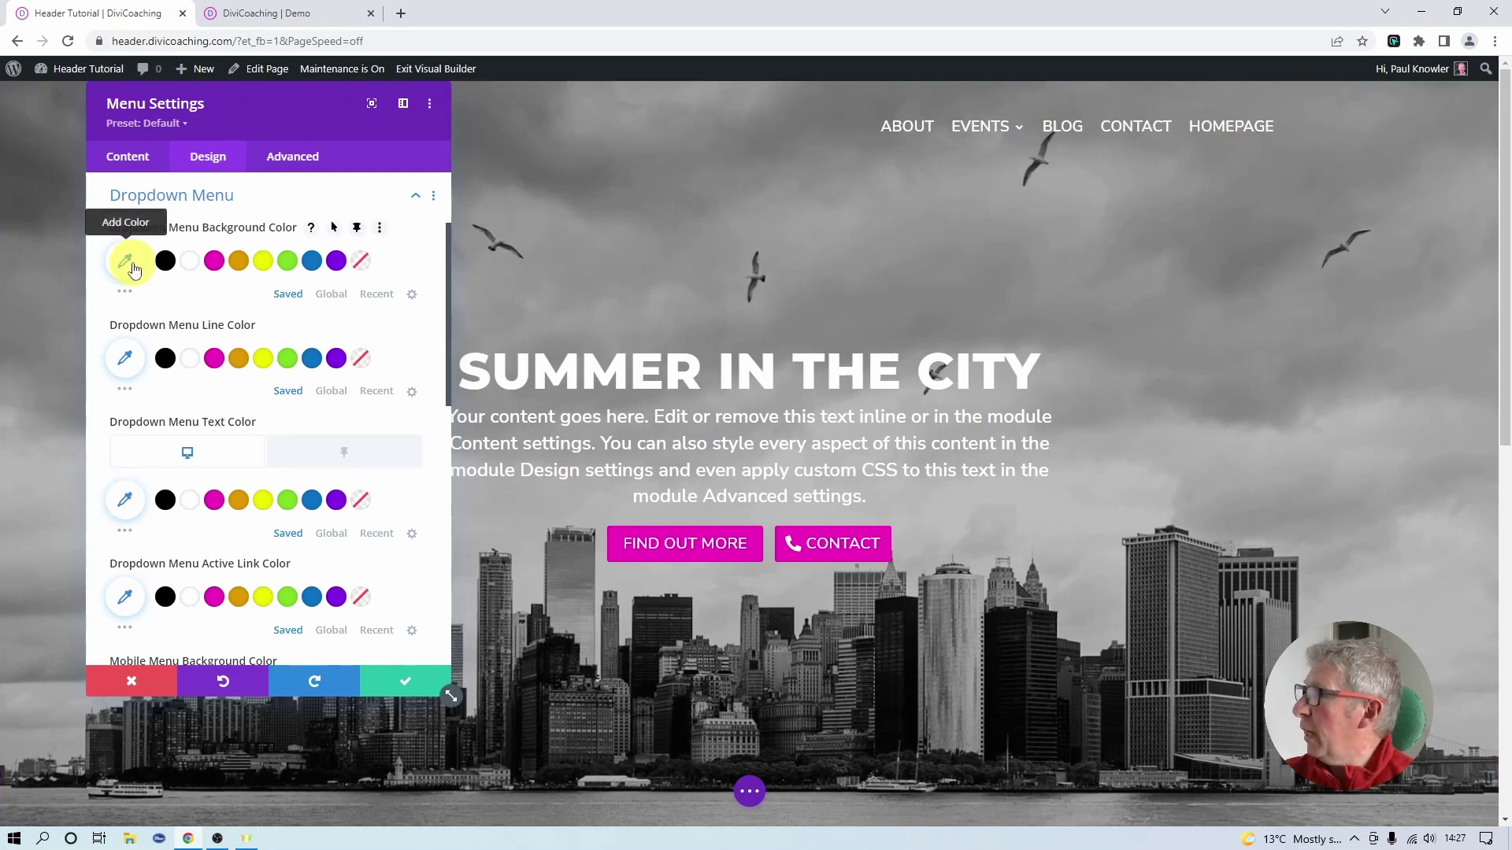
- Set the Dropdown Menu Background Color to #b2b2b2 for the desktop state and white for the sticky state
click(132, 267)
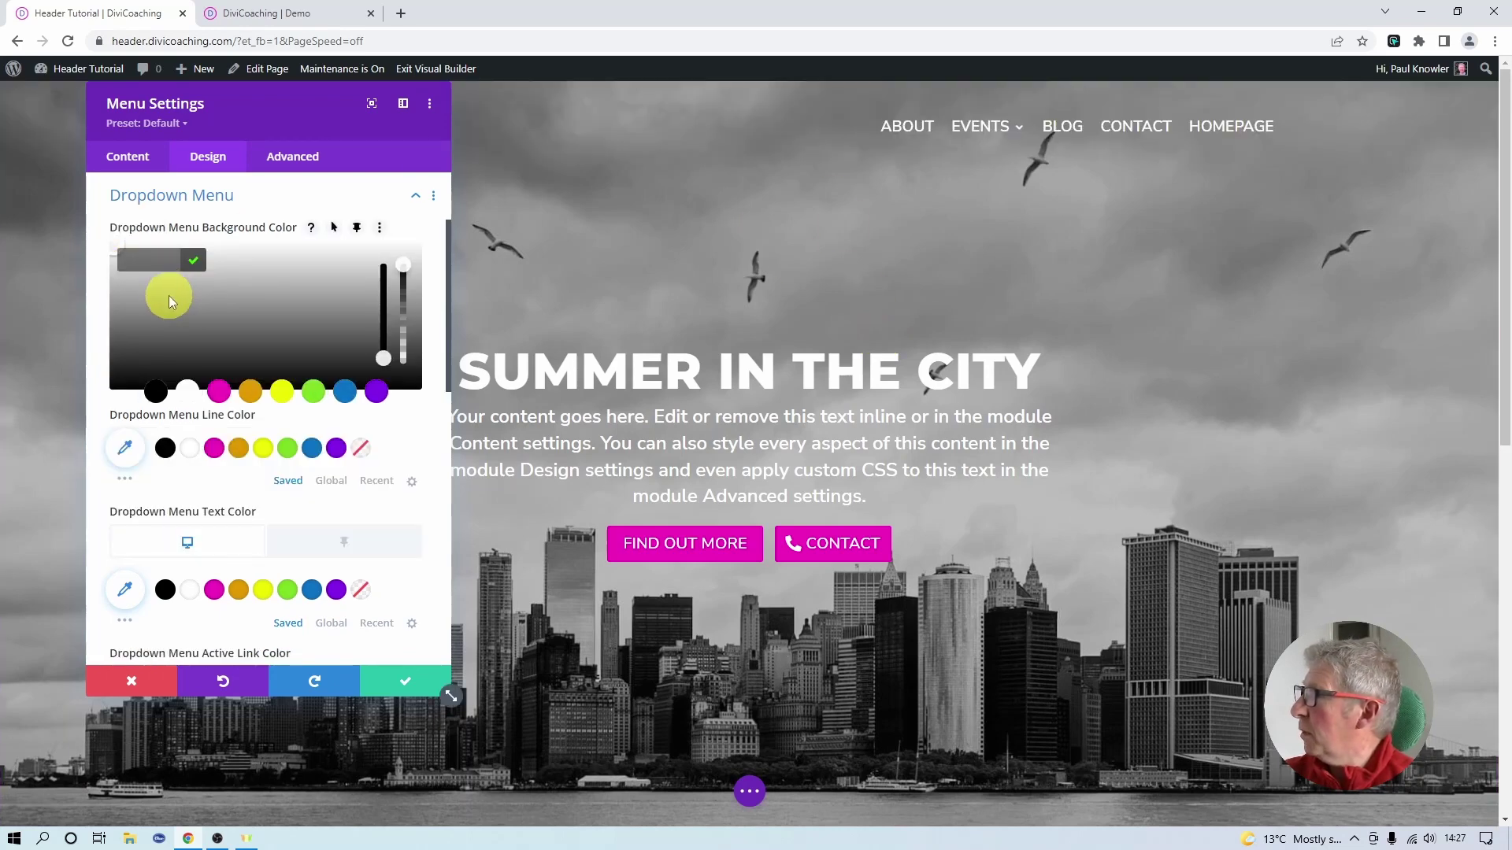
click(164, 286)
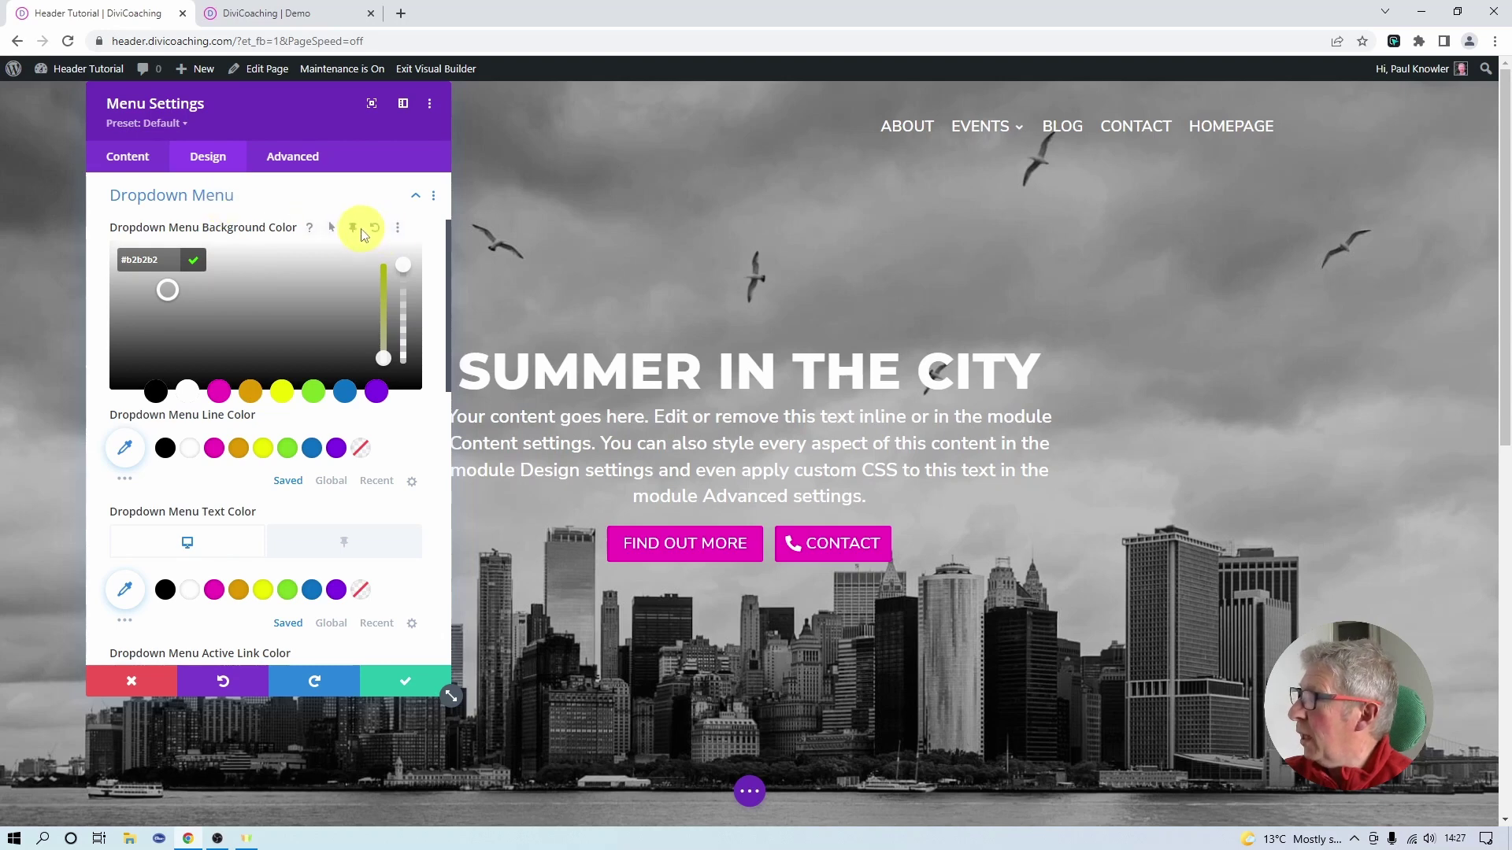
click(358, 229)
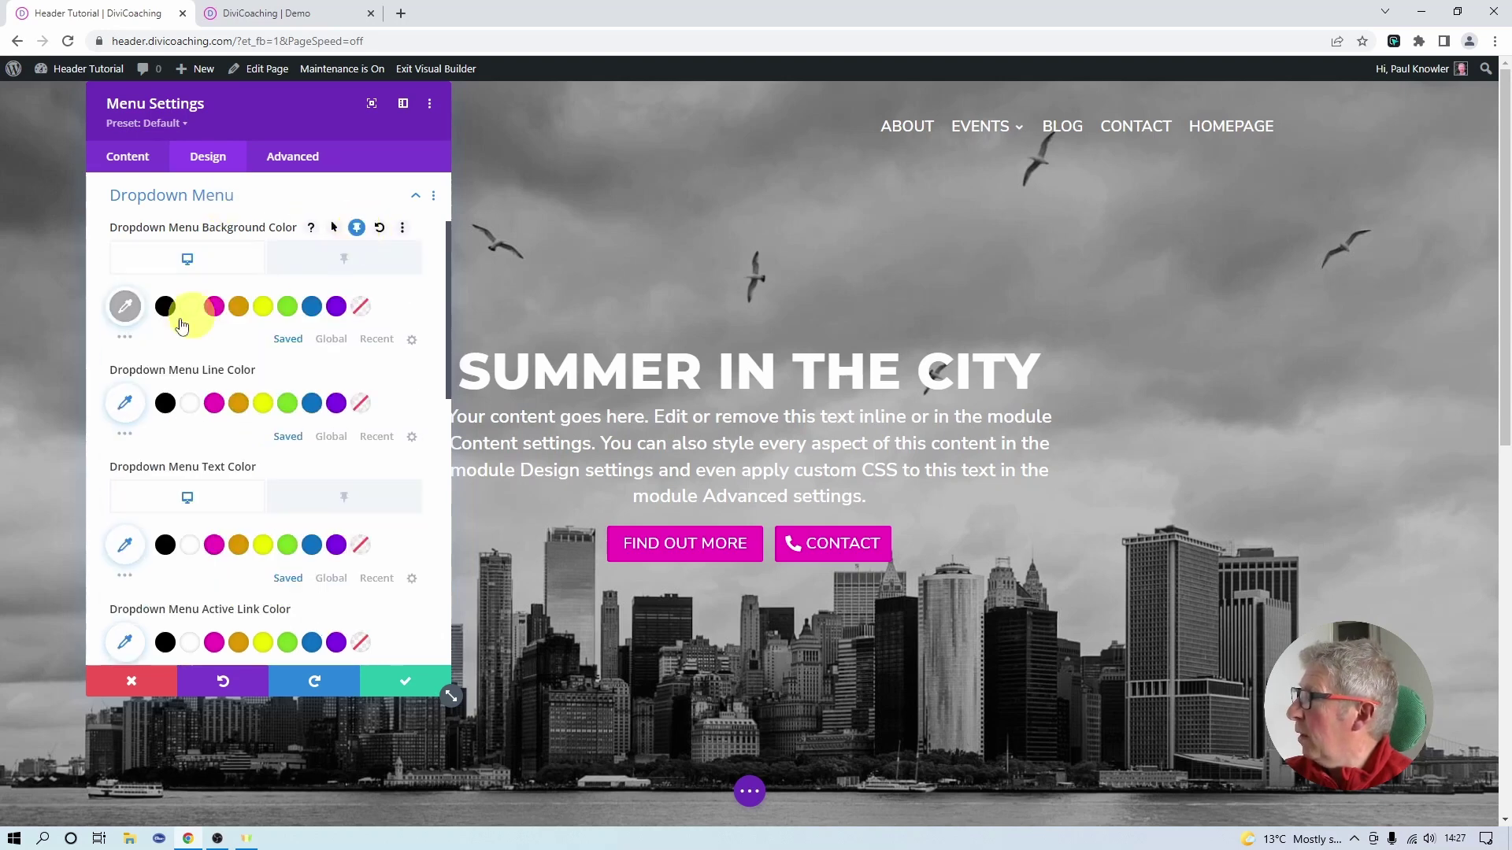
click(343, 267)
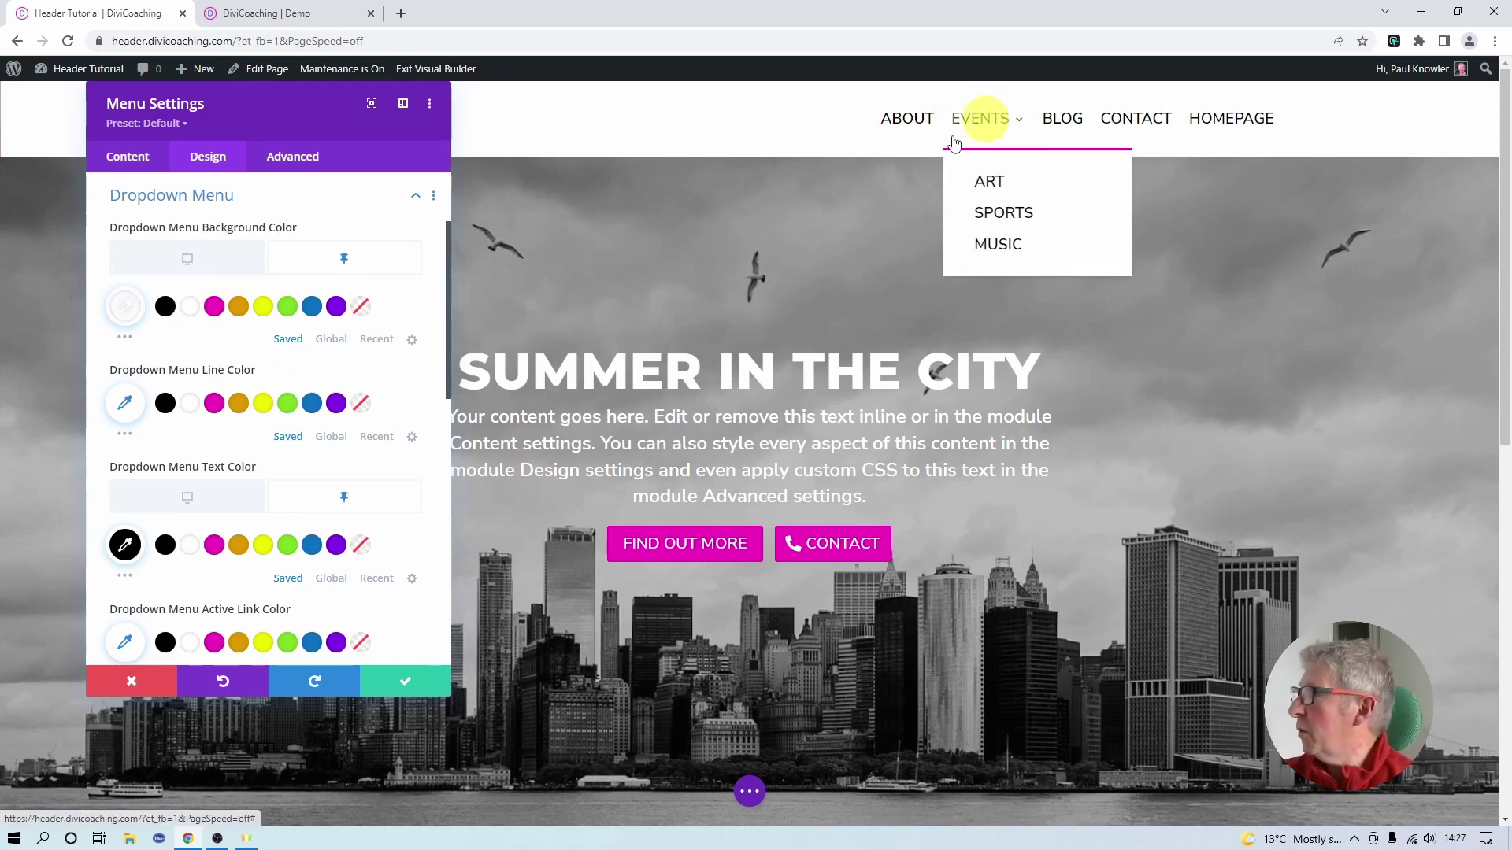
click(197, 266)
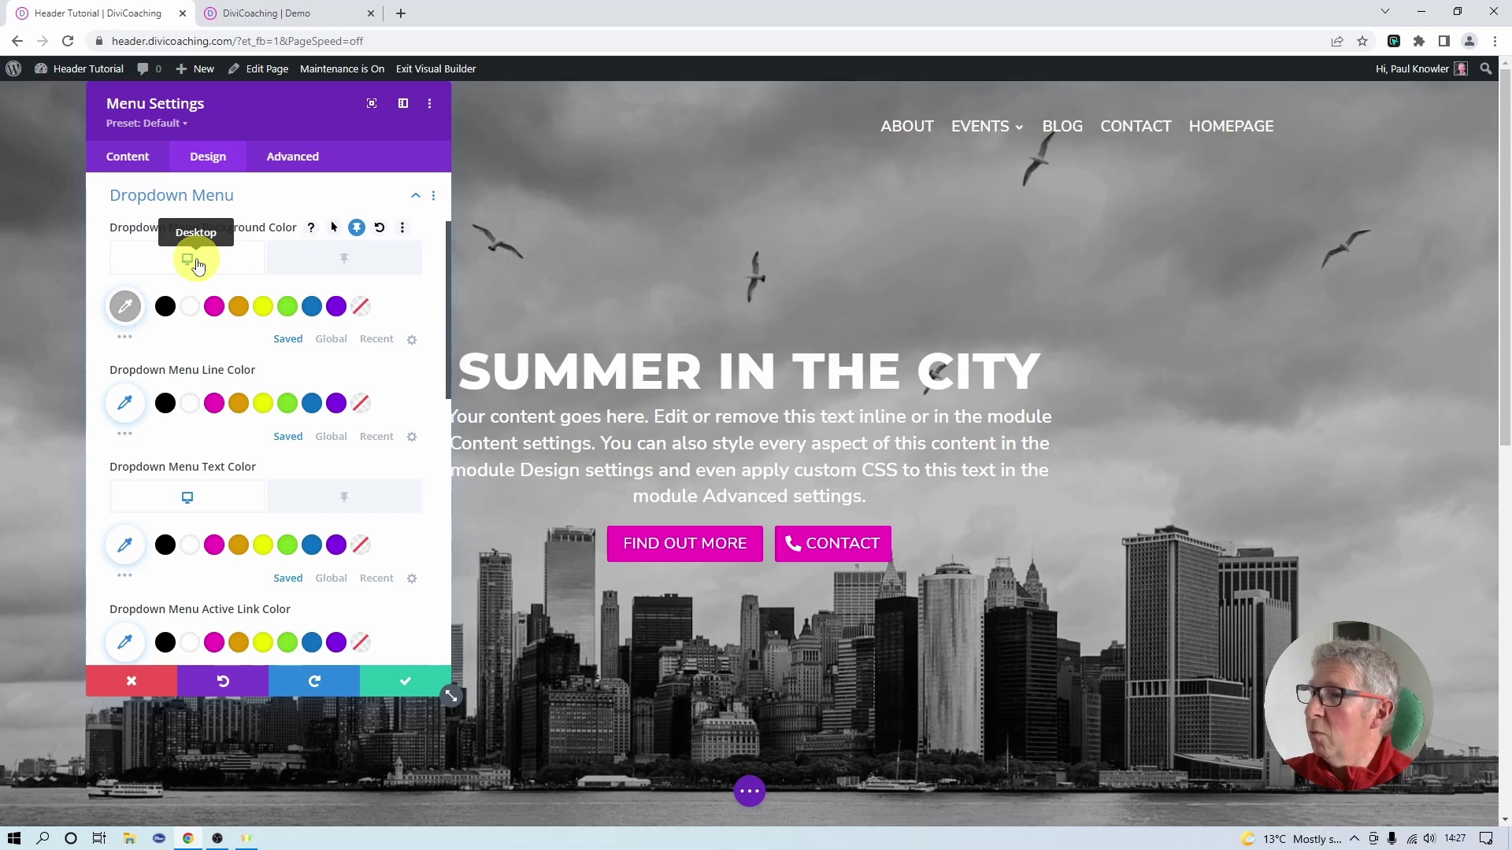
mouse_move(976, 129)
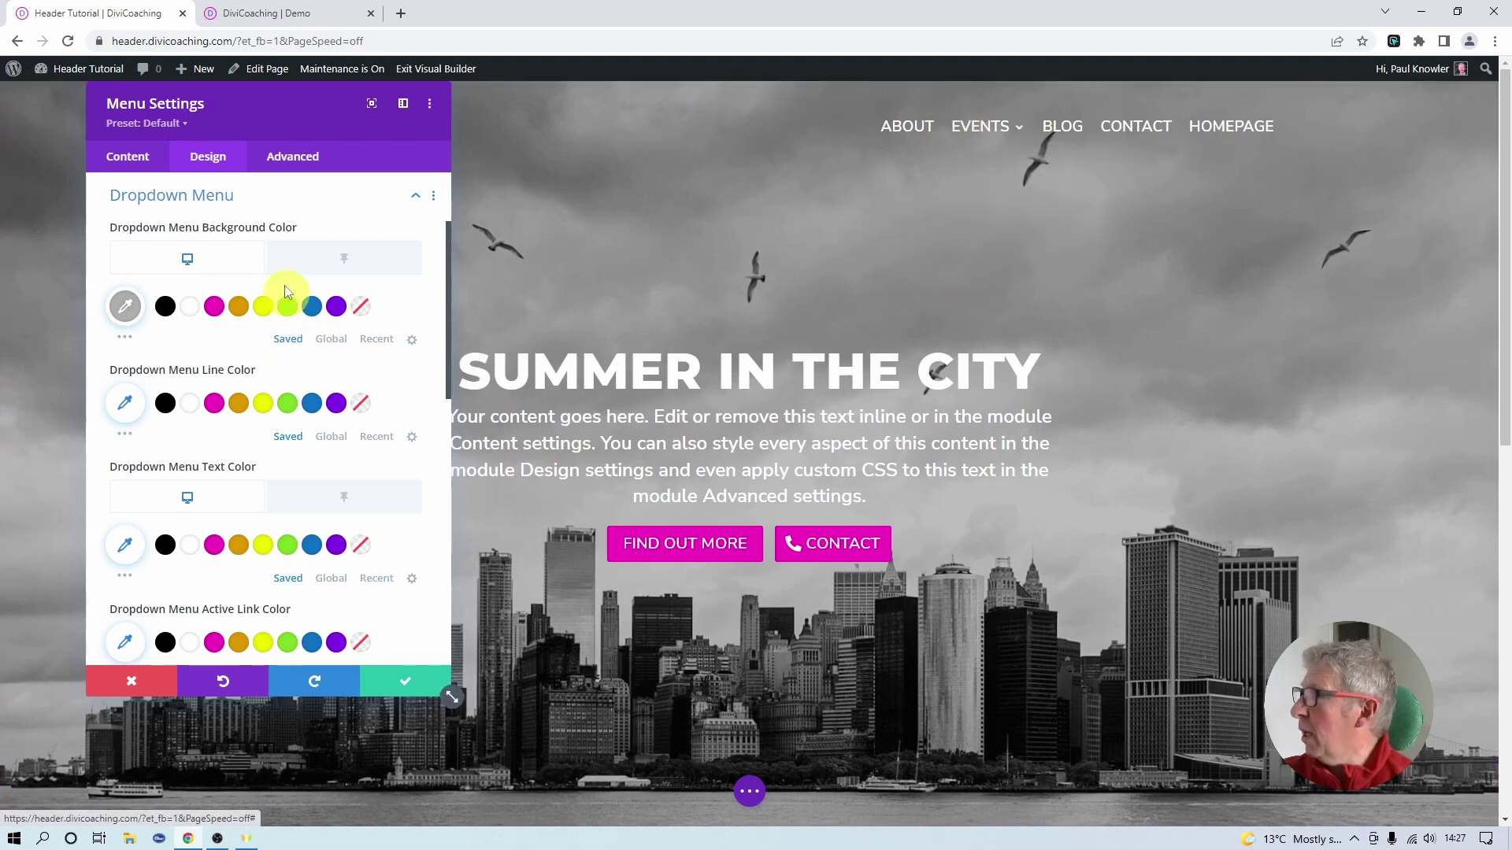
- Add the custom CSS "border-radius: 0px 0px 0px 20px;" to the menu module's Dropdown Menu Container
click(281, 167)
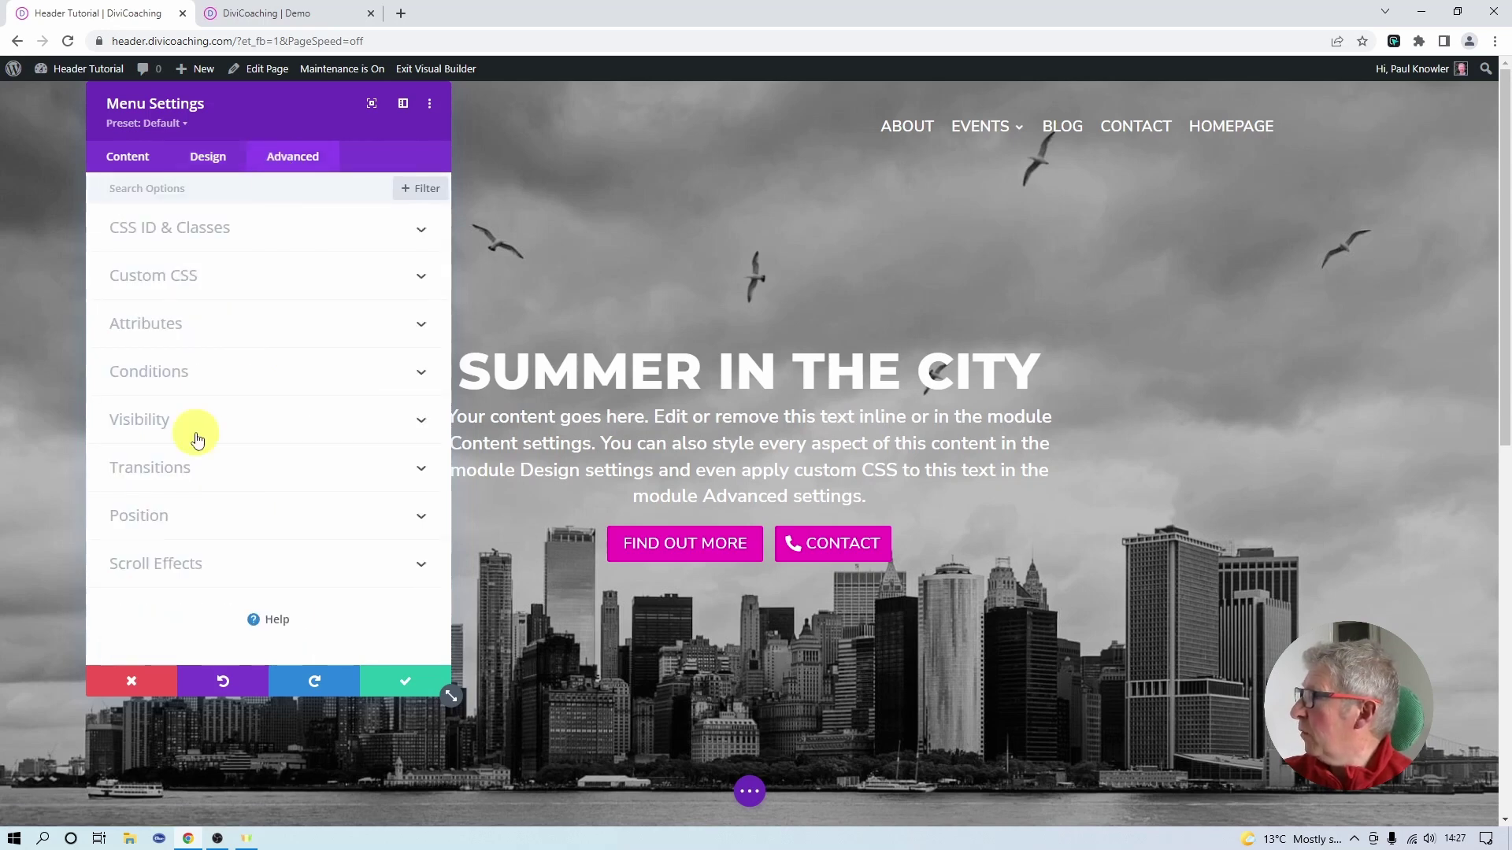
click(162, 275)
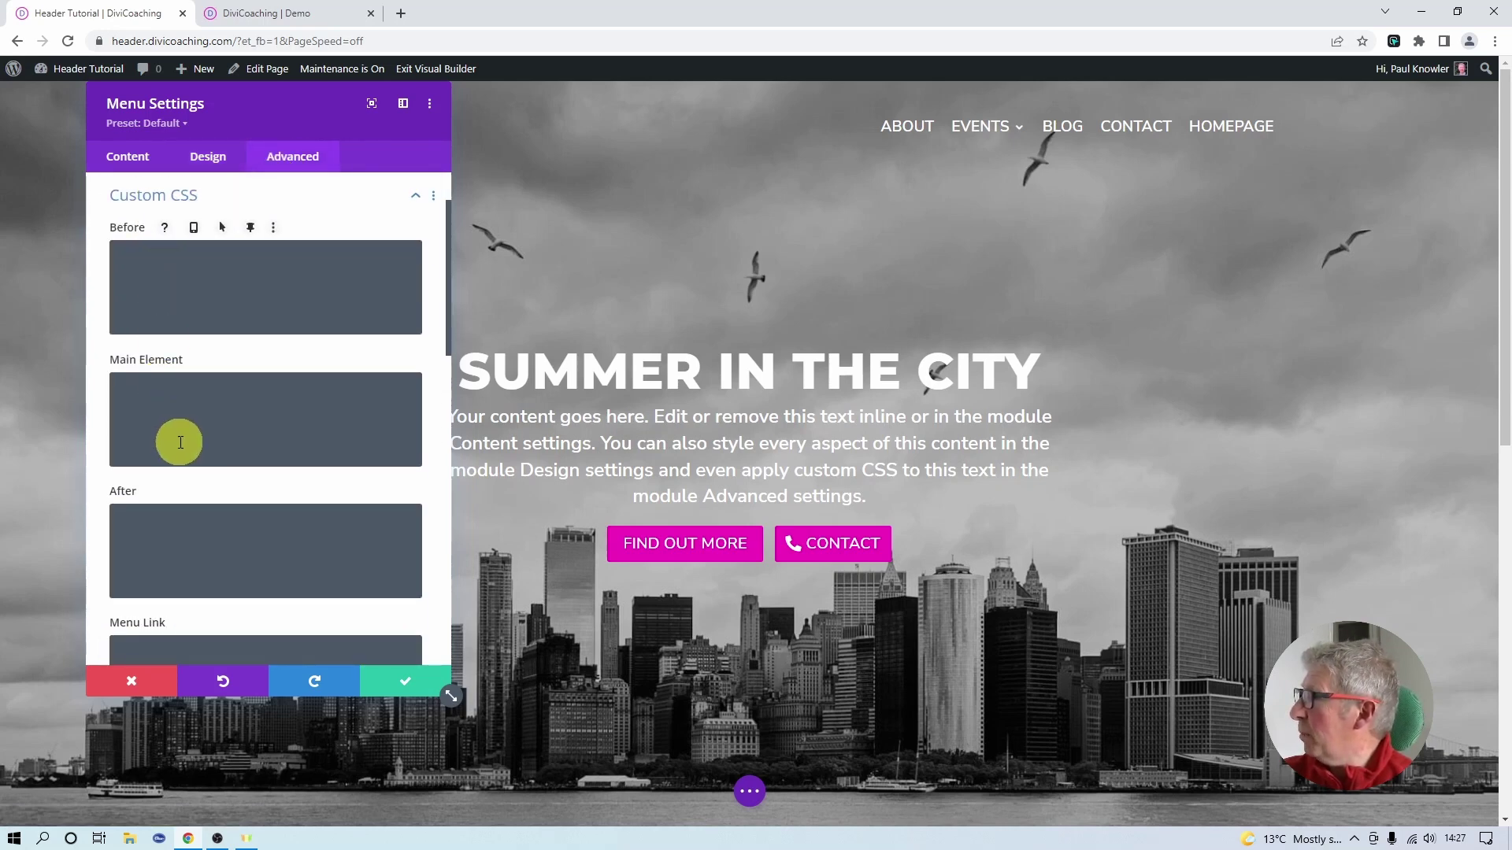
click(174, 389)
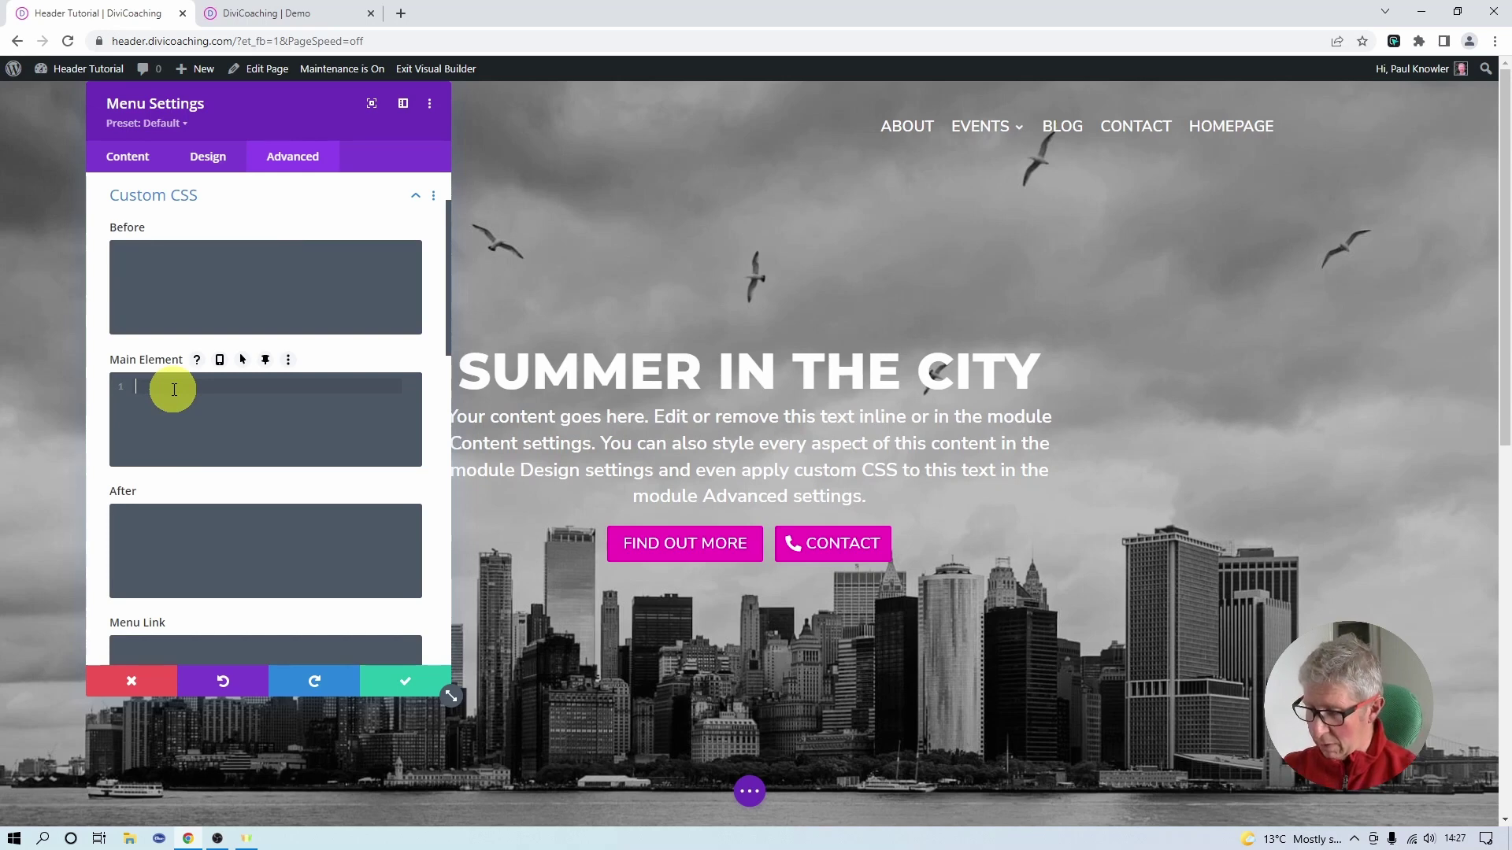
scroll(227, 481, down, 6)
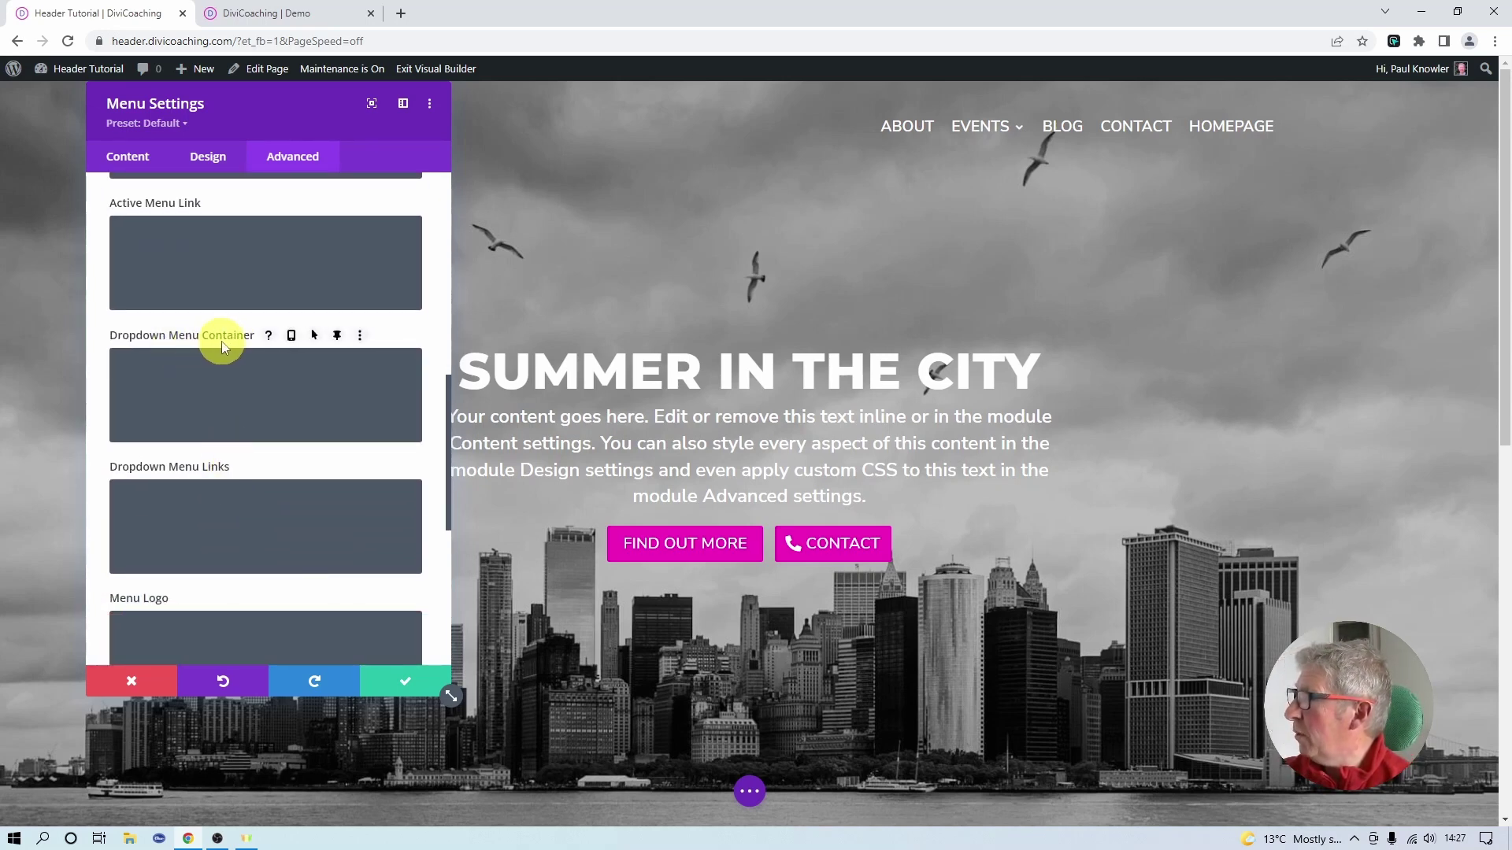
click(158, 362)
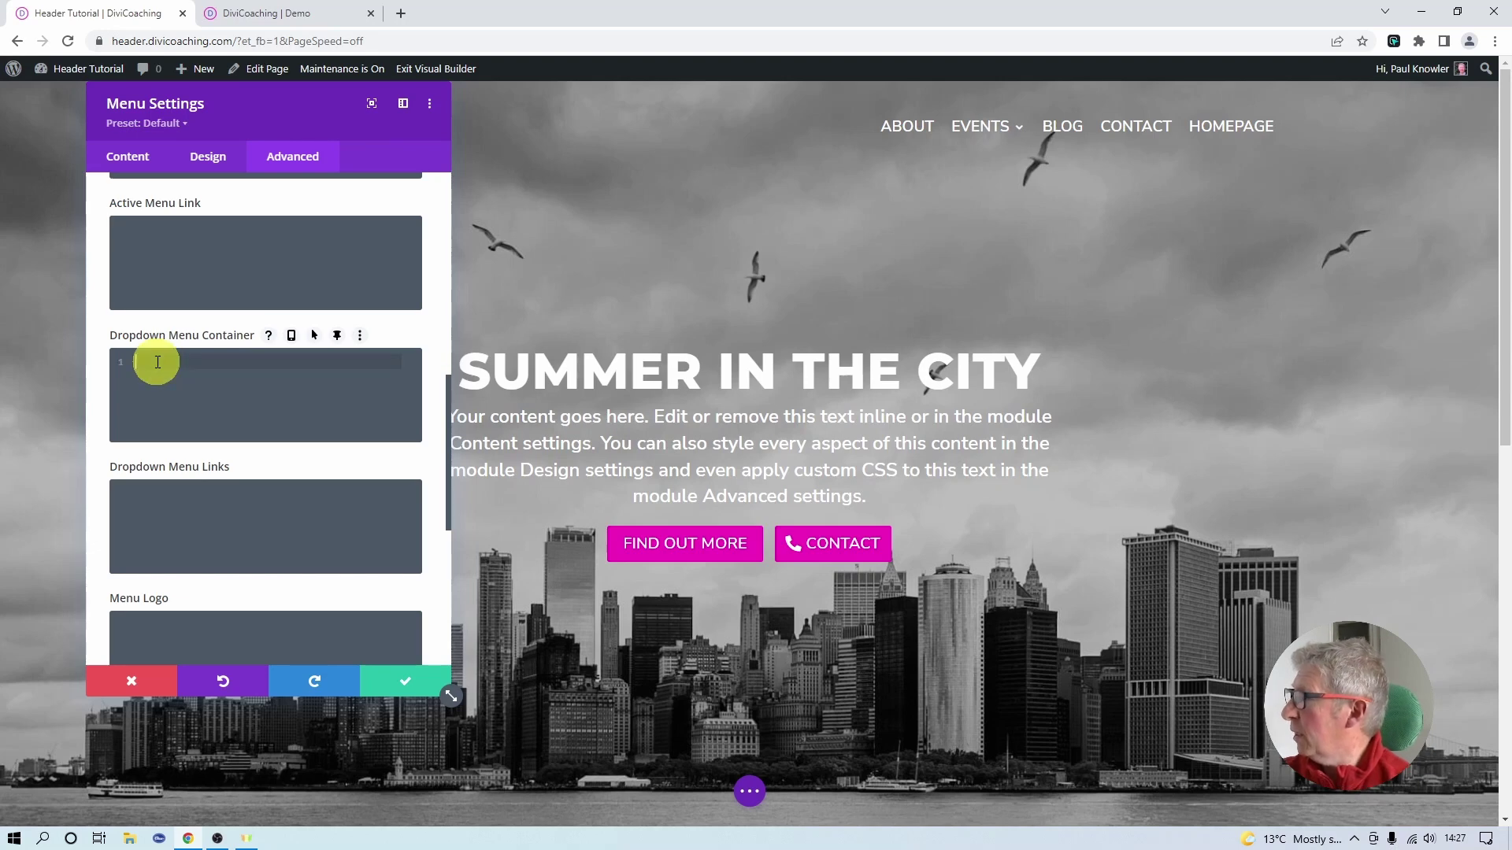
text(border)
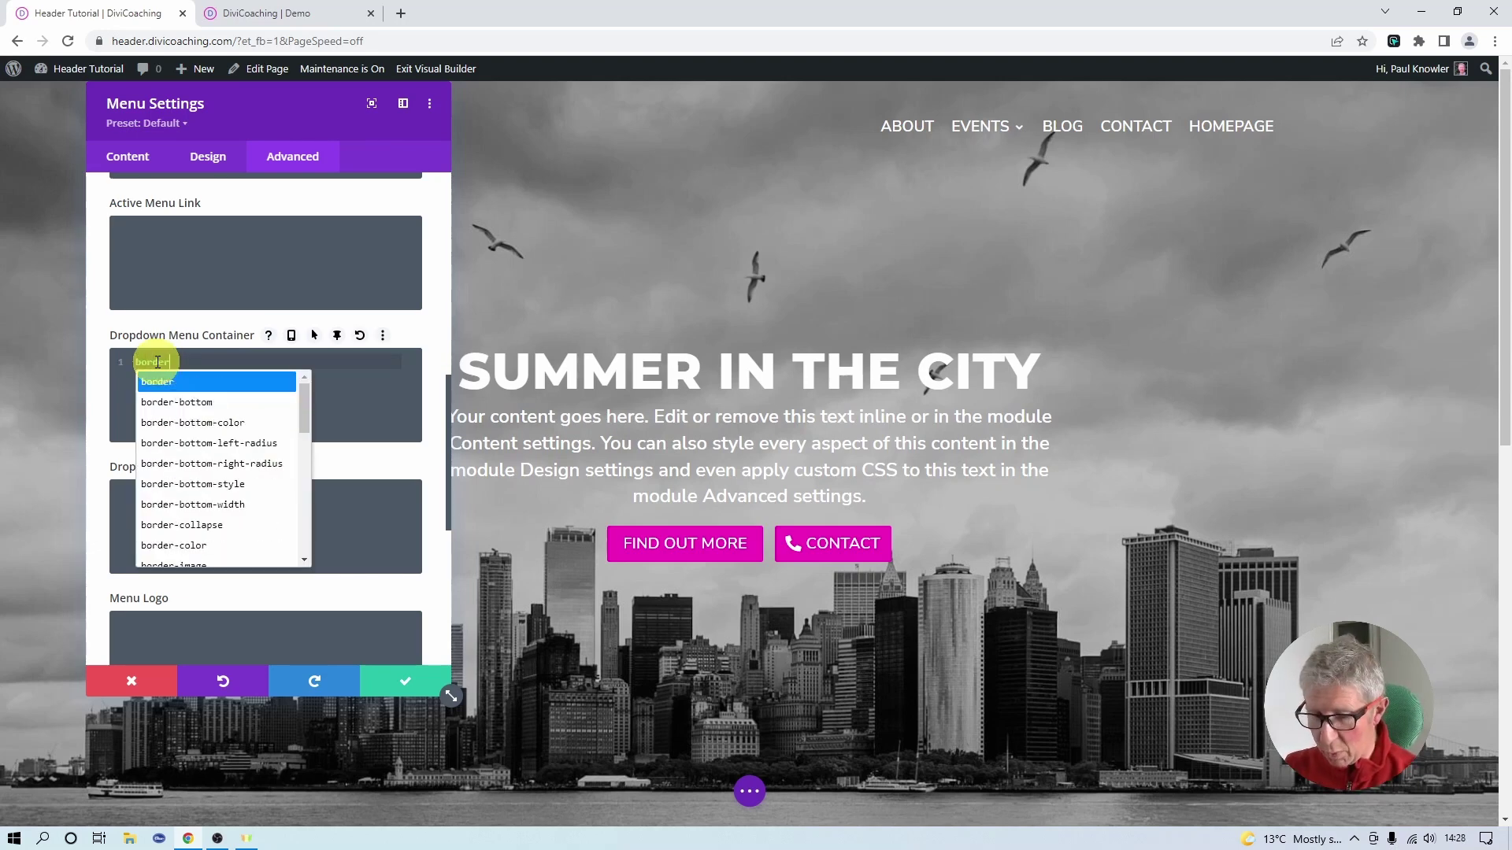
text(-radius: 0px)
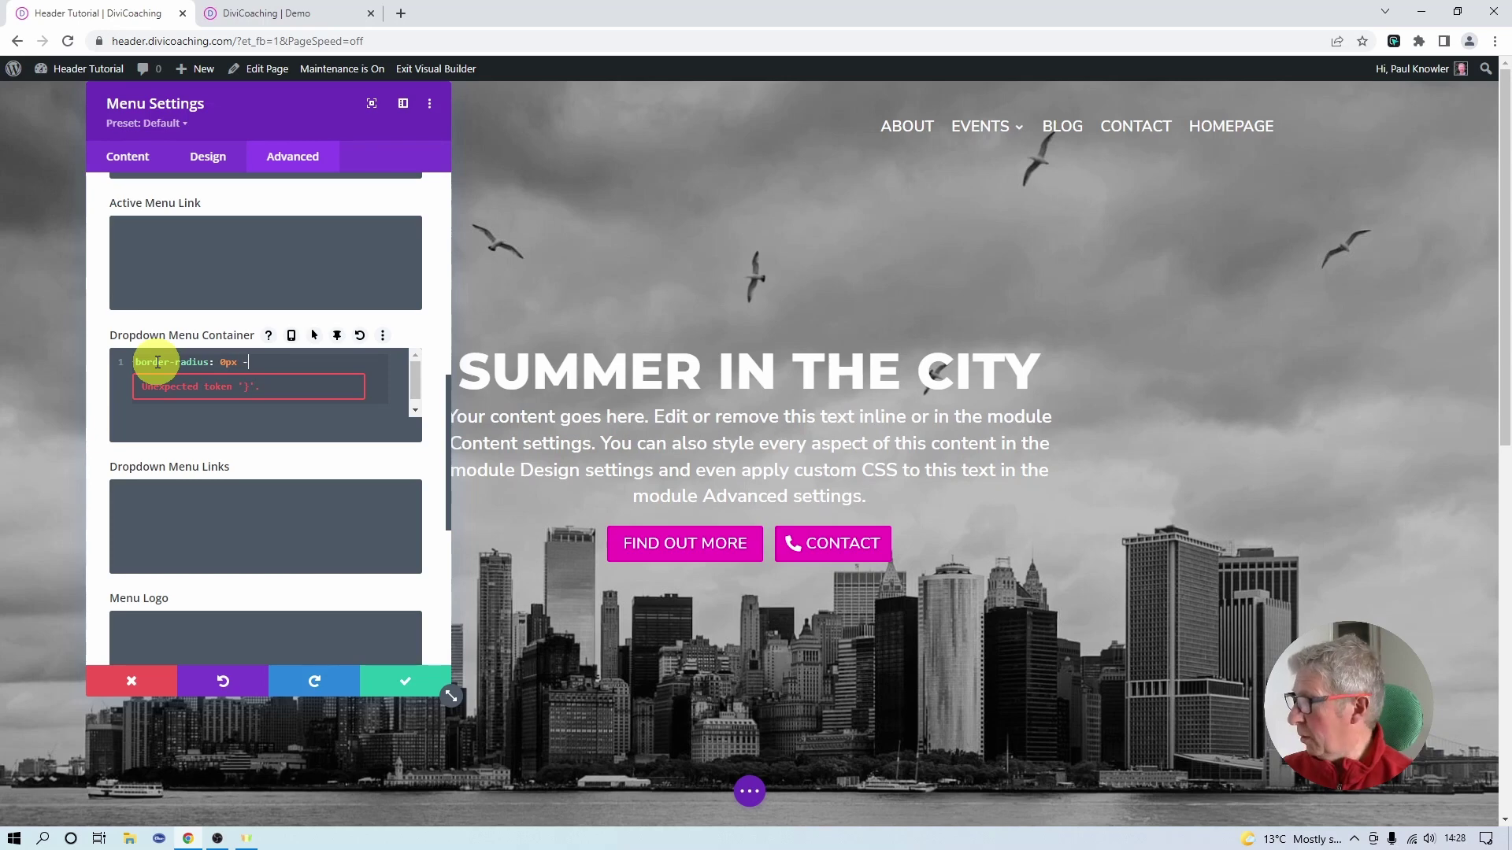
key(BackSpace)
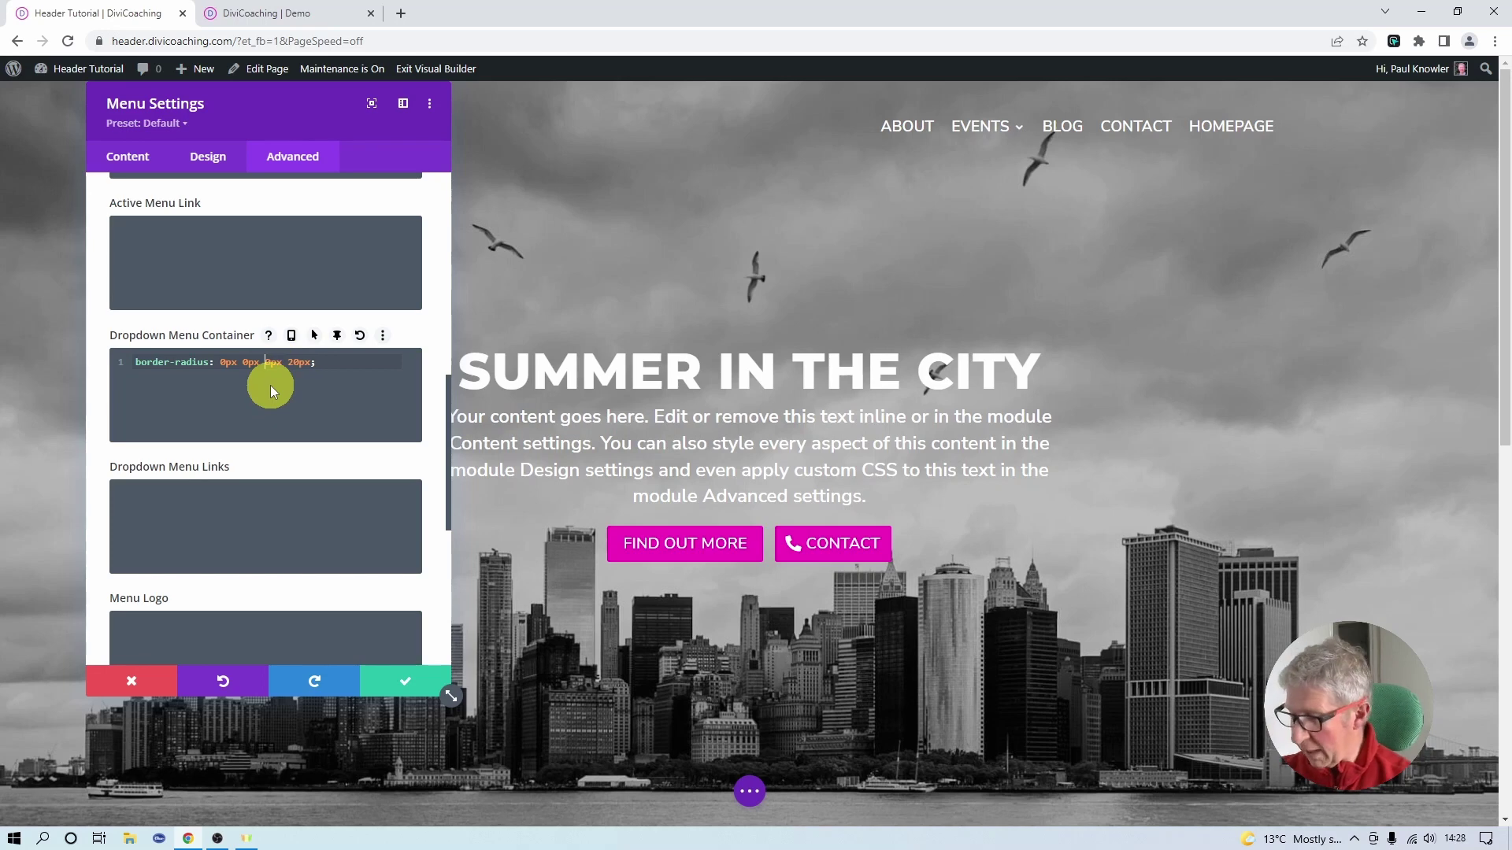
- Change the last two border-radius values of the Dropdown Menu Container to 10px and save the module settings
text(1)
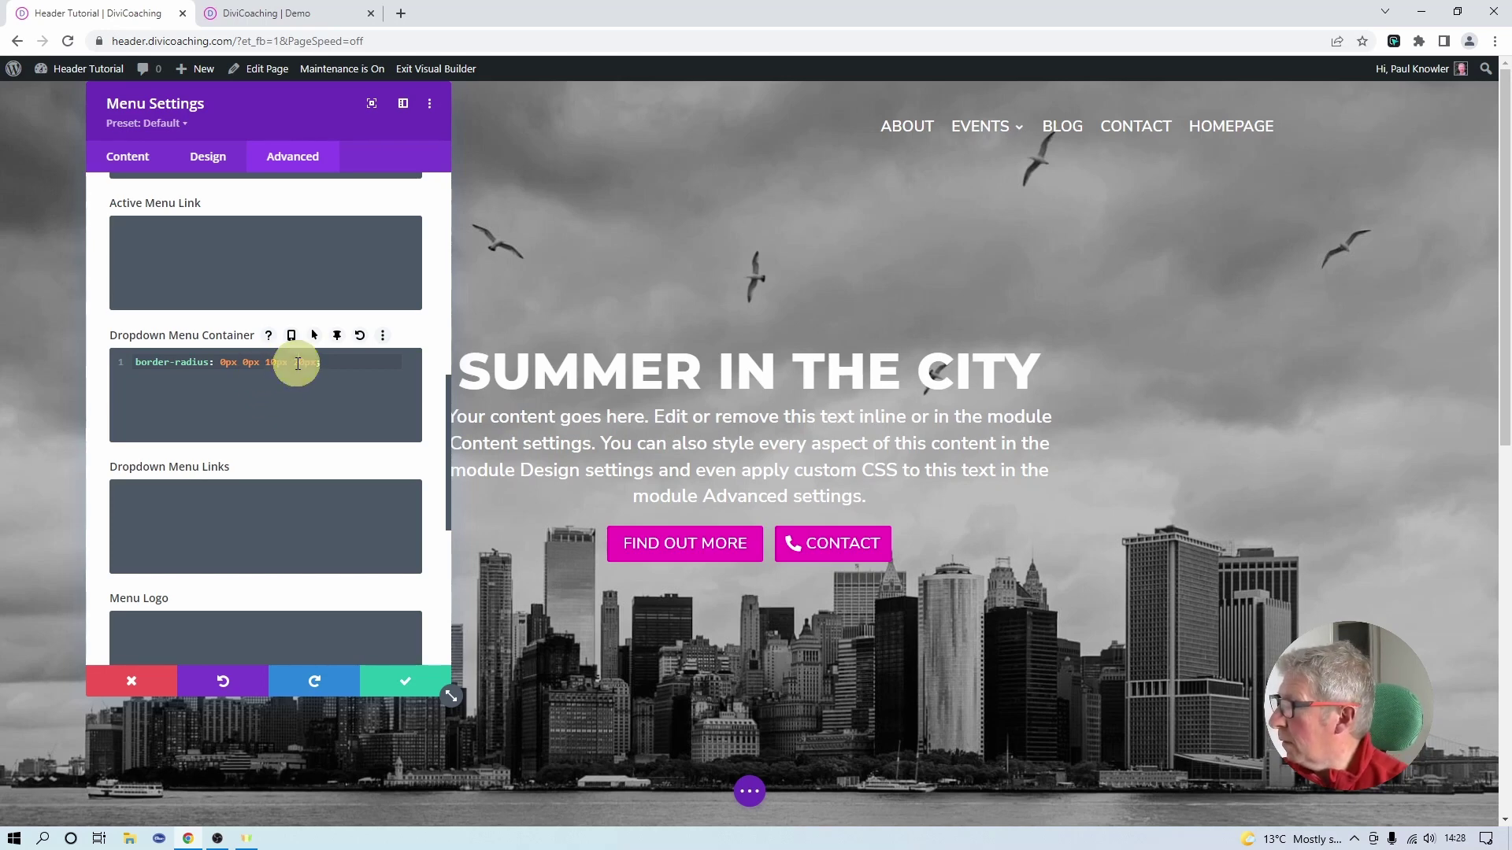
click(298, 363)
text(1)
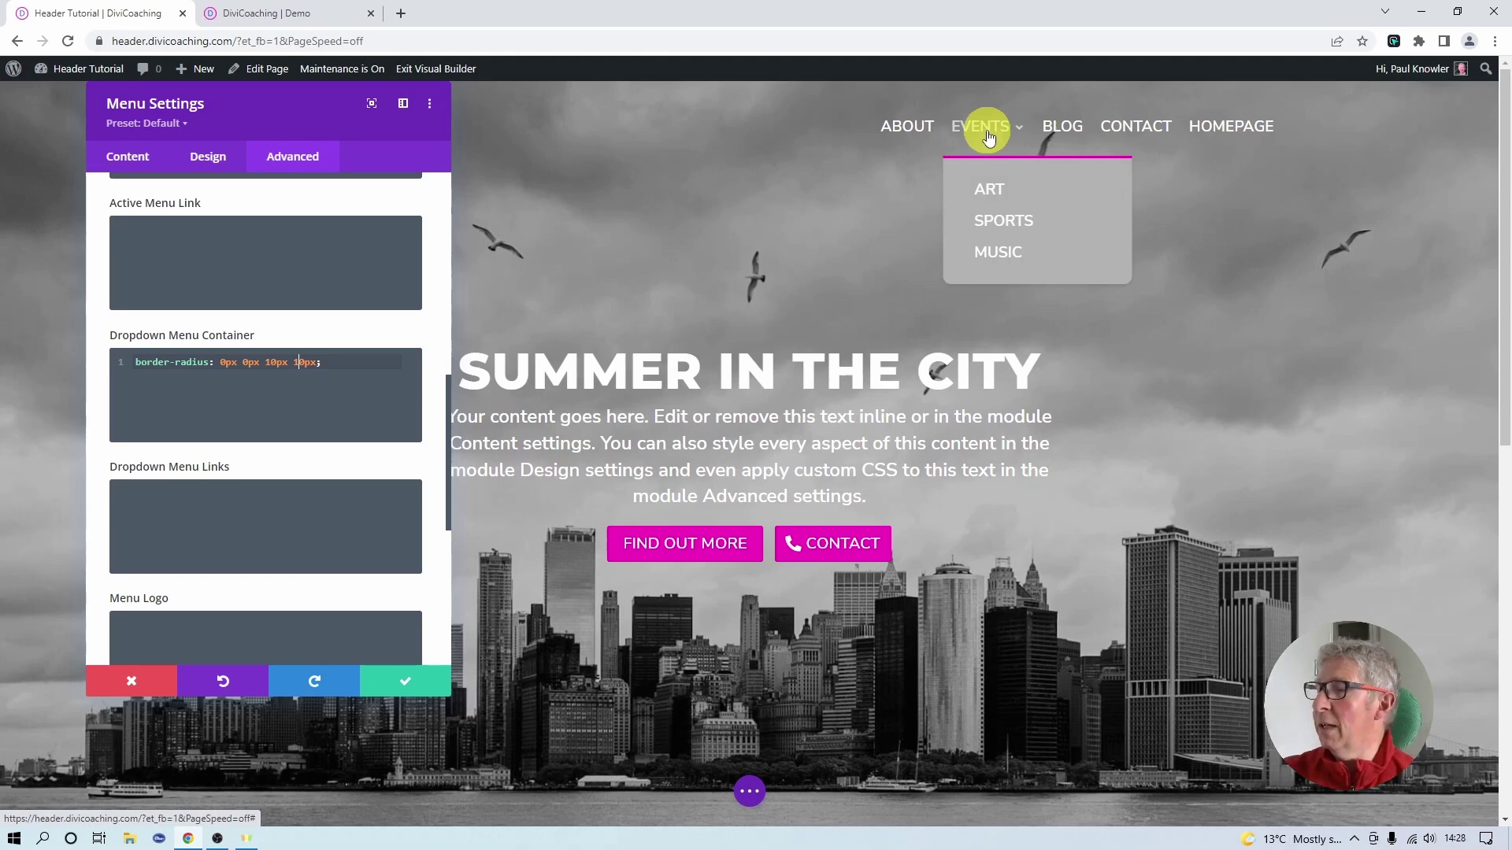
click(407, 683)
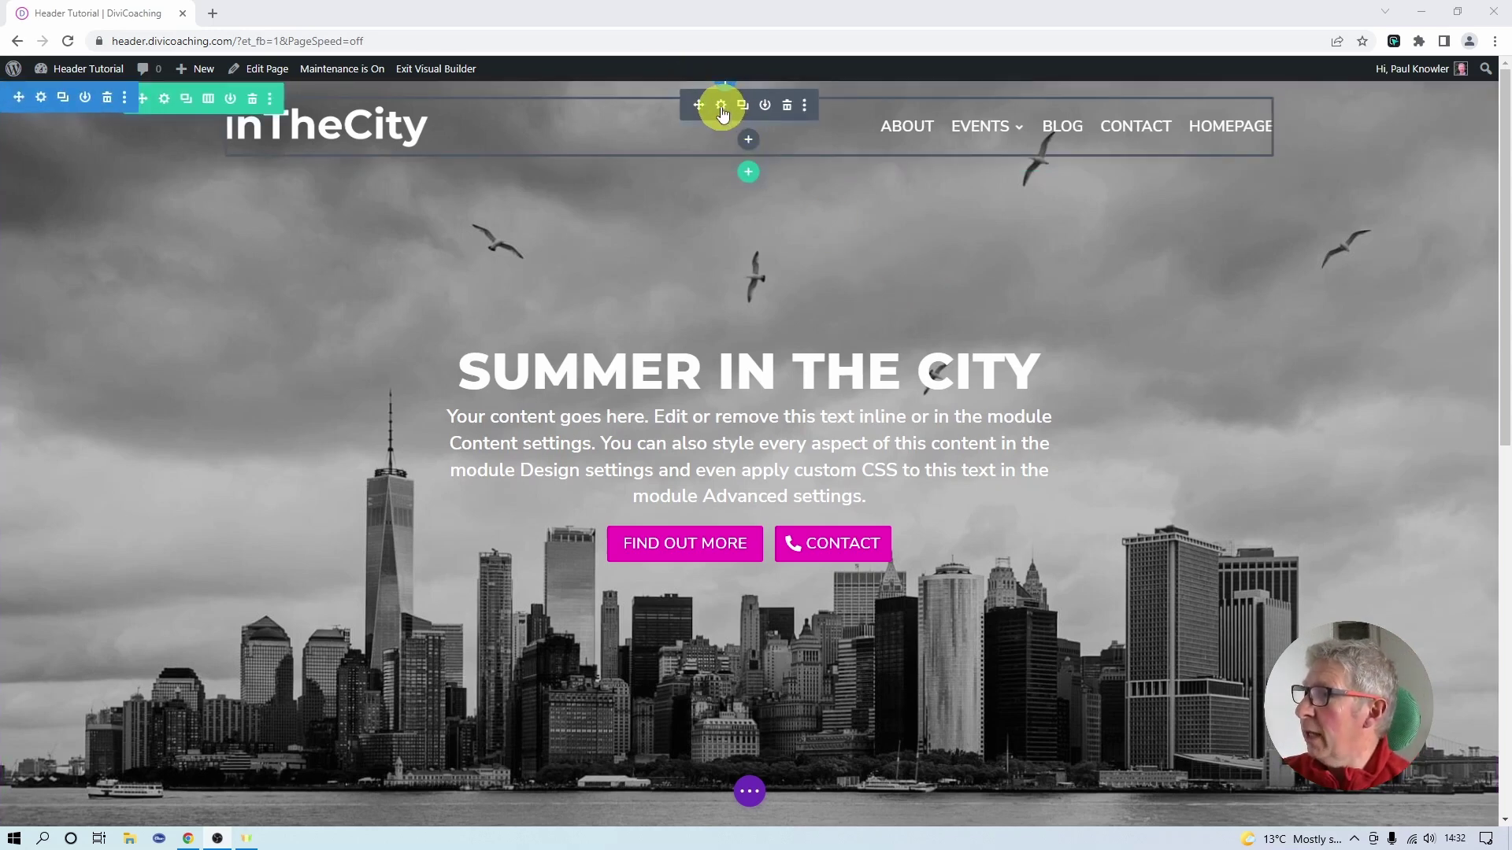
- Open the design settings of the header's menu module and preview the page in tablet view
click(721, 105)
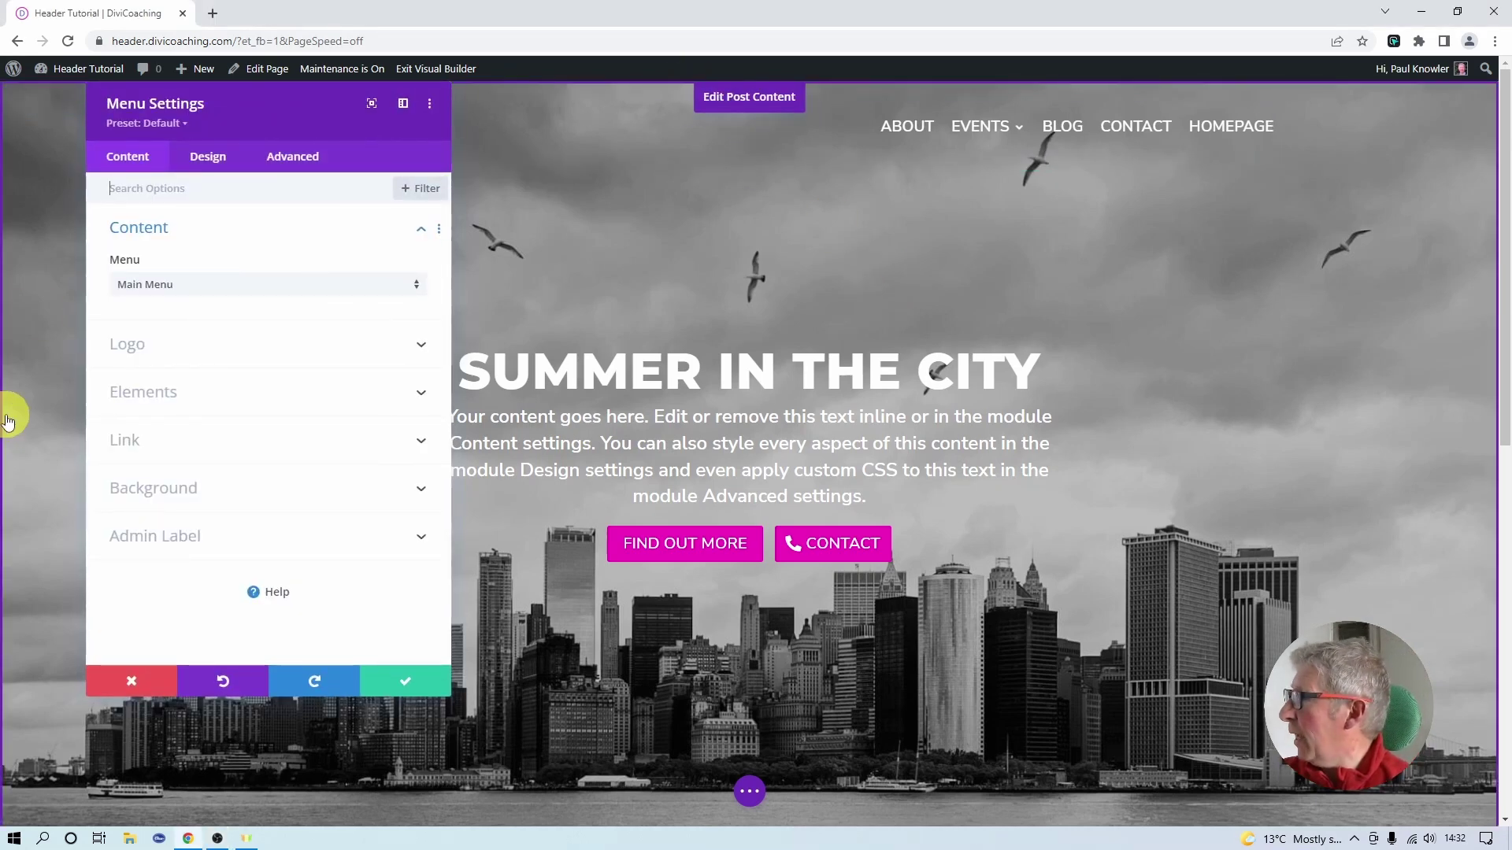
click(205, 160)
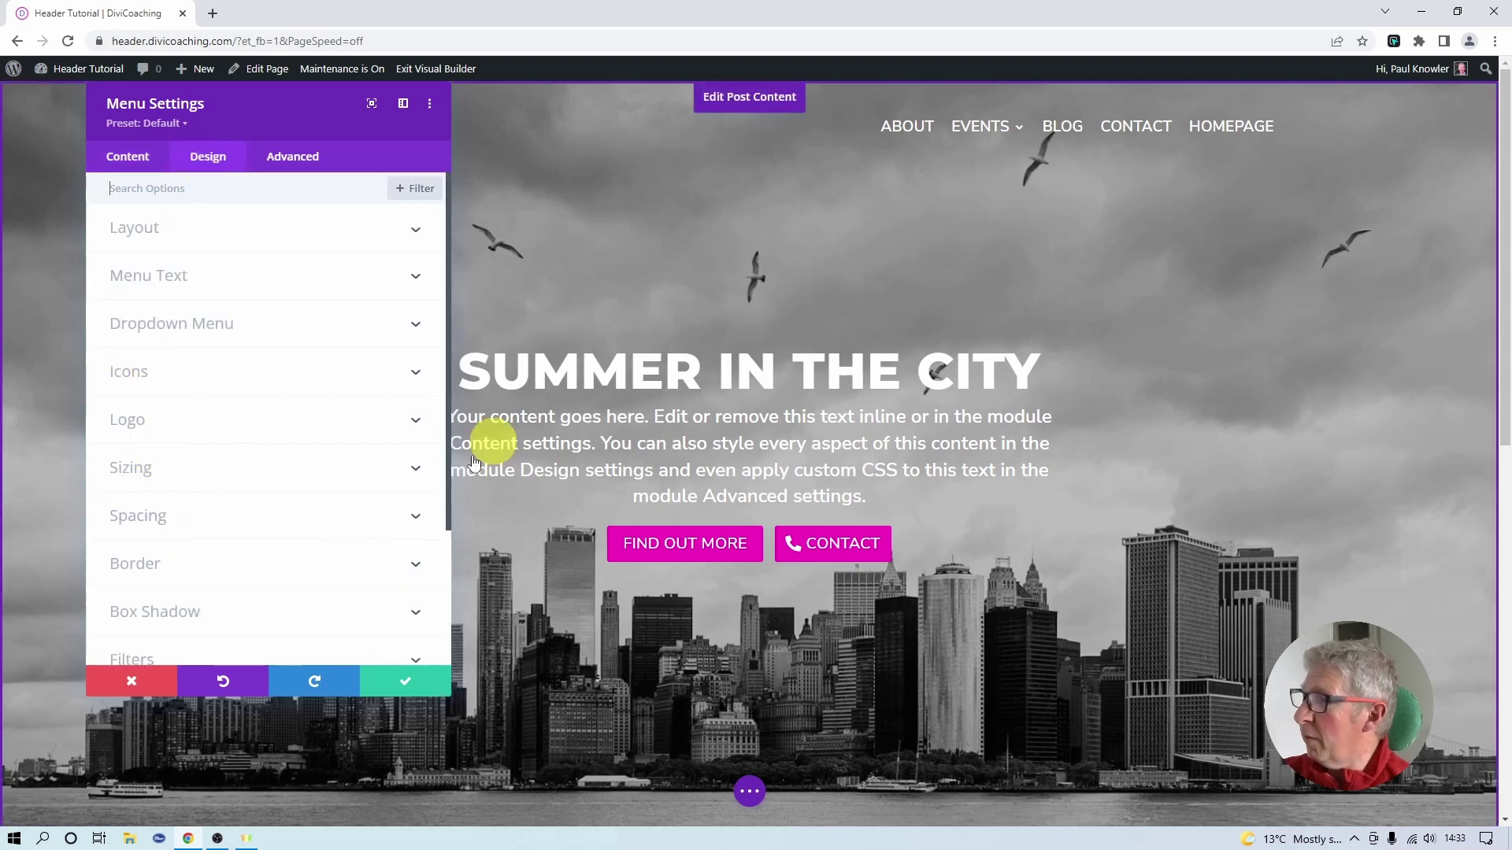
click(748, 791)
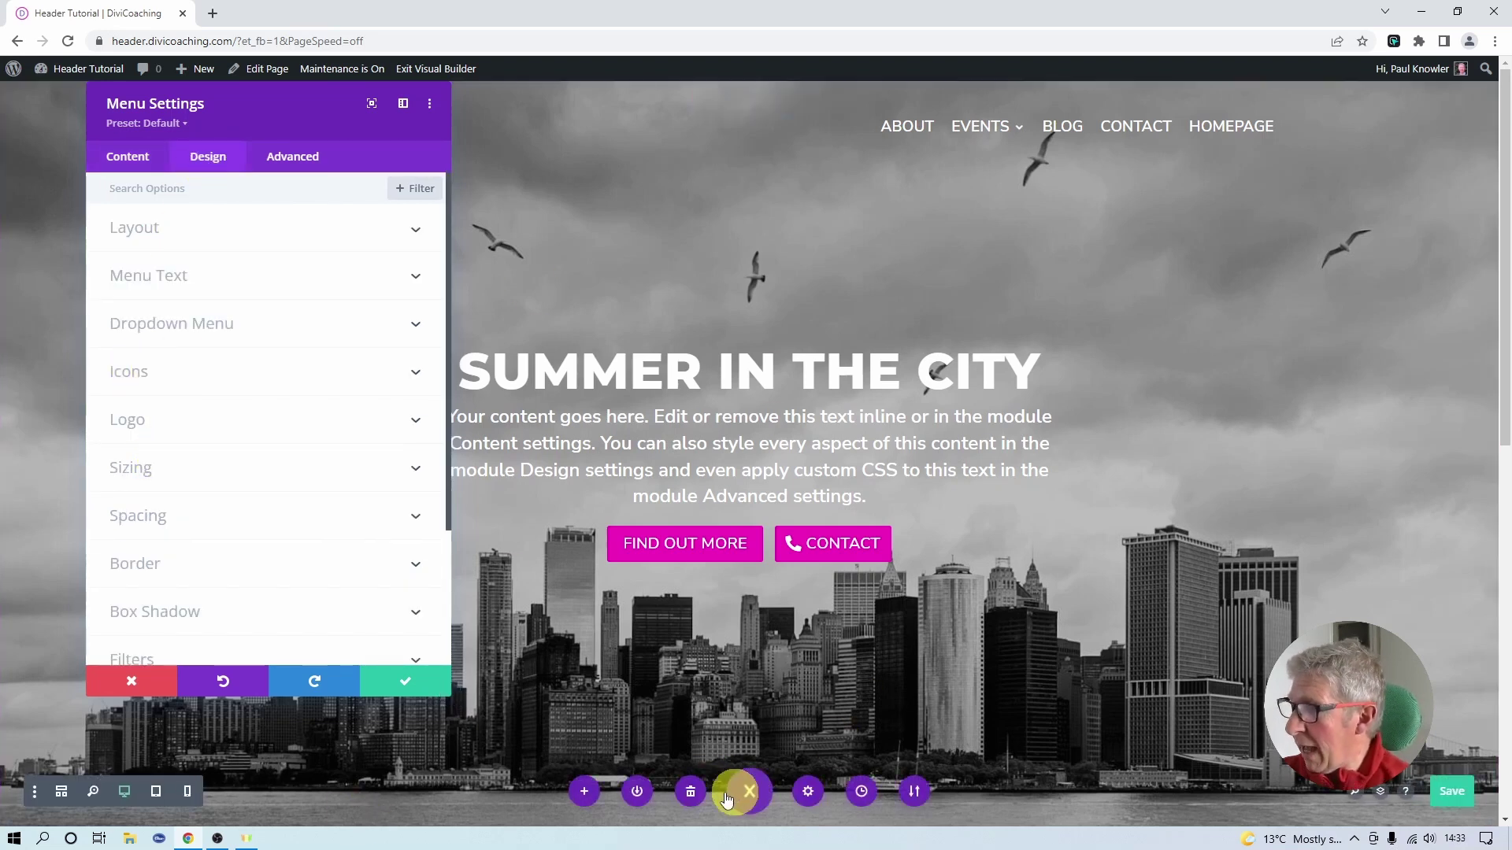
click(156, 792)
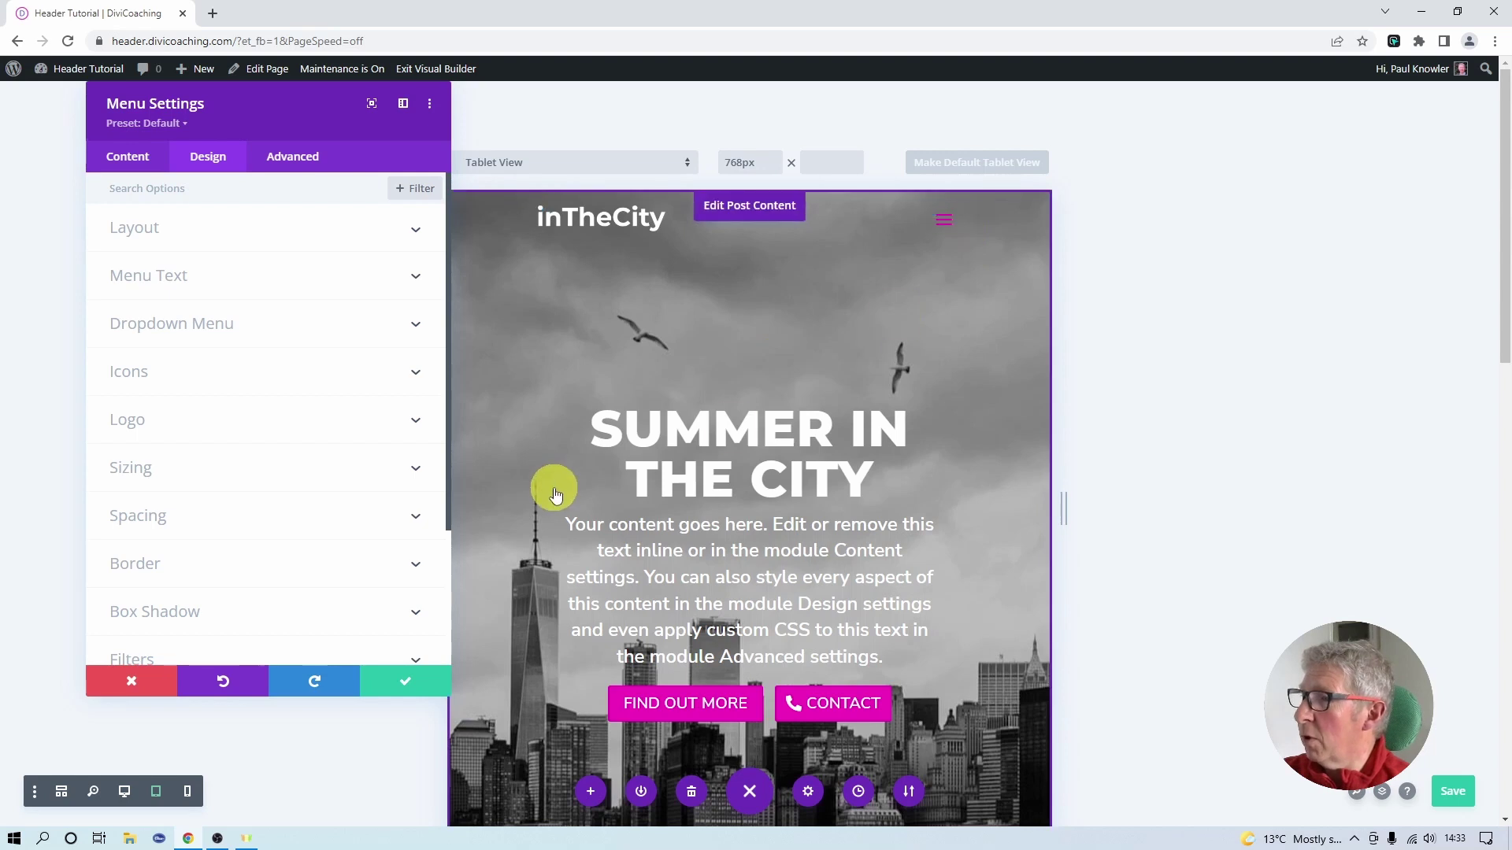
- Set the menu module's Shopping Cart, Search and Hamburger Menu icon colors to white and save the settings
click(128, 375)
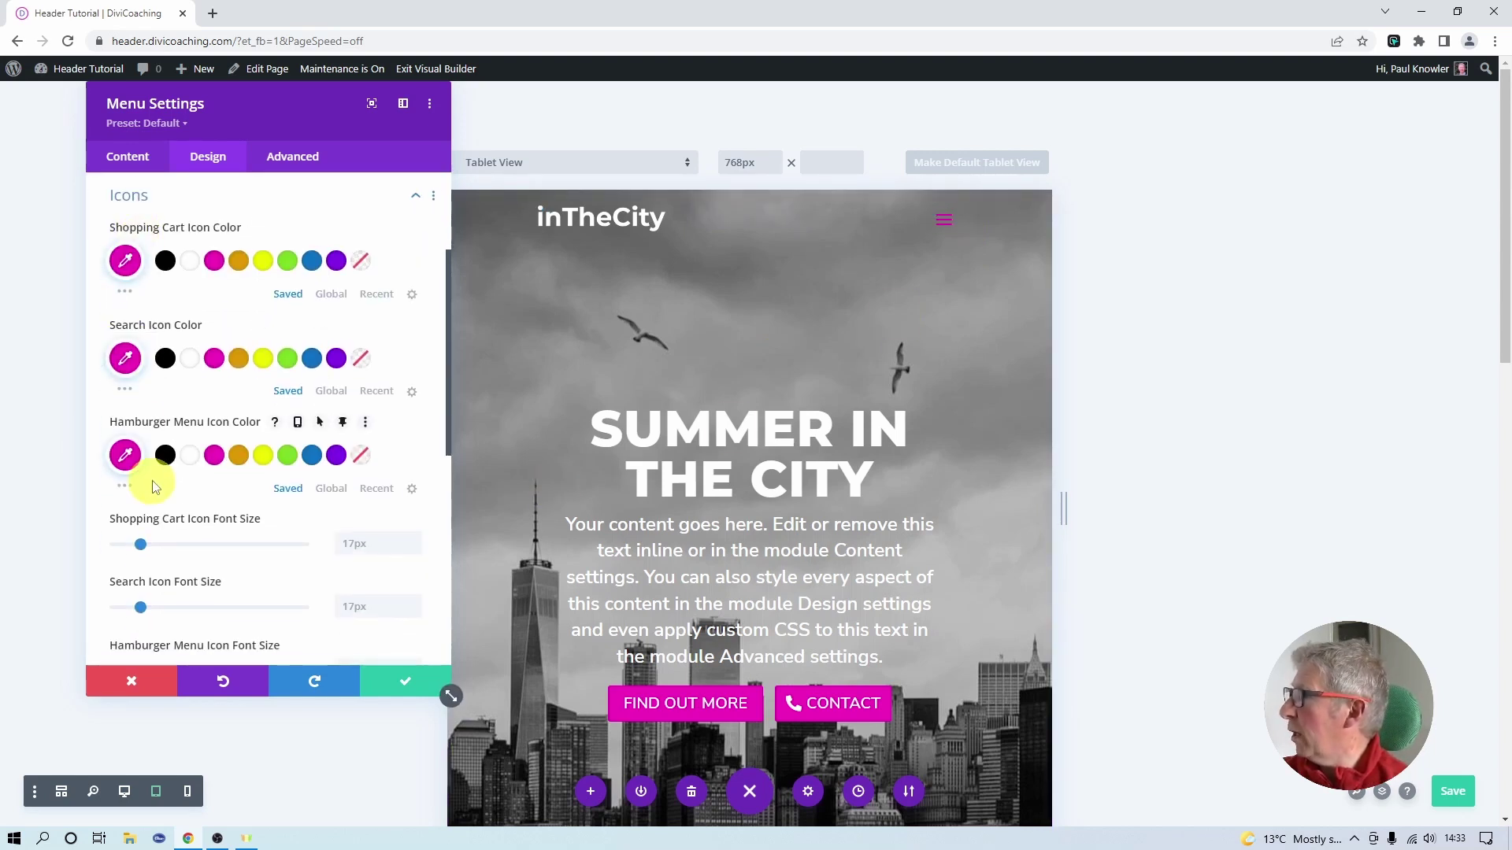
click(189, 261)
click(189, 358)
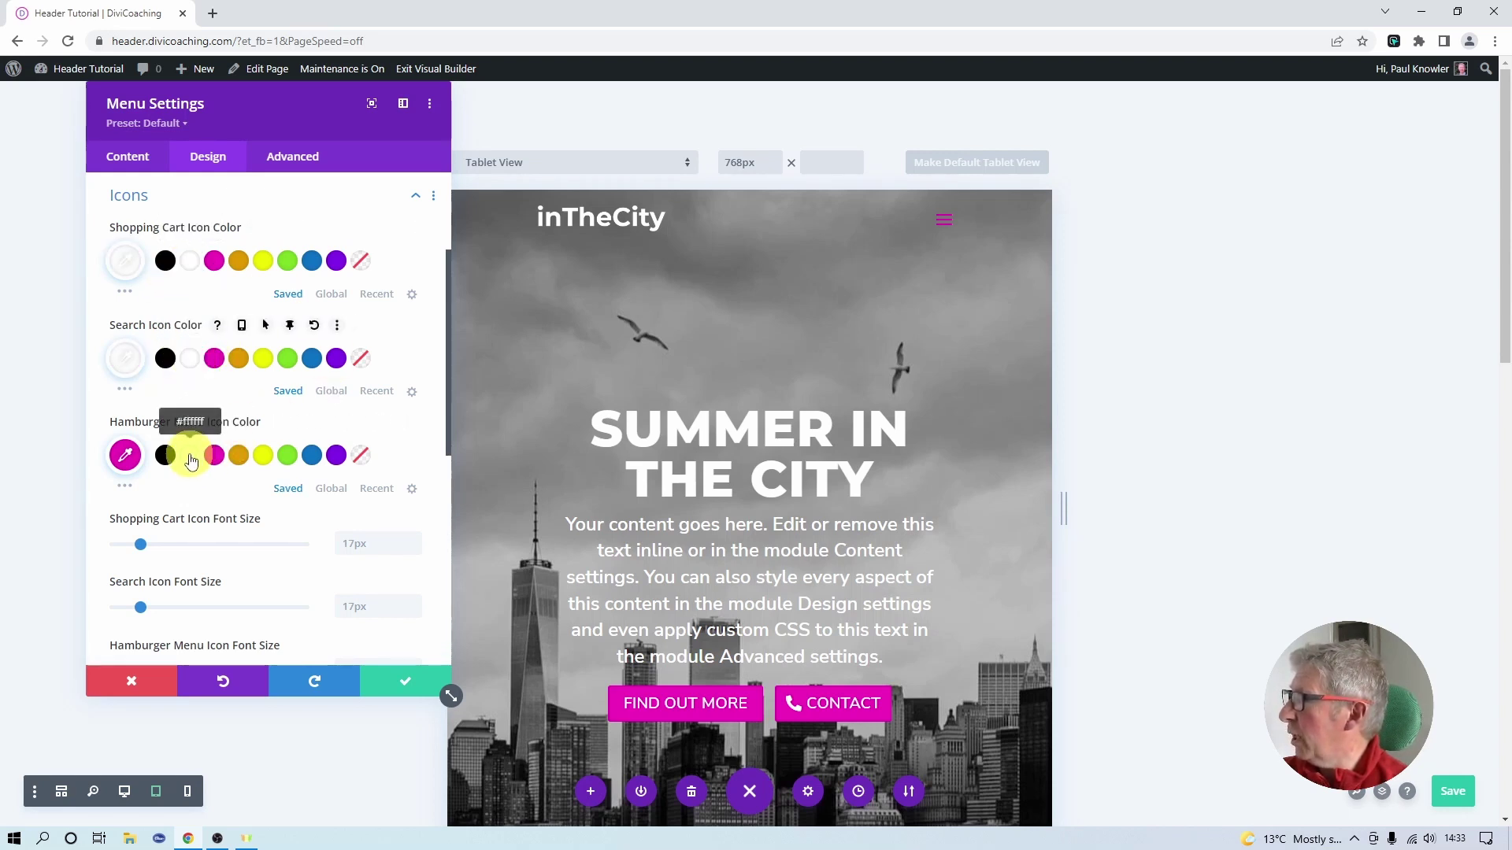
click(190, 456)
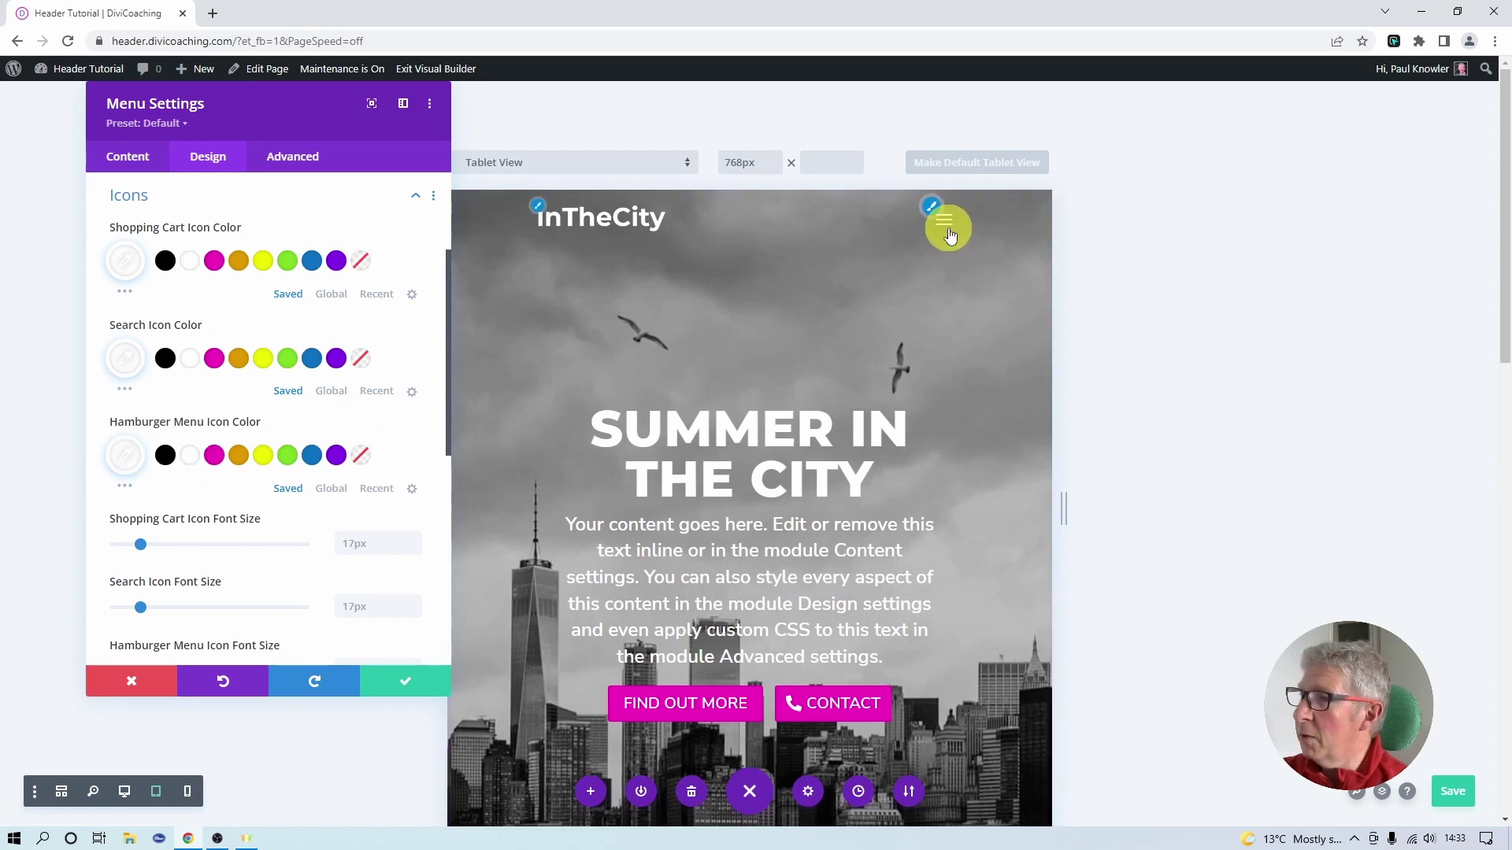
click(410, 685)
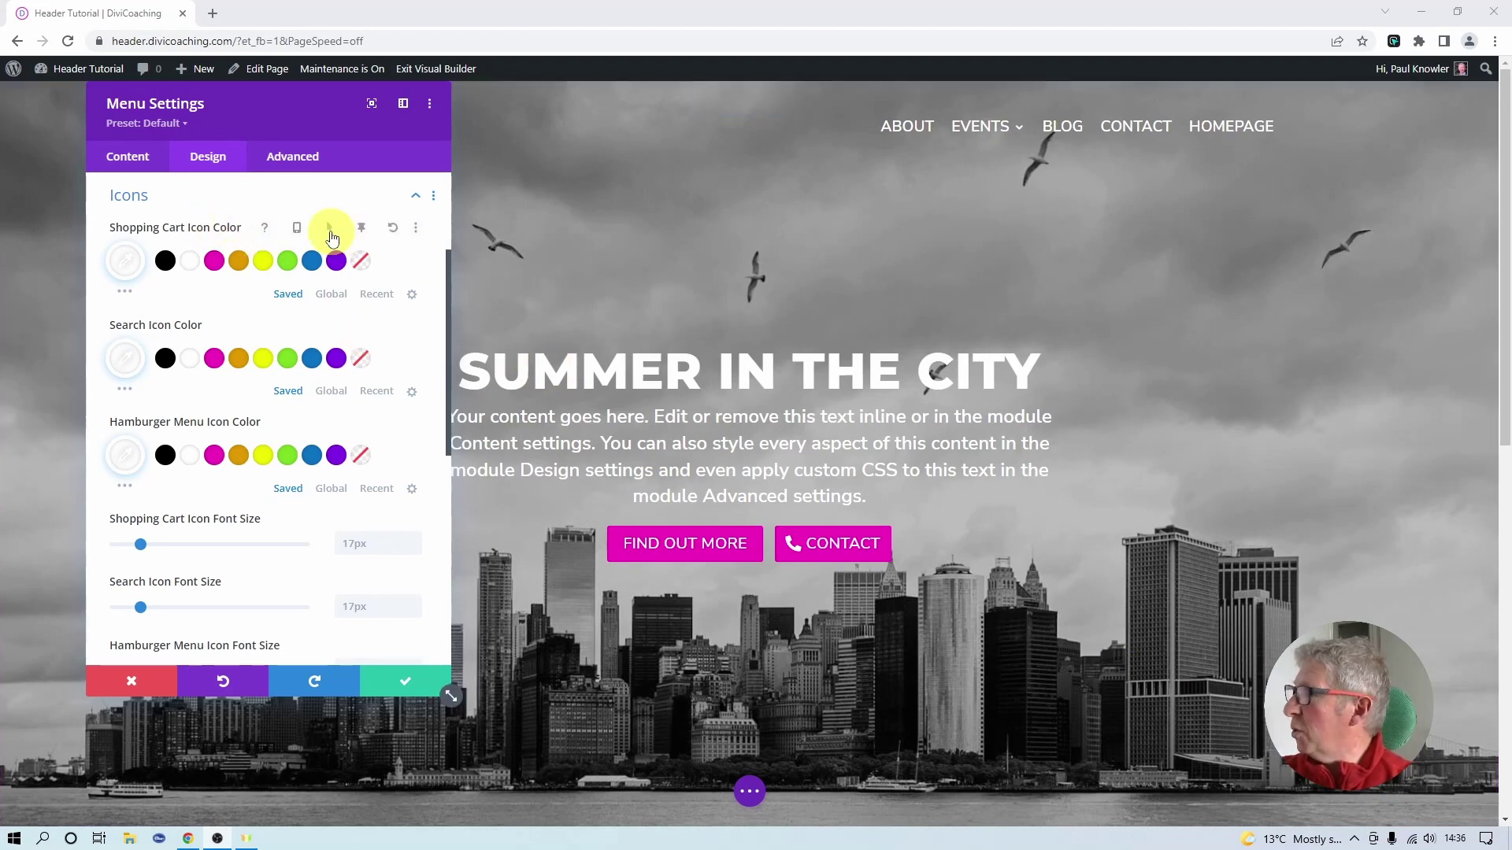
- Enable sticky styling for the Shopping Cart, Search and Hamburger Menu icon colors and set each sticky color to black
click(326, 230)
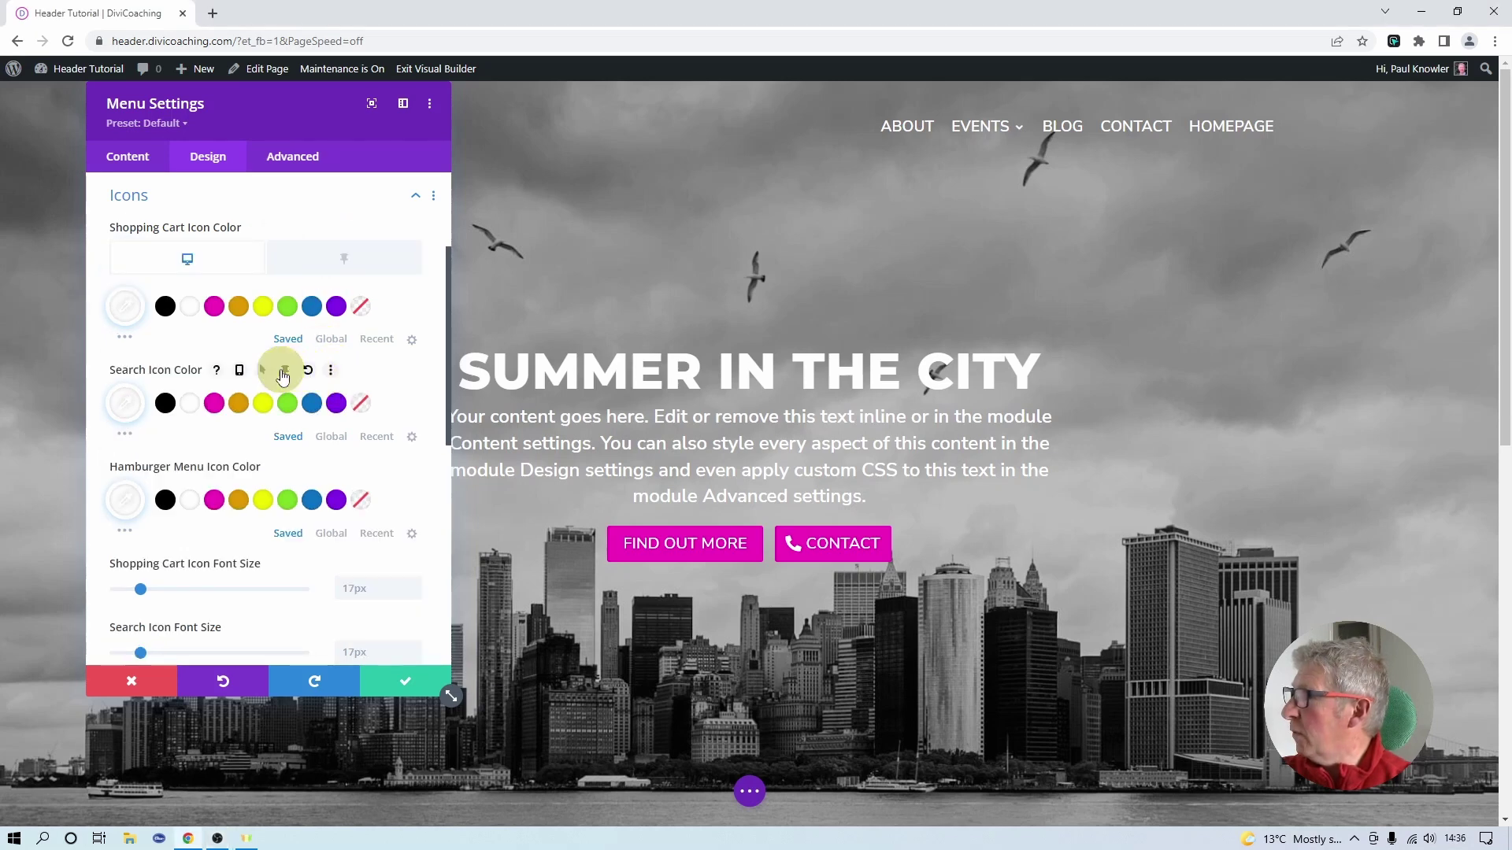
click(284, 370)
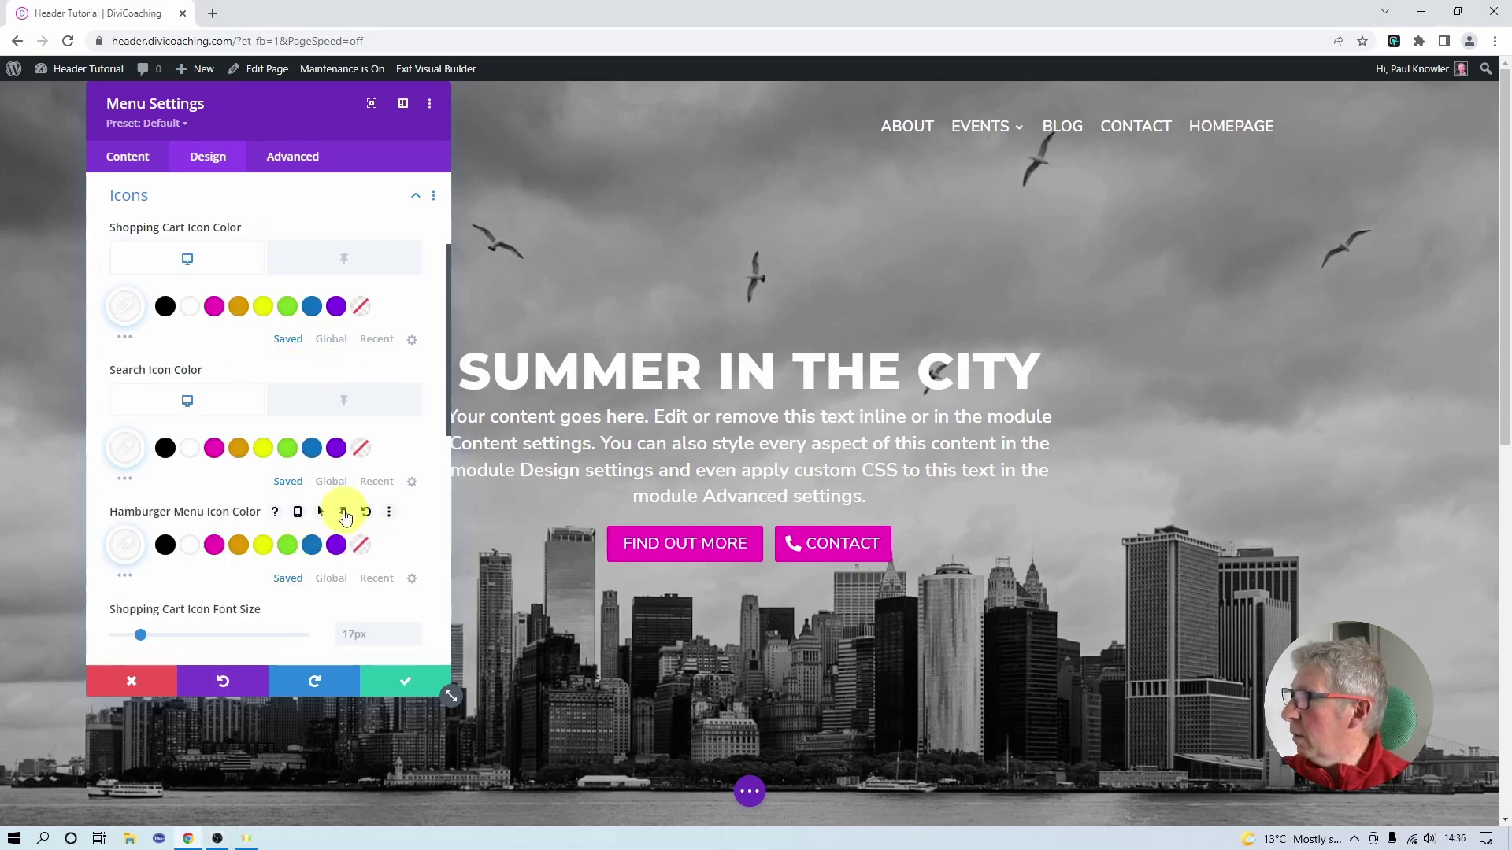
click(344, 513)
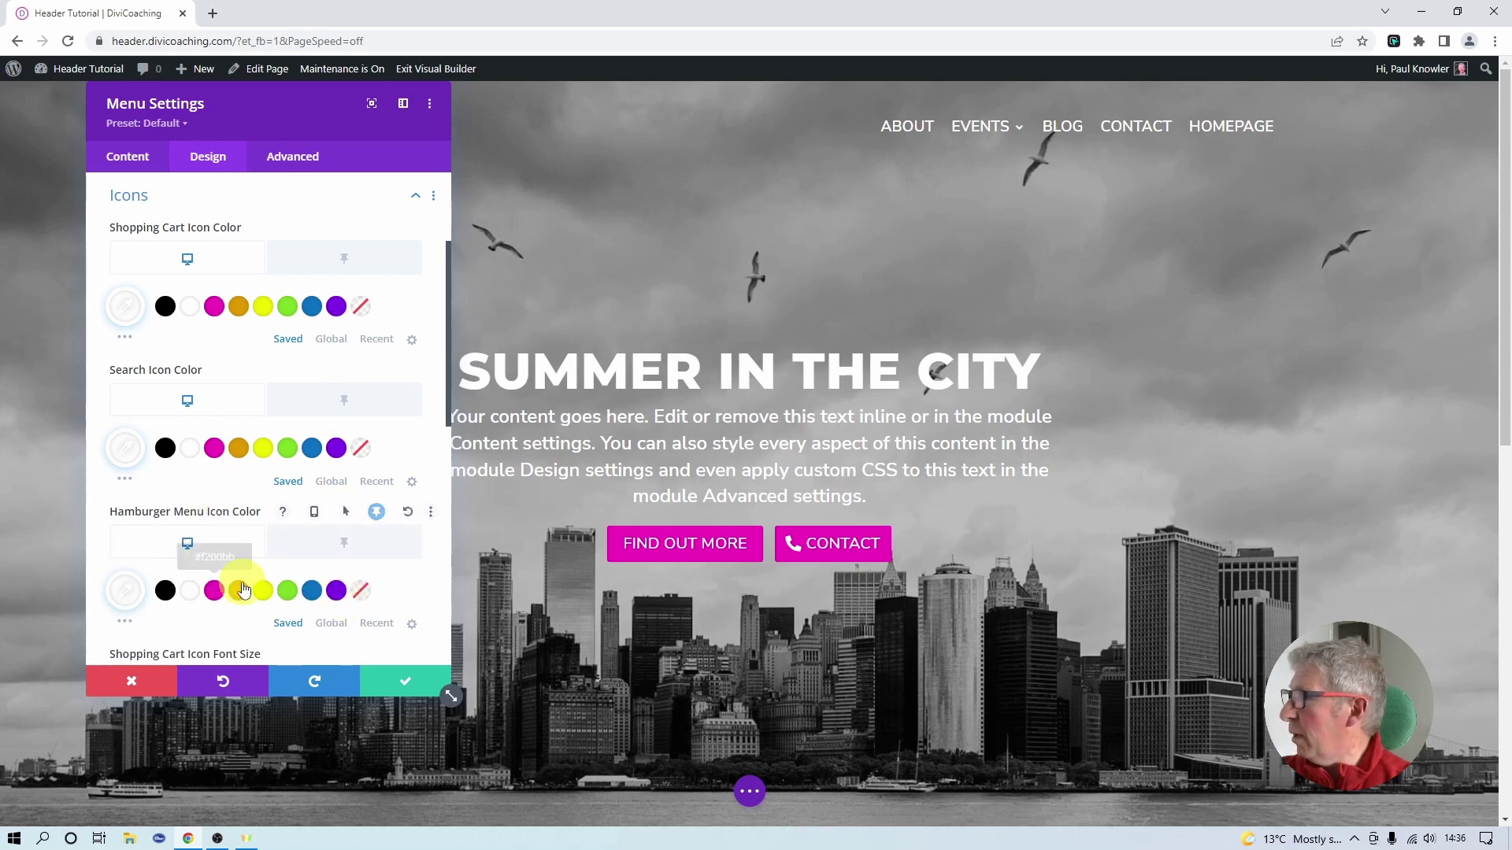
click(340, 550)
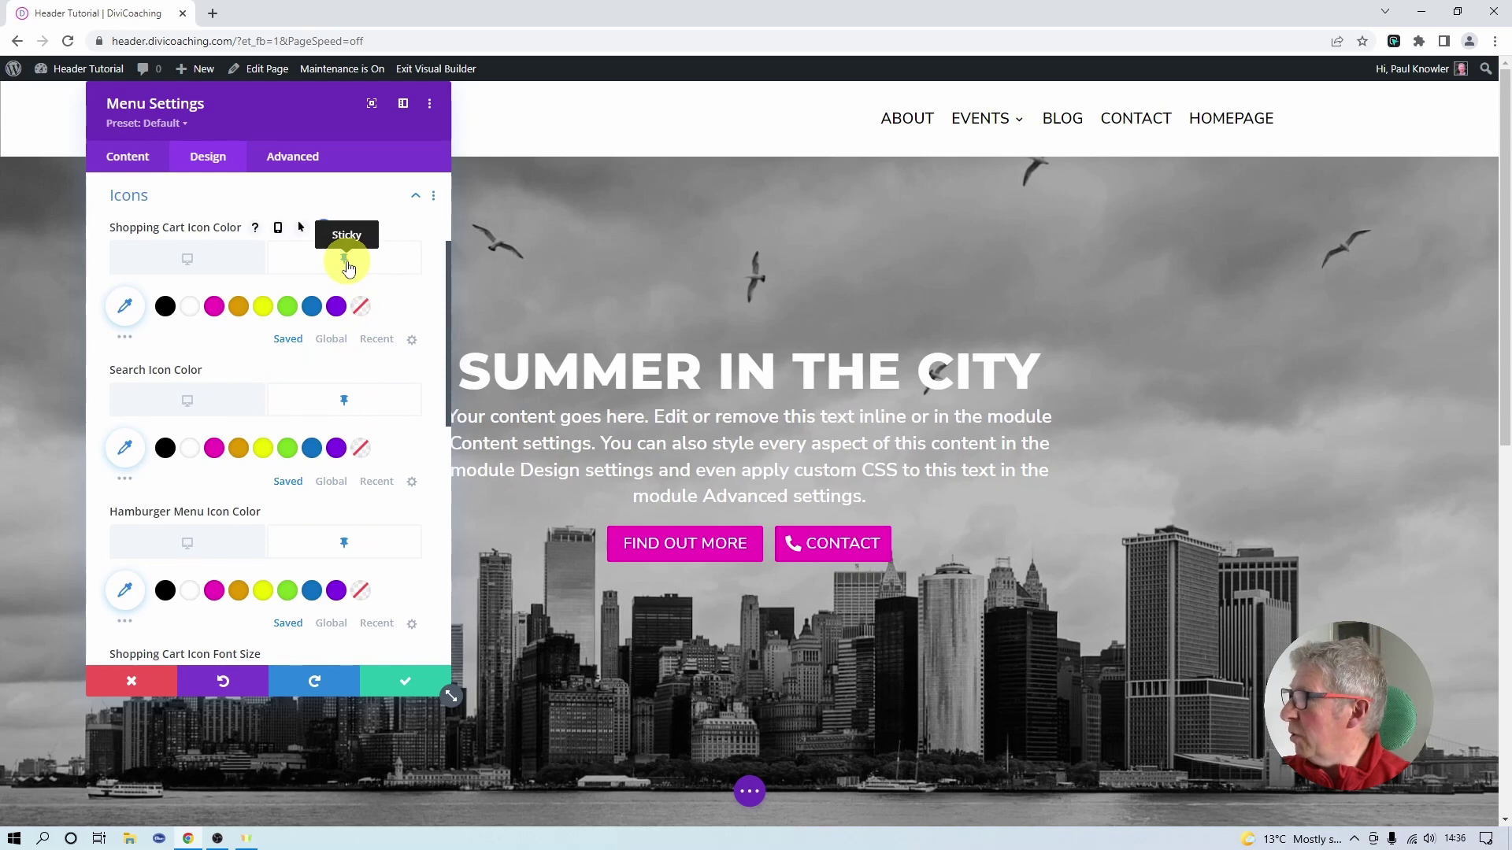
click(166, 306)
click(165, 448)
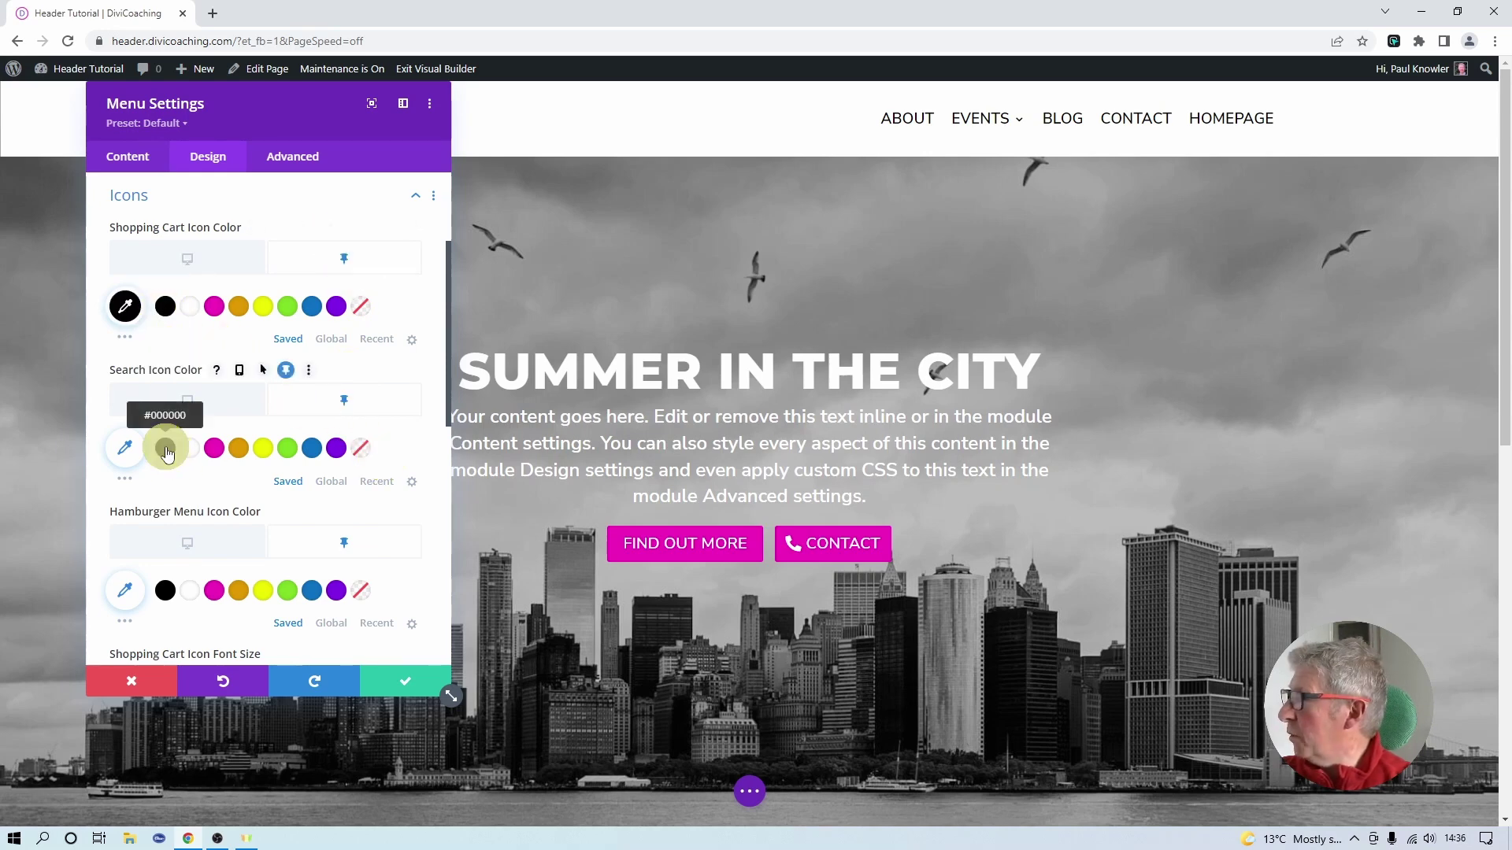
click(165, 591)
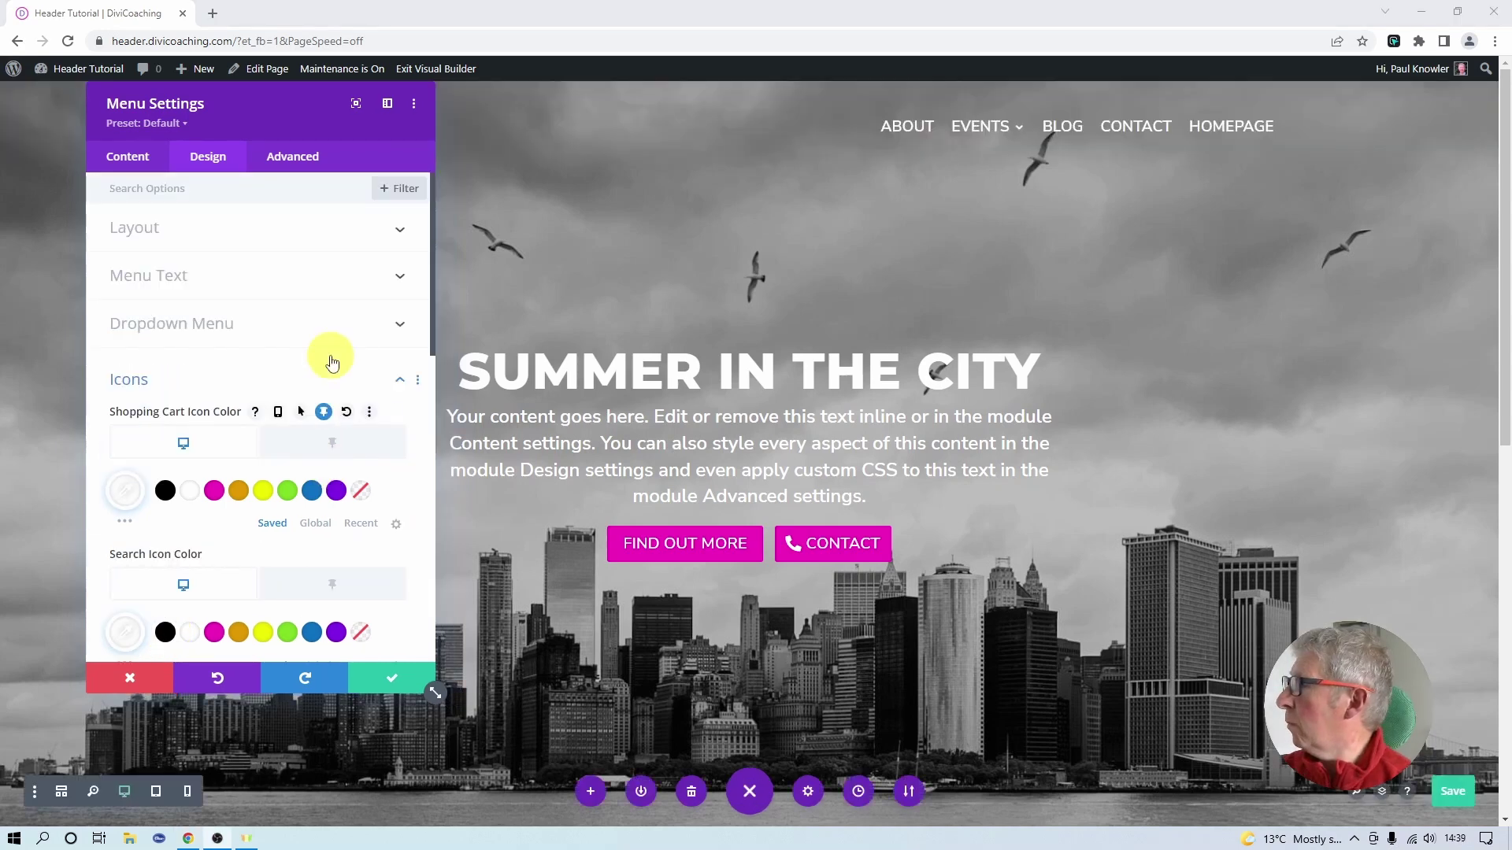
- Set the Mobile Menu Background Color to #d2d2d2 for the desktop state and white for the sticky state
click(173, 330)
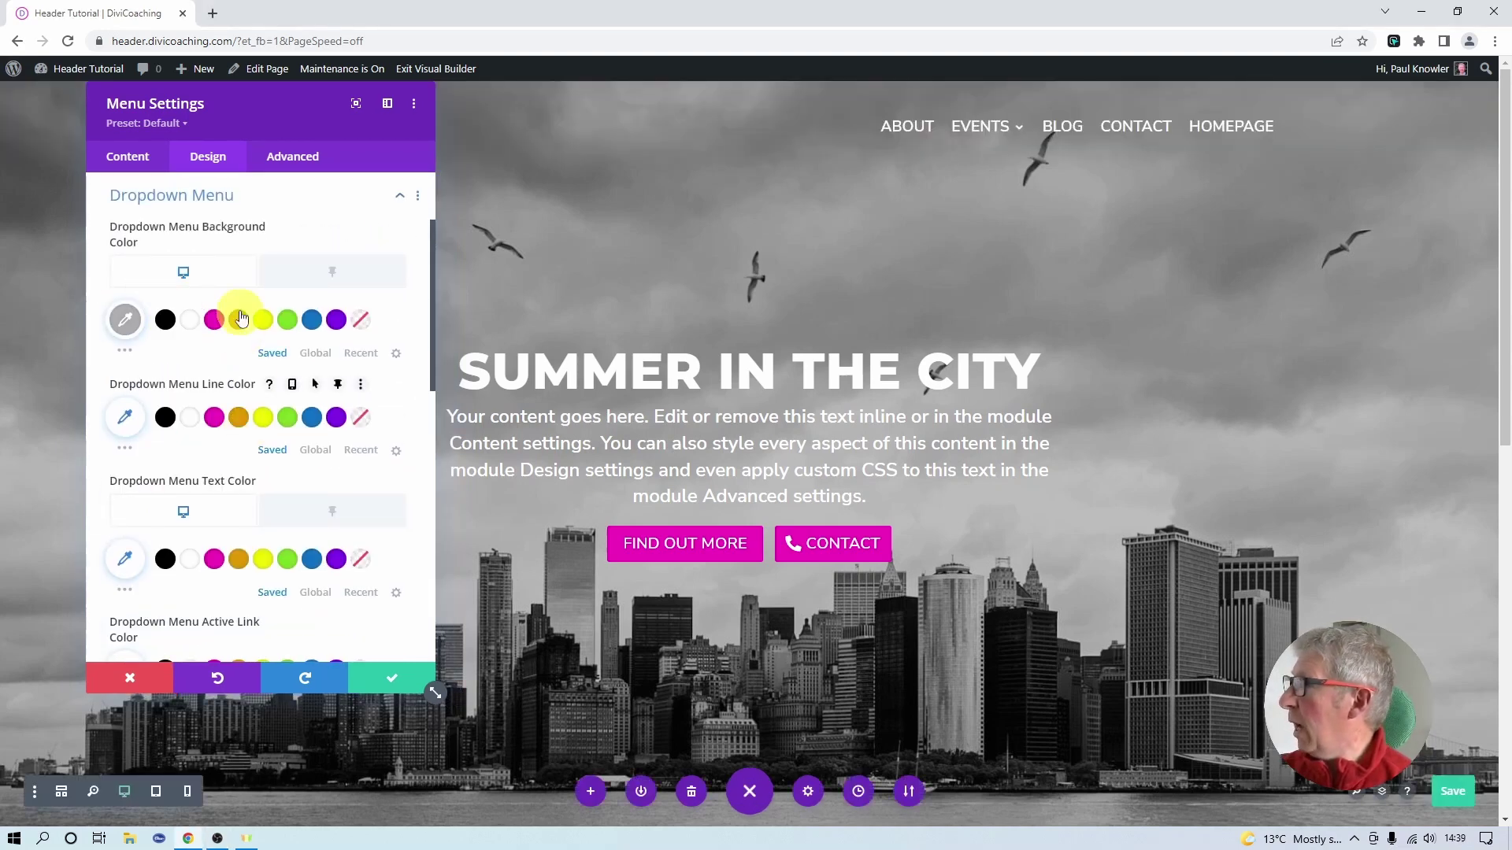
scroll(312, 391, down, 6)
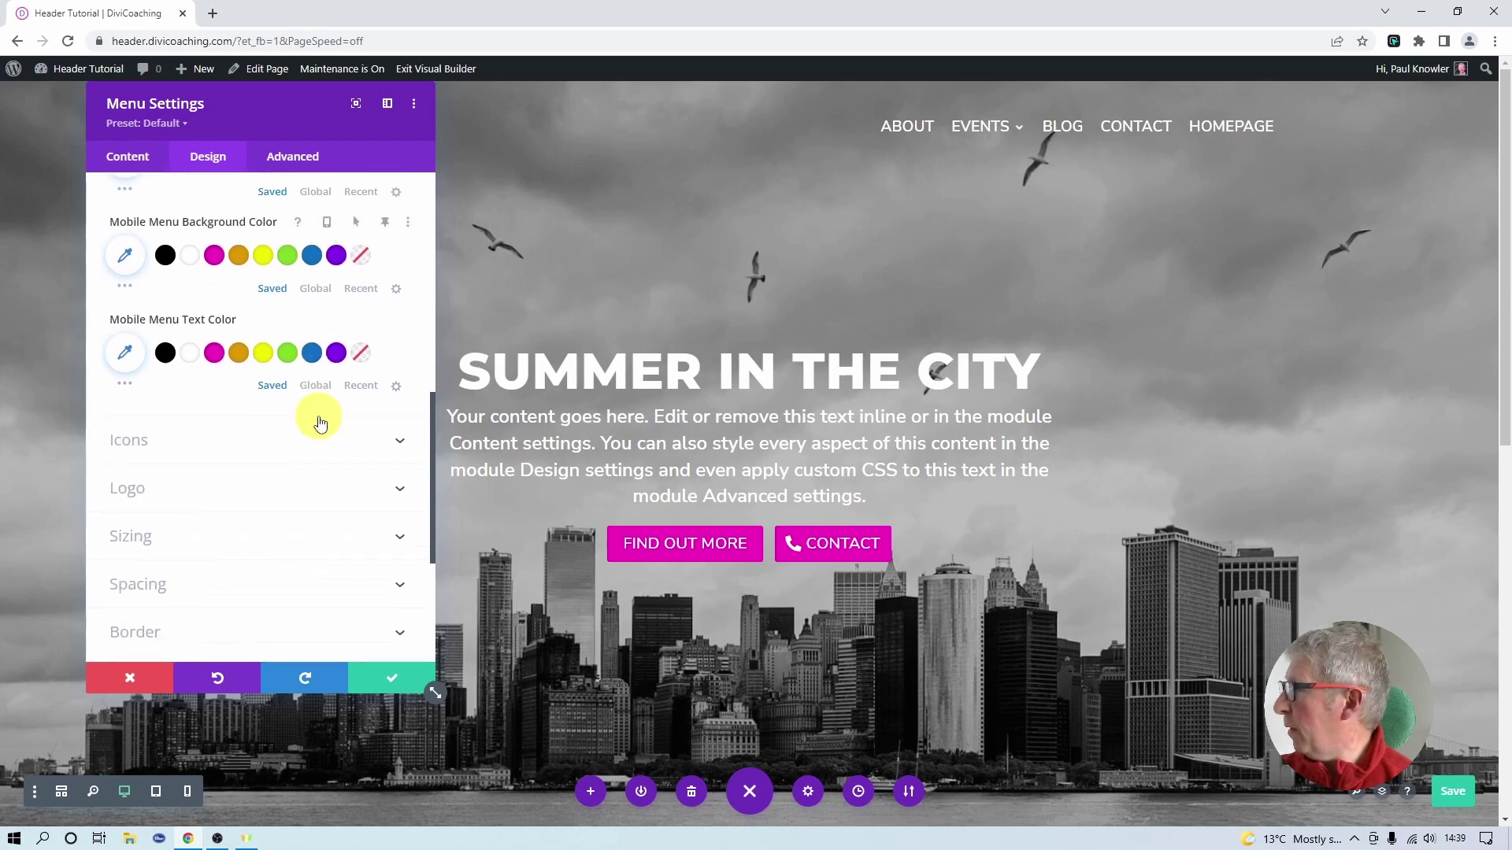
scroll(311, 415, up, 2)
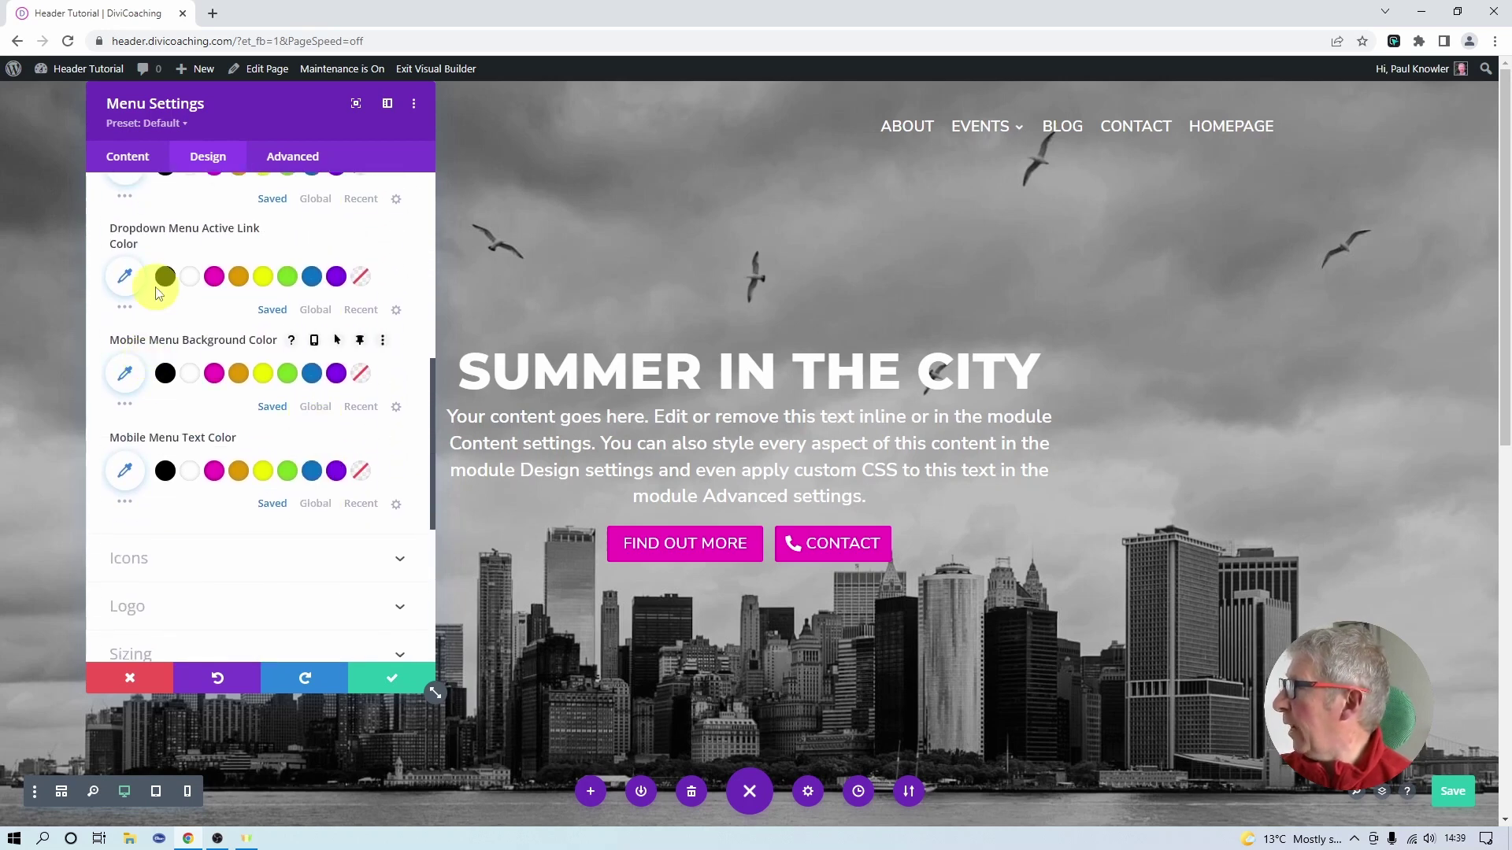
click(126, 375)
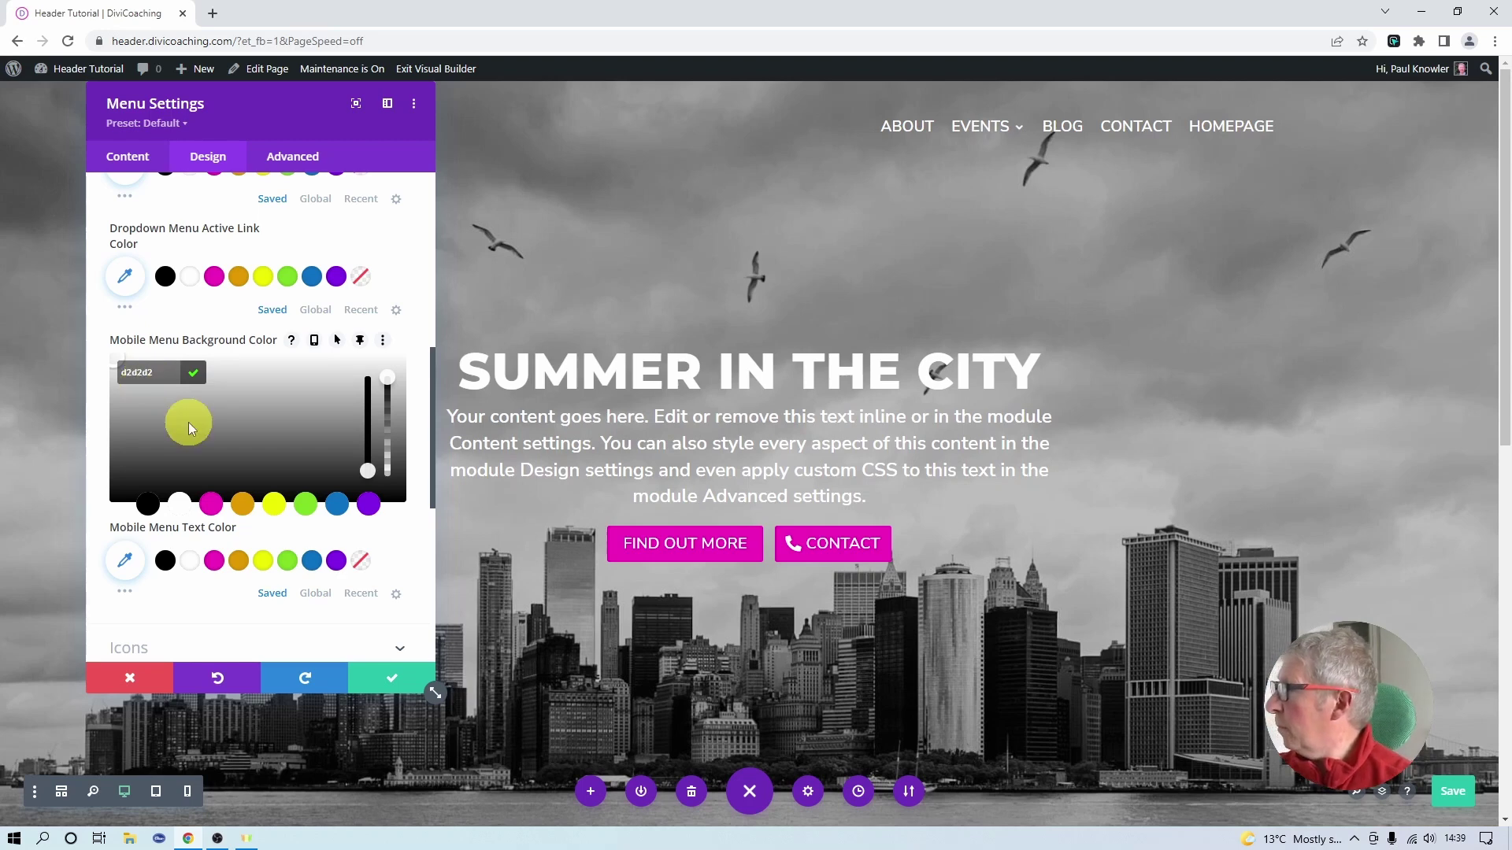
click(195, 375)
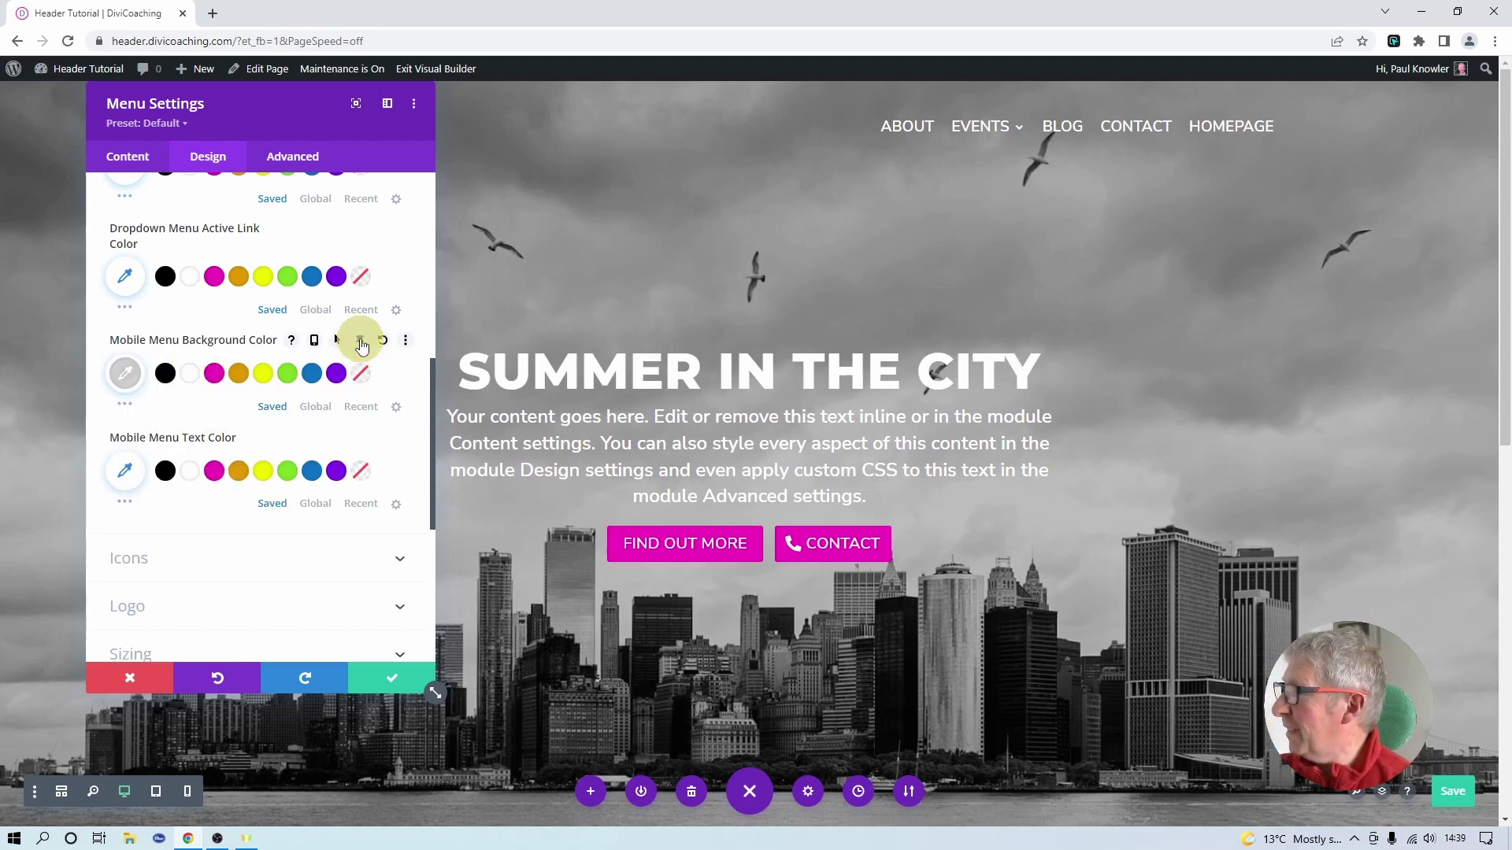
click(361, 341)
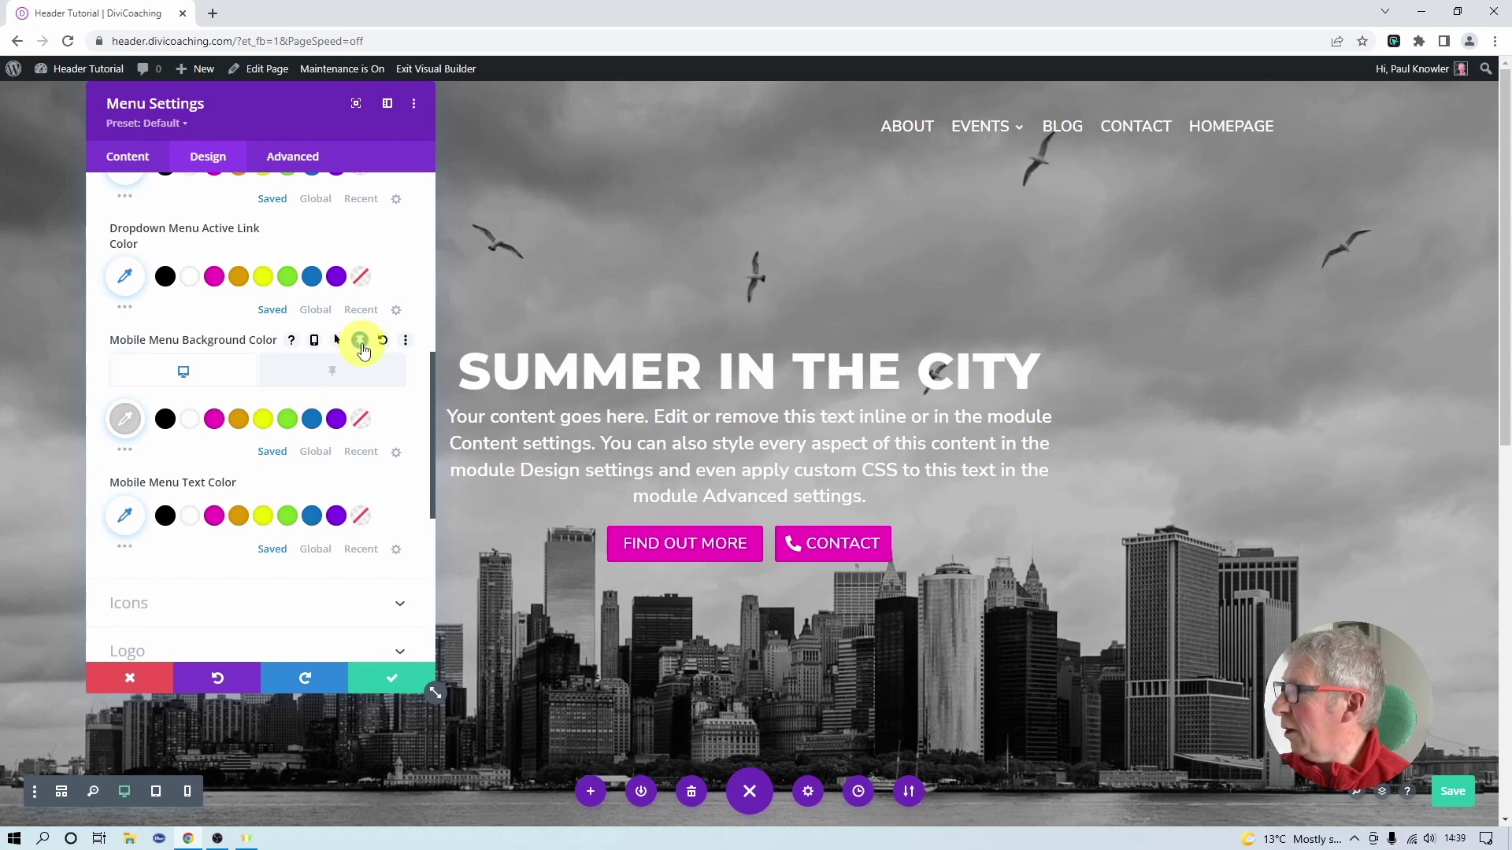
click(331, 376)
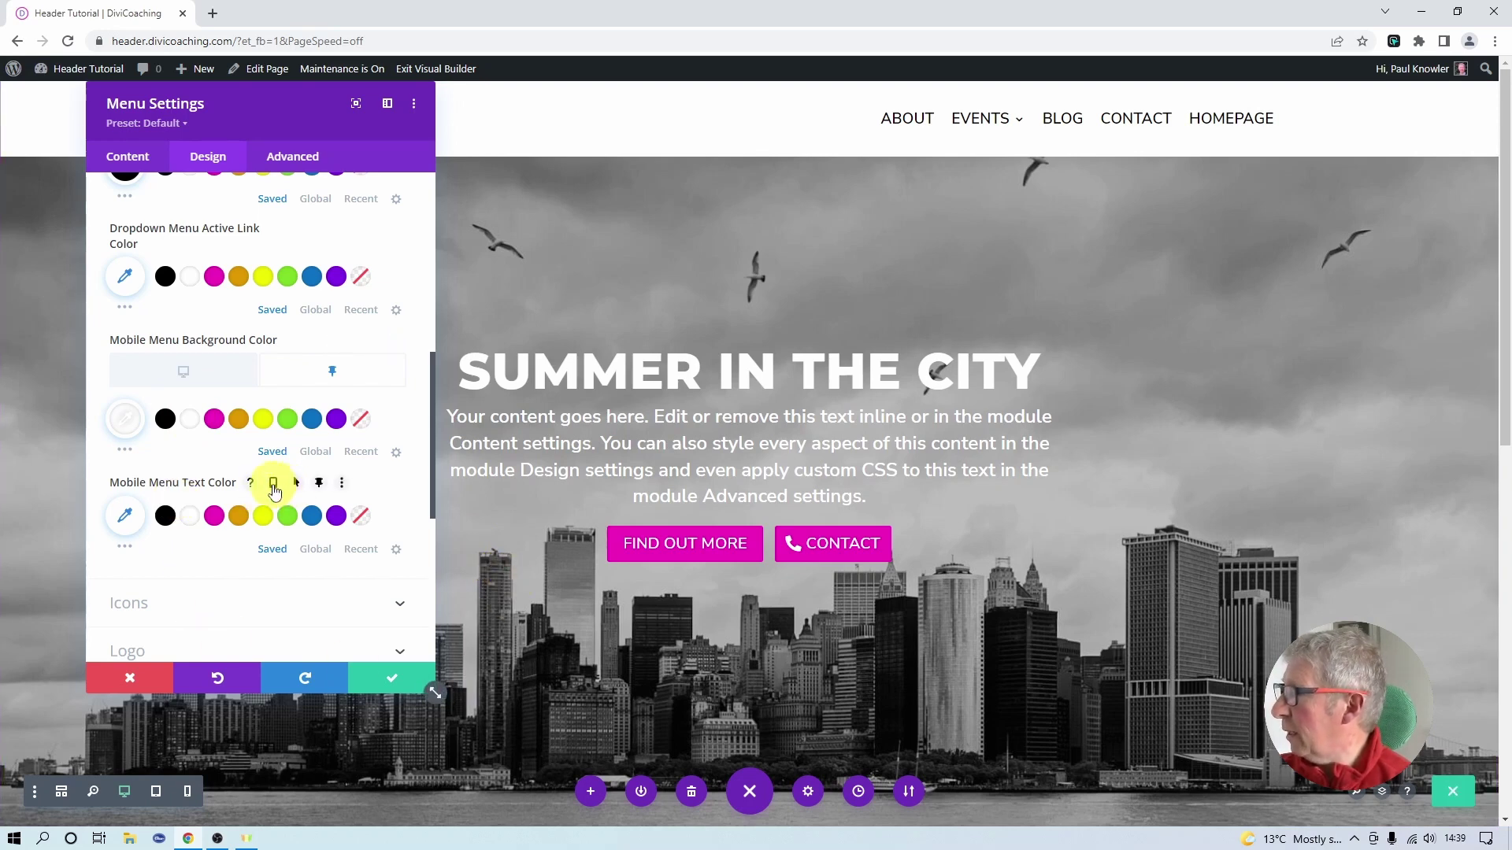
- Set the sticky Mobile Menu Text Color to black and save both the module settings and the page
click(318, 483)
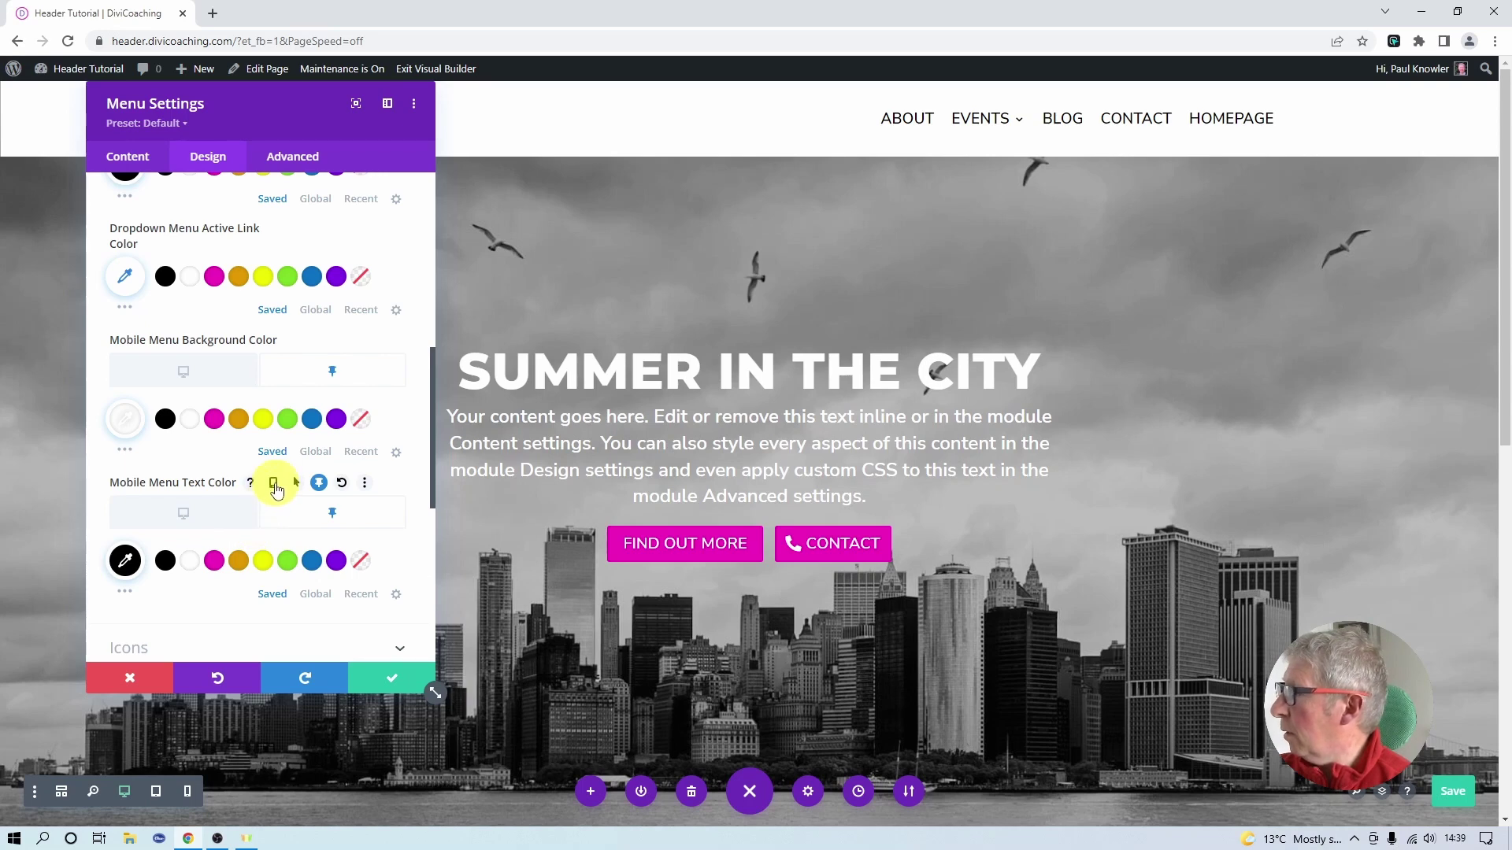
click(196, 522)
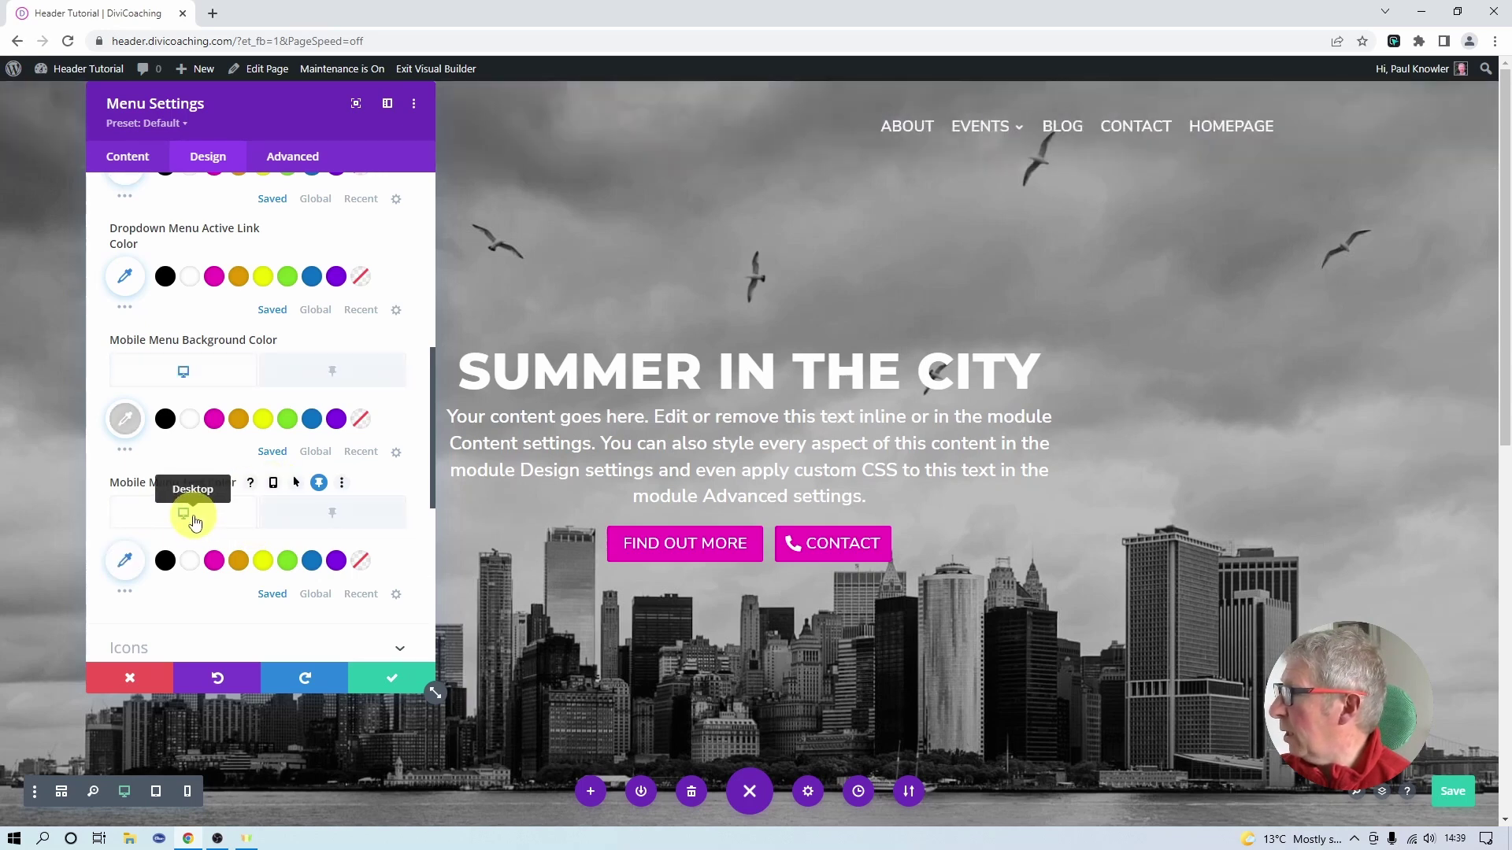
click(332, 517)
click(165, 561)
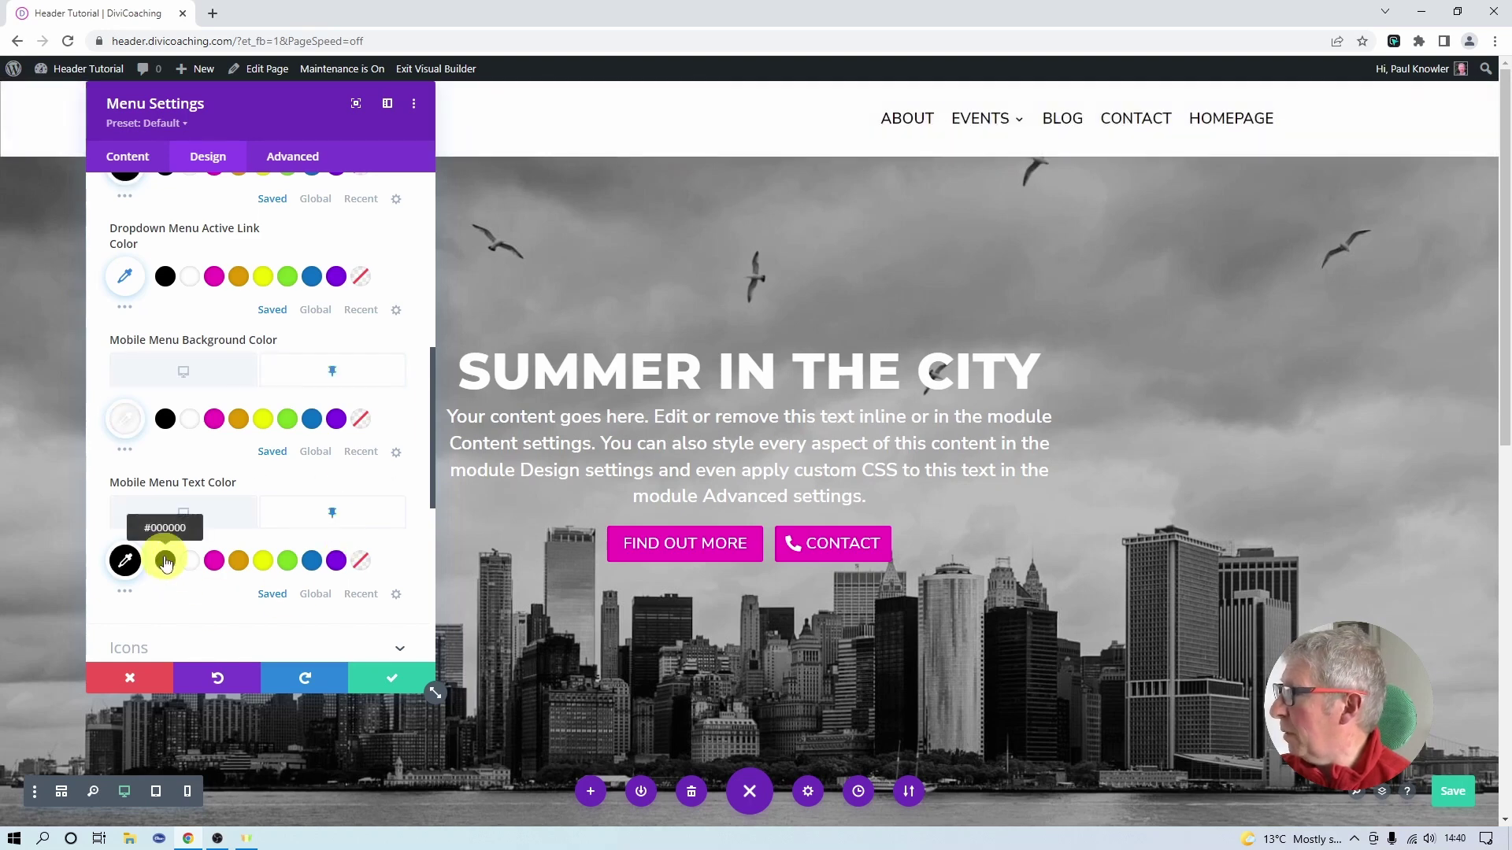
click(393, 679)
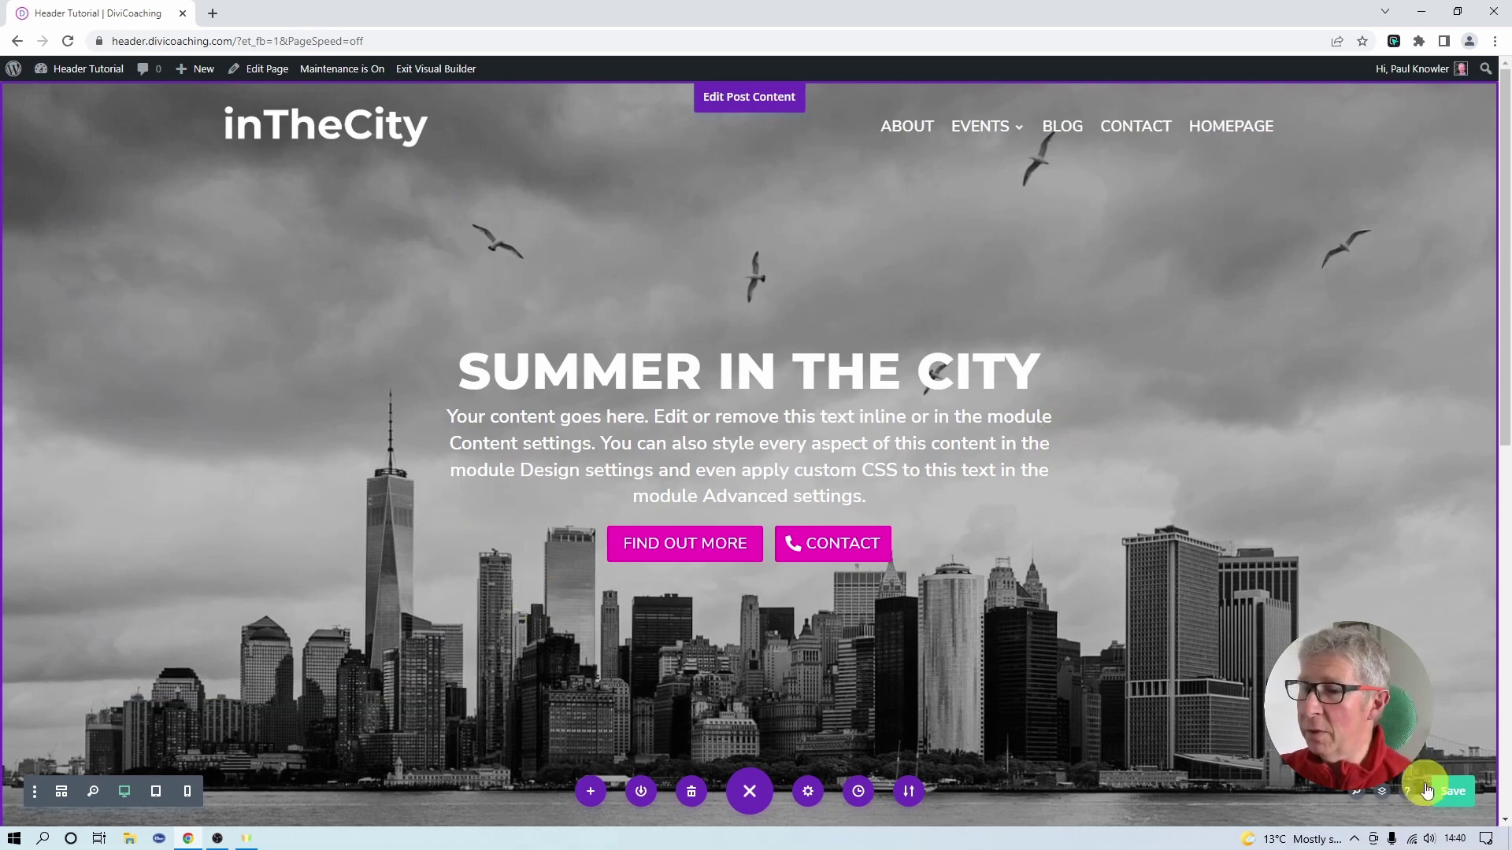
click(1453, 791)
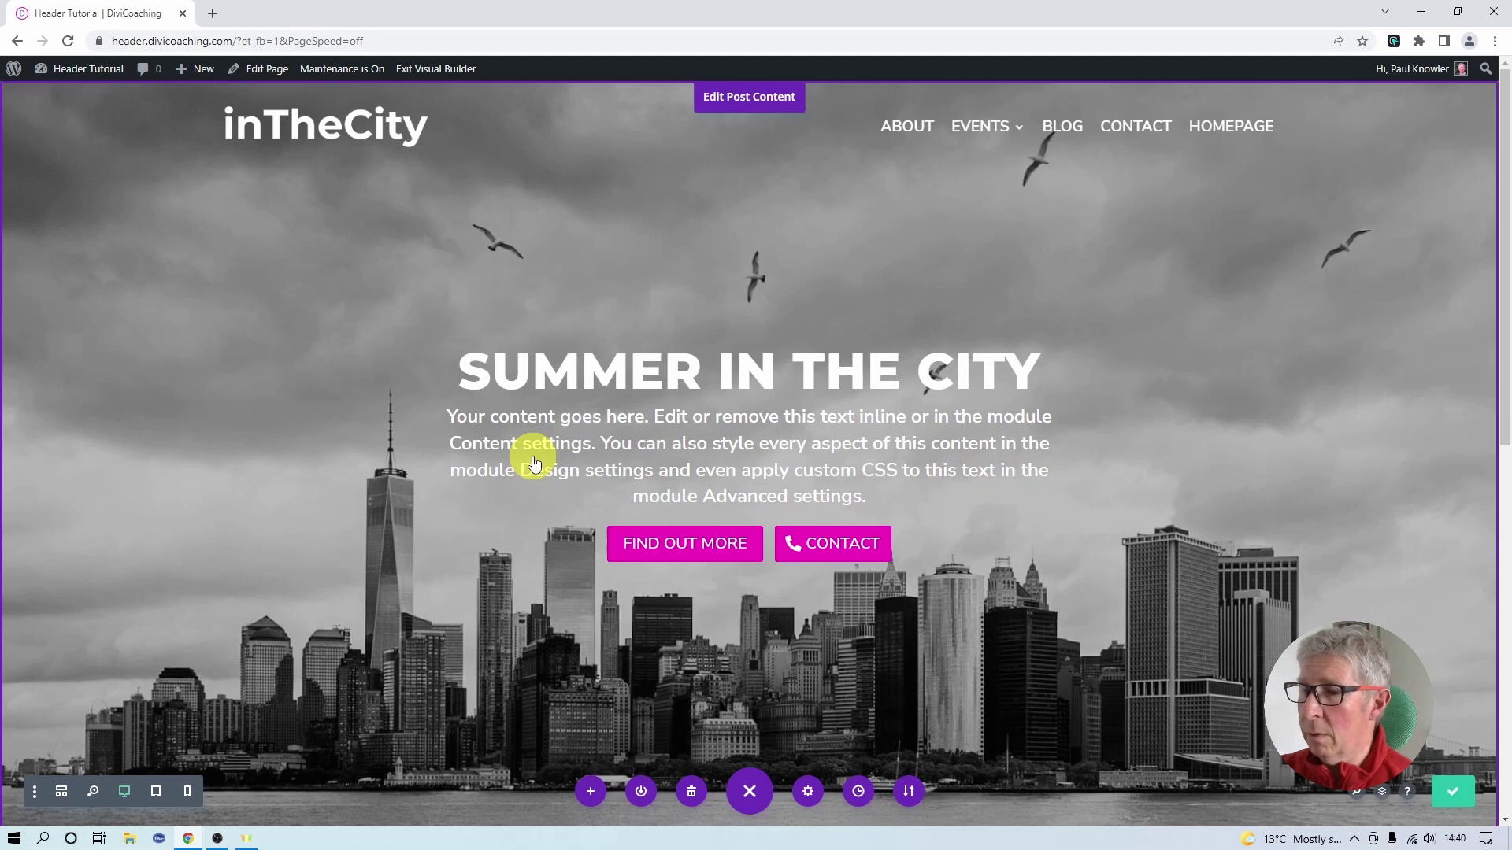
- Exit the Visual Builder and check the Events dropdown at the top of the live page and in the sticky header
click(466, 70)
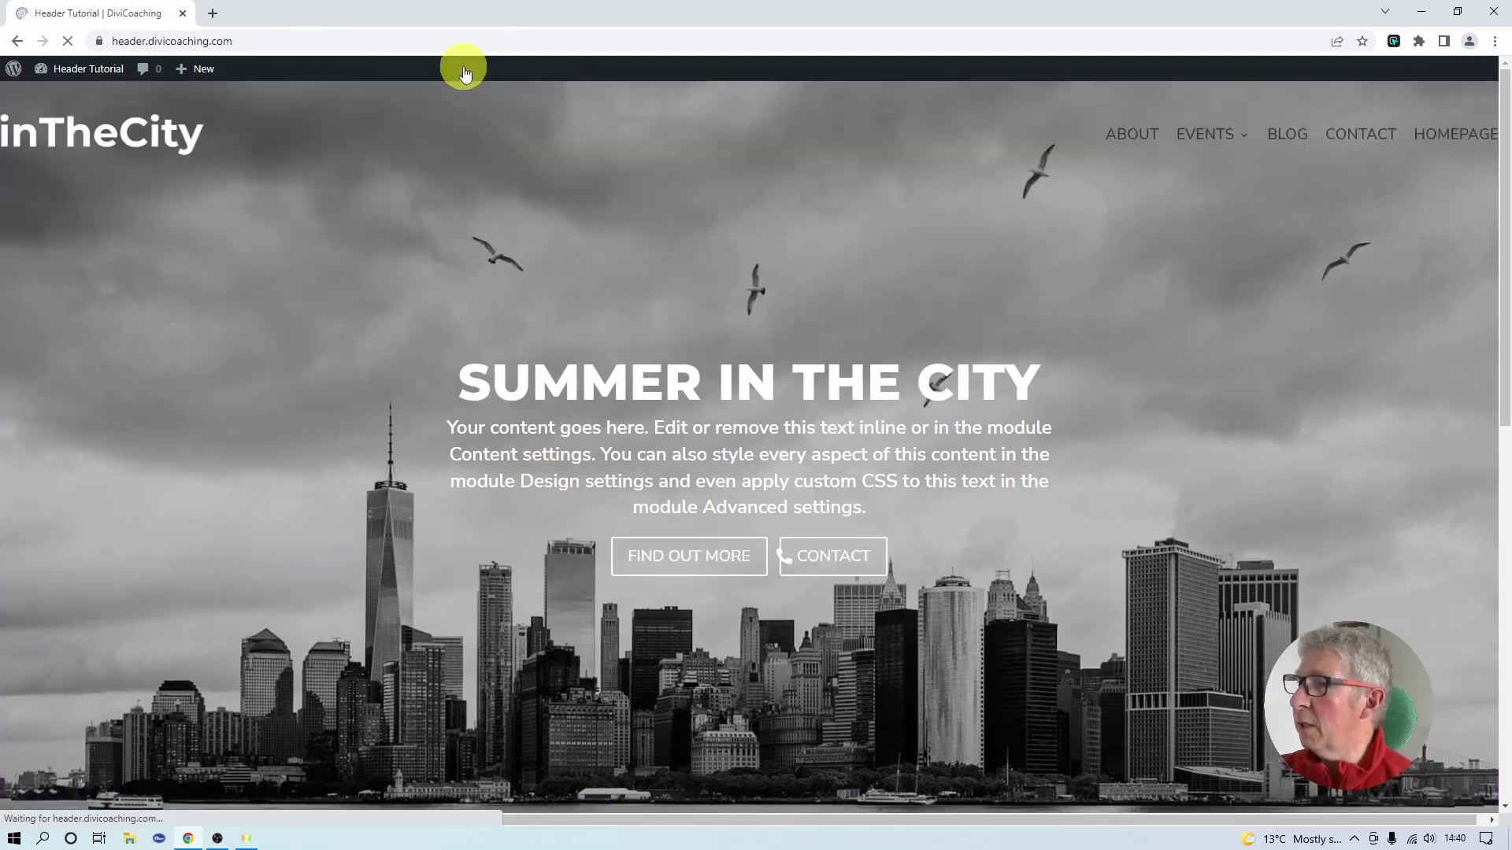
mouse_move(989, 114)
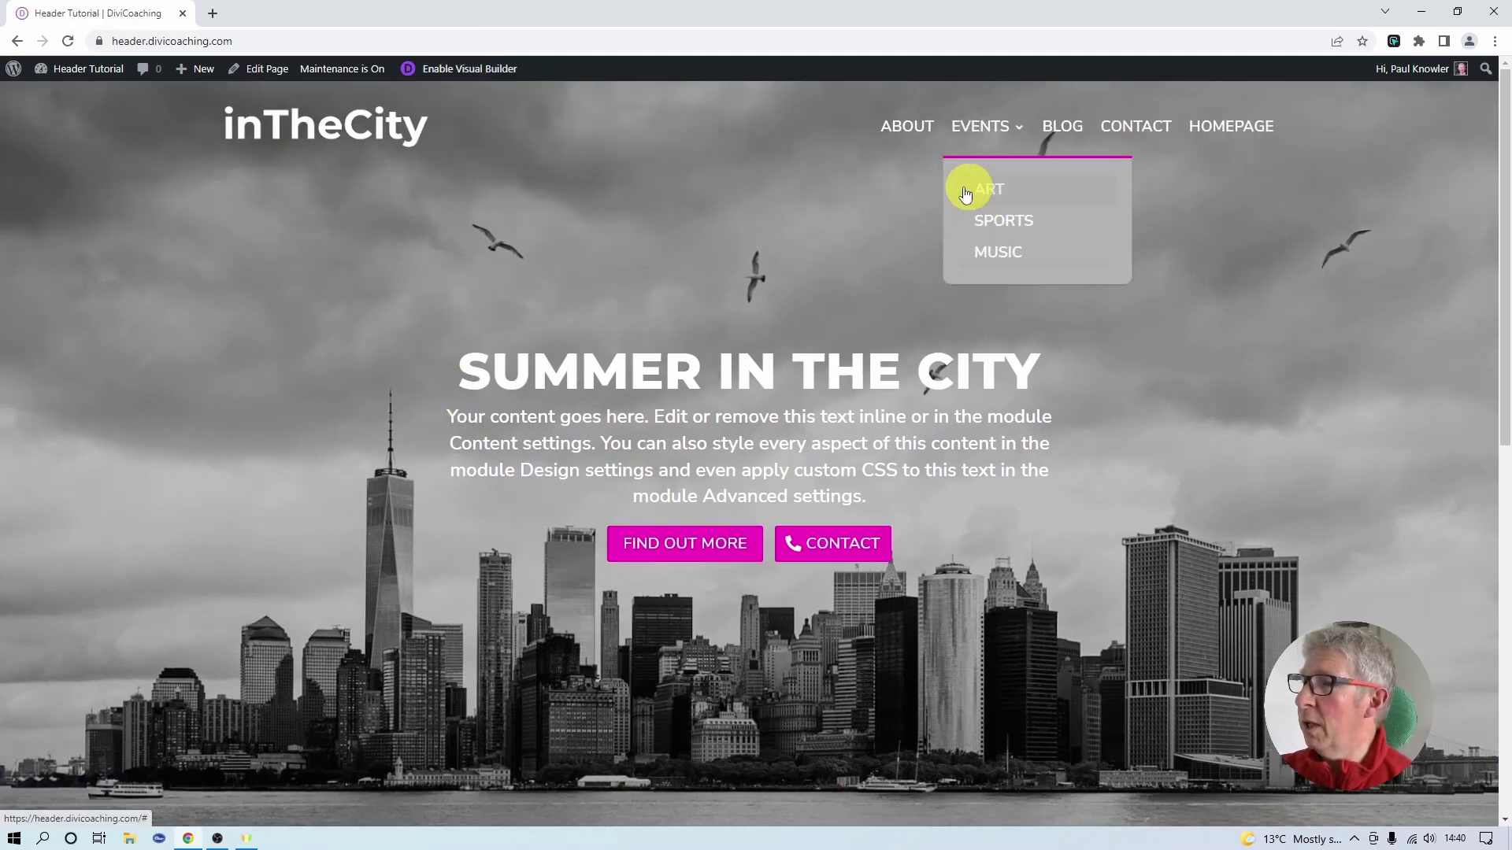
scroll(674, 304, down, 3)
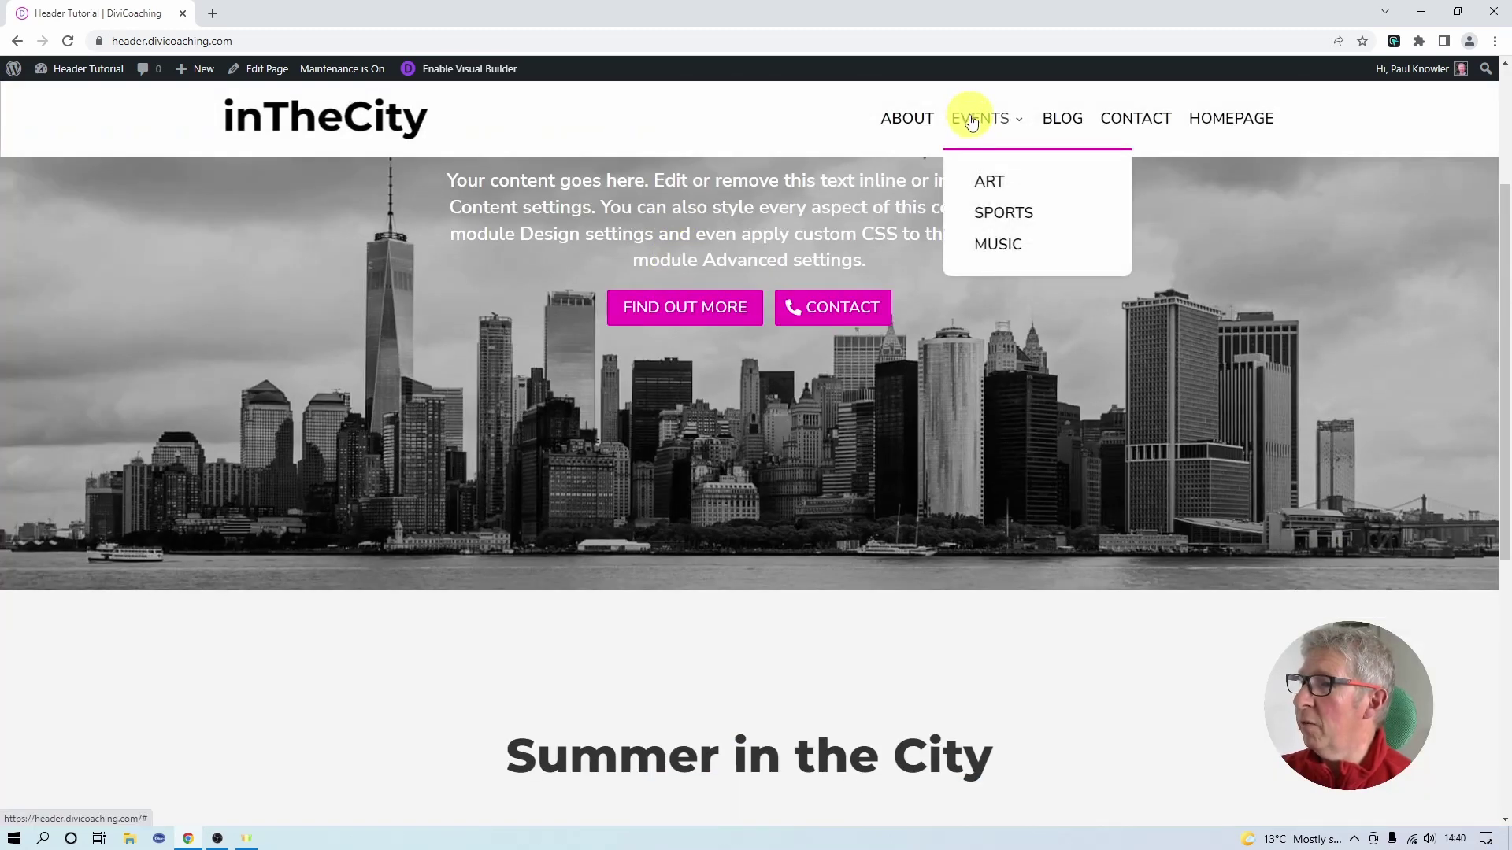
- Narrow the browser window to mobile width and check the expanded hamburger menu at the page top and when sticky
click(1458, 12)
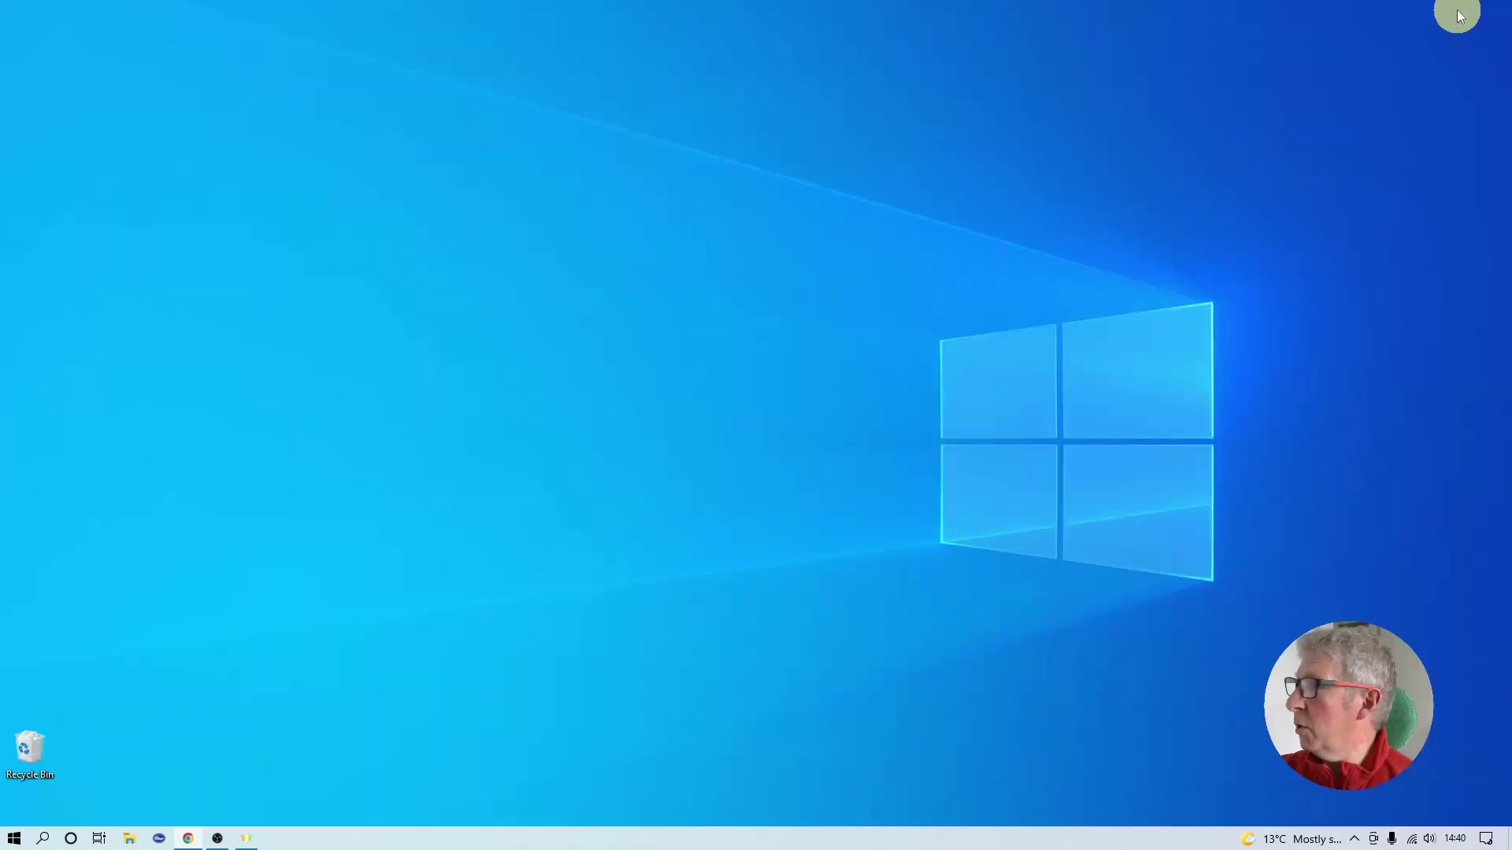
scroll(560, 469, up, 3)
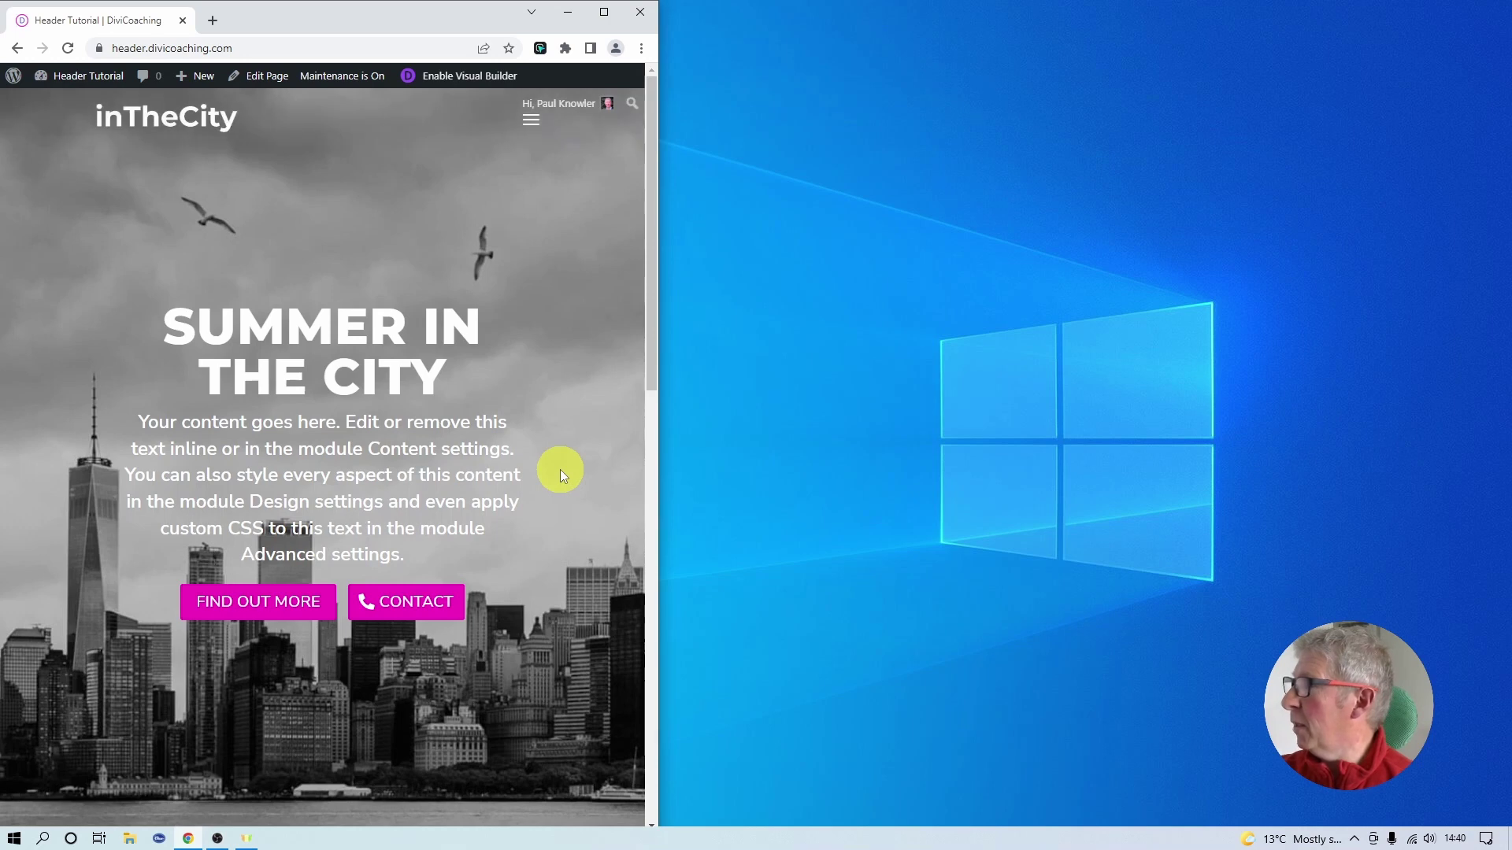
click(531, 124)
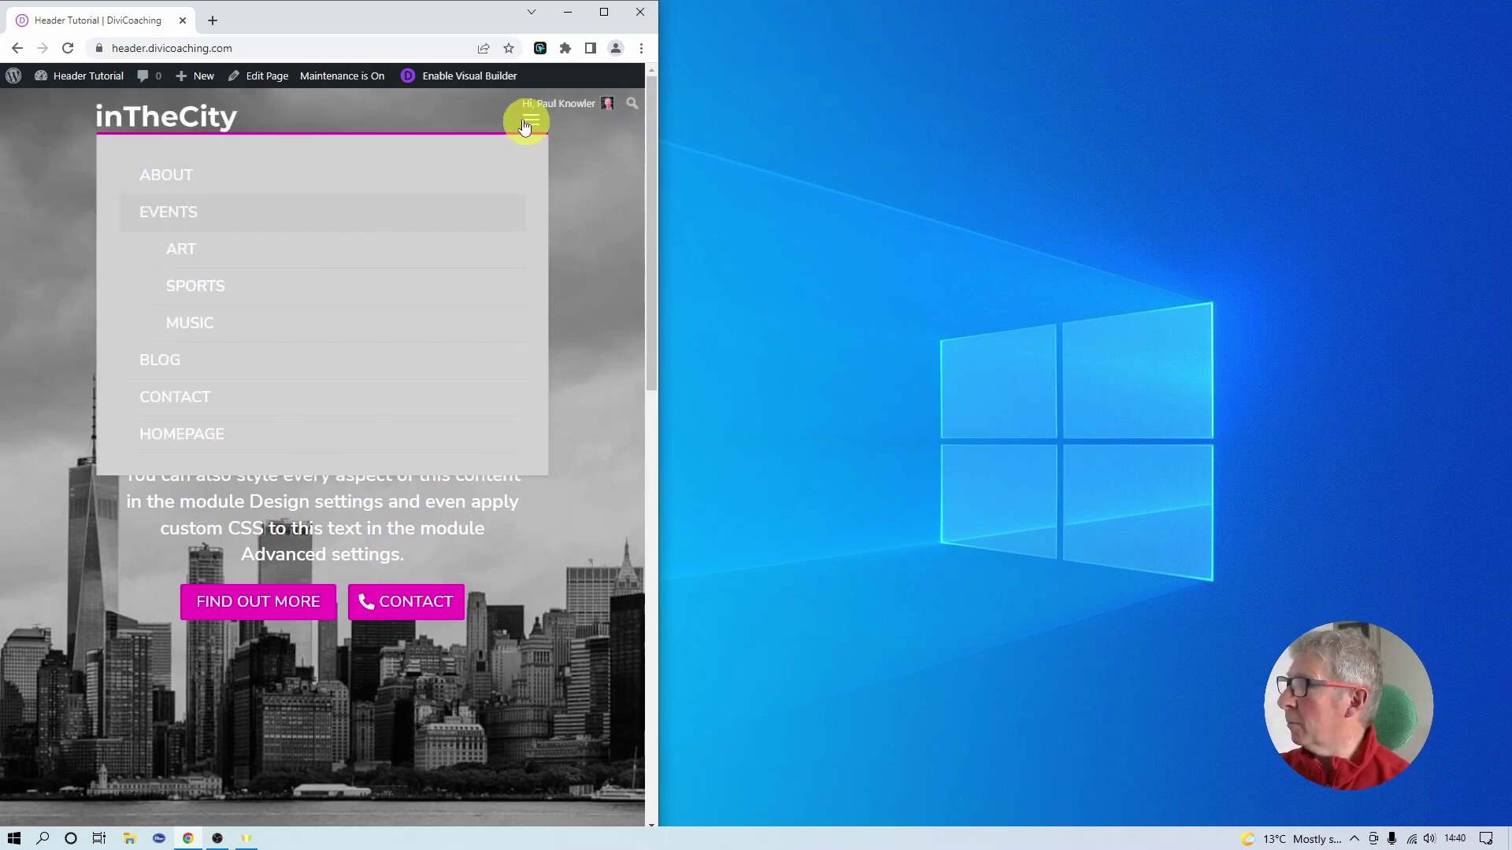
scroll(542, 301, down, 2)
scroll(542, 301, down, 2)
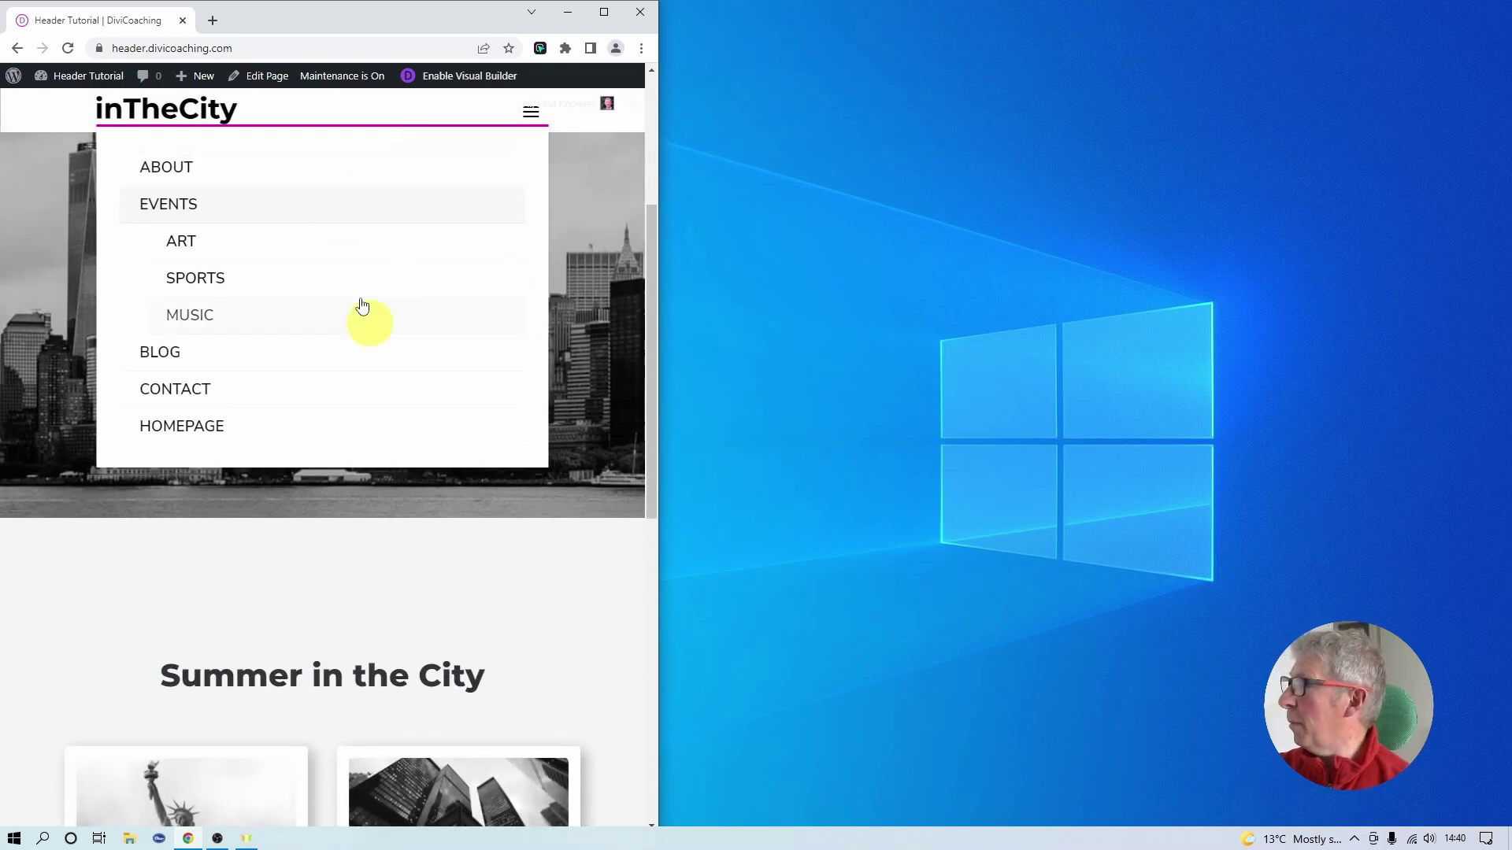